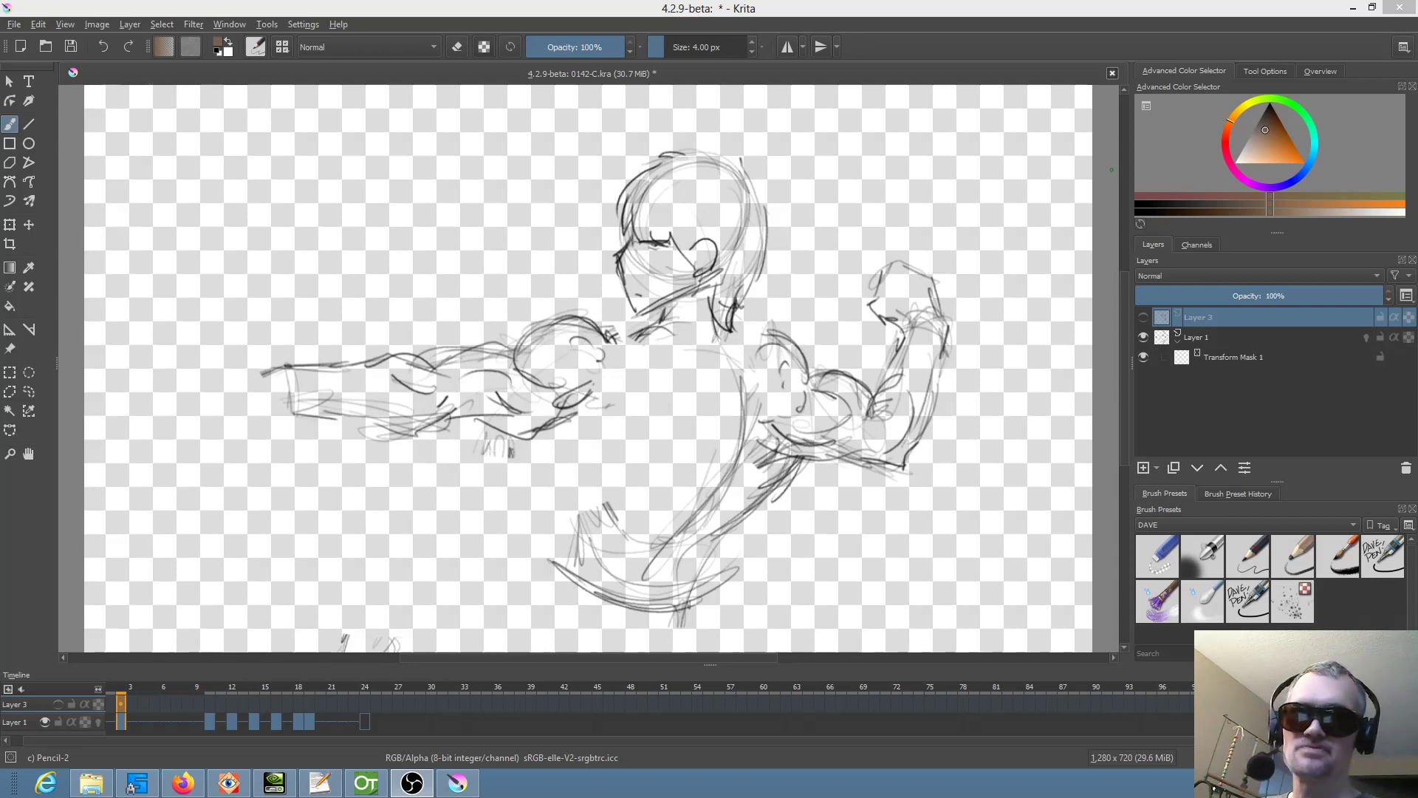
- Scrub through the rough animation and play it from frame 0 to check the timing
left_click(1144, 318)
left_click(1142, 318)
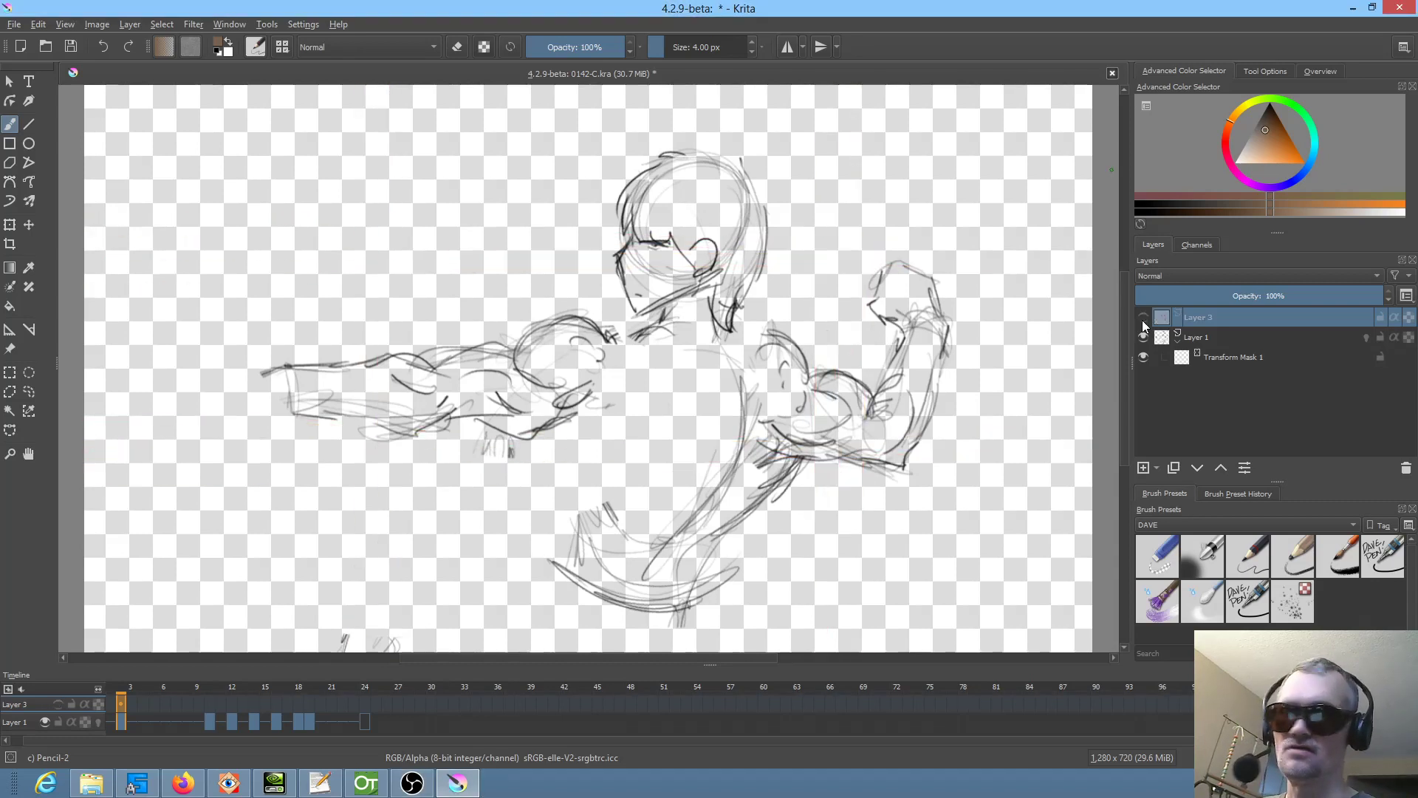
mouse_move(1142, 320)
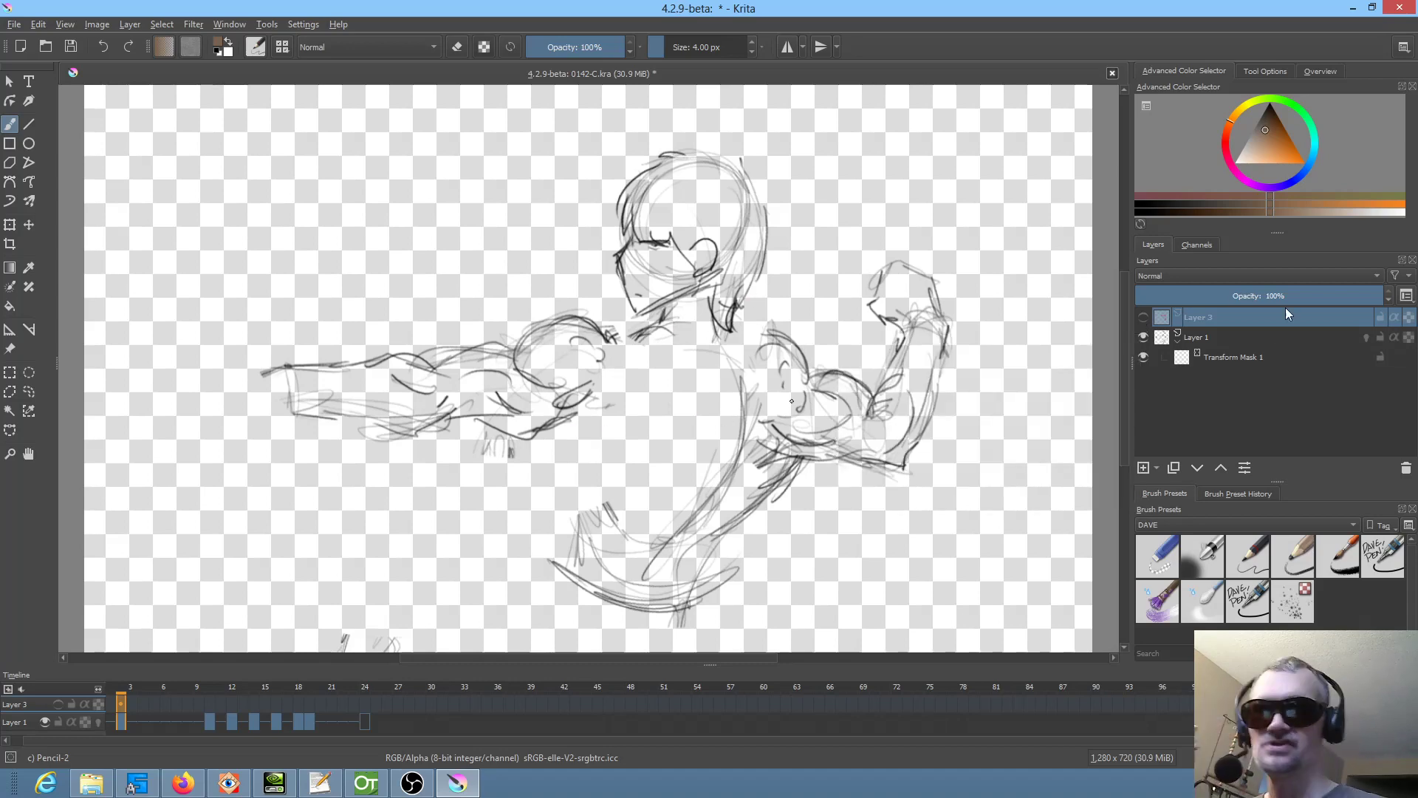
left_click_drag(123, 687, 532, 698)
mouse_move(351, 697)
left_mouse_down()
mouse_move(121, 693)
mouse_move(170, 699)
mouse_move(321, 694)
mouse_move(94, 681)
left_mouse_up()
key("space")
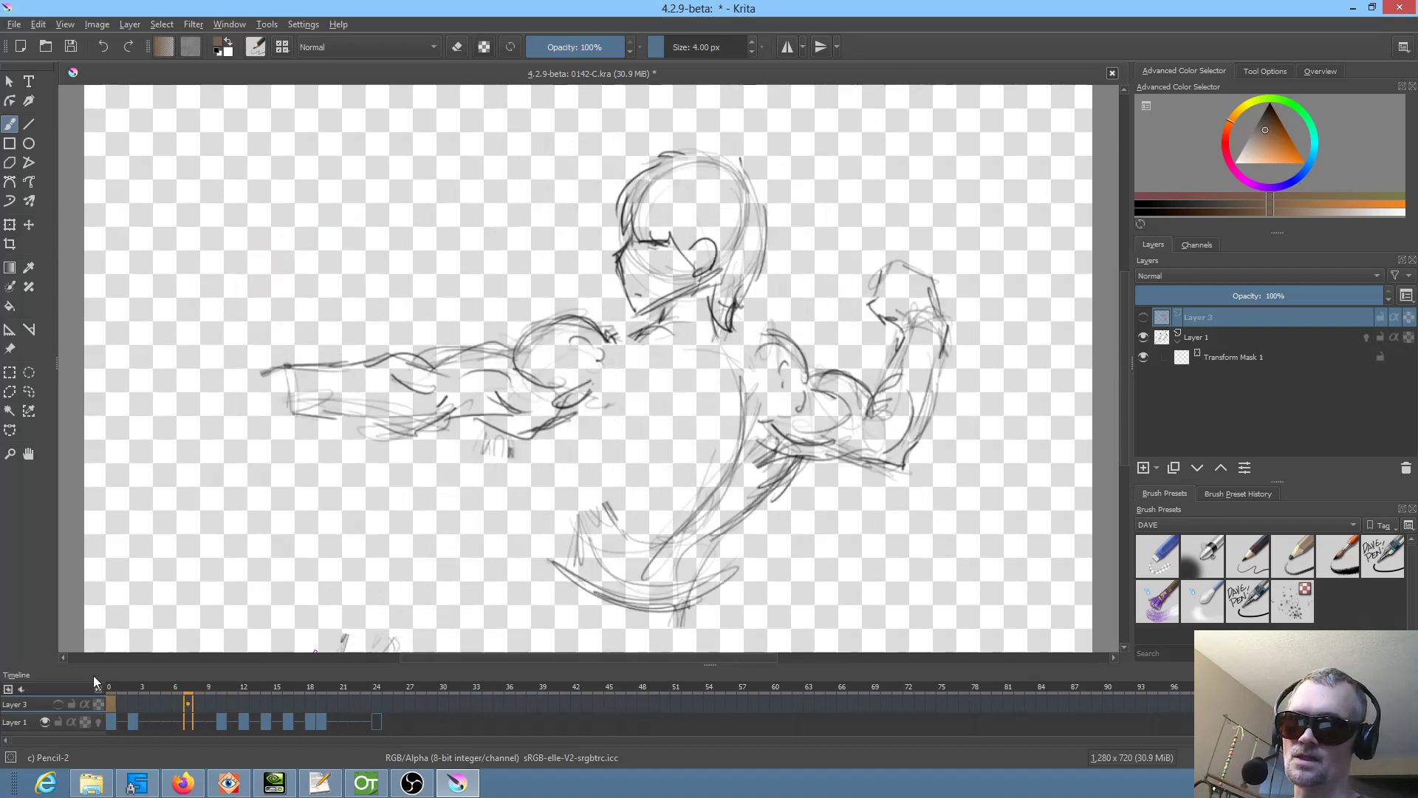
key("space")
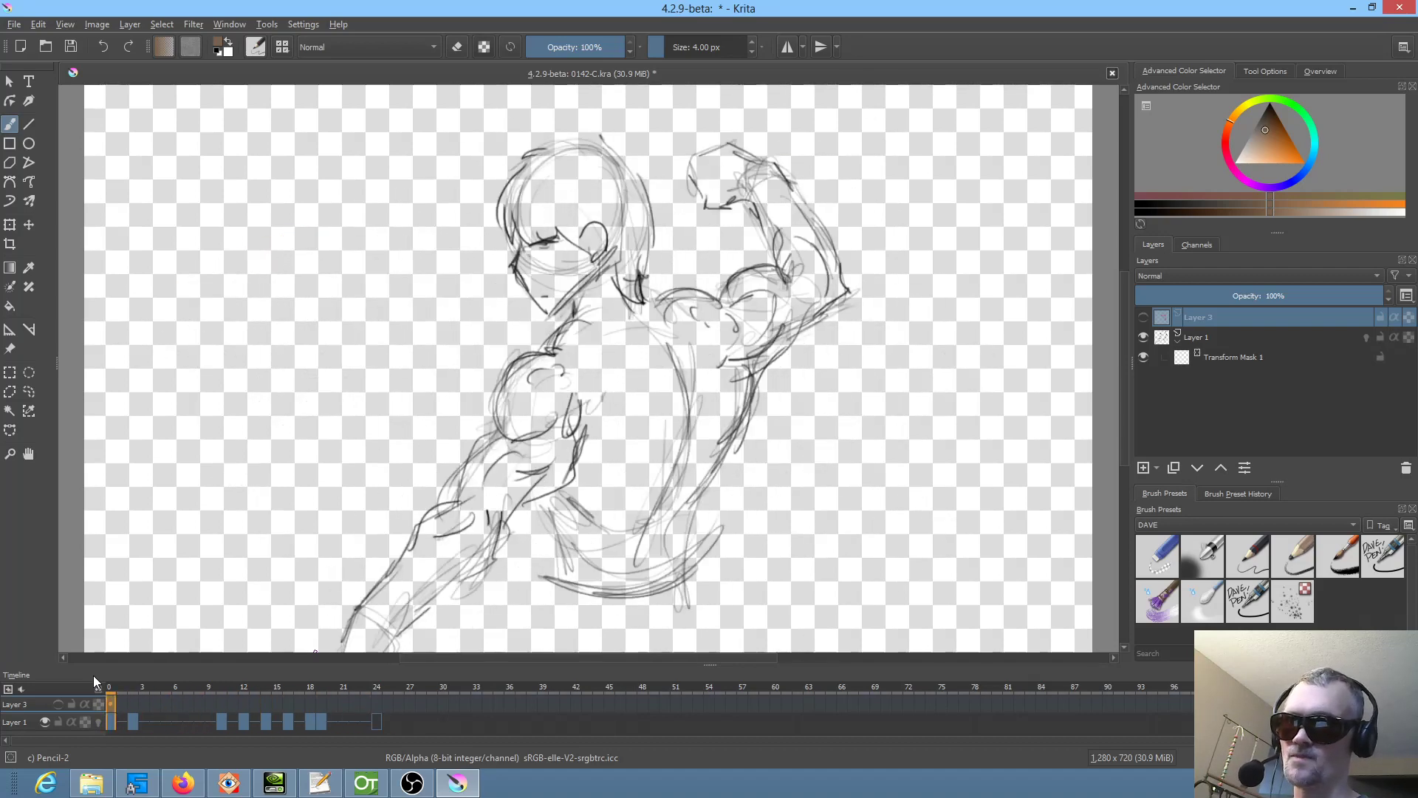
- Shift Layer 1's keyframes from frame 10 onward to start at frame 12, and copy the frame 2 keyframe to frame 4
left_click(133, 722)
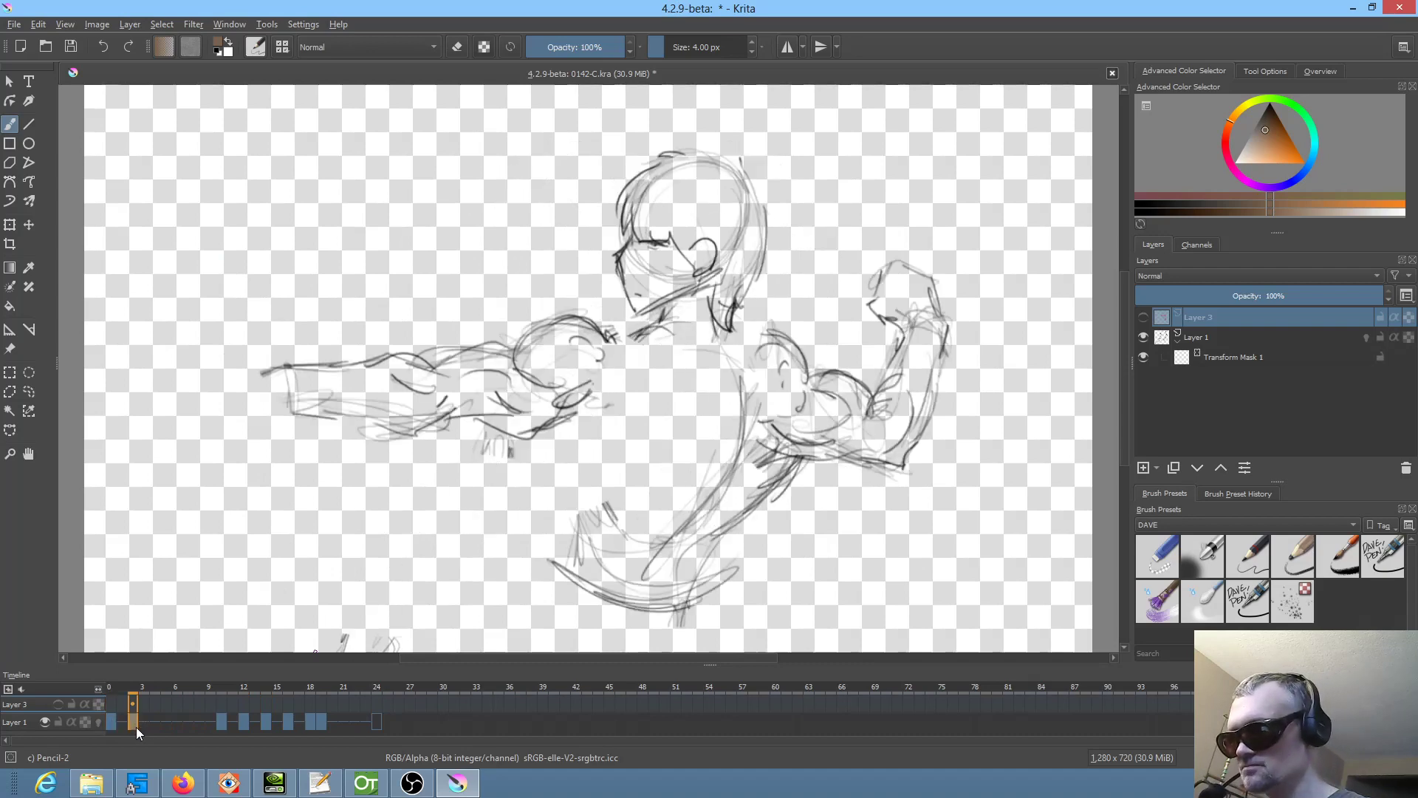
mouse_move(221, 722)
left_mouse_down()
mouse_move(228, 698)
mouse_move(243, 715)
left_mouse_up()
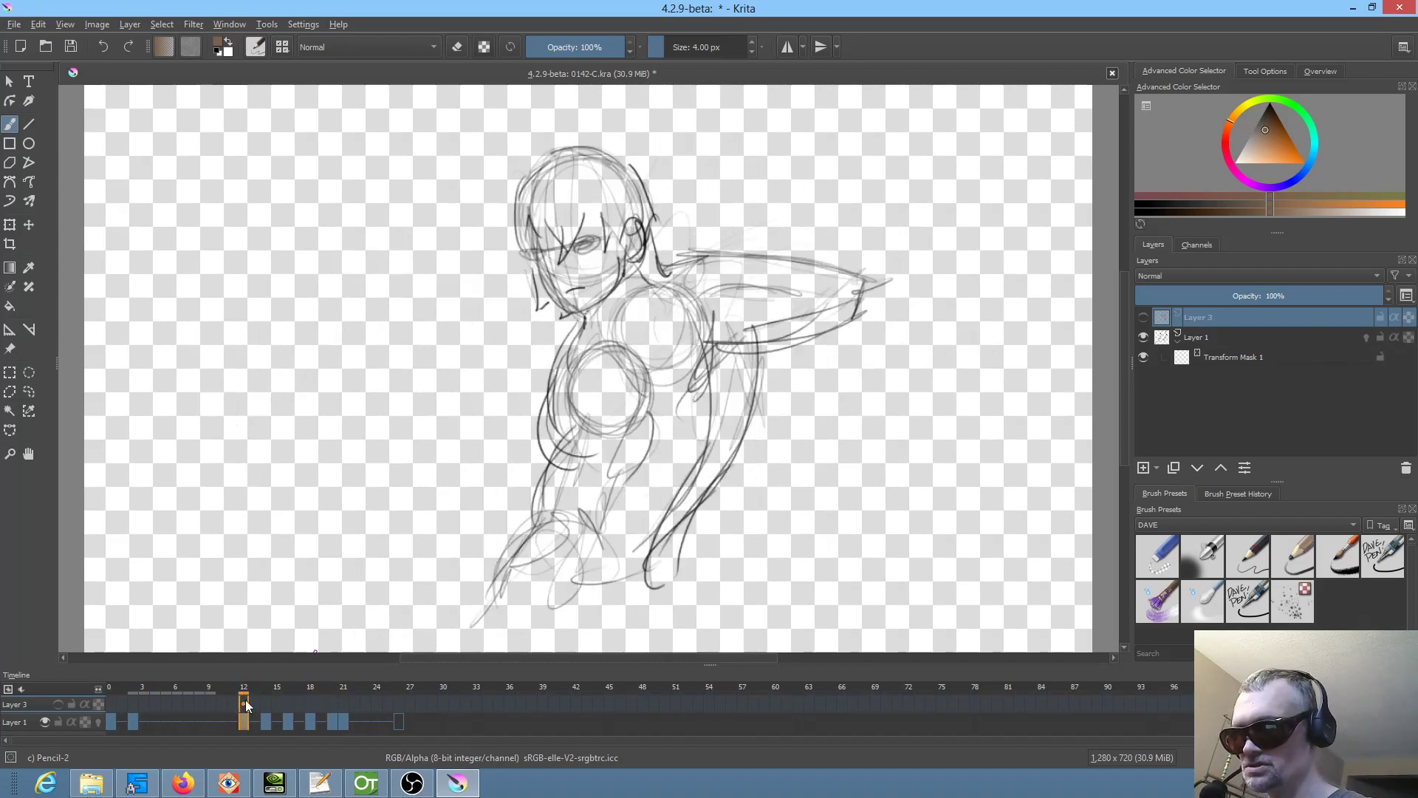
left_click(131, 720)
left_click_drag(138, 719, 156, 721)
left_click(133, 720)
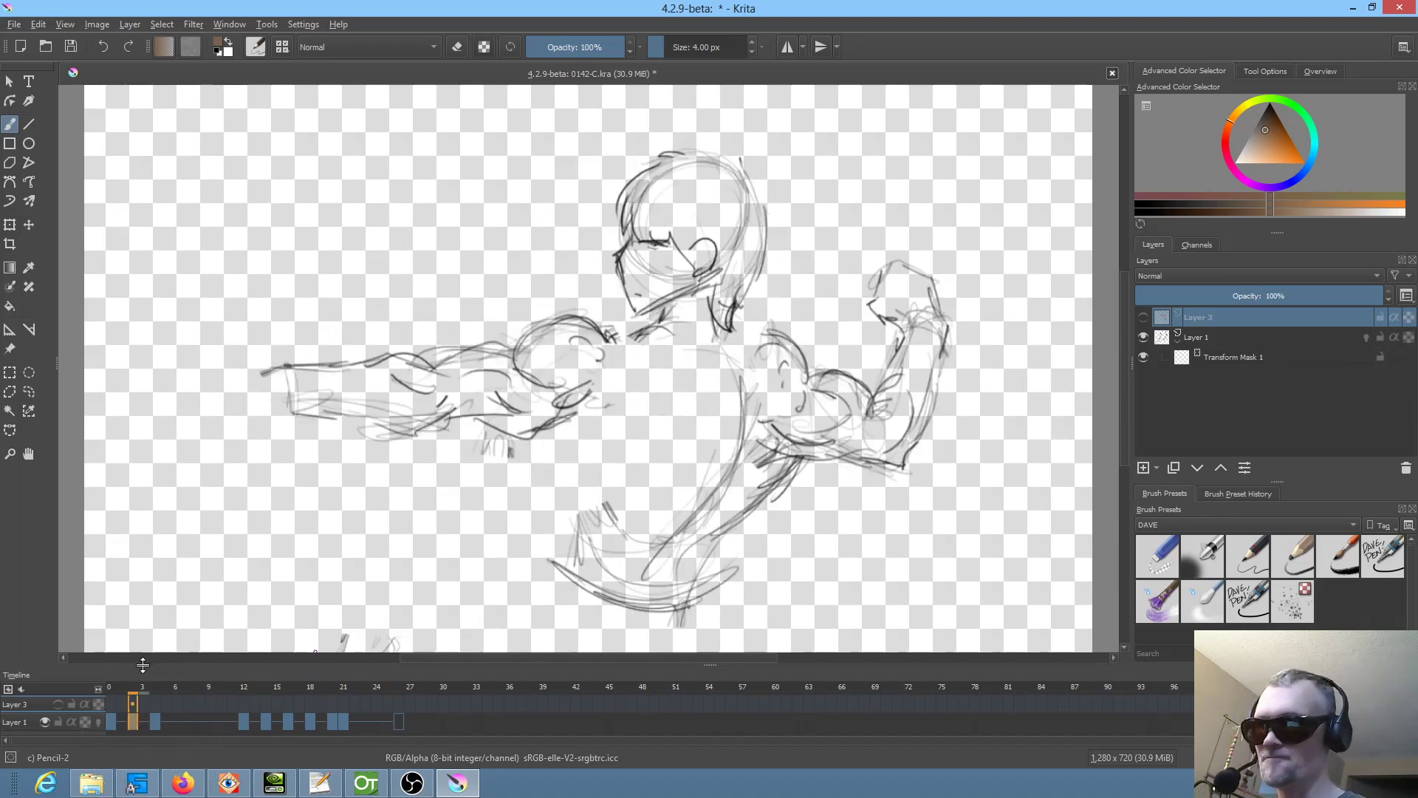
- Turn on onion skins for Layer 1 and rotate the frame 2 figure slightly counterclockwise around a pivot at the waist
left_click(99, 723)
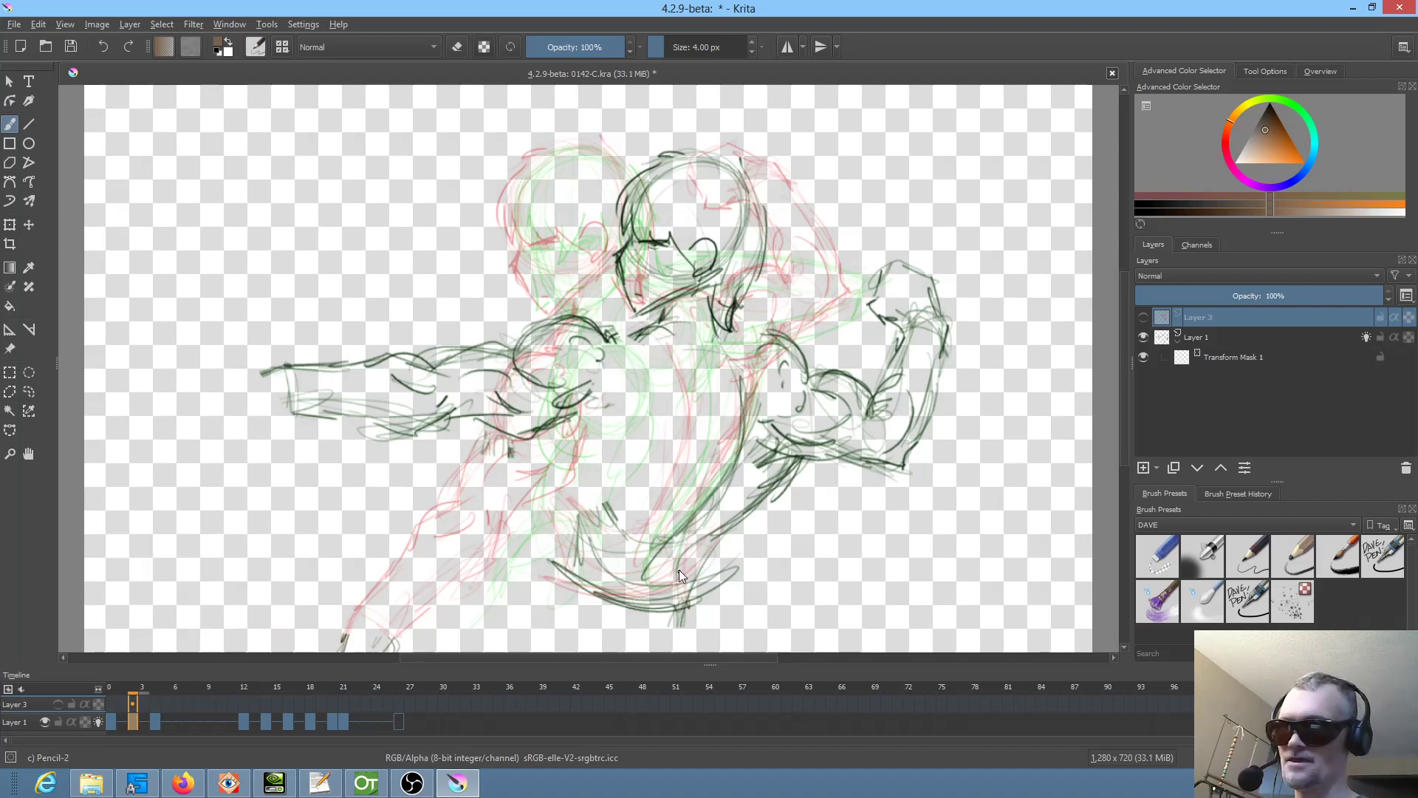
key("ctrl+t")
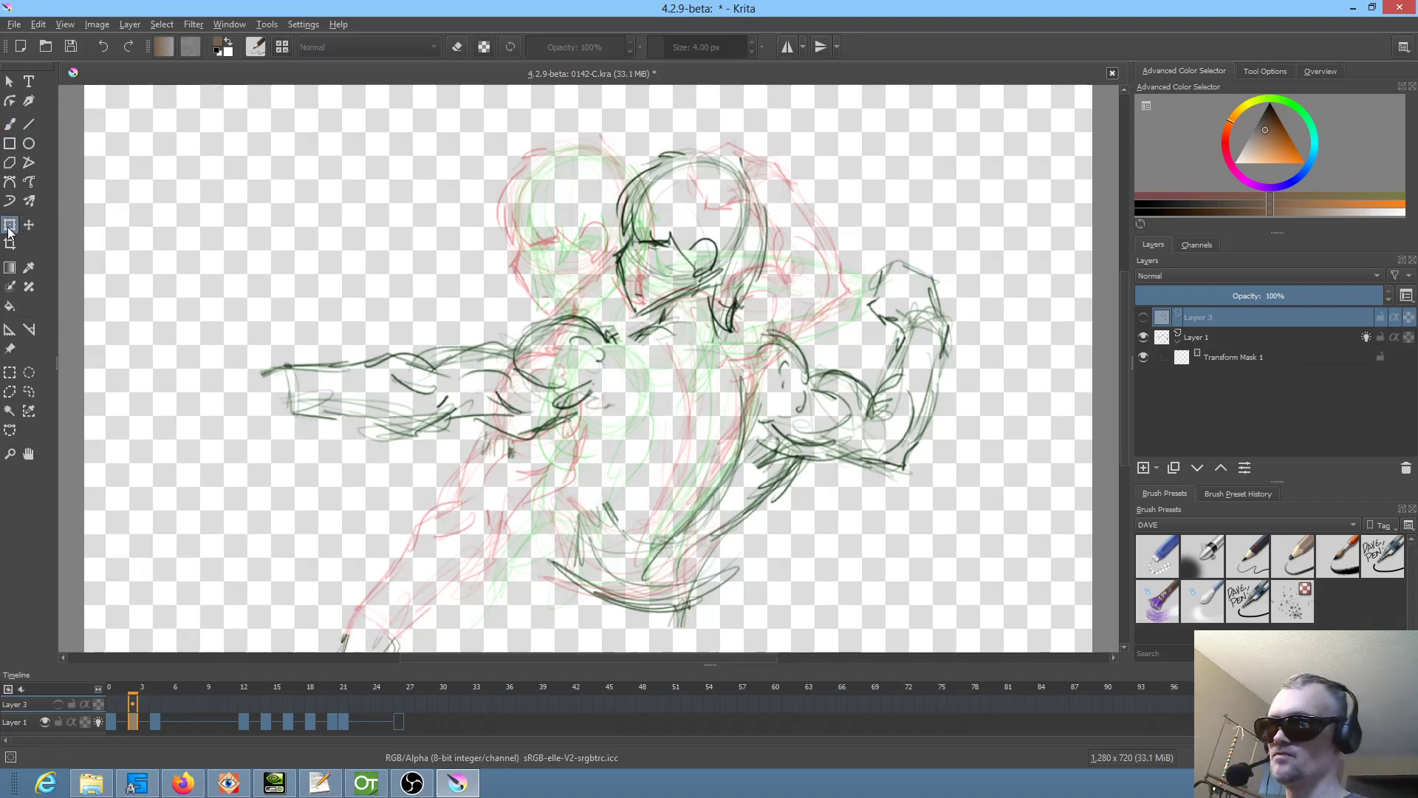
left_click(732, 453)
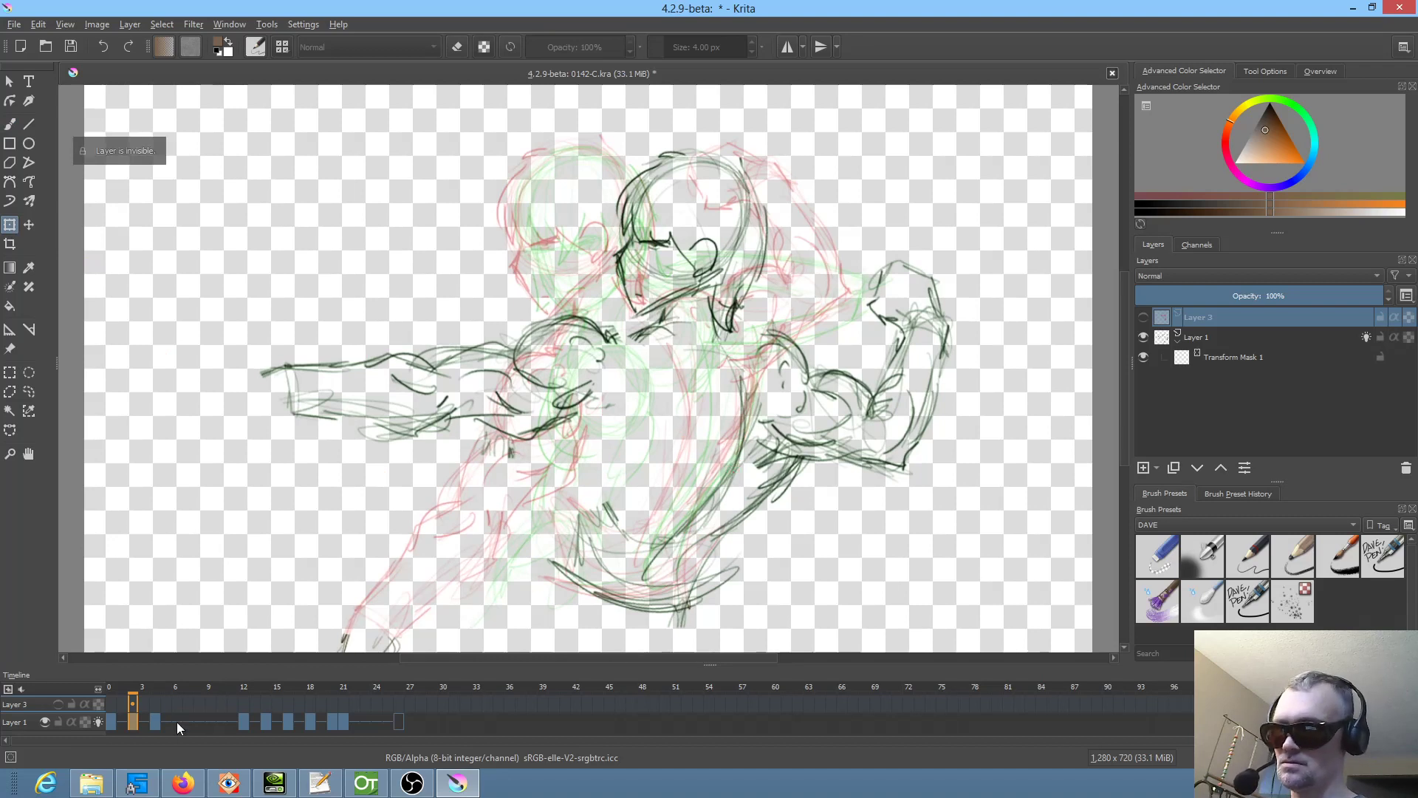
left_click(26, 721)
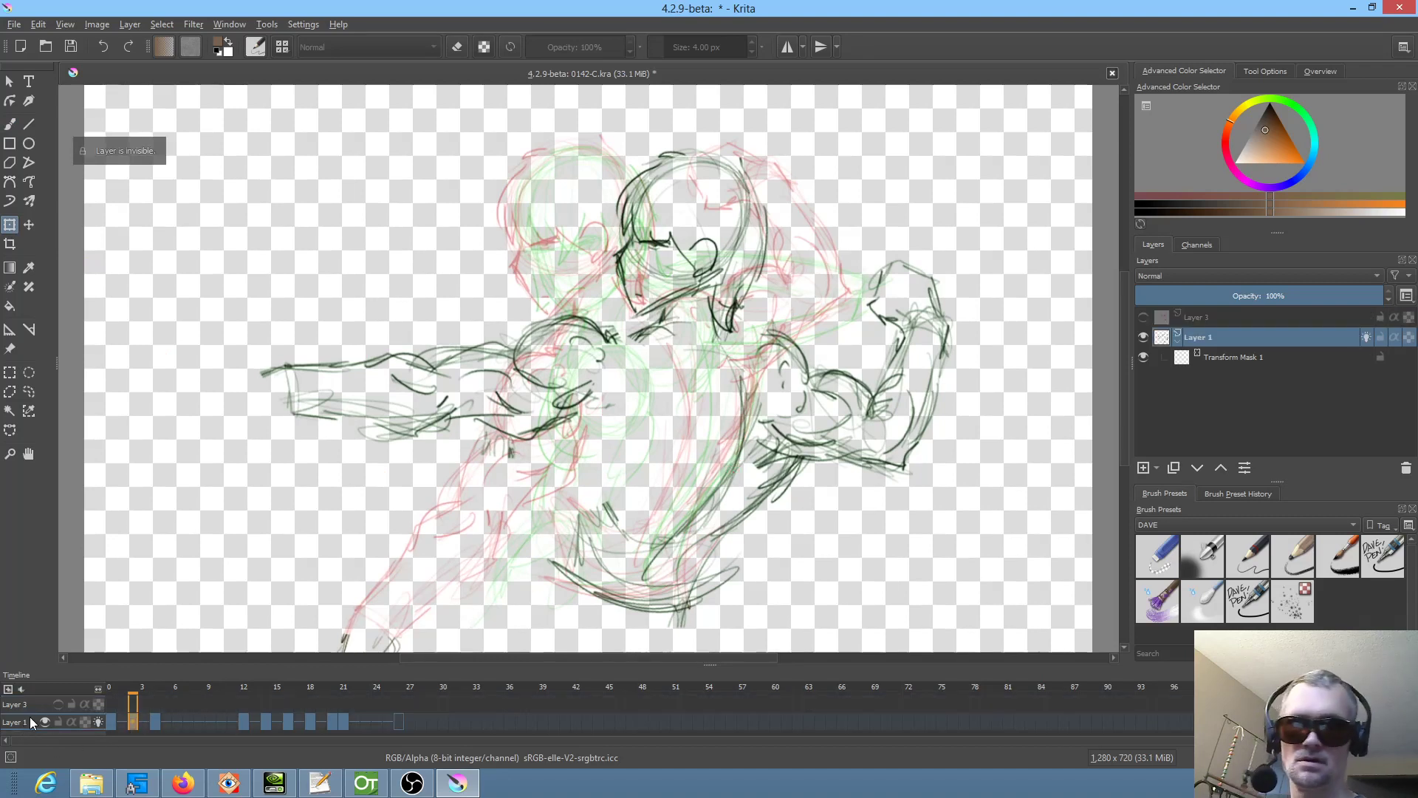
left_click(718, 494)
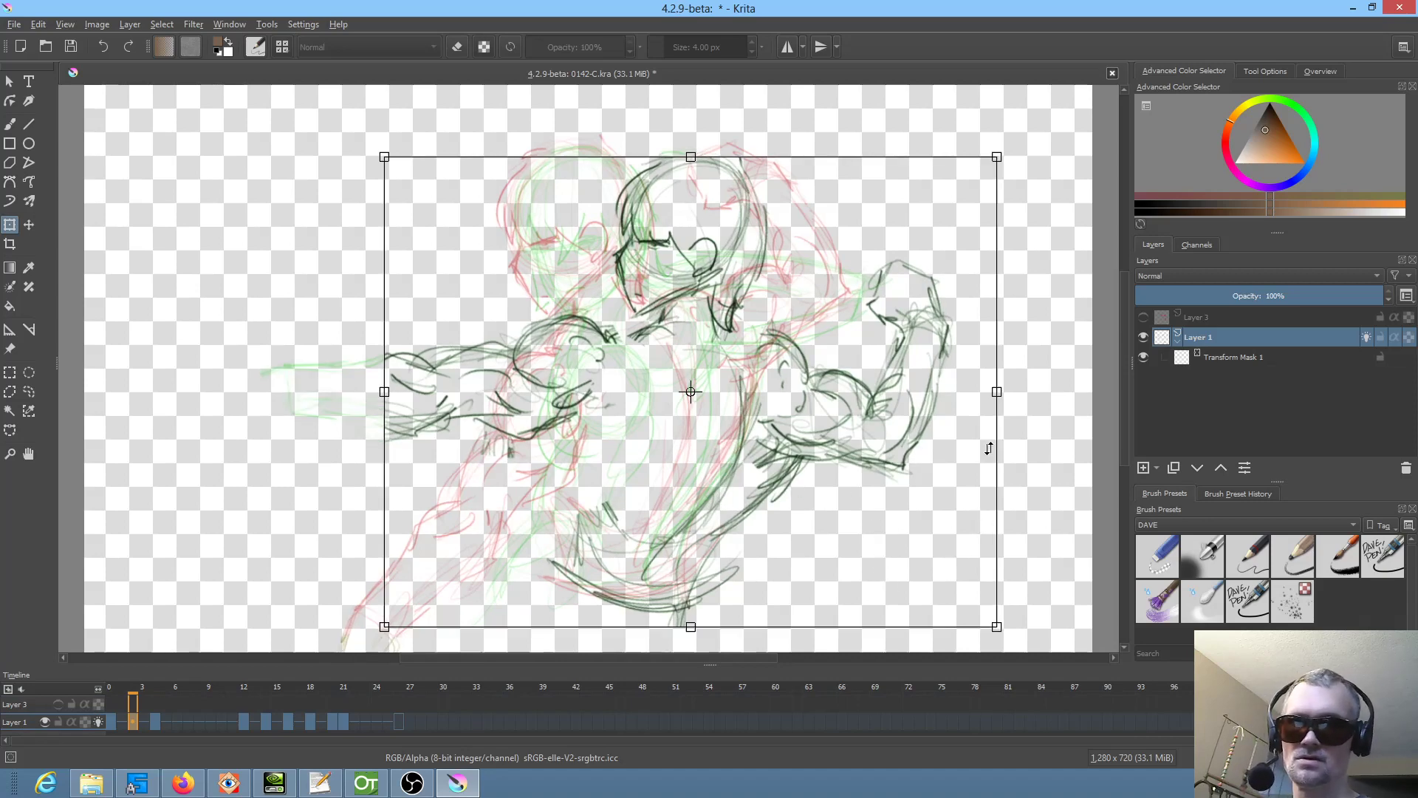
left_click_drag(691, 393, 613, 612)
left_click_drag(1038, 482, 1014, 445)
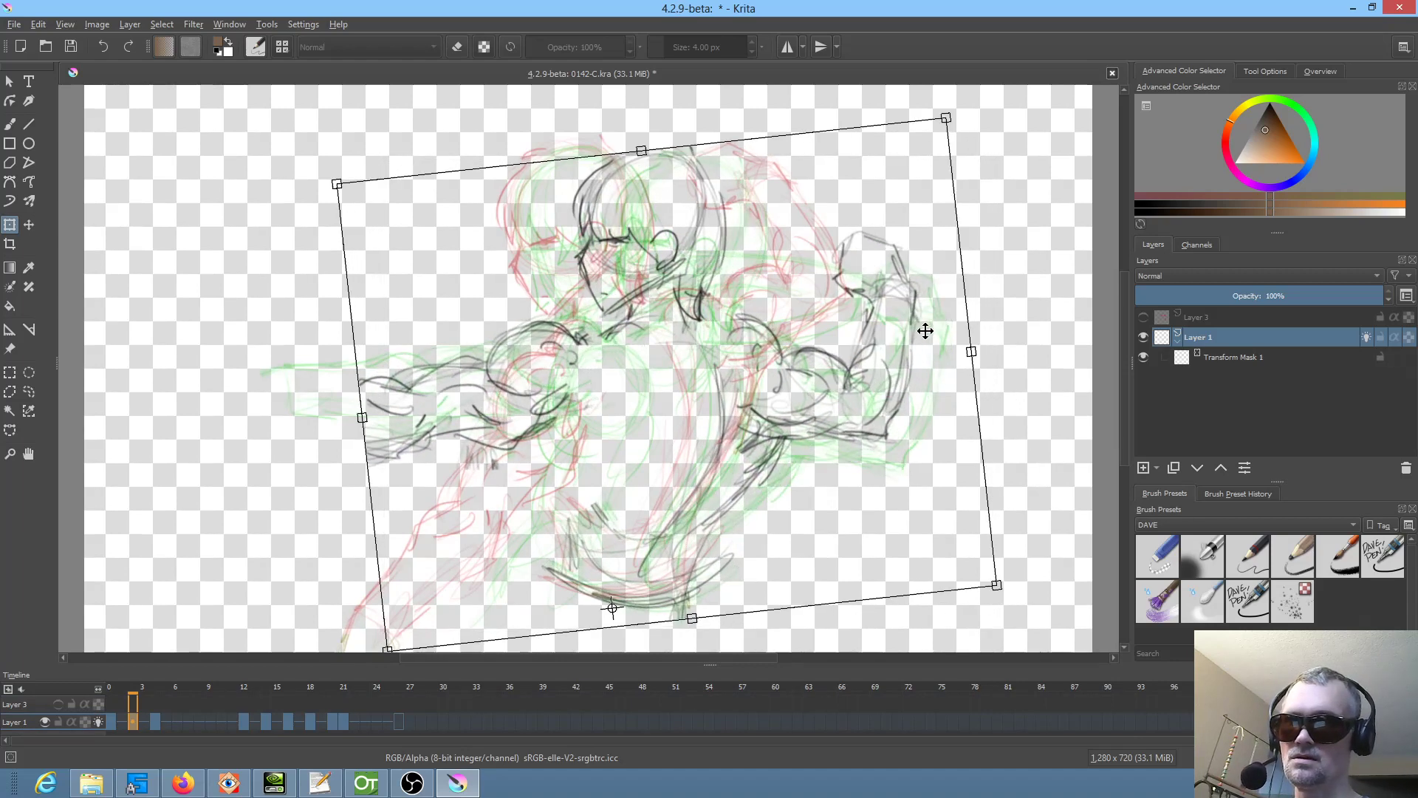
- Make a freehand selection around the flexed arm on frame 2 and rotate the arm slightly upward
key("l")
mouse_move(943, 235)
left_mouse_down()
mouse_move(914, 204)
mouse_move(736, 293)
left_mouse_up()
mouse_move(728, 368)
left_mouse_down()
mouse_move(748, 442)
mouse_move(886, 455)
mouse_move(932, 410)
left_mouse_up()
left_click(9, 229)
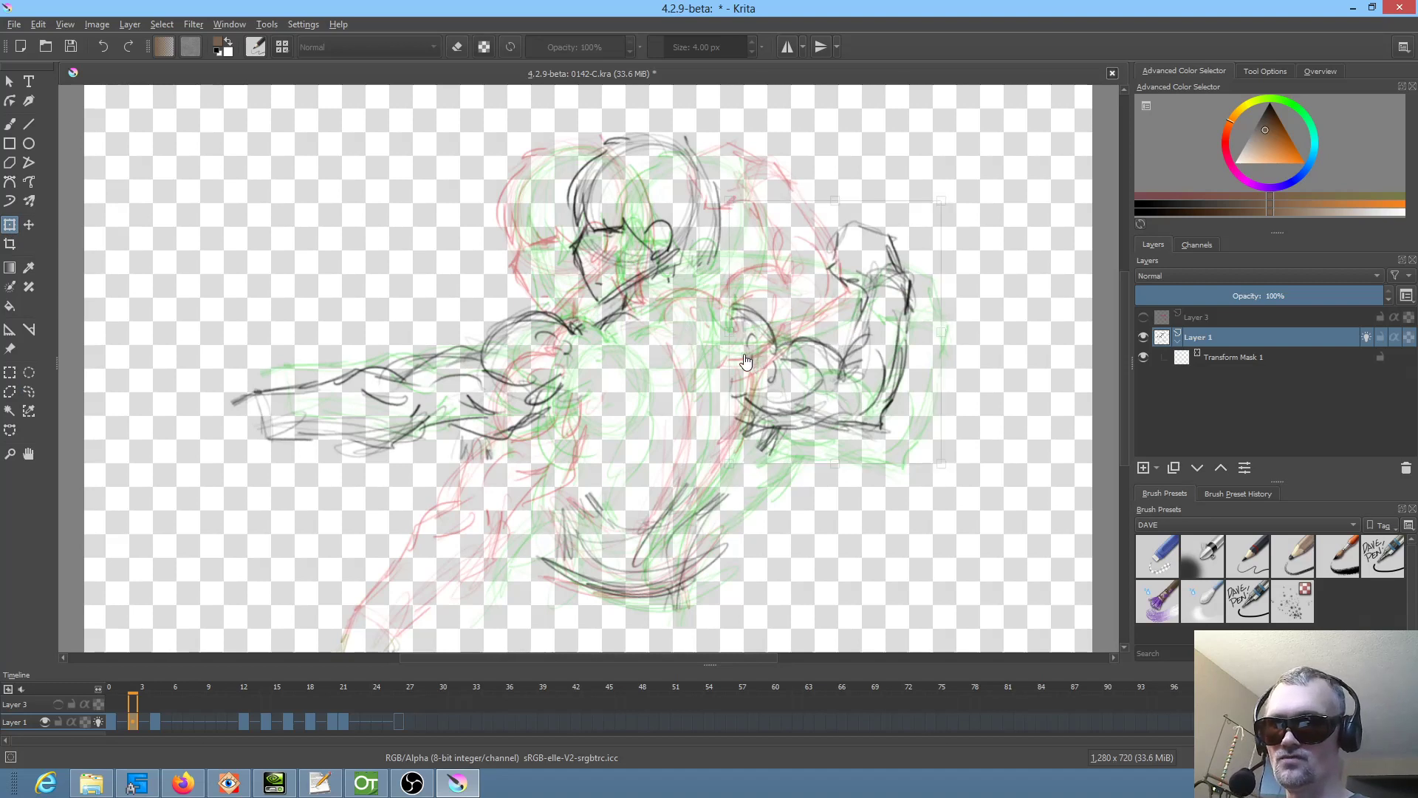
left_click_drag(951, 489, 968, 413)
- Turn off Layer 1's onion skins and play the animation from frame 0 to review the adjusted pose
left_click(109, 721)
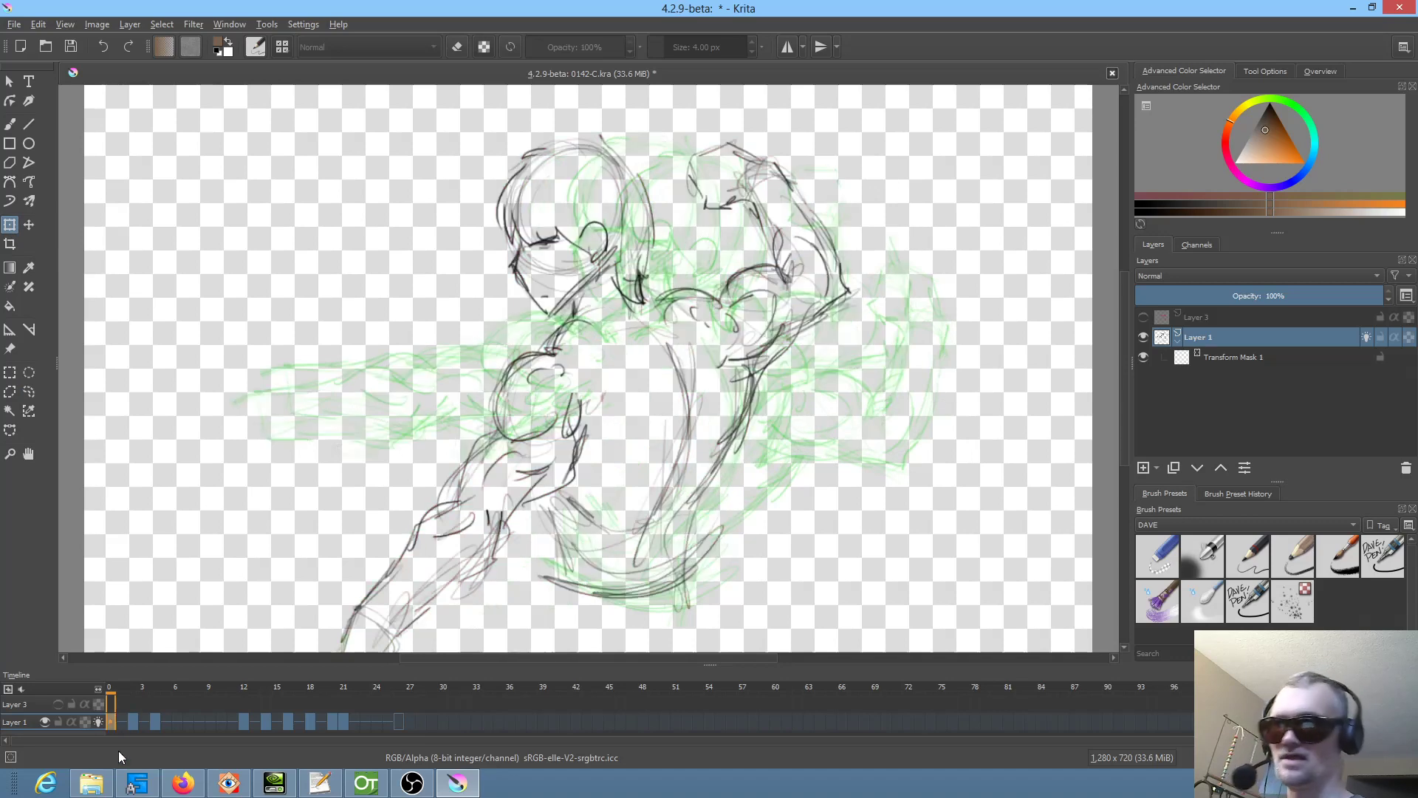
key("Right")
key("Right")
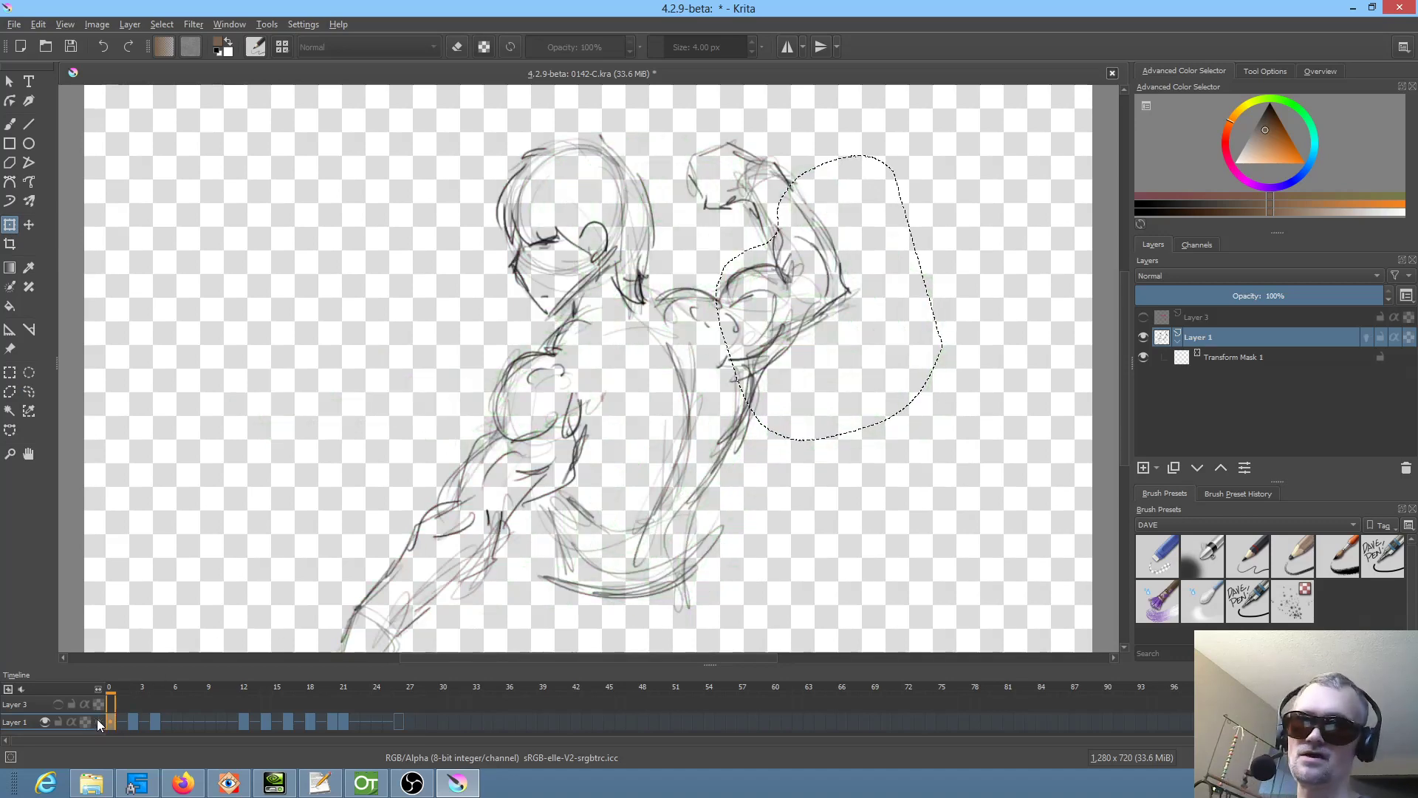
key("Right")
key("space")
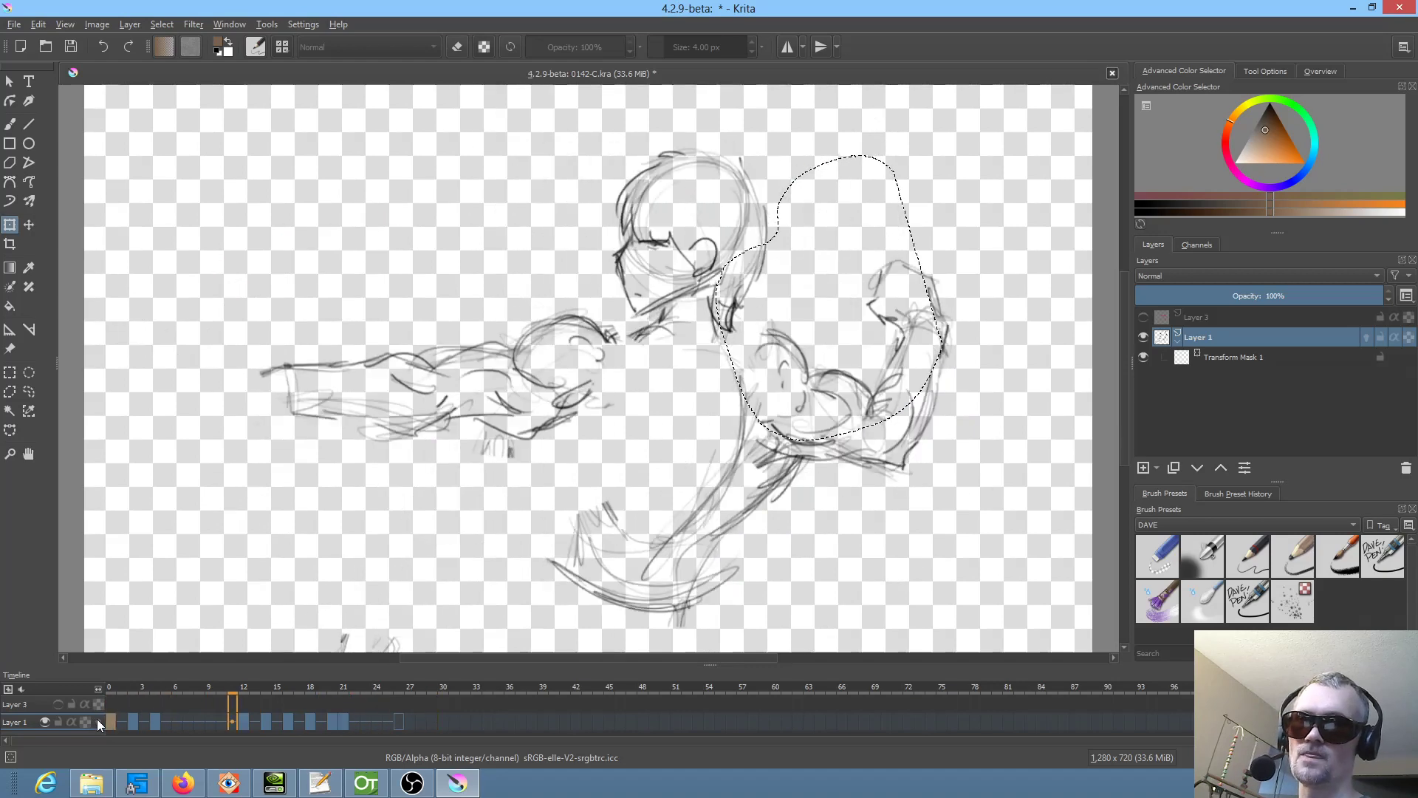
- Shift Layer 1's keyframes from frame 12 onward to start at frame 16, and save the document after a test playback
left_click(244, 721)
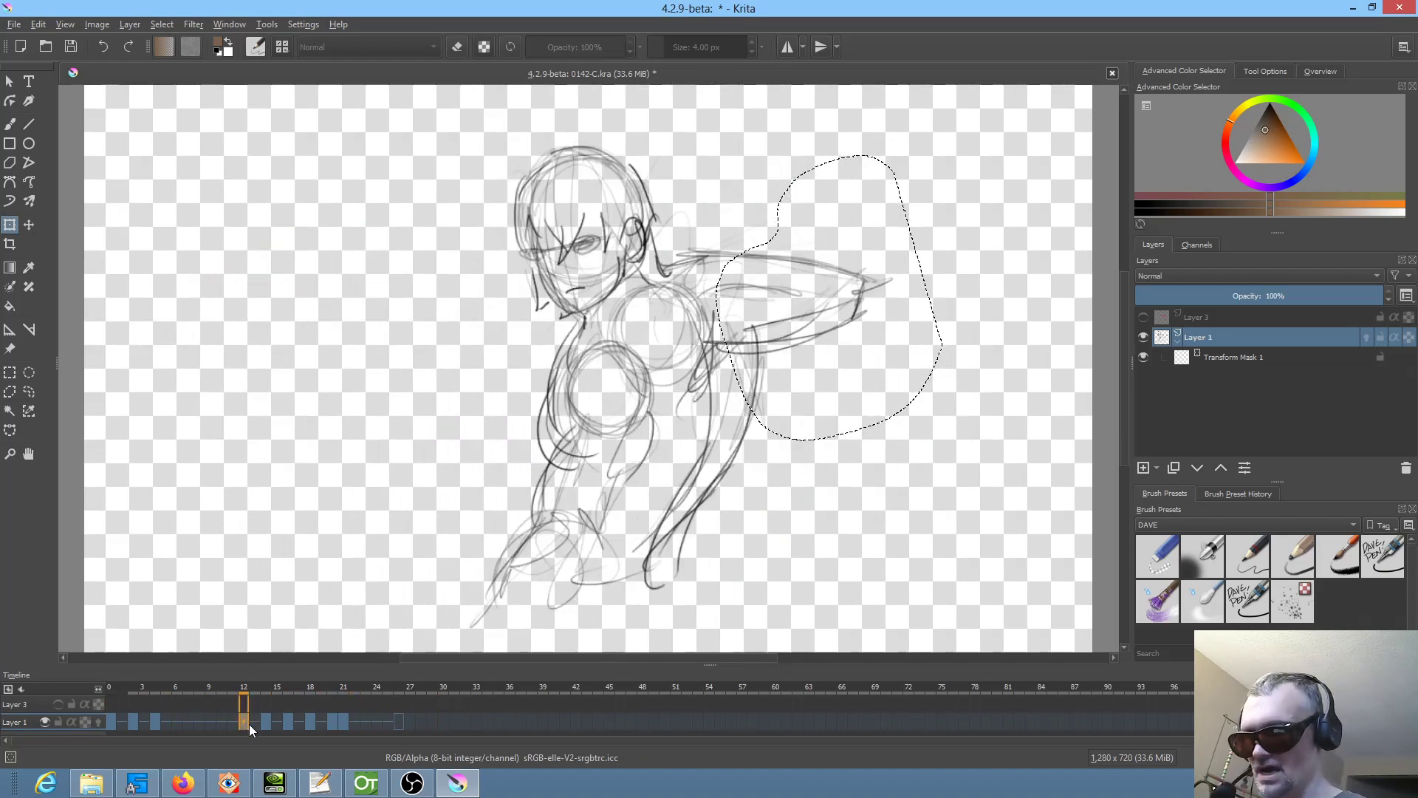
left_click_drag(245, 717, 289, 719)
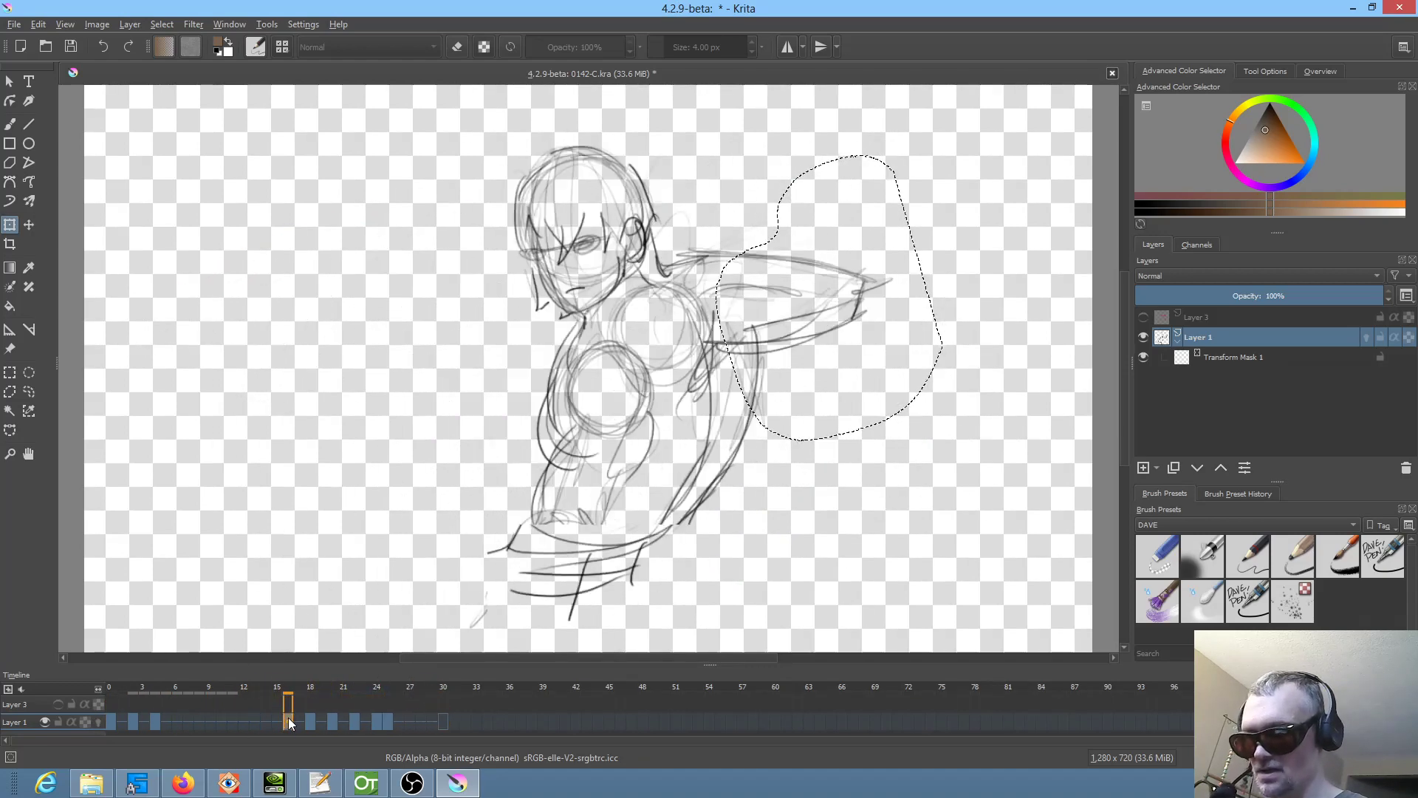
left_click(112, 719)
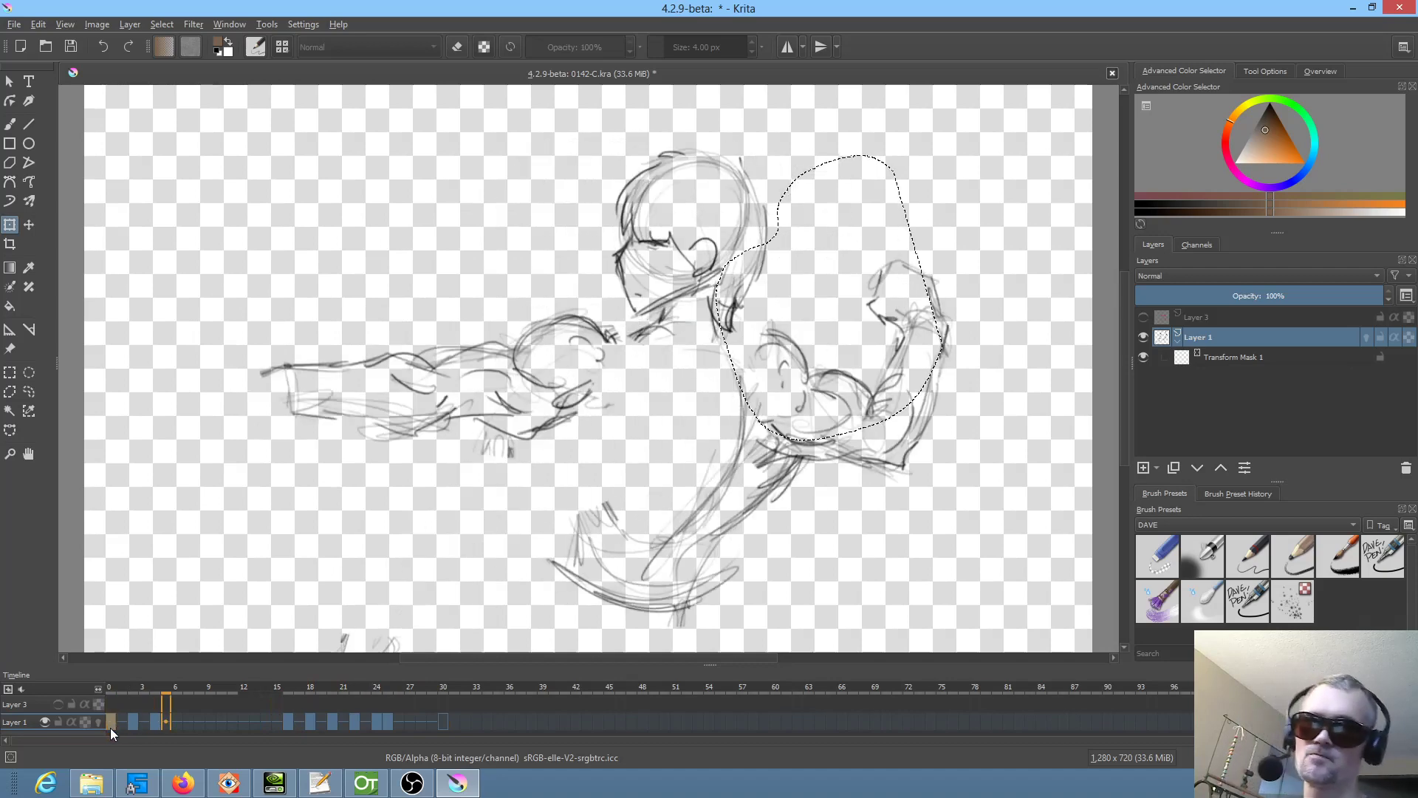
key("space")
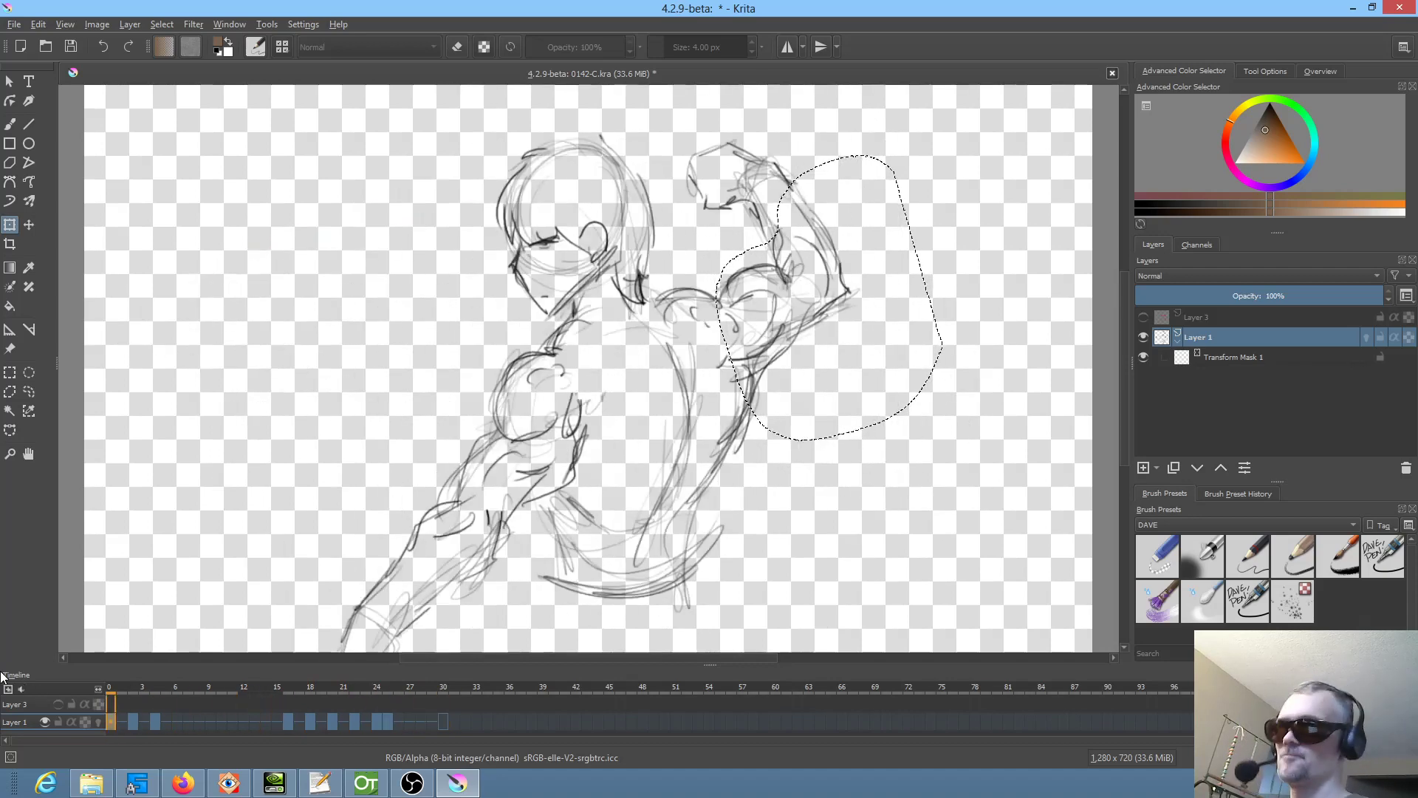
left_click(71, 47)
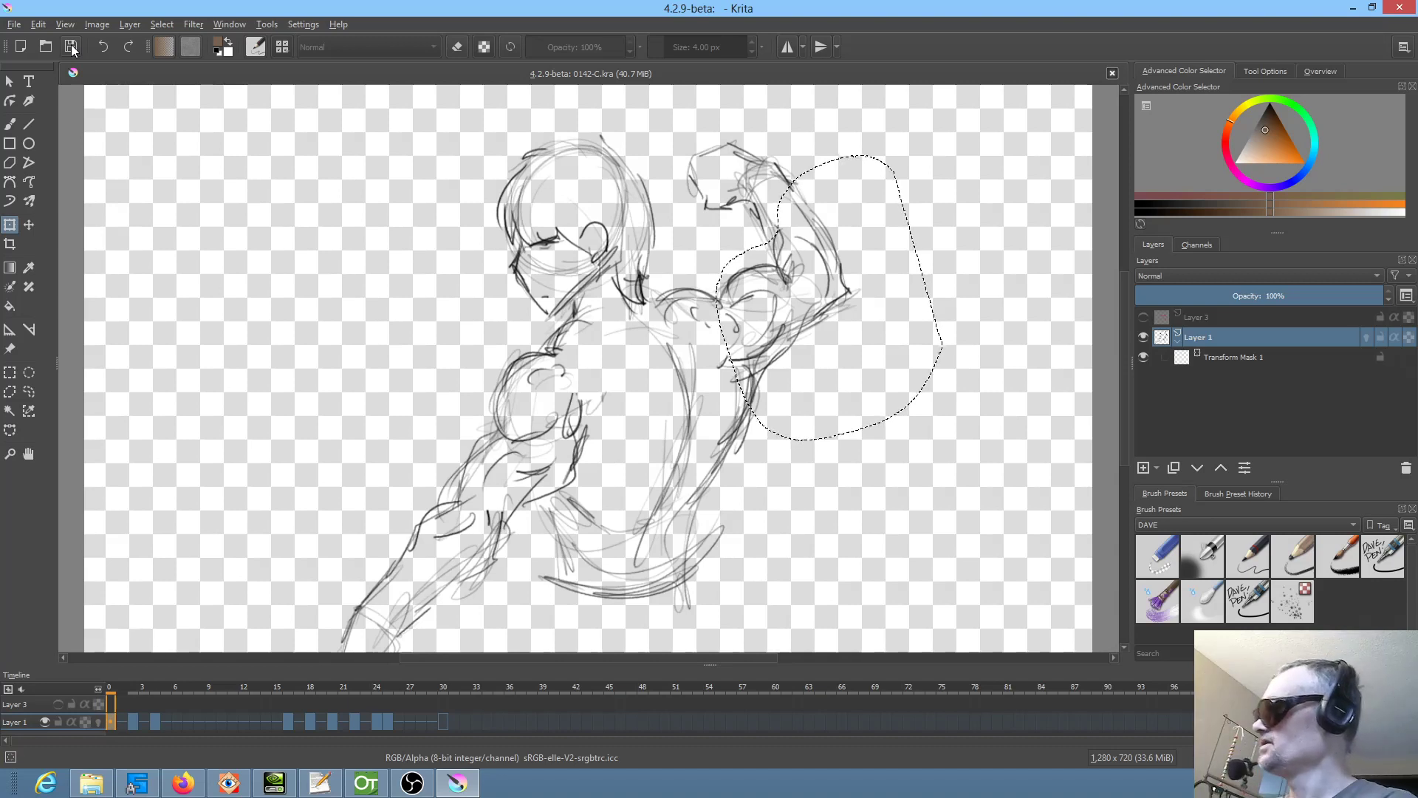
- Clear the arm selection and flatten Layer 1 together with its transform mask
key("ctrl+shift+a")
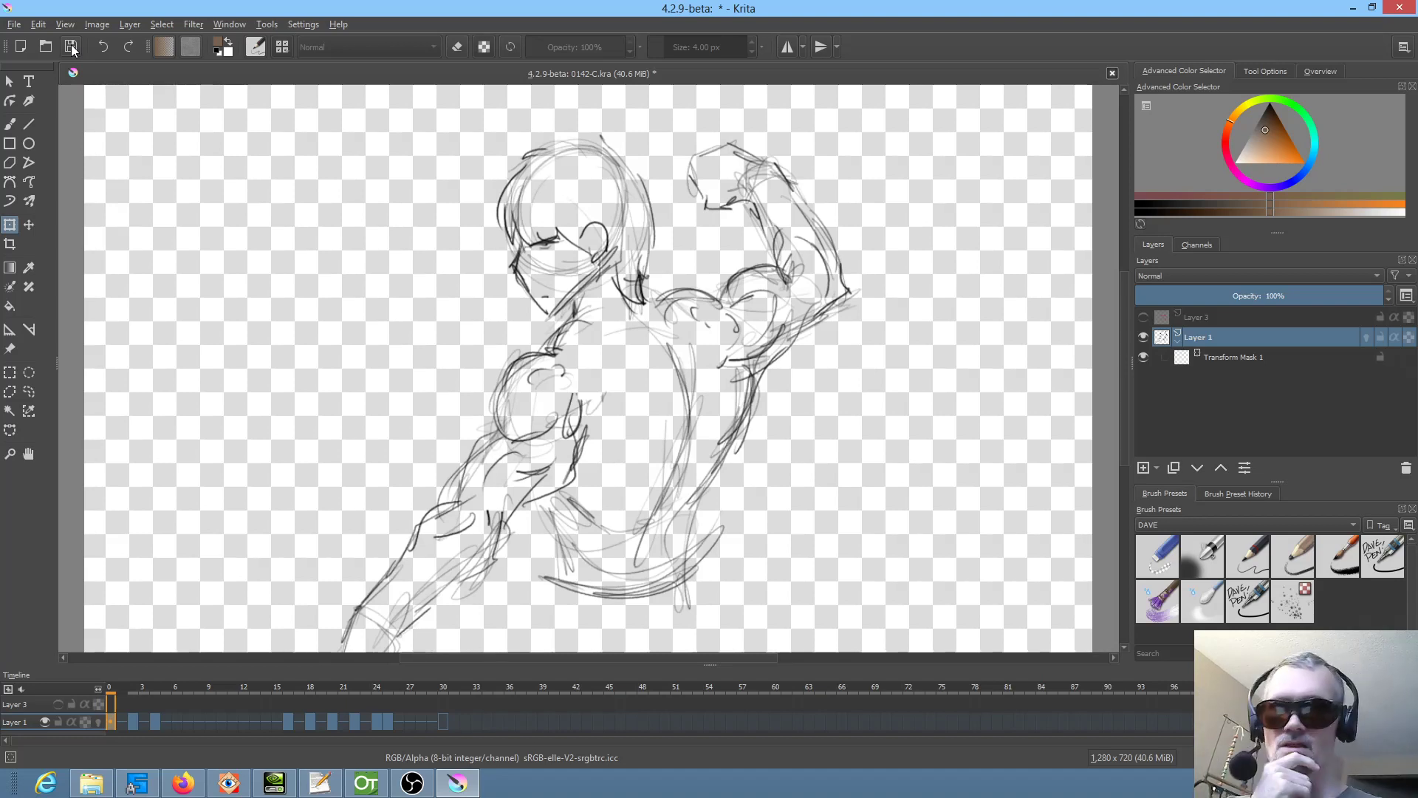
left_click(1144, 357)
left_click(1145, 357)
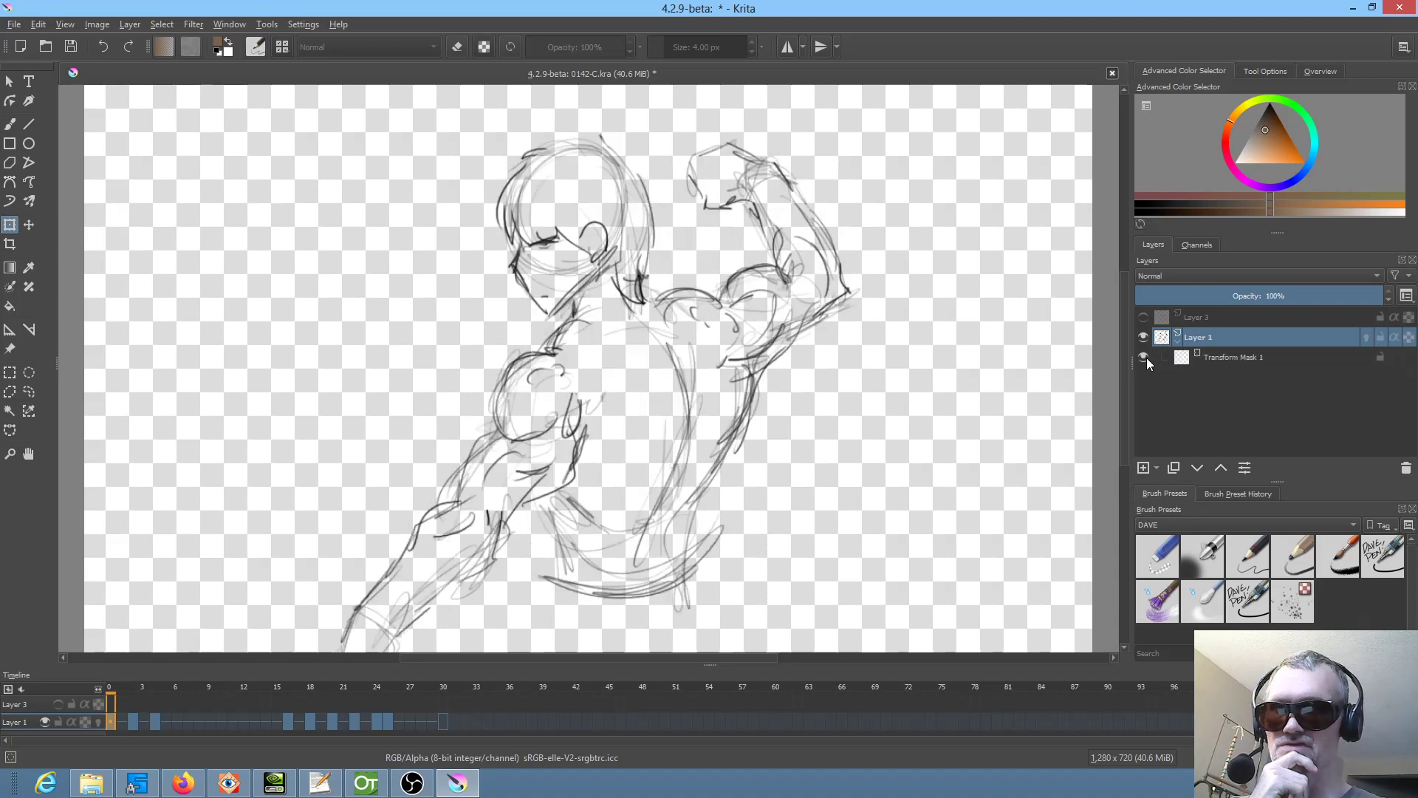
left_click(1237, 361)
left_click(1214, 337)
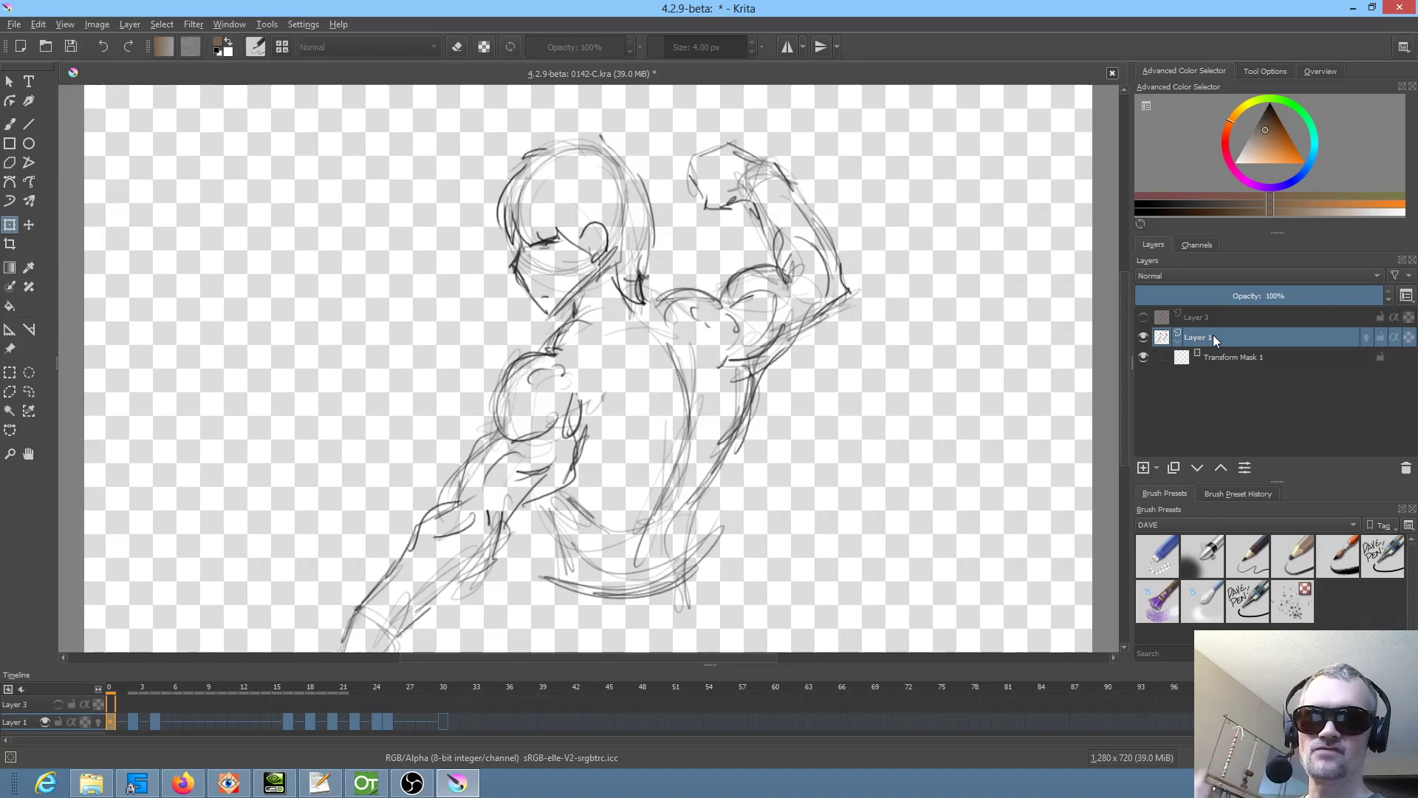
right_click(1214, 334)
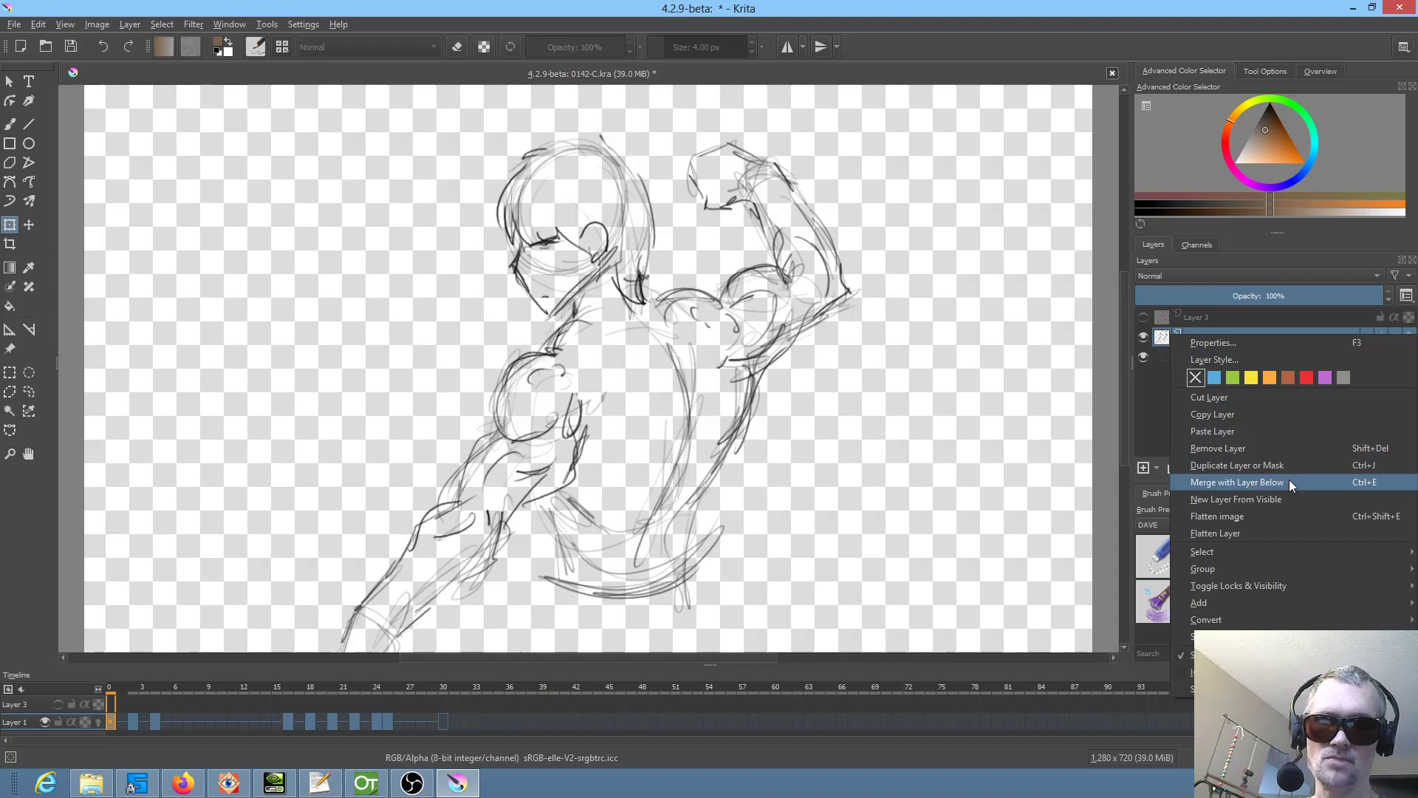
left_click(1274, 534)
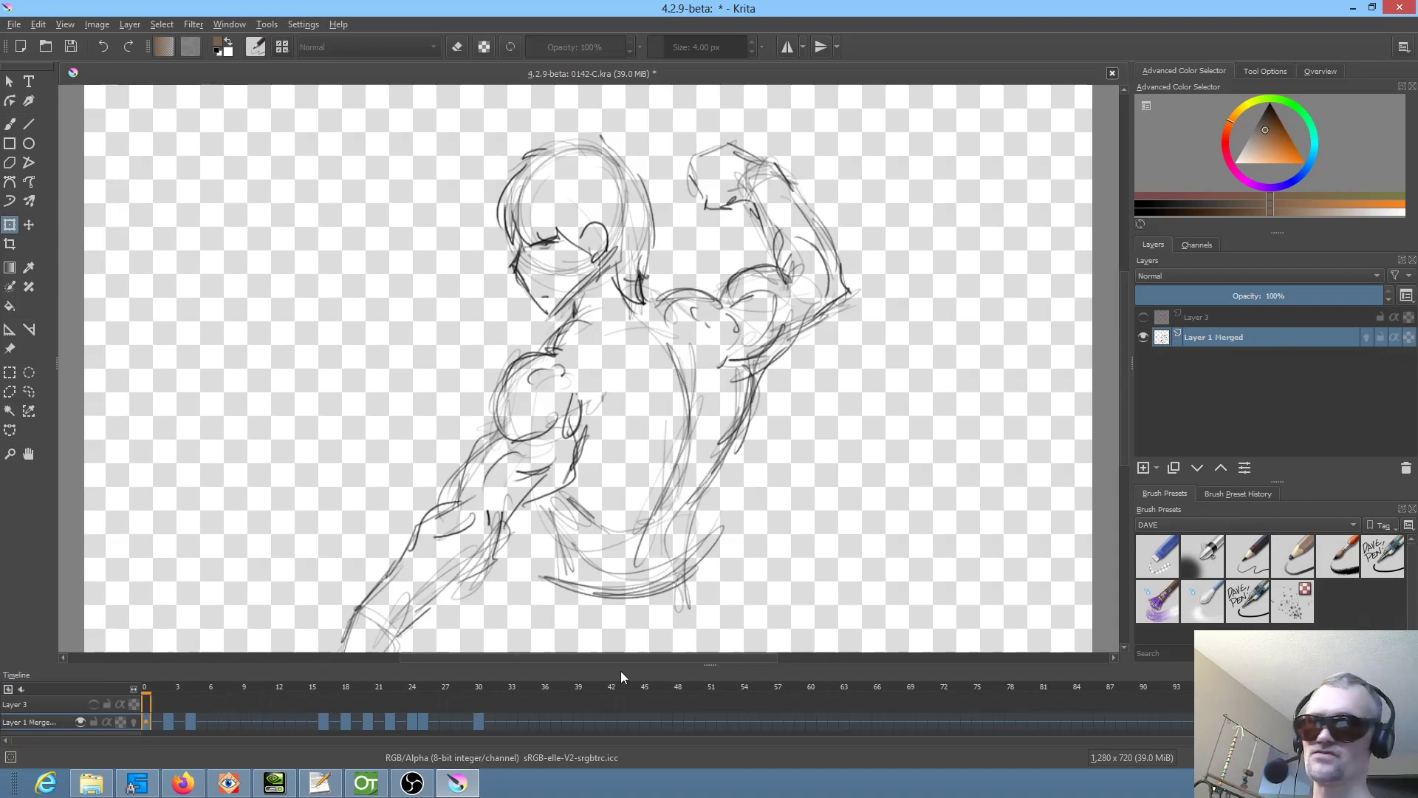
left_click_drag(151, 689, 42, 698)
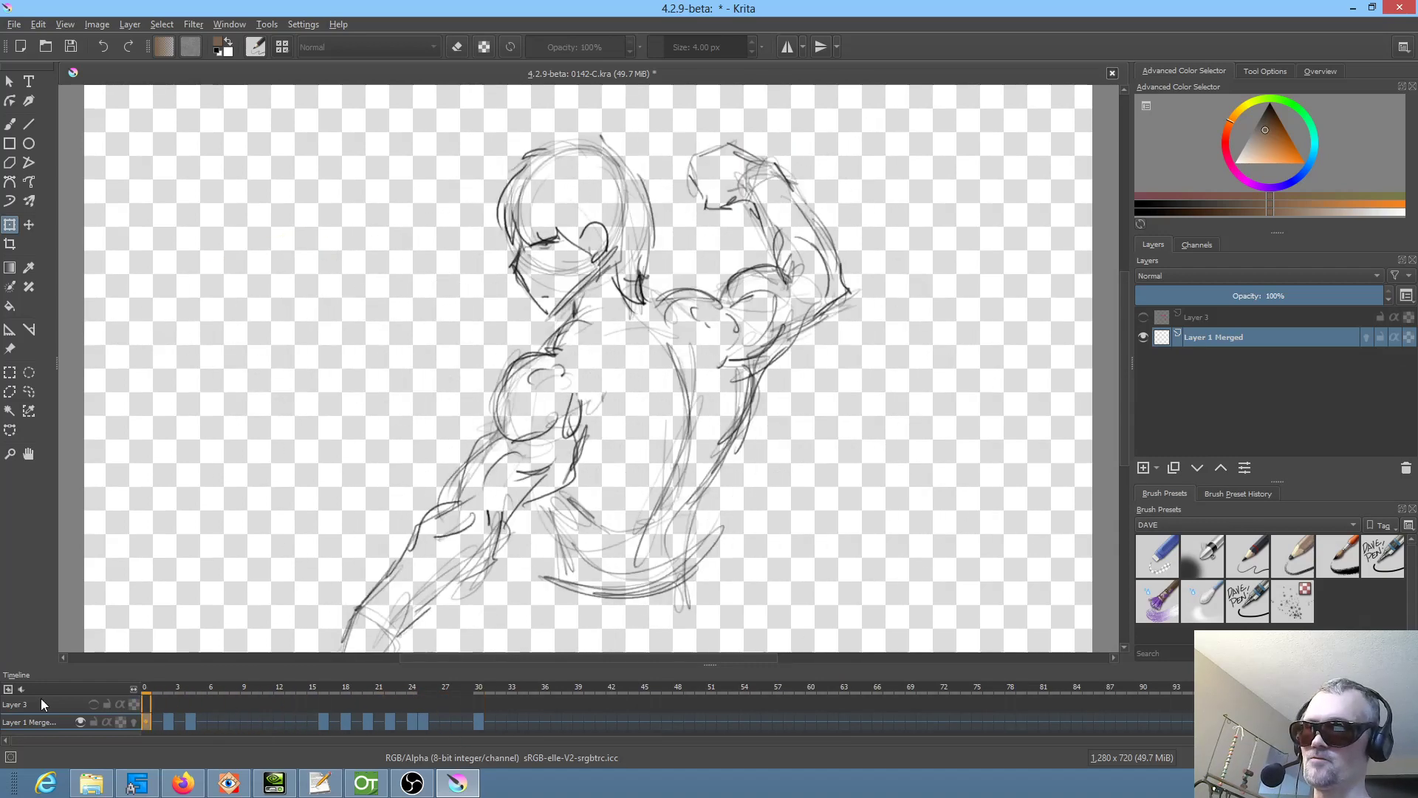
- Duplicate Layer 1 Merged and erase the whole canvas on every keyframe of the copy, leaving the keyframes in place
left_click(1176, 470)
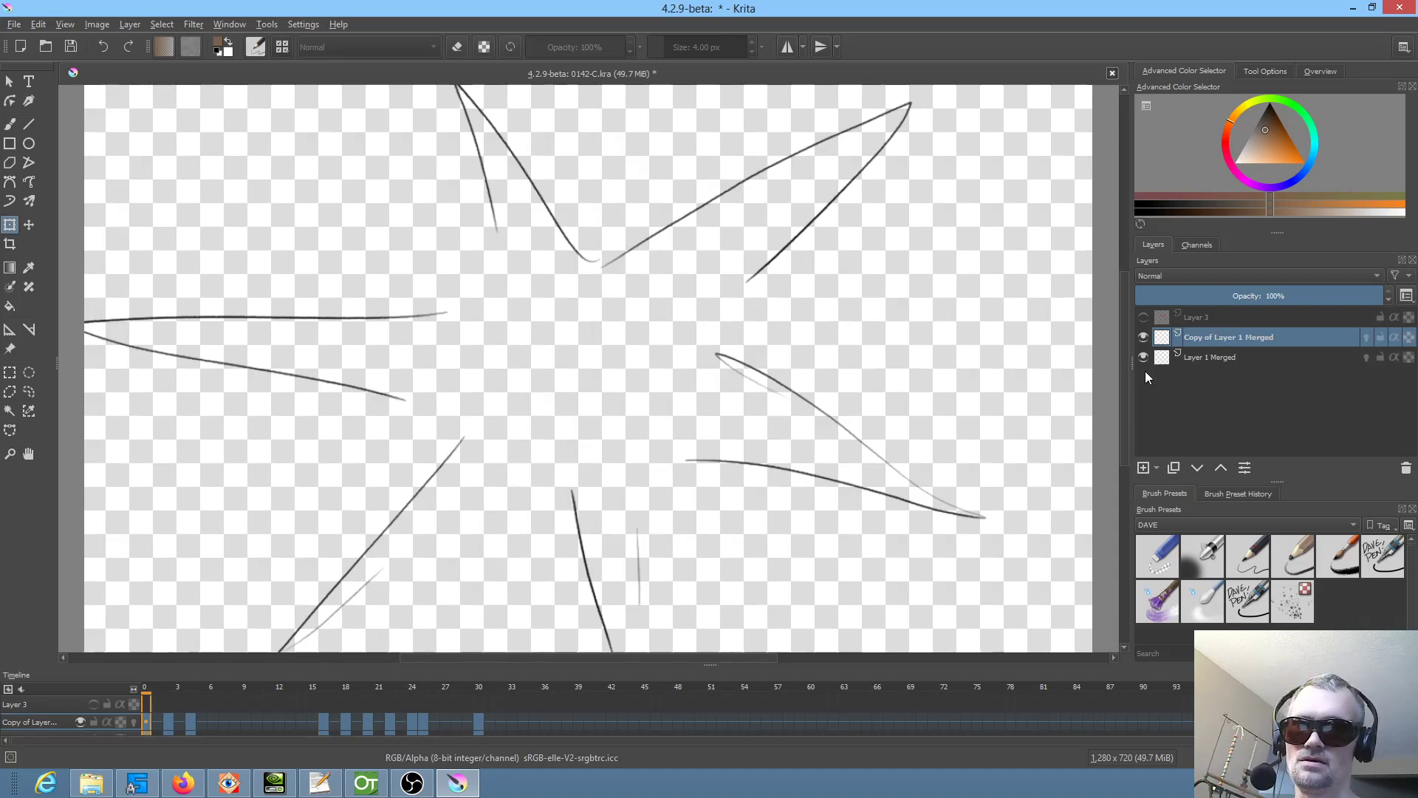
scroll(850, 476, "down", 3)
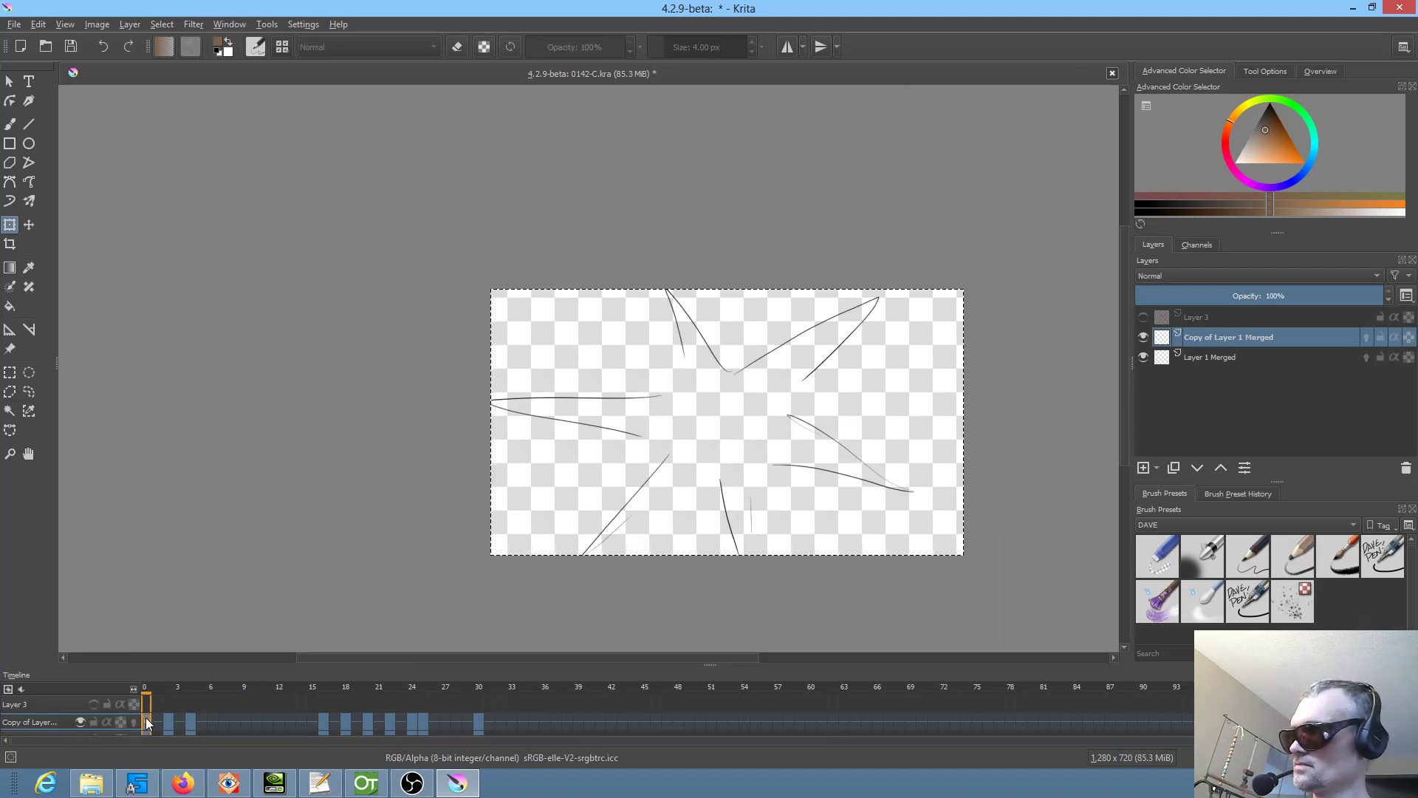
mouse_move(91, 791)
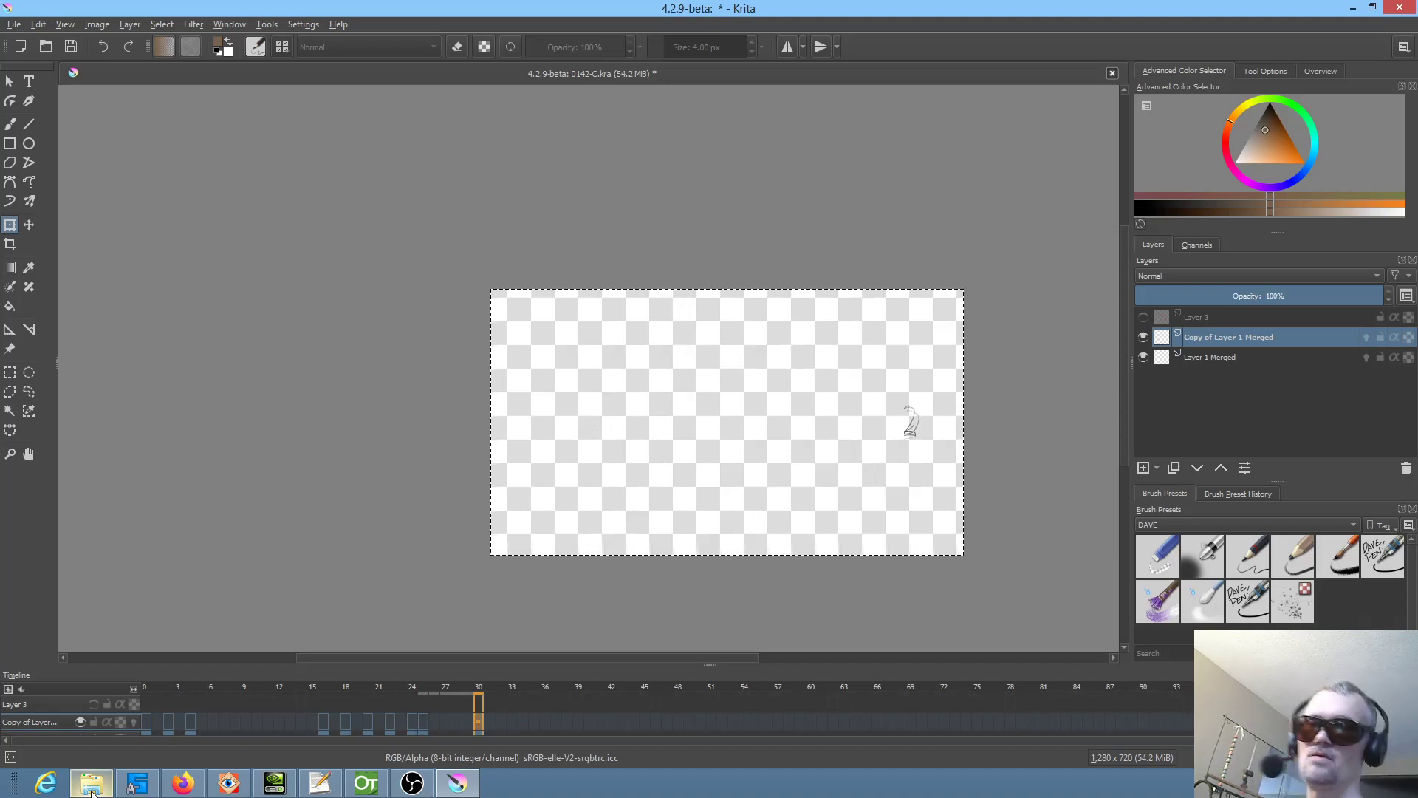
- Rename the emptied copy of Layer 1 Merged to "ink" and scrub the timeline from frame 0
left_click(1233, 370)
double_click(1228, 341)
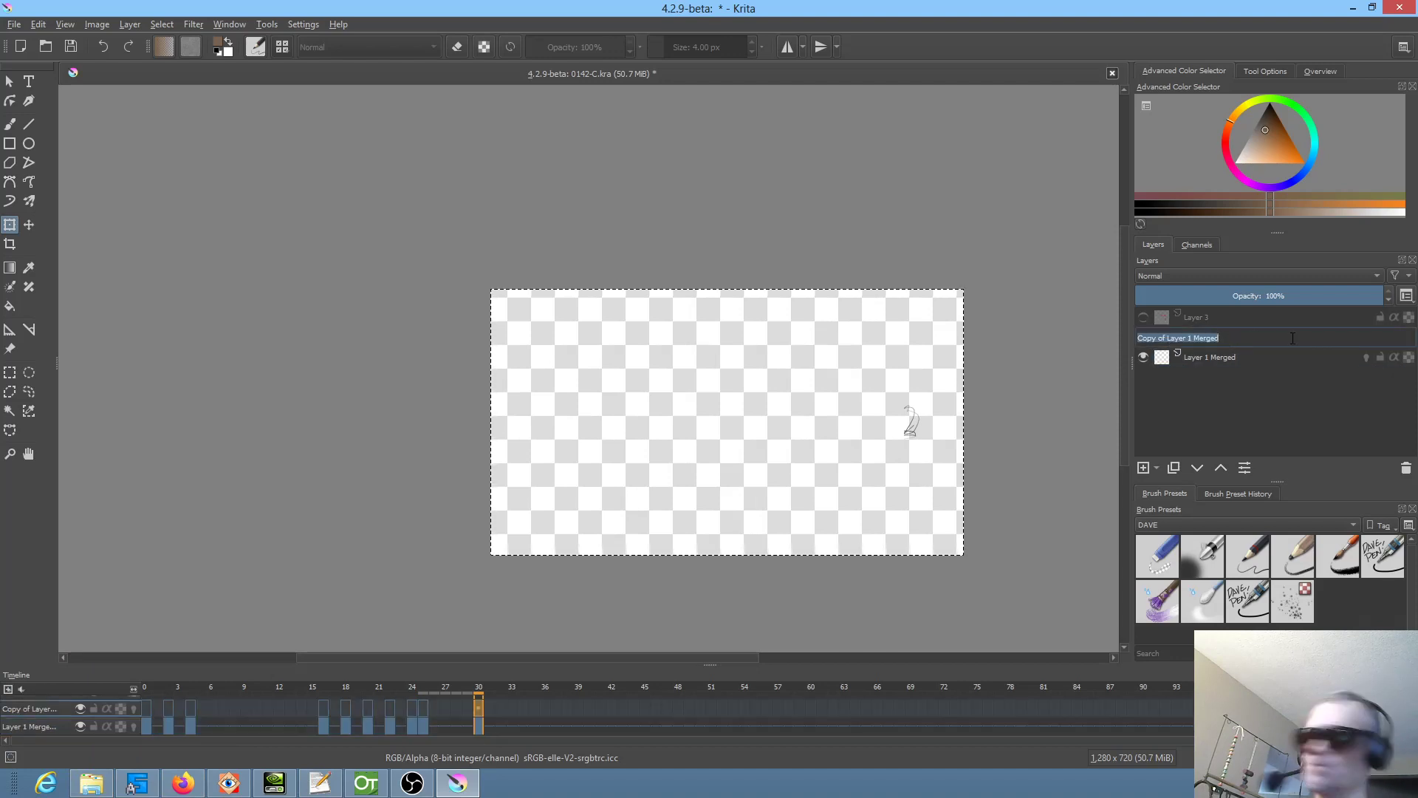
key("BackSpace")
key("Return")
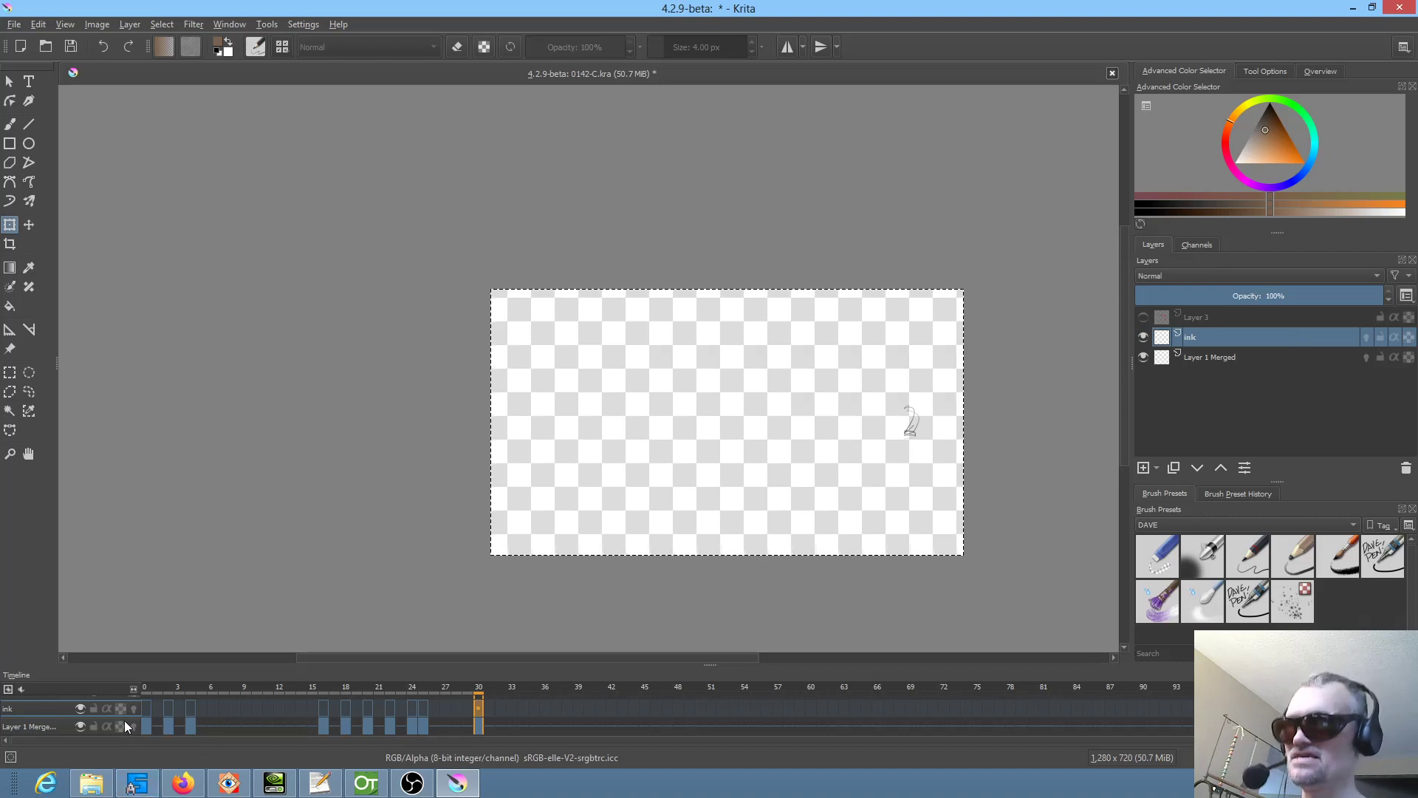
left_click(144, 704)
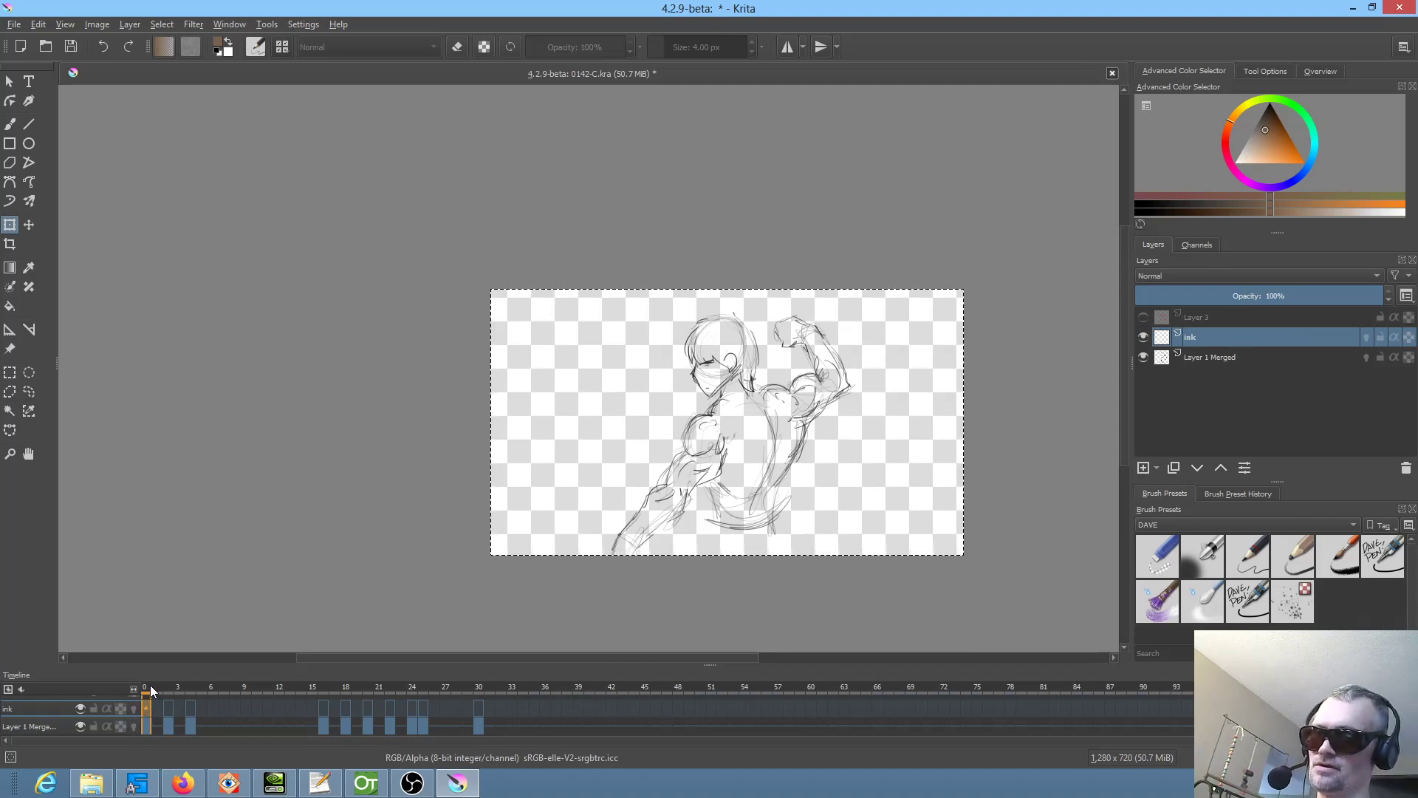
left_click_drag(193, 689, 113, 675)
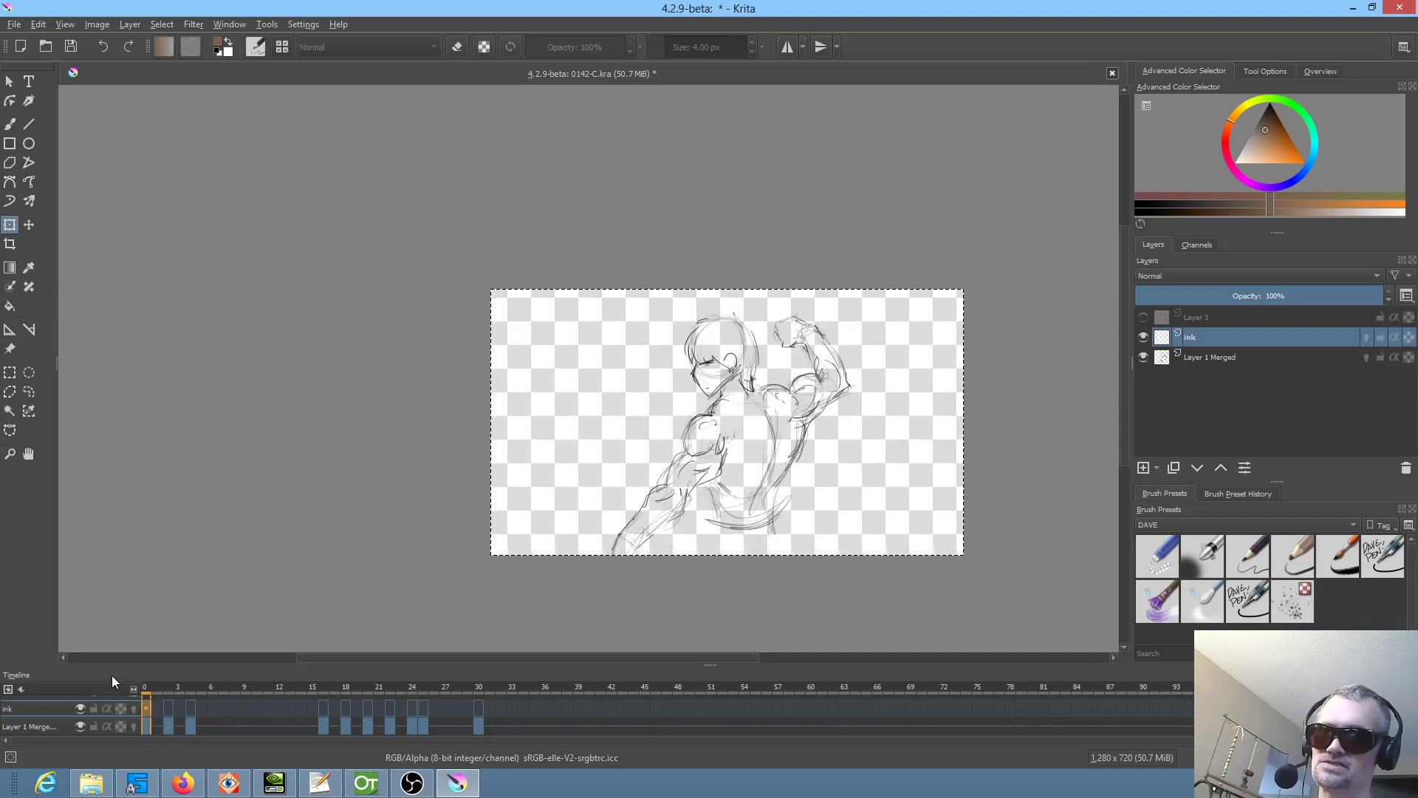
- Lower the opacity of Layer 1 Merged to 38% and save the document
mouse_move(205, 696)
left_mouse_down()
mouse_move(118, 682)
mouse_move(133, 693)
left_mouse_up()
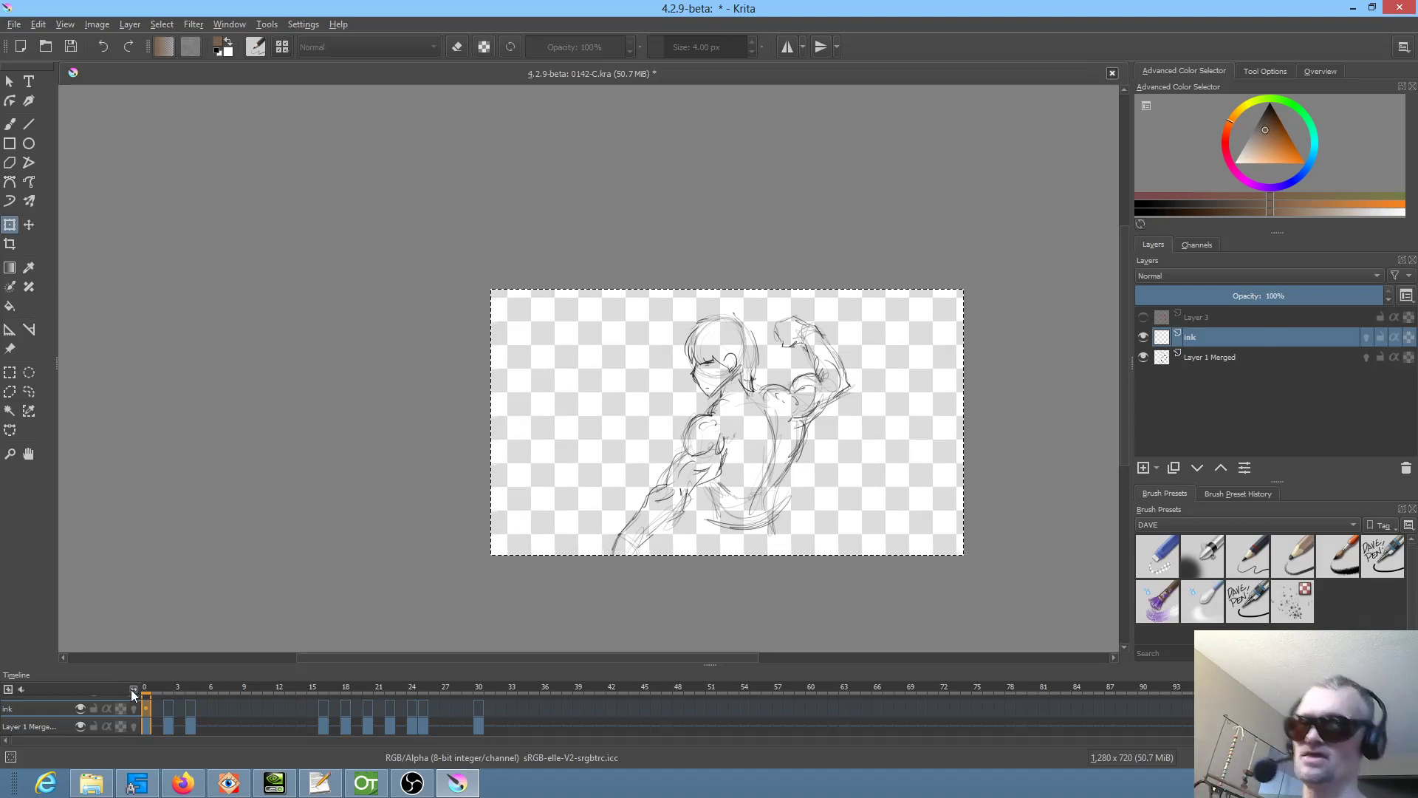
left_click(1217, 357)
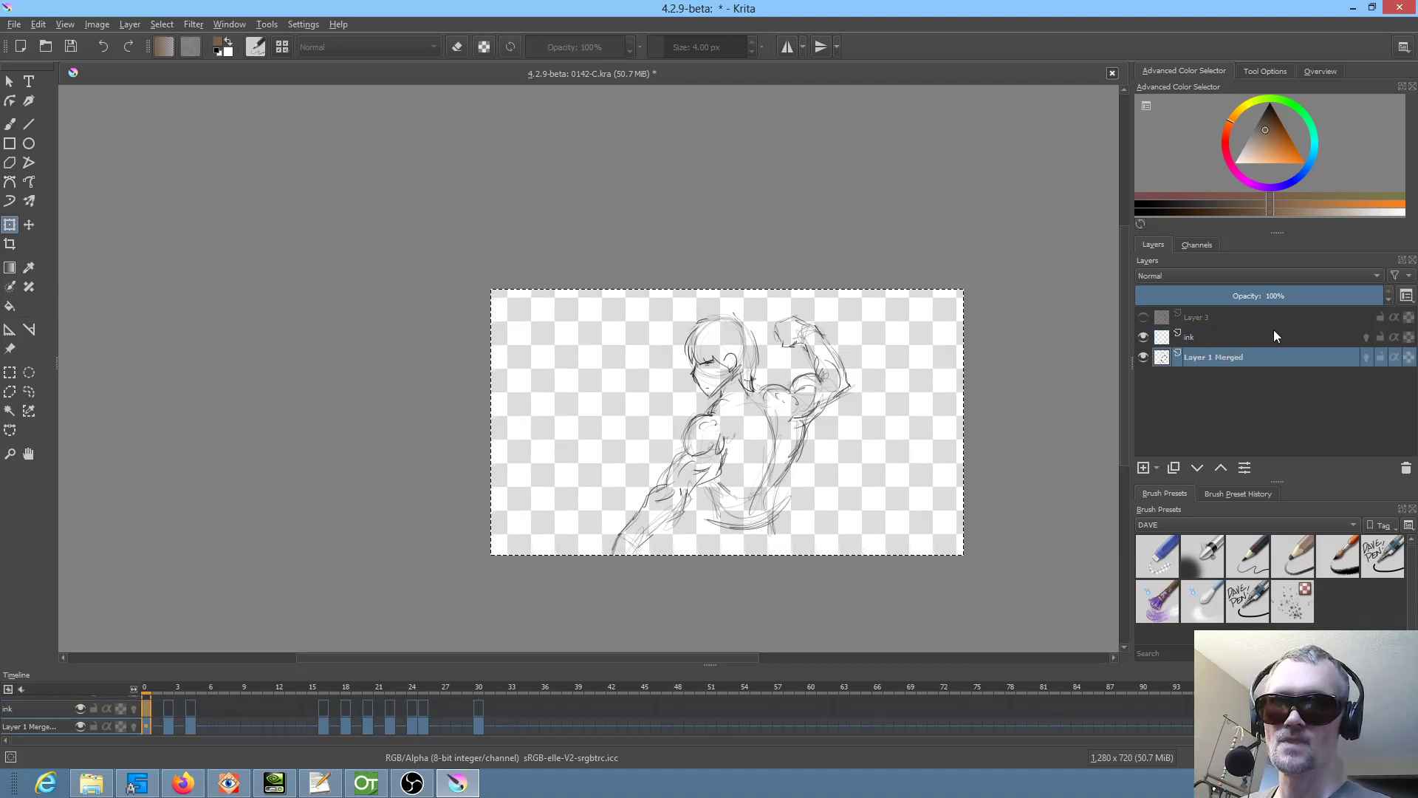
left_click(1230, 295)
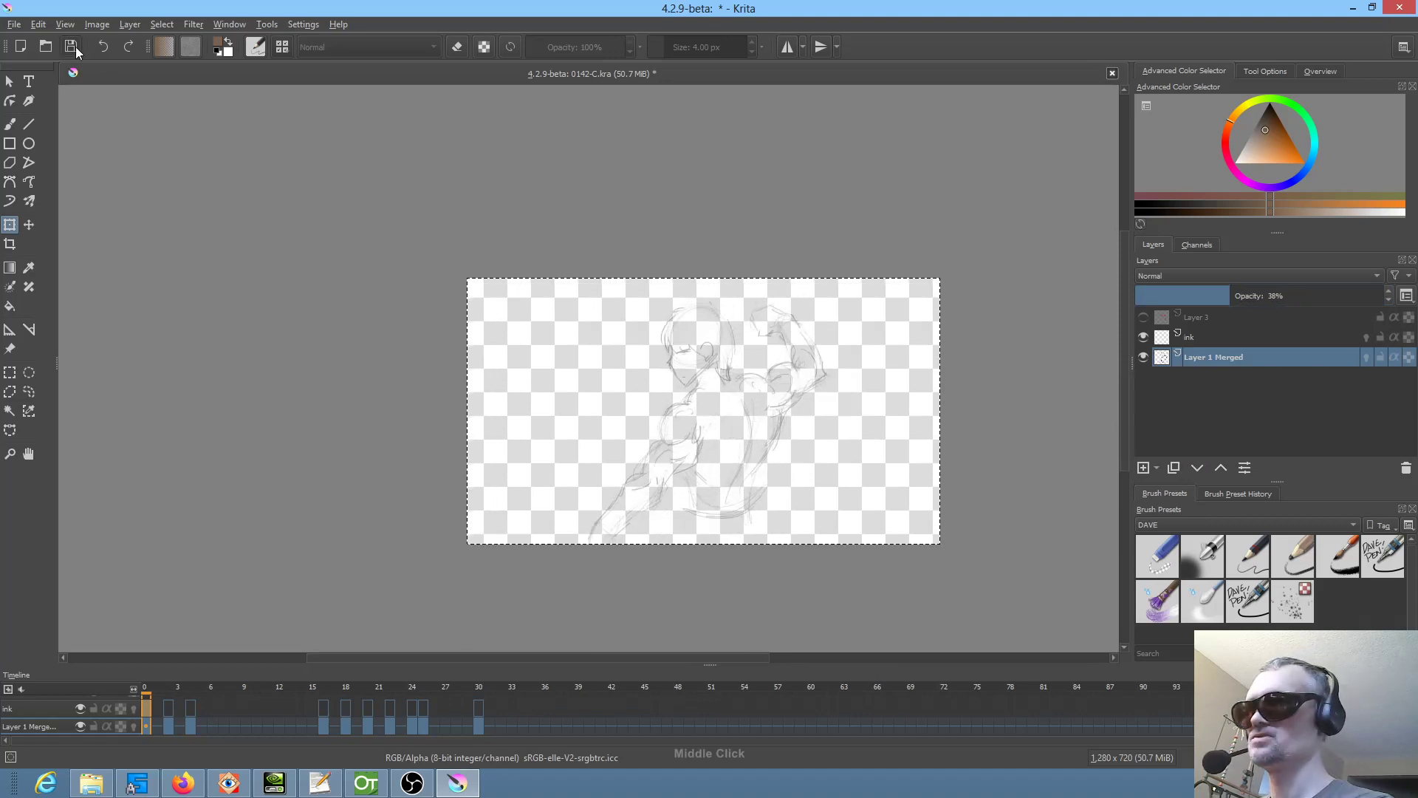
key("ctrl+s")
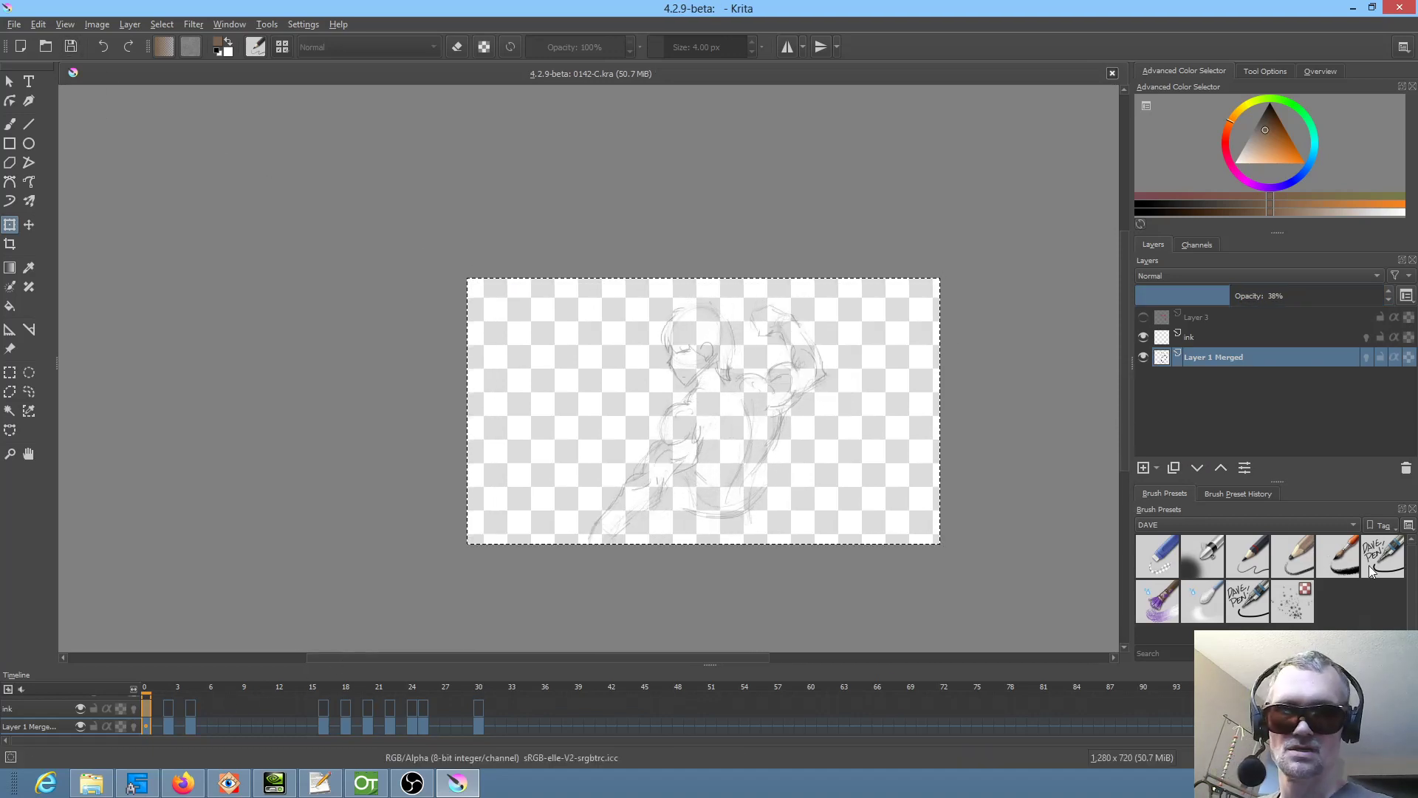
- Choose the DAVE PEN preset with the freehand brush and make the ink layer active at frame 0
left_click(1387, 562)
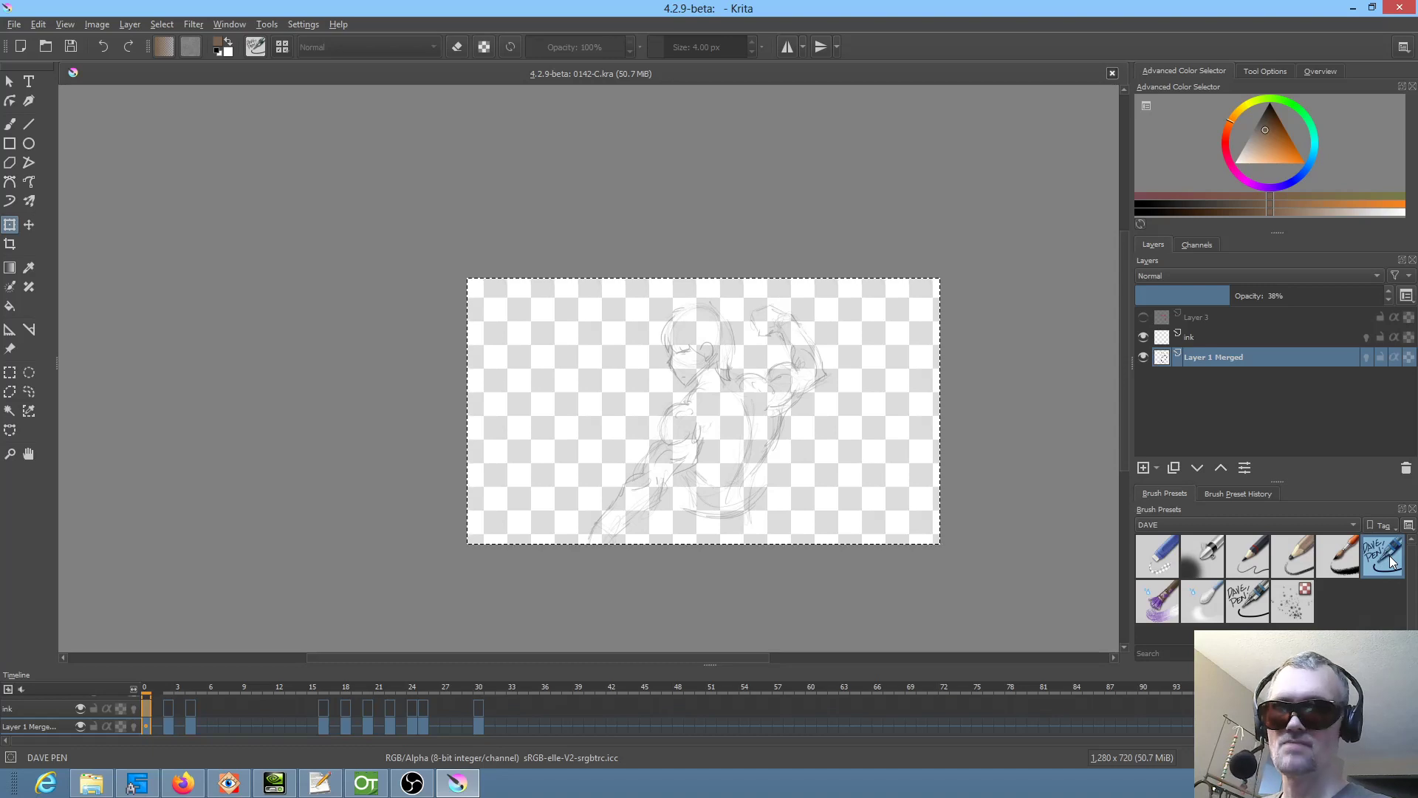
key("b")
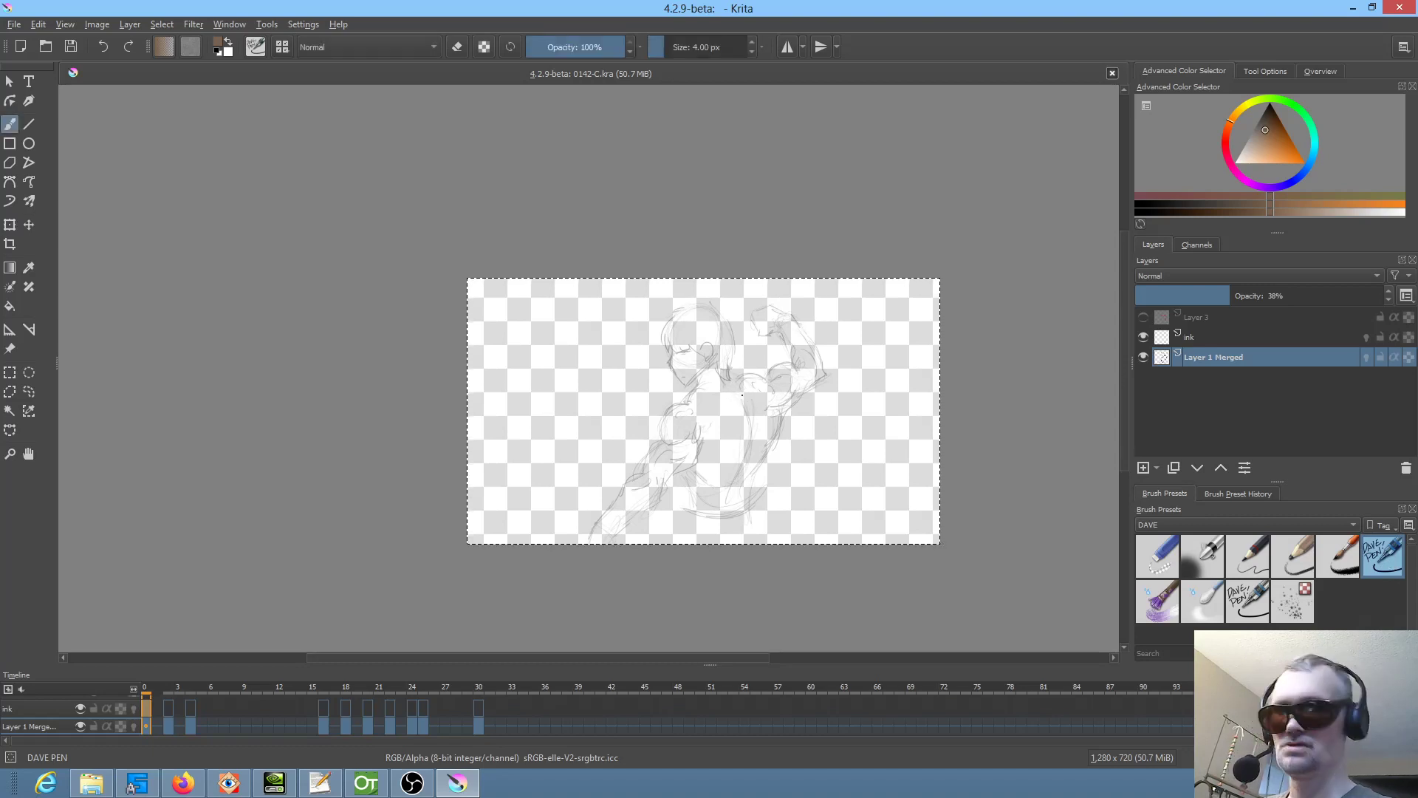
left_click_drag(724, 408, 775, 297)
left_click_drag(743, 360, 790, 458)
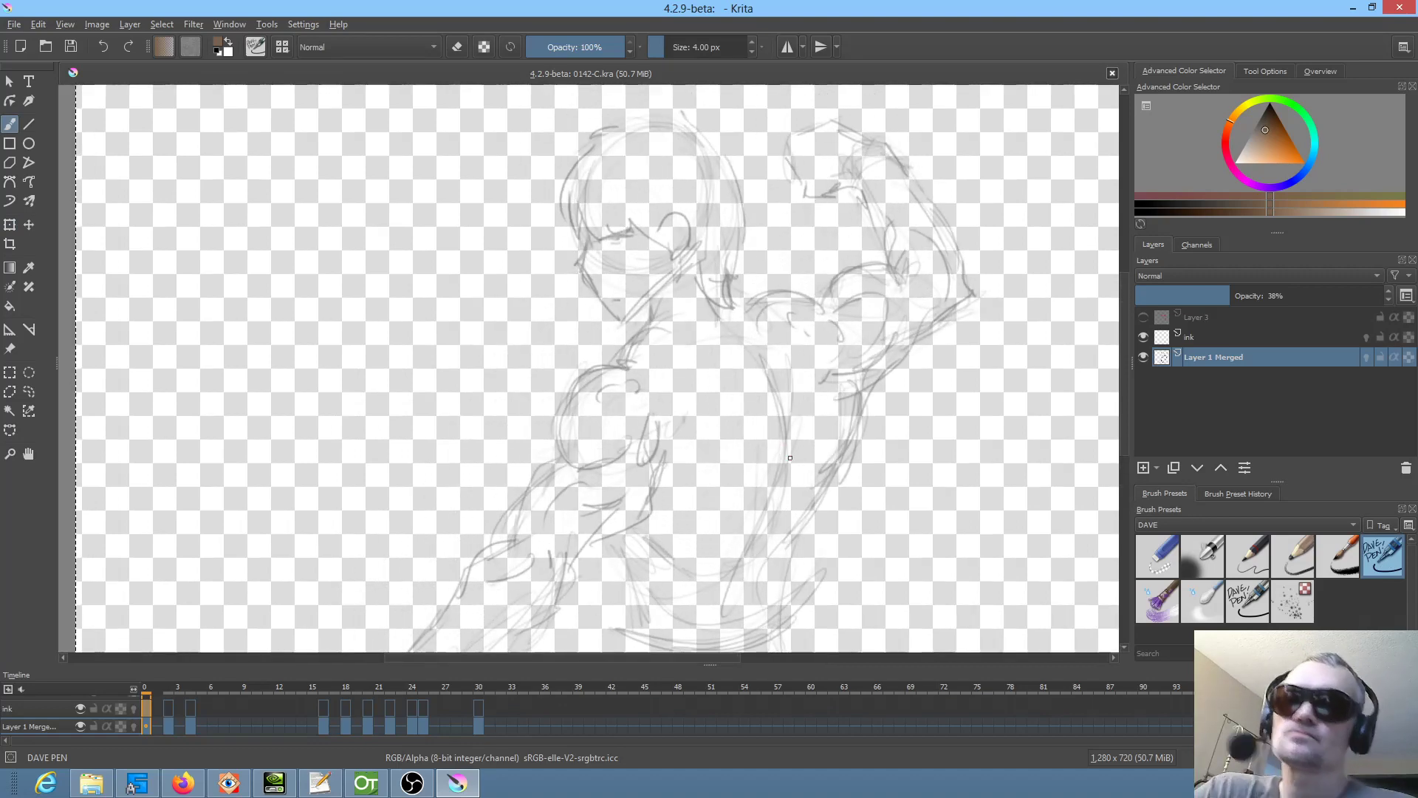
left_click(1204, 334)
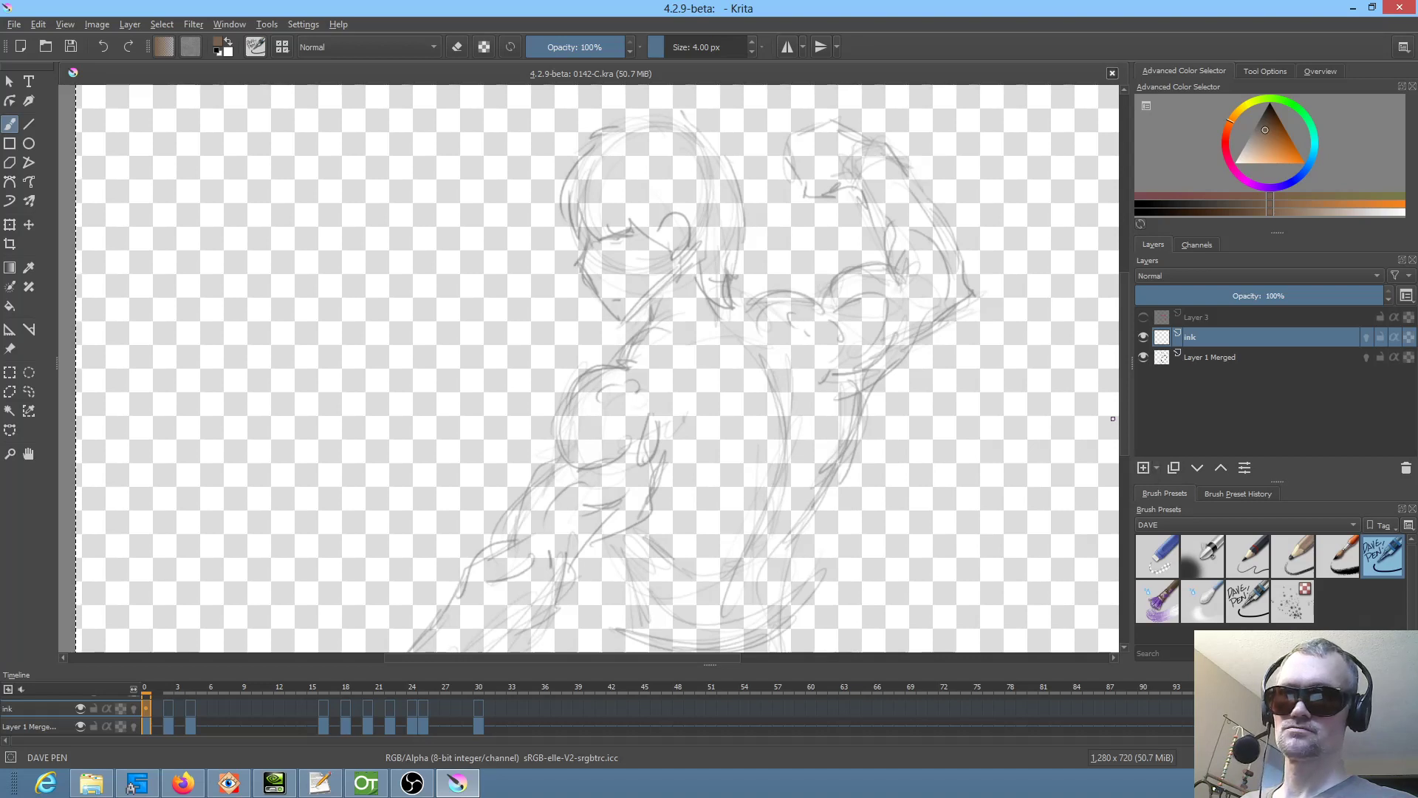
mouse_move(156, 688)
left_mouse_down()
mouse_move(201, 690)
mouse_move(136, 692)
mouse_move(178, 694)
mouse_move(147, 698)
mouse_move(195, 685)
mouse_move(143, 684)
mouse_move(197, 680)
mouse_move(140, 684)
left_mouse_up()
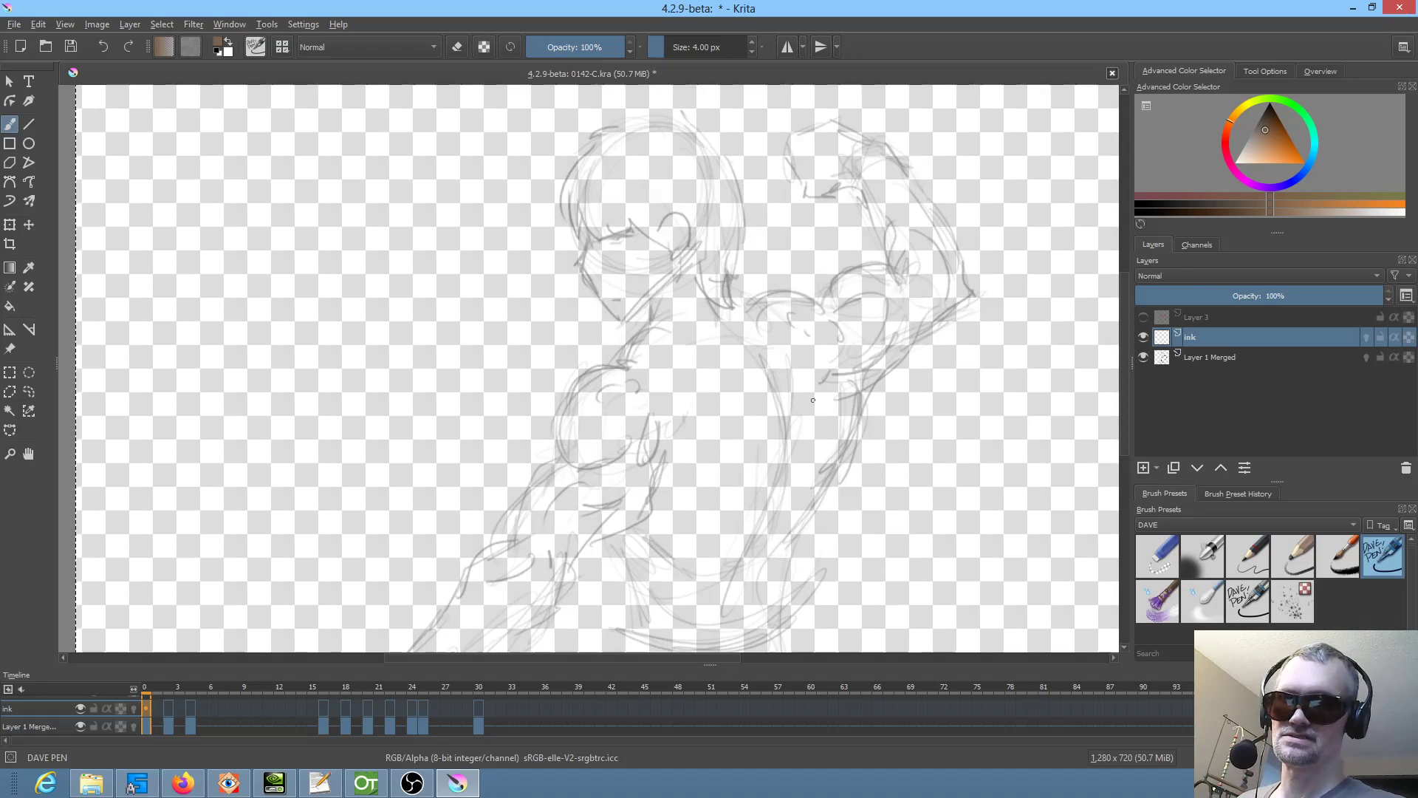
- Set the painting colour to a dark orange-brown for the ink lines
left_click_drag(713, 421, 740, 398)
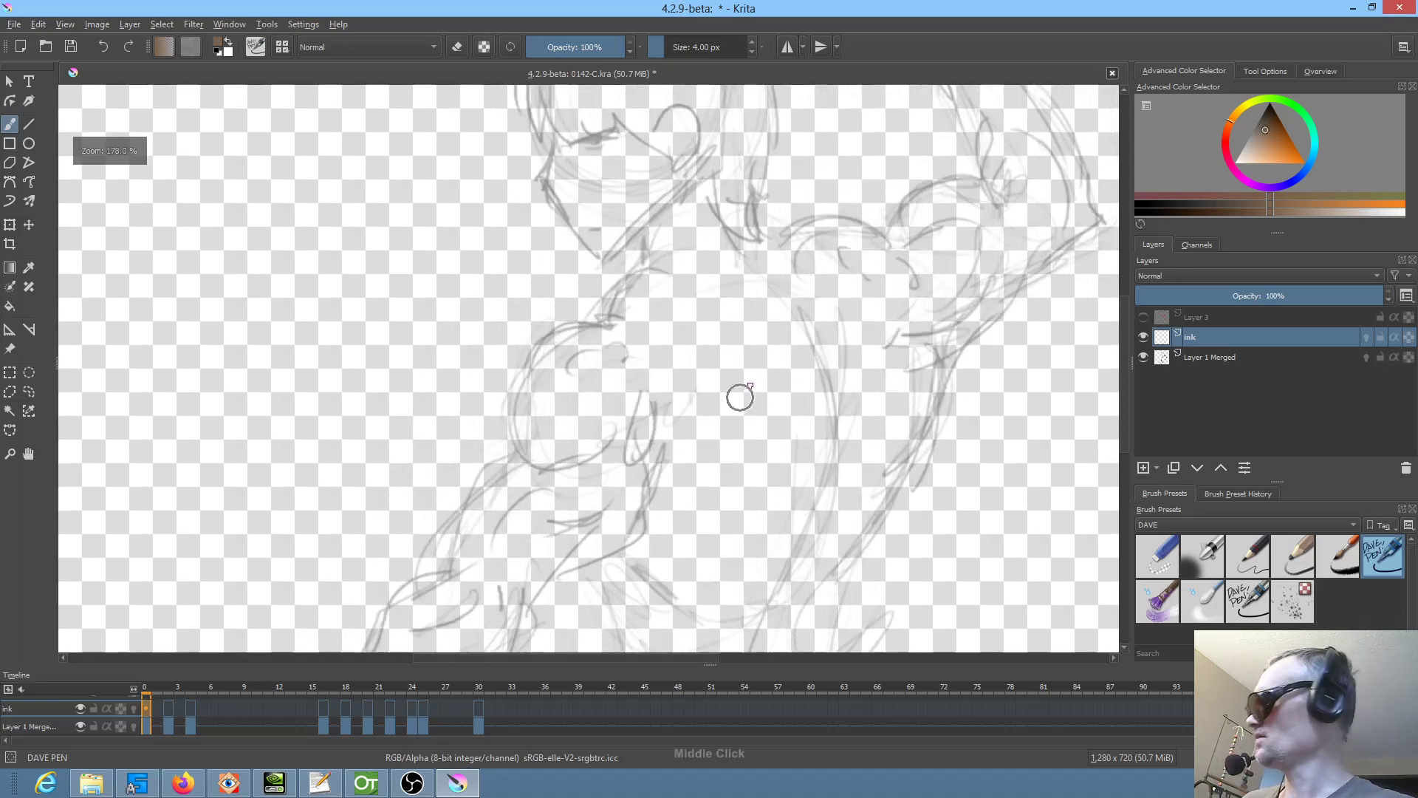
key("Tab")
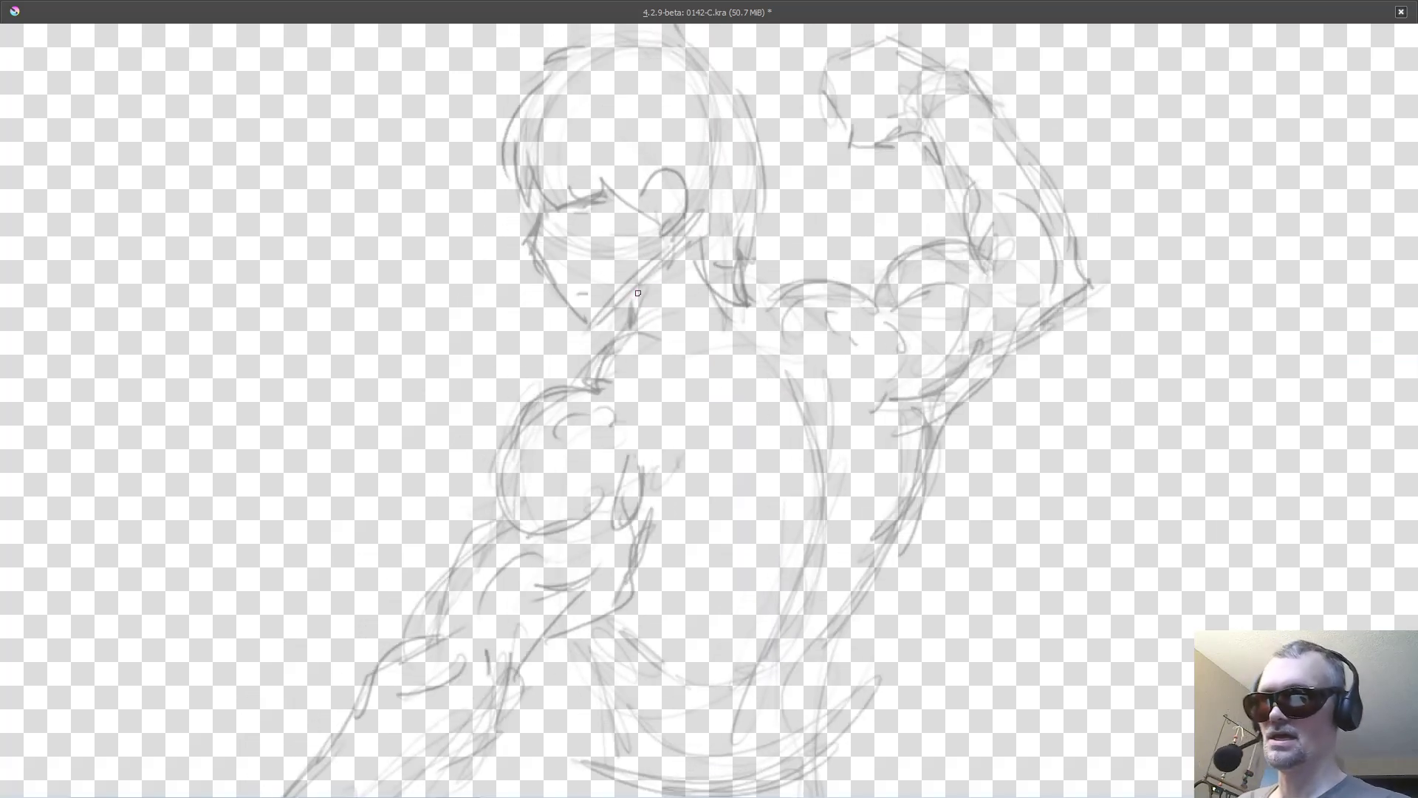
key("Tab")
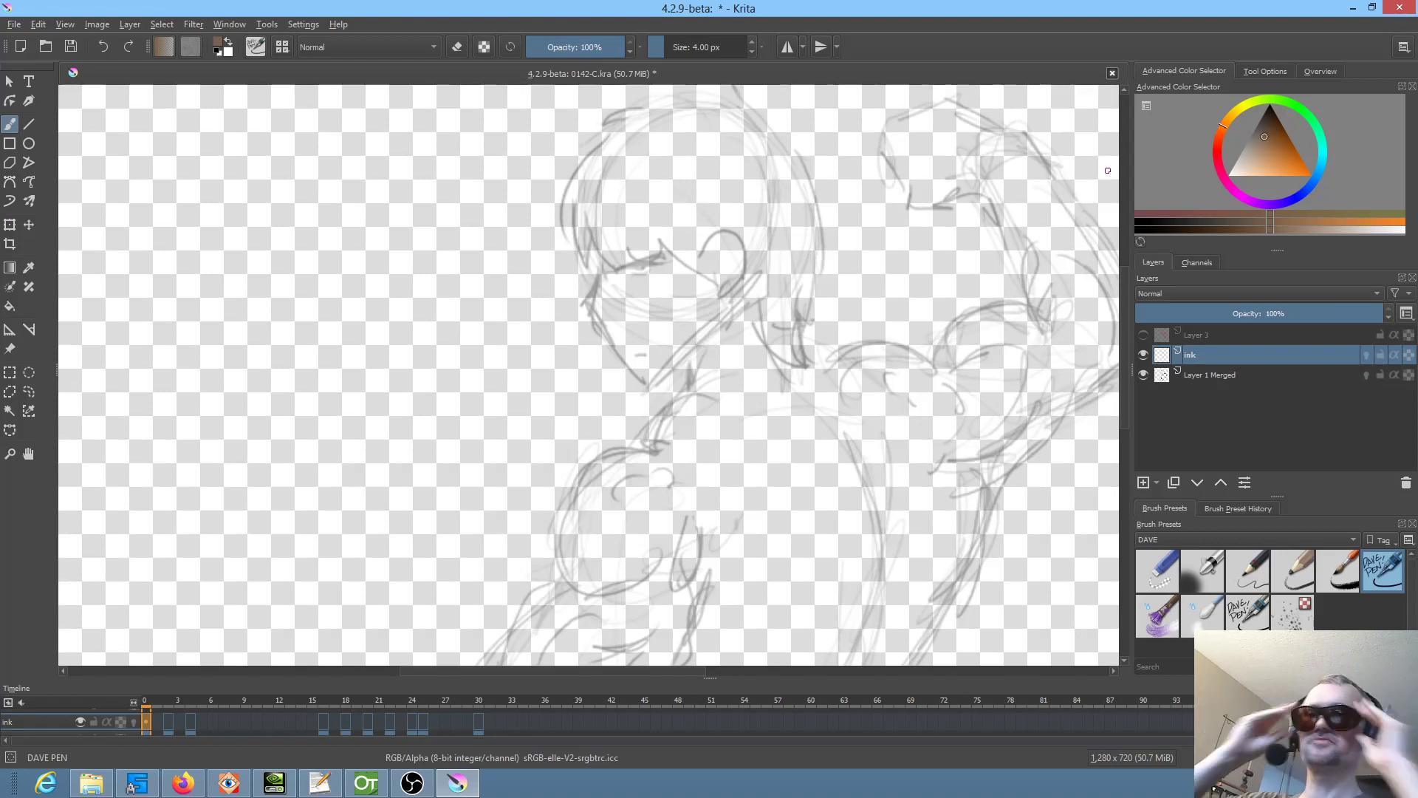
mouse_move(1273, 130)
left_mouse_down()
mouse_move(1271, 111)
mouse_move(1272, 151)
mouse_move(1271, 130)
left_mouse_up()
left_click(1271, 103)
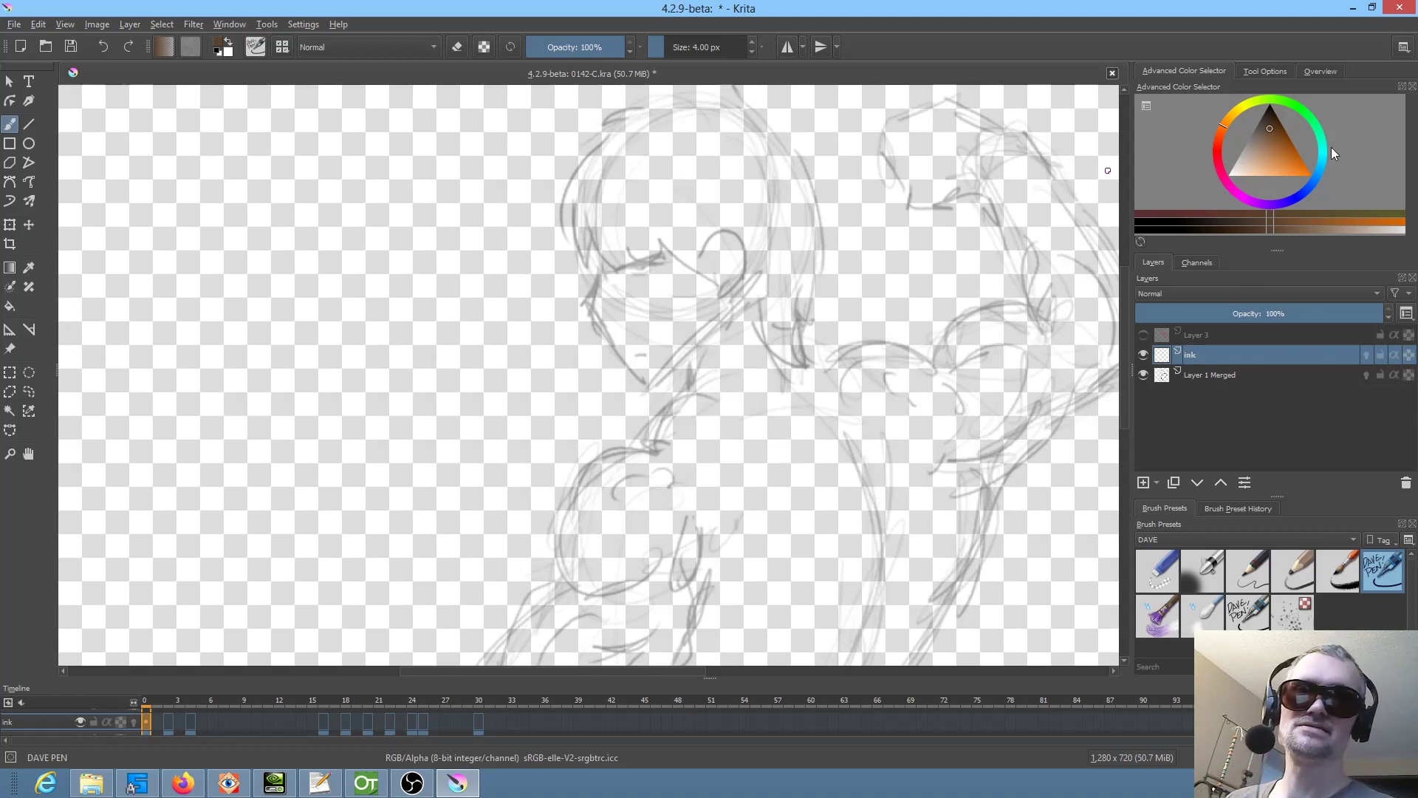
left_click_drag(1326, 157, 1223, 130)
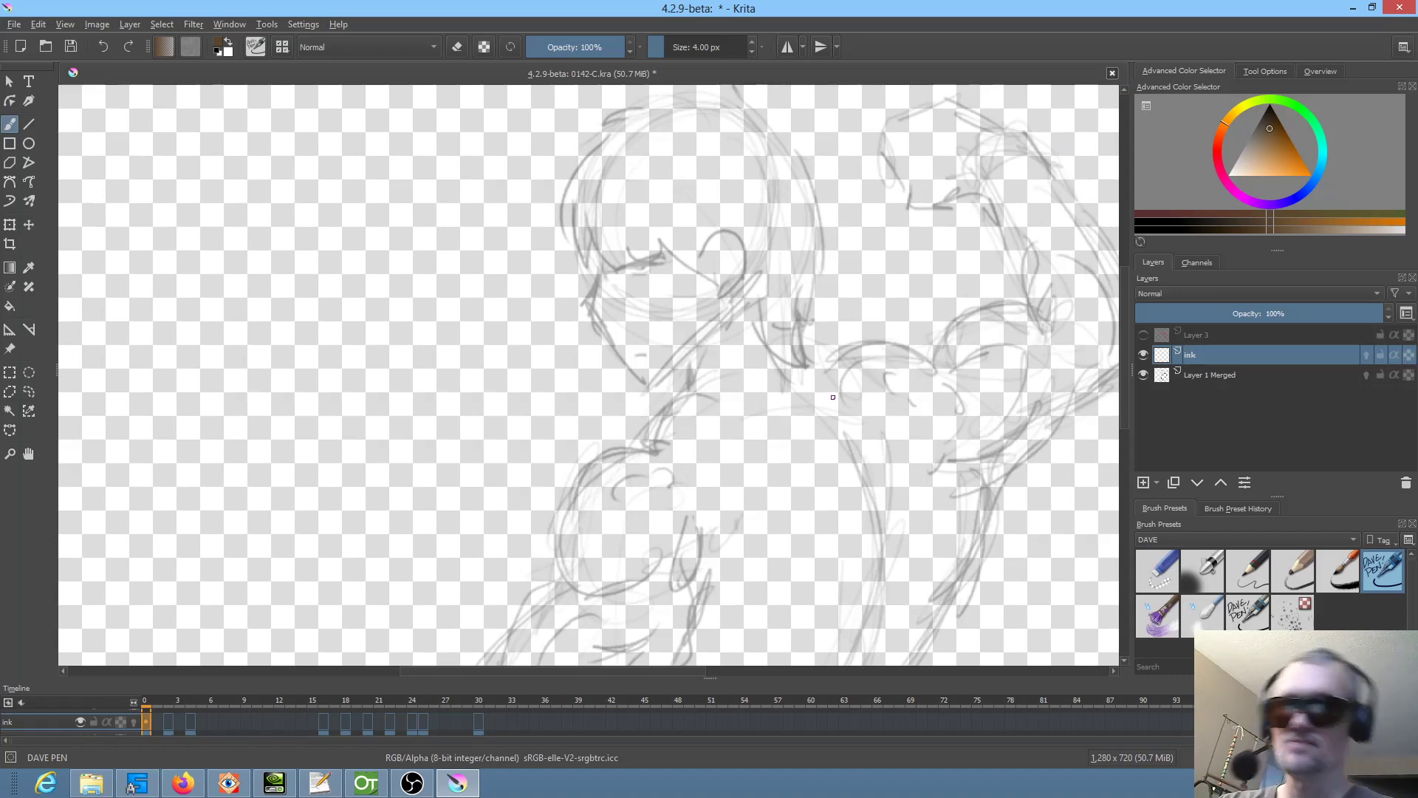
- Ink the front hair contour, the jagged fringe and the ear over the sketch, showing only the canvas
left_click_drag(633, 340, 583, 383)
key("alt+Tab")
key("Tab")
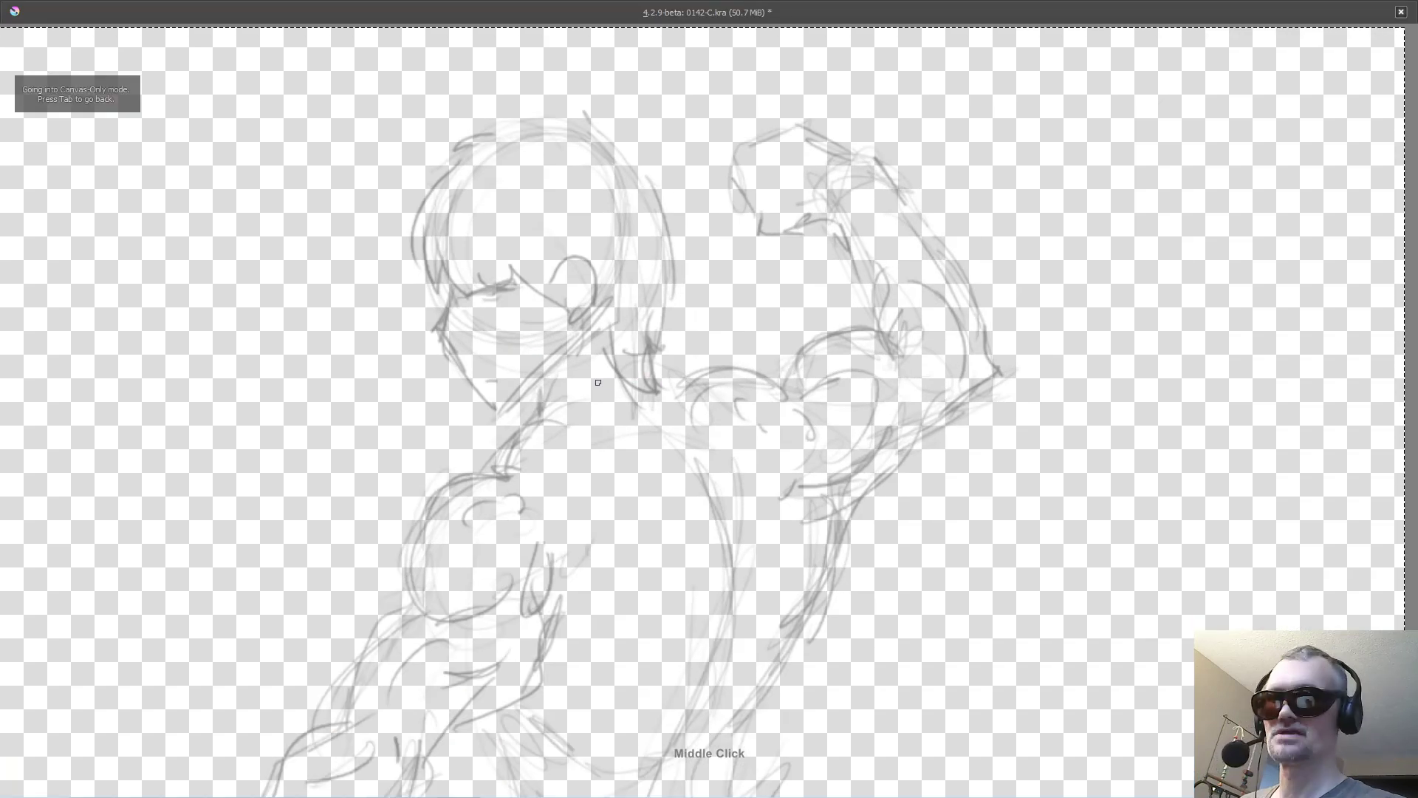
scroll(582, 416, "up", 3)
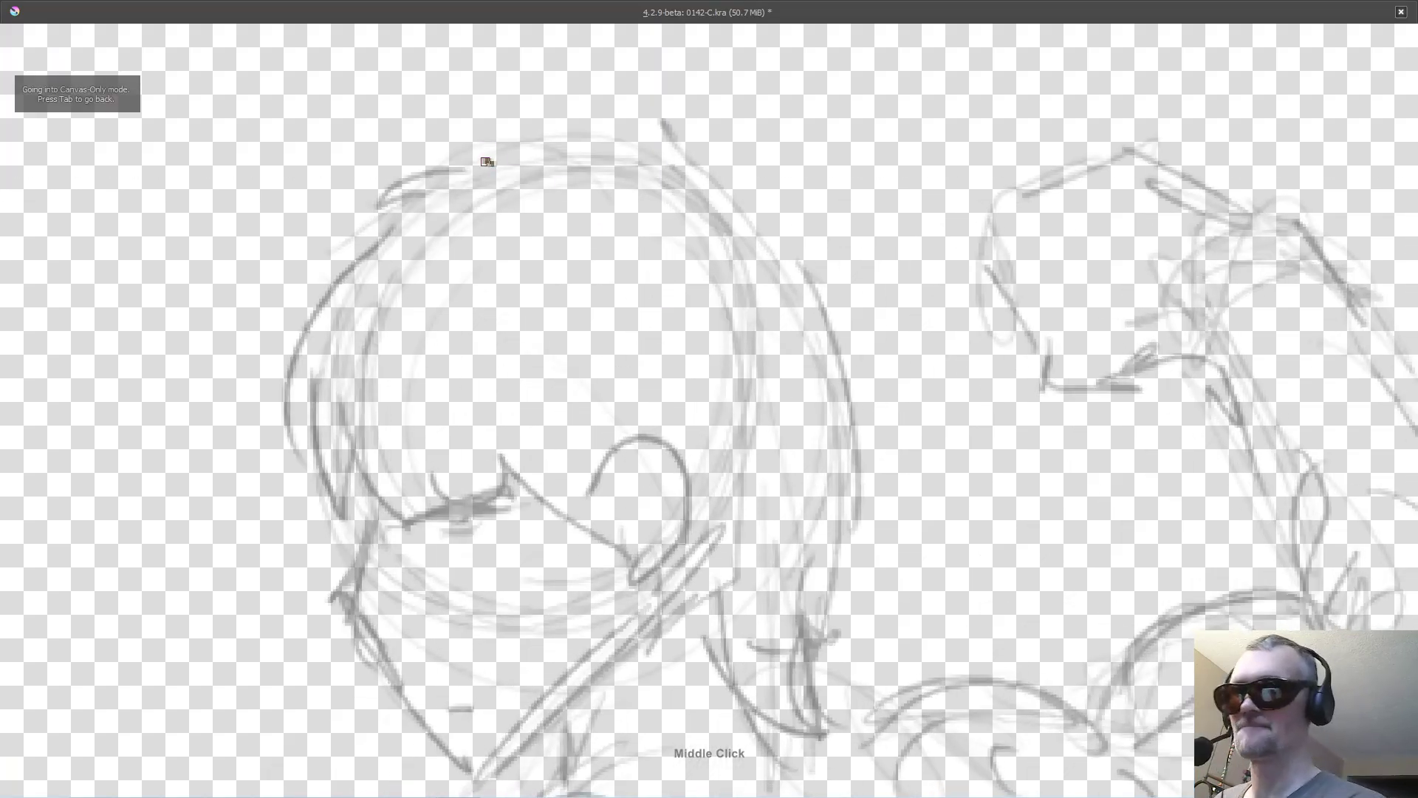
mouse_move(492, 160)
left_mouse_down()
mouse_move(349, 220)
mouse_move(406, 202)
mouse_move(335, 264)
mouse_move(284, 419)
mouse_move(297, 489)
mouse_move(313, 419)
mouse_move(346, 517)
mouse_move(364, 454)
mouse_move(414, 521)
mouse_move(421, 460)
mouse_move(424, 489)
mouse_move(464, 437)
mouse_move(515, 526)
mouse_move(531, 484)
mouse_move(577, 530)
left_mouse_up()
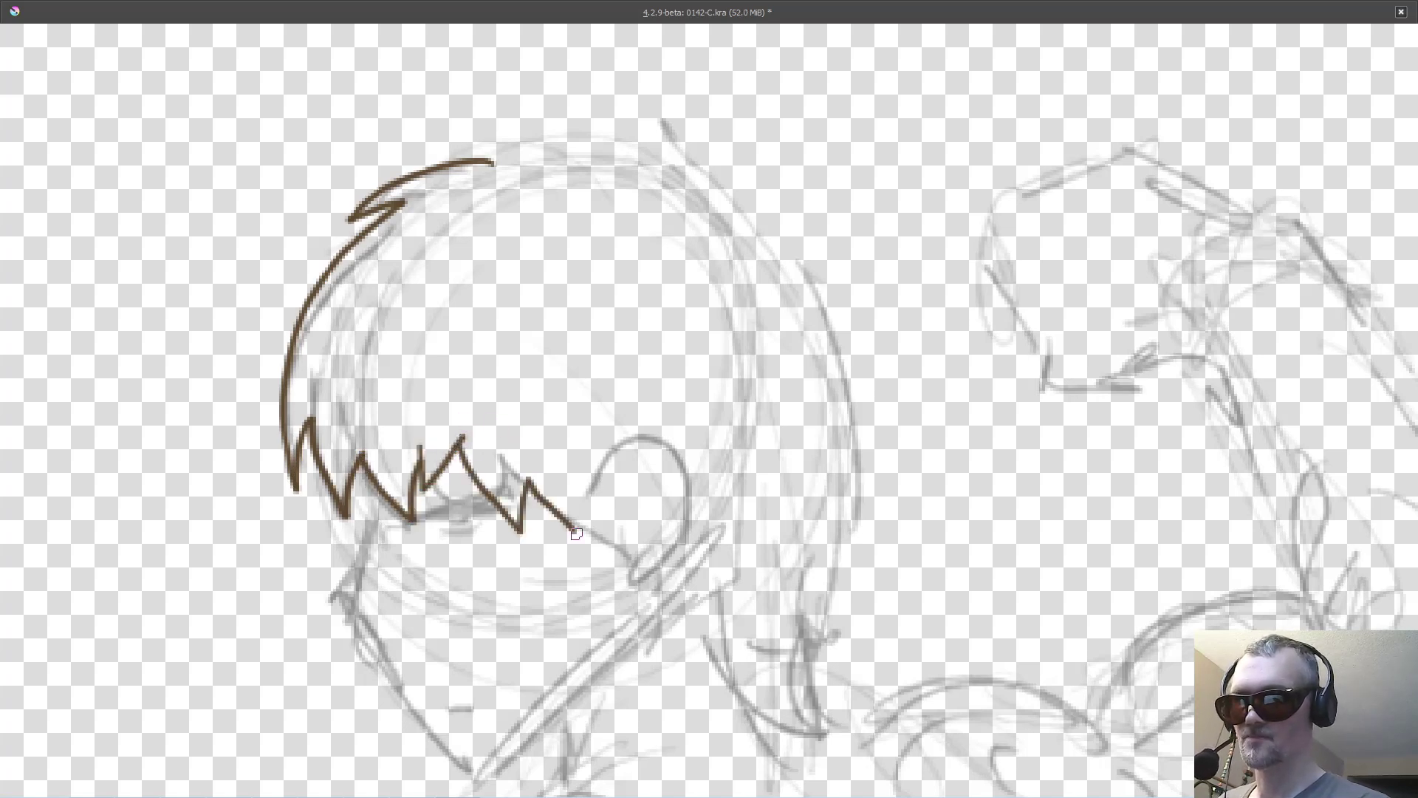
mouse_move(593, 462)
left_mouse_down()
mouse_move(573, 534)
mouse_move(611, 447)
mouse_move(664, 439)
mouse_move(680, 523)
mouse_move(619, 567)
left_mouse_up()
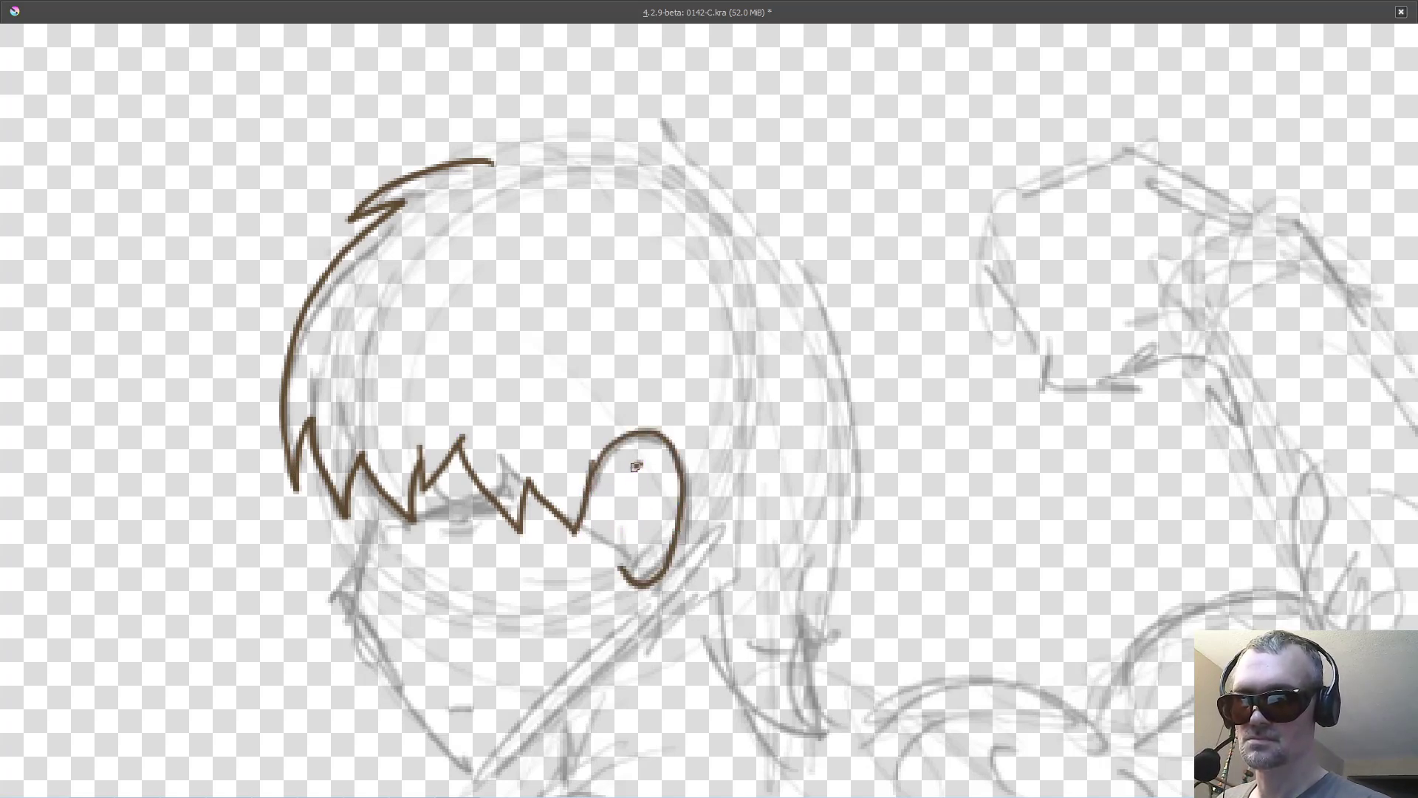
mouse_move(637, 466)
left_mouse_down()
mouse_move(621, 503)
mouse_move(641, 523)
left_mouse_up()
- Ink the crown, the back of the hair and the jagged hair tips behind the ear
mouse_move(489, 161)
left_mouse_down()
mouse_move(556, 142)
mouse_move(686, 155)
mouse_move(737, 184)
mouse_move(788, 247)
mouse_move(846, 451)
mouse_move(839, 600)
mouse_move(852, 644)
mouse_move(826, 639)
mouse_move(822, 661)
mouse_move(846, 728)
left_mouse_up()
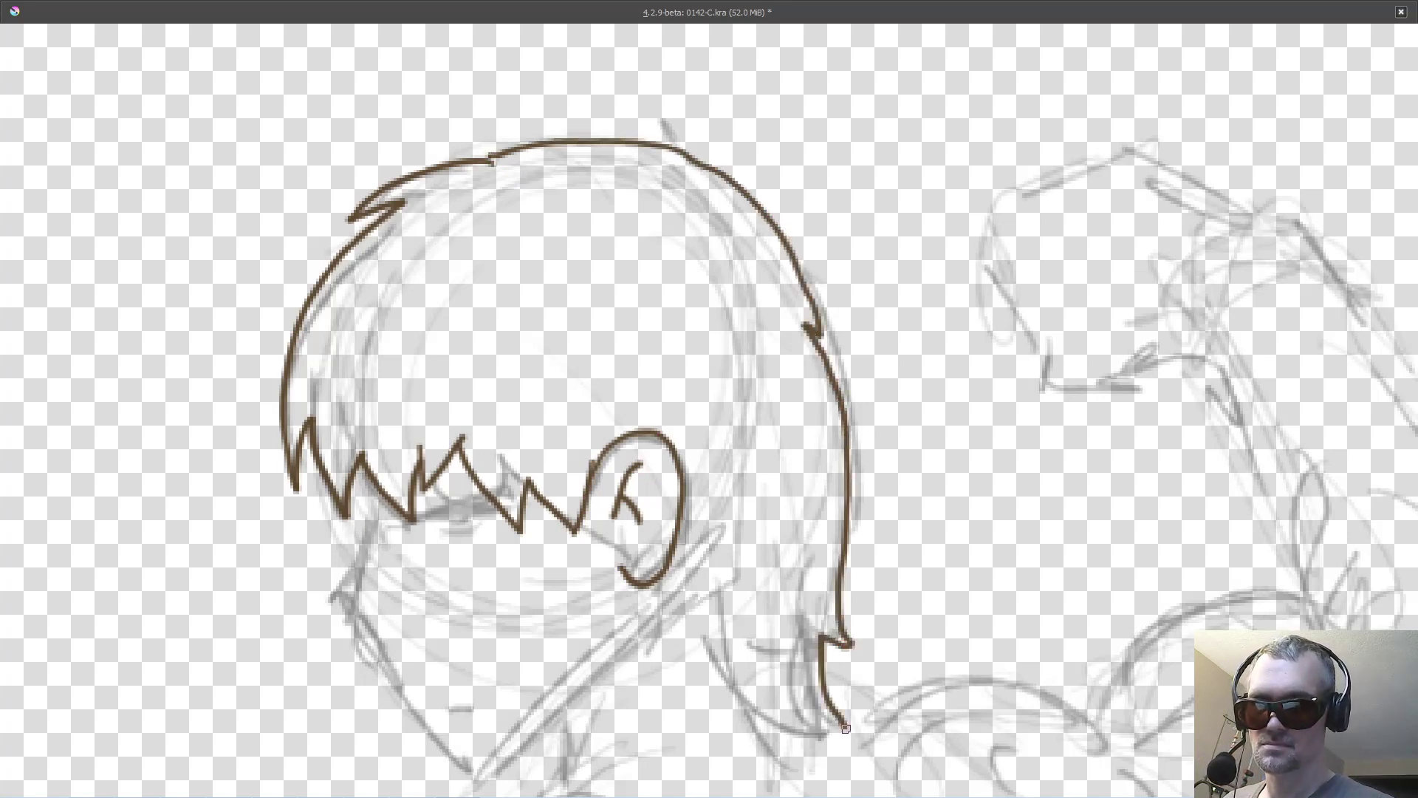
mouse_move(661, 583)
left_mouse_down()
mouse_move(699, 671)
mouse_move(776, 733)
left_mouse_up()
mouse_move(674, 641)
left_mouse_down()
mouse_move(793, 740)
mouse_move(776, 685)
mouse_move(846, 732)
left_mouse_up()
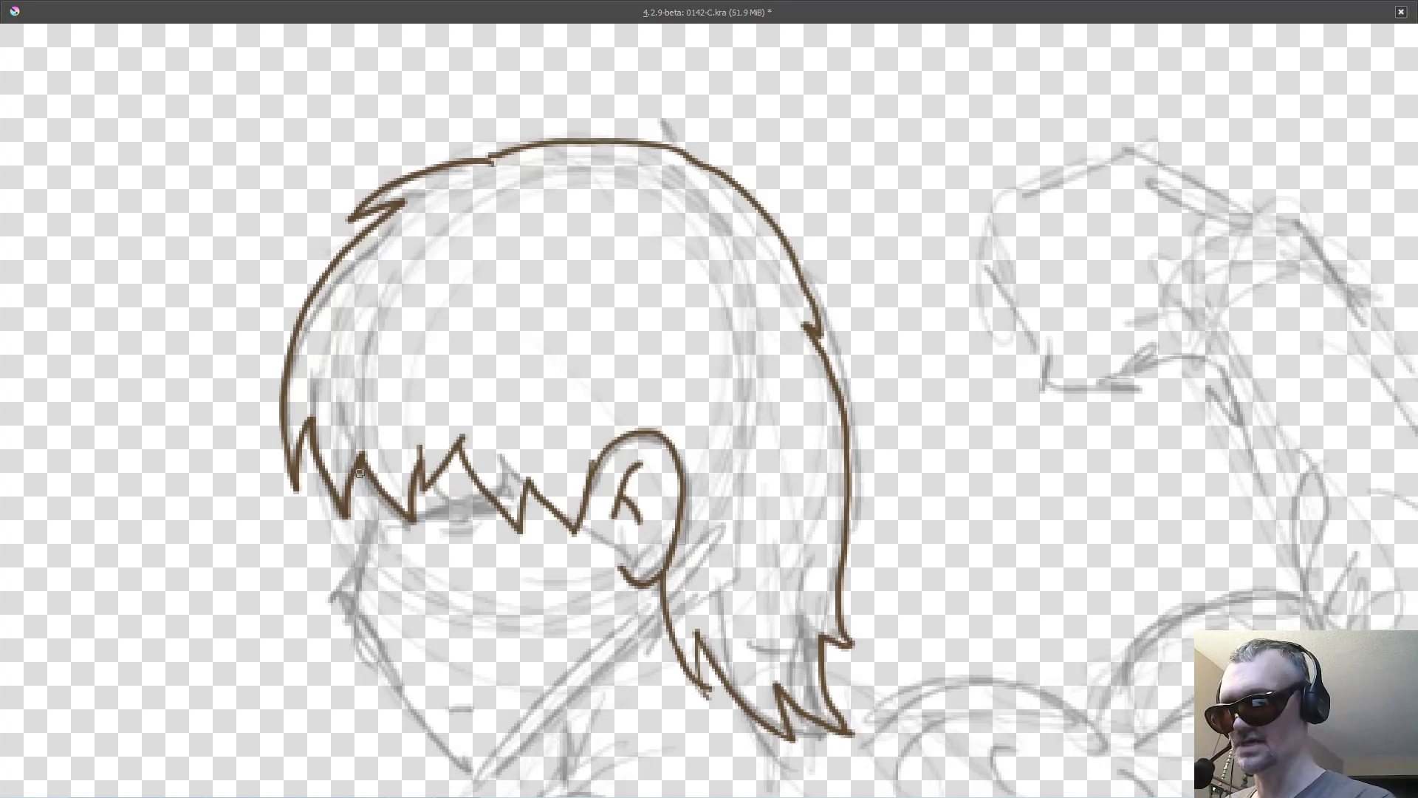
- Ink the face profile down to the chin, then erase the jaw line and redraw it towards the ear
mouse_move(359, 473)
left_mouse_down()
mouse_move(370, 544)
mouse_move(346, 595)
mouse_move(475, 768)
mouse_move(604, 653)
left_mouse_up()
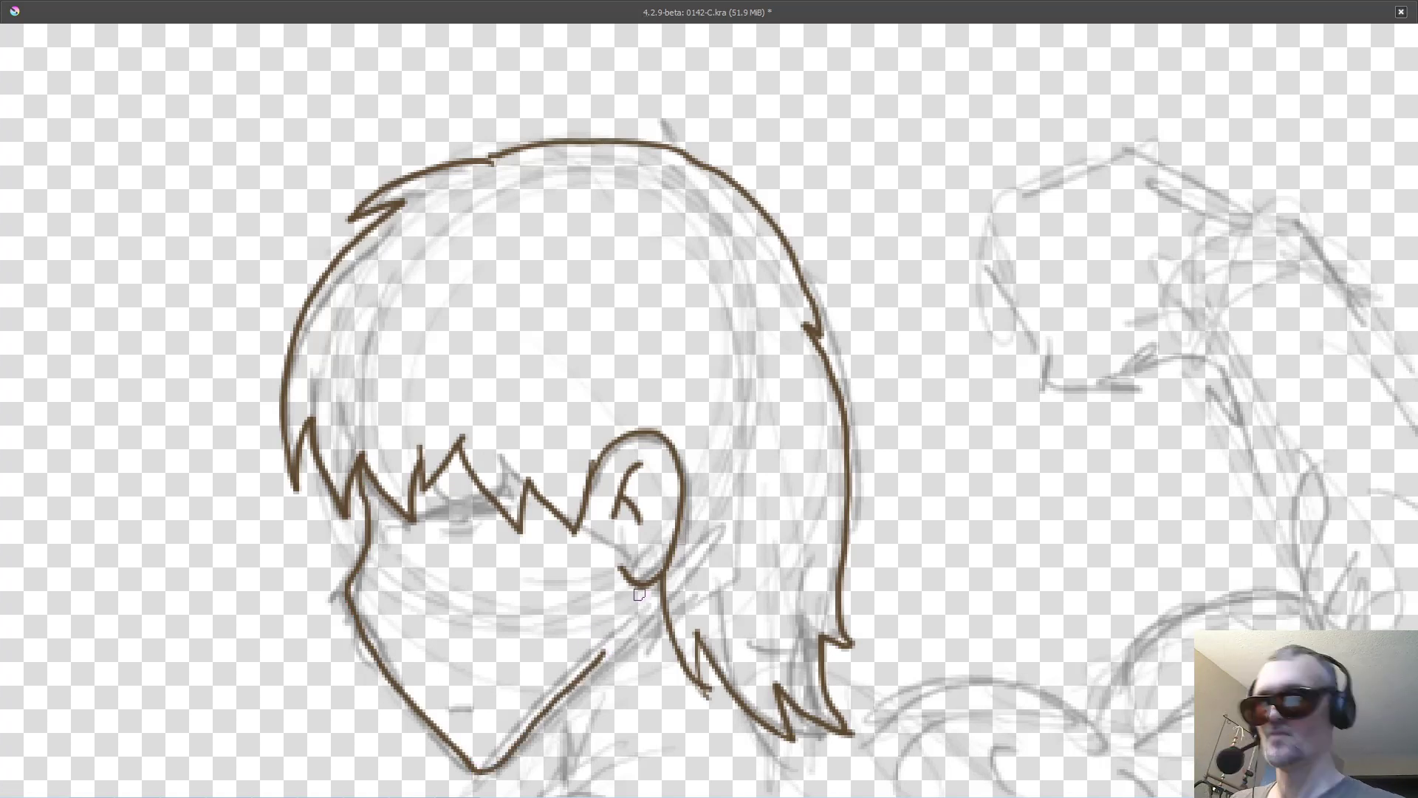
key("Tab")
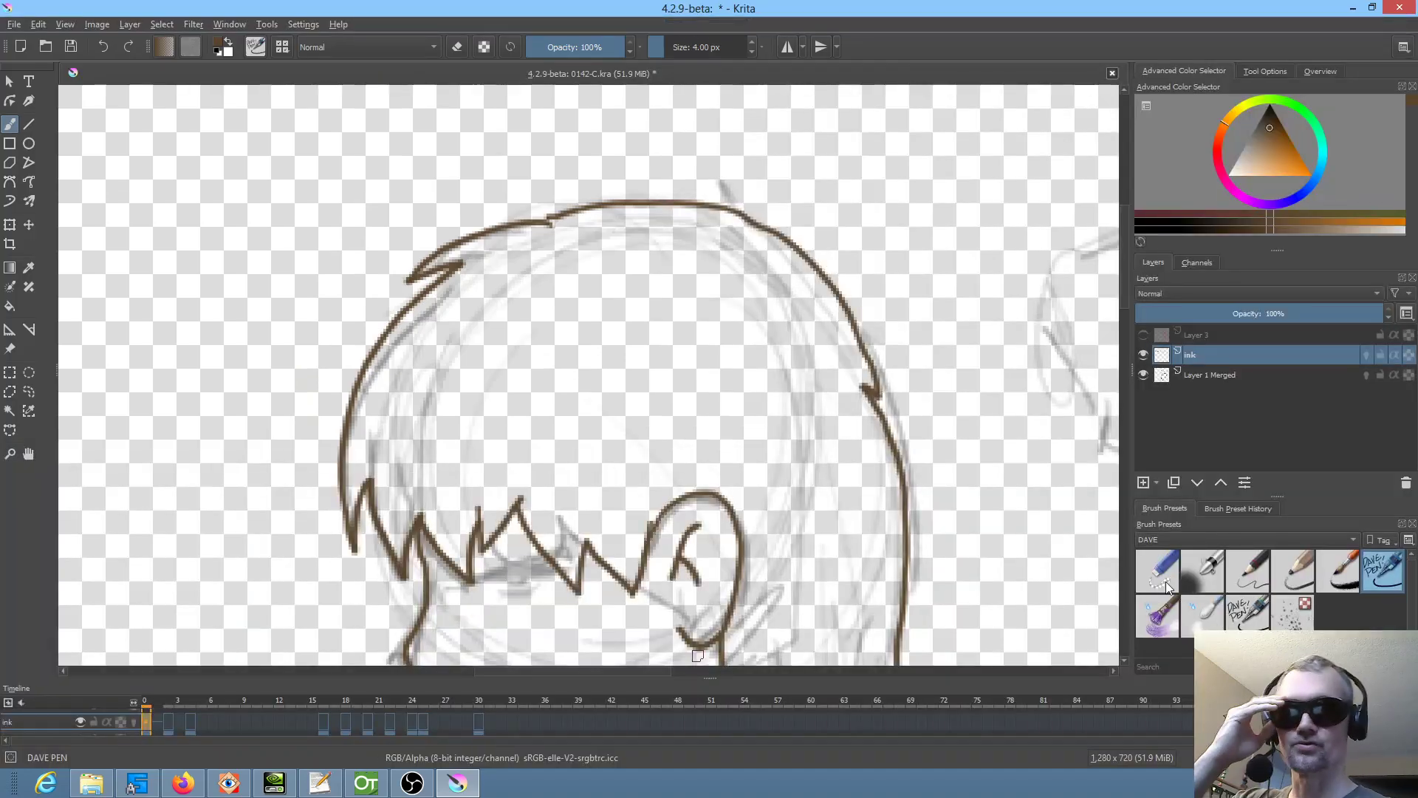
left_click_drag(770, 614, 798, 302)
mouse_move(706, 402)
left_mouse_down()
mouse_move(586, 497)
mouse_move(579, 525)
mouse_move(589, 503)
left_mouse_up()
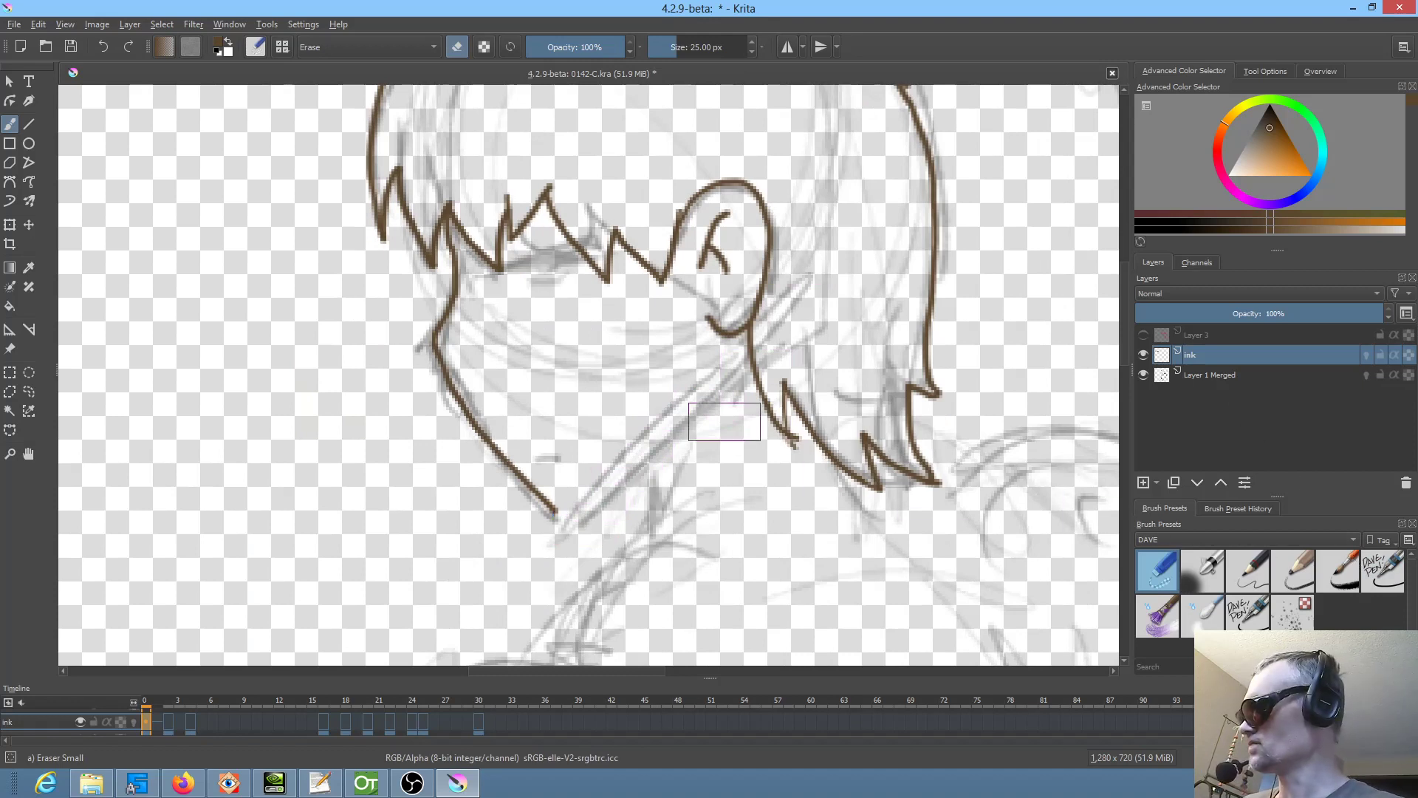
key("slash")
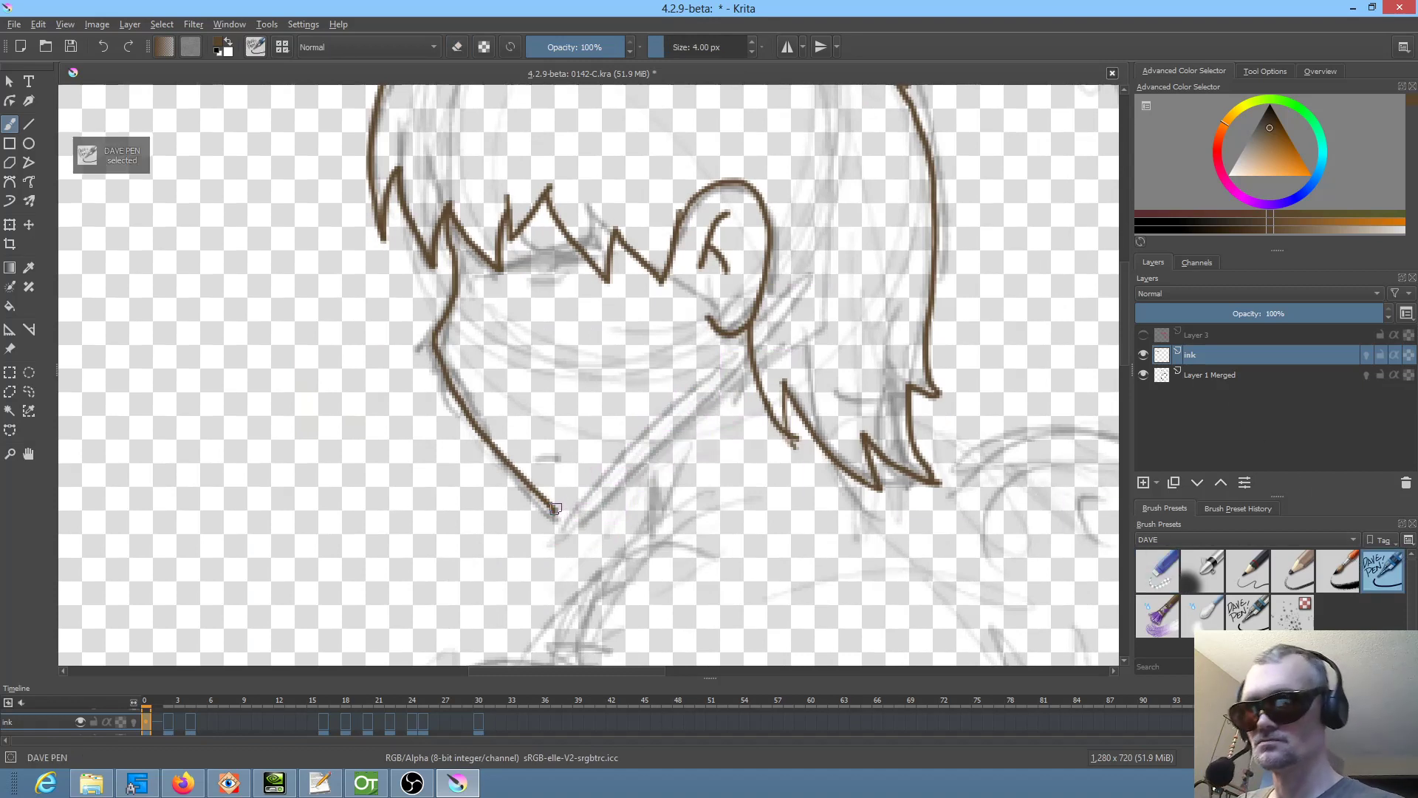
mouse_move(557, 512)
left_mouse_down()
mouse_move(595, 502)
mouse_move(709, 394)
left_mouse_up()
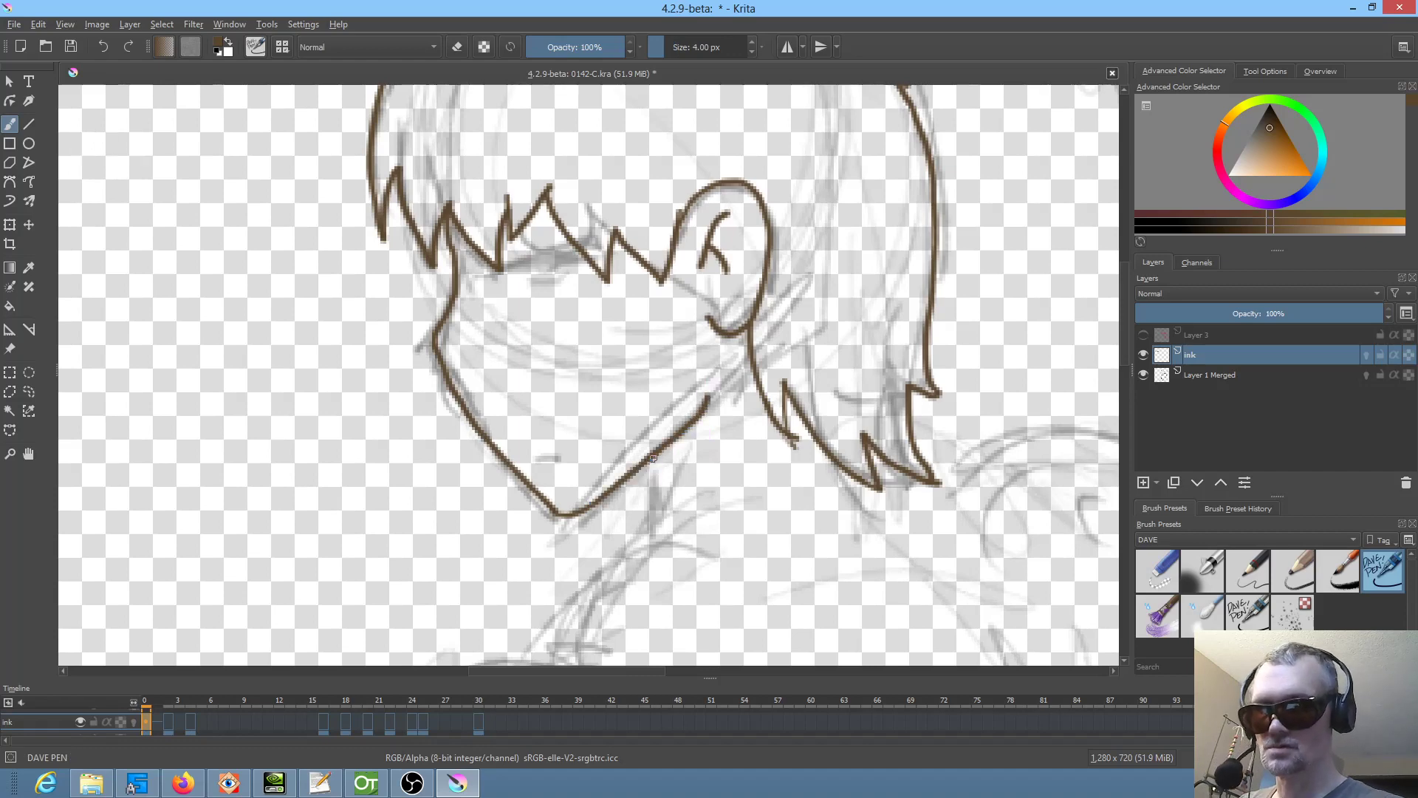
- Ink the front of the neck below the jaw and the sloping line down to the near shoulder
left_click_drag(653, 456, 650, 530)
key("Tab")
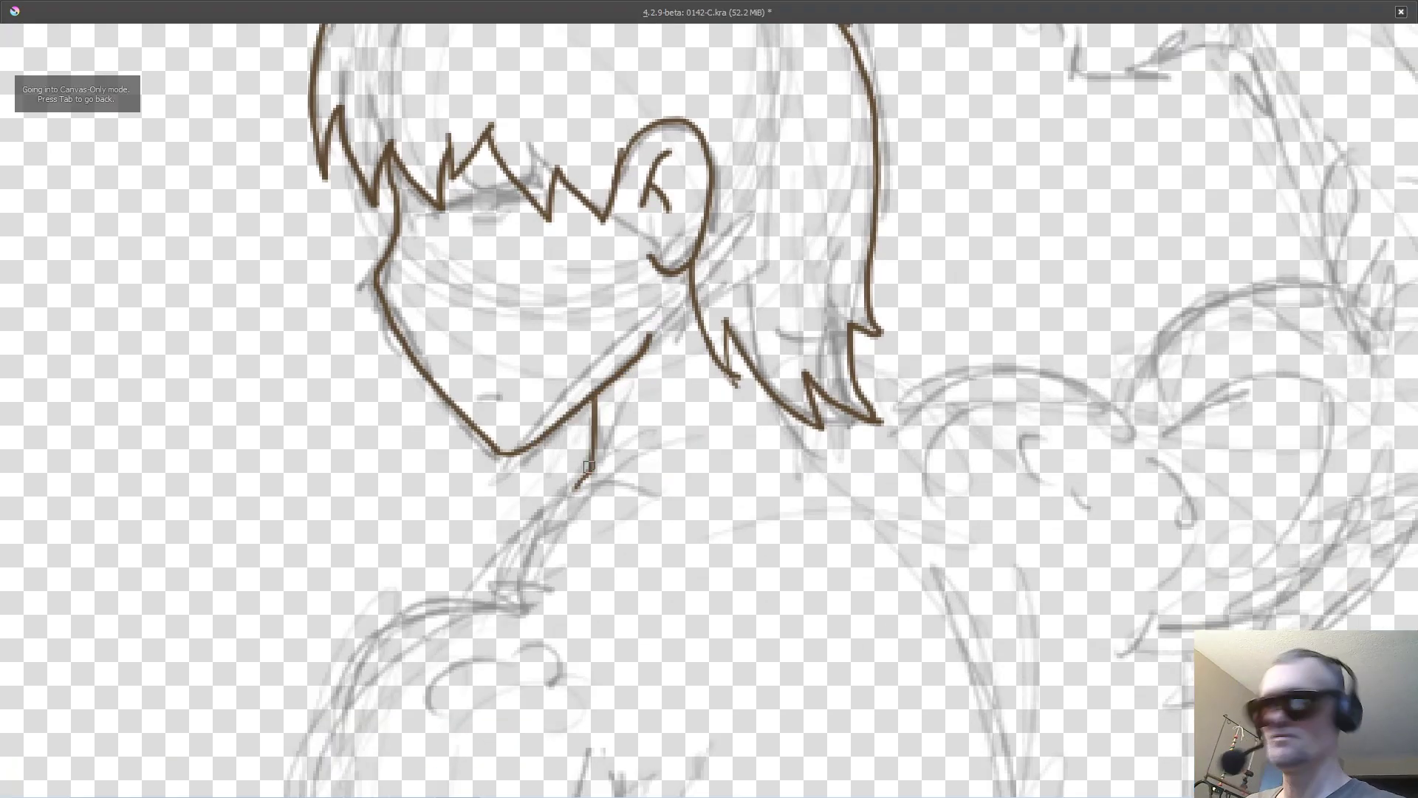
left_click_drag(802, 494, 882, 374)
mouse_move(699, 452)
left_mouse_down()
mouse_move(637, 478)
mouse_move(568, 571)
left_mouse_up()
left_click_drag(686, 519, 817, 316)
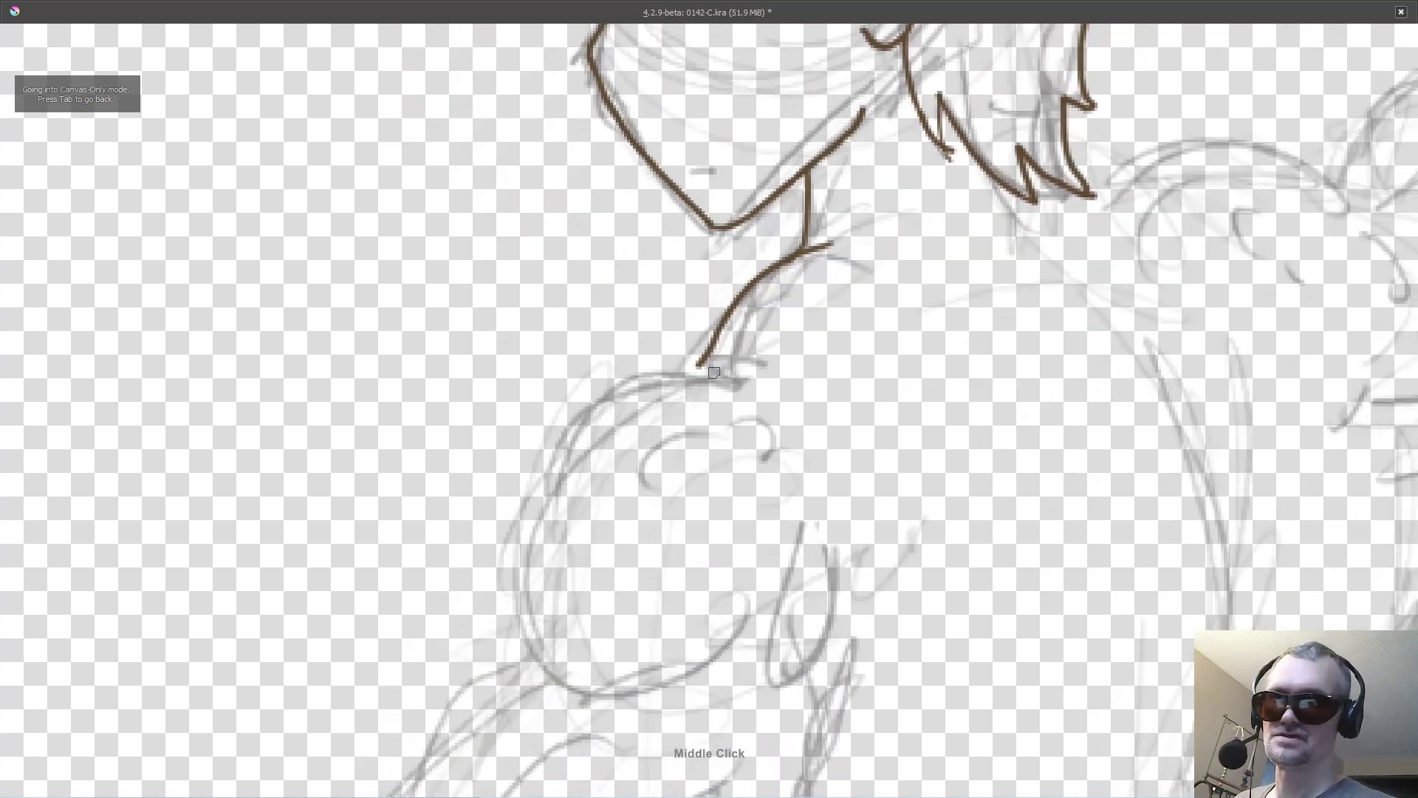
- Ink the rounded outline of the near shoulder and add short muscle detail strokes inside it
mouse_move(700, 370)
left_mouse_down()
mouse_move(570, 440)
mouse_move(515, 662)
mouse_move(574, 687)
mouse_move(716, 667)
left_mouse_up()
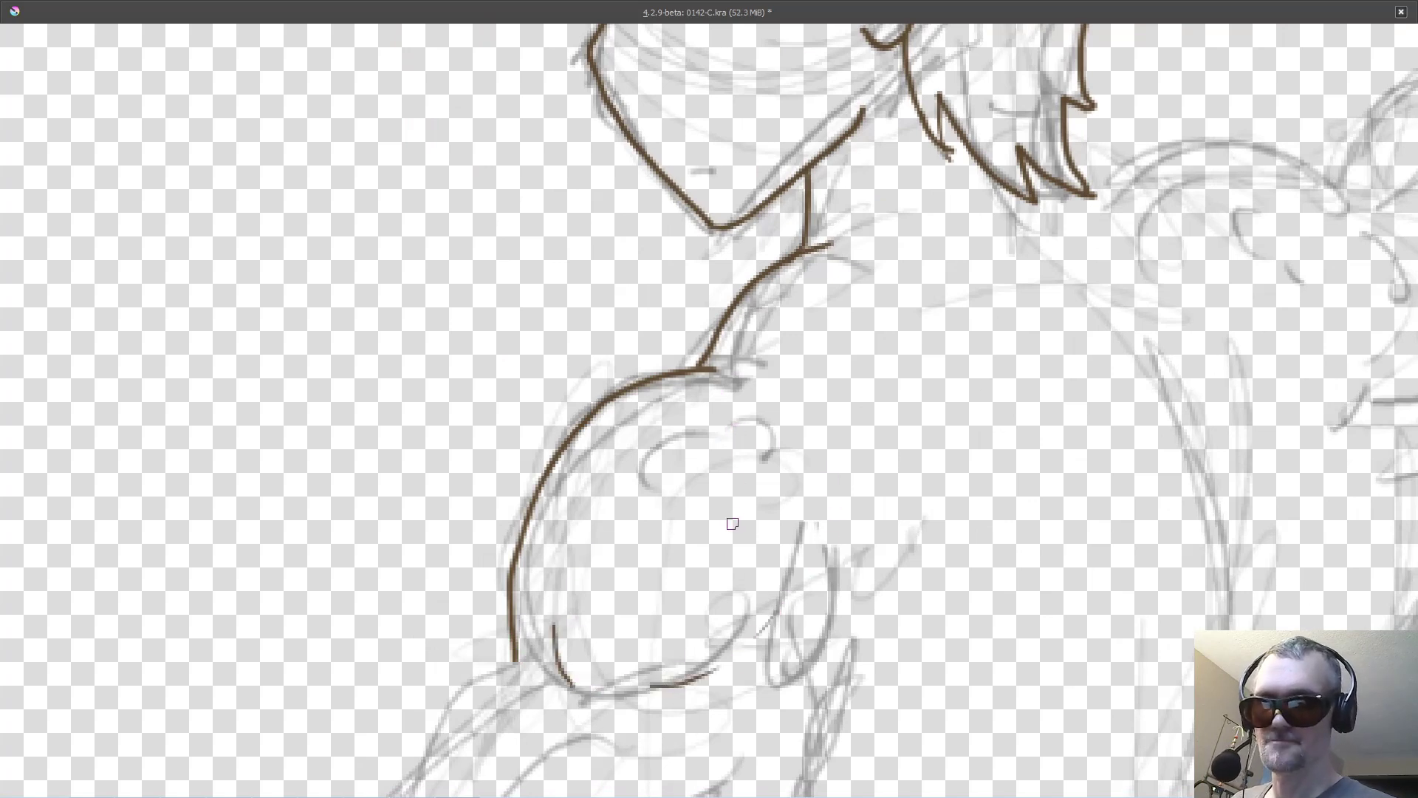
left_click_drag(631, 464, 711, 444)
mouse_move(700, 464)
left_mouse_down()
mouse_move(747, 455)
mouse_move(776, 503)
left_mouse_up()
left_click_drag(659, 530, 636, 578)
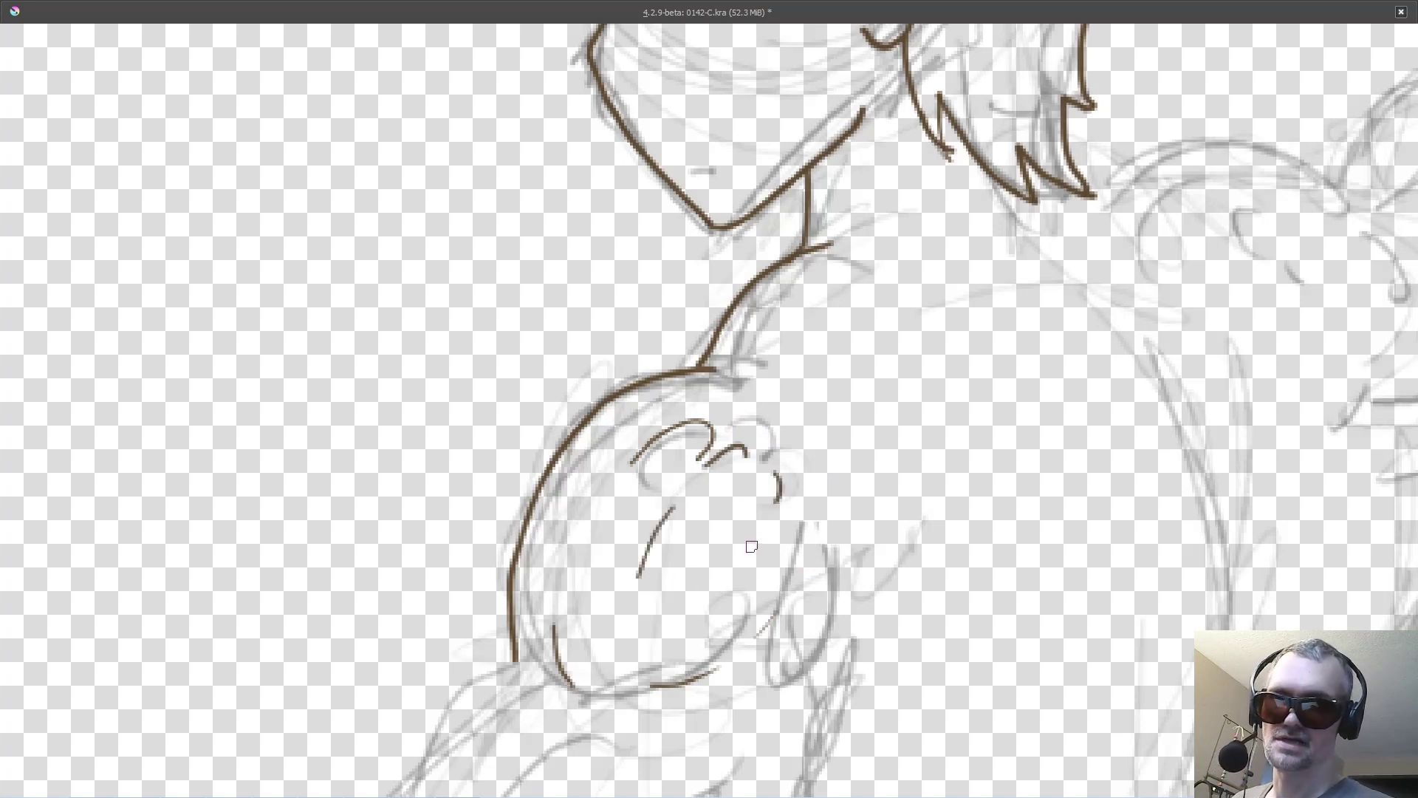
left_click_drag(739, 550, 717, 584)
- Ink the outer and inner edges of the lowered upper arm, with the muscle and crease lines between them
left_click_drag(833, 543, 896, 286)
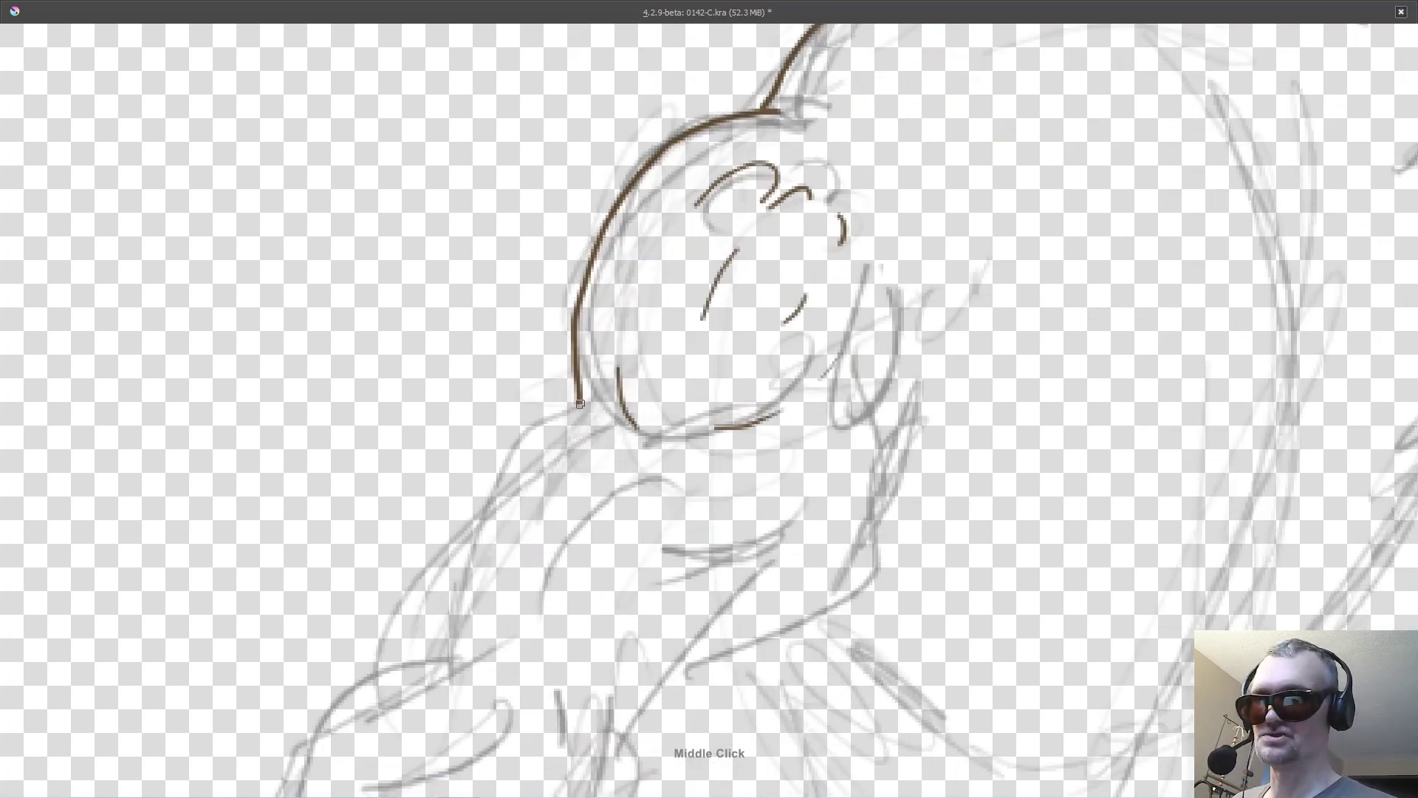
mouse_move(580, 404)
left_mouse_down()
mouse_move(526, 437)
mouse_move(418, 655)
left_mouse_up()
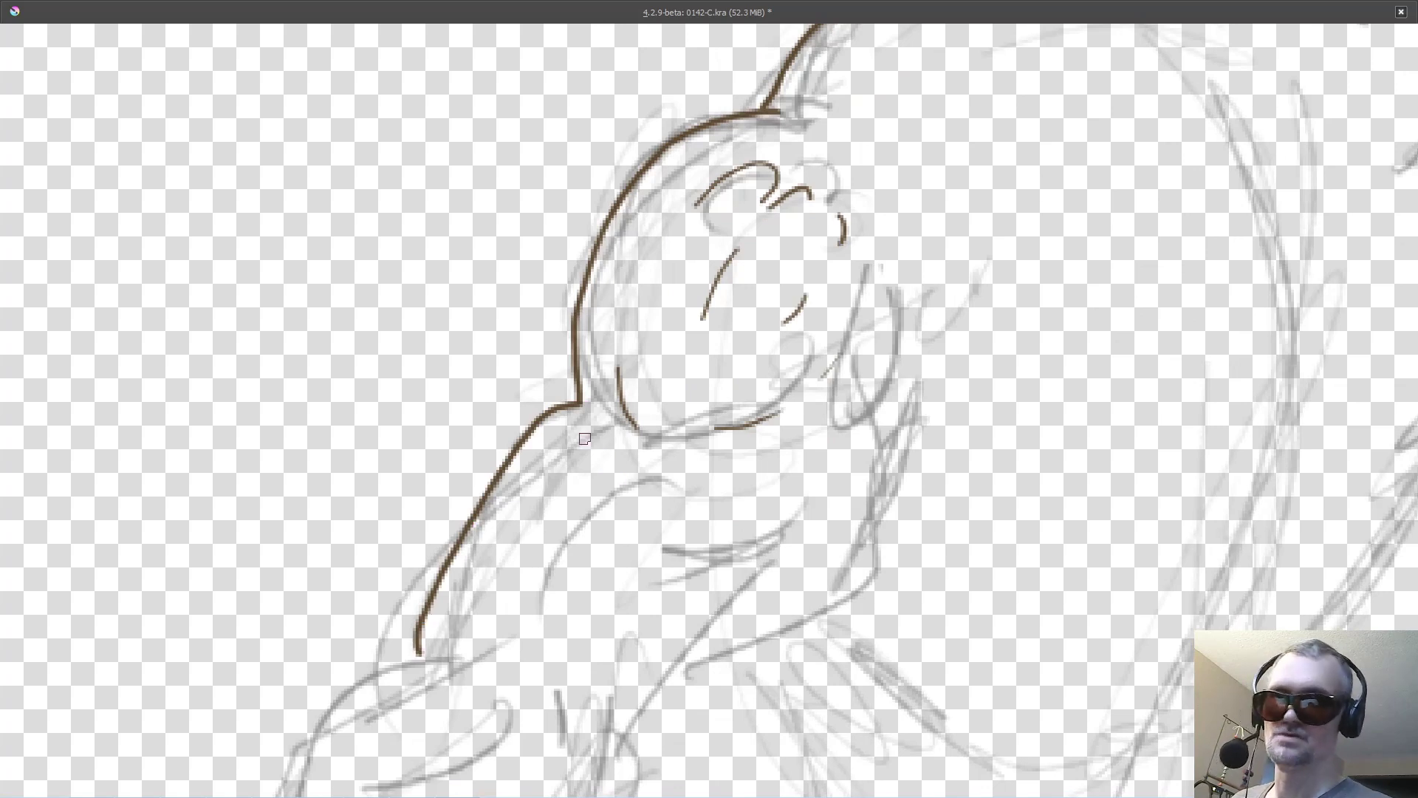
left_click_drag(588, 426, 596, 435)
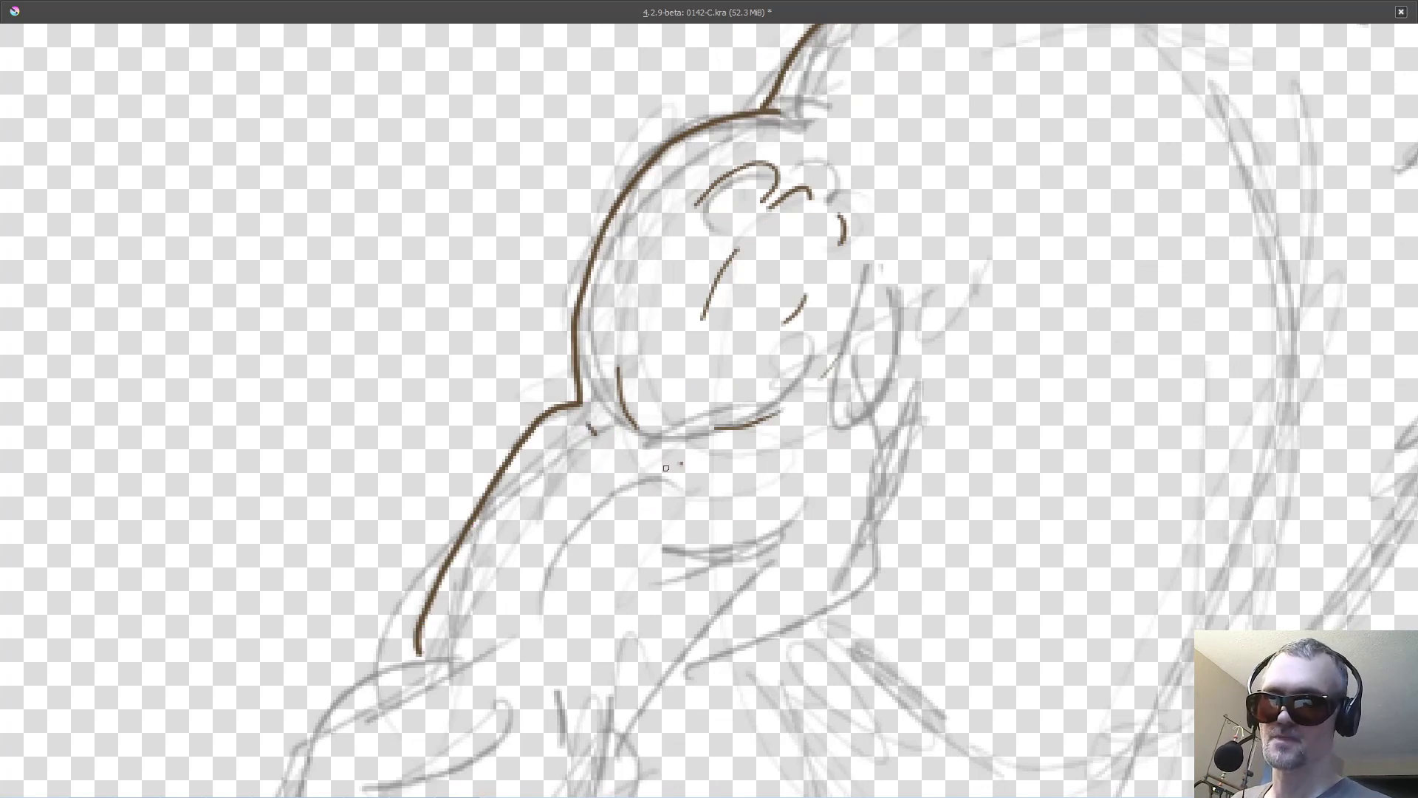
left_click_drag(681, 463, 584, 532)
mouse_move(767, 521)
left_mouse_down()
mouse_move(743, 523)
mouse_move(670, 588)
mouse_move(715, 622)
left_mouse_up()
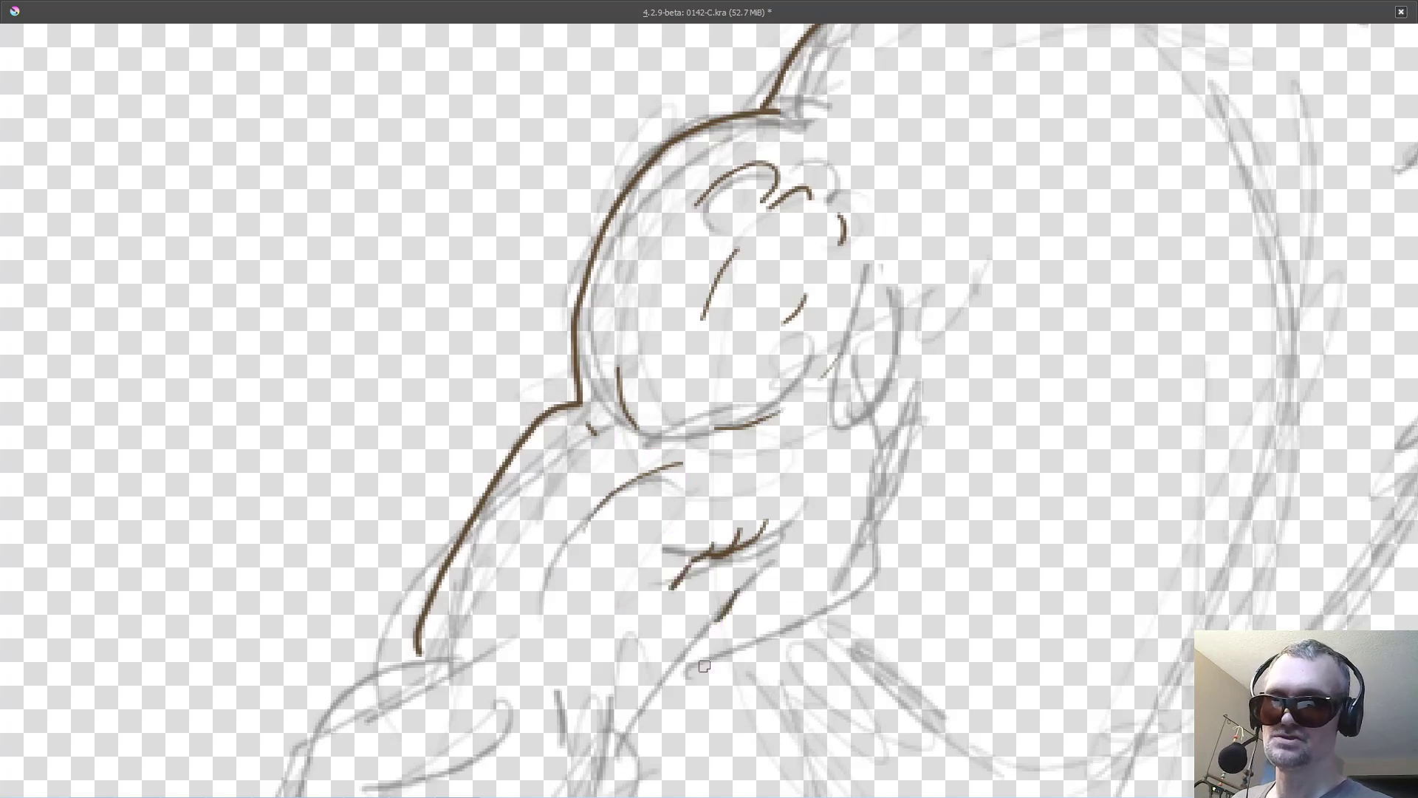
mouse_move(639, 733)
left_mouse_down()
mouse_move(674, 687)
mouse_move(709, 672)
mouse_move(697, 665)
mouse_move(820, 600)
mouse_move(869, 529)
mouse_move(894, 405)
left_mouse_up()
- Ink the outer contour of the lowered forearm past the wrist to the bottom edge of the canvas
mouse_move(917, 532)
left_mouse_down()
mouse_move(897, 303)
mouse_move(1059, 266)
left_mouse_up()
left_click_drag(598, 379, 425, 584)
mouse_move(426, 591)
left_mouse_down()
mouse_move(593, 460)
mouse_move(655, 386)
mouse_move(482, 575)
mouse_move(558, 489)
left_mouse_up()
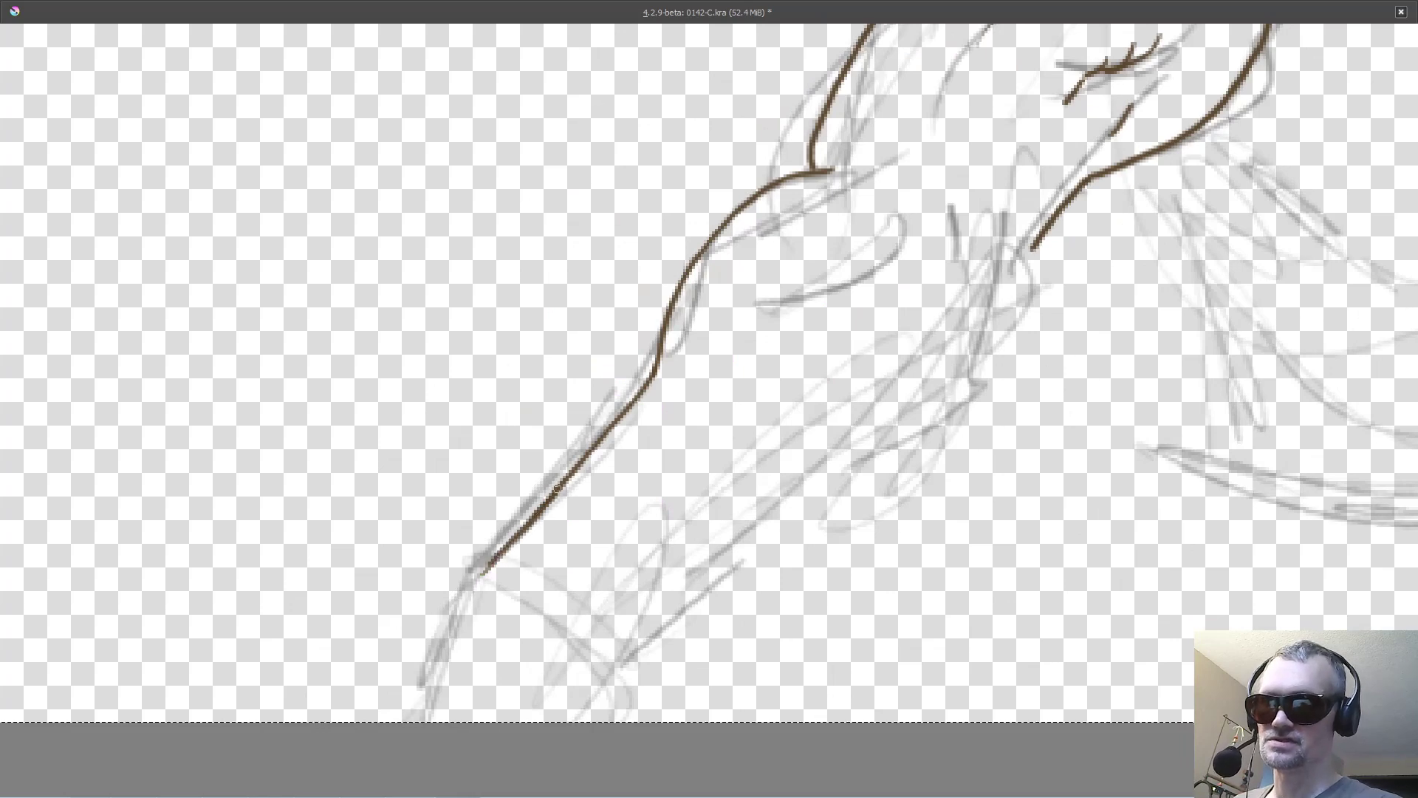
left_click_drag(486, 570, 409, 760)
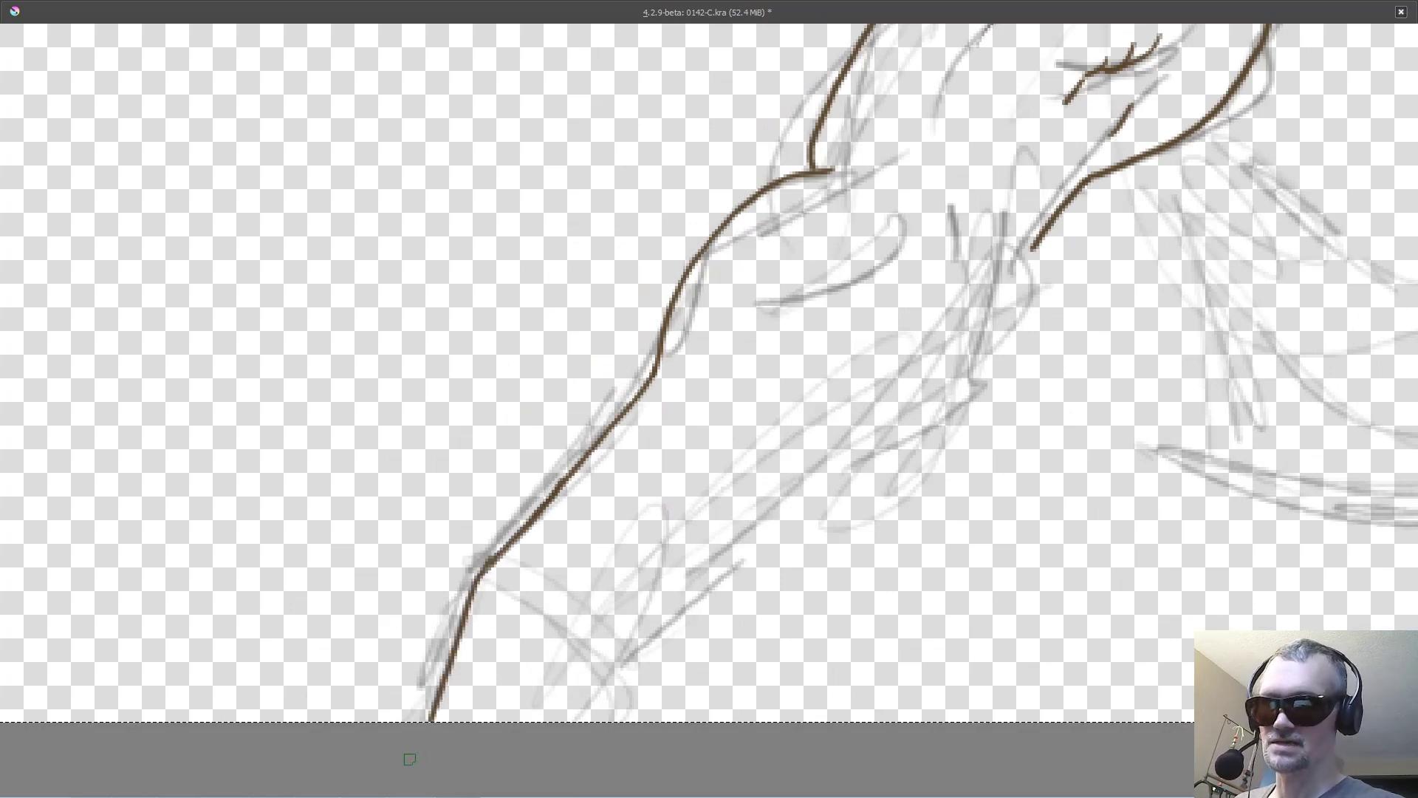
- Ink the inner contour of the lowered forearm from the wrist up to the elbow, with the muscle lines inside it
left_click_drag(602, 633, 614, 721)
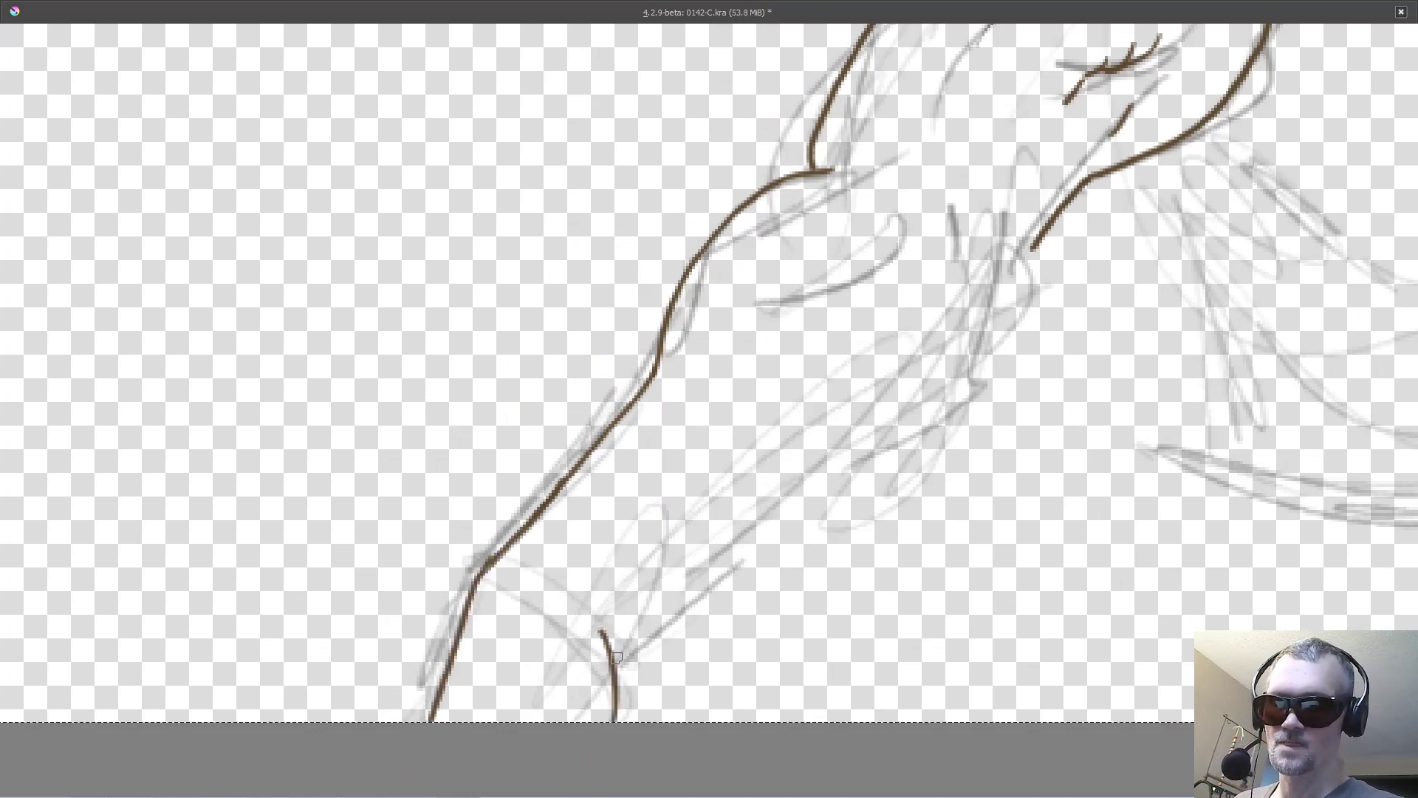
mouse_move(617, 658)
left_mouse_down()
mouse_move(915, 429)
mouse_move(993, 337)
mouse_move(1040, 232)
left_mouse_up()
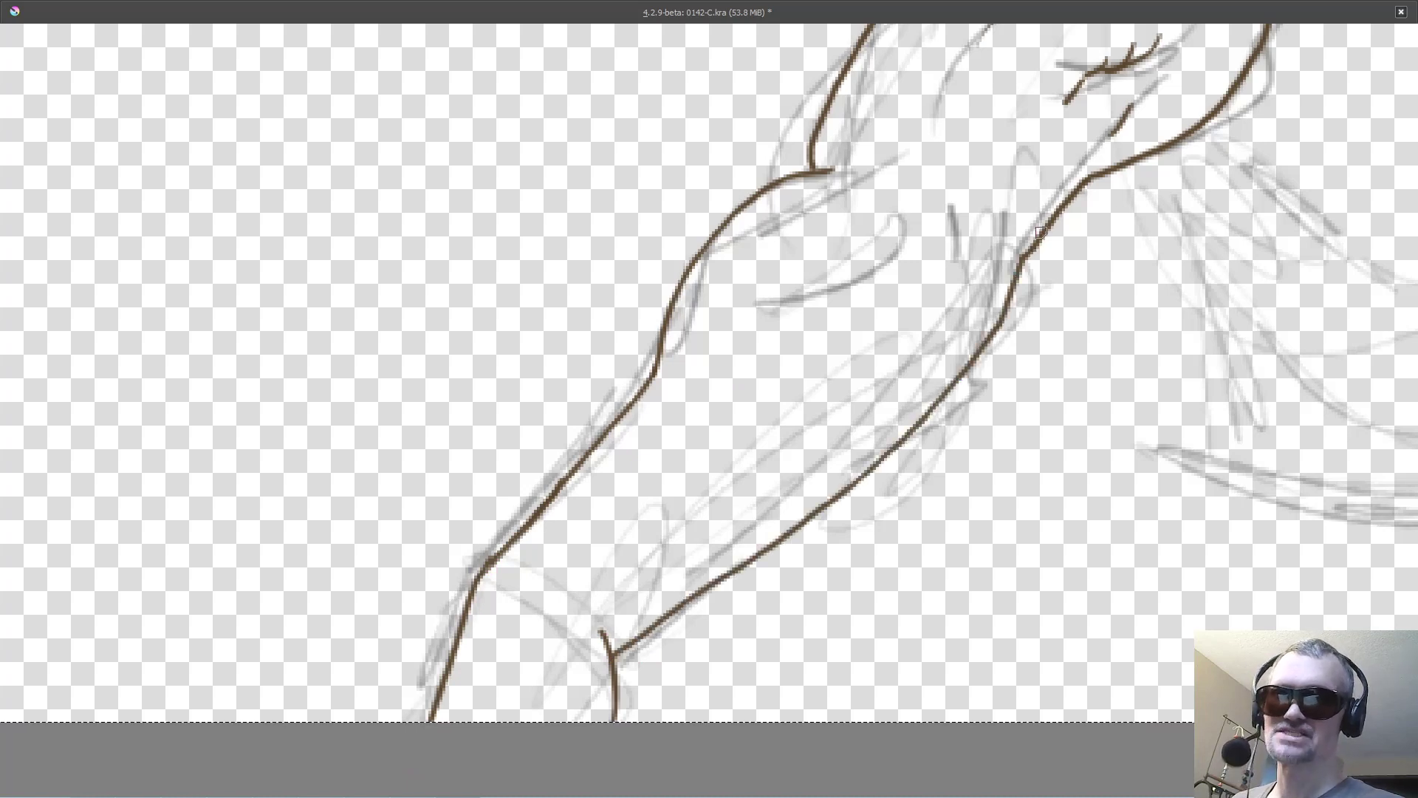
left_click_drag(953, 210, 965, 260)
left_click_drag(906, 201, 865, 283)
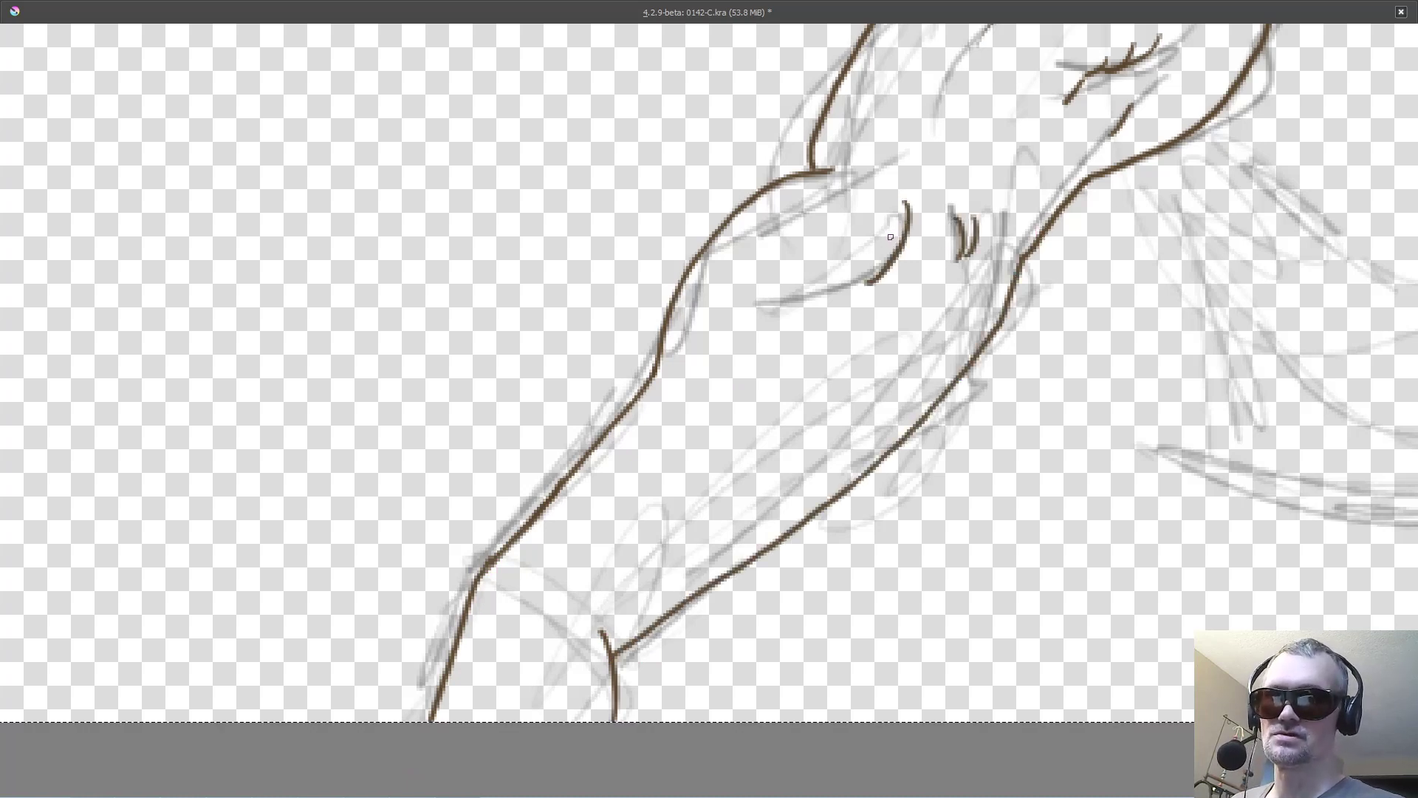
mouse_move(892, 235)
left_mouse_down()
mouse_move(857, 281)
mouse_move(767, 303)
left_mouse_up()
left_click_drag(863, 330, 736, 456)
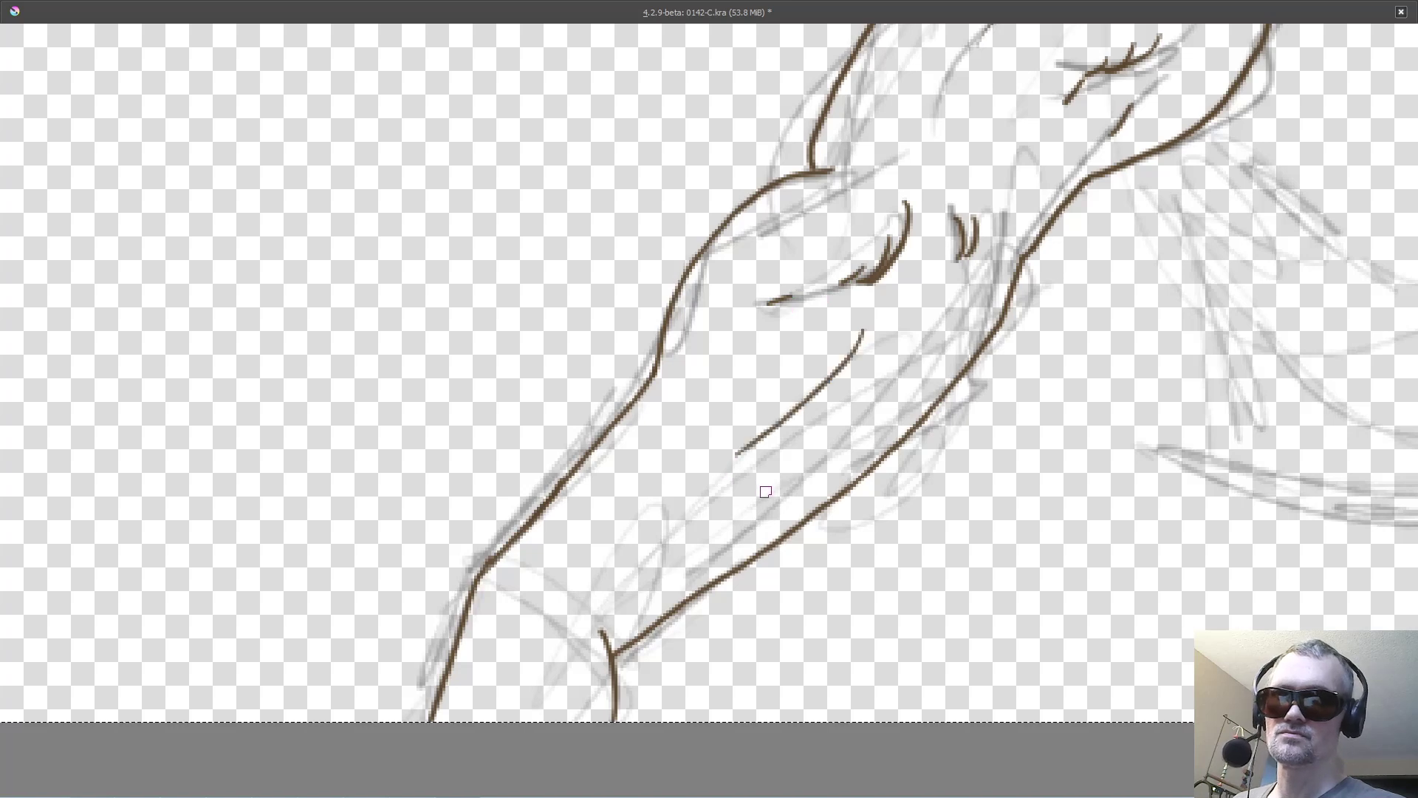
- Ink the eye under the fringe and a short stroke for the mouth
scroll(819, 428, "down", 4)
left_click_drag(818, 428, 566, 508)
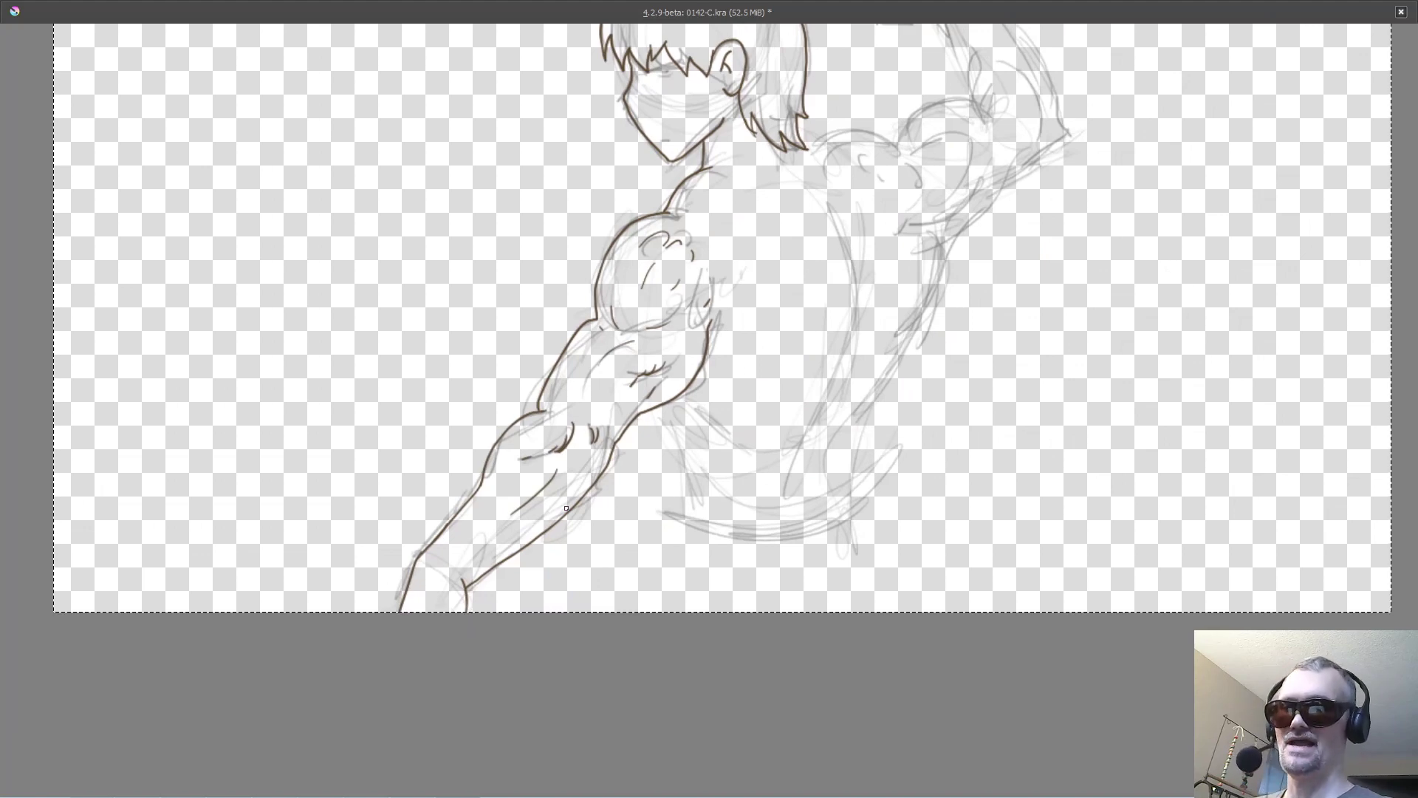
left_click_drag(743, 224, 753, 375)
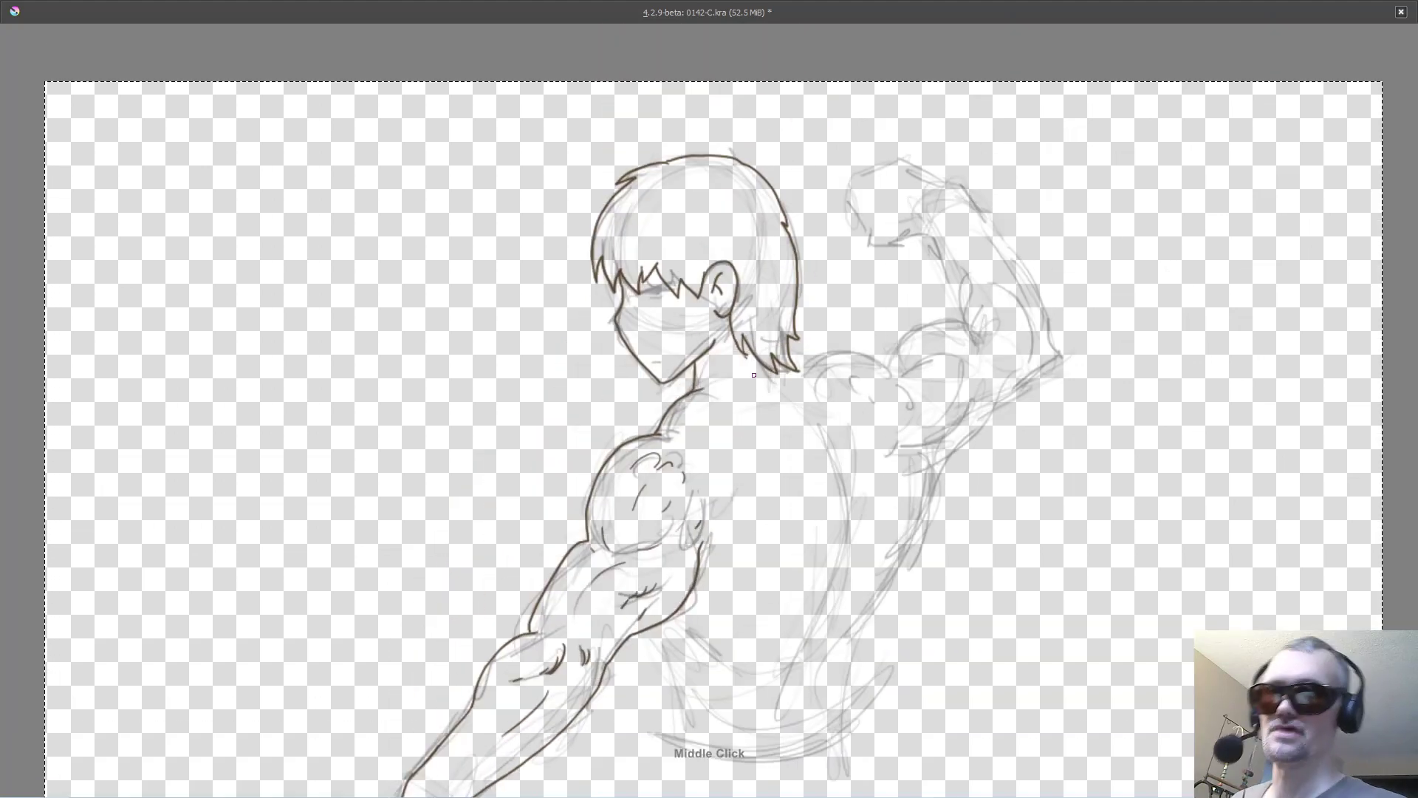
scroll(633, 352, "up", 6)
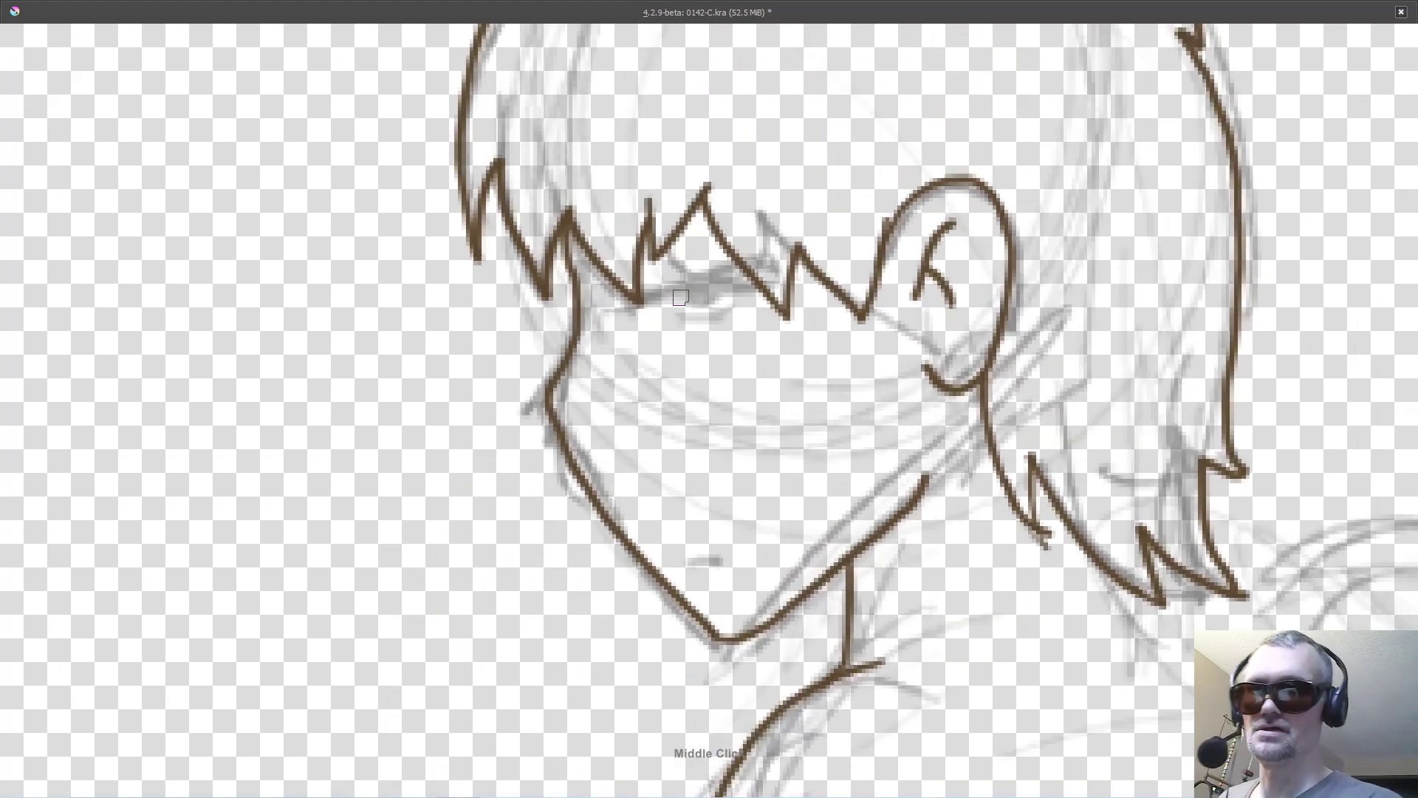
mouse_move(628, 303)
left_mouse_down()
mouse_move(781, 260)
mouse_move(641, 305)
mouse_move(729, 286)
mouse_move(672, 299)
left_mouse_up()
mouse_move(771, 280)
left_mouse_down()
mouse_move(672, 309)
mouse_move(745, 306)
left_mouse_up()
left_click_drag(698, 564, 731, 559)
- Ink short neck crease strokes and the contours along the far shoulder and over the top of the raised biceps
mouse_move(981, 508)
left_mouse_down()
mouse_move(707, 438)
mouse_move(648, 461)
mouse_move(628, 533)
left_mouse_up()
left_click_drag(721, 478, 711, 503)
mouse_move(1000, 483)
left_mouse_down()
mouse_move(654, 436)
mouse_move(698, 414)
mouse_move(945, 453)
left_mouse_up()
left_click_drag(1043, 444, 814, 440)
mouse_move(713, 445)
left_mouse_down()
mouse_move(805, 341)
mouse_move(1032, 303)
left_mouse_up()
left_click_drag(716, 452, 776, 584)
- Ink short muscle detail strokes inside the far shoulder and the armpit crease below it
left_click_drag(646, 442, 508, 482)
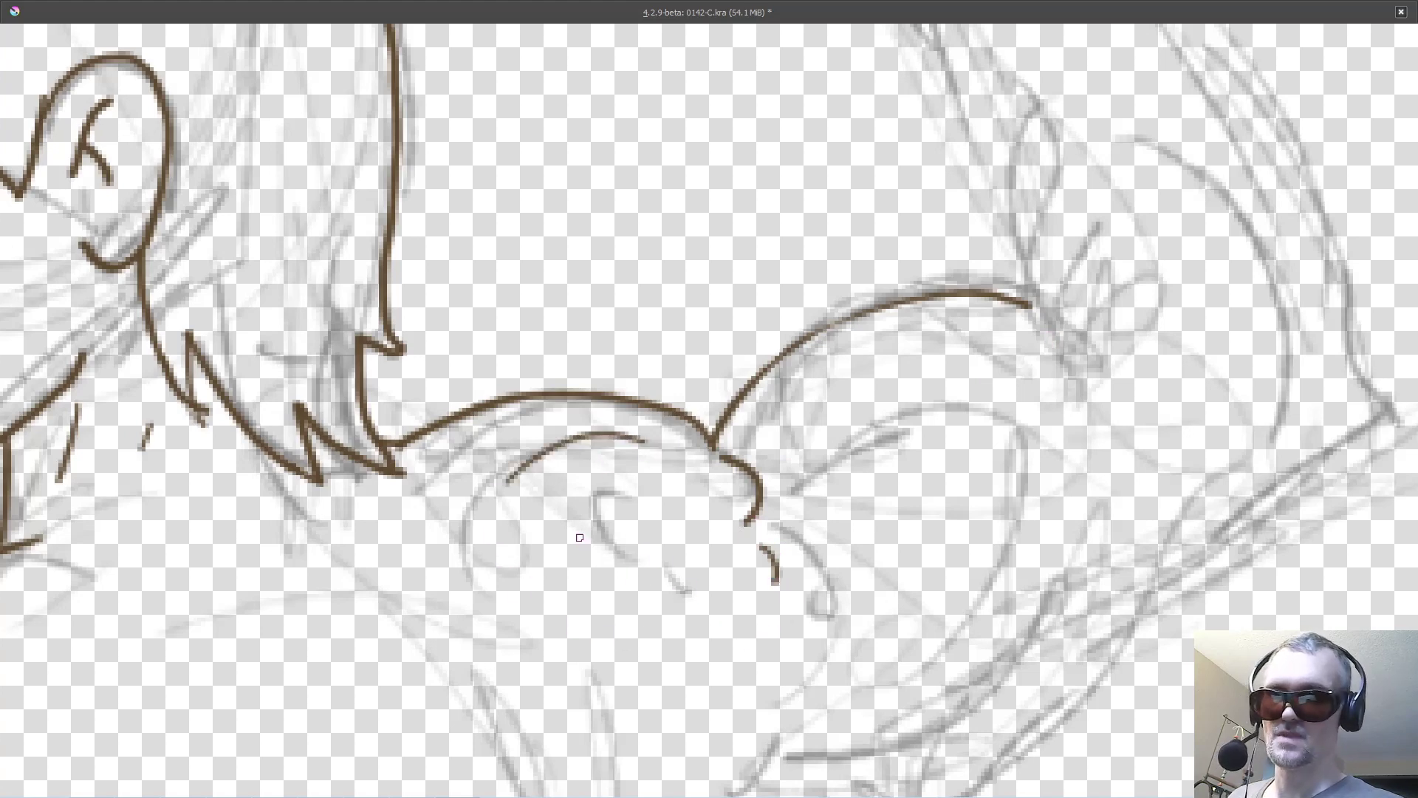
left_click_drag(579, 538, 619, 540)
left_click(742, 635)
left_click_drag(841, 584, 956, 312)
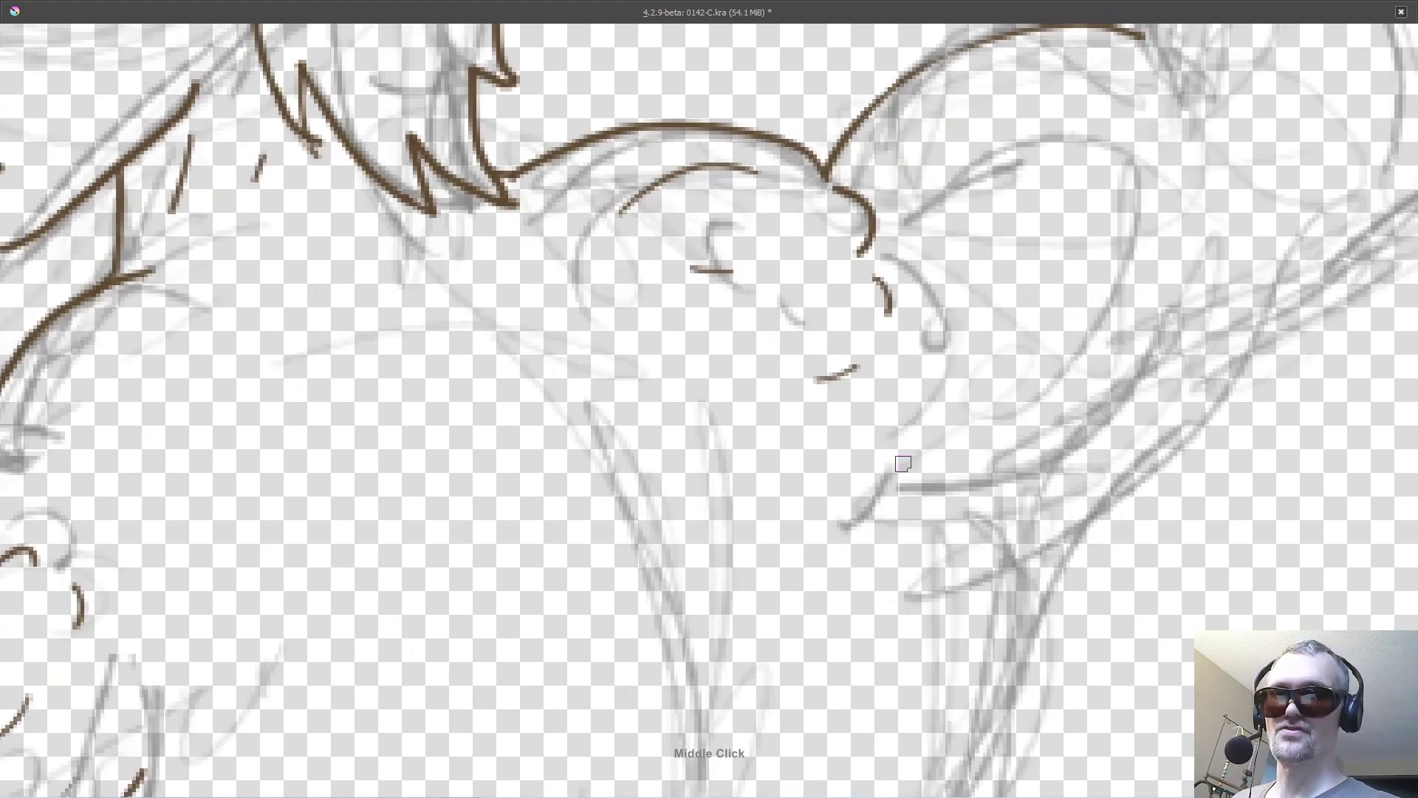
mouse_move(903, 461)
left_mouse_down()
mouse_move(842, 529)
mouse_move(520, 631)
left_mouse_up()
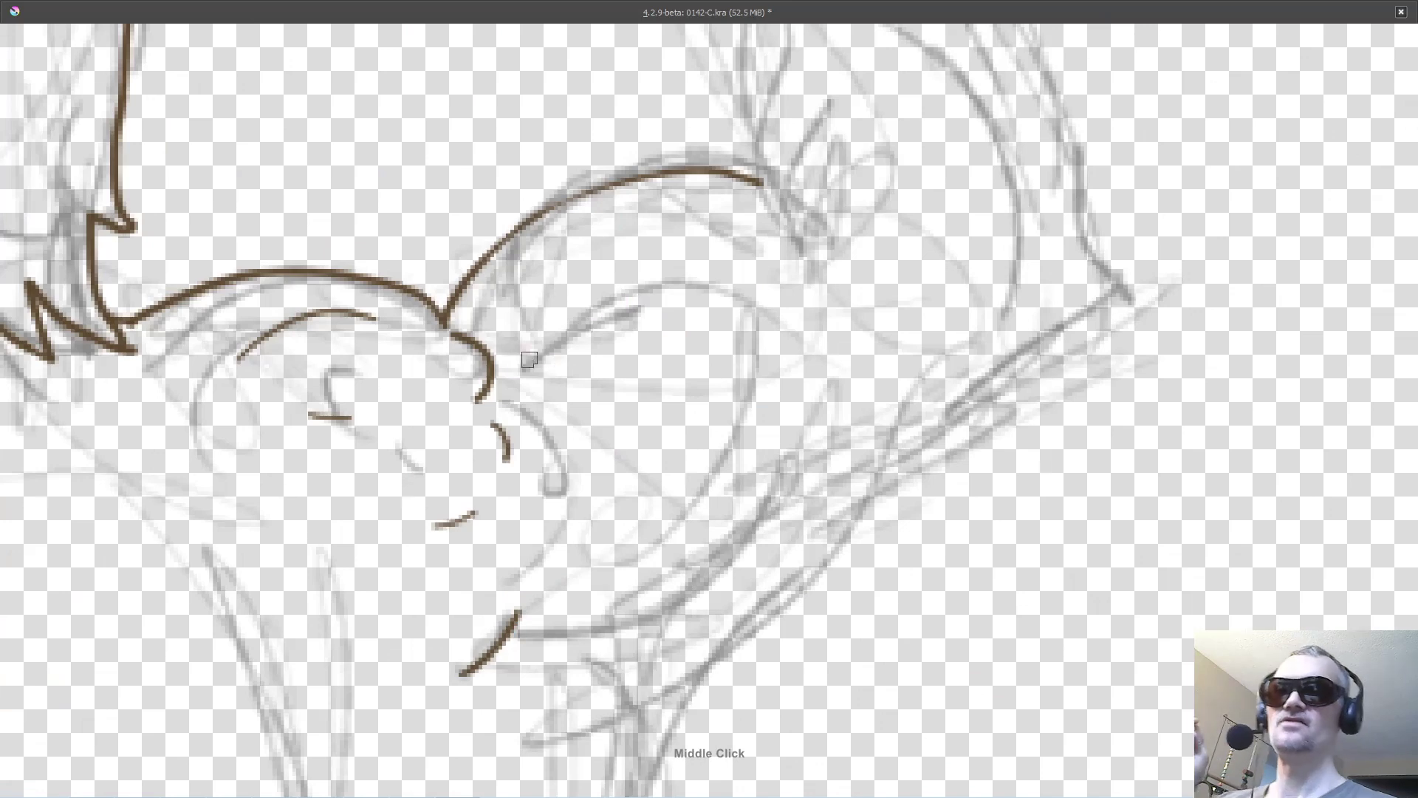
- Ink the muscle lines inside the raised biceps and the underside of the upper arm from the armpit to the elbow
left_click_drag(529, 359, 640, 307)
mouse_move(657, 528)
left_mouse_down()
mouse_move(766, 369)
mouse_move(789, 382)
left_mouse_up()
left_click_drag(724, 278, 772, 261)
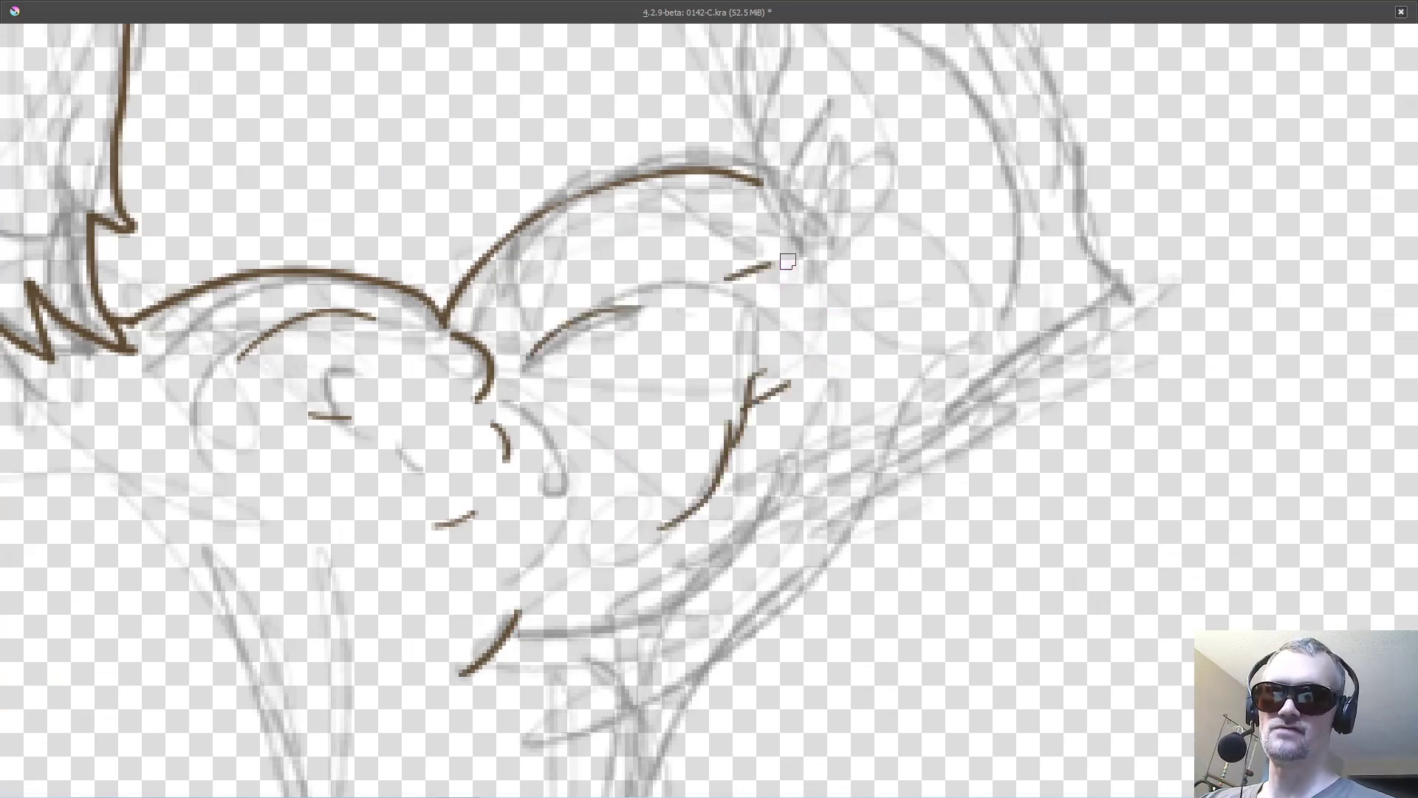
left_click_drag(796, 593, 805, 397)
mouse_move(654, 505)
left_mouse_down()
mouse_move(706, 492)
mouse_move(976, 224)
mouse_move(1129, 112)
left_mouse_up()
mouse_move(1118, 235)
left_mouse_down()
mouse_move(869, 445)
mouse_move(766, 573)
left_mouse_up()
- Ink the inner and outer contours of the raised forearm down to the elbow, with the muscle lines between them
left_click_drag(824, 260, 1101, 506)
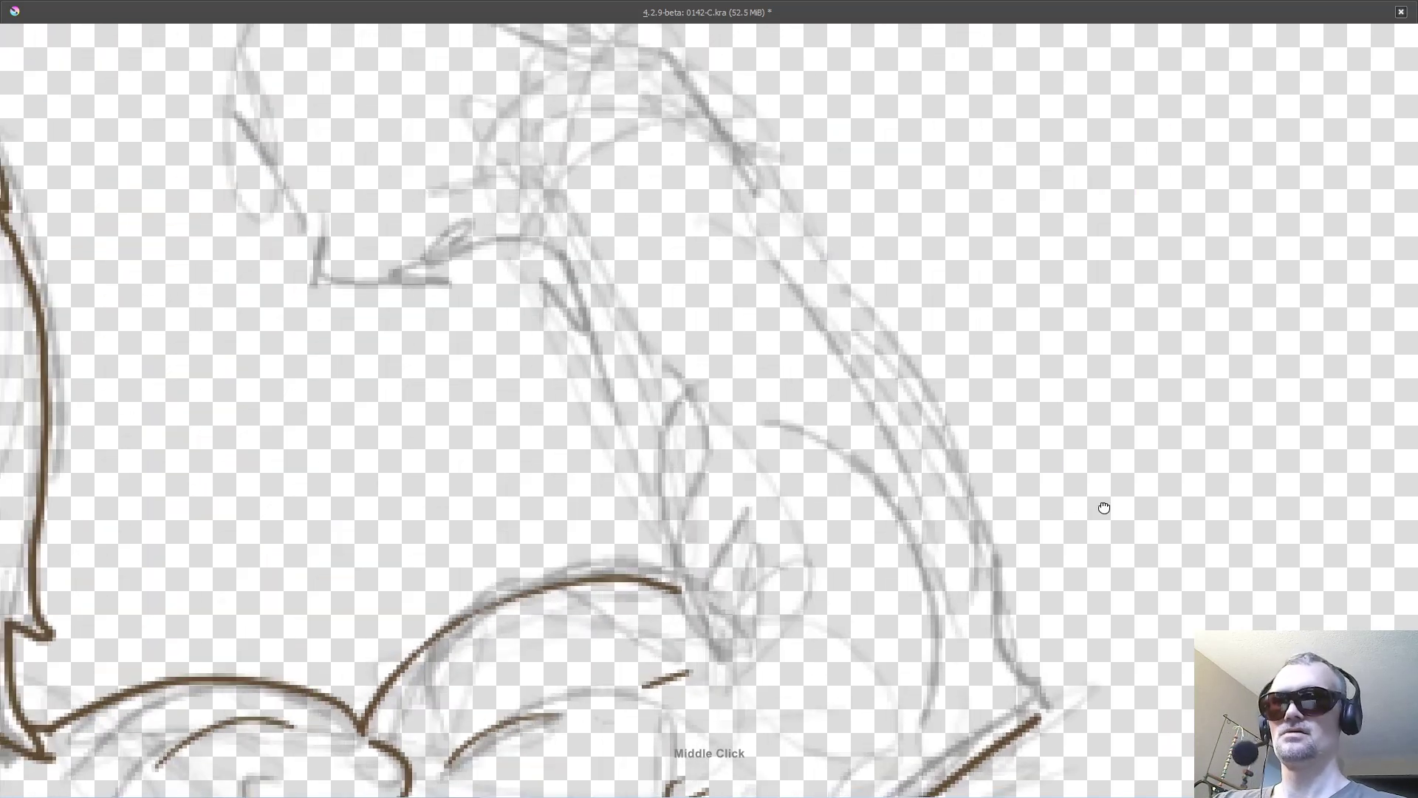
mouse_move(559, 222)
left_mouse_down()
mouse_move(647, 527)
mouse_move(736, 667)
left_mouse_up()
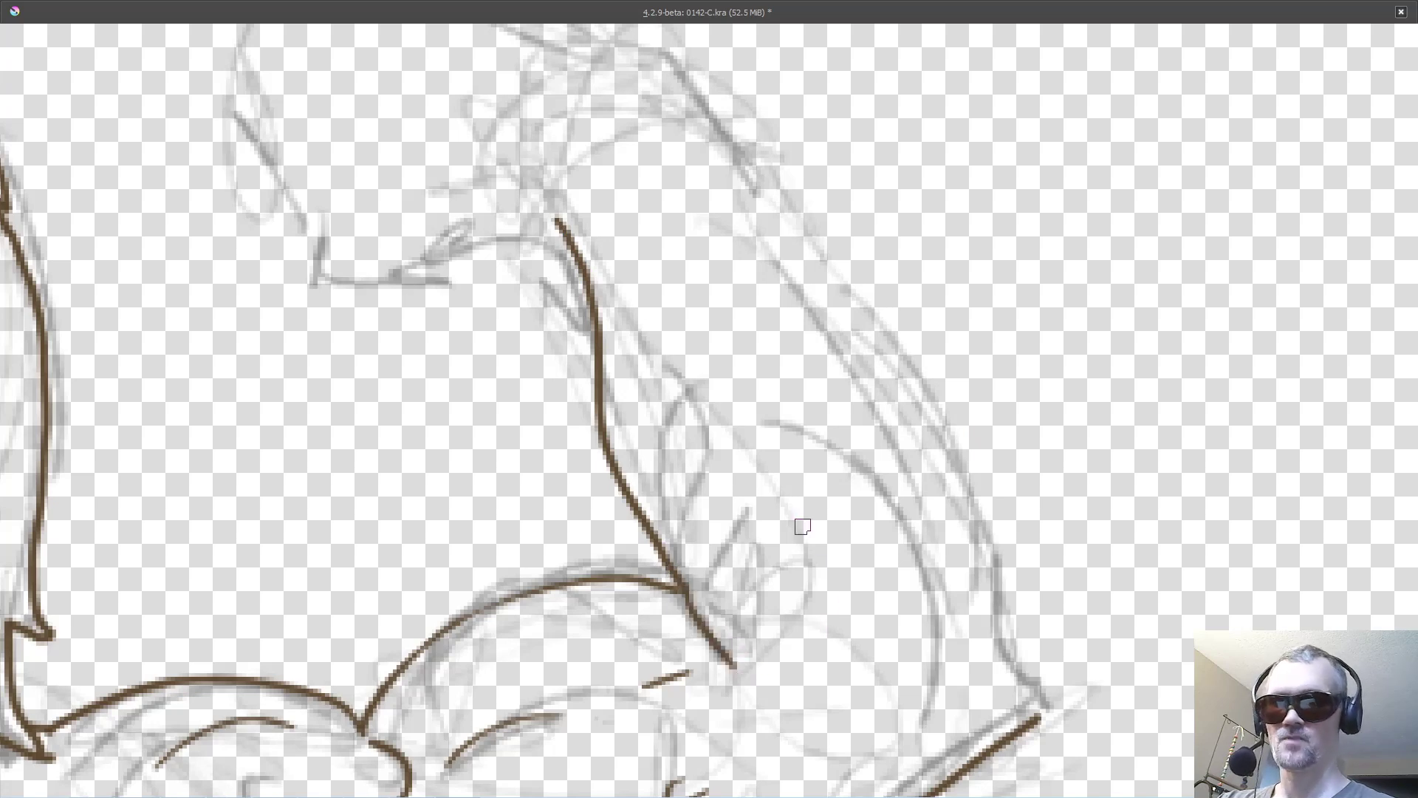
left_click_drag(802, 528, 842, 678)
left_click_drag(765, 481, 834, 645)
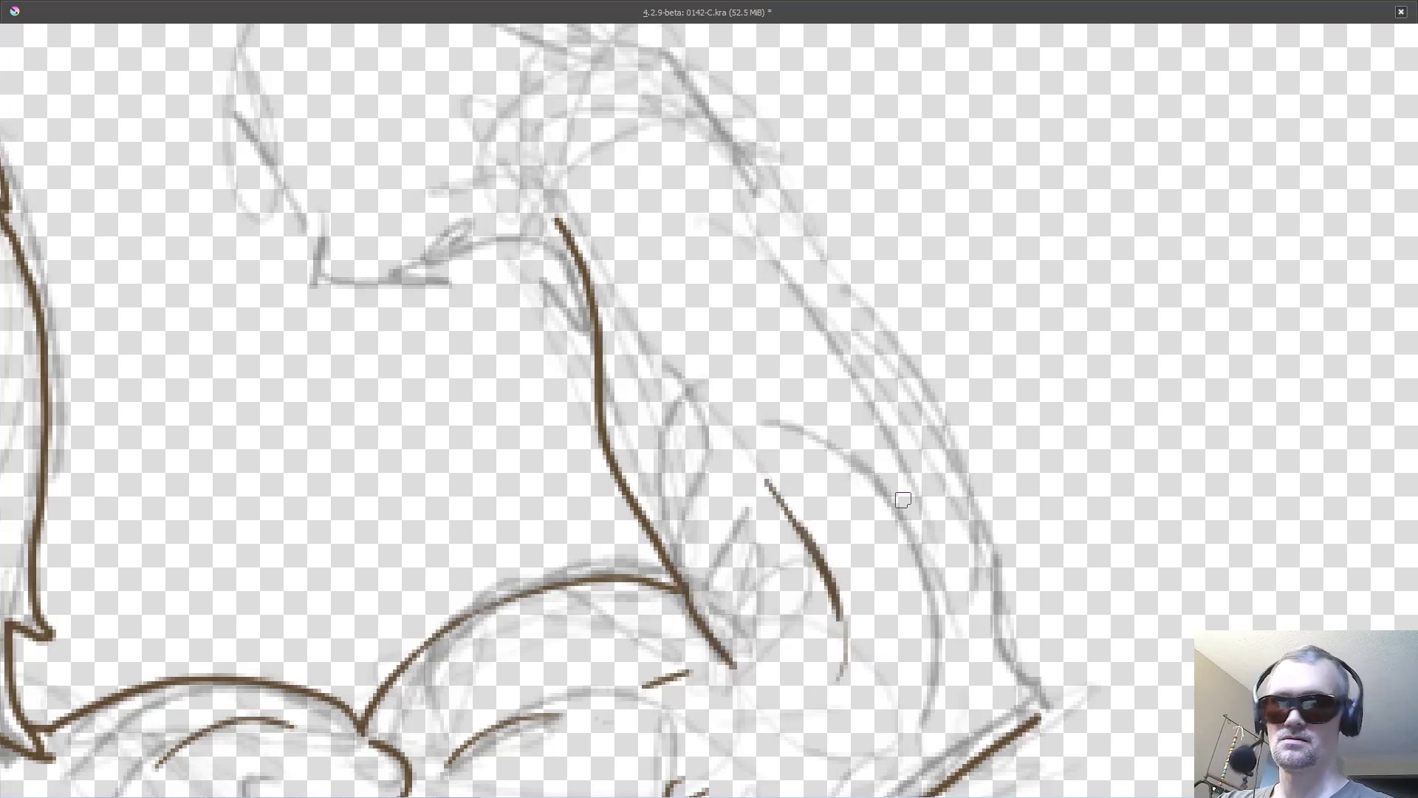
mouse_move(906, 502)
left_mouse_down()
mouse_move(946, 546)
mouse_move(916, 634)
left_mouse_up()
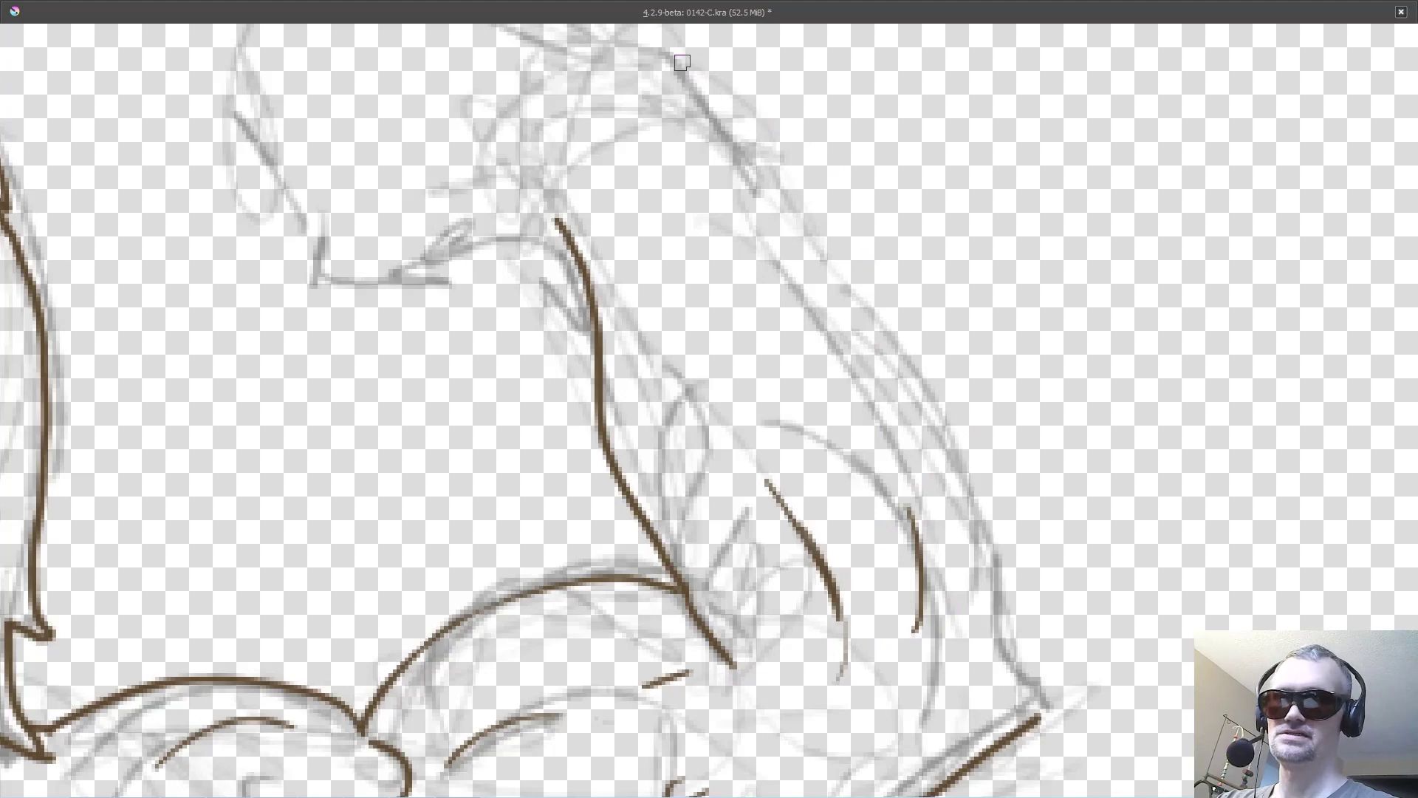
mouse_move(663, 52)
left_mouse_down()
mouse_move(943, 405)
mouse_move(1029, 637)
mouse_move(1046, 708)
mouse_move(1034, 720)
left_mouse_up()
middle_click(1020, 650)
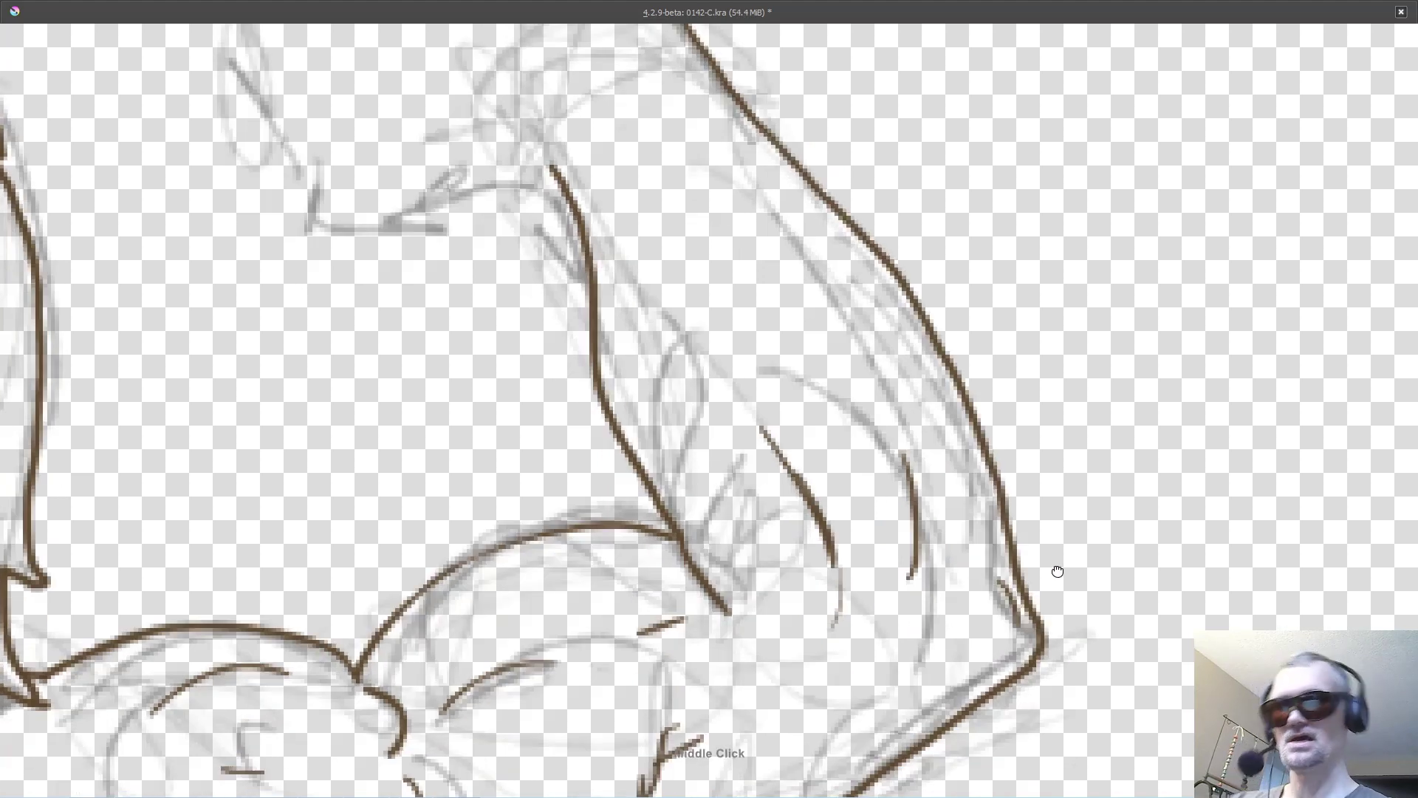
- Ink the outline of the raised fist around to the outer wrist and add short crease strokes at the fingers and wrist
left_click_drag(728, 404, 968, 432)
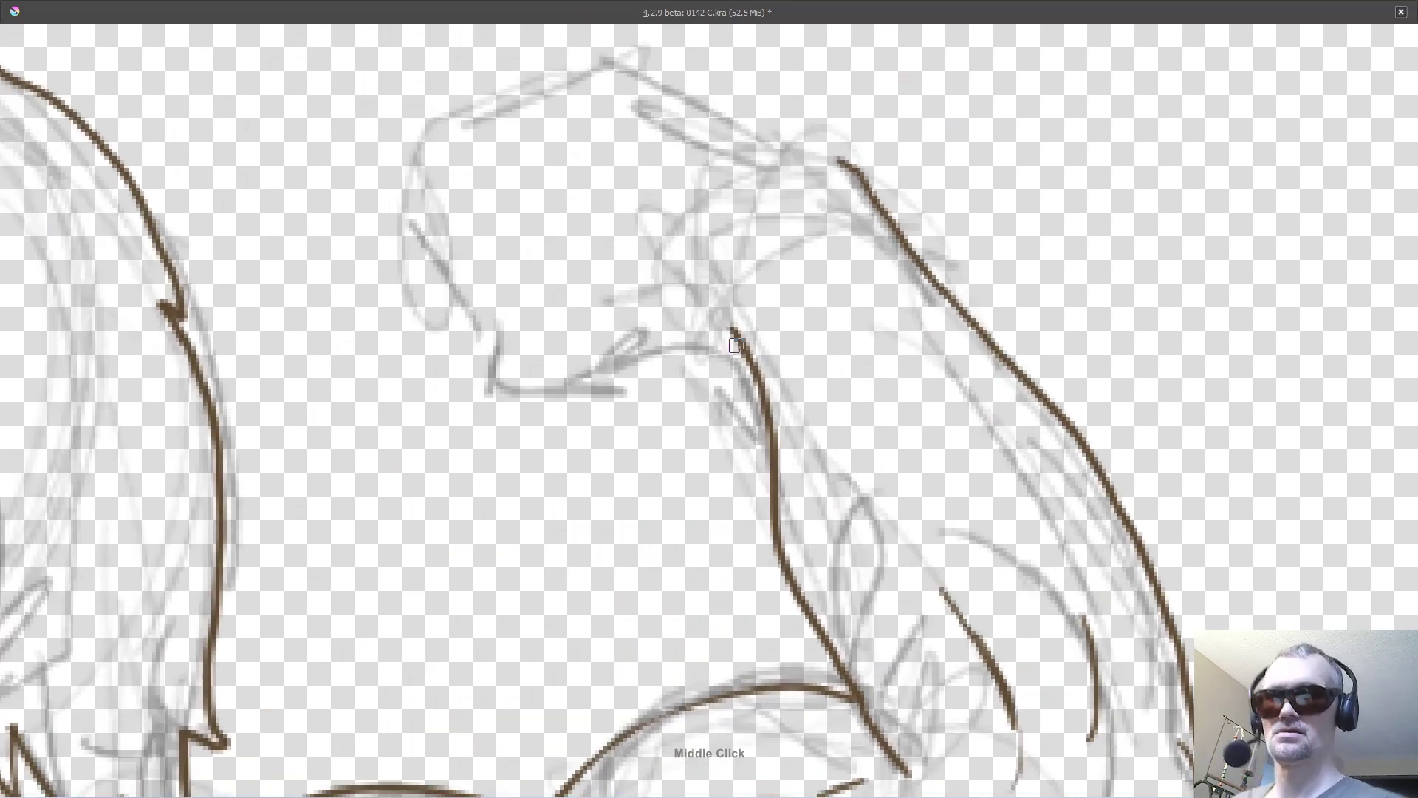
mouse_move(736, 334)
left_mouse_down()
mouse_move(527, 403)
mouse_move(506, 402)
mouse_move(510, 341)
left_mouse_up()
middle_click(524, 324)
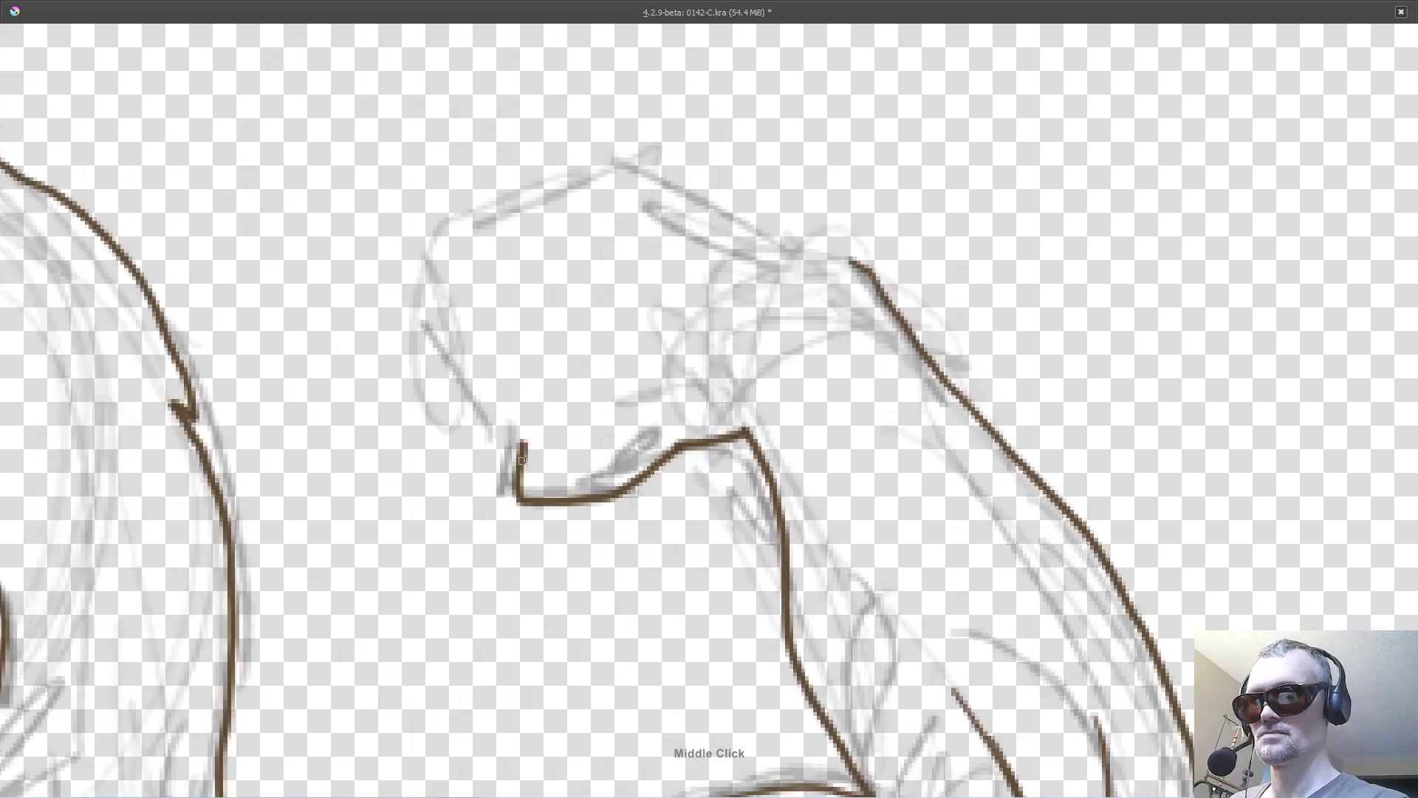
mouse_move(523, 447)
left_mouse_down()
mouse_move(434, 317)
mouse_move(410, 235)
mouse_move(664, 157)
mouse_move(672, 175)
left_mouse_up()
key("ctrl+z")
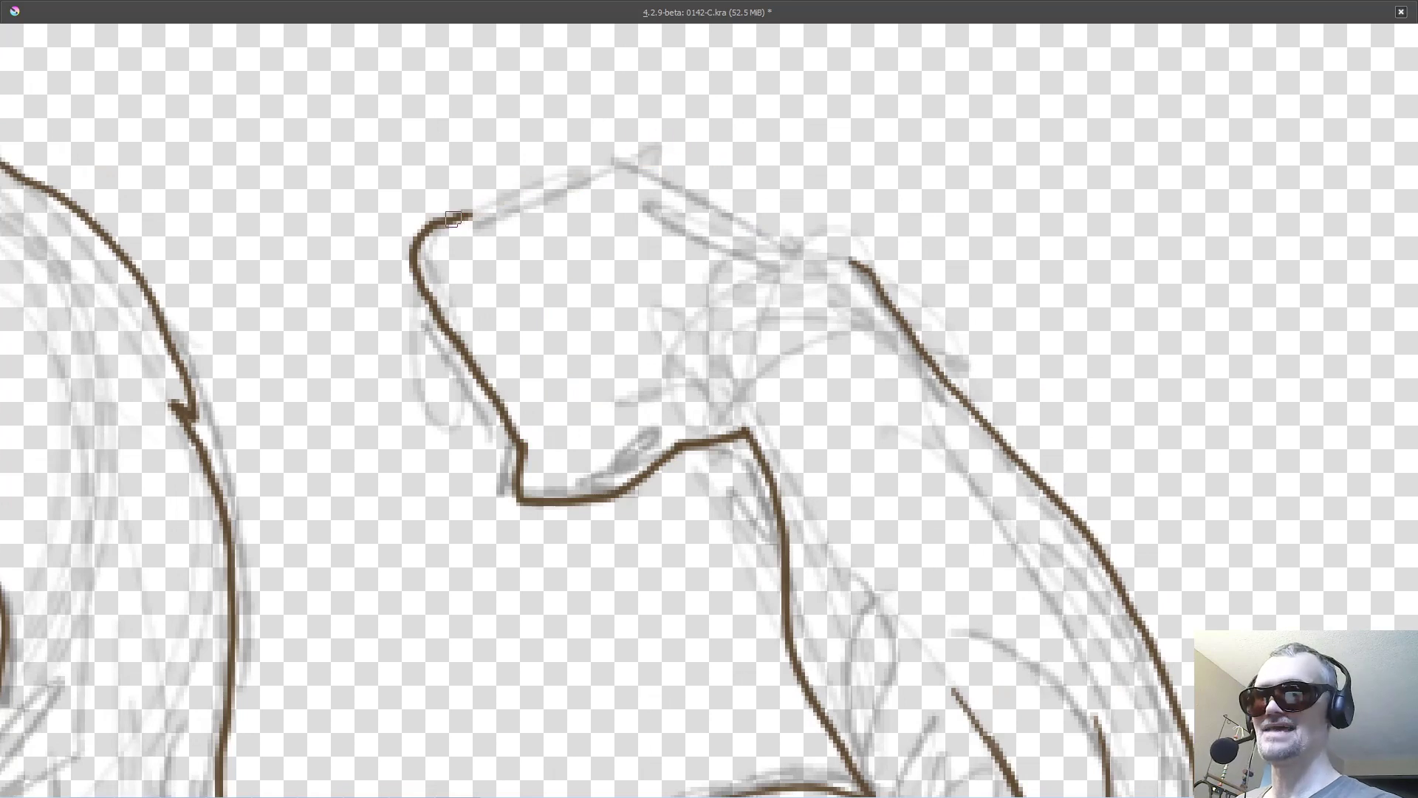
mouse_move(464, 219)
left_mouse_down()
mouse_move(534, 173)
mouse_move(684, 150)
mouse_move(859, 271)
left_mouse_up()
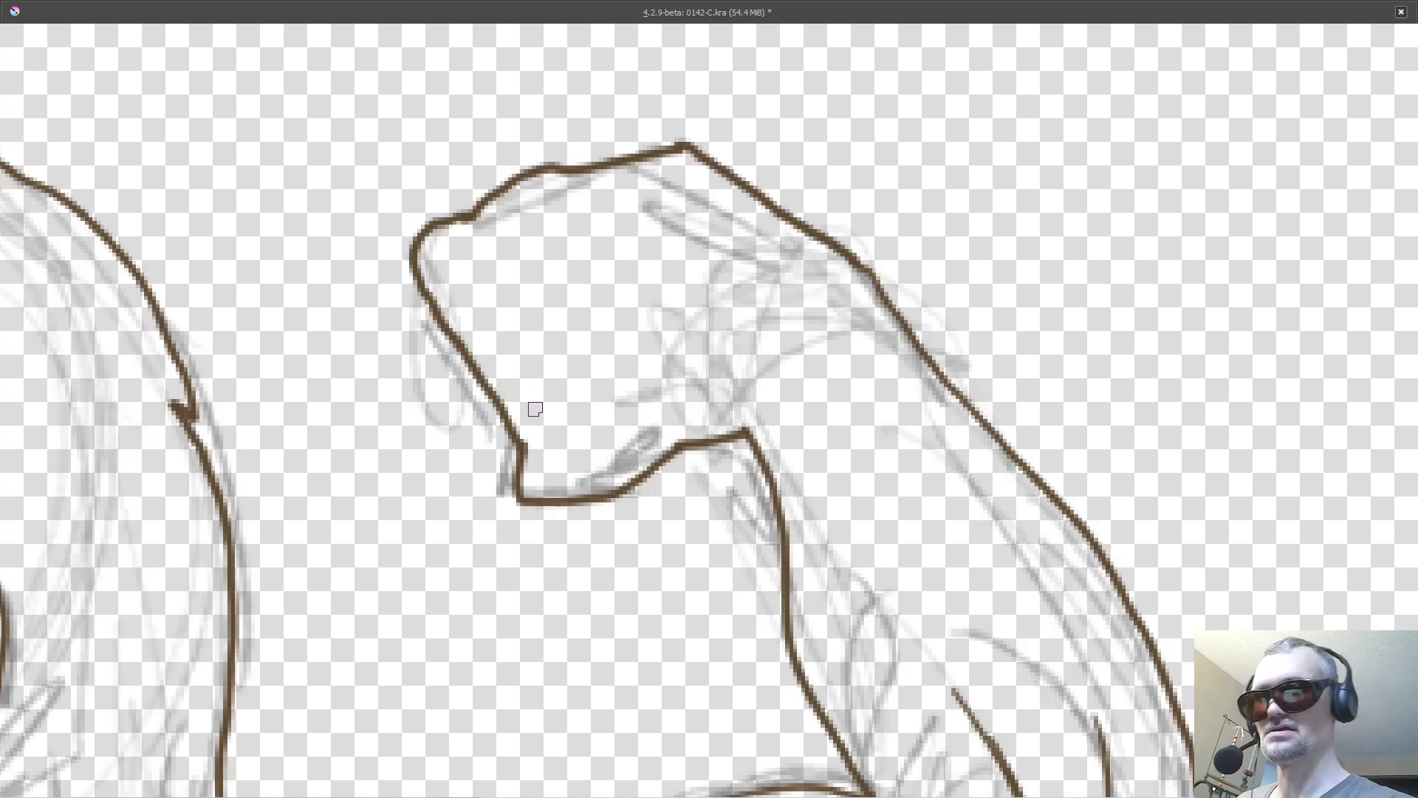
left_click_drag(487, 357, 501, 395)
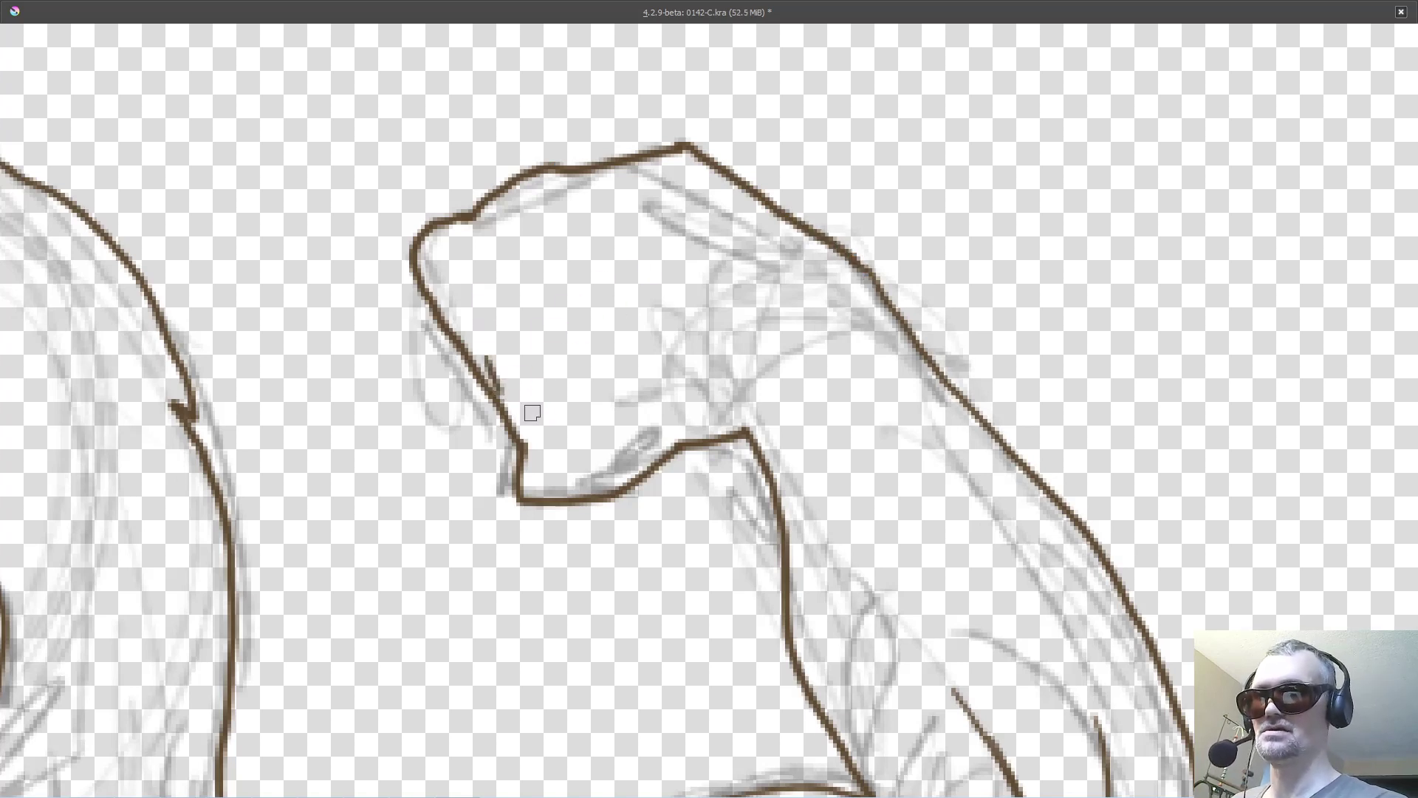
left_click_drag(831, 384, 874, 171)
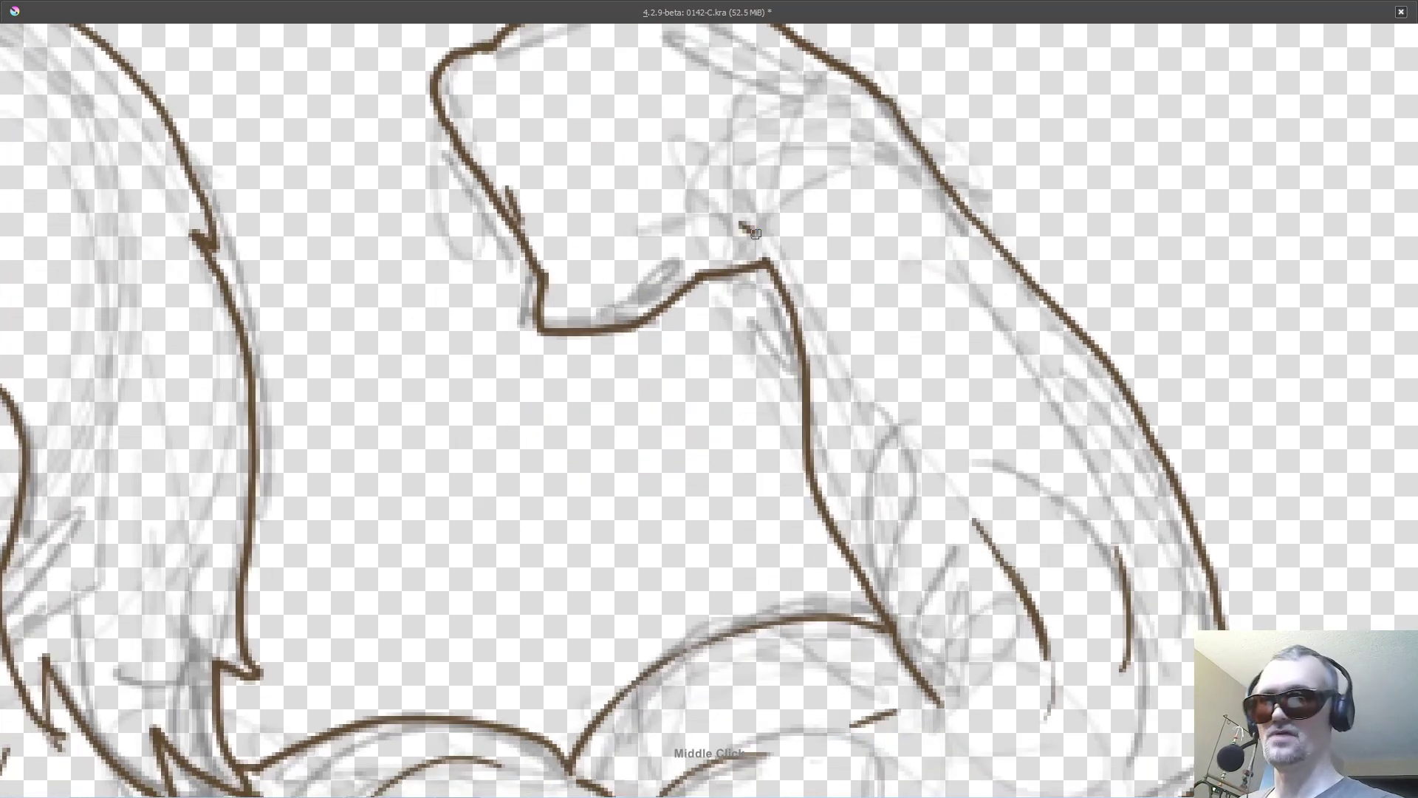
left_click_drag(755, 233, 766, 247)
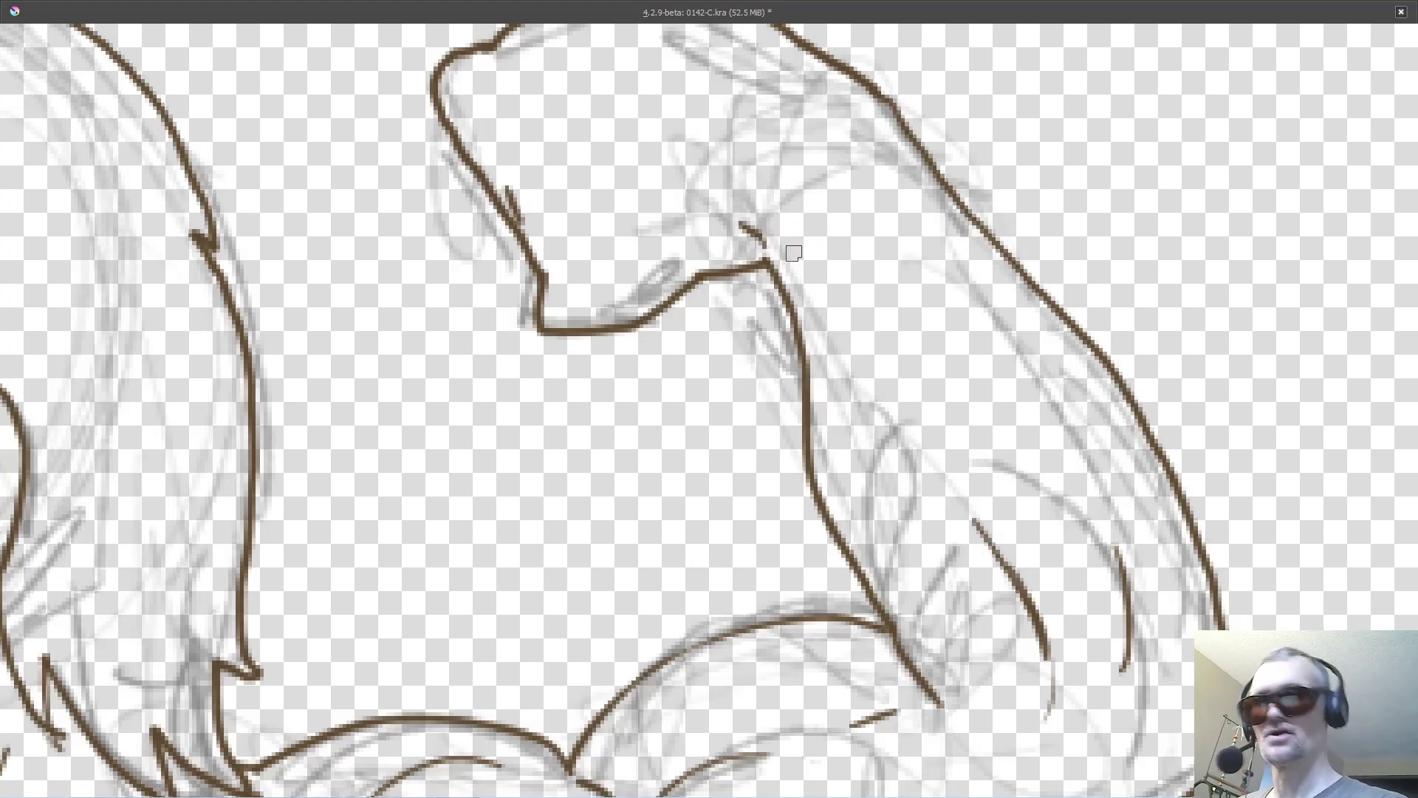
- Ink the torso's far side down to the waist, the near waist edge and the curved lines across the body between them
scroll(794, 253, "down", 4)
scroll(907, 304, "down", 3)
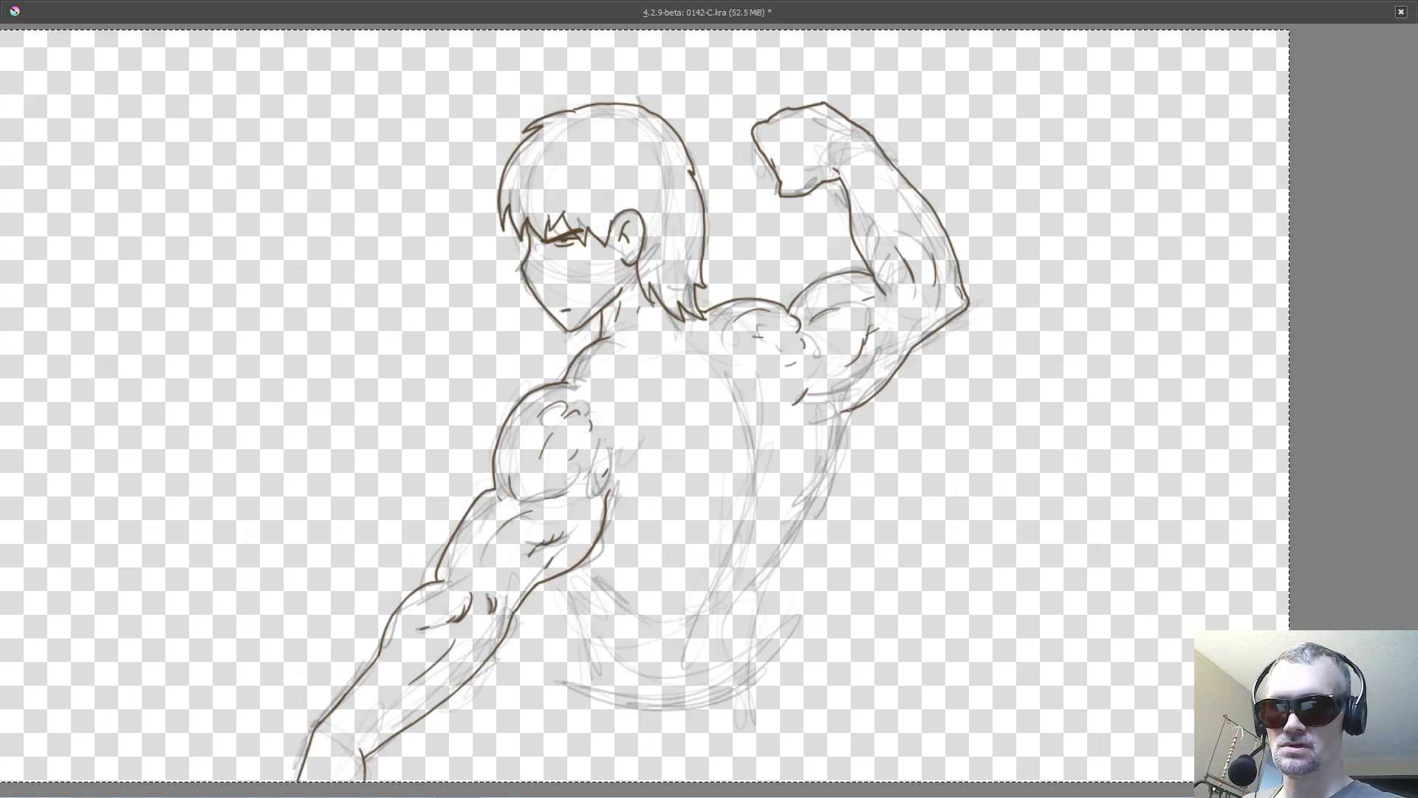
left_click_drag(843, 442, 752, 653)
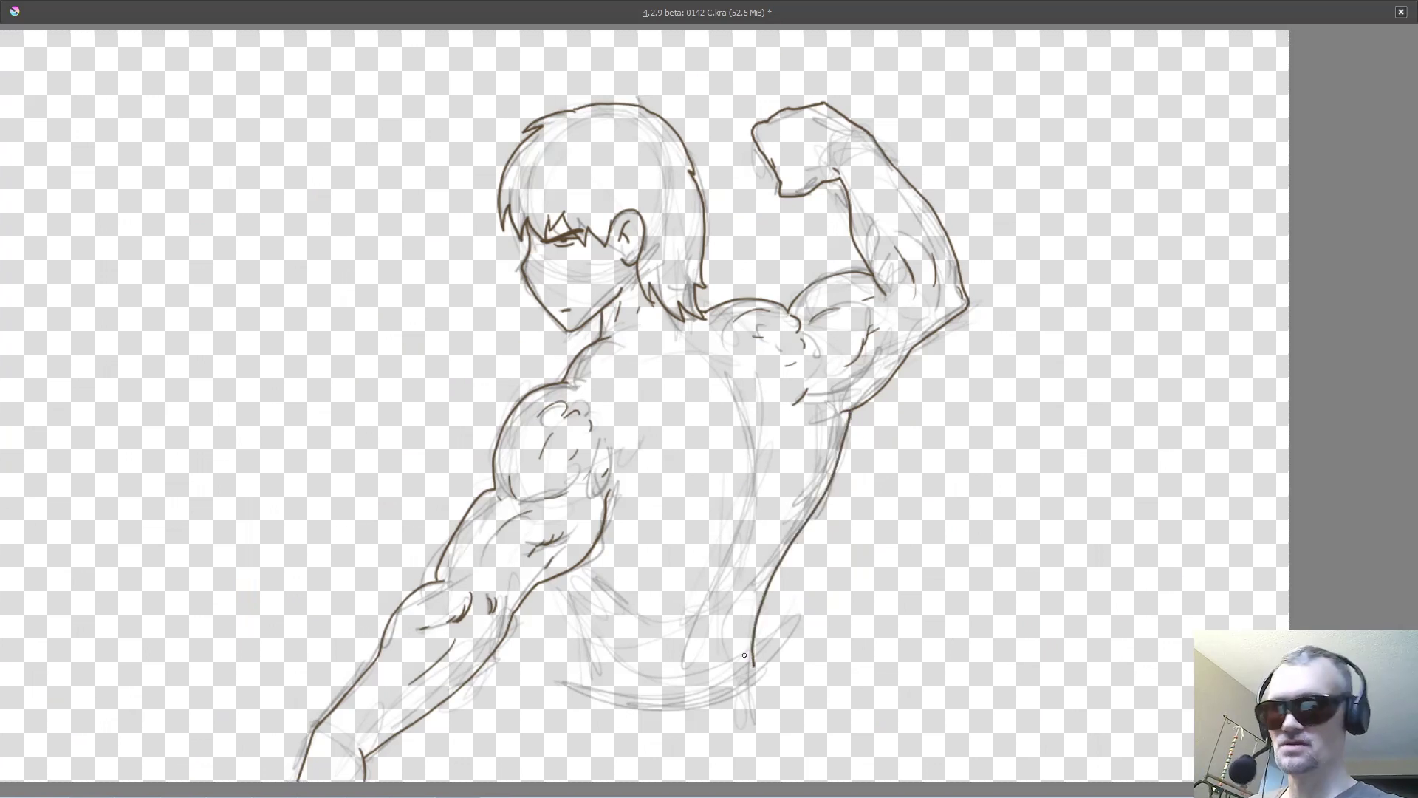
left_click_drag(591, 550, 664, 619)
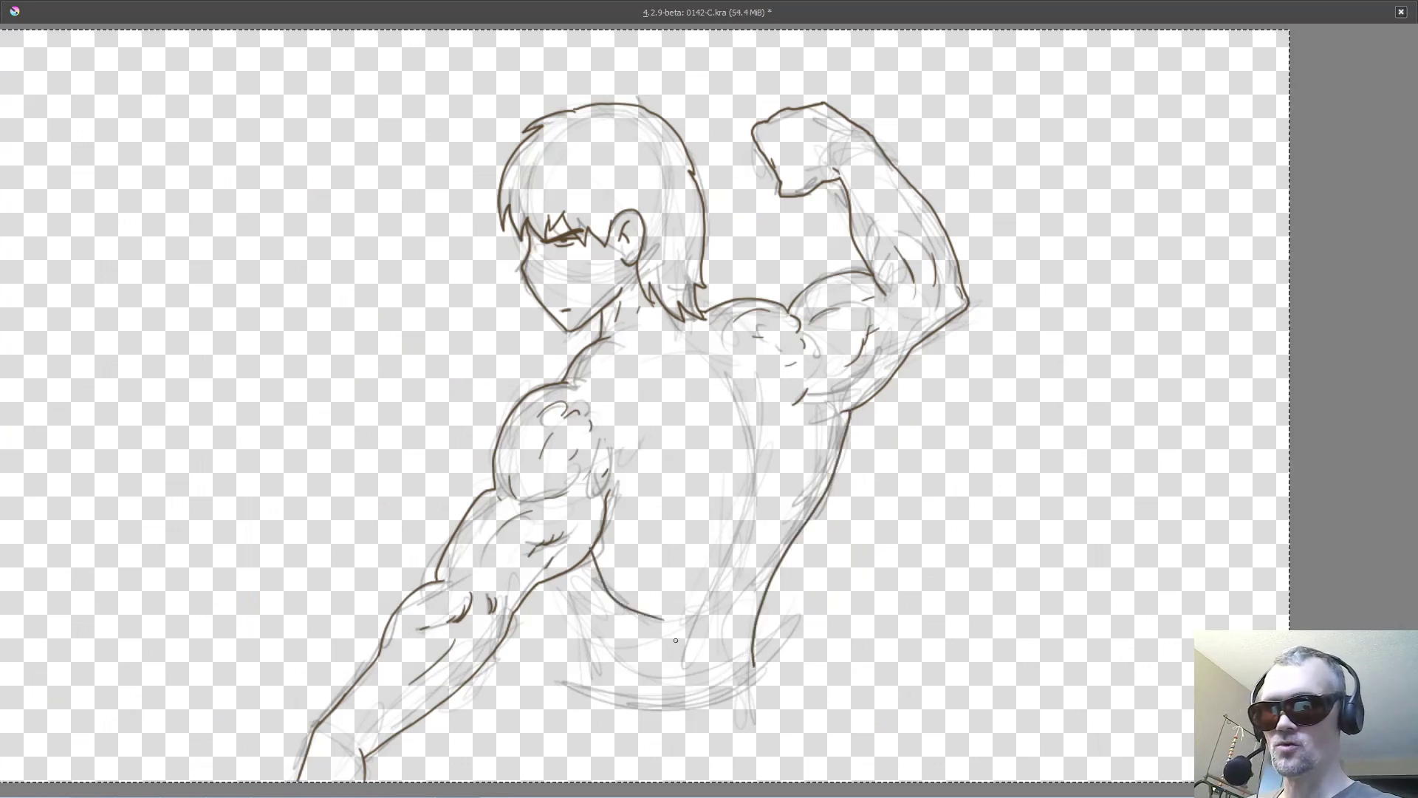
left_click_drag(738, 376, 724, 696)
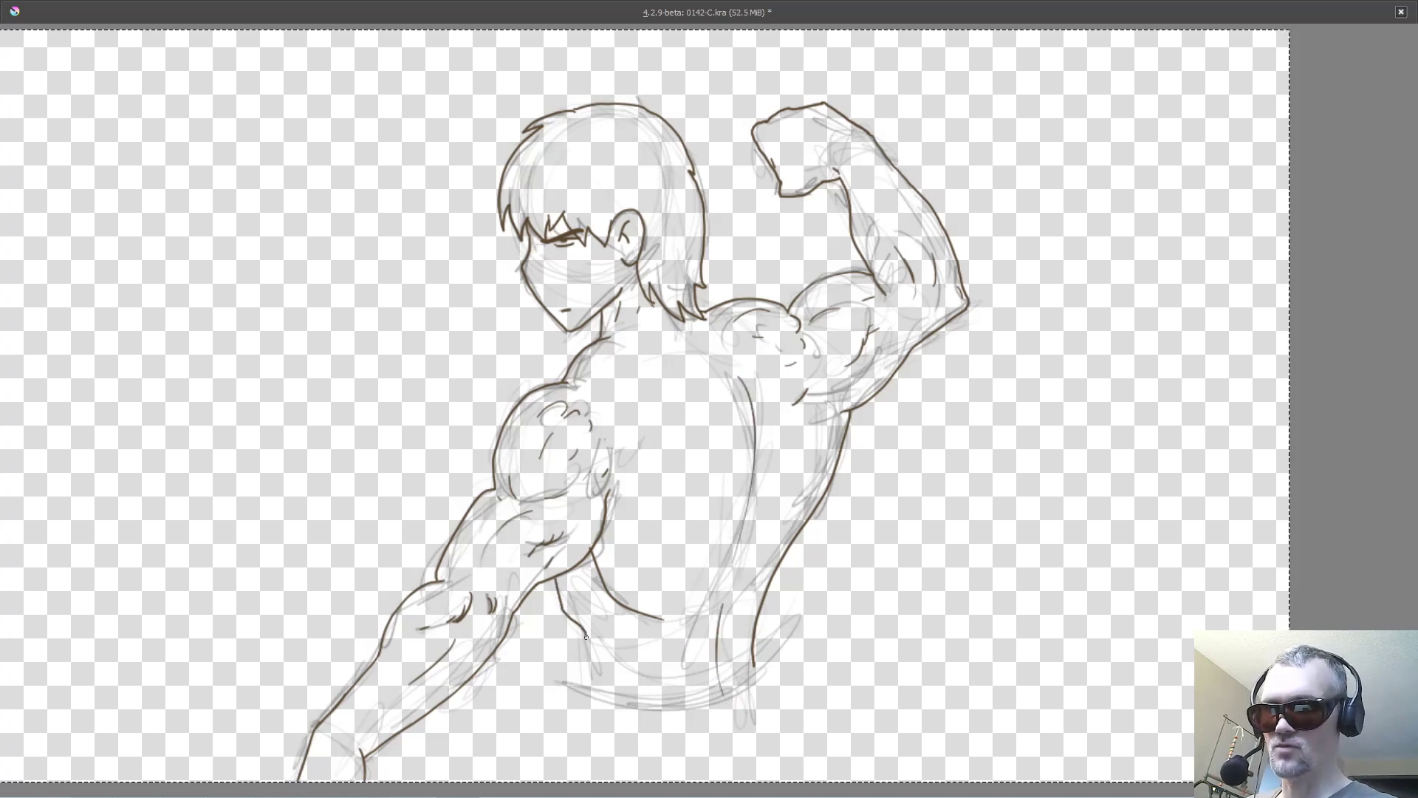
left_click_drag(586, 635, 588, 683)
- Ink the curved waistband and both outer edges of the trousers down to the bottom edge of the canvas
left_click_drag(824, 538, 768, 379)
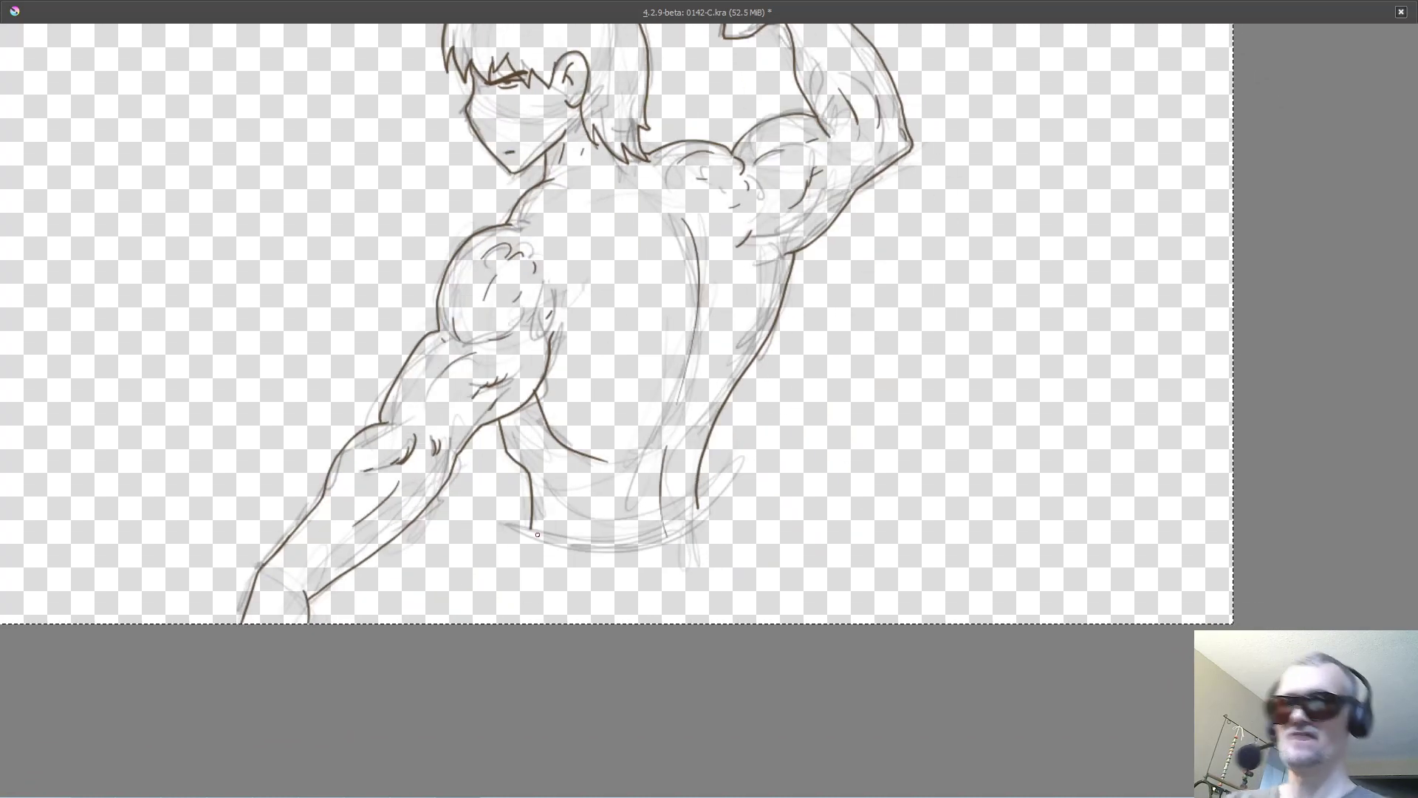
left_click_drag(572, 542, 675, 529)
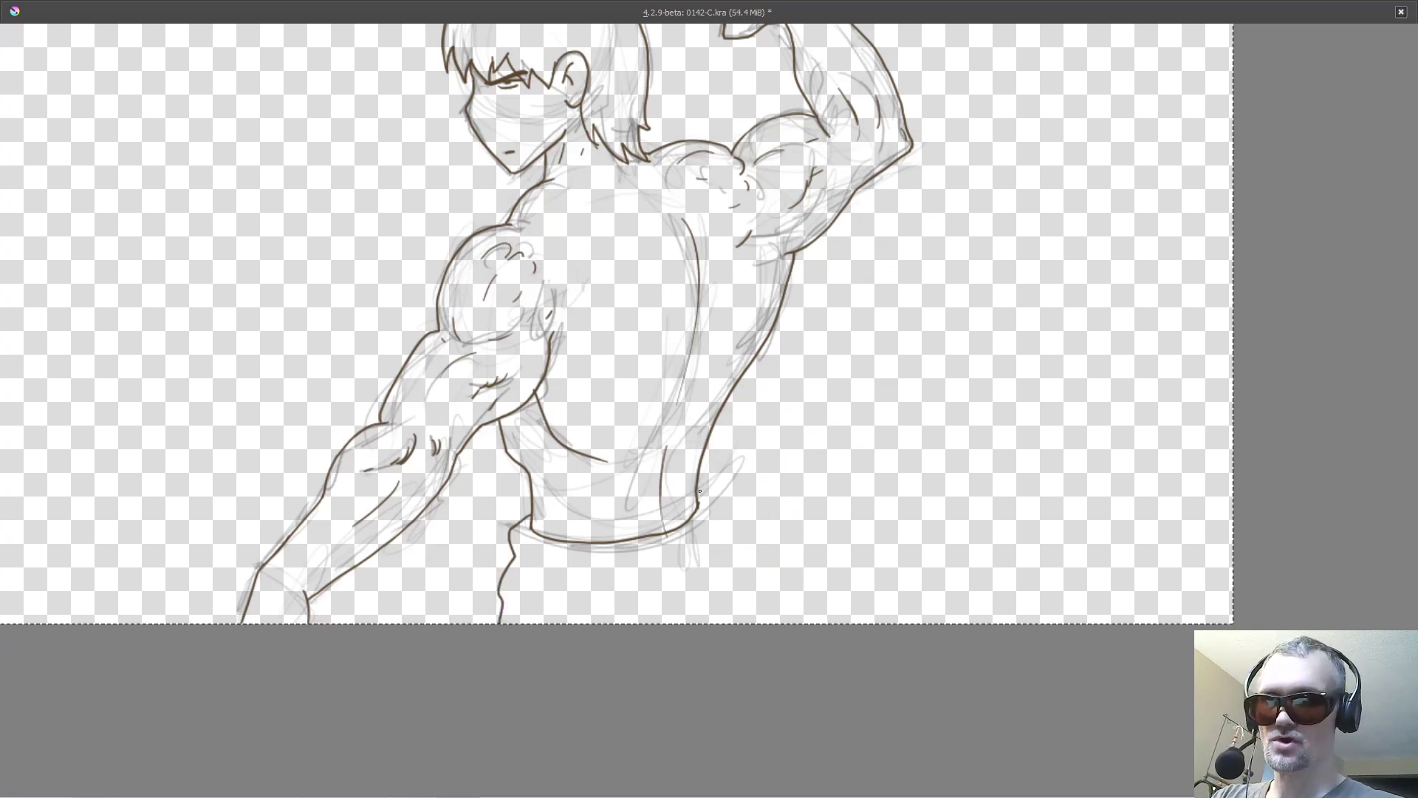
left_click_drag(715, 530, 725, 590)
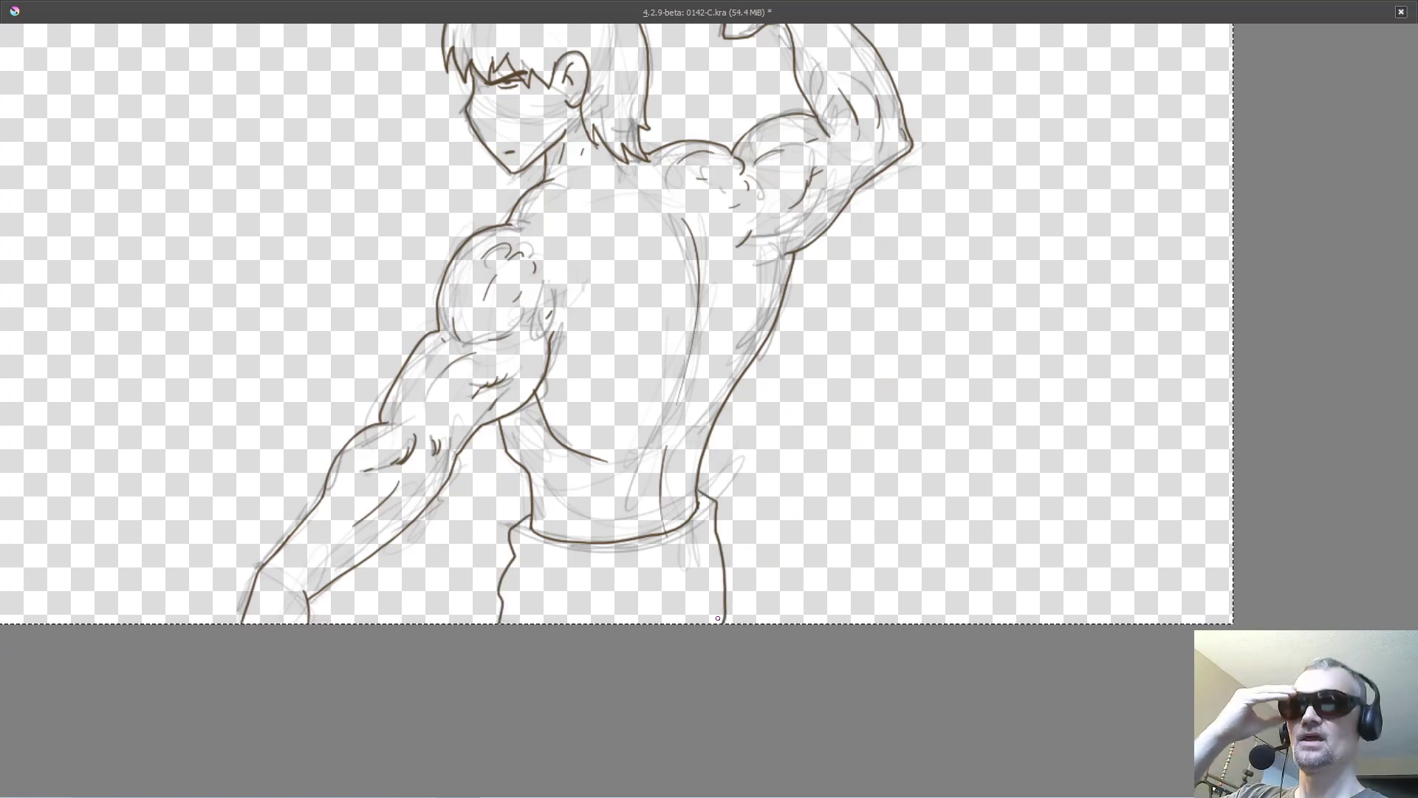
- Switch the ink layer to its second keyframe, at frame 2, ready for inking
left_click_drag(765, 463, 831, 532)
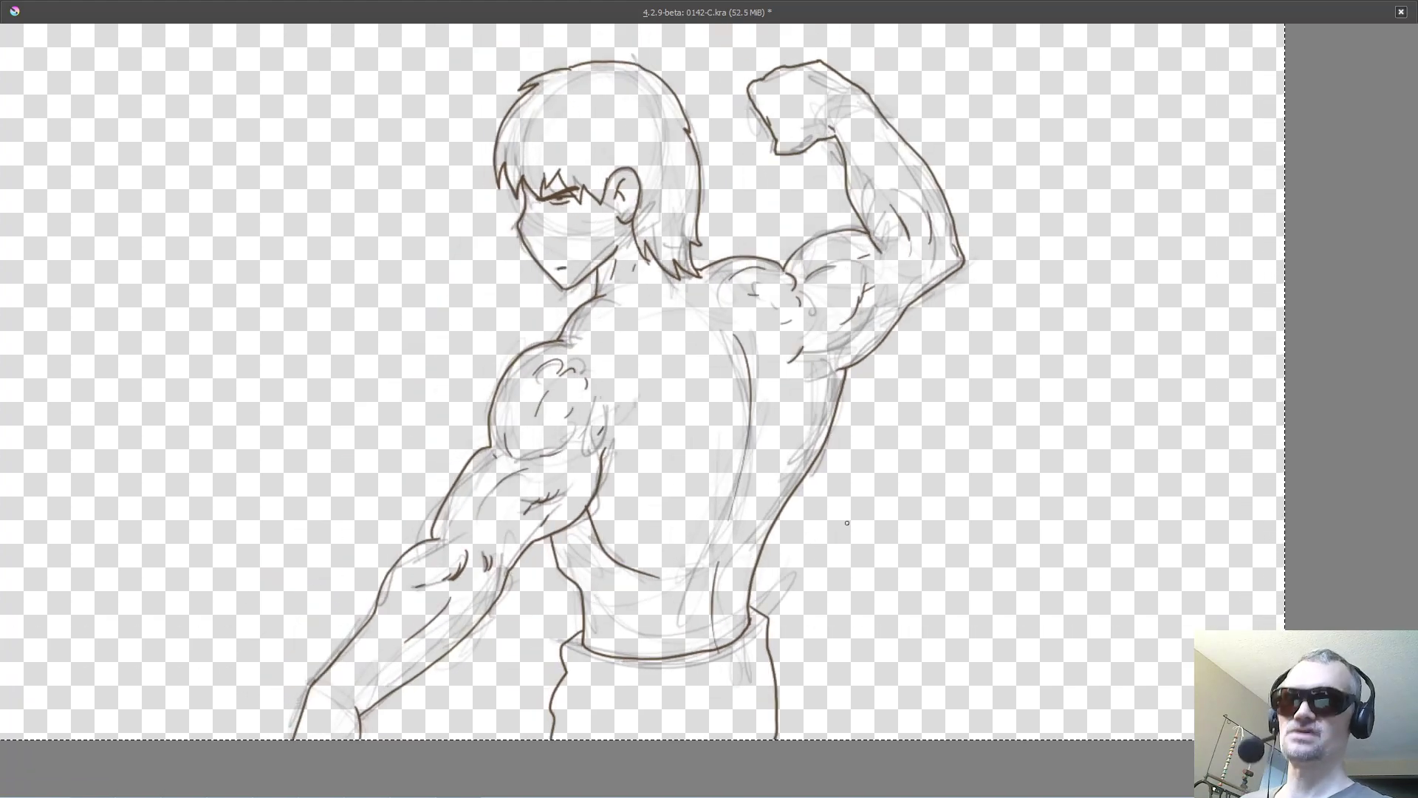
scroll(990, 528, "down", 3)
scroll(990, 528, "up", 2)
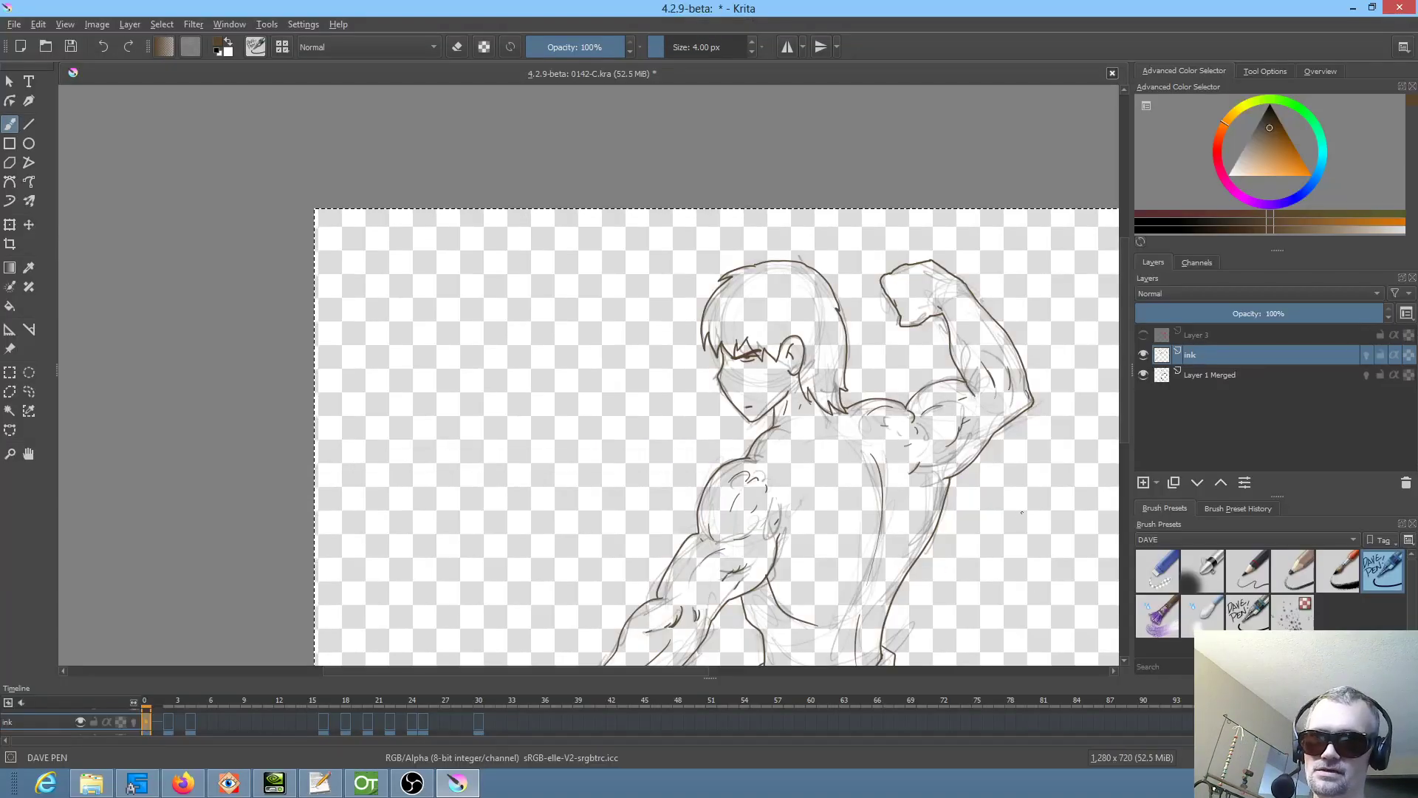
left_click_drag(842, 500, 810, 370)
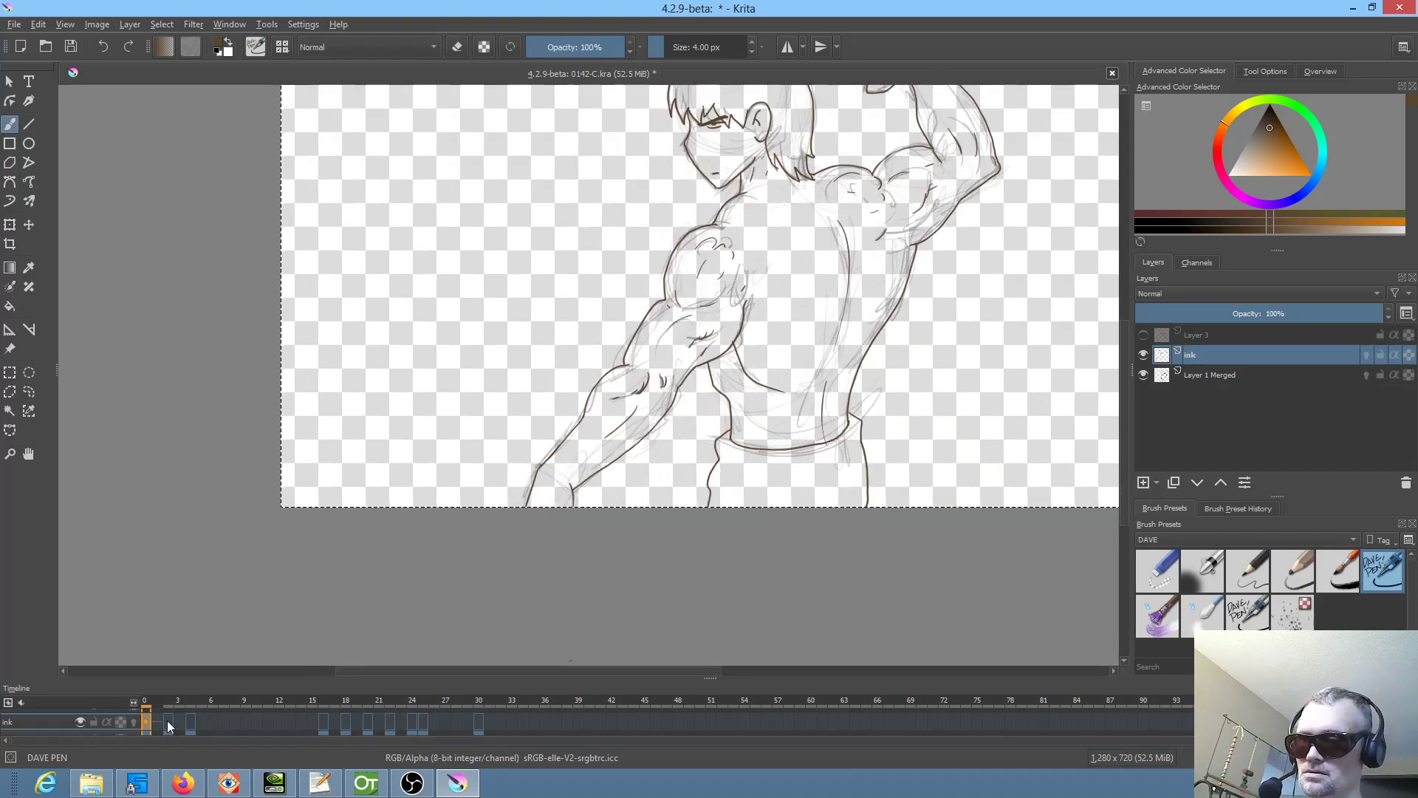
left_click(168, 726)
left_click(150, 725)
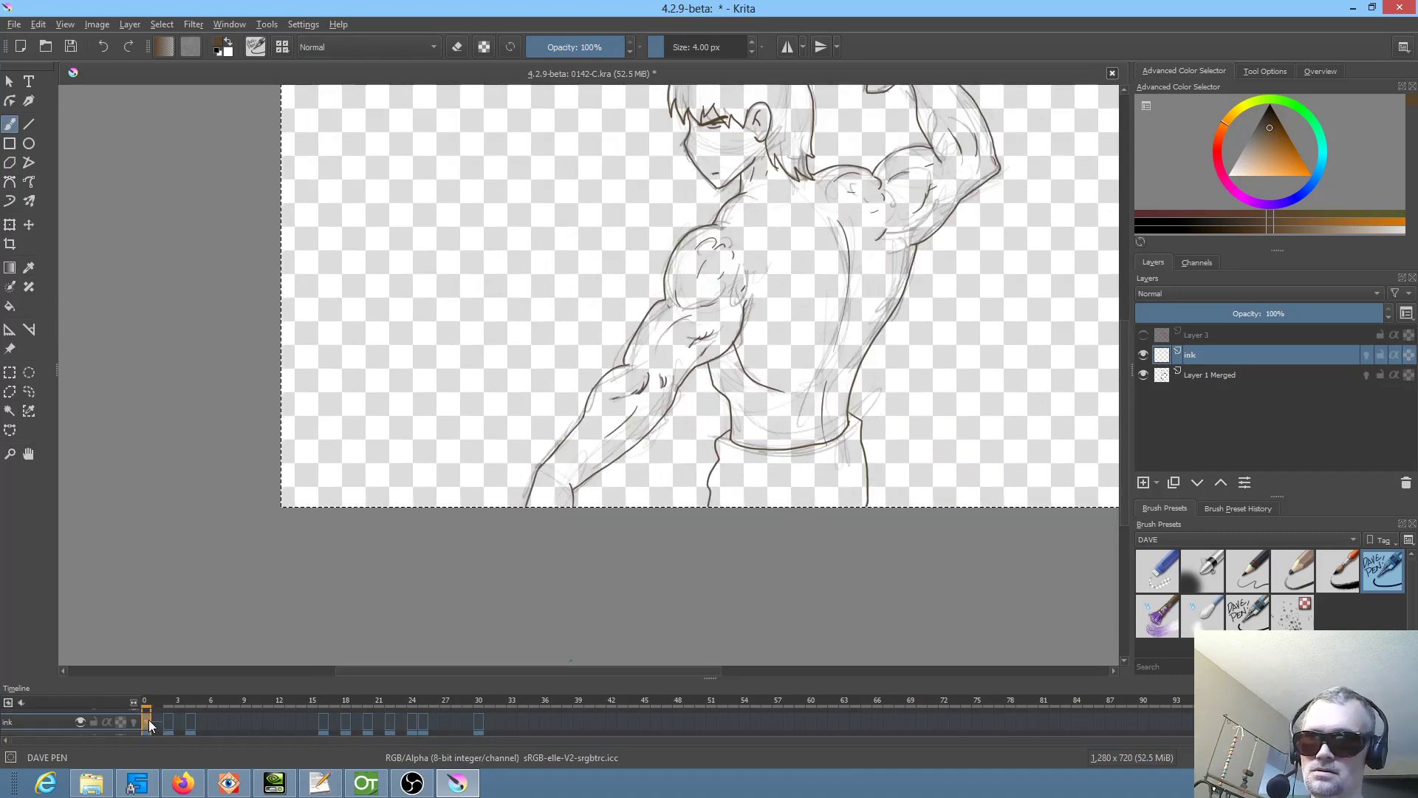
left_click(170, 724)
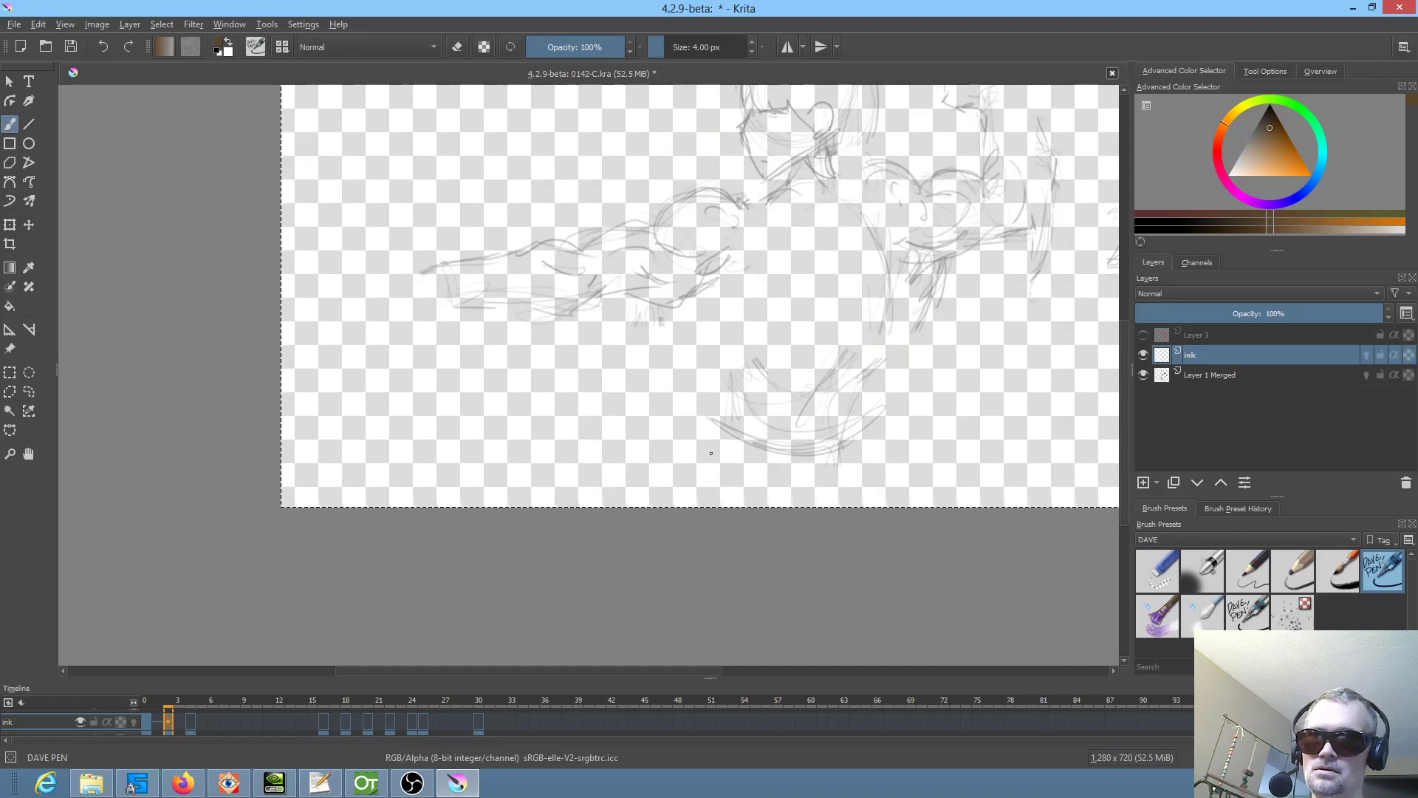
- Copy the inked figure from frame 0 onto frame 2 of the ink layer, enlarging the timeline so all layer rows fit
left_click(149, 727)
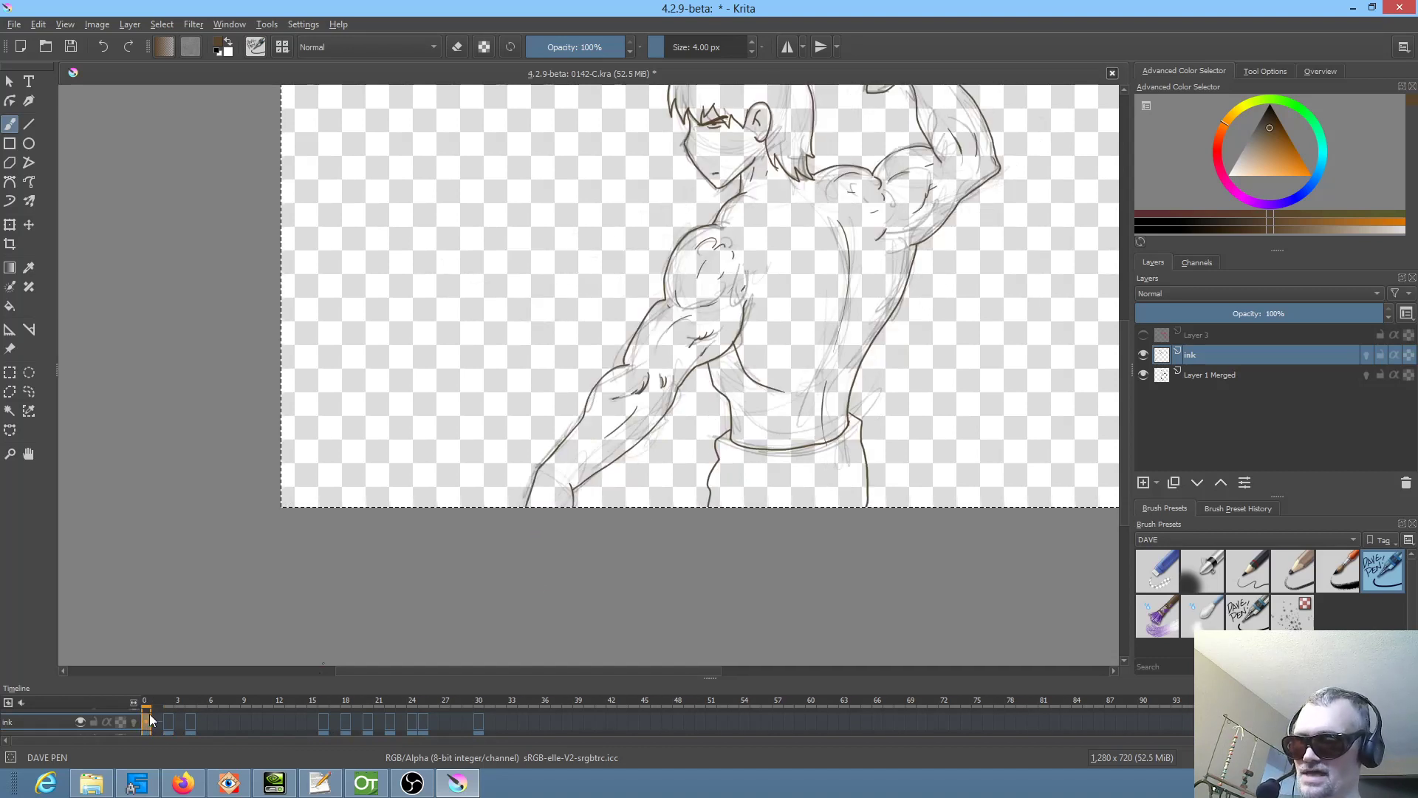
left_click(170, 723)
left_click(148, 725)
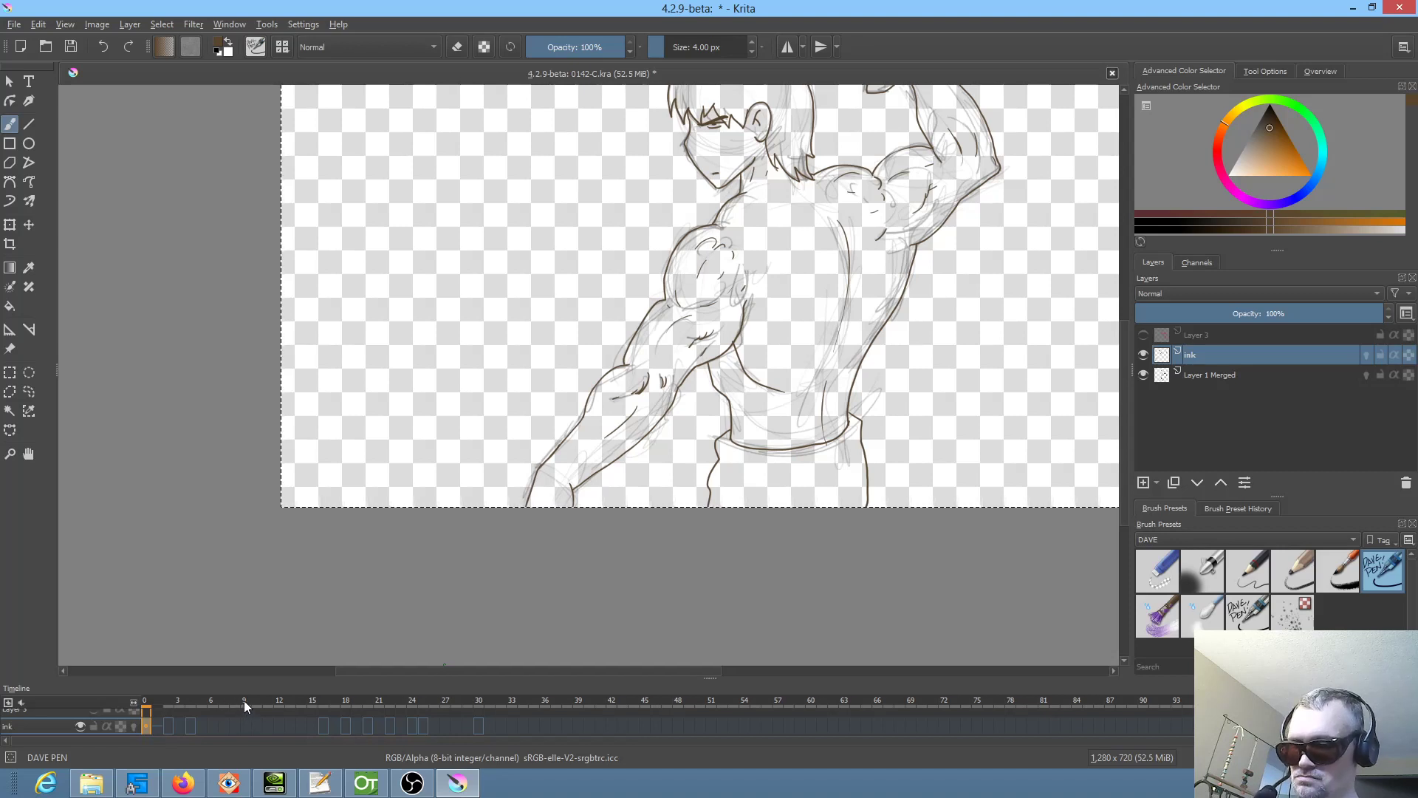
left_click_drag(253, 677, 267, 622)
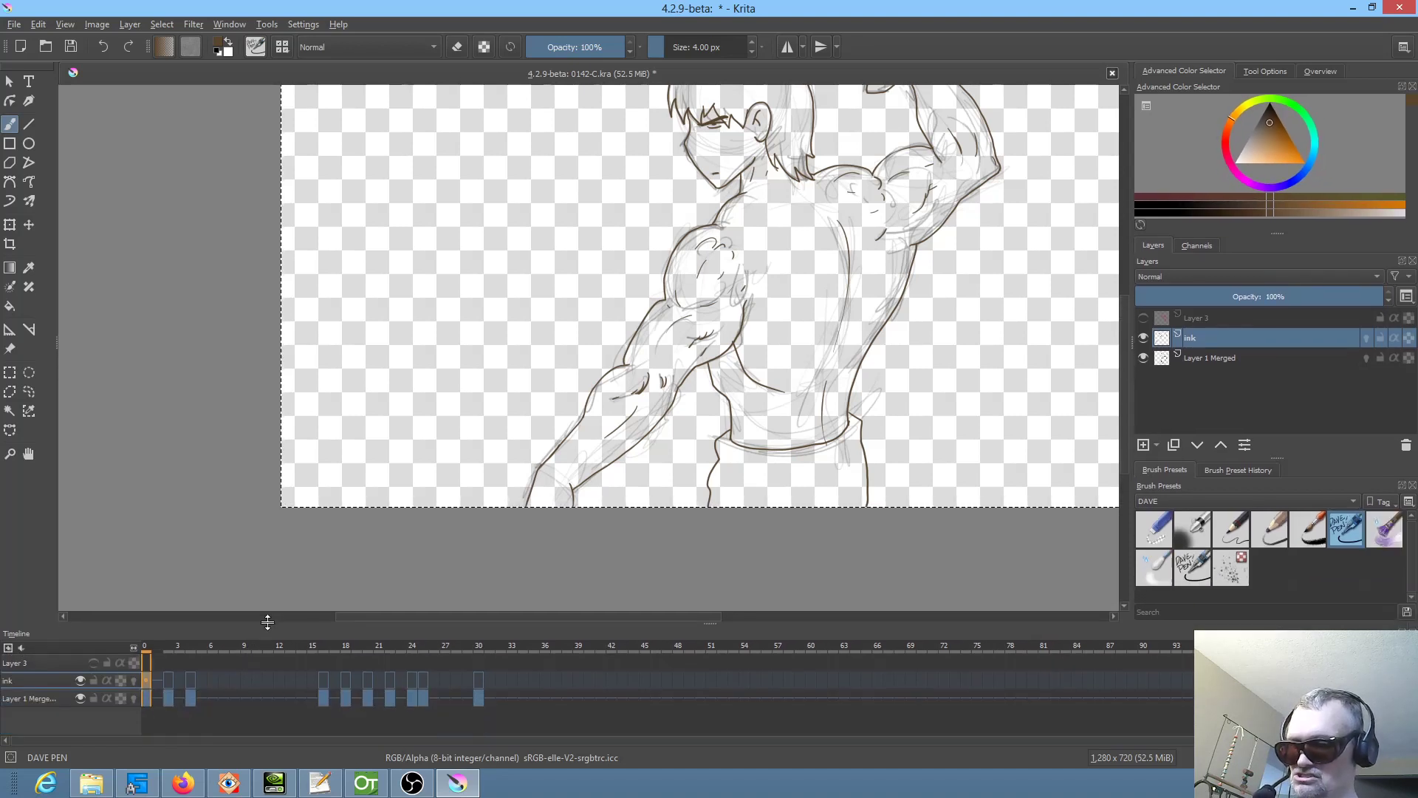
left_click(168, 681)
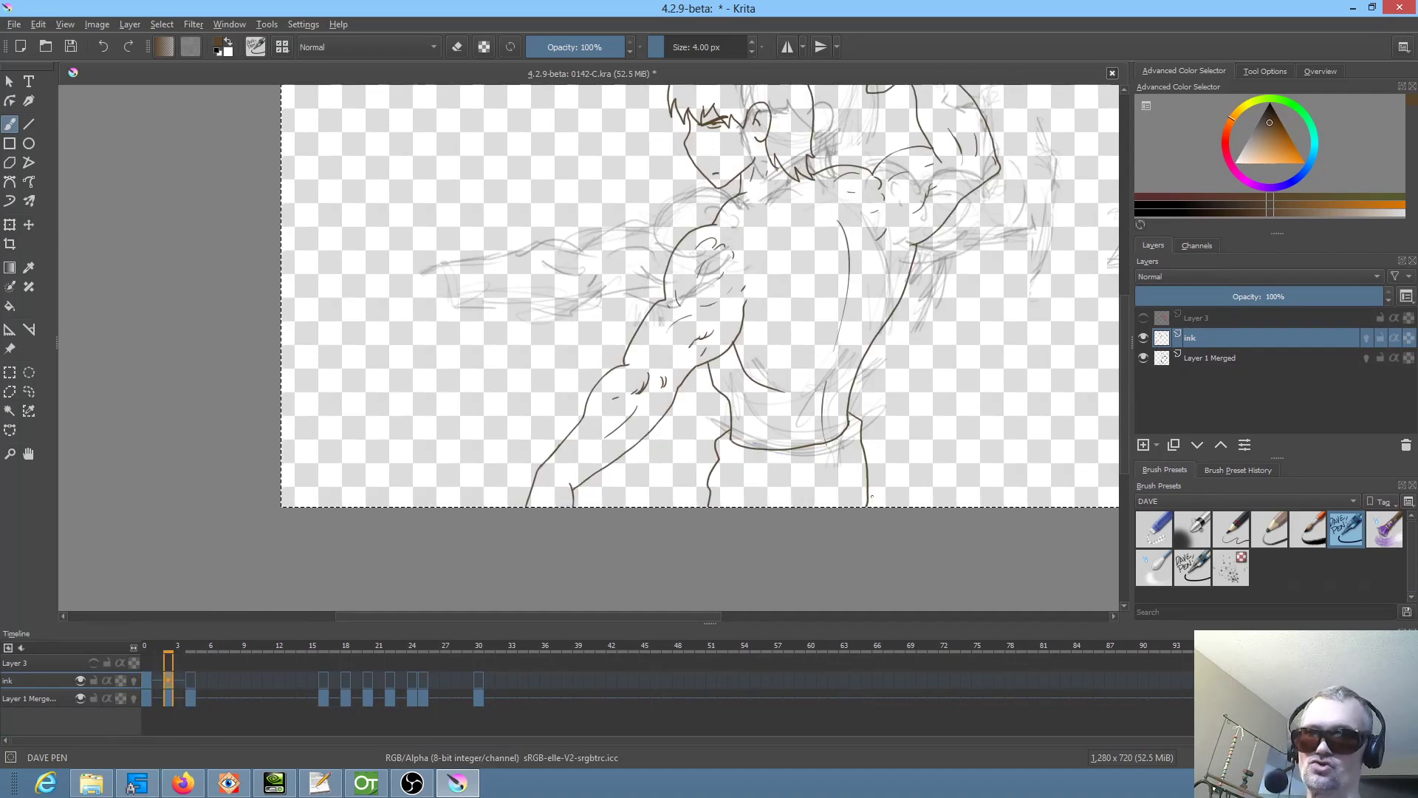
- Set the transform pivot at the centre of the waistband and rotate the whole copied ink figure clockwise to fit the frame 2 sketch
left_click_drag(1034, 296, 907, 383)
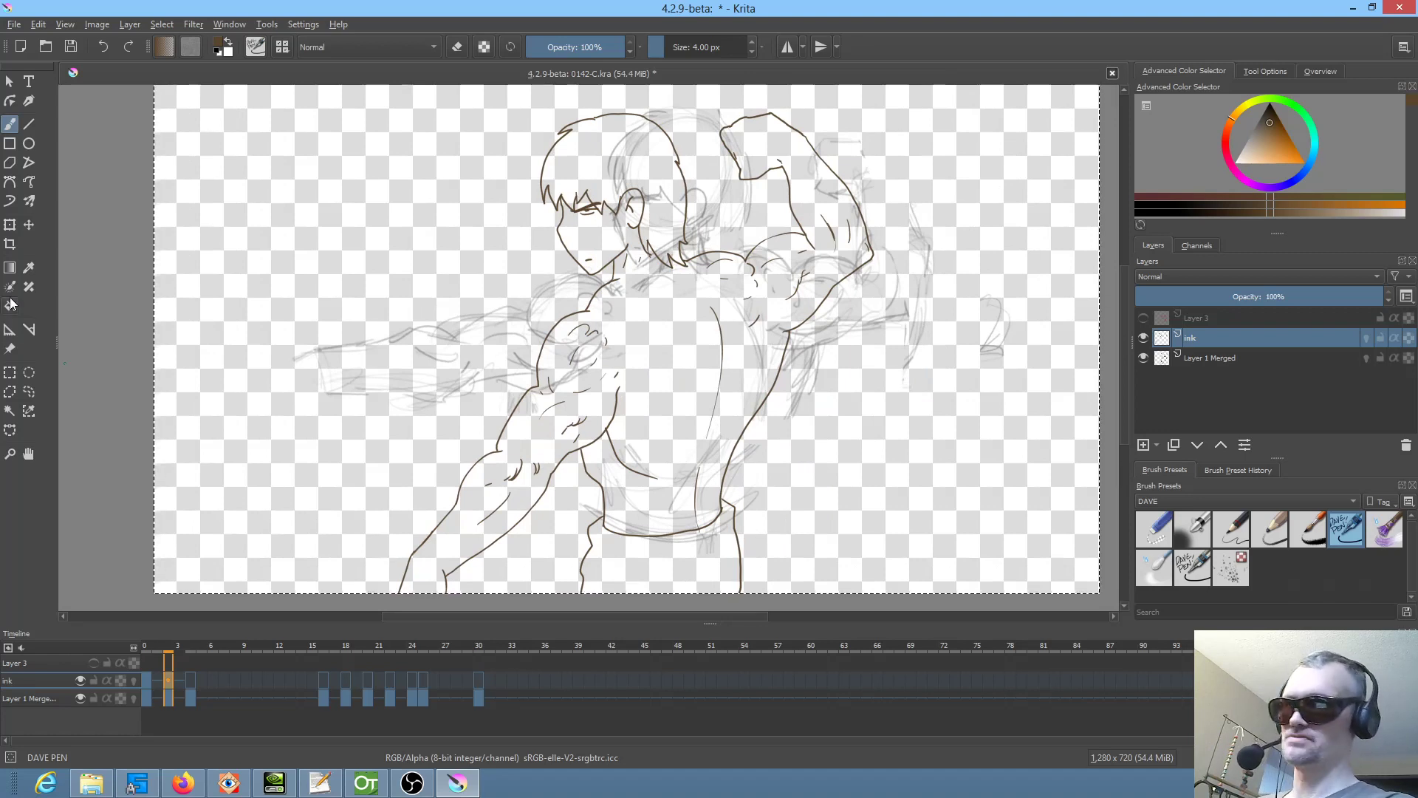
left_click(10, 225)
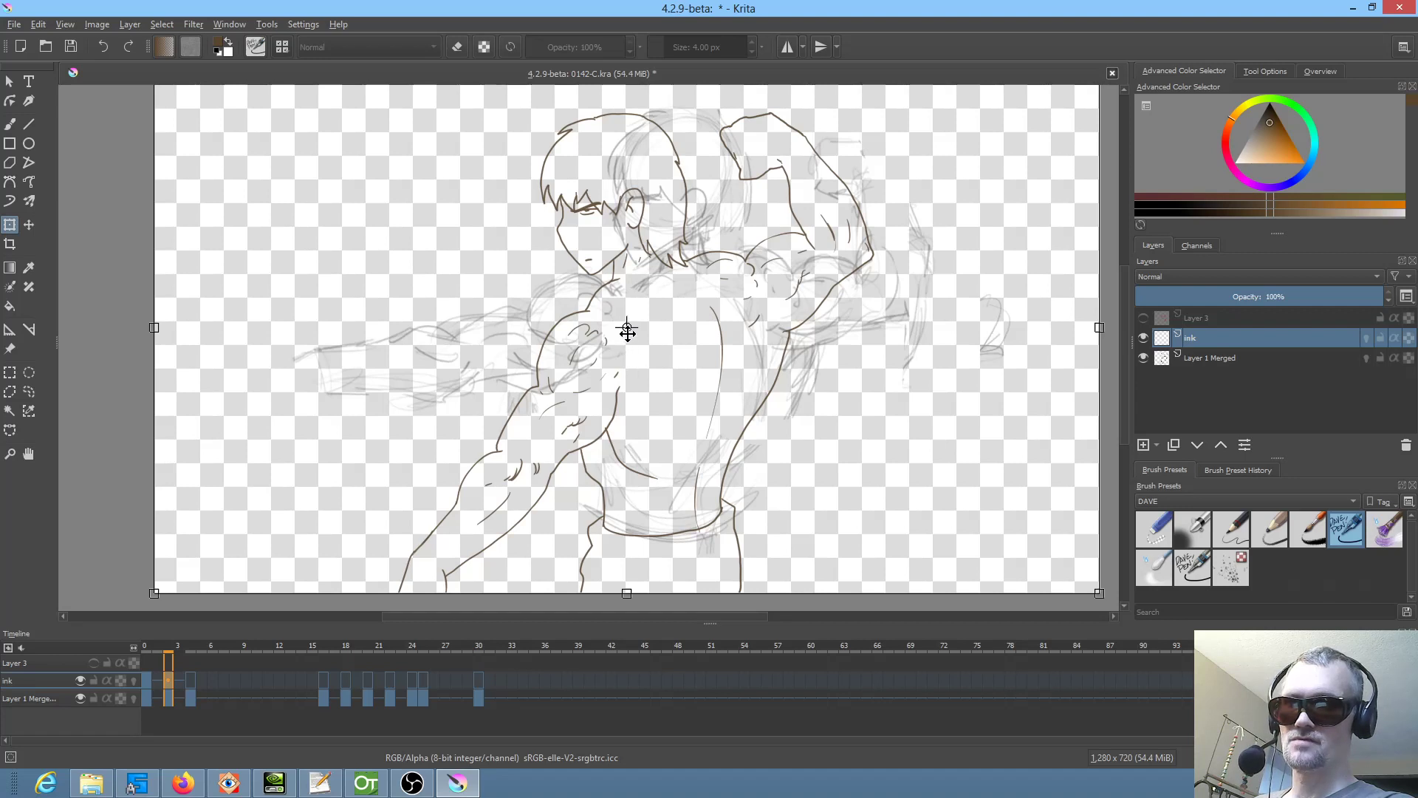
key("Escape")
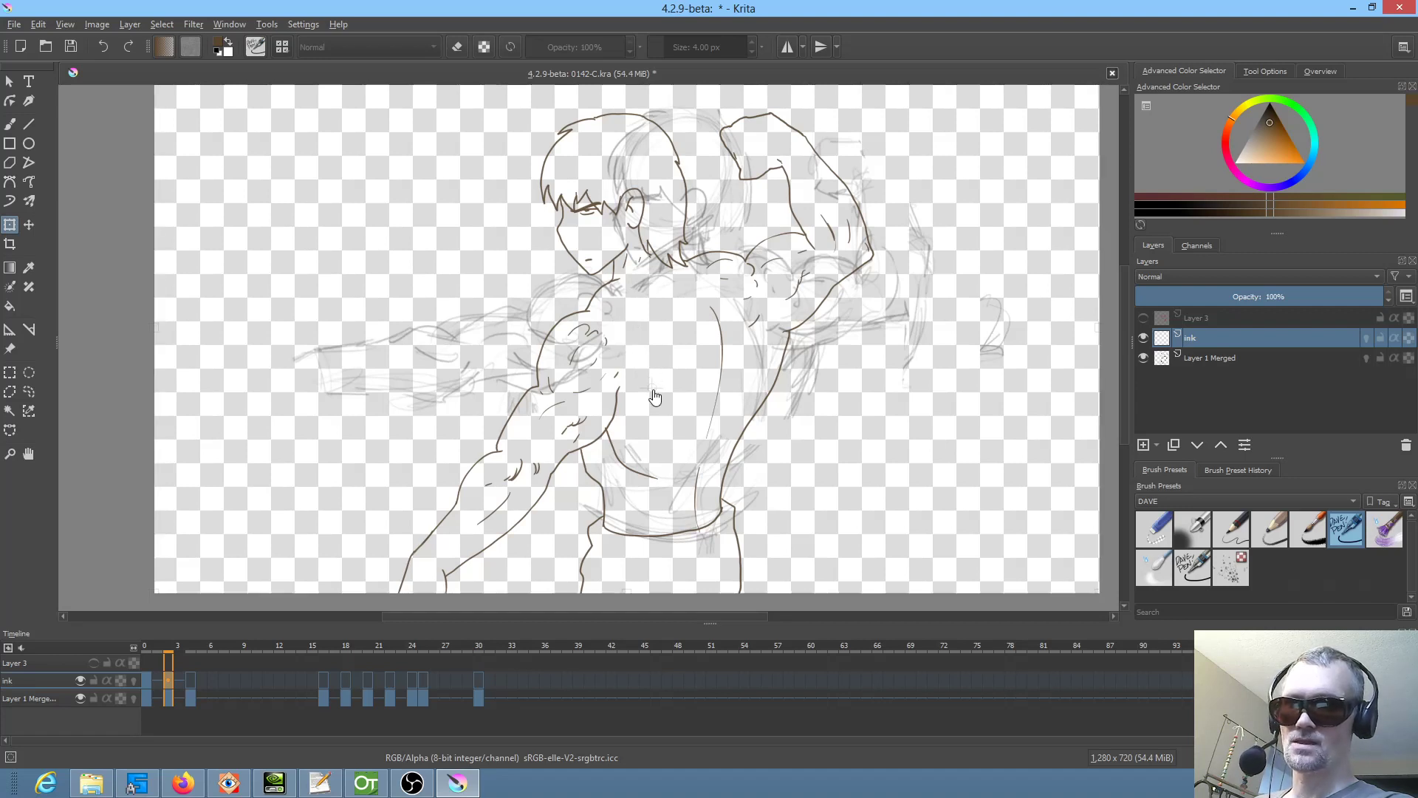
left_click(666, 540)
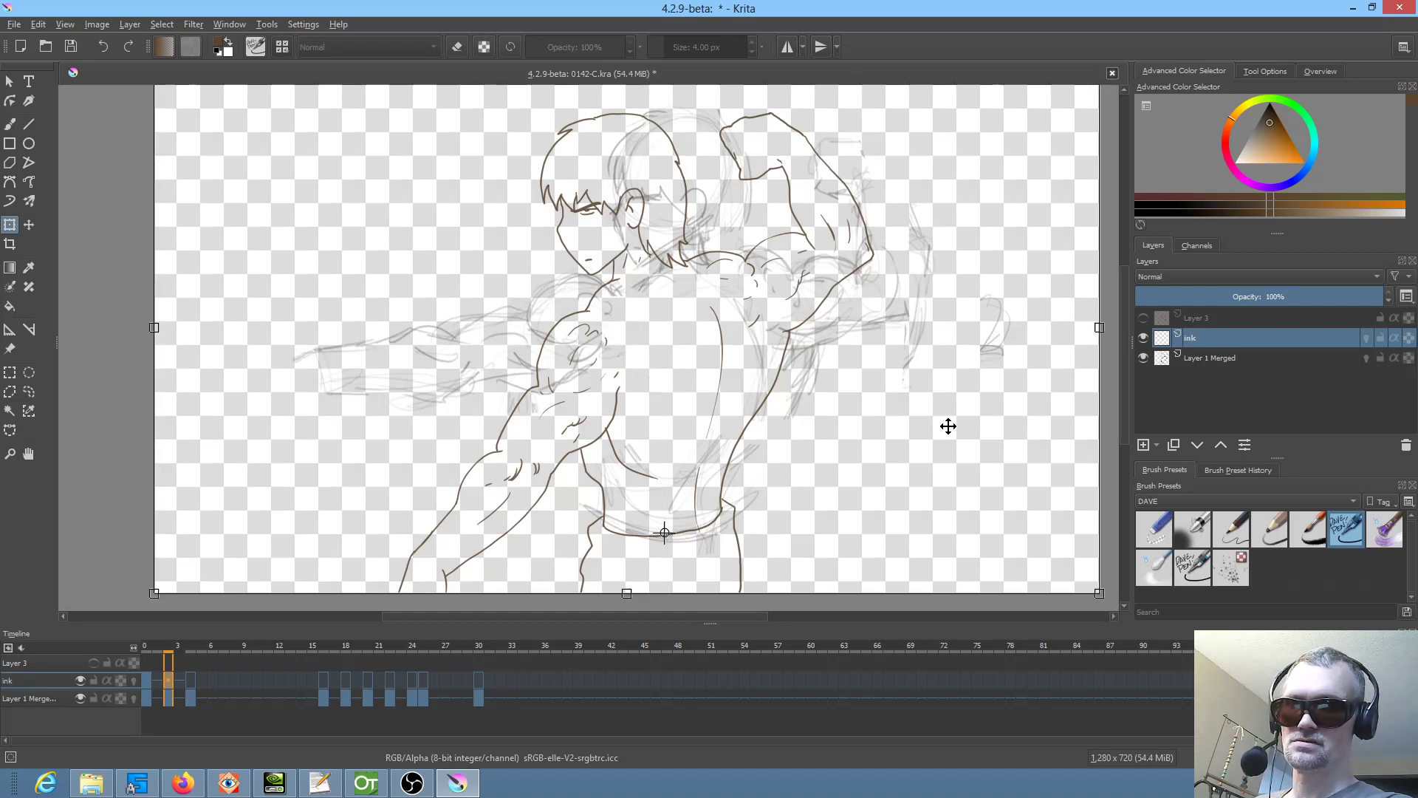
key("Return")
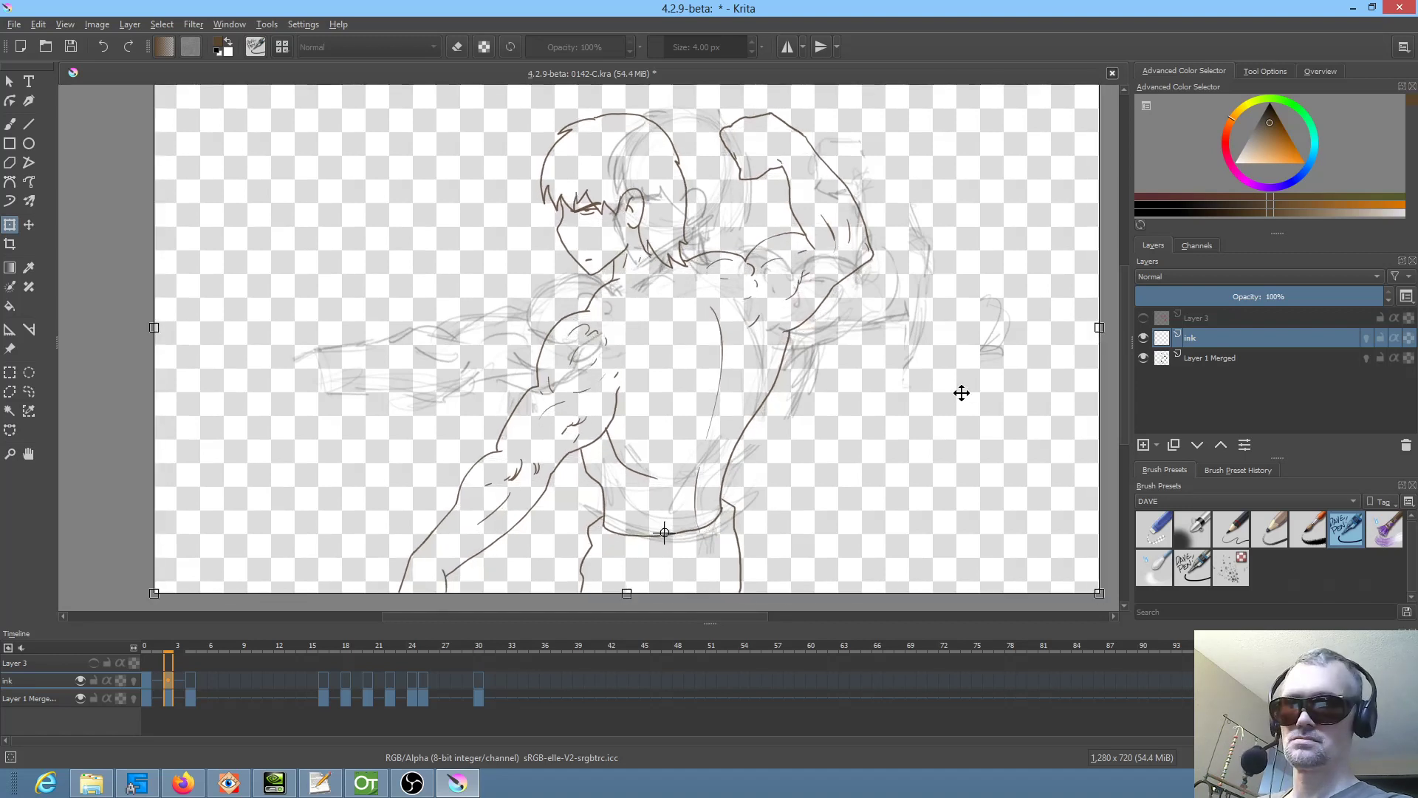
scroll(949, 316, "down", 2)
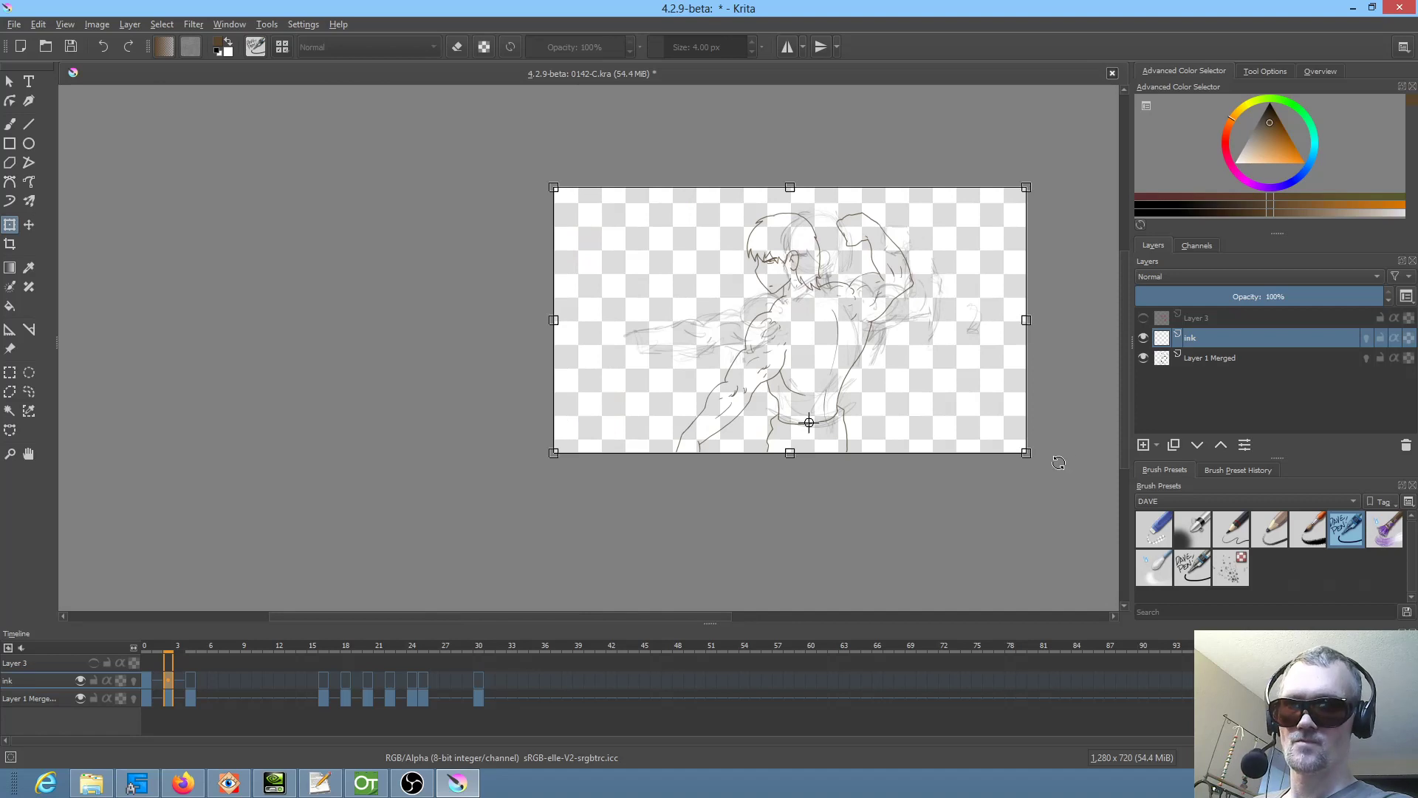
scroll(1059, 463, "up", 3)
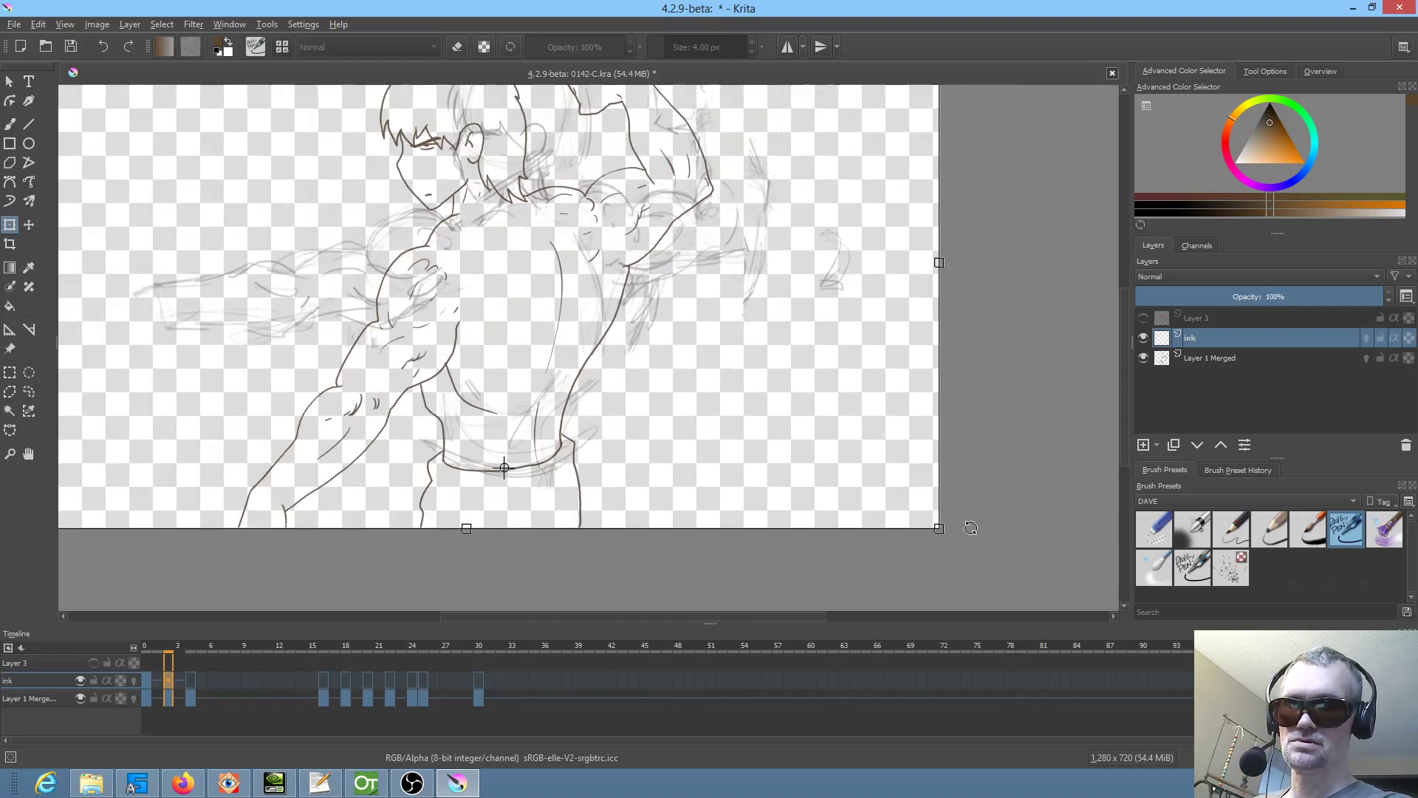
left_click_drag(971, 528, 974, 619)
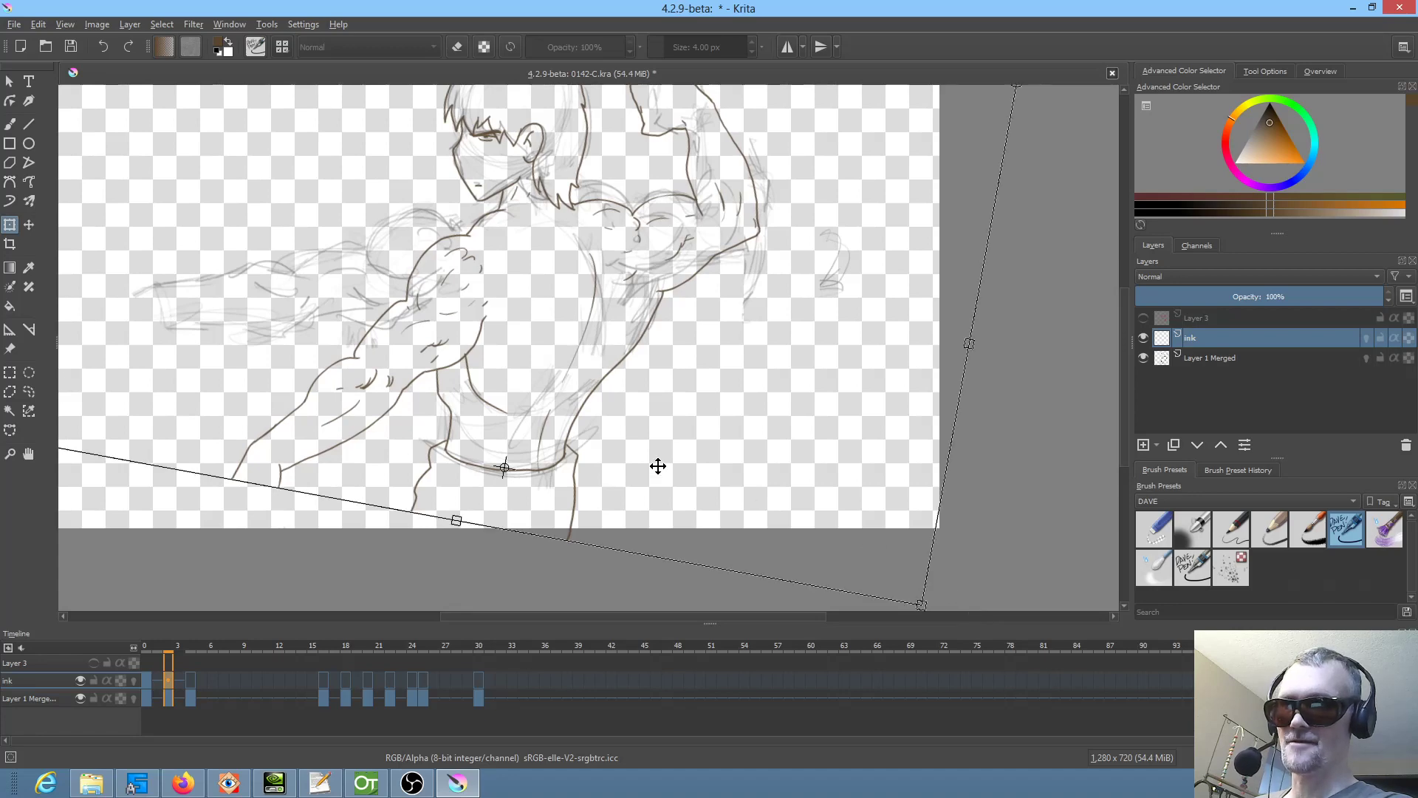
left_click_drag(611, 434, 823, 459)
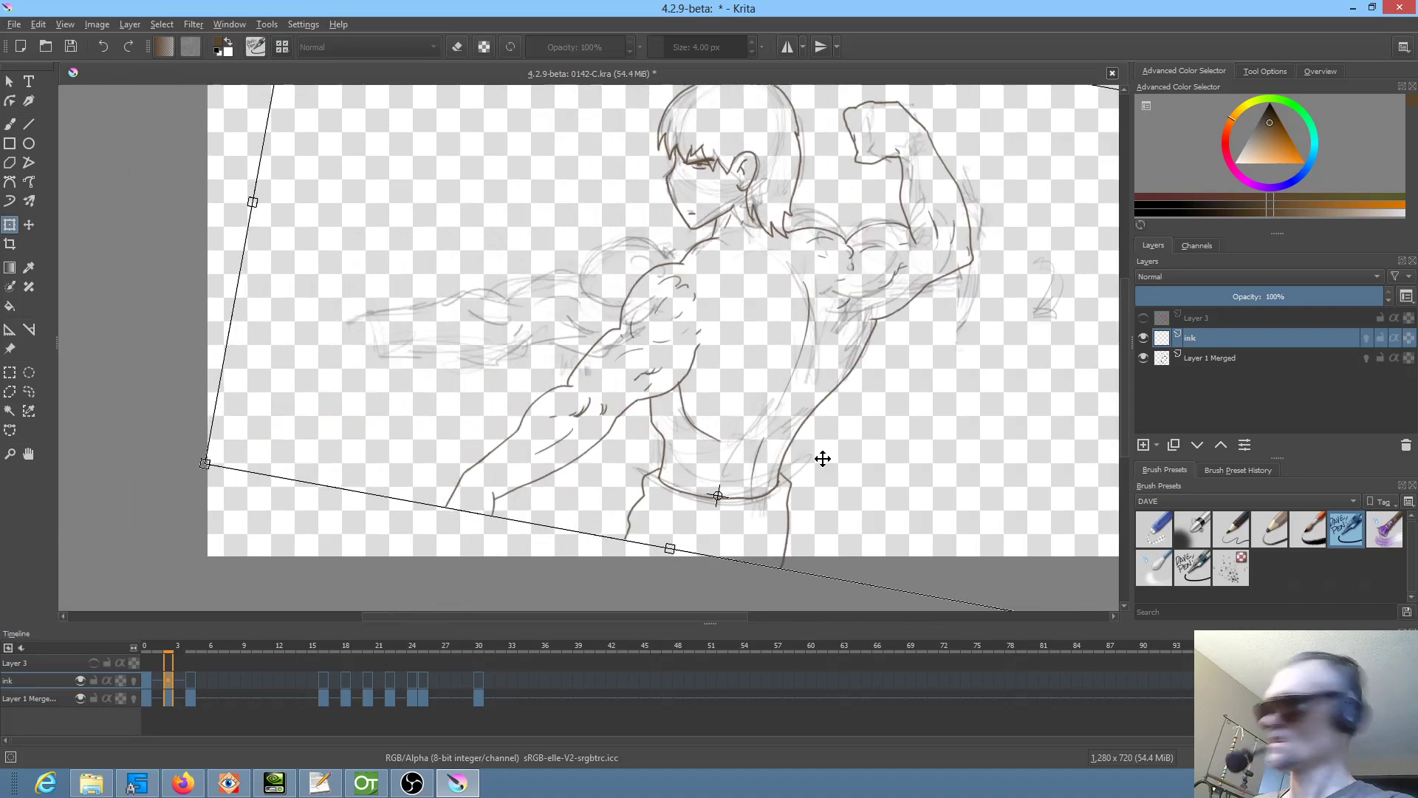
- Apply the rotation, switch to outline selection and clear the whole-figure selection
key("l")
mouse_move(626, 424)
left_mouse_down()
mouse_move(723, 371)
mouse_move(731, 327)
mouse_move(704, 281)
mouse_move(657, 263)
mouse_move(380, 501)
mouse_move(475, 580)
mouse_move(621, 447)
mouse_move(619, 432)
left_mouse_up()
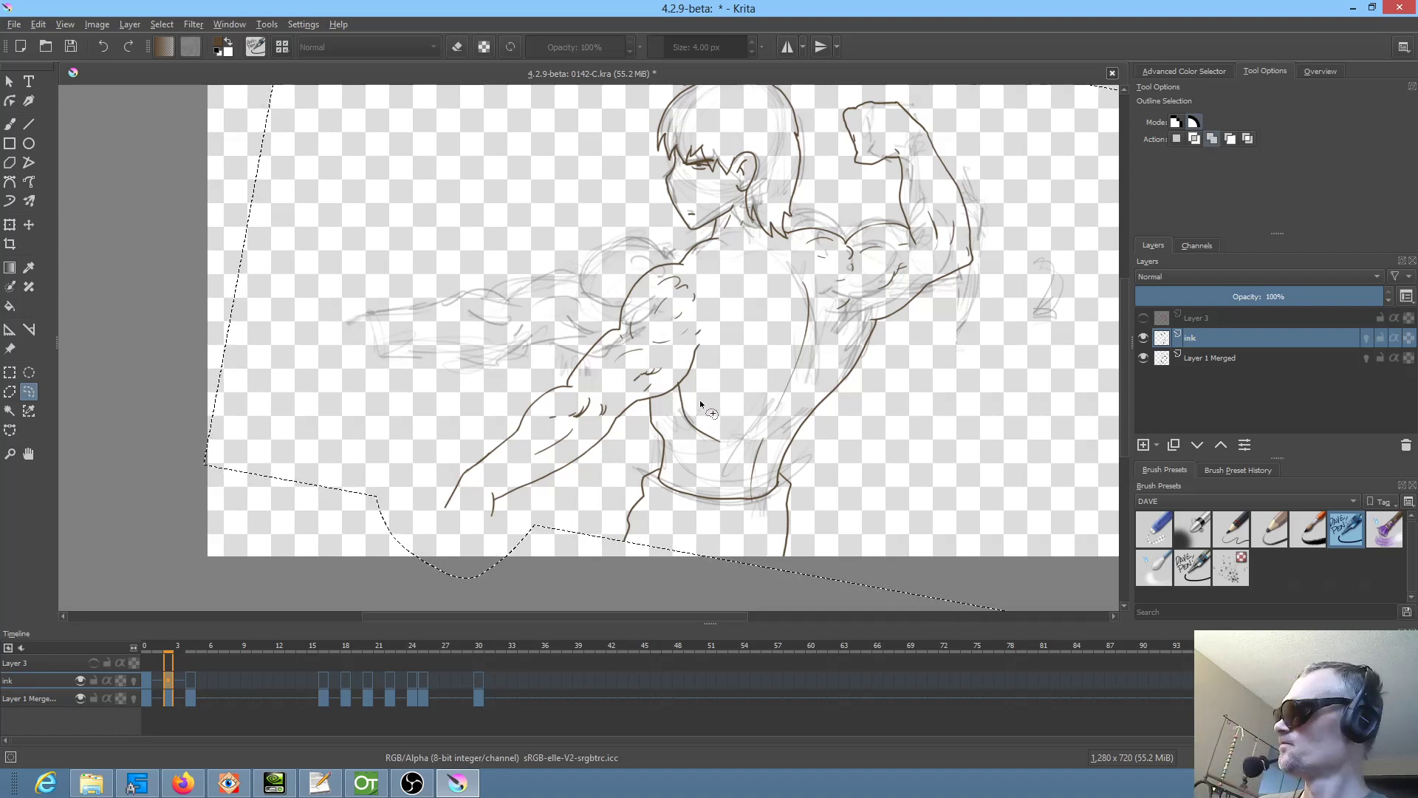
key("ctrl+shift+a")
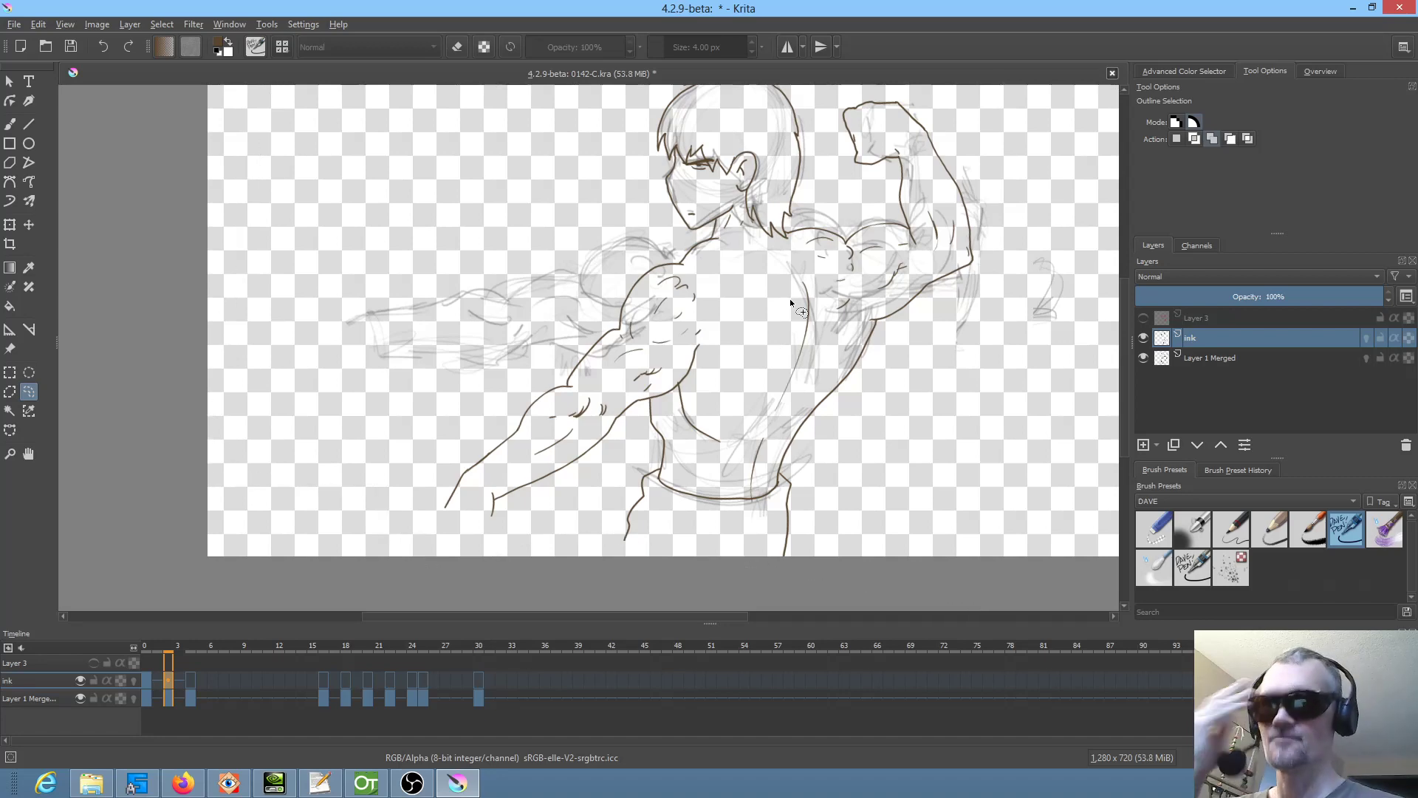
- Outline a freehand selection around the lowered arm from the shoulder to the wrist in canvas-only view
key("Tab")
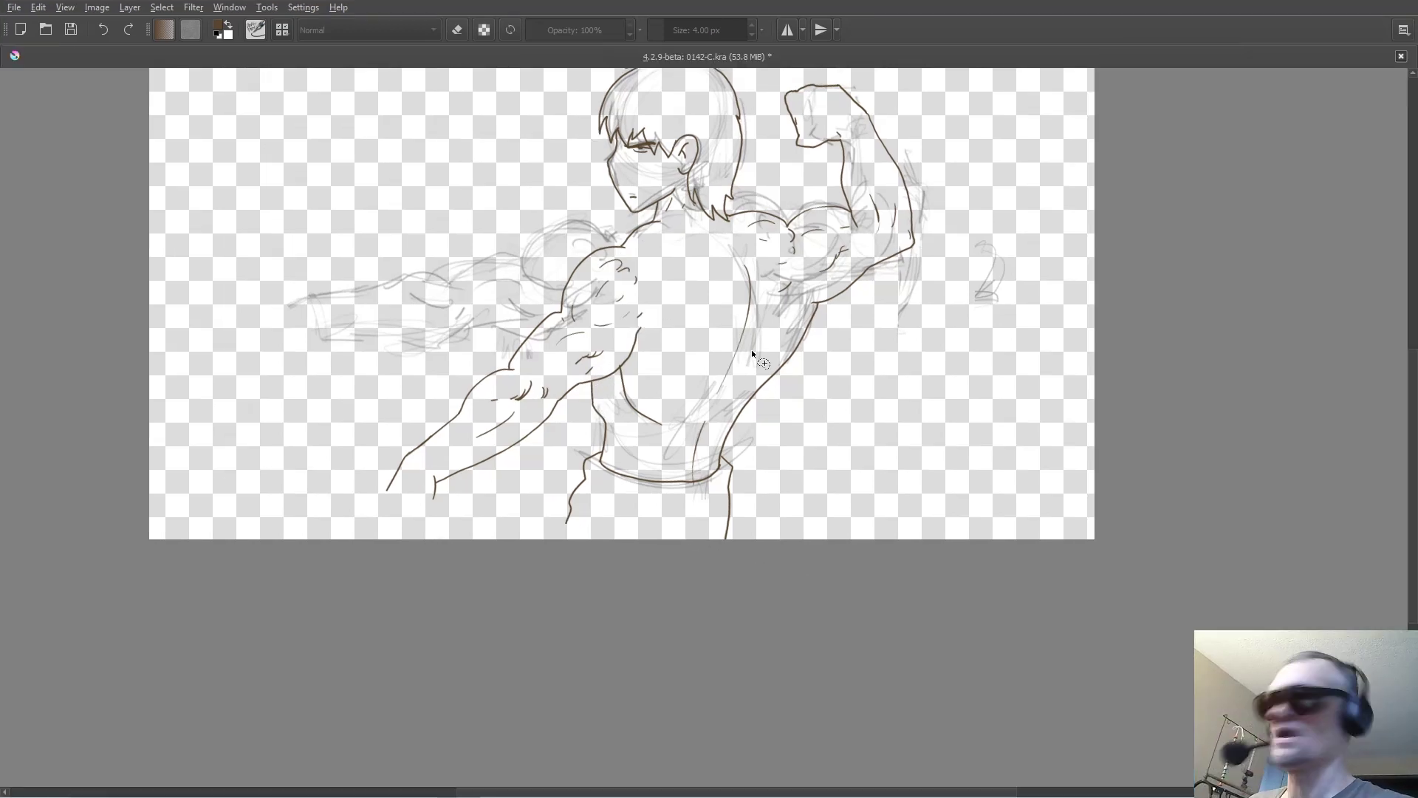
scroll(662, 401, "up", 4)
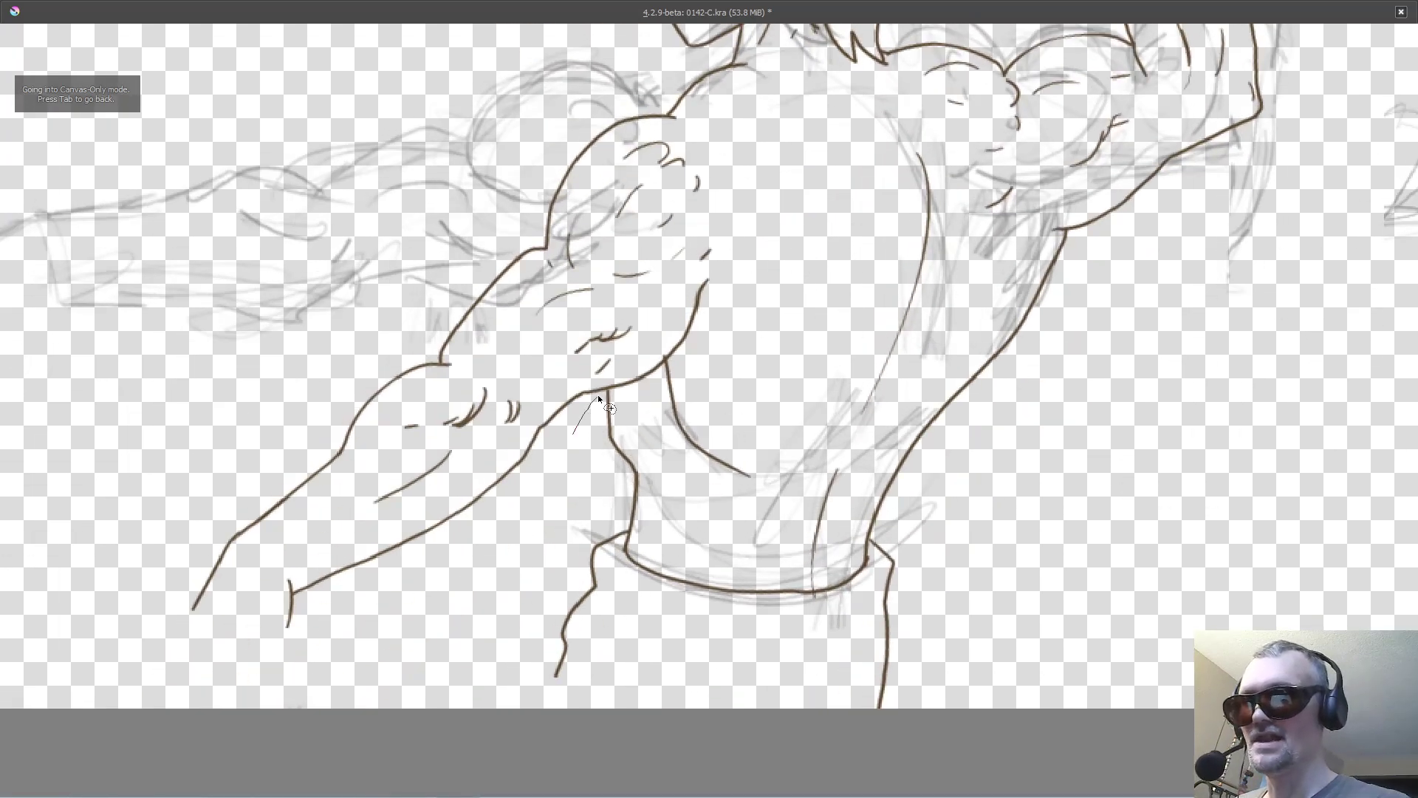
left_click_drag(614, 387, 655, 384)
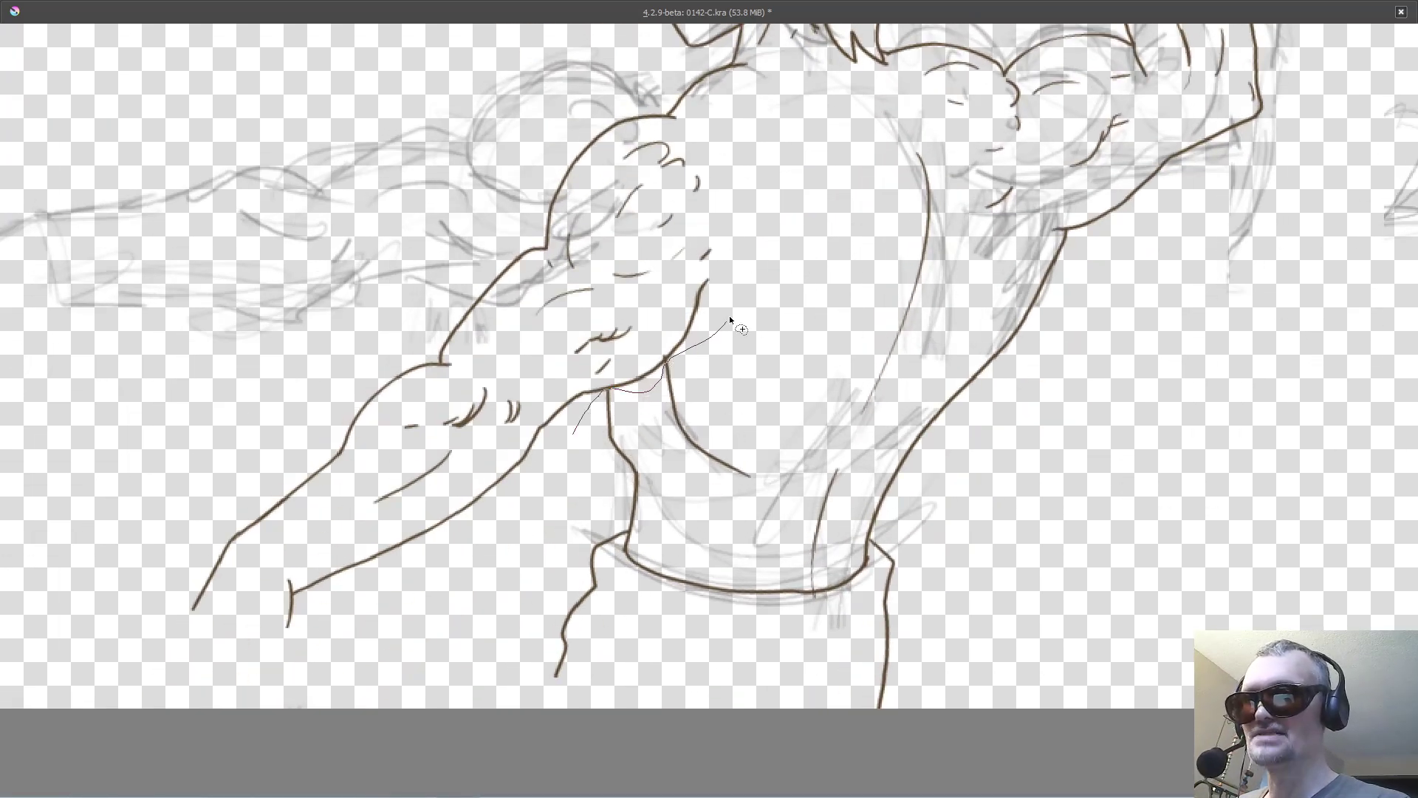
mouse_move(730, 320)
left_mouse_down()
mouse_move(723, 152)
mouse_move(650, 109)
mouse_move(493, 145)
mouse_move(267, 381)
mouse_move(129, 556)
mouse_move(220, 675)
mouse_move(349, 657)
mouse_move(487, 551)
mouse_move(587, 461)
left_mouse_up()
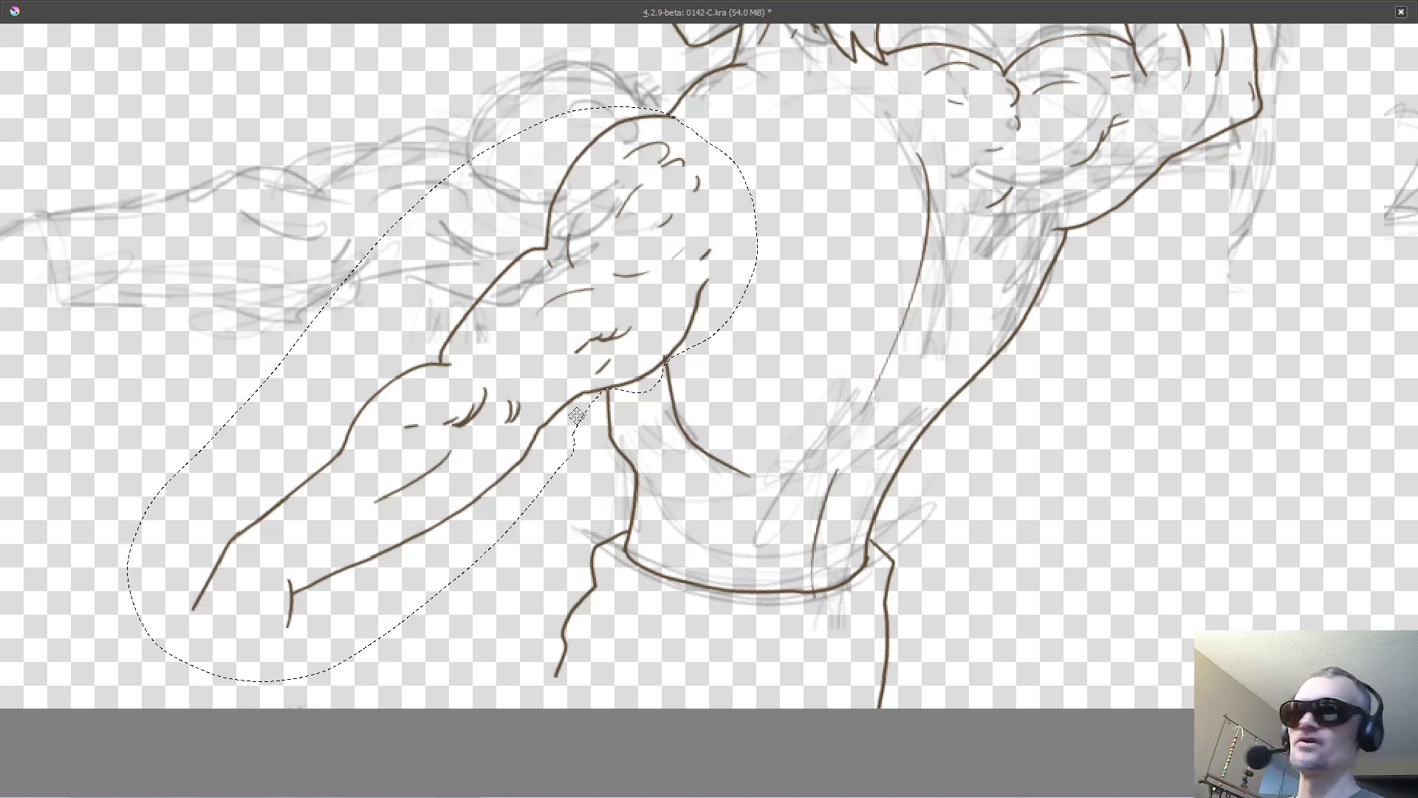
scroll(579, 433, "down", 2)
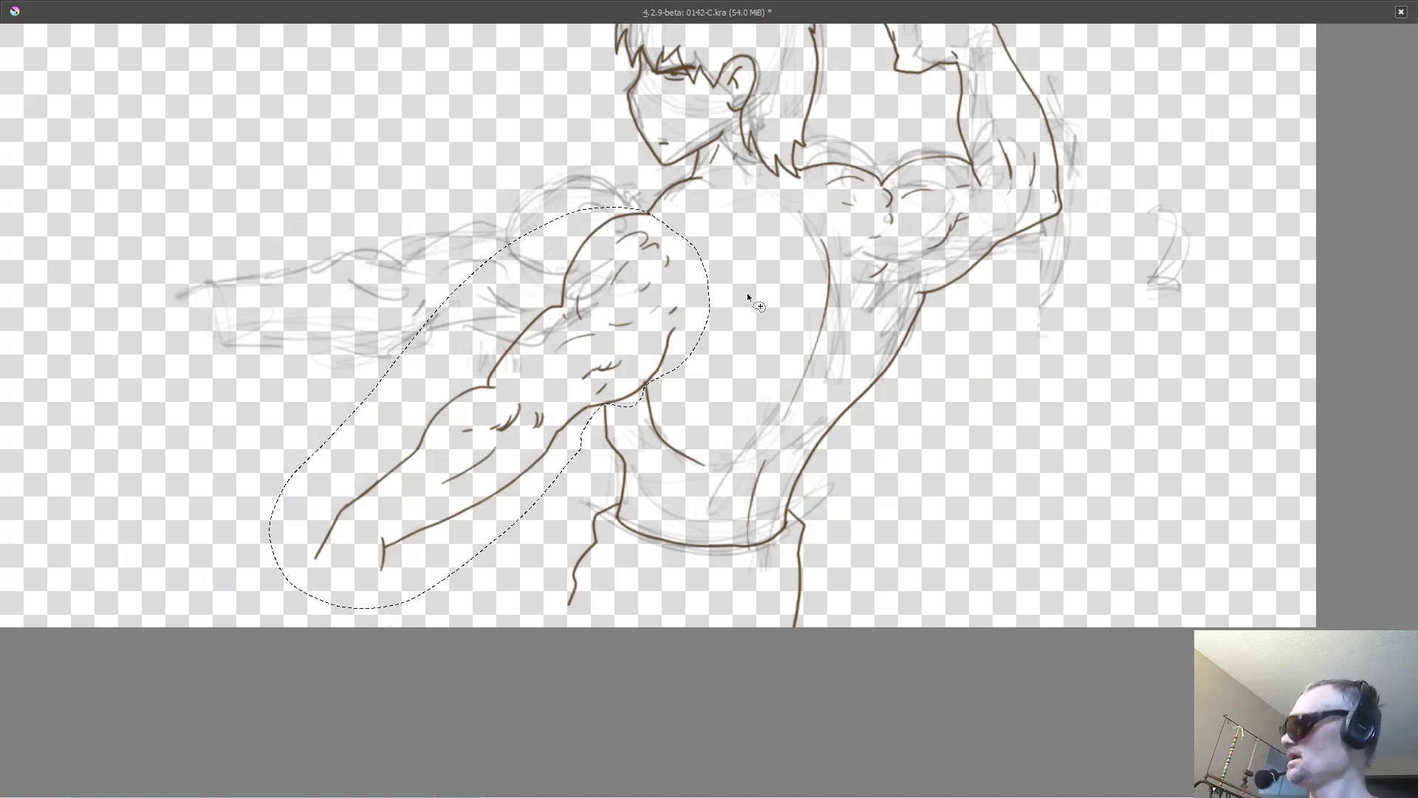
key("Tab")
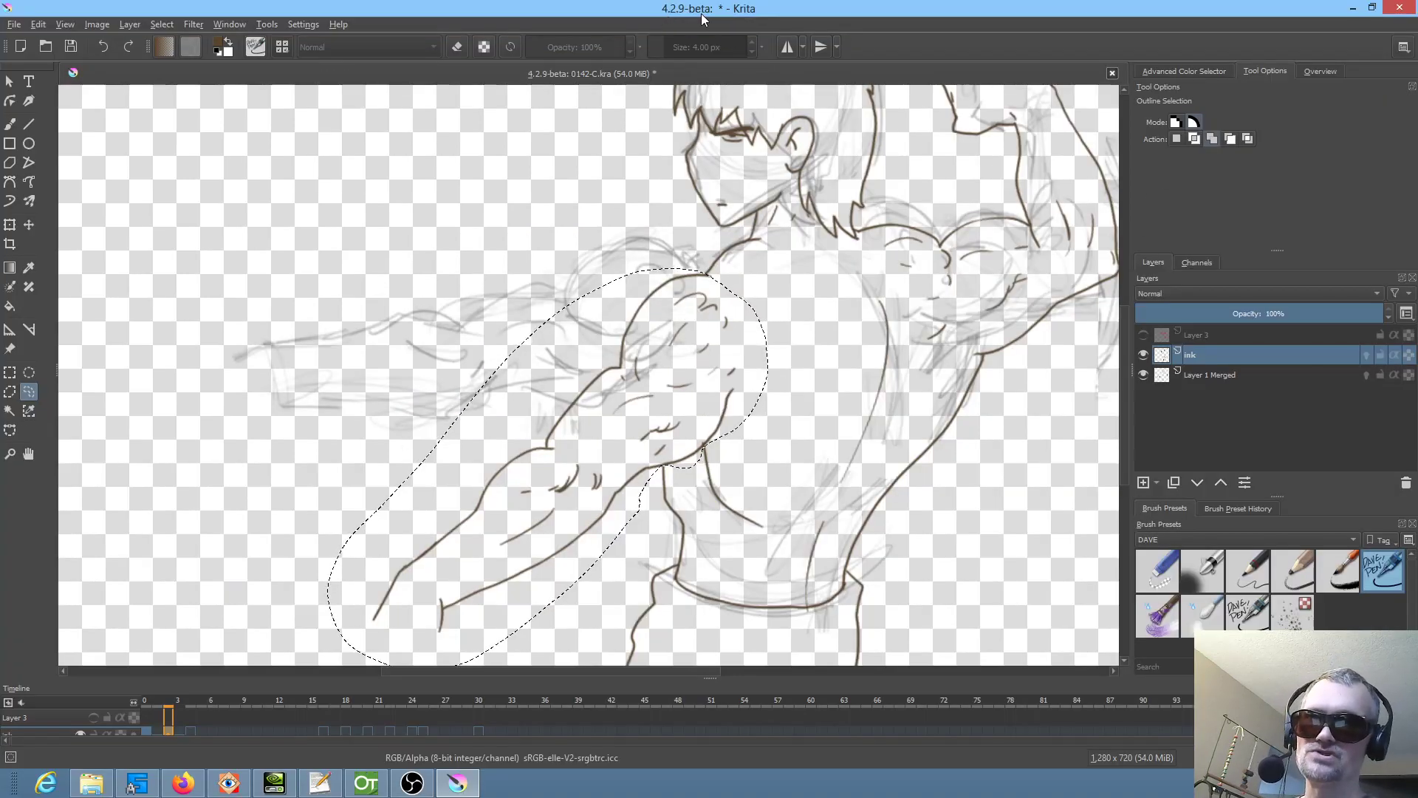
left_click(1176, 140)
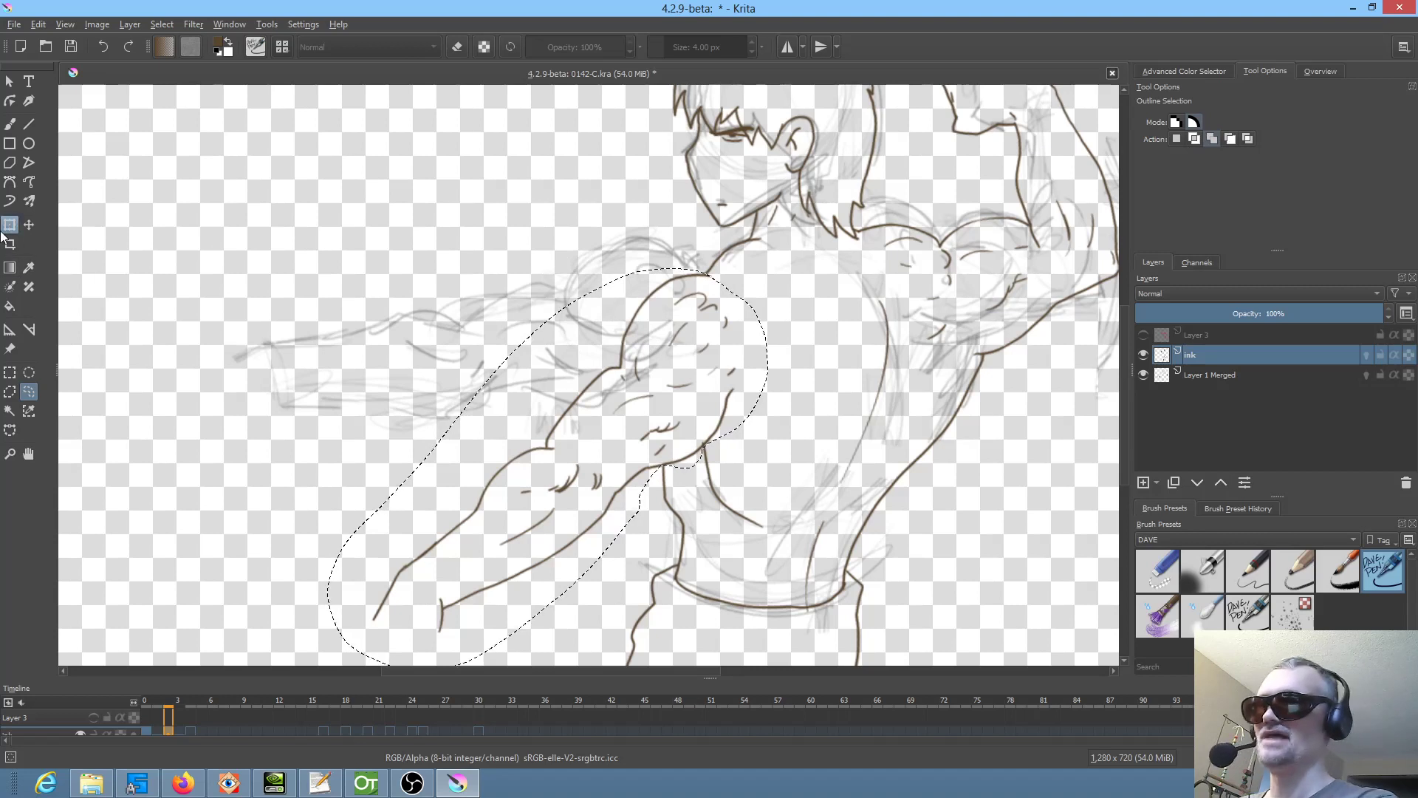
- Rotate the selected arm clockwise about the shoulder until it lies over the sketched outstretched arm, and save the document
left_click(10, 226)
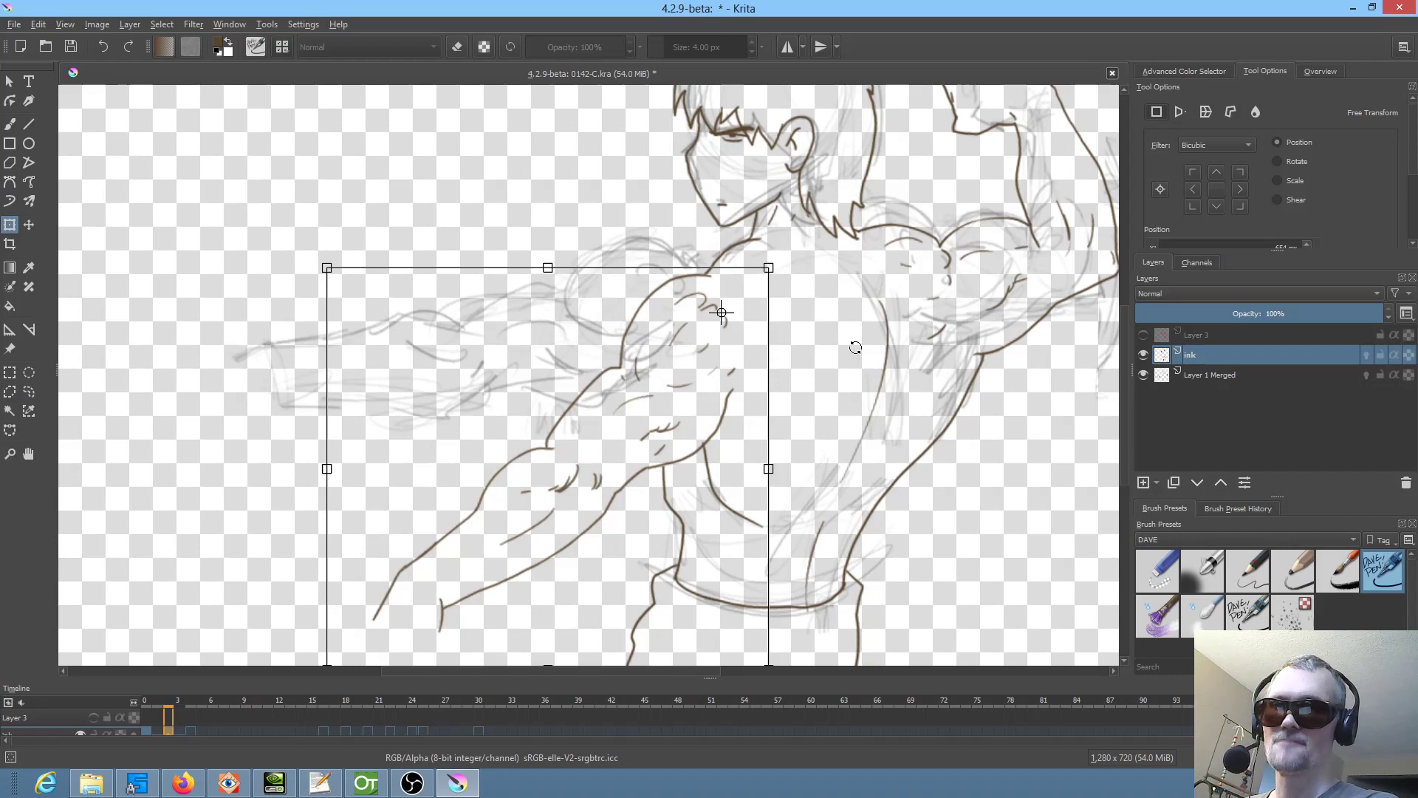
mouse_move(856, 347)
left_mouse_down()
mouse_move(769, 415)
mouse_move(800, 411)
left_mouse_up()
left_click_drag(650, 377, 627, 376)
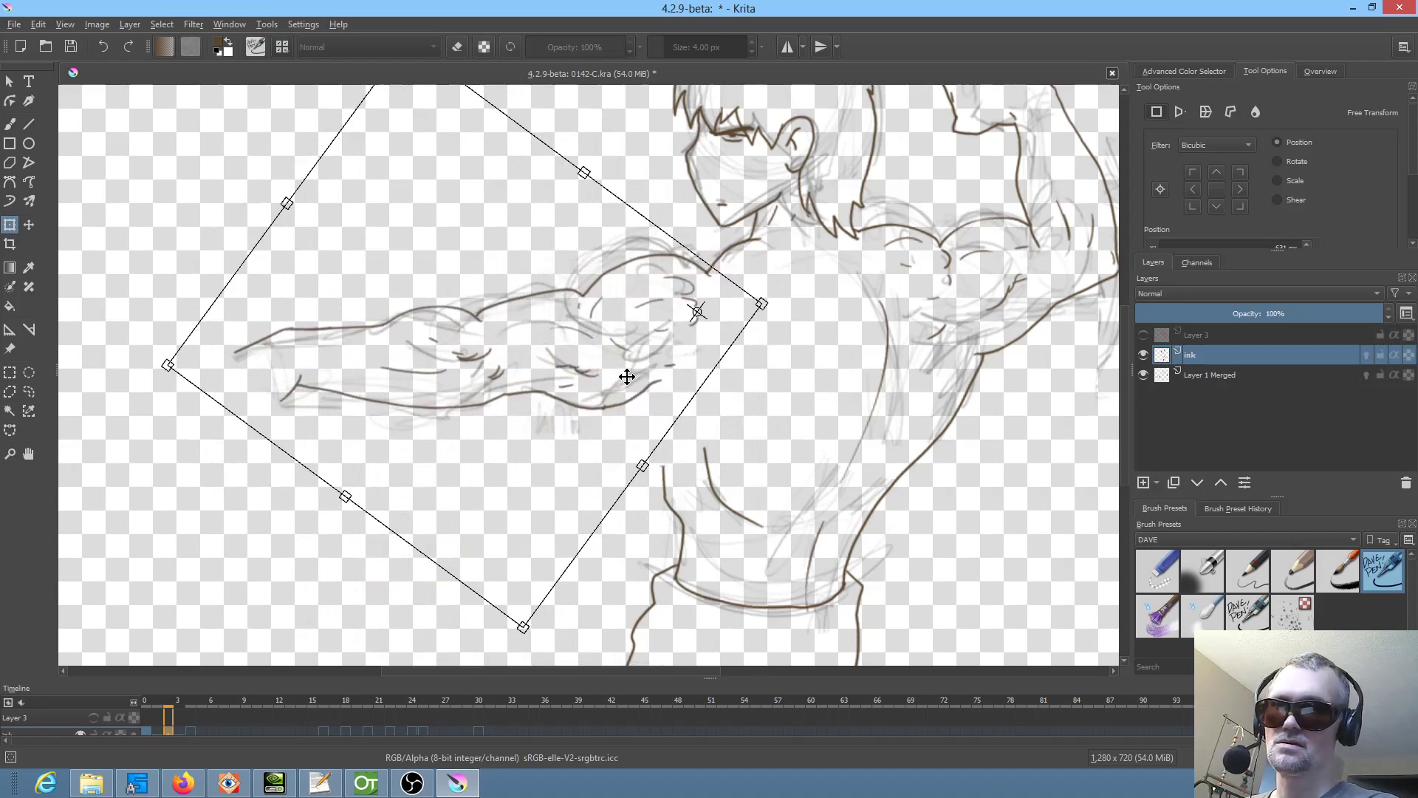
left_click(71, 47)
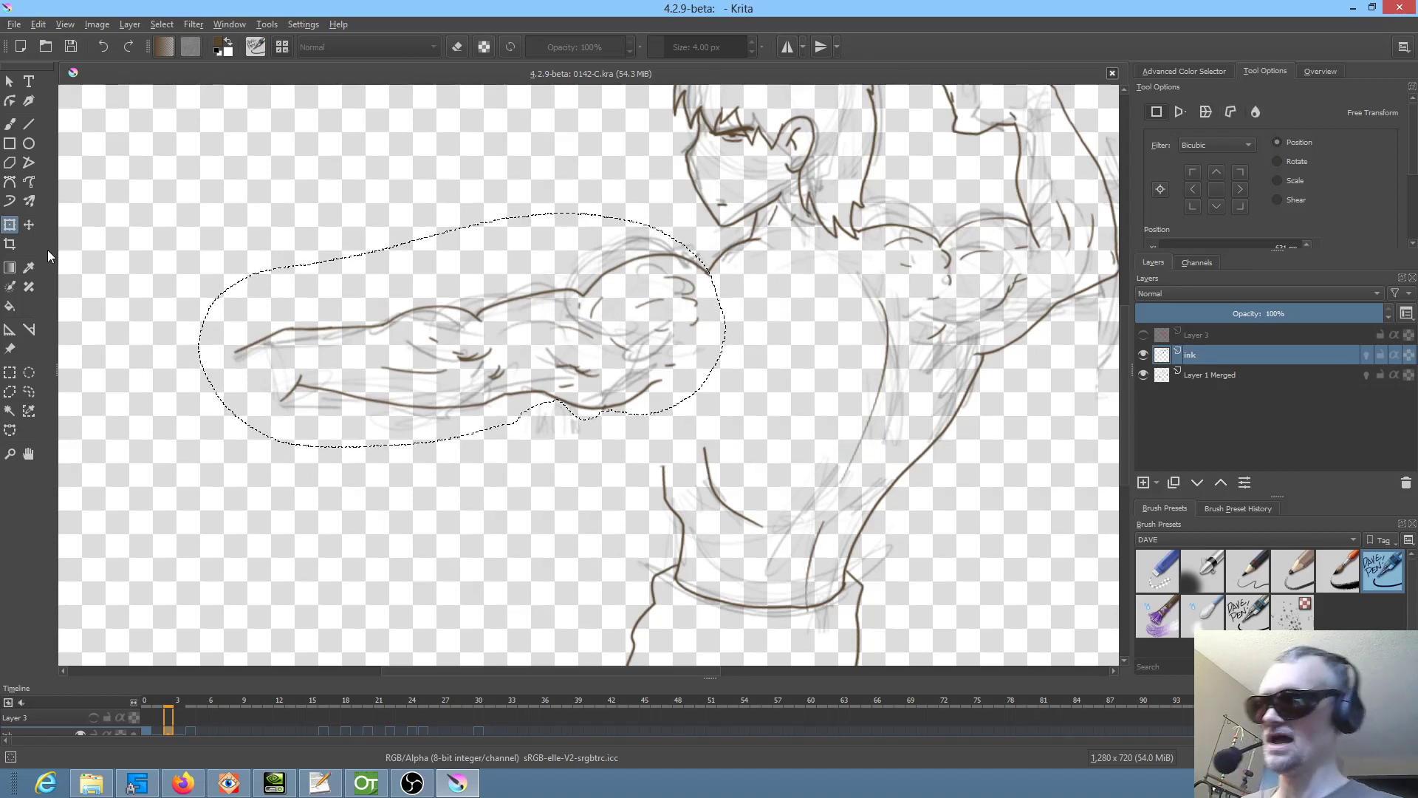
- Assign + as the custom keyboard shortcut for the action Selection Mode: Add in the program's configuration
left_click(28, 392)
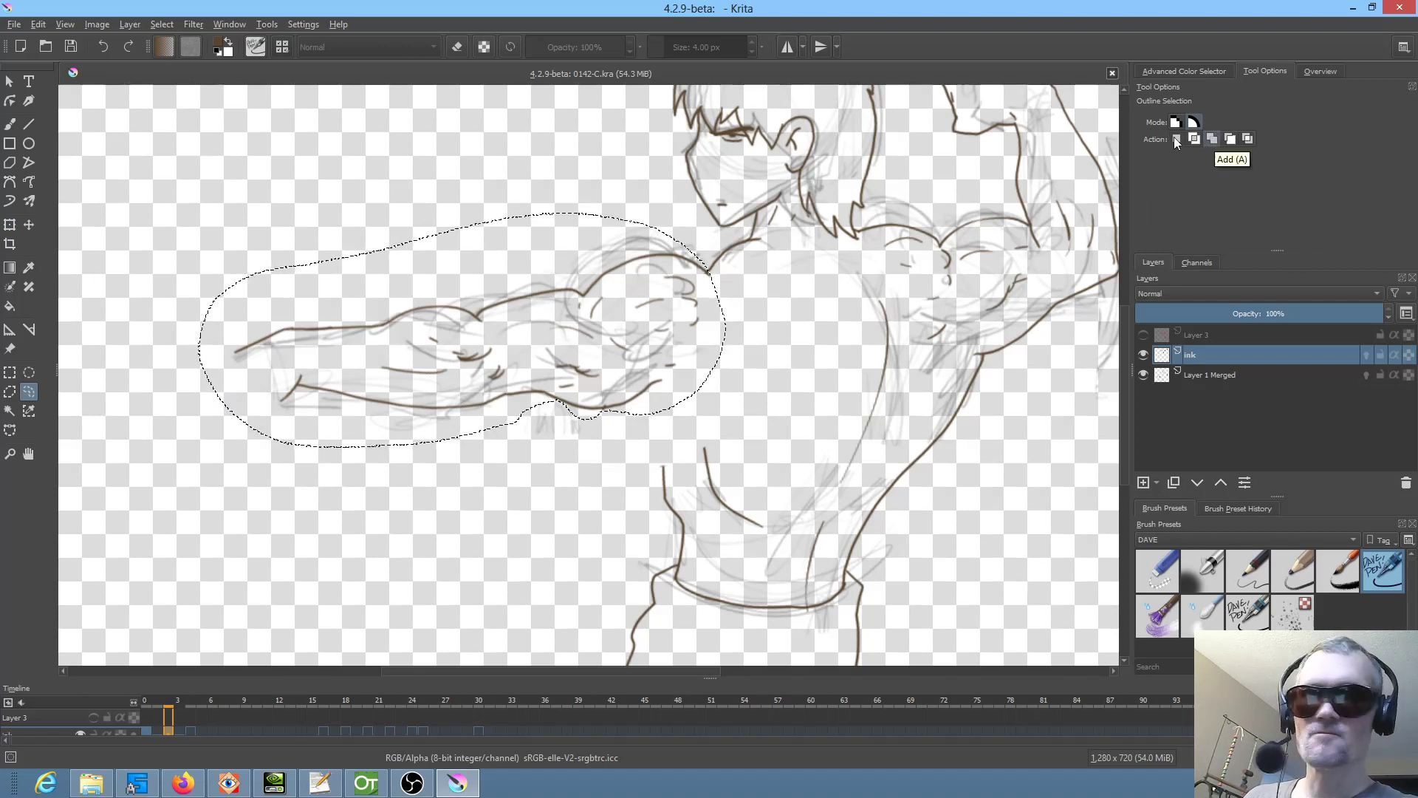
left_click(297, 25)
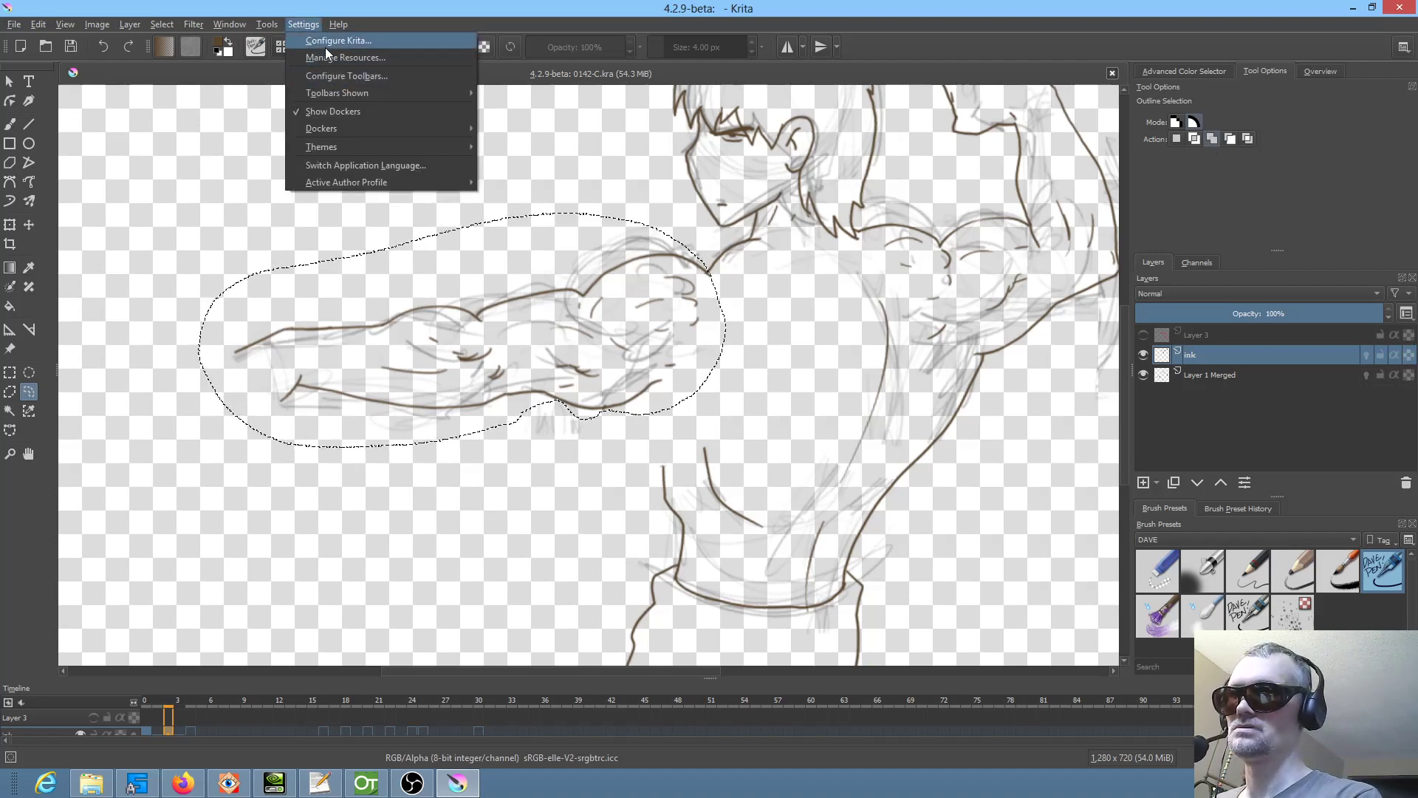
left_click(326, 41)
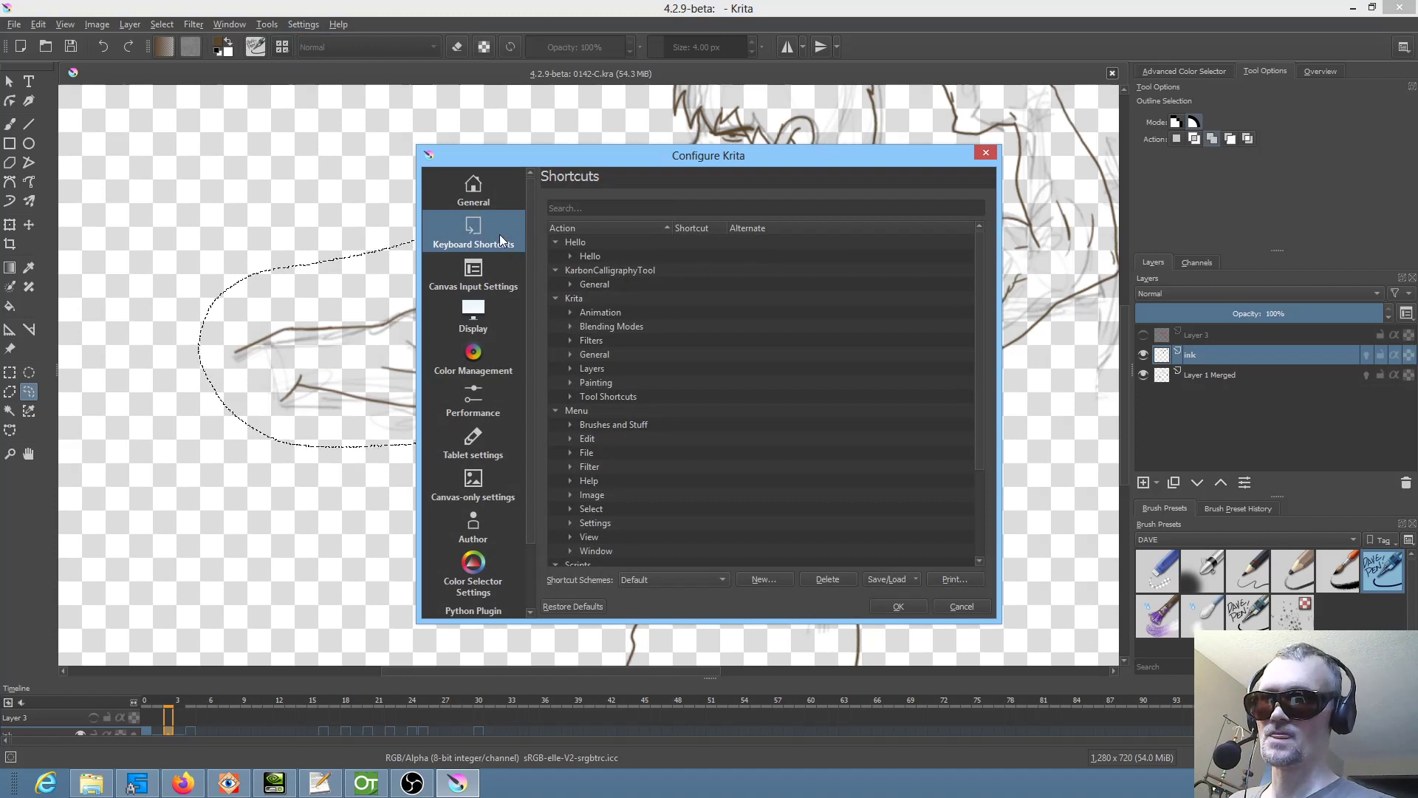
left_click(596, 206)
type("add")
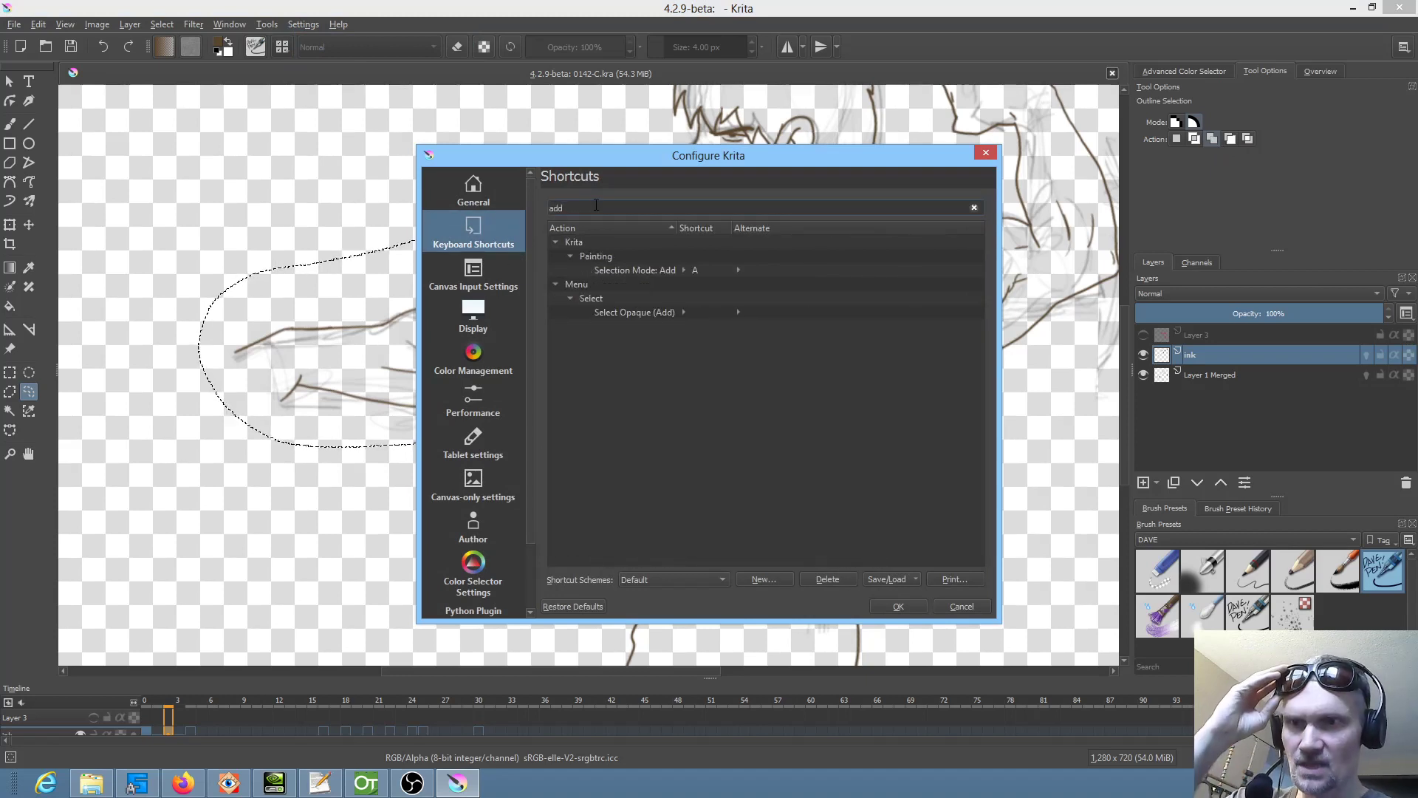
left_click(697, 272)
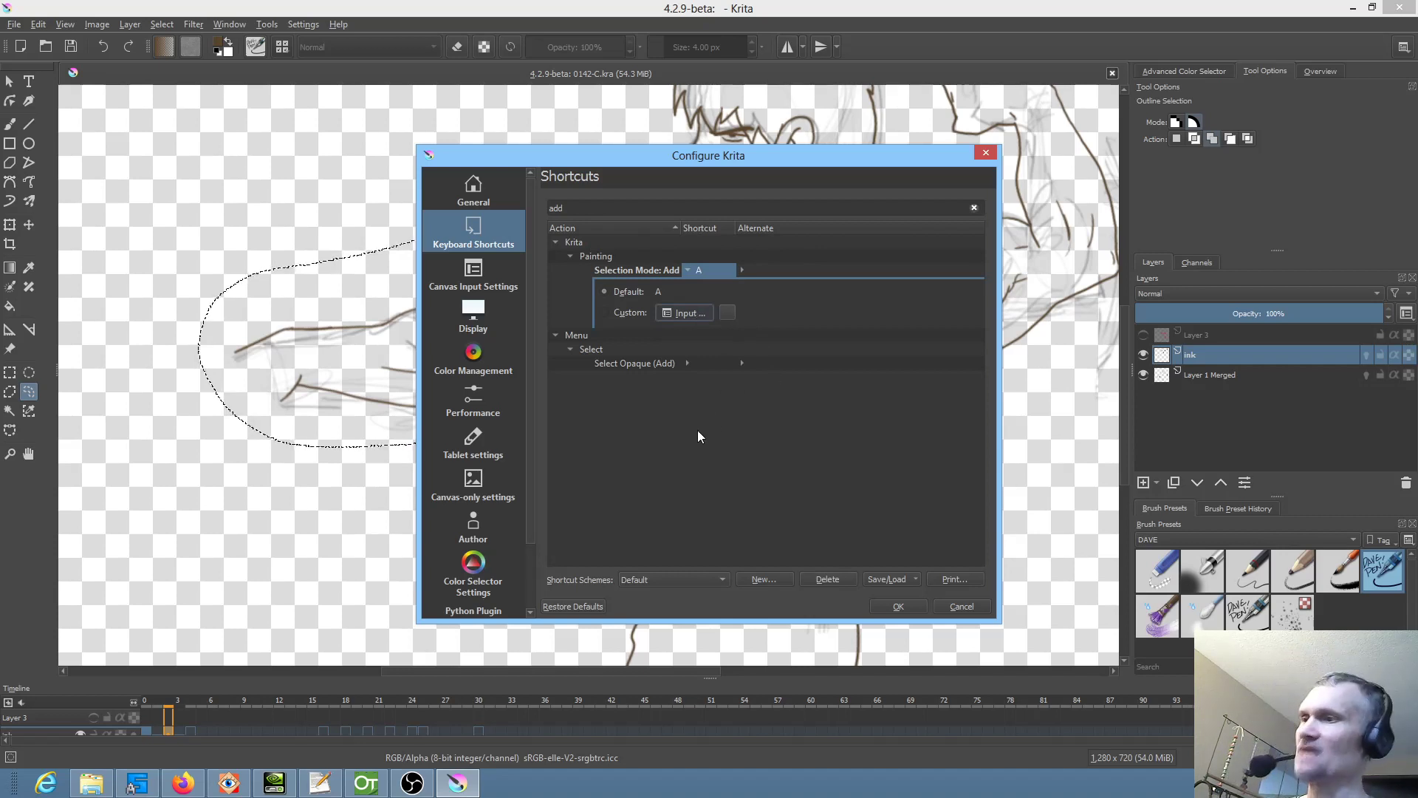
key("plus")
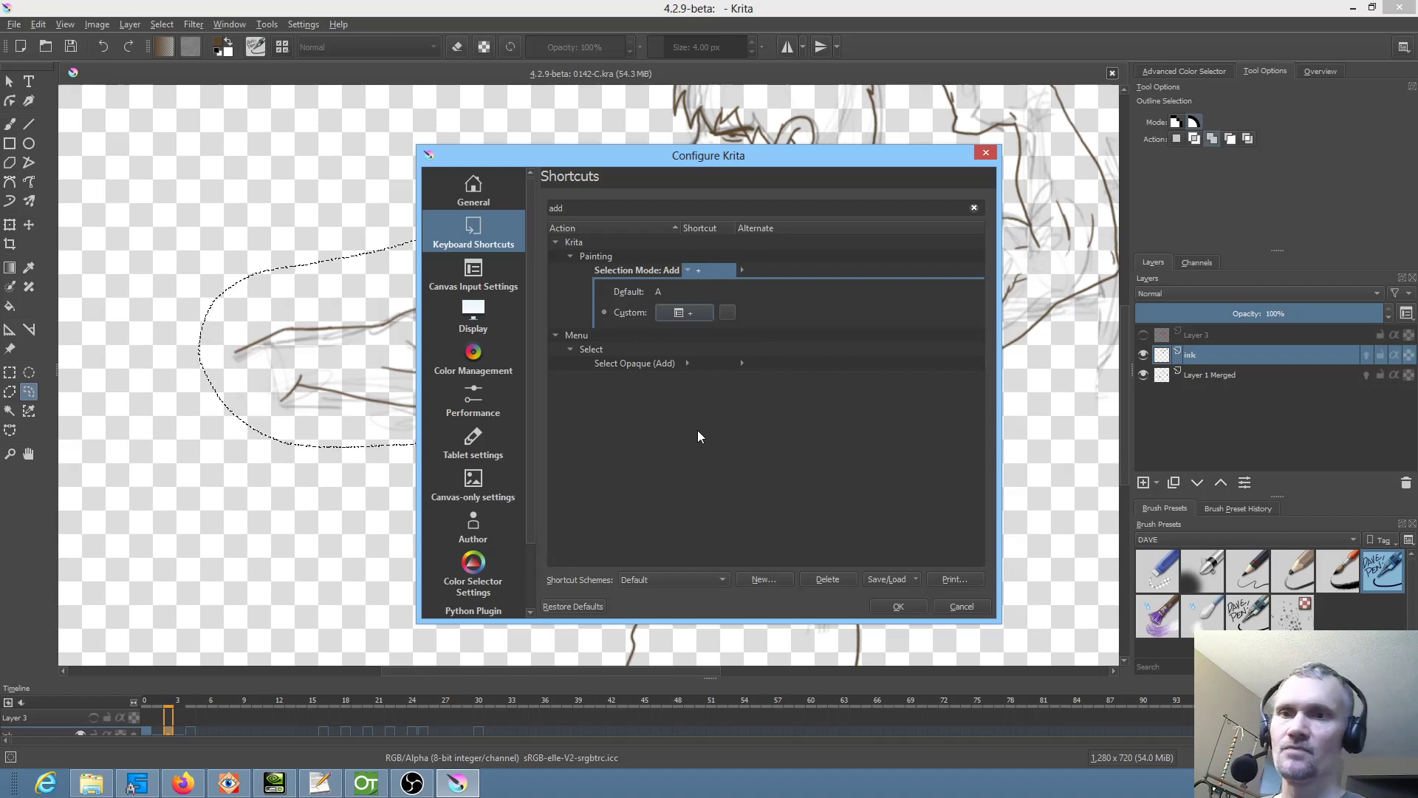
left_click(900, 606)
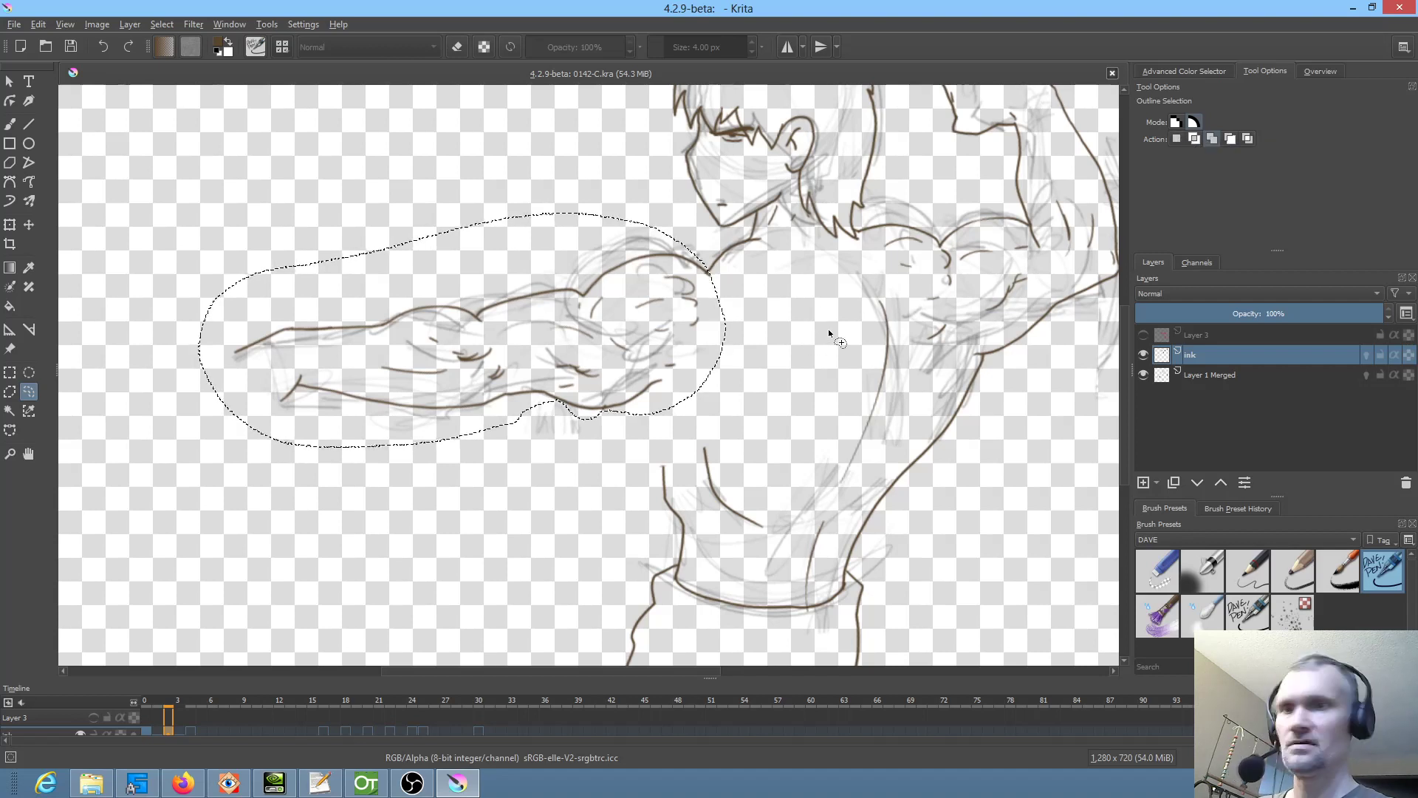
- Set the outline selection action to Replace and clear the selection around the outstretched arm
key("r")
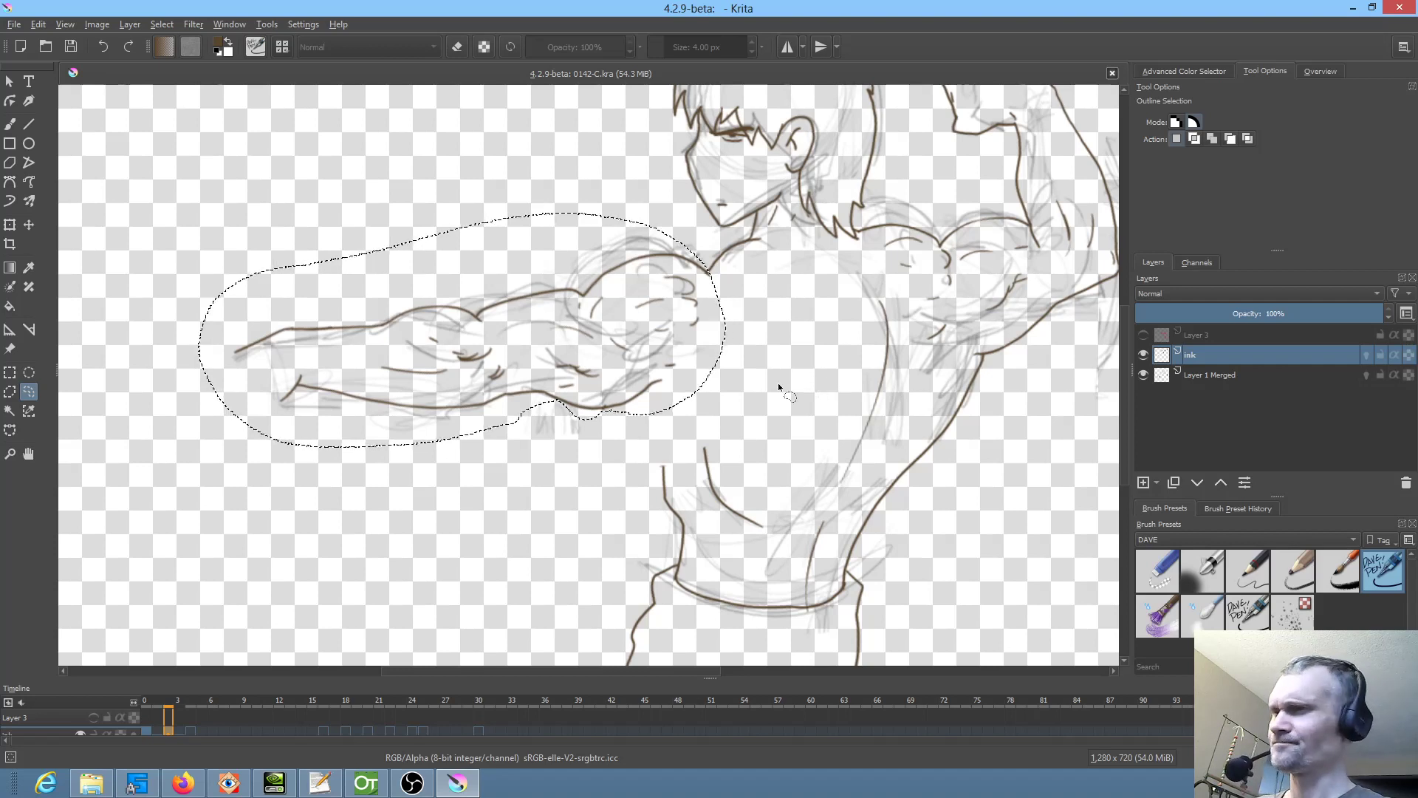
left_click(10, 226)
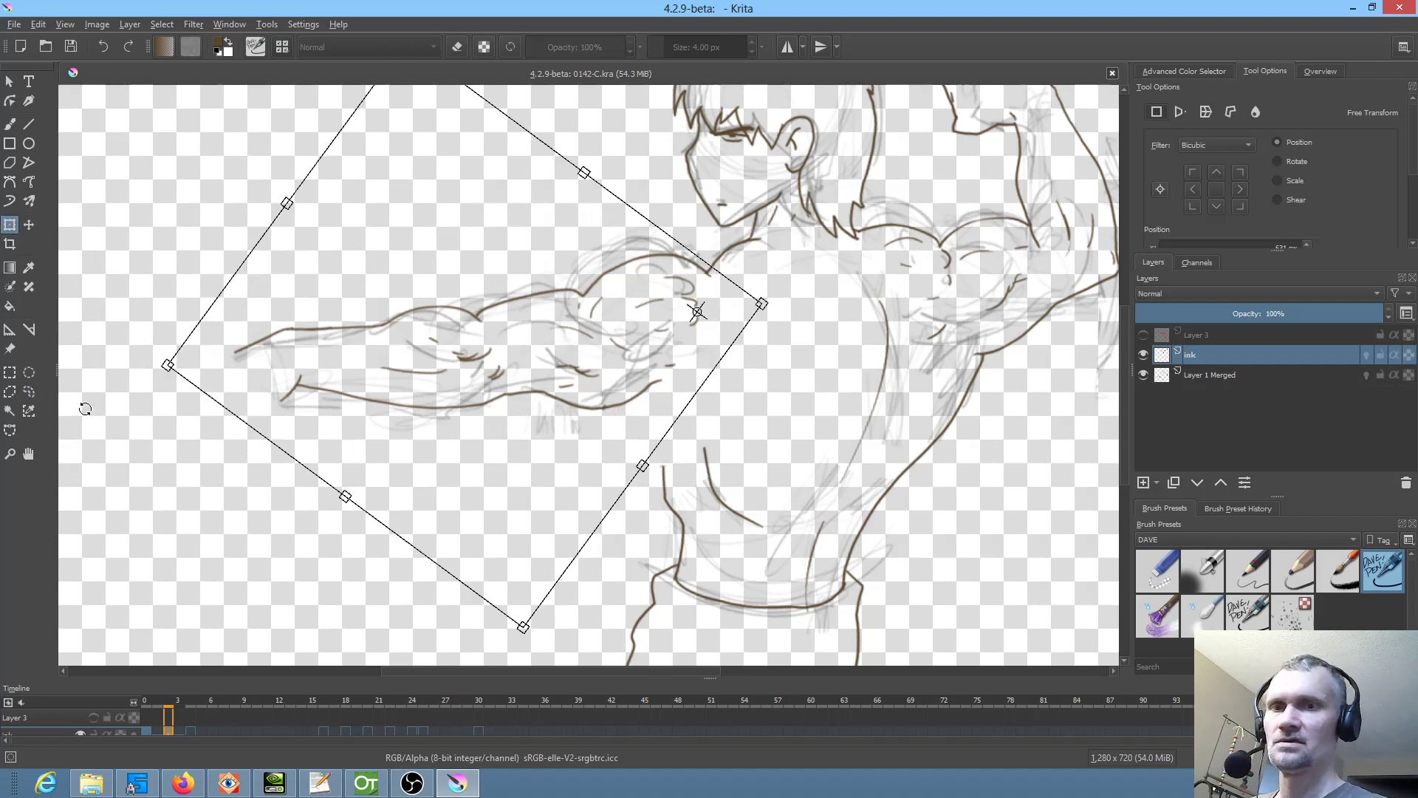
key("l")
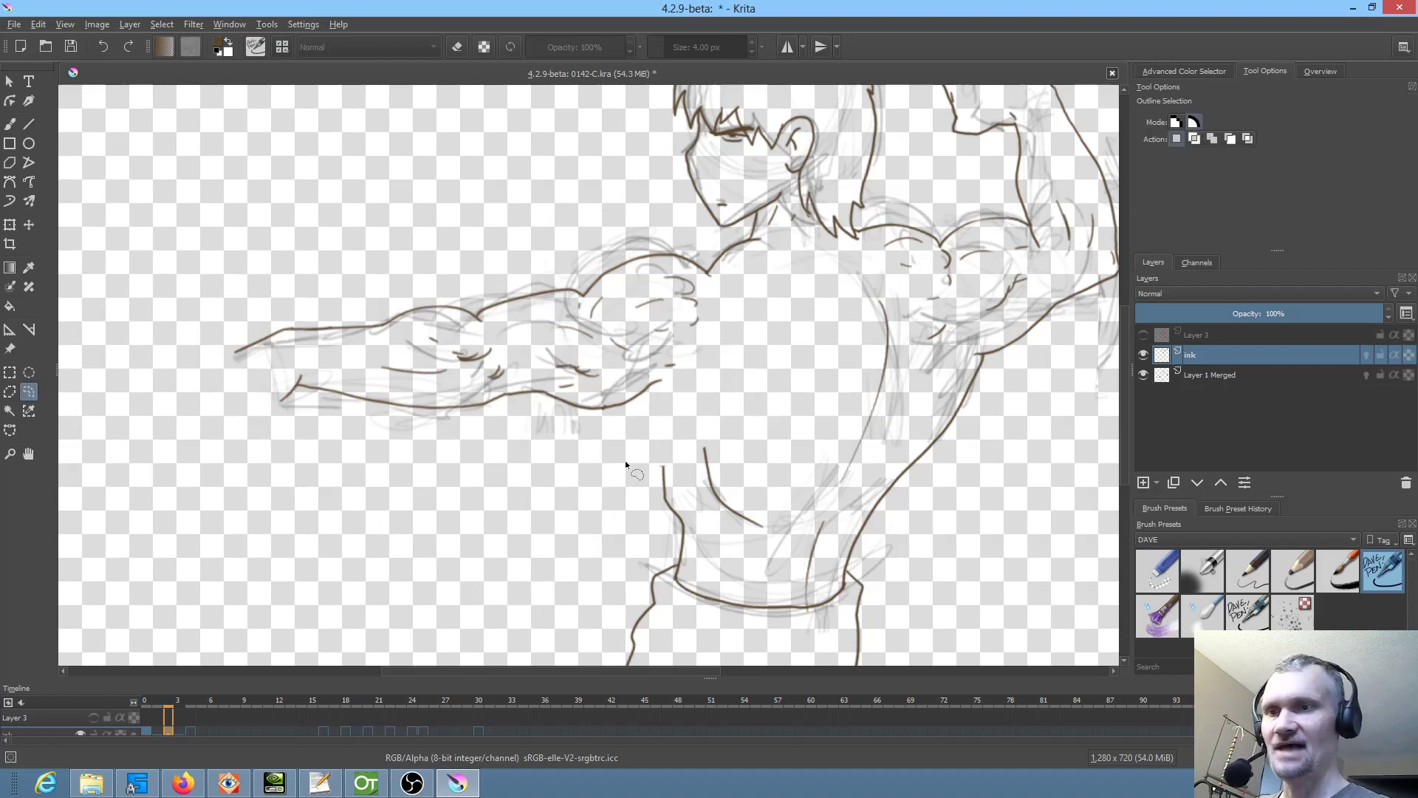
- Try to free-transform a freehand selection outlined on the empty canvas above the outstretched arm
mouse_move(382, 490)
left_mouse_down()
mouse_move(273, 562)
mouse_move(365, 630)
mouse_move(462, 505)
mouse_move(386, 477)
left_mouse_up()
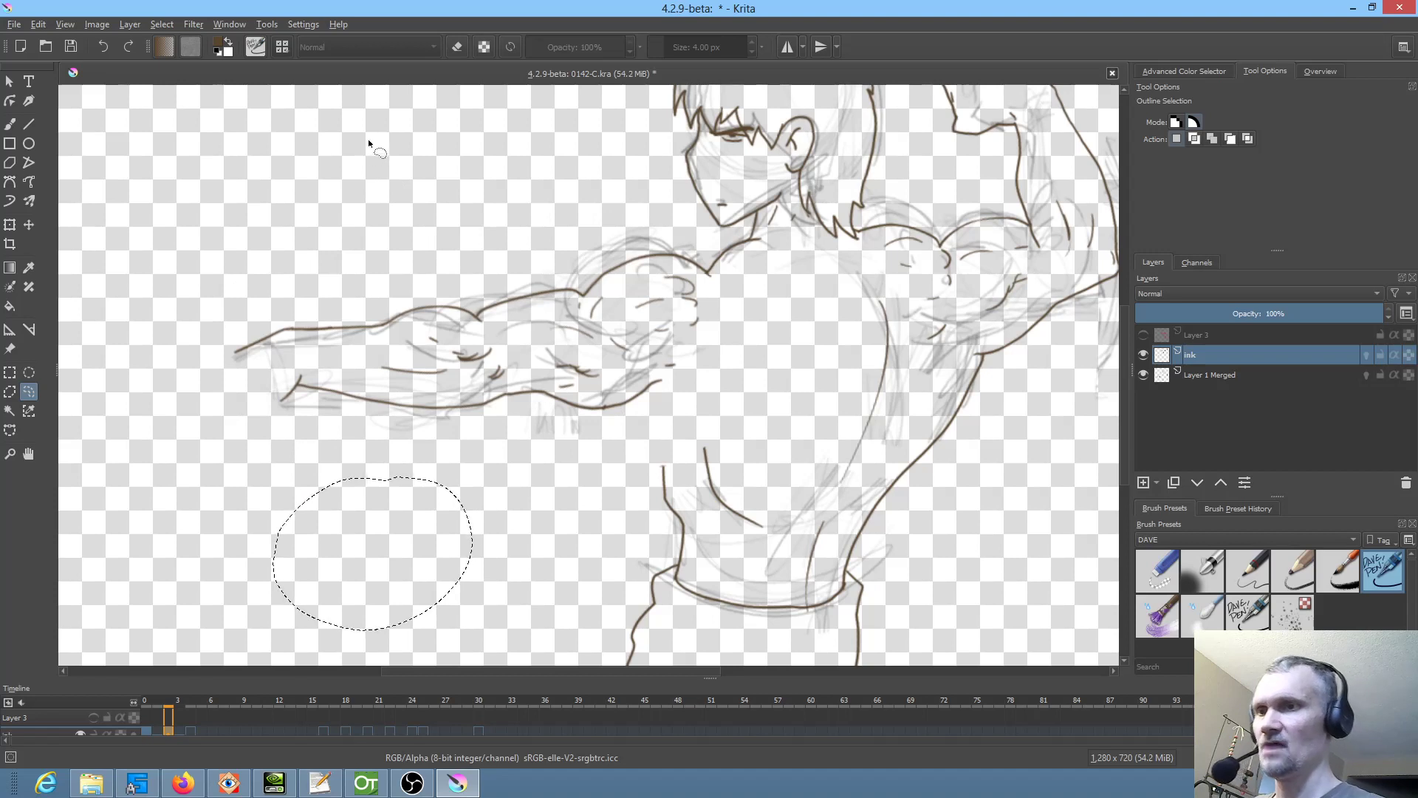
mouse_move(368, 138)
left_mouse_down()
mouse_move(334, 274)
mouse_move(397, 144)
left_mouse_up()
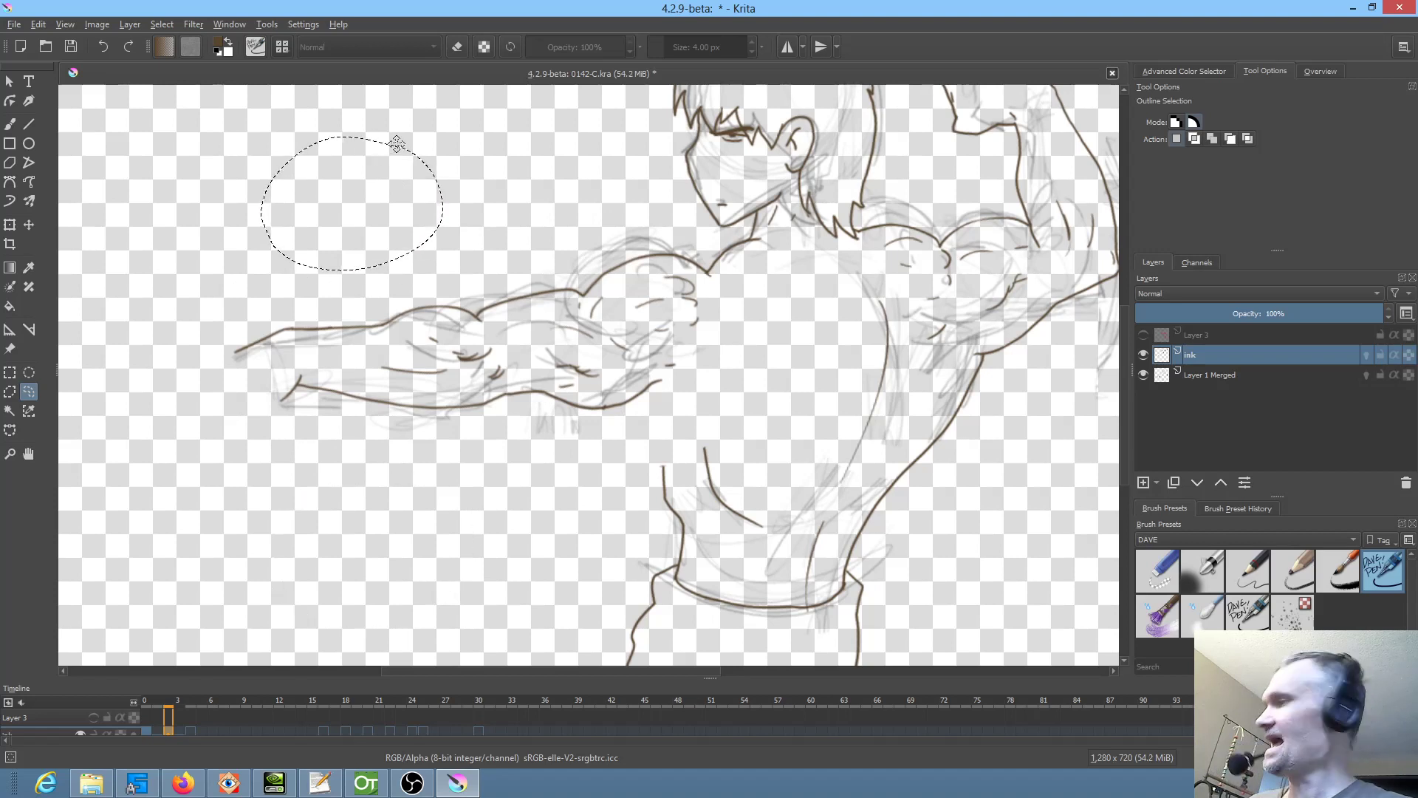
key("ctrl+t")
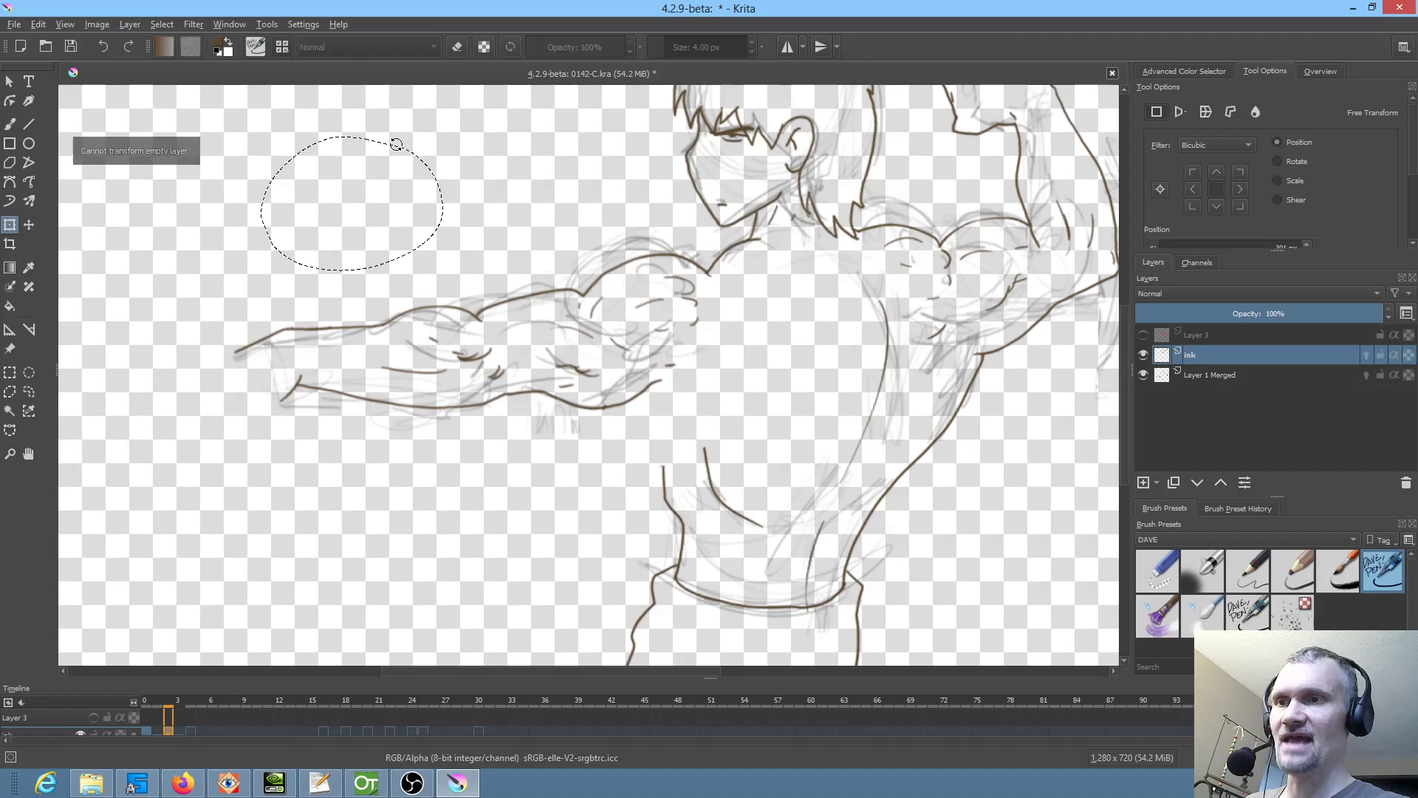
left_click(439, 233)
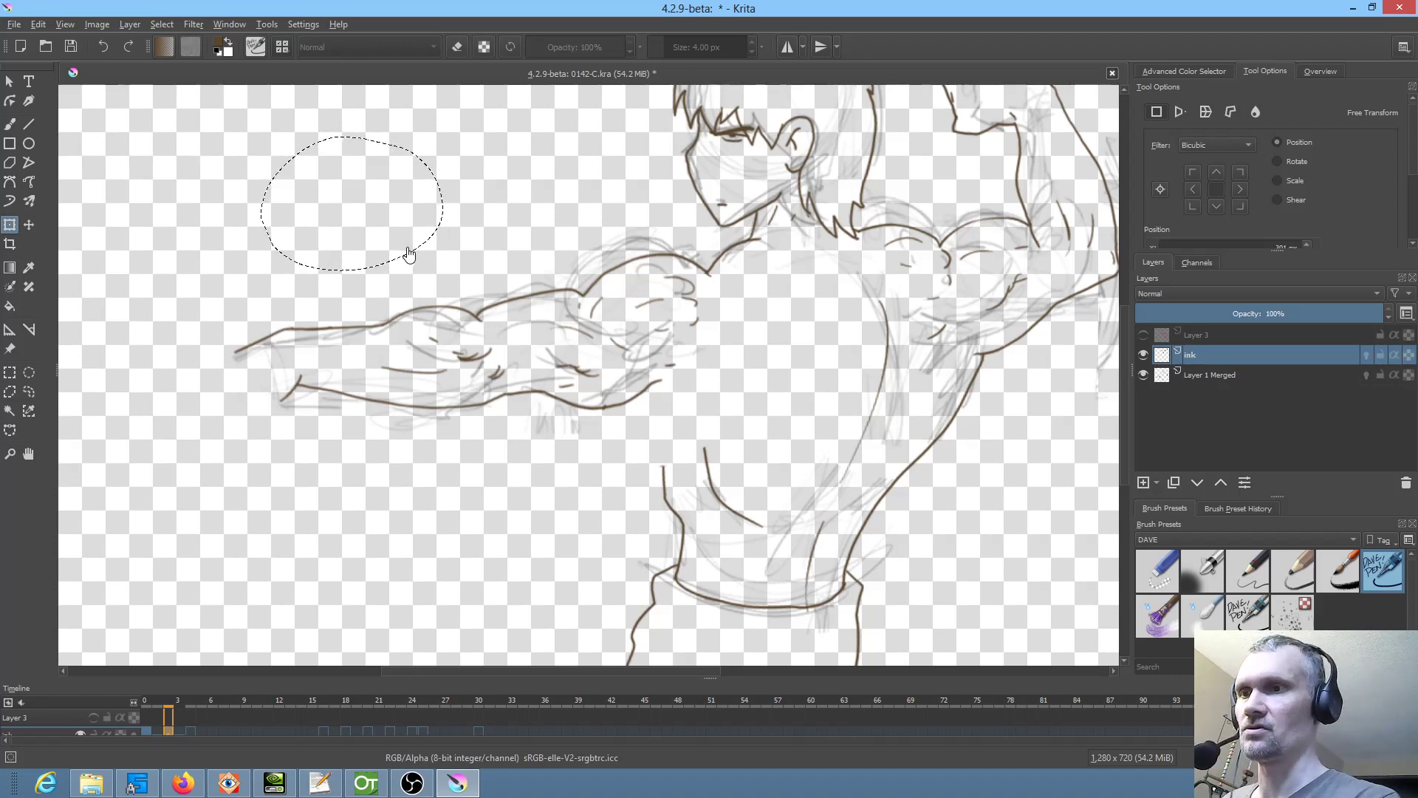
left_click(416, 255)
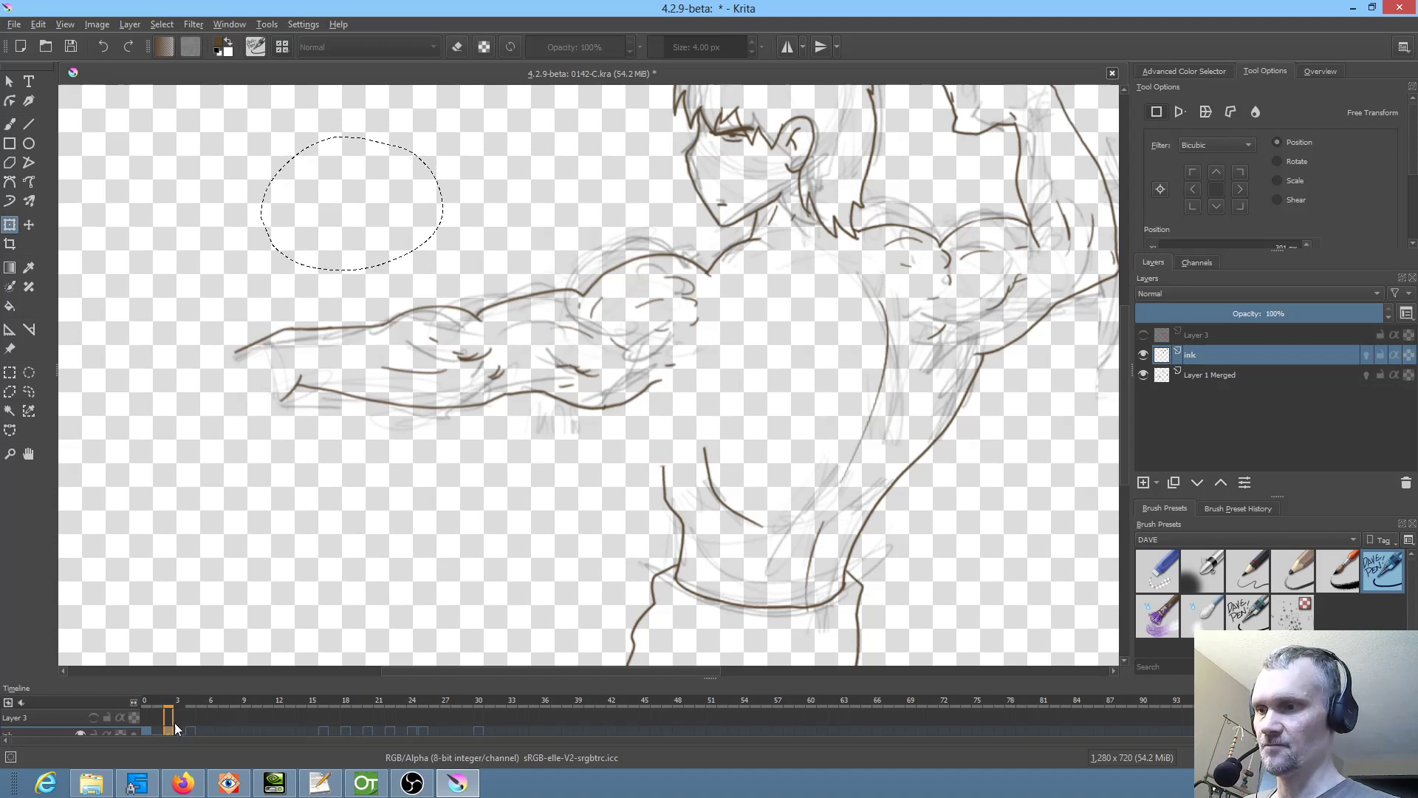
- Try a free transform on a freehand selection around the outstretched arm of the ink layer, and clear the selection
left_click(1218, 374)
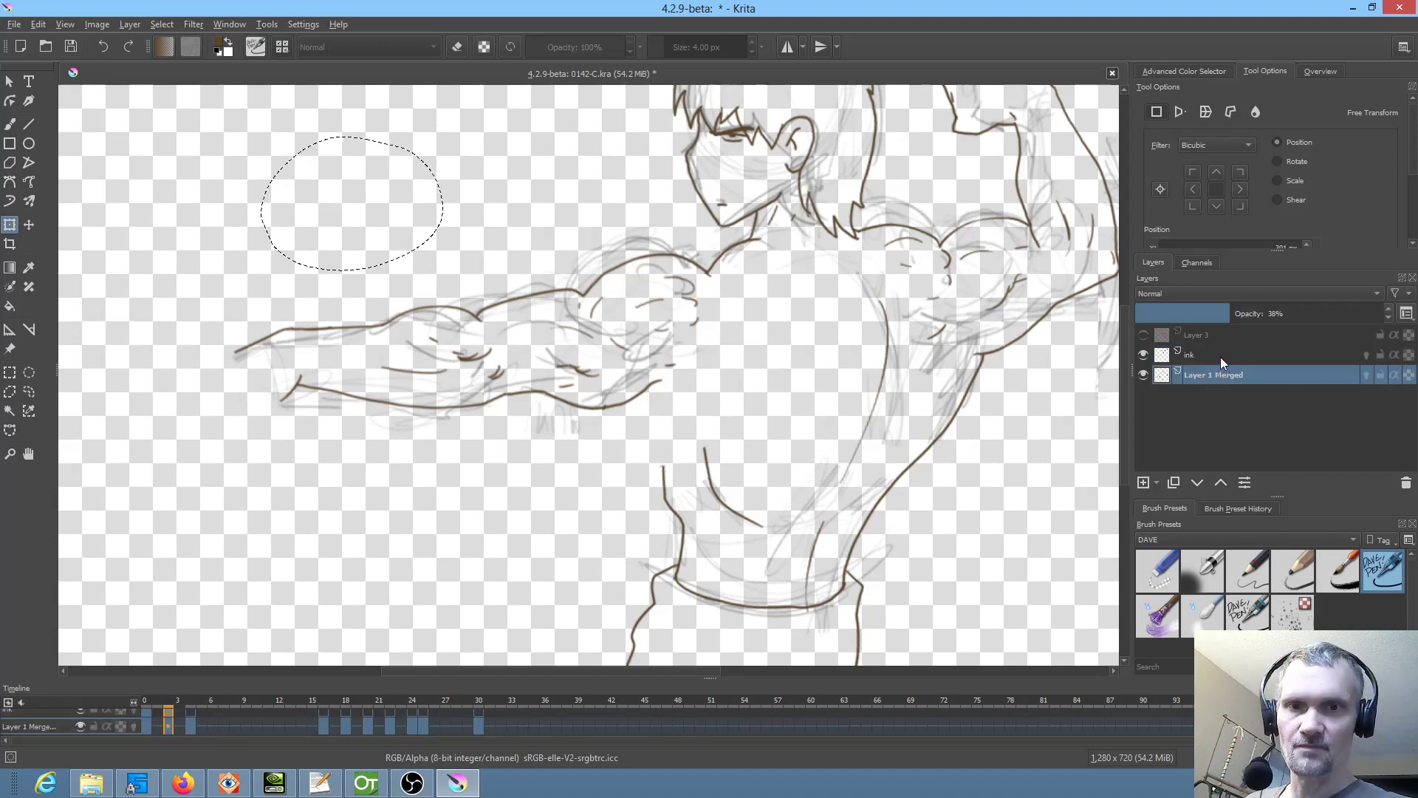
left_click(1220, 357)
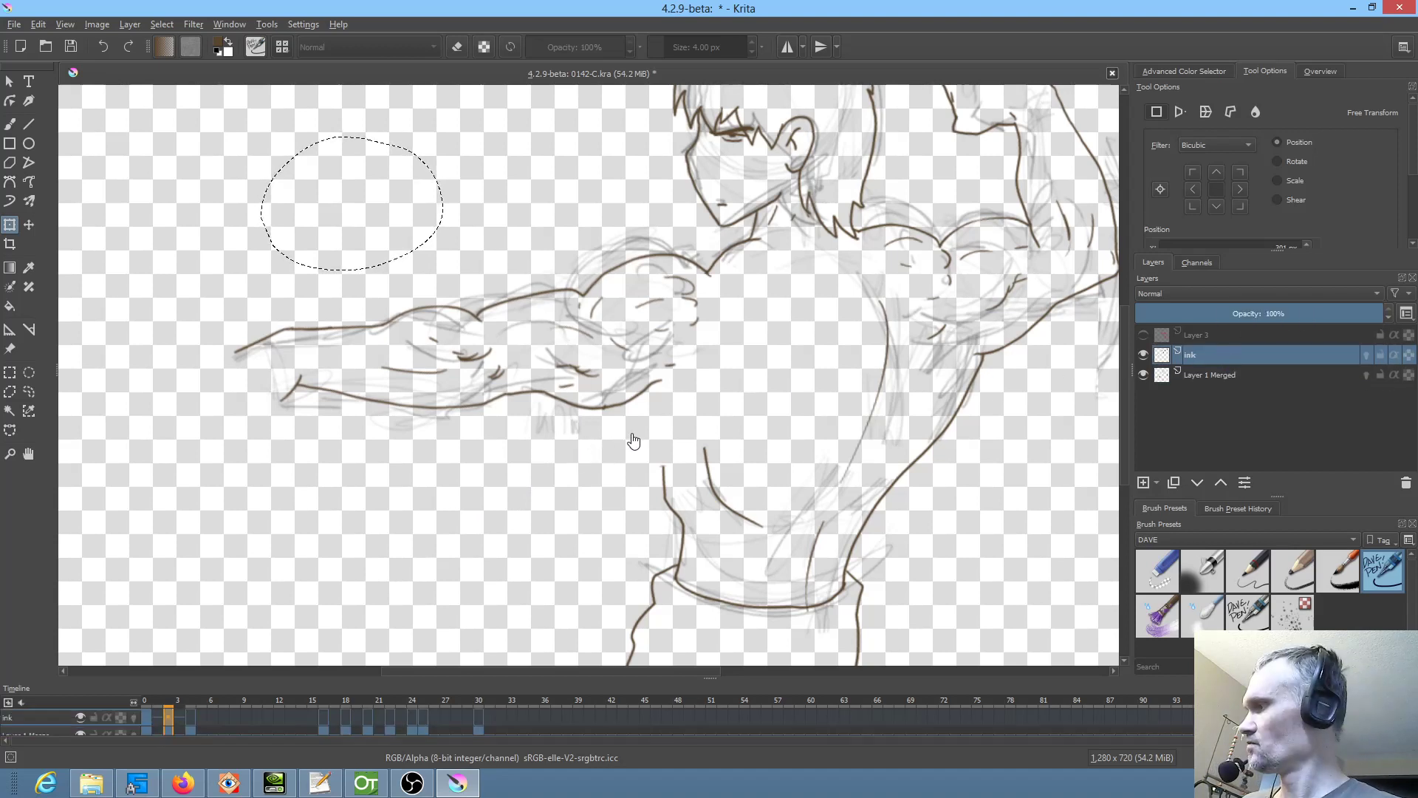
key("ctrl+shift+f")
mouse_move(678, 402)
left_mouse_down()
mouse_move(733, 326)
mouse_move(718, 274)
mouse_move(680, 252)
mouse_move(396, 268)
mouse_move(218, 315)
mouse_move(250, 525)
mouse_move(573, 456)
left_mouse_up()
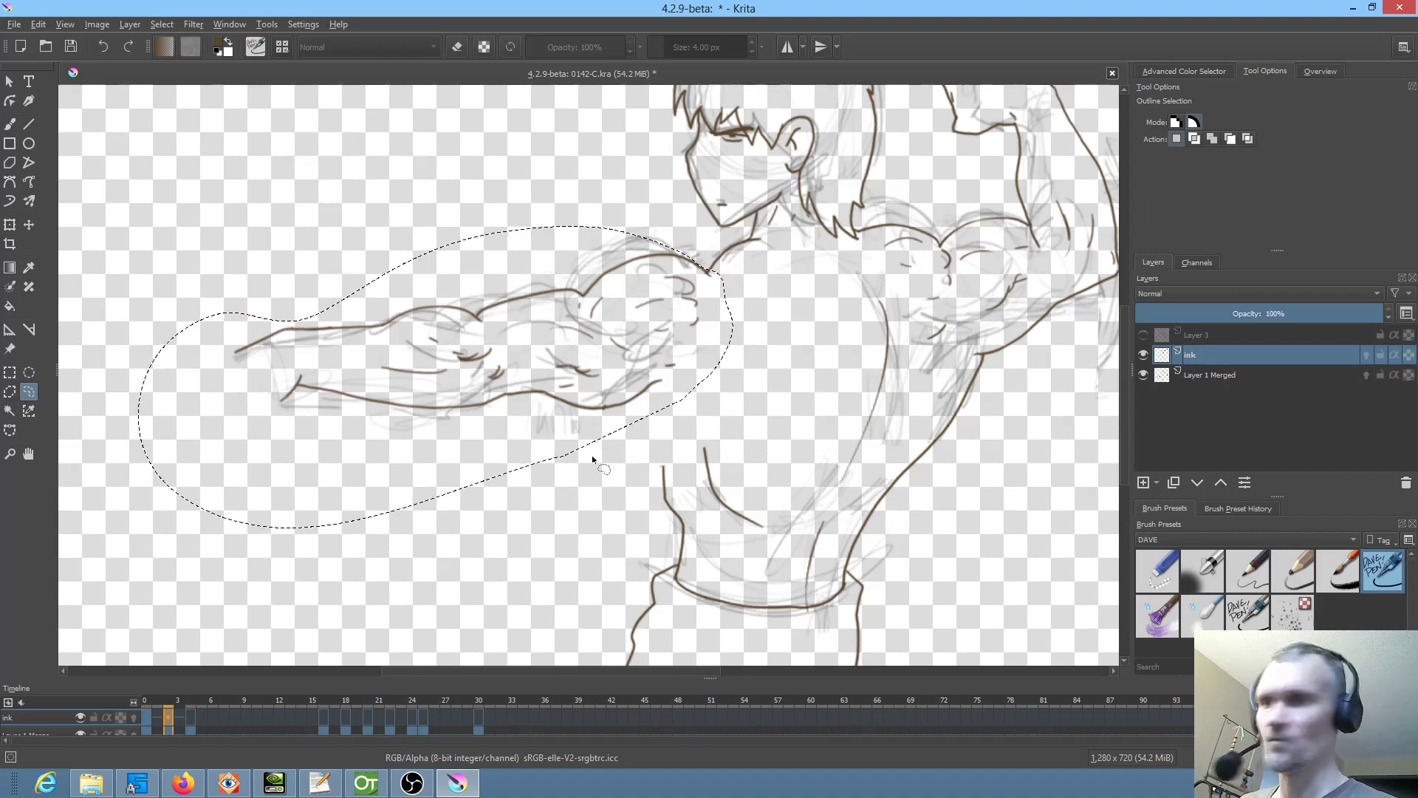
key("ctrl+t")
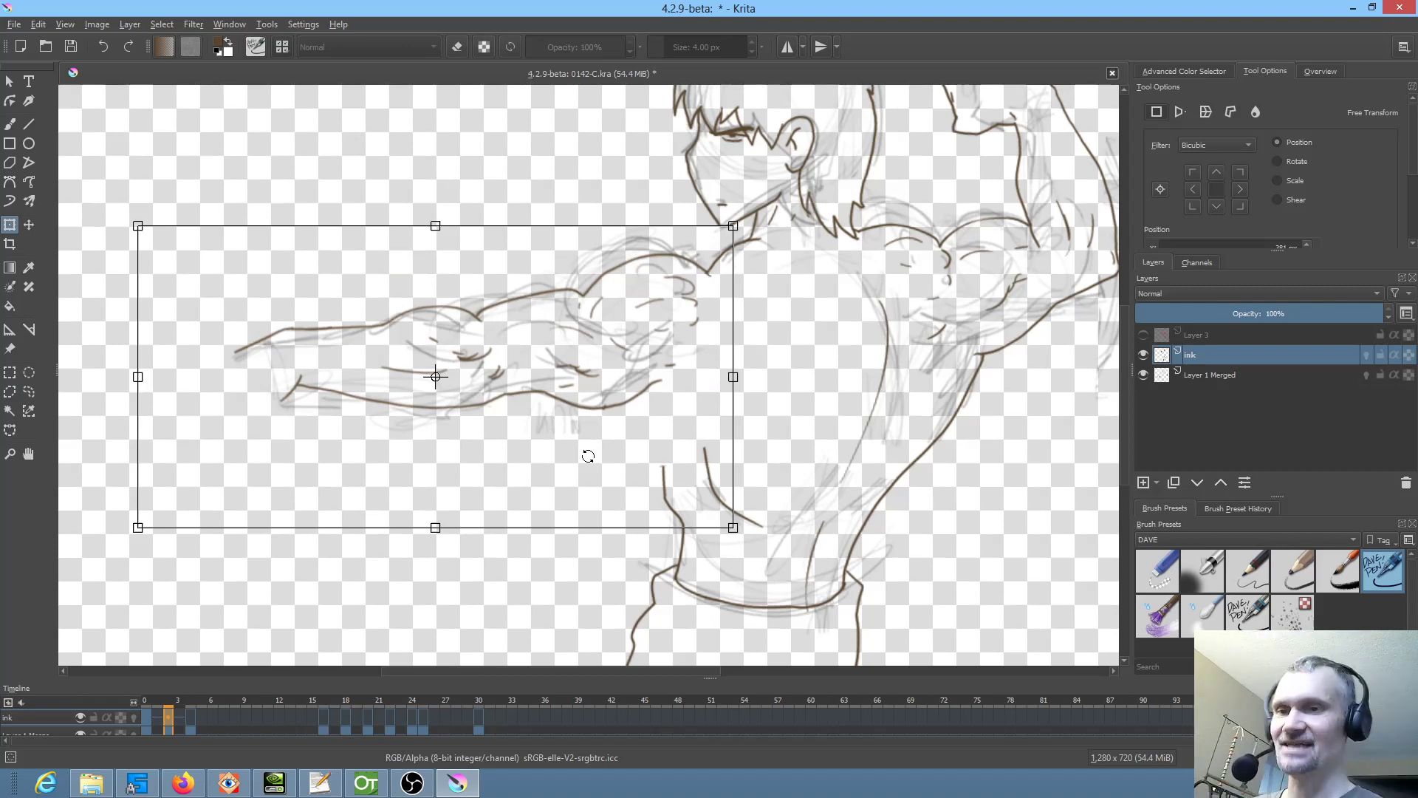
left_click(149, 717)
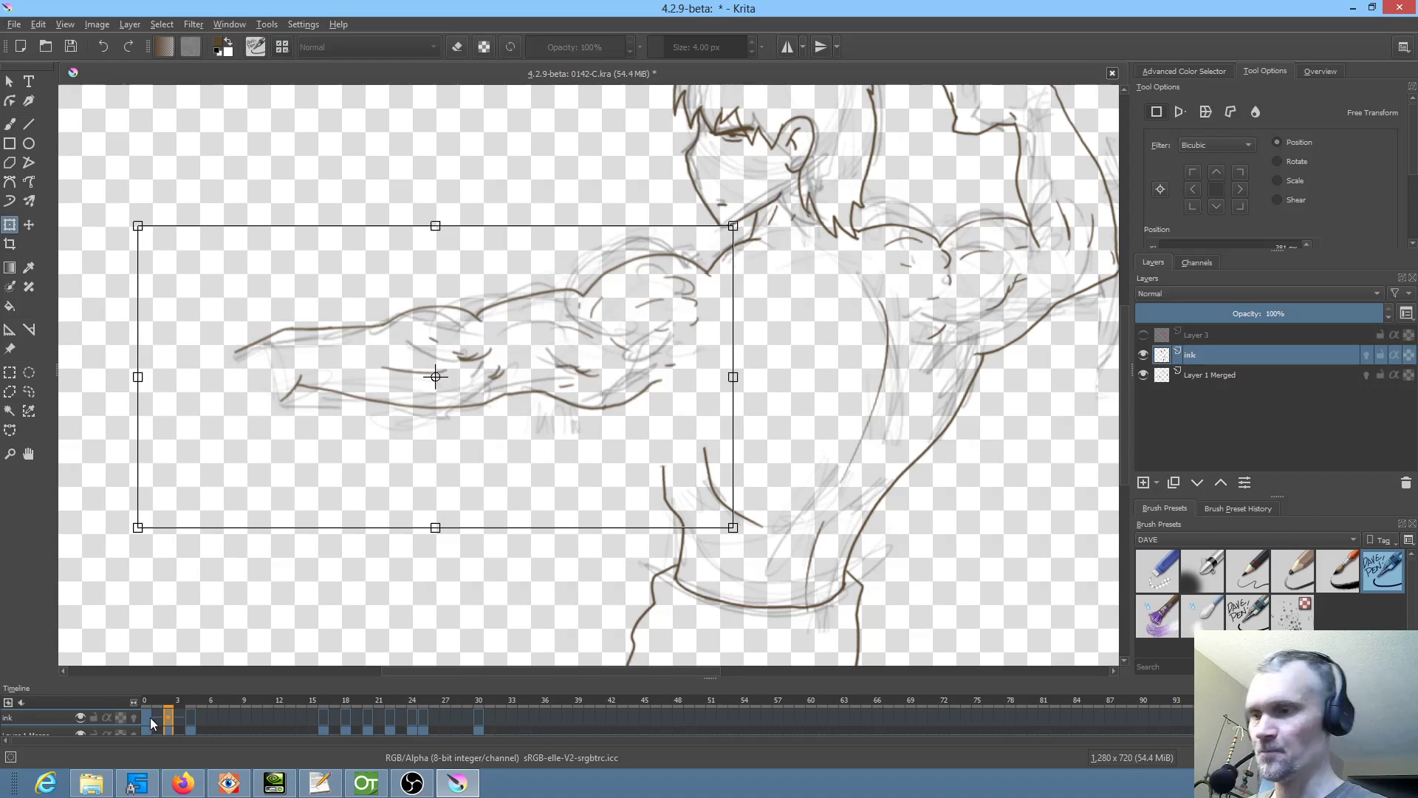
left_click(163, 714)
left_click(166, 712)
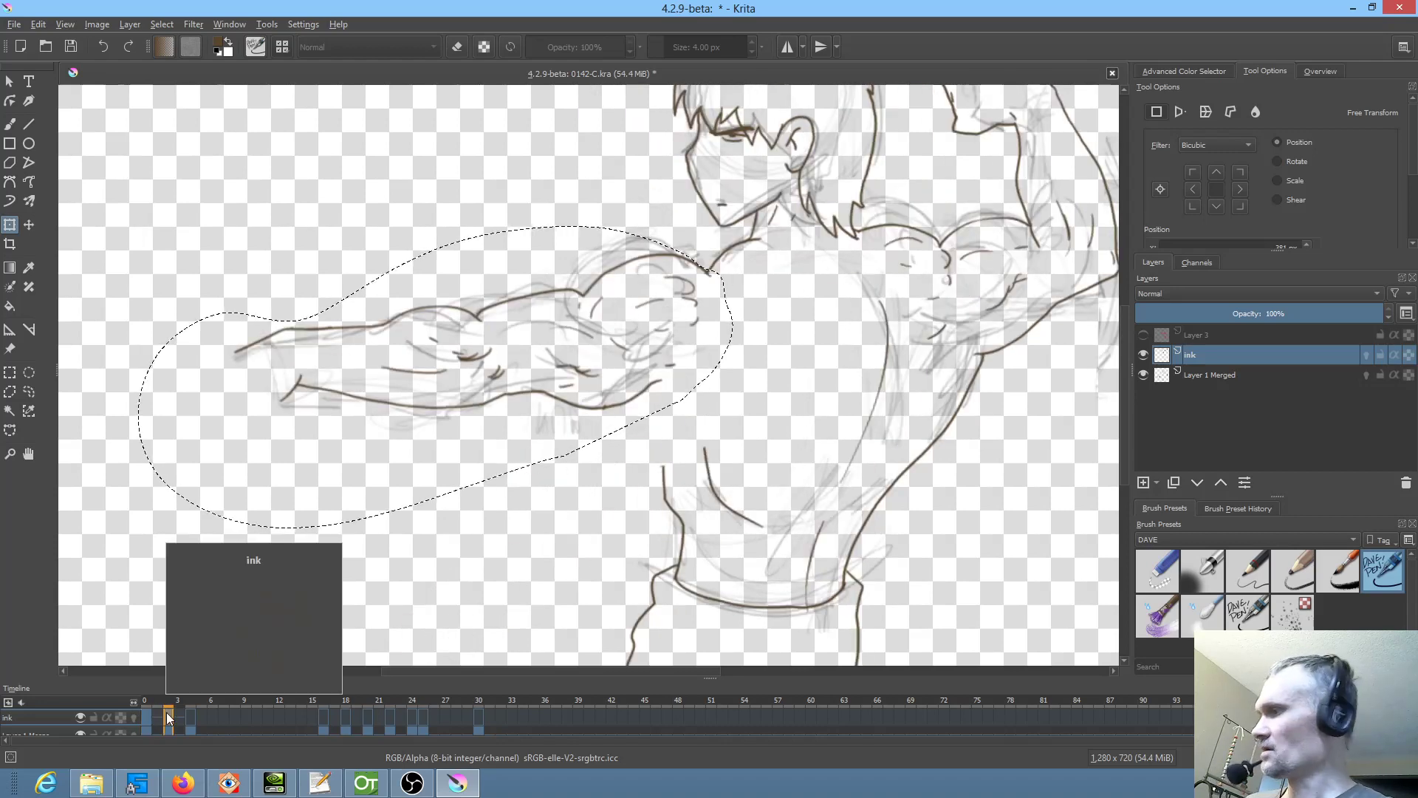
key("ctrl+shift+a")
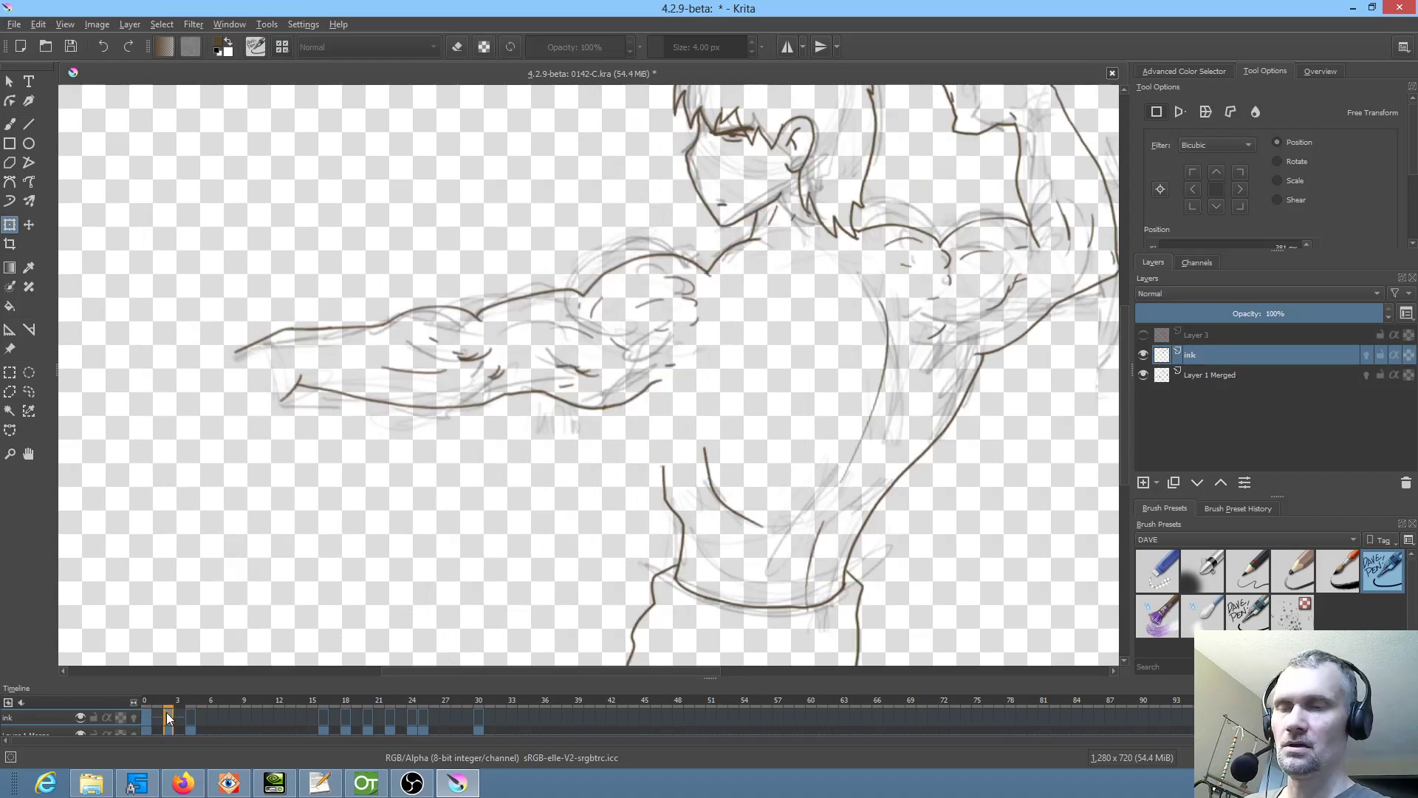
- Ink the torso's side from the outstretched arm's armpit to the waist, and the inner contour line beside it
key("b")
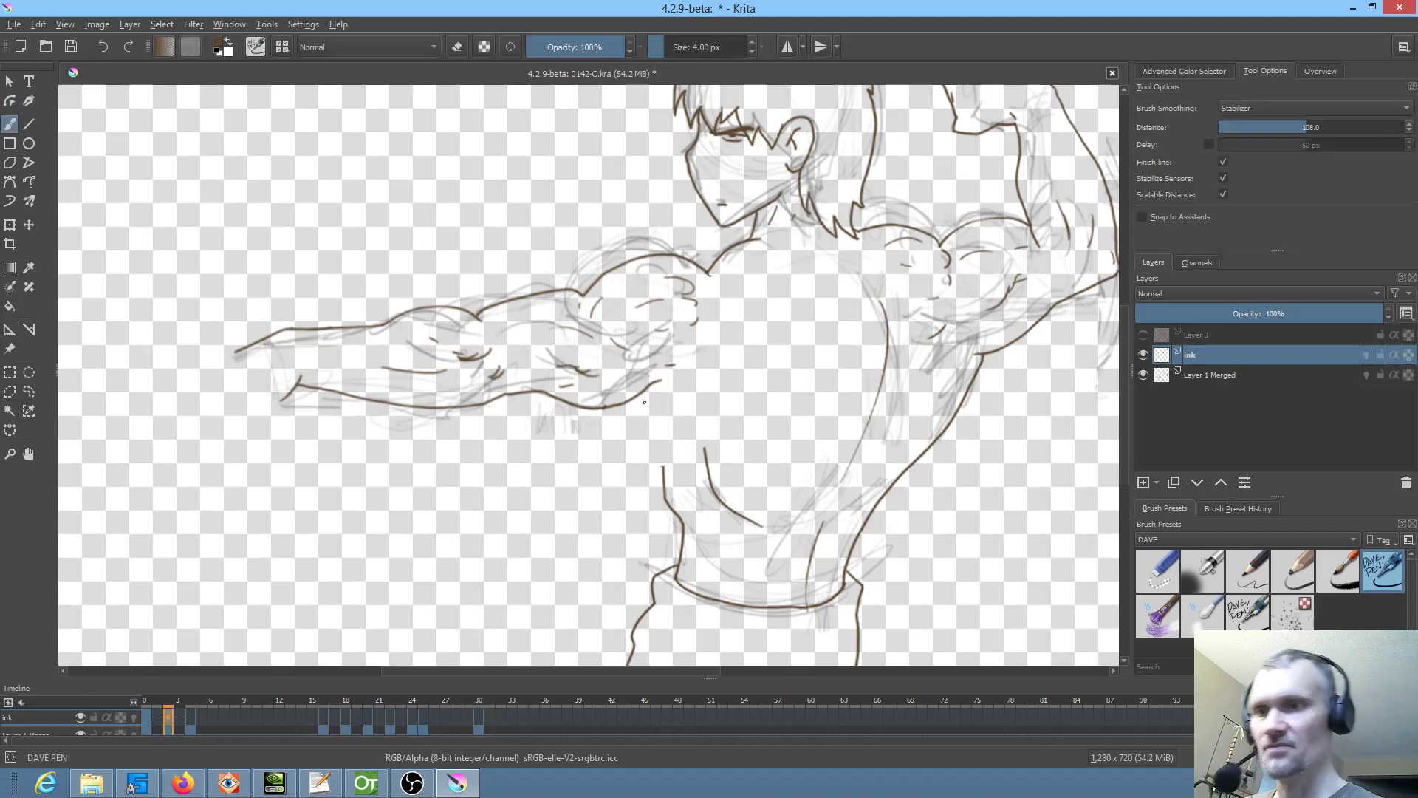
left_click_drag(640, 396, 663, 458)
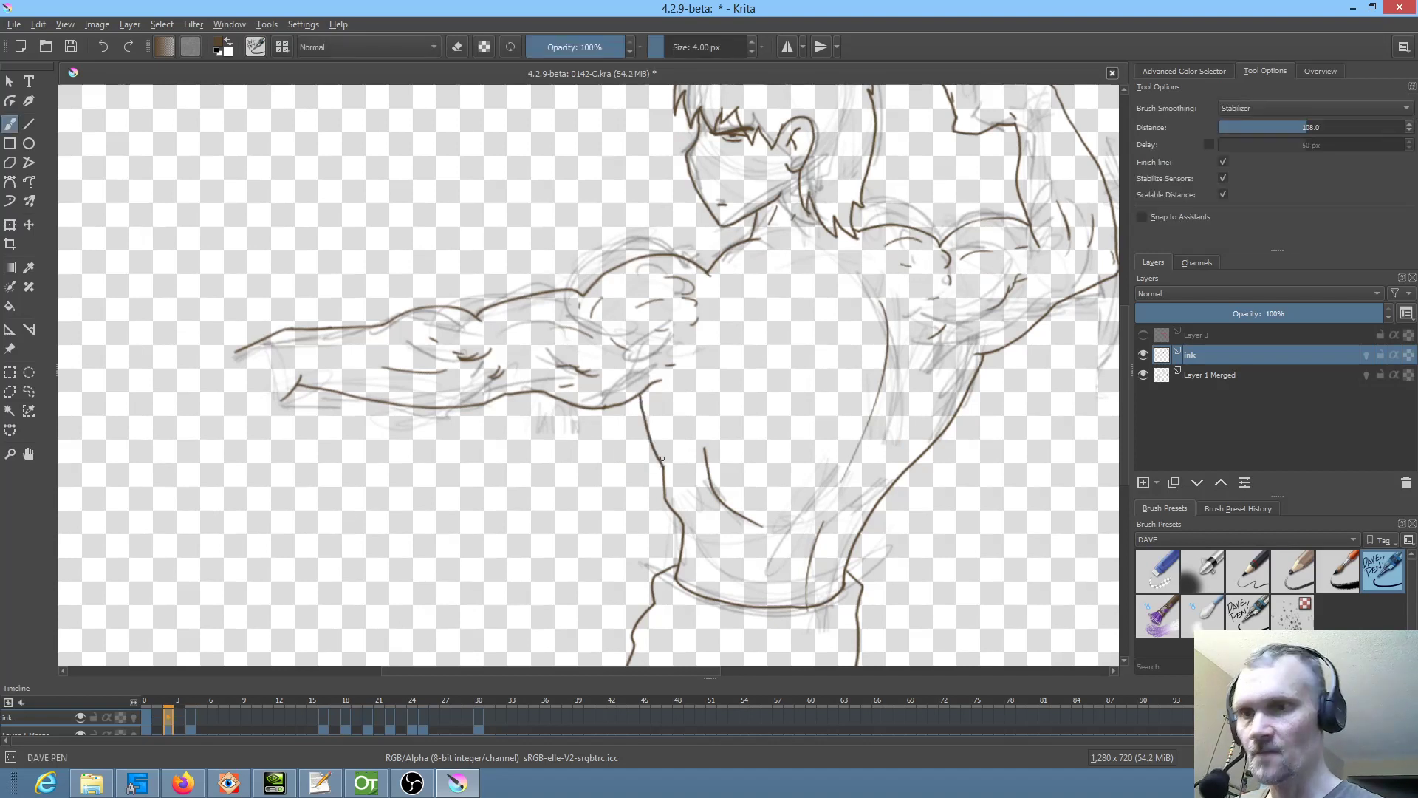
left_click_drag(662, 382, 700, 439)
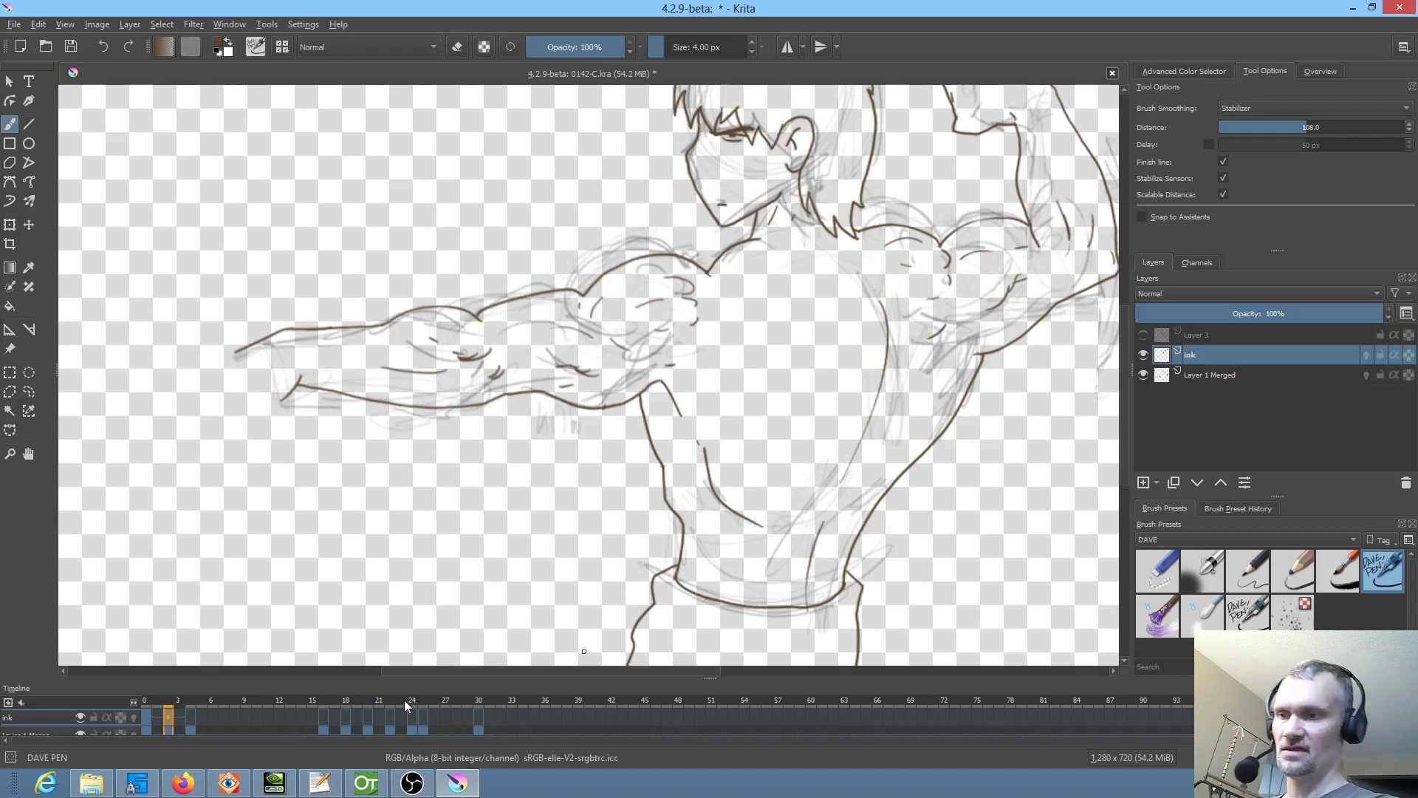
- Copy the ink layer's keyframe from frame 2 to frame 4
key("period")
left_click_drag(695, 599, 658, 516)
scroll(658, 533, "down", 2)
scroll(681, 531, "up", 1)
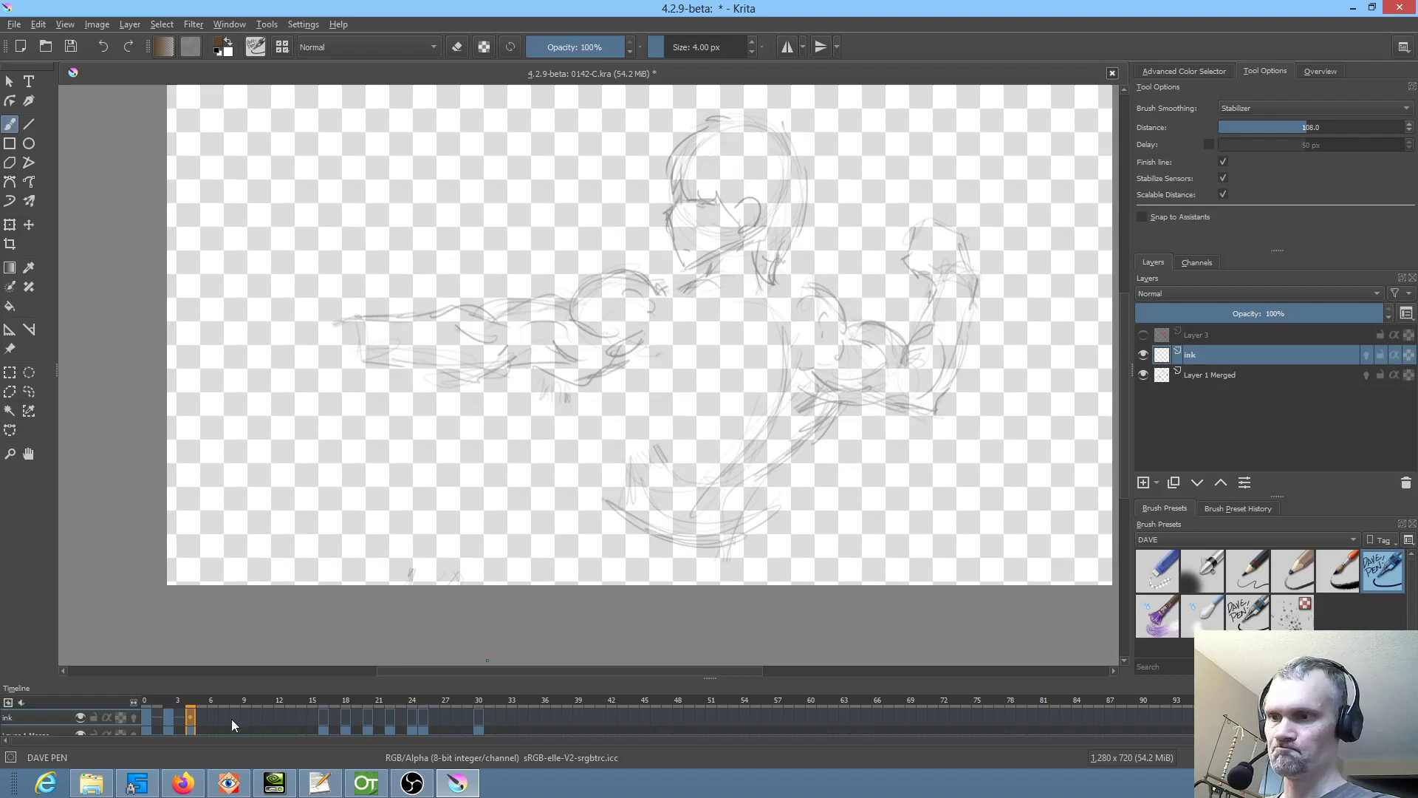
left_click(169, 719)
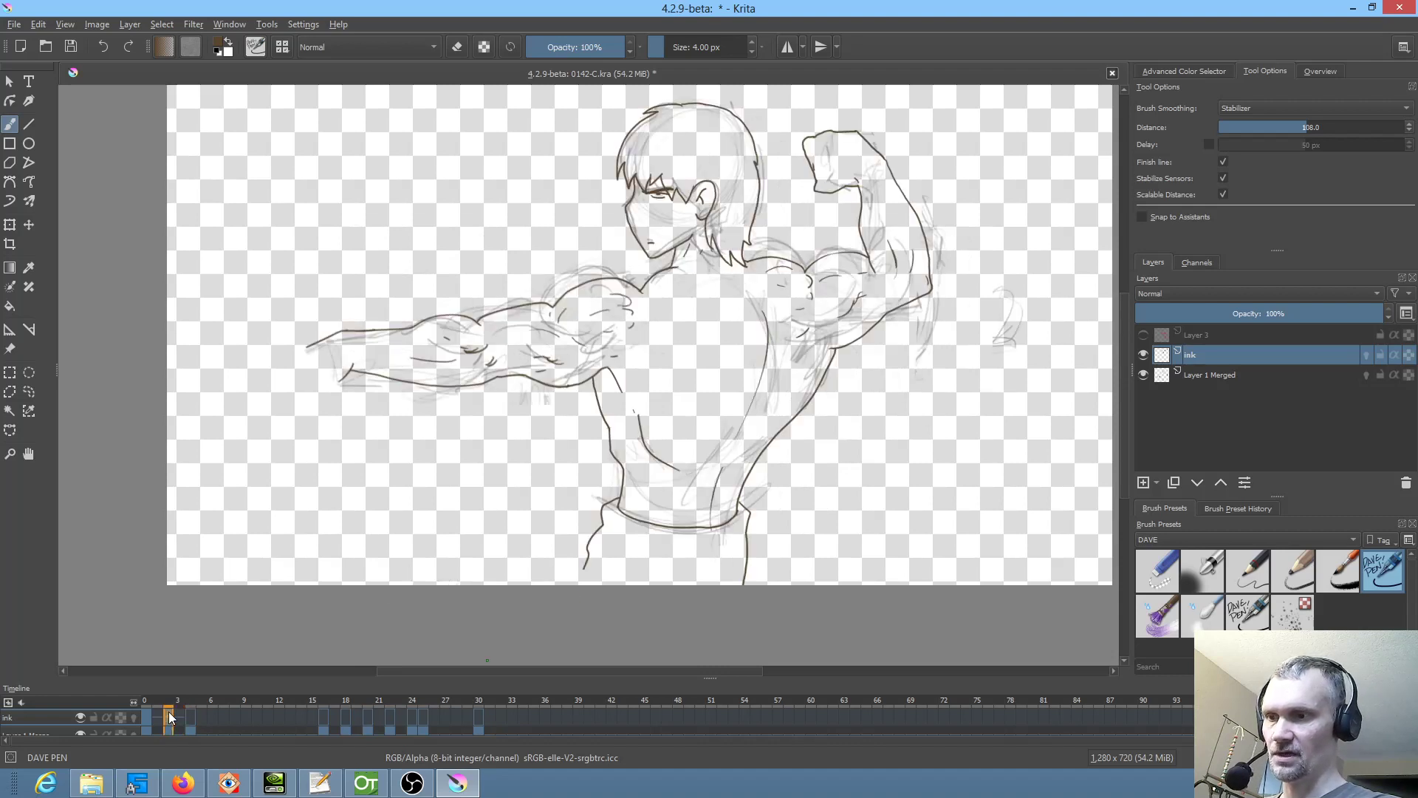
left_click_drag(170, 719, 193, 720)
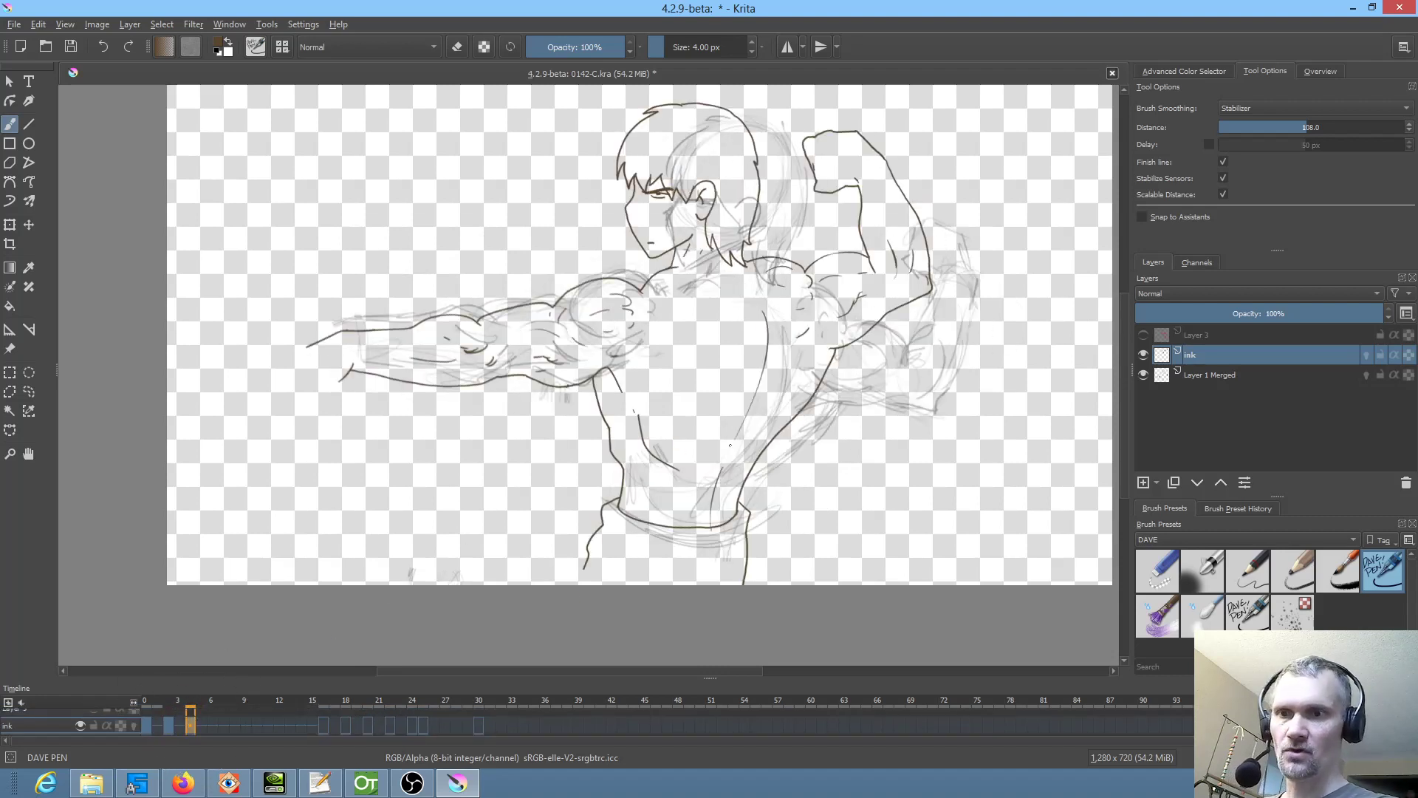
- Rotate frame 4's inked figure clockwise about the waist and move it so the head and torso overlay the rough sketch
key("ctrl+t")
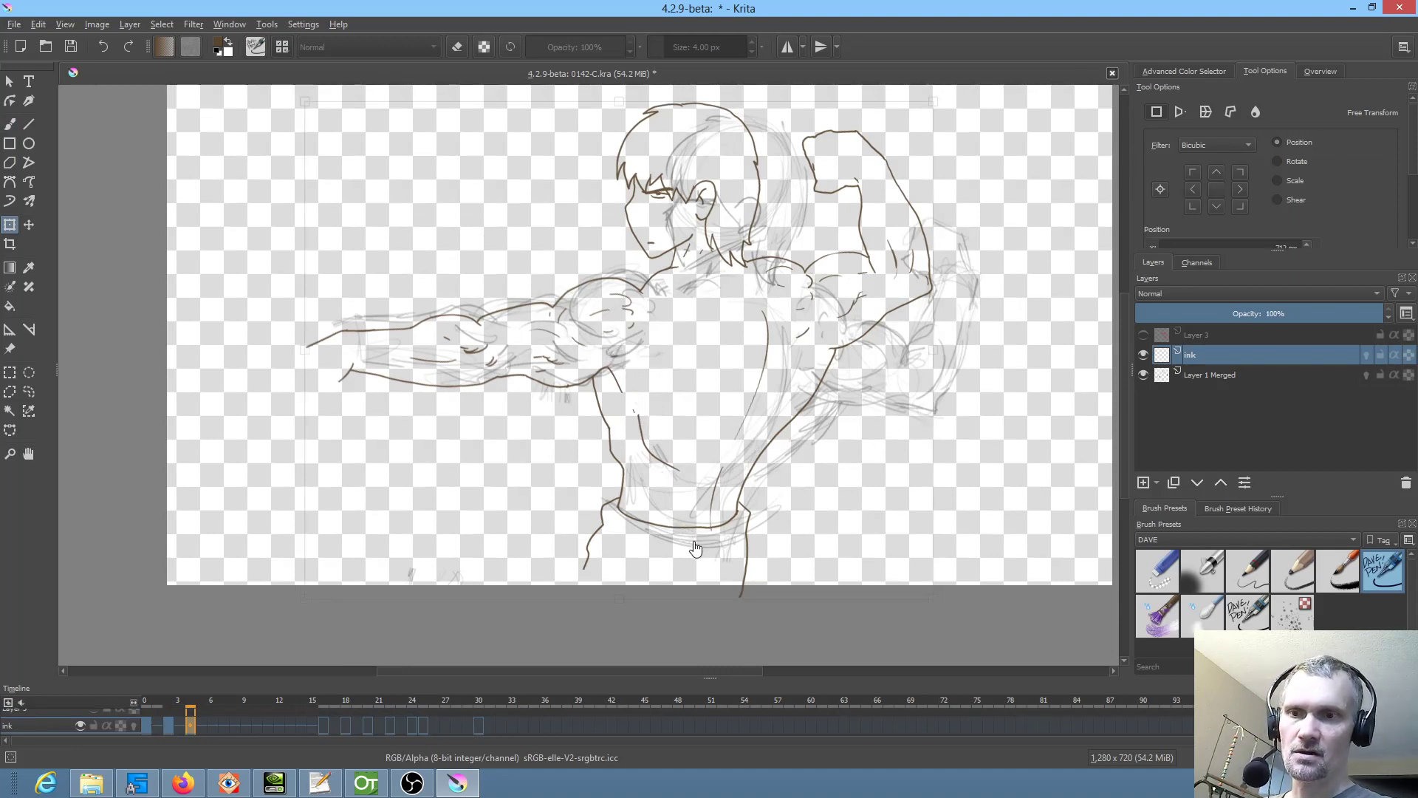
left_click_drag(962, 112, 1001, 193)
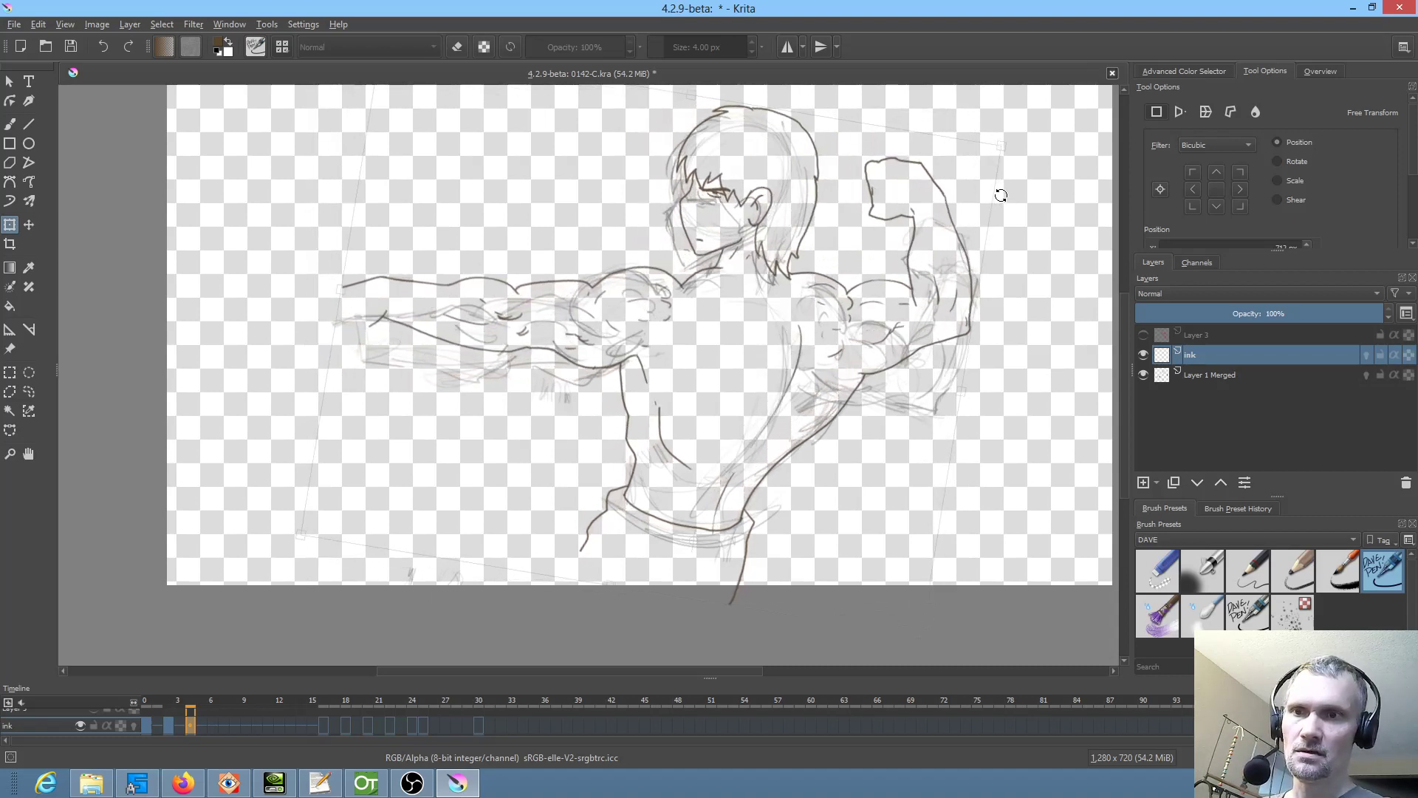
left_click_drag(824, 339, 816, 352)
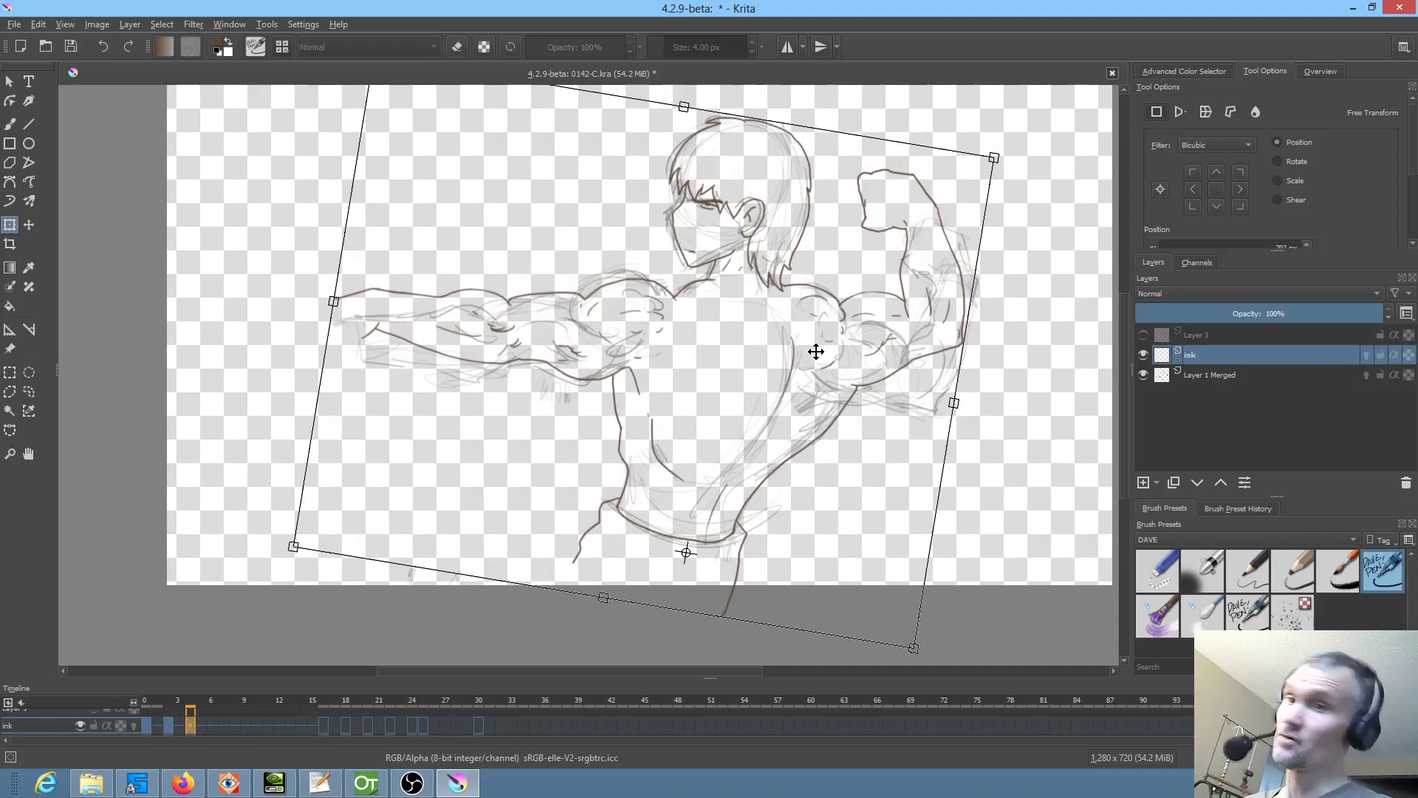
- Outline a freehand selection around the flexed arm from shoulder to fist and start a free transform on it
key("l")
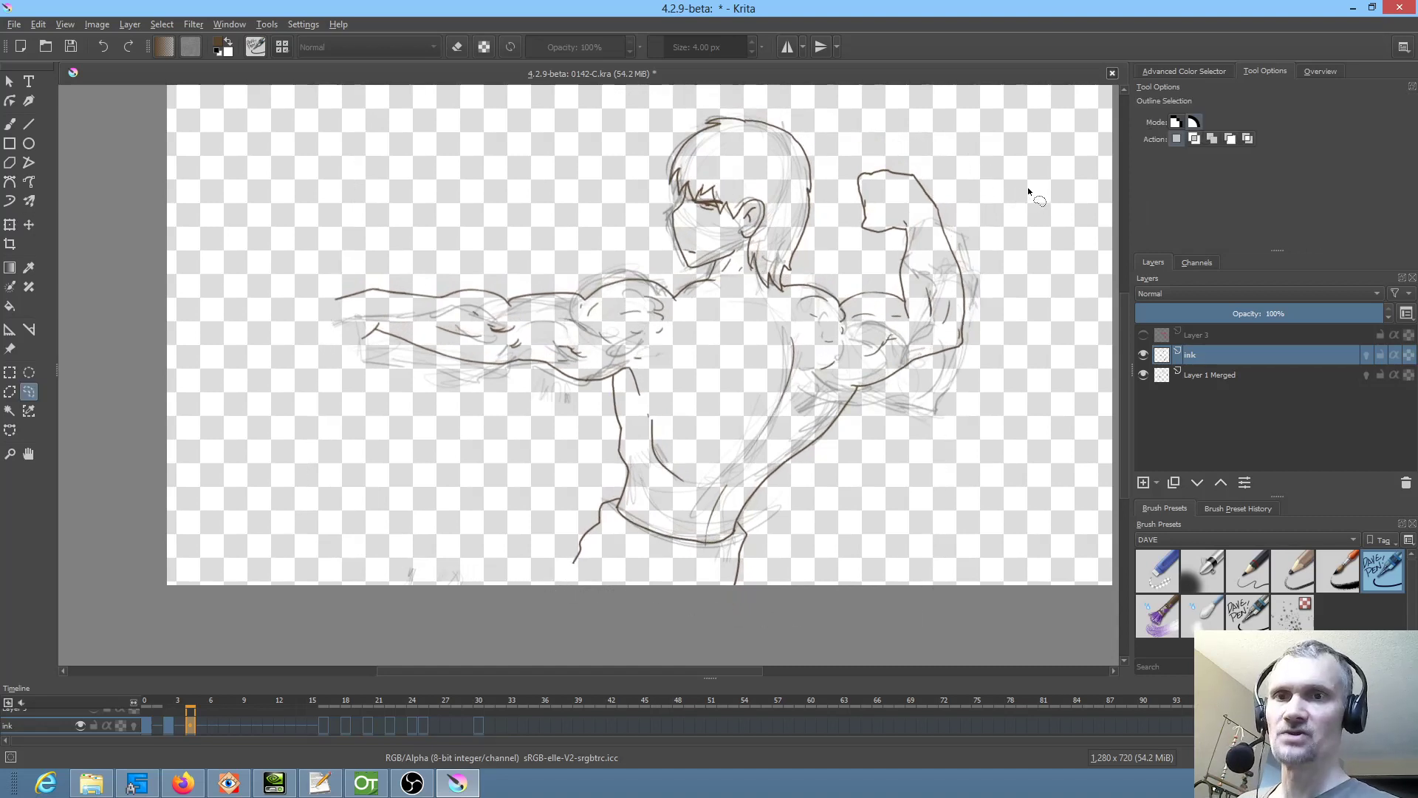
mouse_move(1028, 190)
left_mouse_down()
mouse_move(990, 151)
mouse_move(892, 128)
mouse_move(858, 180)
mouse_move(848, 256)
mouse_move(791, 282)
left_mouse_up()
mouse_move(798, 354)
left_mouse_down()
mouse_move(817, 394)
mouse_move(999, 374)
mouse_move(1034, 239)
left_mouse_up()
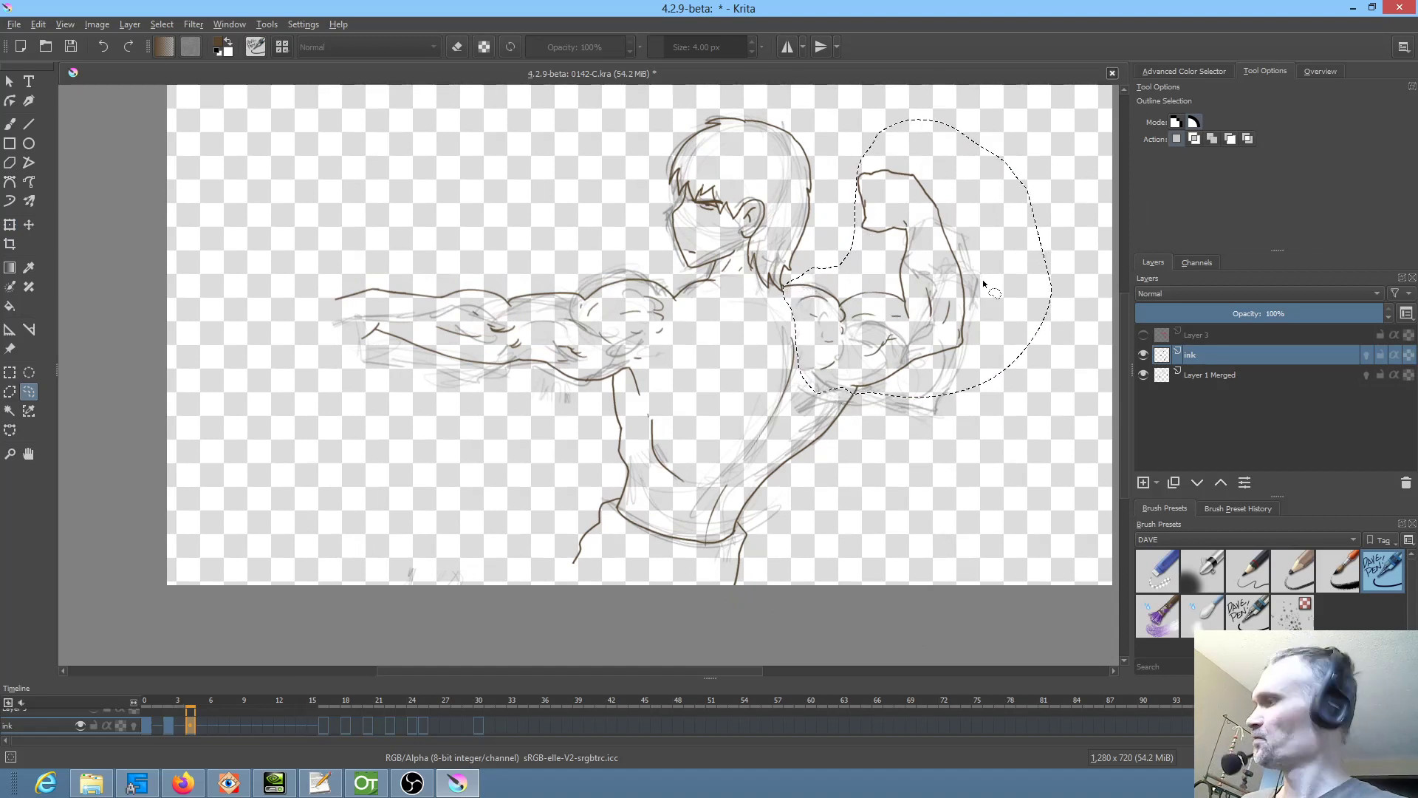
key("ctrl+t")
- Try rotating the selected flexed arm clockwise with the pivot placed at the shoulder
left_click_drag(918, 260, 813, 332)
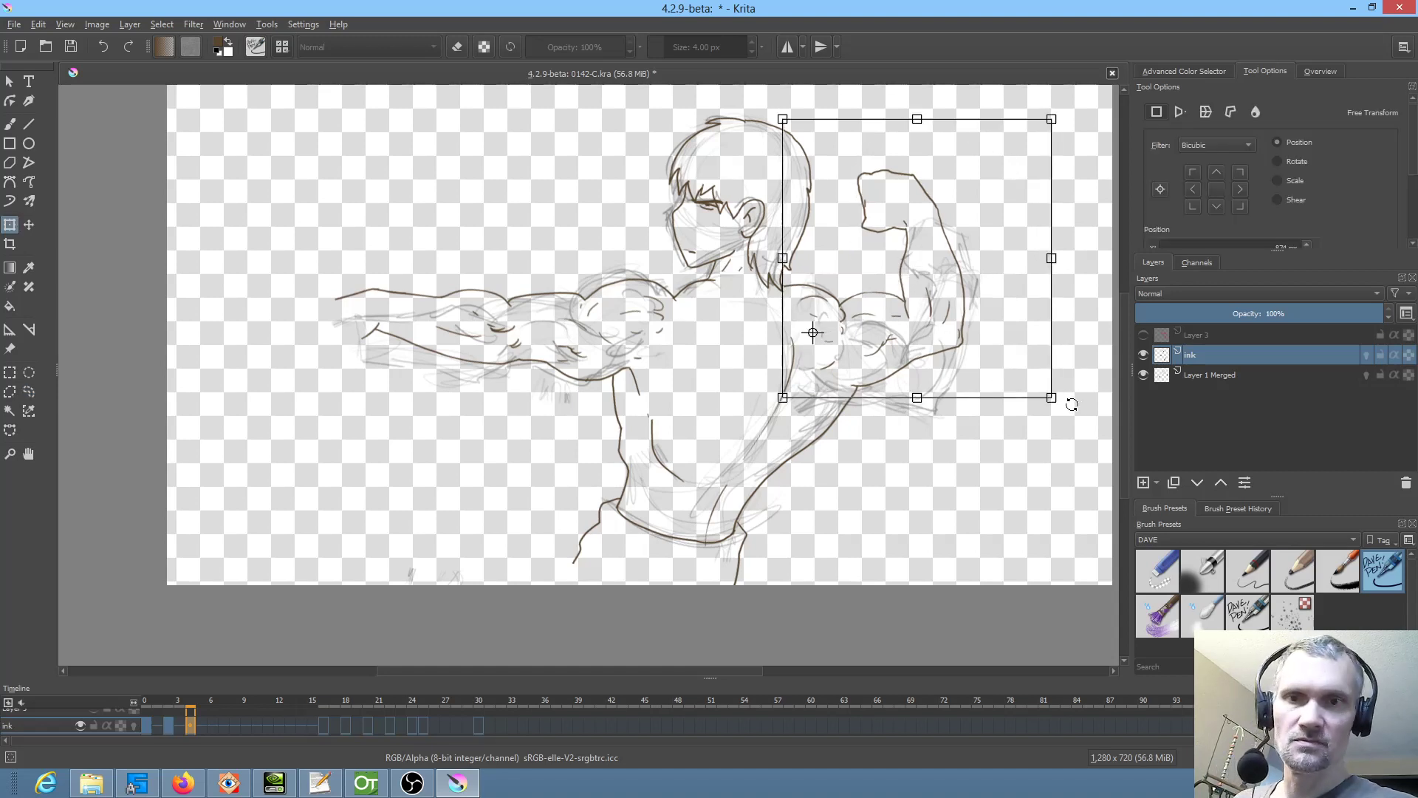
left_click_drag(1073, 403, 1001, 494)
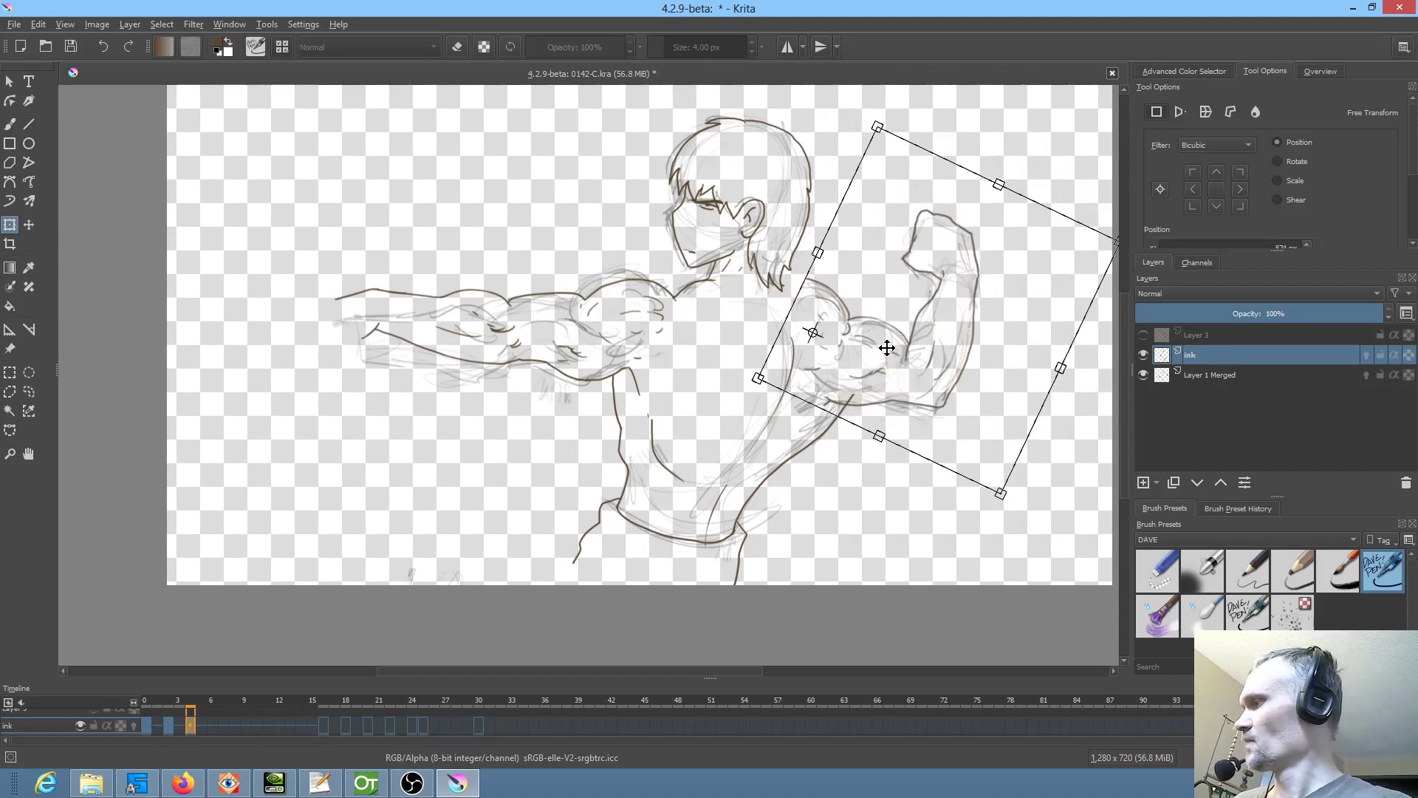
key("ctrl+z")
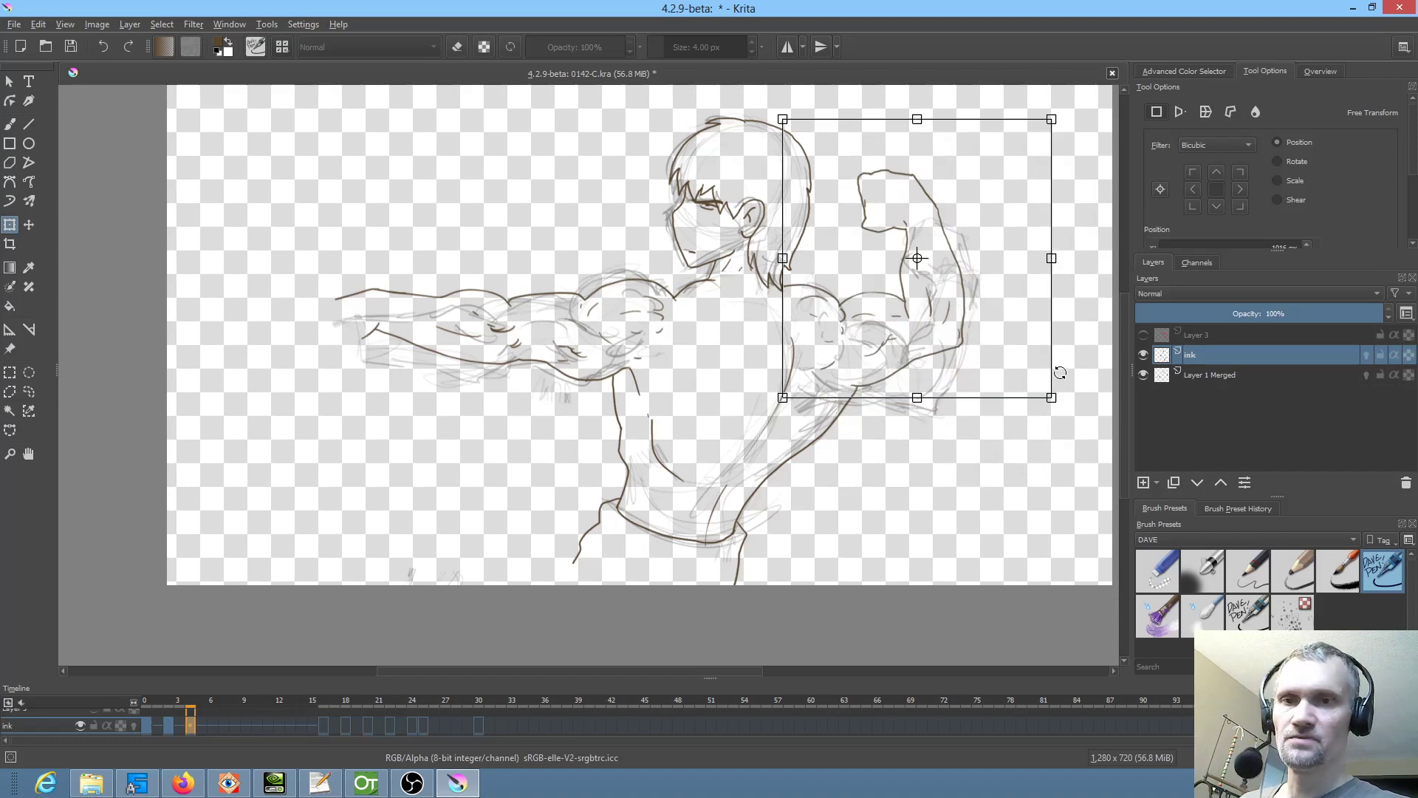
- Rotate the selected flexed arm clockwise, move it onto the sketched arm, and apply the transform
left_click_drag(1068, 408, 978, 469)
left_click_drag(928, 336, 941, 391)
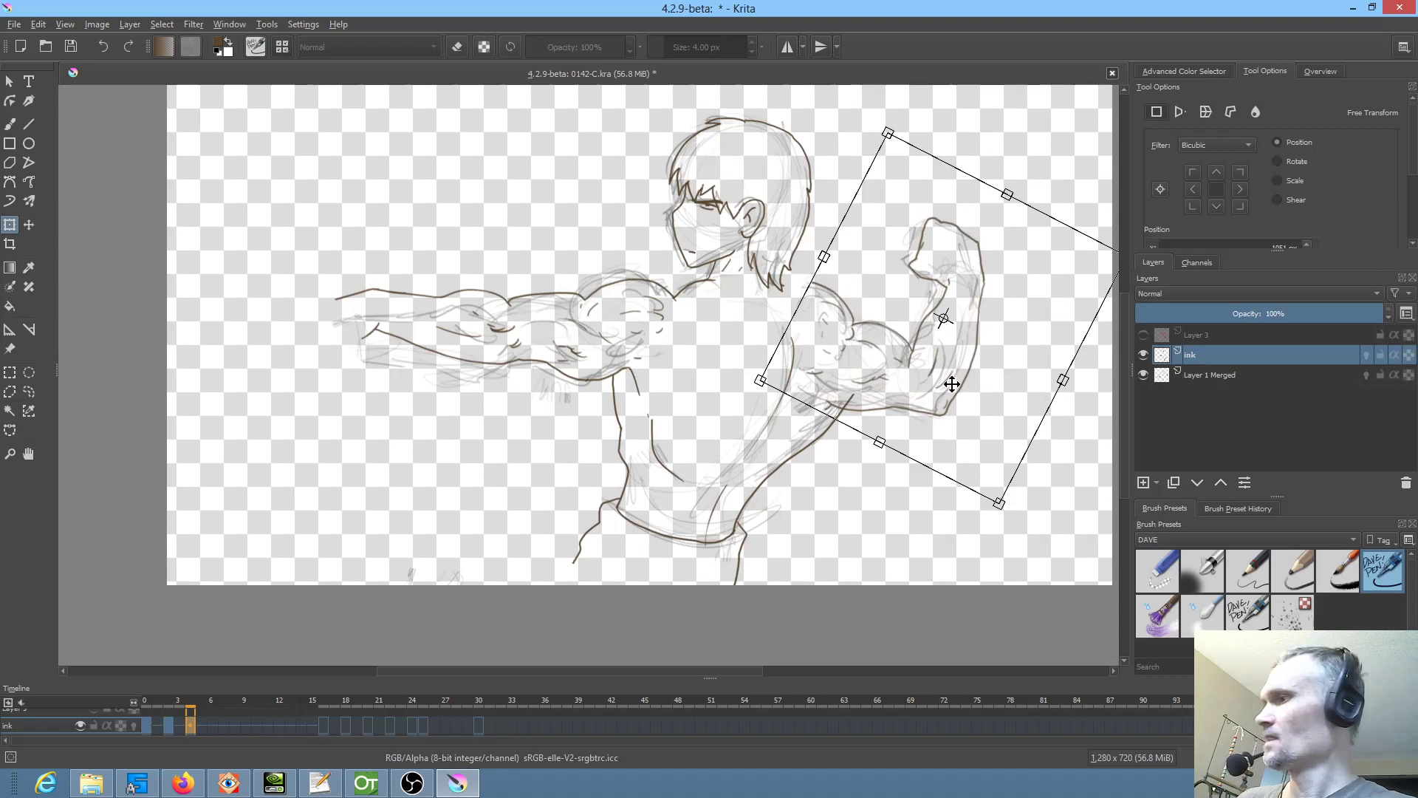
key("Return")
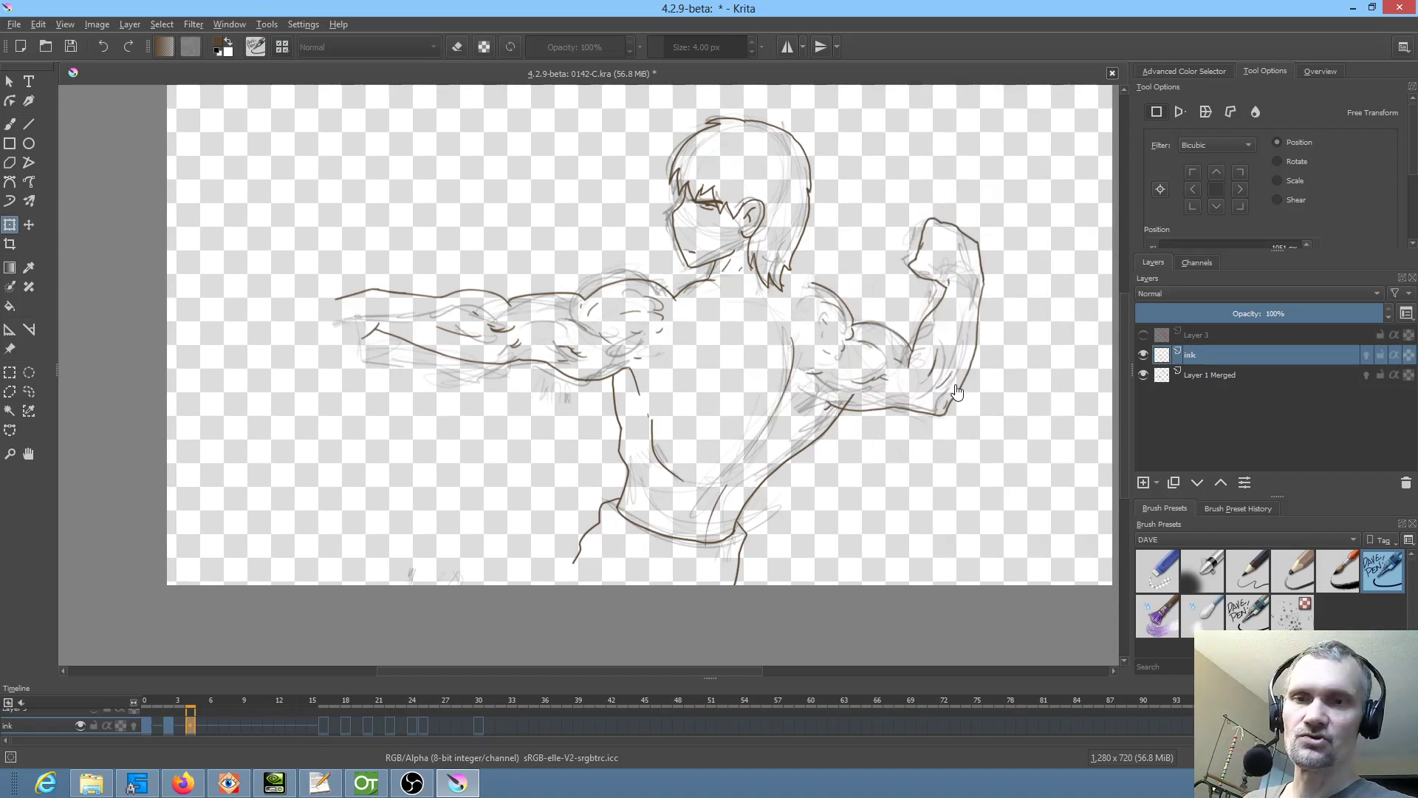
- Ink the missing line joining the flexed arm's shoulder to the base of the hair
key("b")
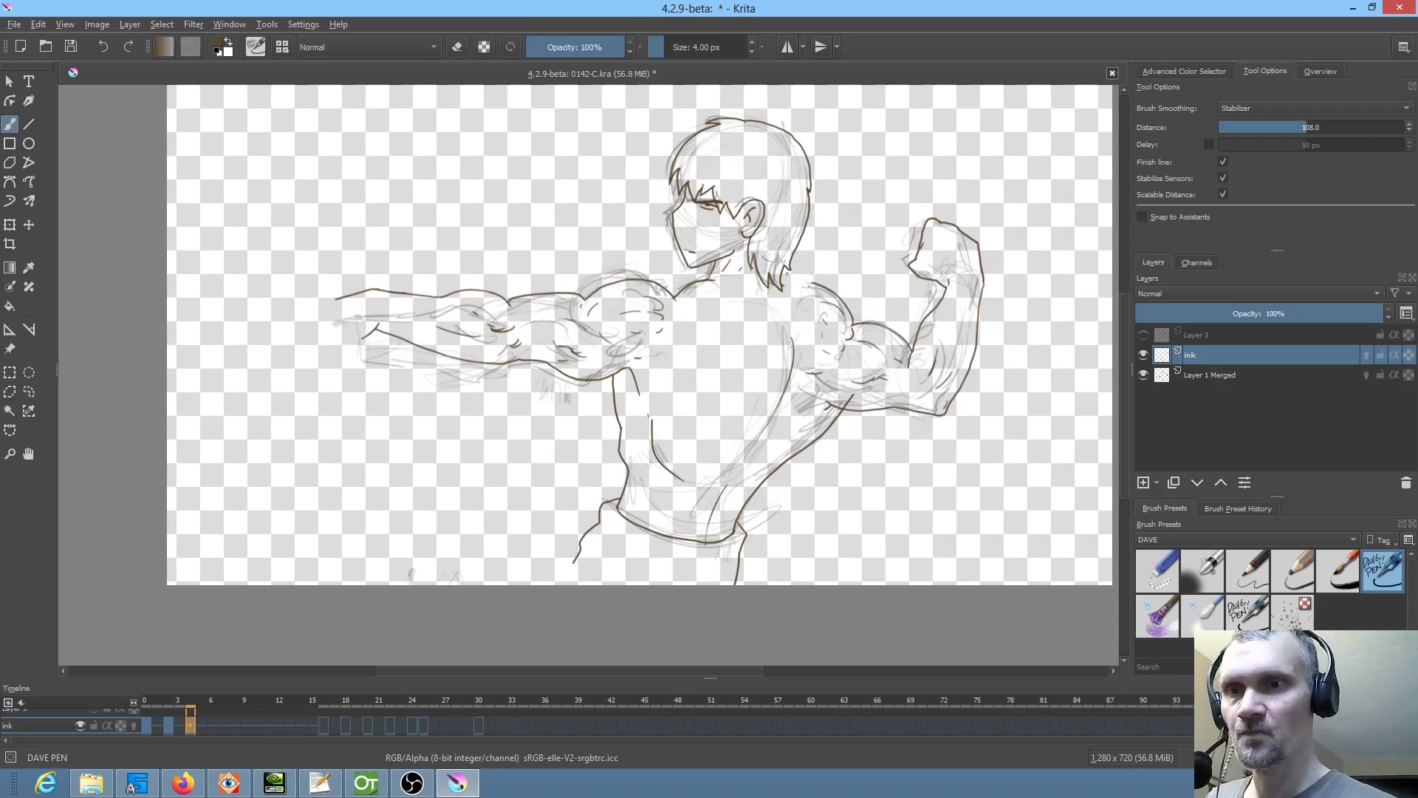
left_click_drag(904, 287, 838, 241)
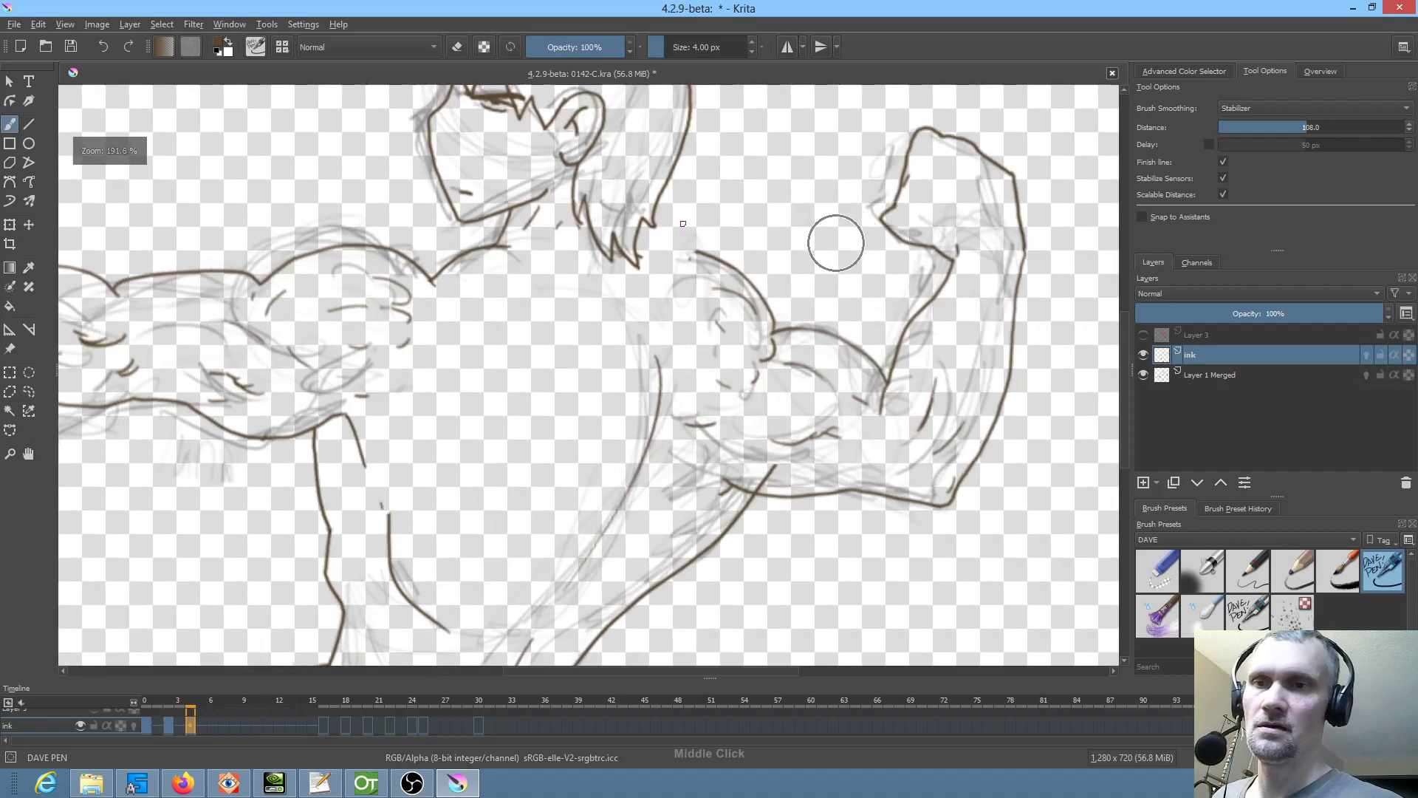
mouse_move(698, 255)
left_mouse_down()
mouse_move(673, 260)
mouse_move(641, 236)
left_mouse_up()
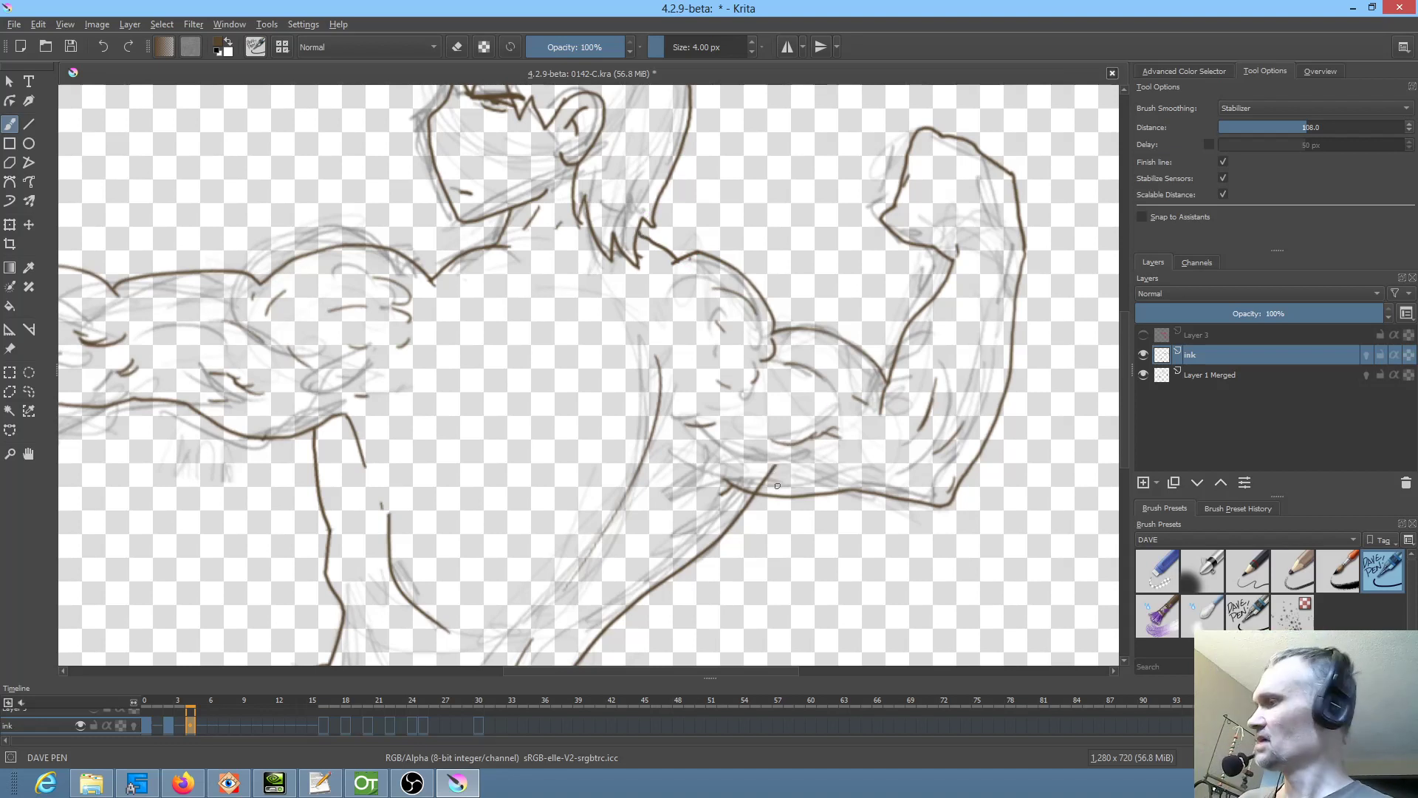
- With brush smoothing set to None, erase the overlapping lines at the flexed arm's armpit and ink a short crease there
key("n")
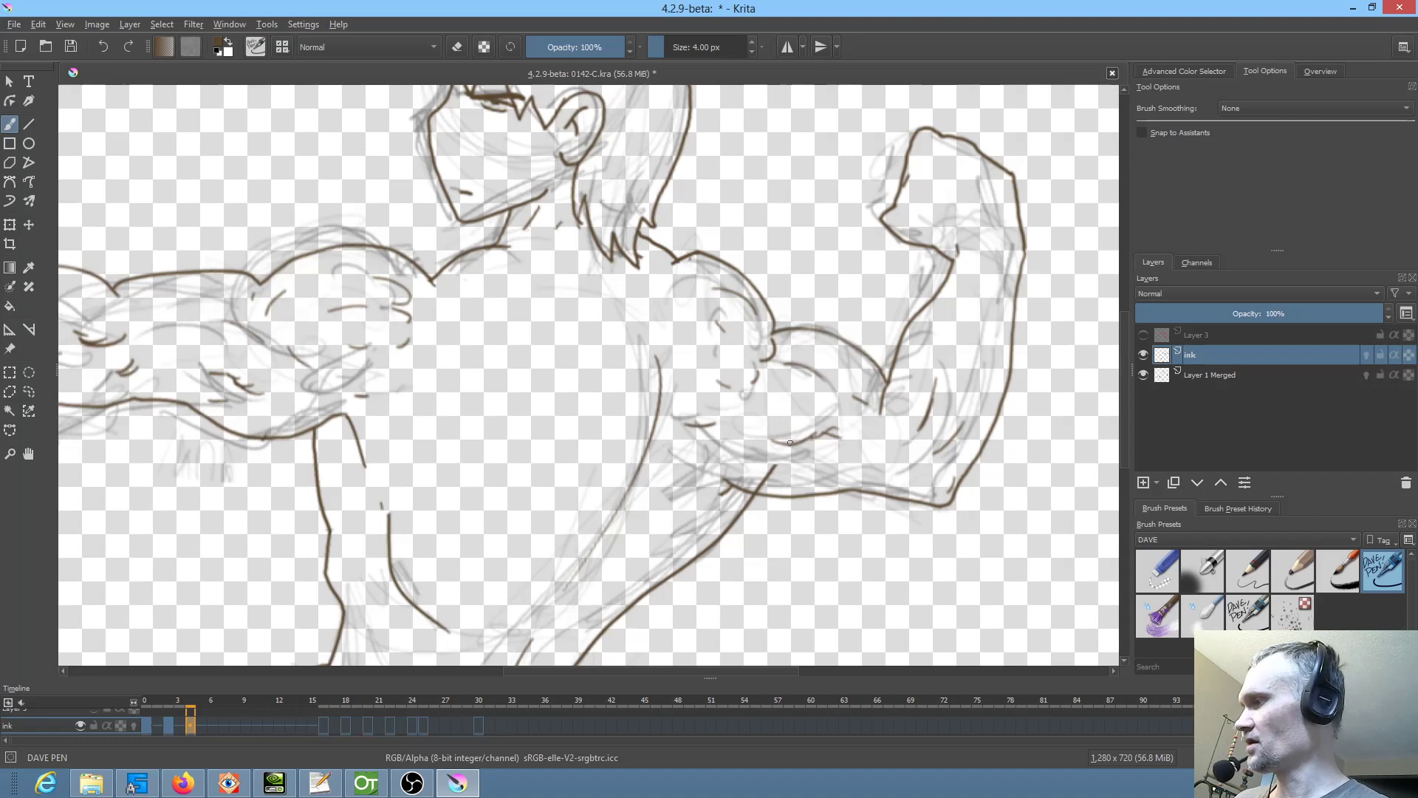
key("e")
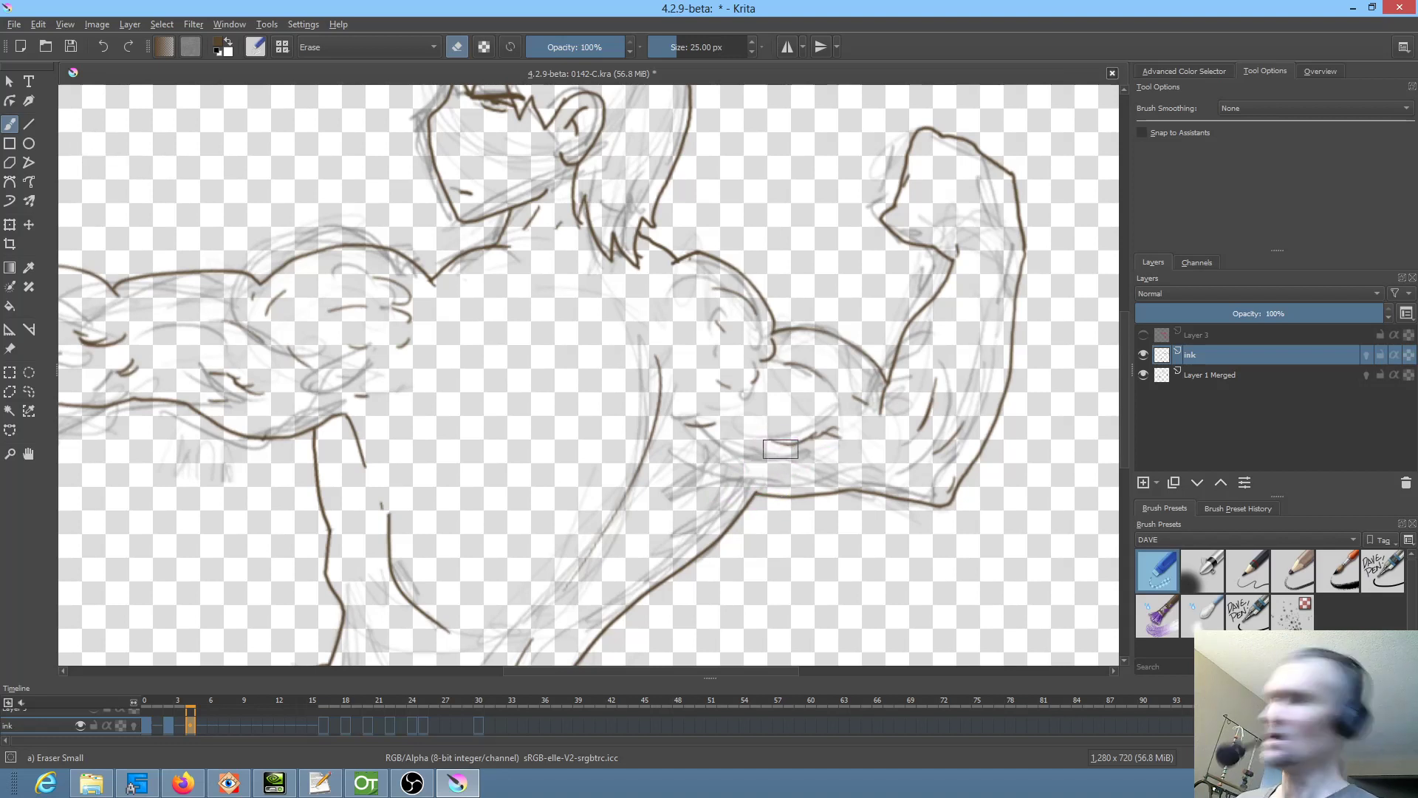
key("slash")
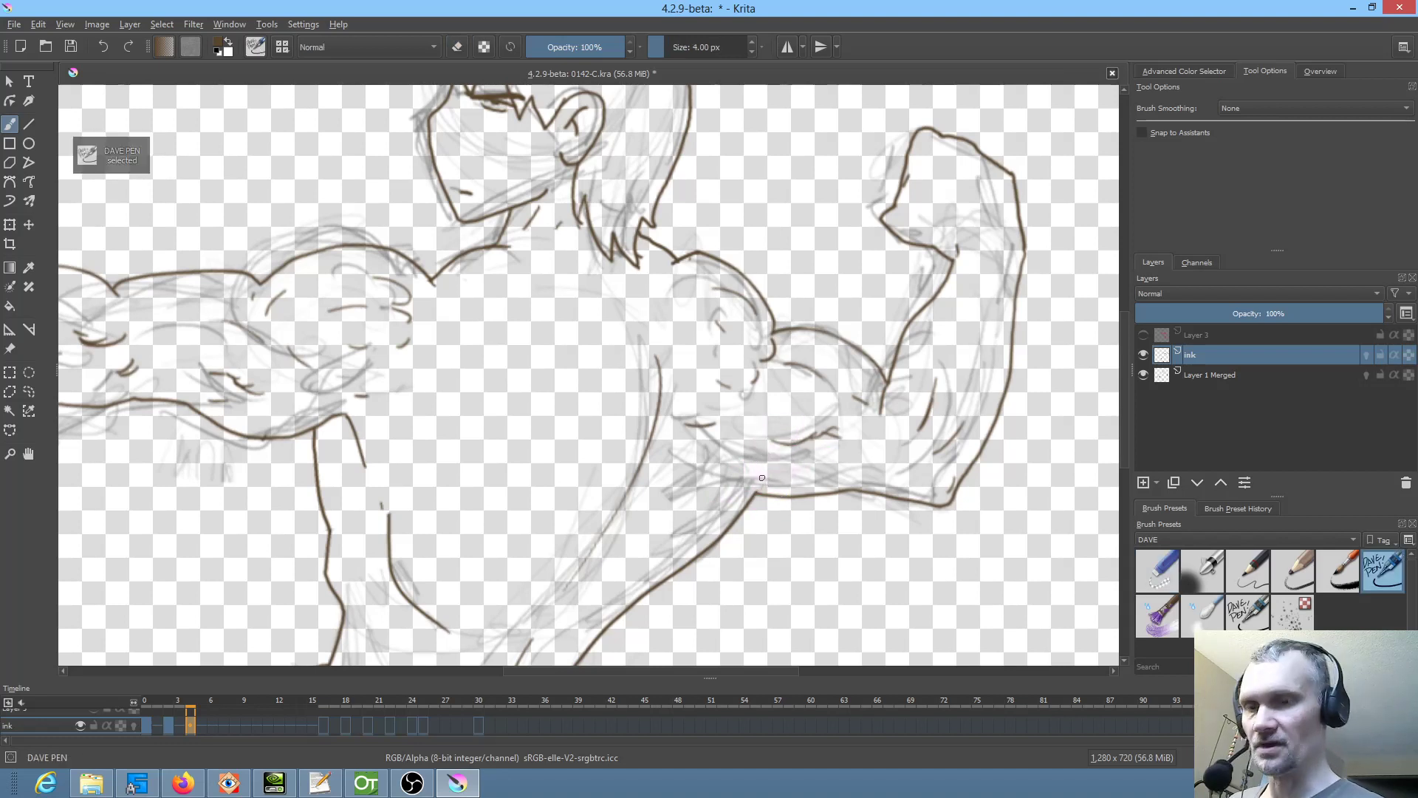
left_click_drag(761, 468, 753, 493)
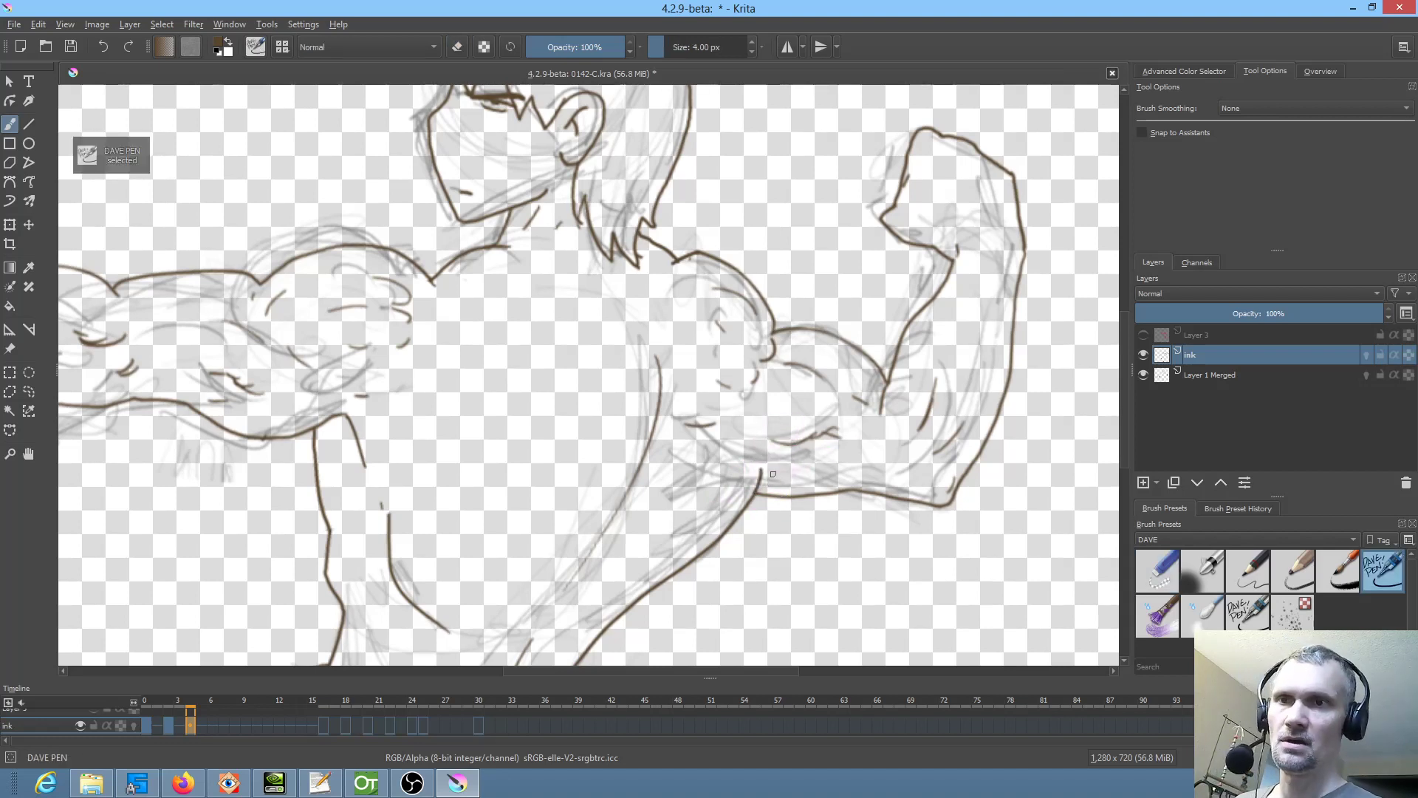
- On frame 4, extend the trouser leg outline to the canvas edge and ink fold lines below the waistband
left_click_drag(851, 533, 882, 348)
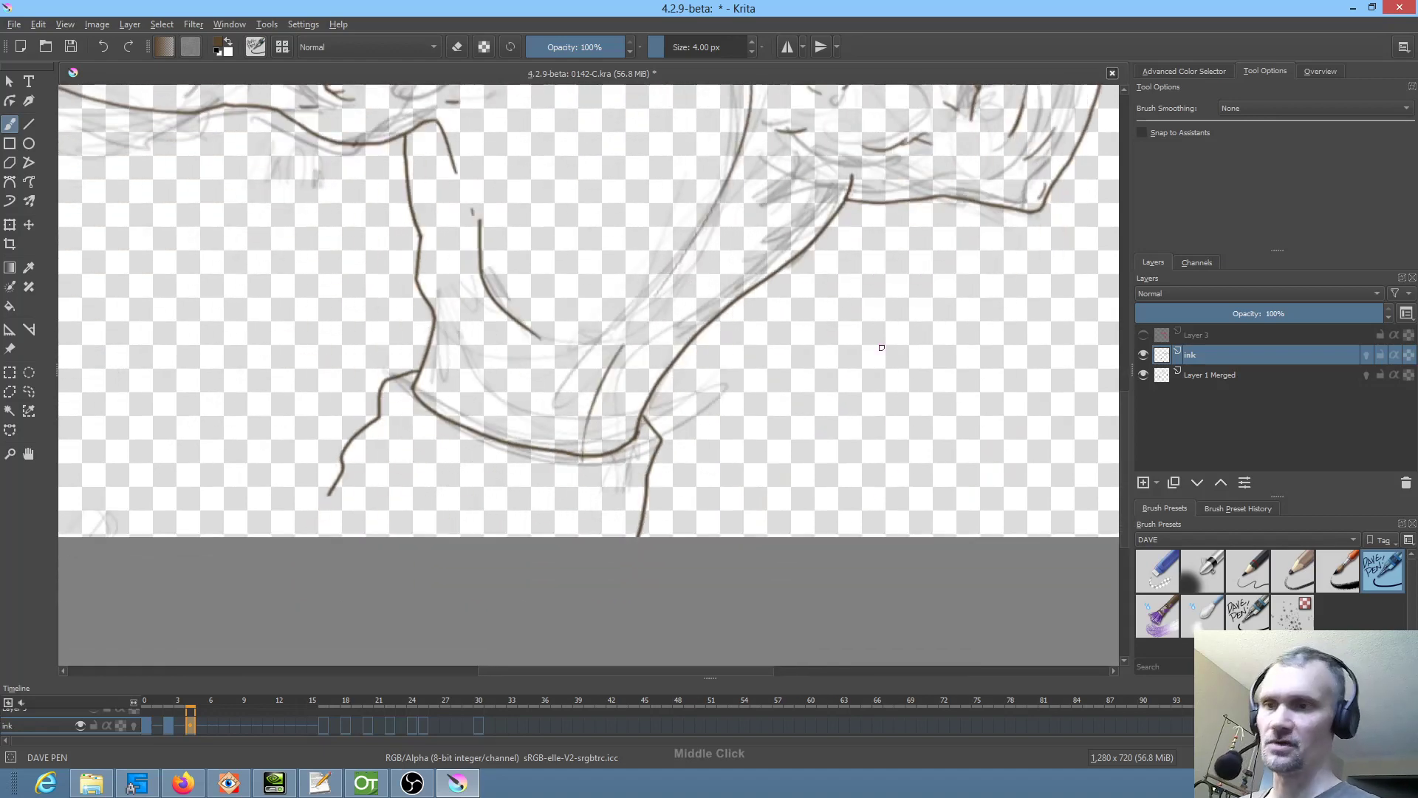
mouse_move(400, 424)
left_mouse_down()
mouse_move(518, 509)
mouse_move(519, 535)
mouse_move(613, 577)
left_mouse_up()
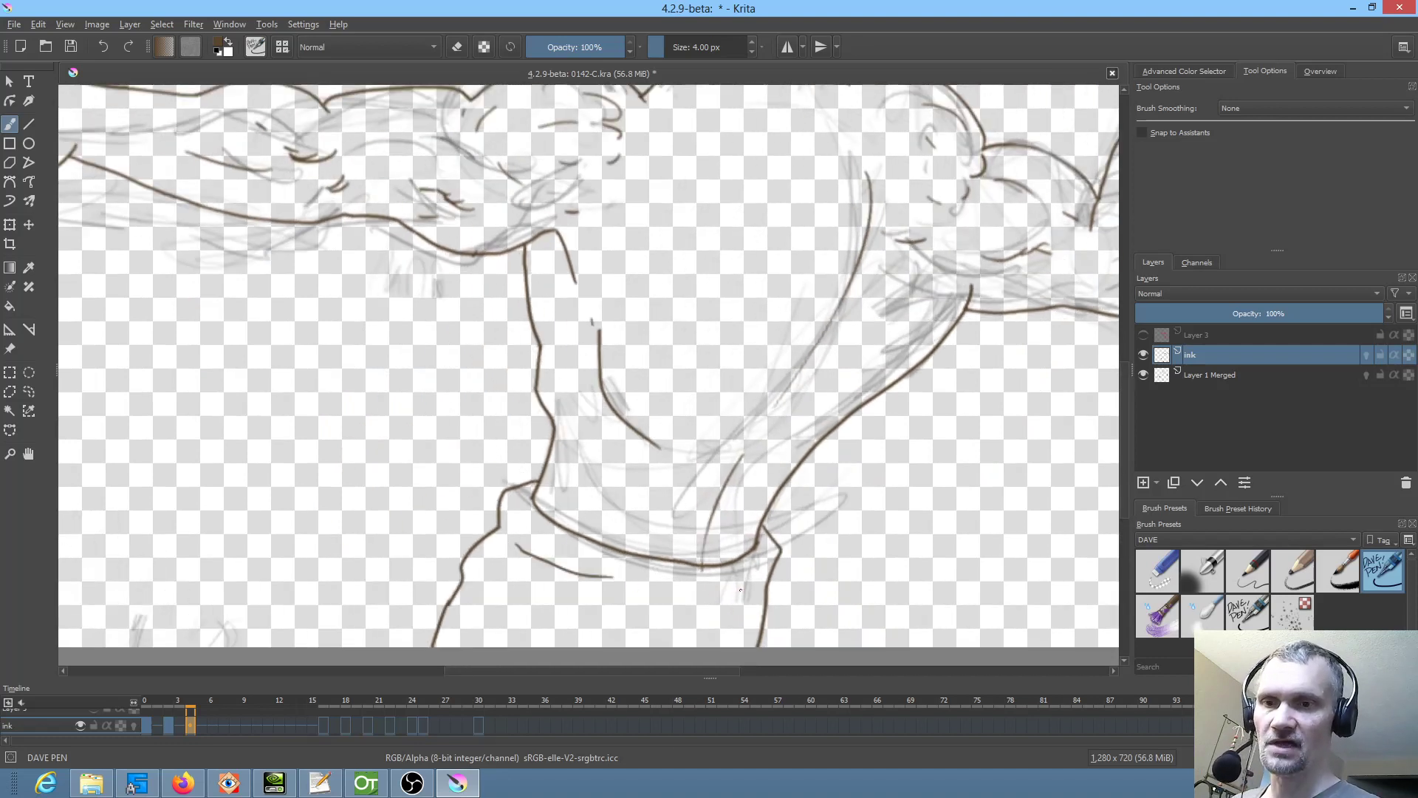
mouse_move(740, 590)
left_mouse_down()
mouse_move(645, 603)
mouse_move(682, 625)
left_mouse_up()
- Ink matching short fold lines on the trousers below the waistband on frames 2 and 0
key("Left")
key("Left")
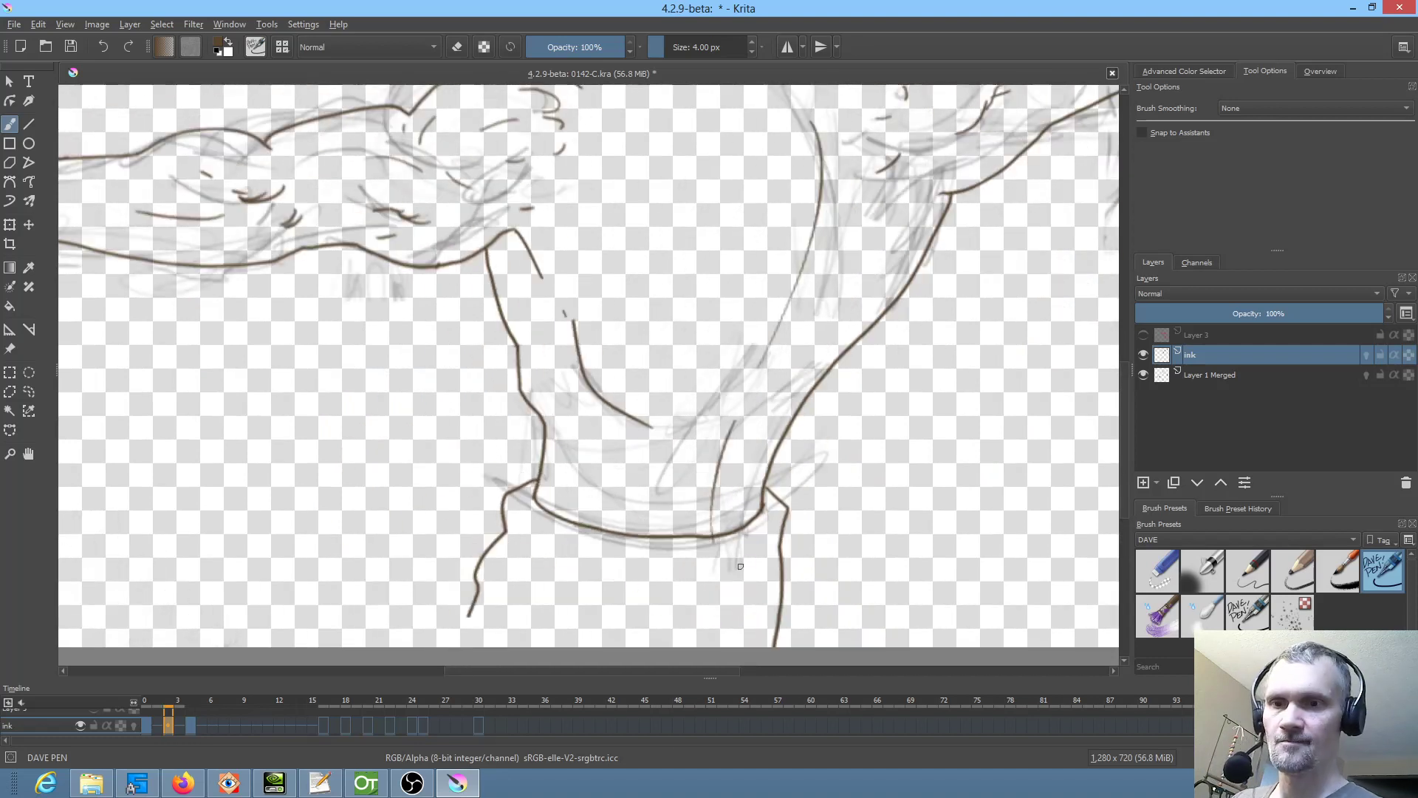
mouse_move(760, 552)
left_mouse_down()
mouse_move(684, 592)
mouse_move(720, 604)
left_mouse_up()
key("Left")
key("Left")
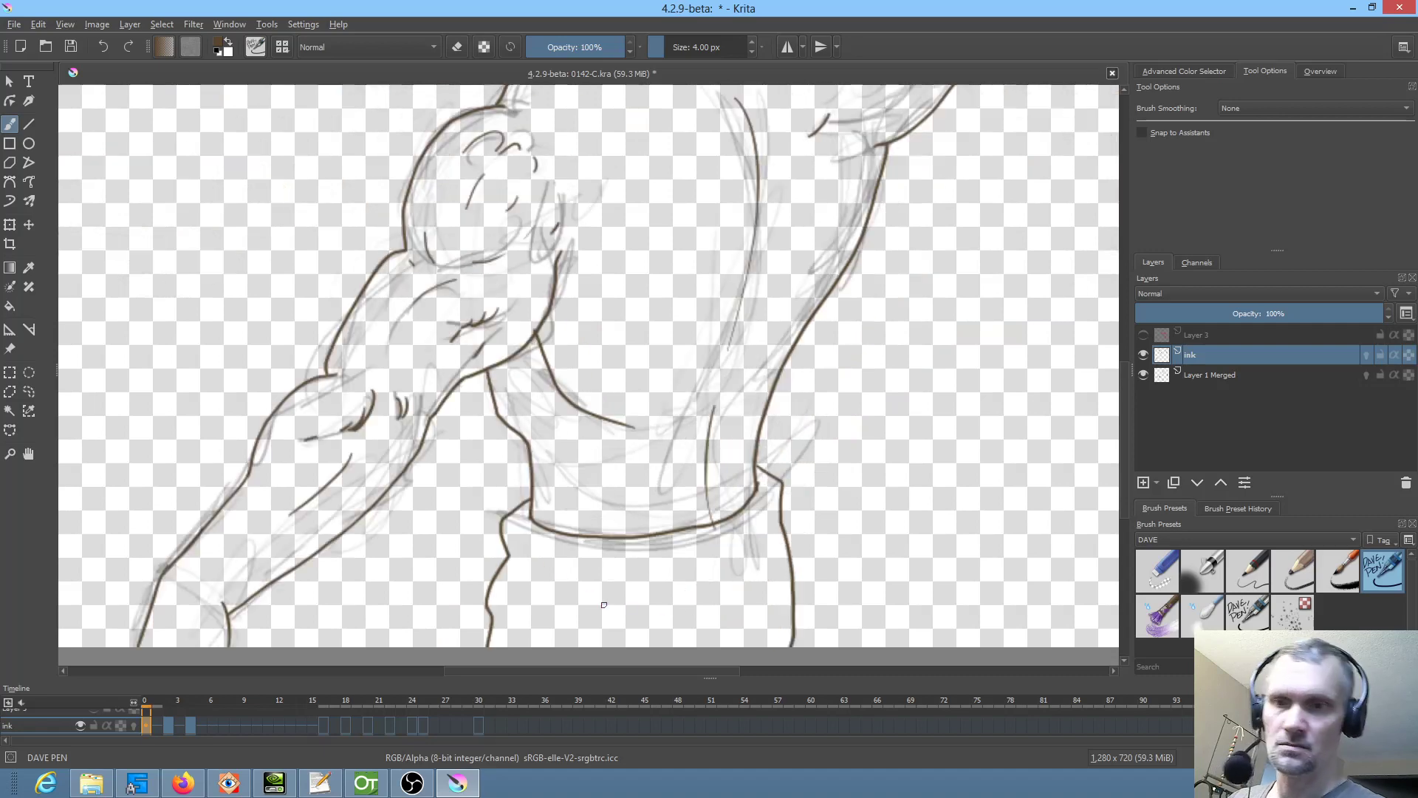
left_click_drag(758, 542, 727, 577)
middle_click(654, 533)
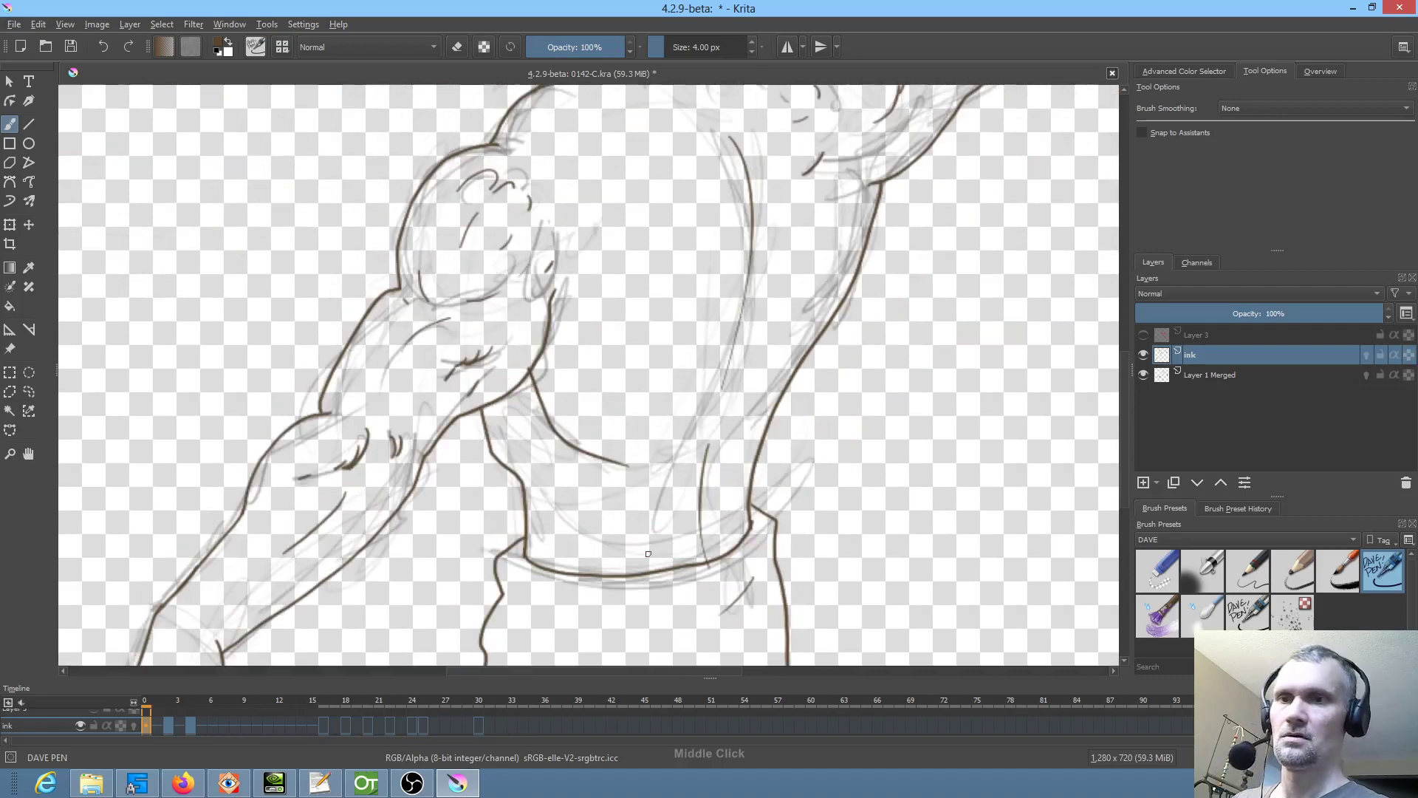
- Flip back and forth between frames 0, 2 and 4 to compare the inked trouser folds
key("Right")
key("Right")
key("Right")
key("Right")
key("Left")
key("Left")
key("Left")
key("Left")
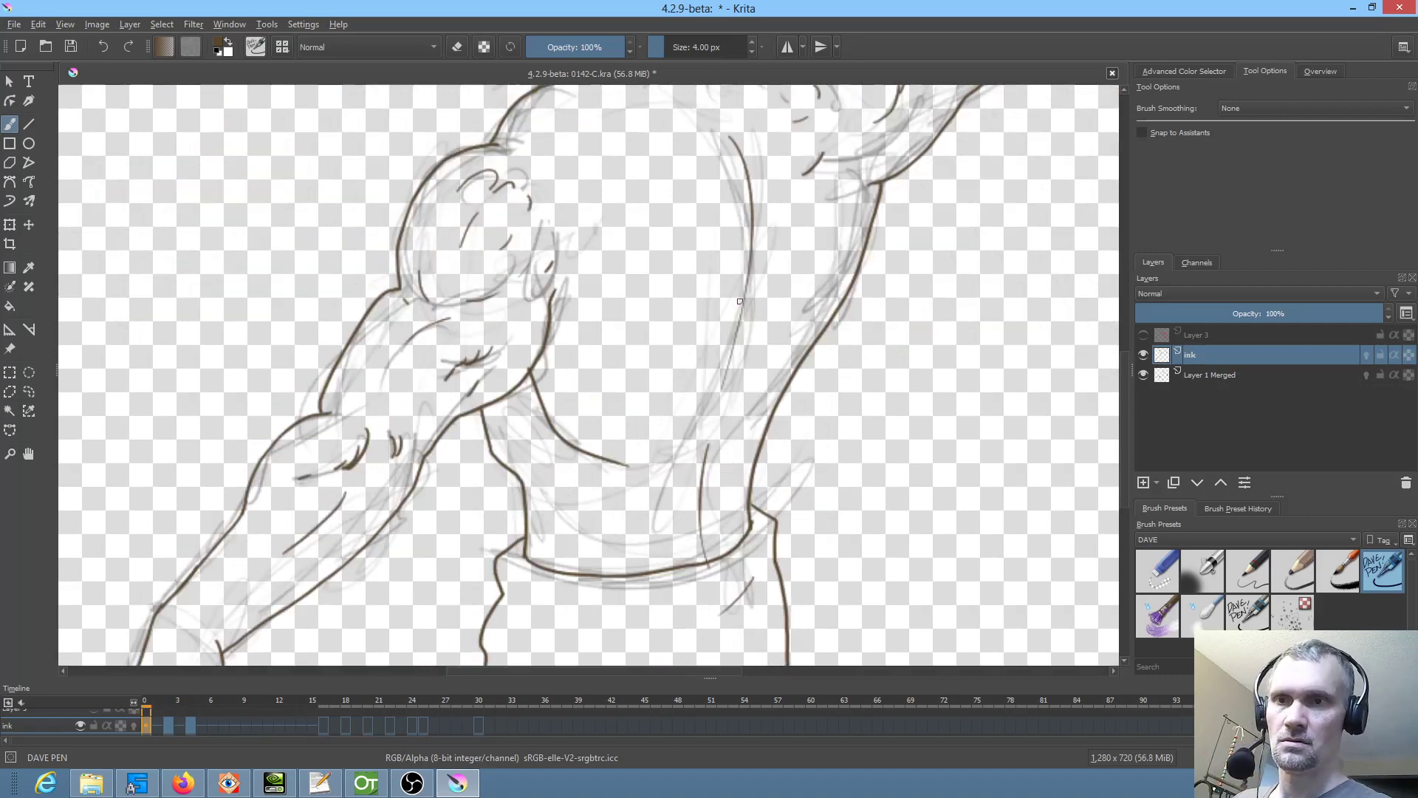
key("Right")
key("Right")
key("Left")
key("Left")
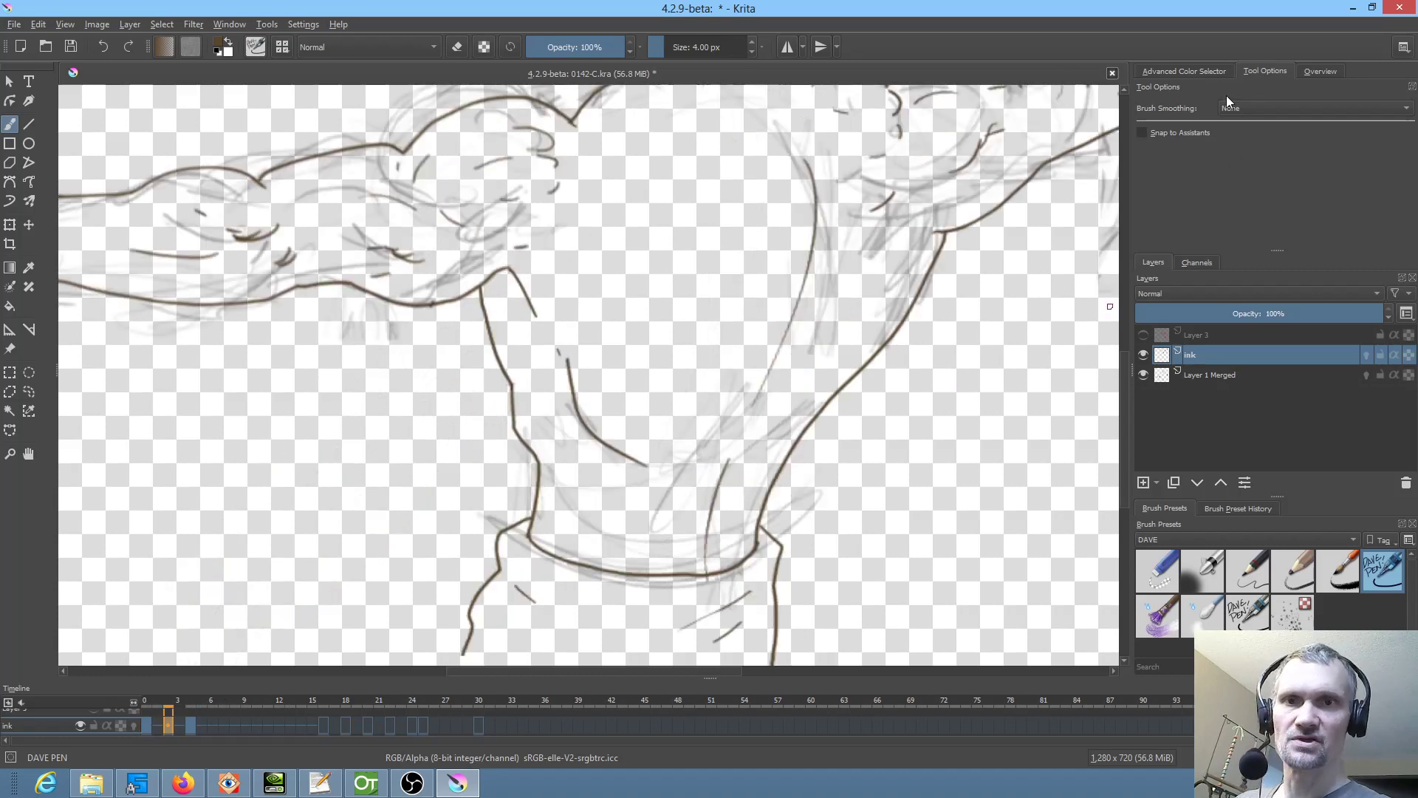
key("Right")
key("Right")
key("Left")
key("Left")
- Hide the rough sketch layer and flip between frames 0 and 2 to examine the motion of the whole inked figure
left_click(1144, 375)
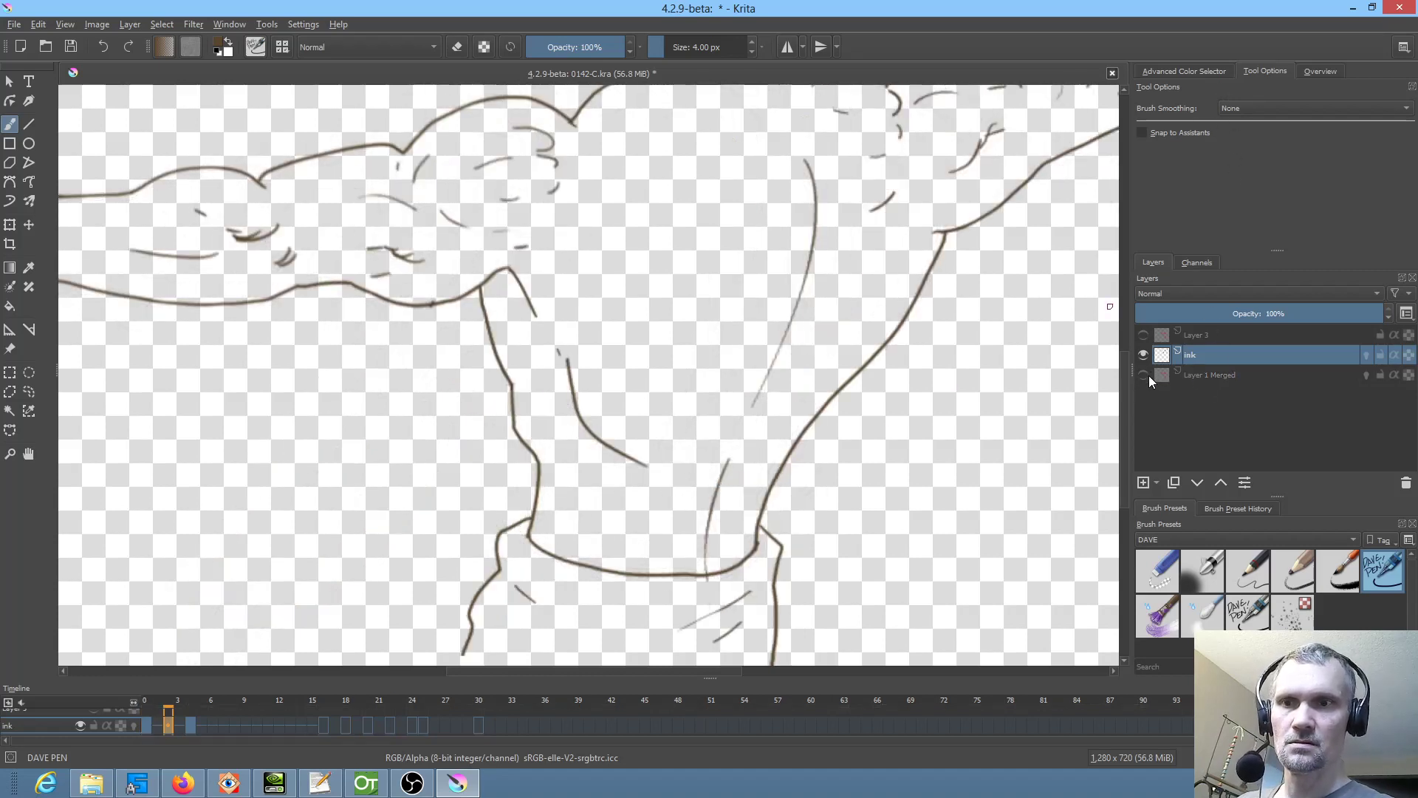
key("Right")
key("Right")
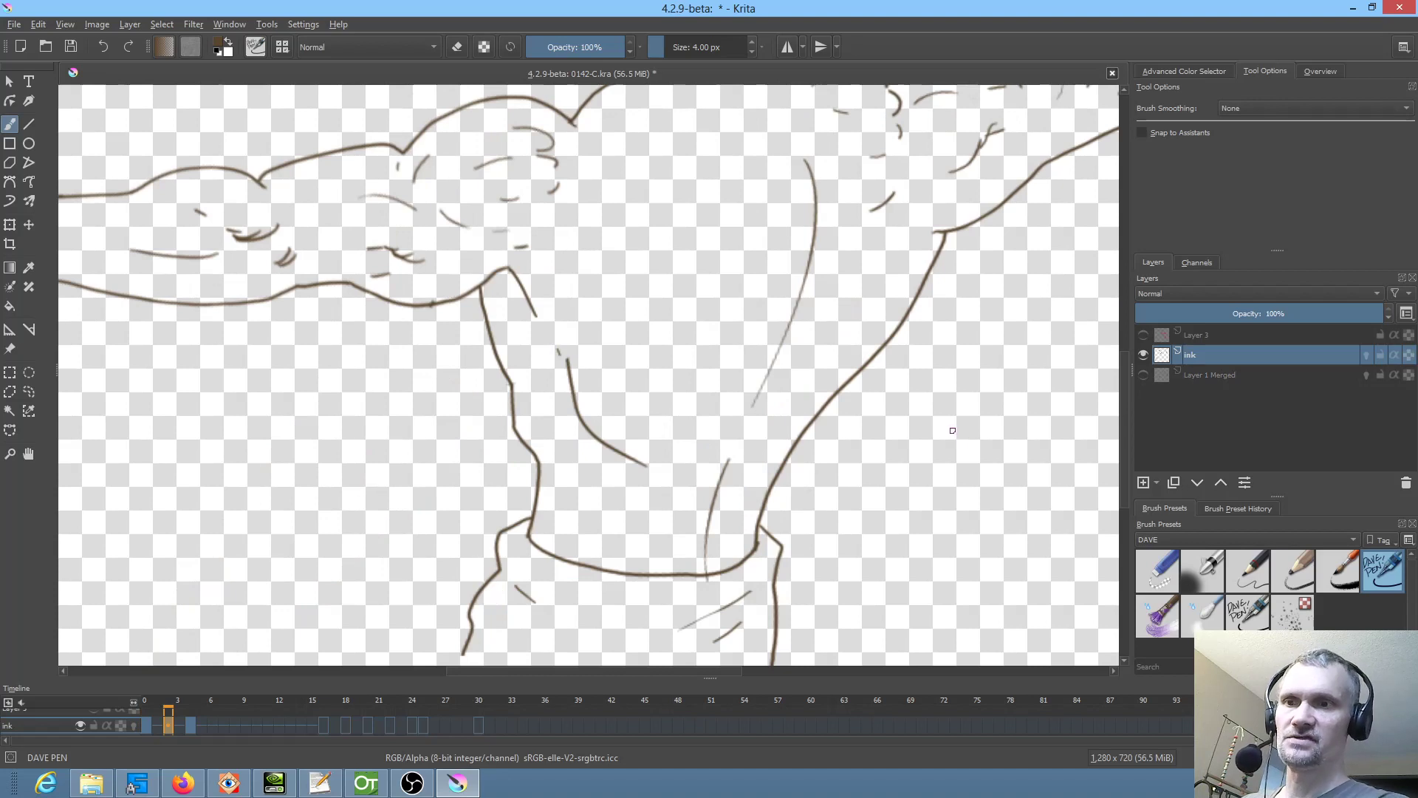
scroll(952, 430, "down", 5)
key("Left")
key("Left")
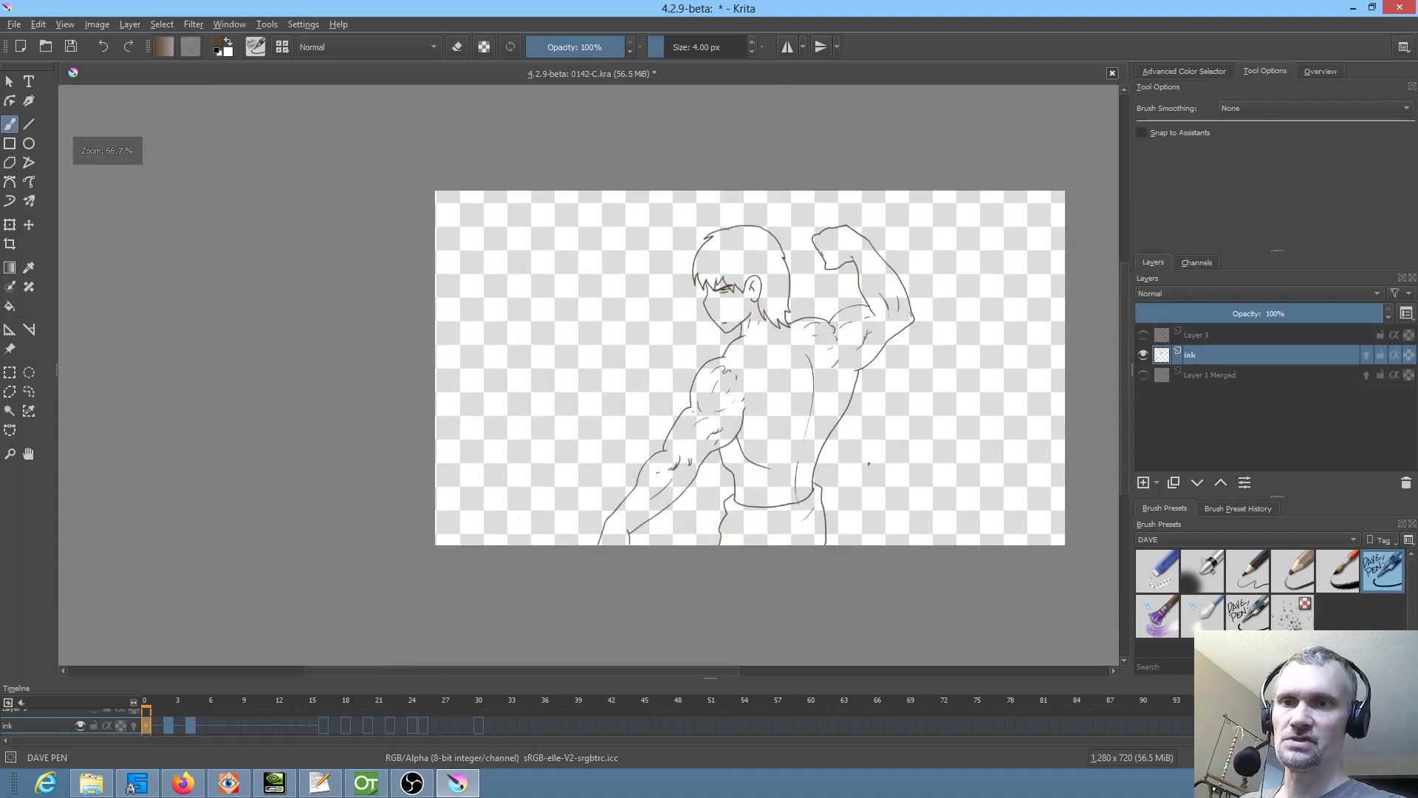
key("Right")
key("Right")
key("Left")
key("Left")
key("Right")
key("Right")
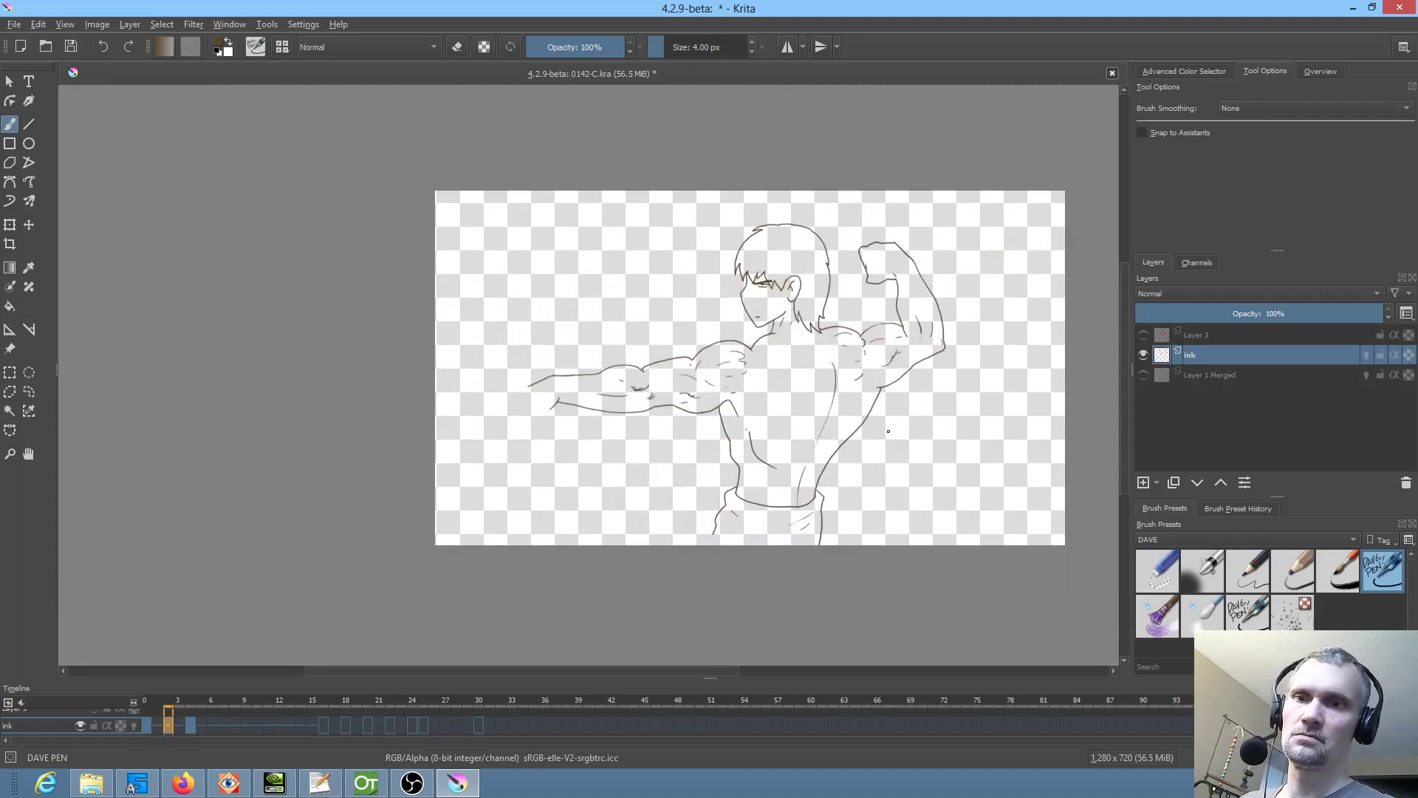
- On frame 2, ink the missing lower part of the trouser leg's outer outline down to the canvas edge
left_click_drag(889, 431, 878, 361)
left_click_drag(832, 402, 940, 297)
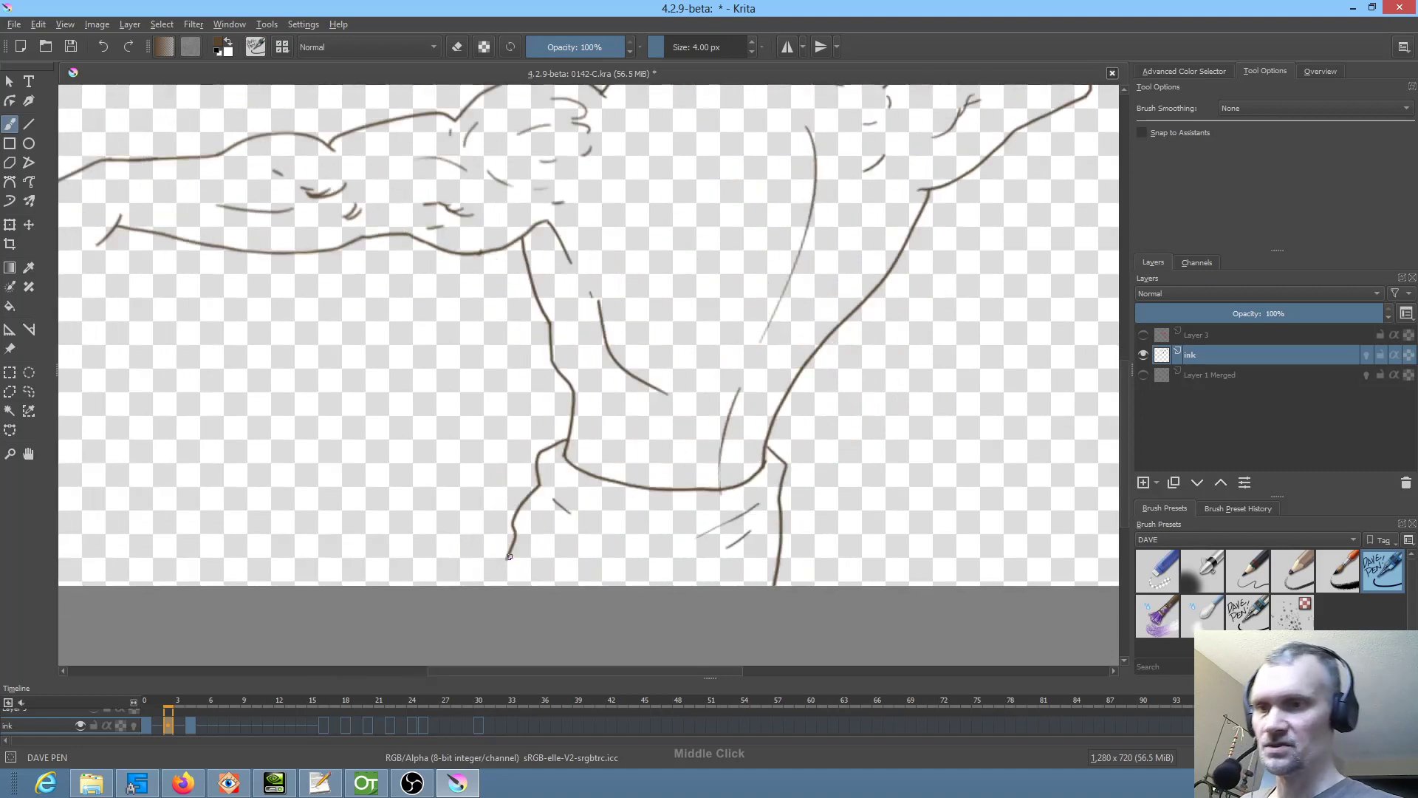
left_click_drag(509, 556, 484, 597)
- Step repeatedly through frames 0, 2 and 4 to check how the torso, arm and trouser outlines line up
key("Left")
key("Left")
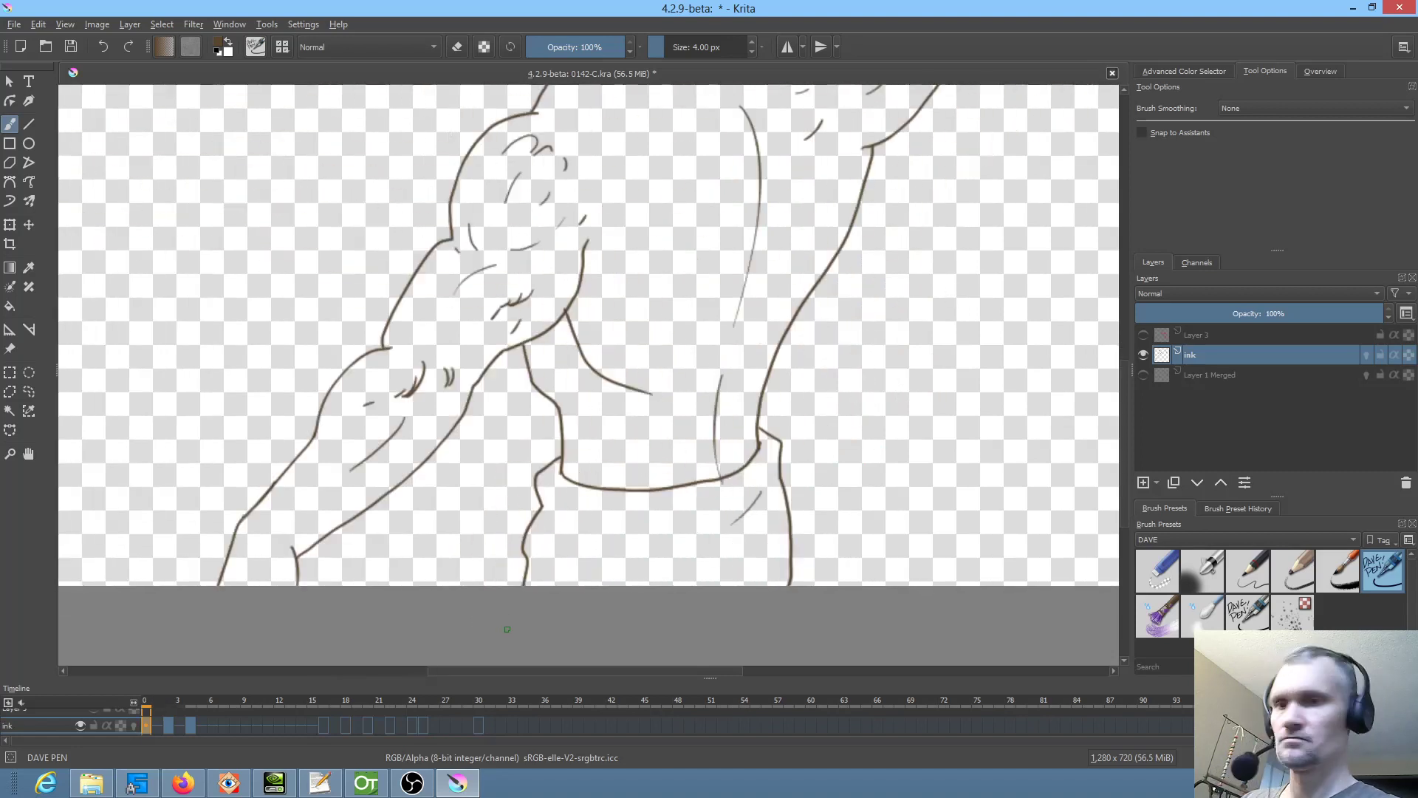
key("Right")
key("Right")
key("Right")
key("Right")
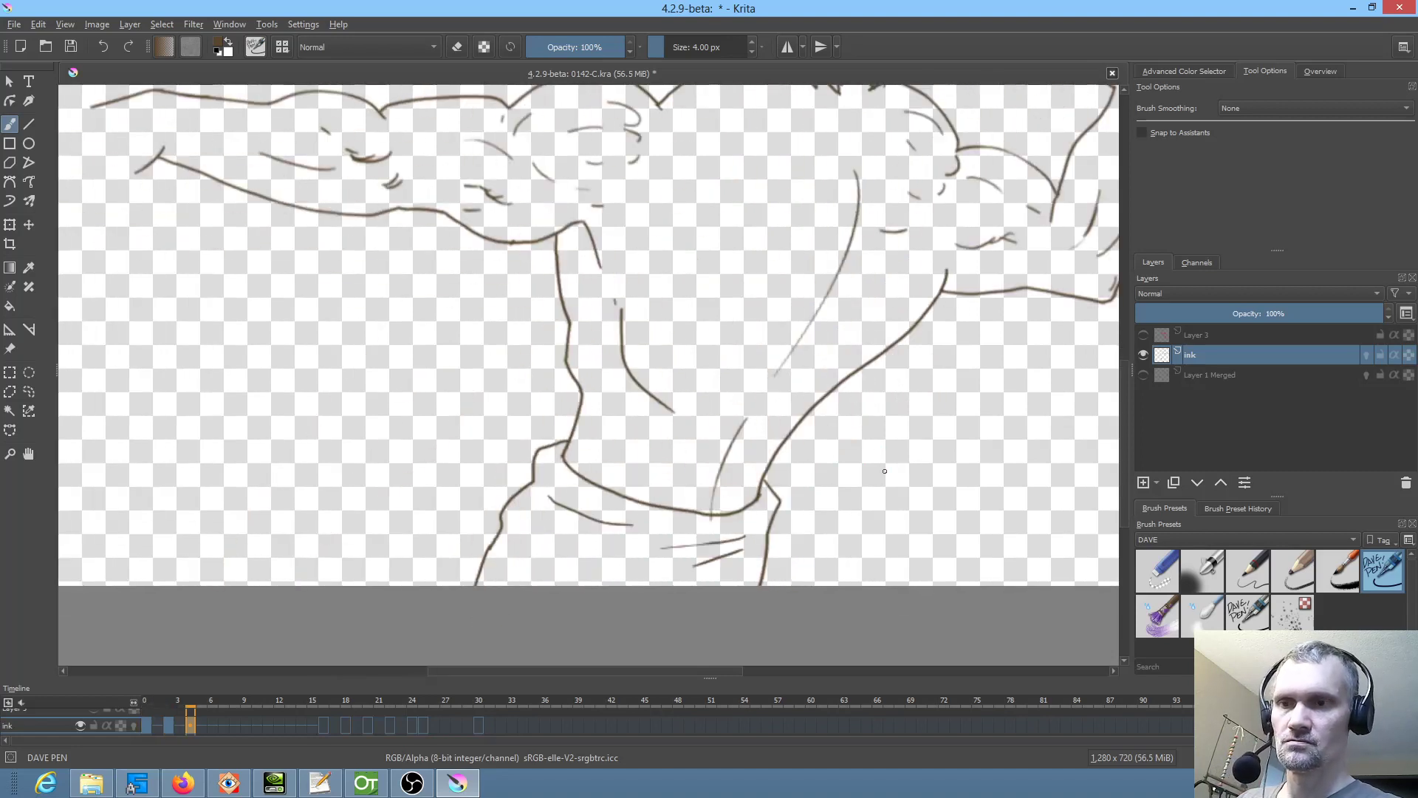
key("Left")
key("Left")
key("Right")
key("Right")
key("Left")
key("Left")
key("Right")
key("Right")
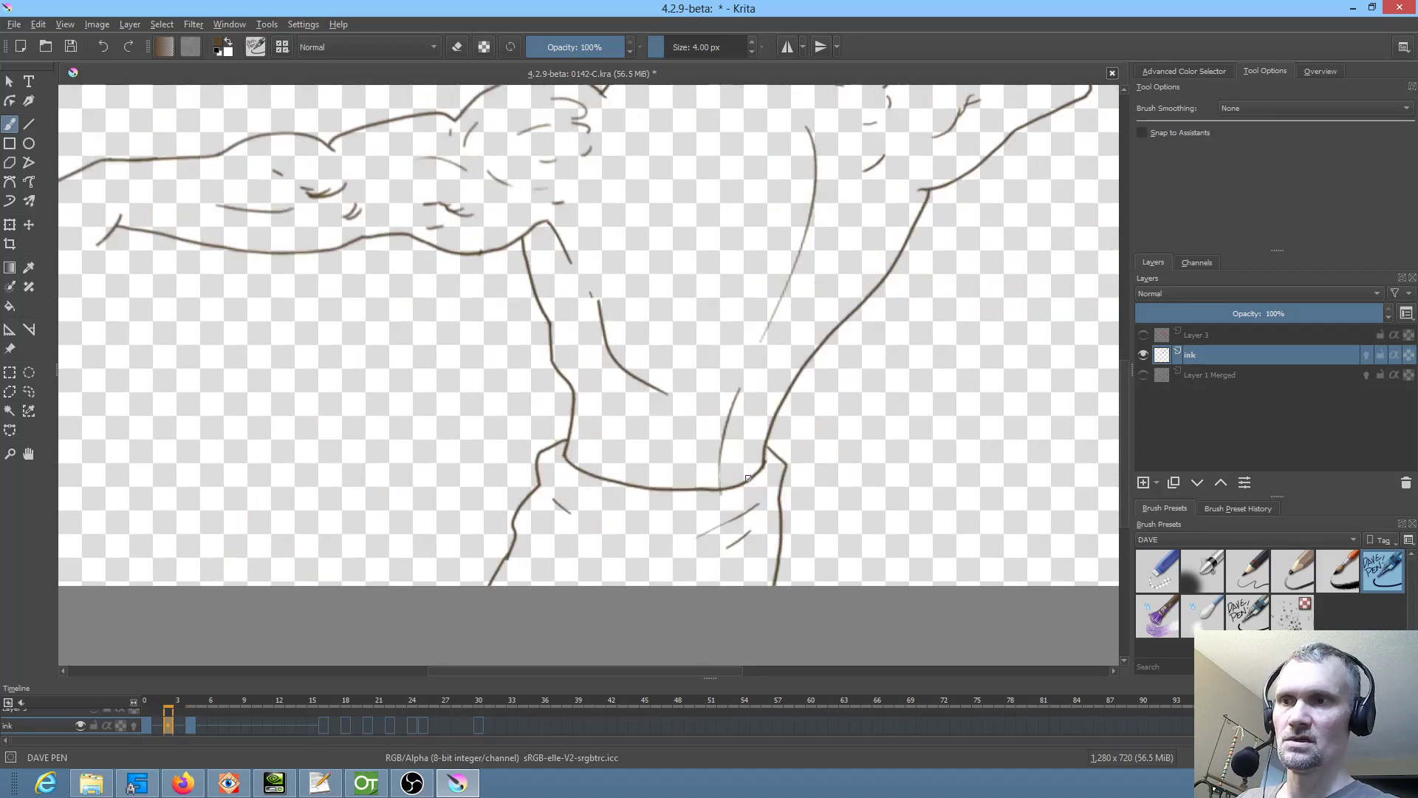
key("Left")
key("Left")
key("Left")
key("Left")
key("Right")
key("Right")
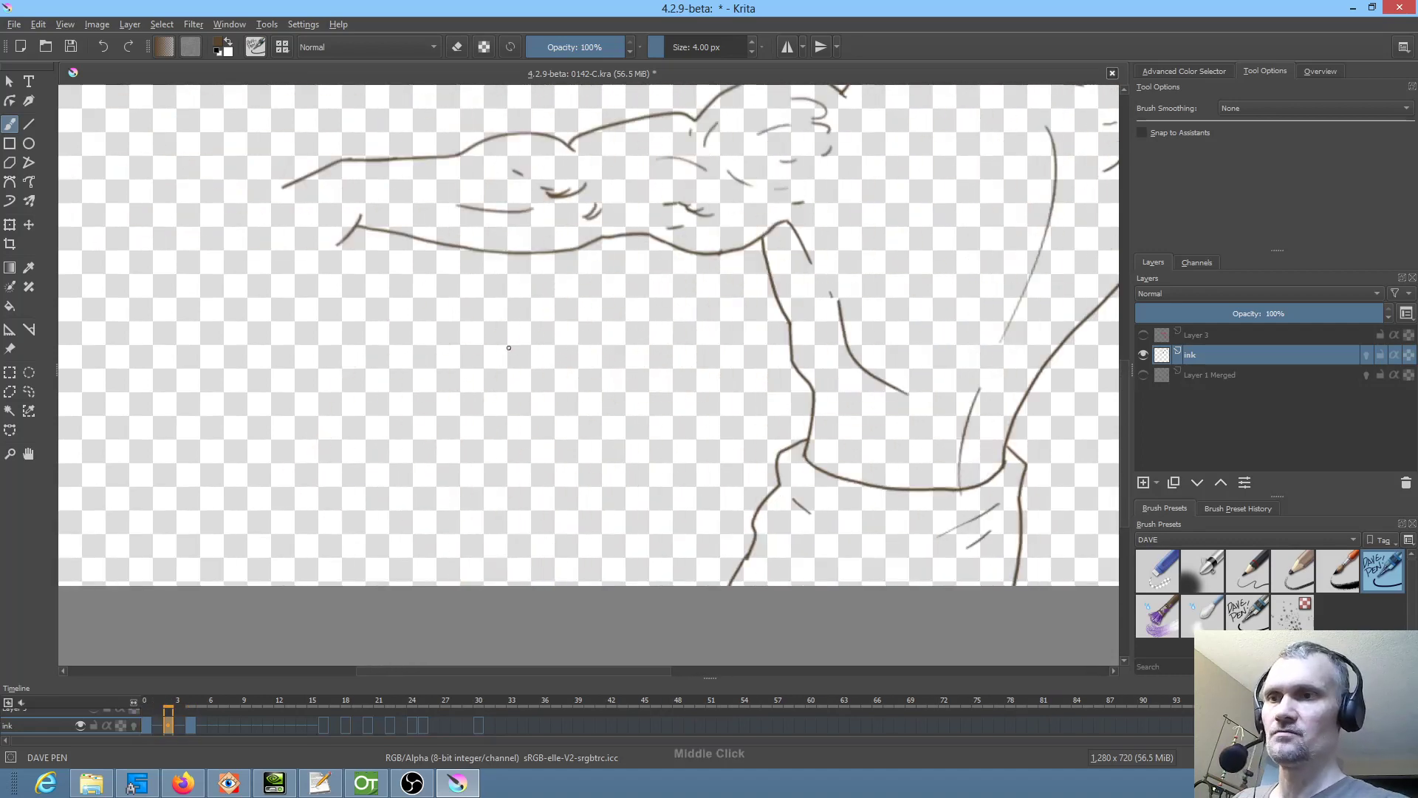
- Ink the extended arm's fist on frame 2, including the knuckles, curled fingers and thumb lines
middle_click(303, 198)
mouse_move(343, 244)
left_mouse_down()
mouse_move(305, 260)
mouse_move(310, 330)
mouse_move(365, 336)
mouse_move(392, 301)
mouse_move(372, 342)
mouse_move(378, 328)
left_mouse_up()
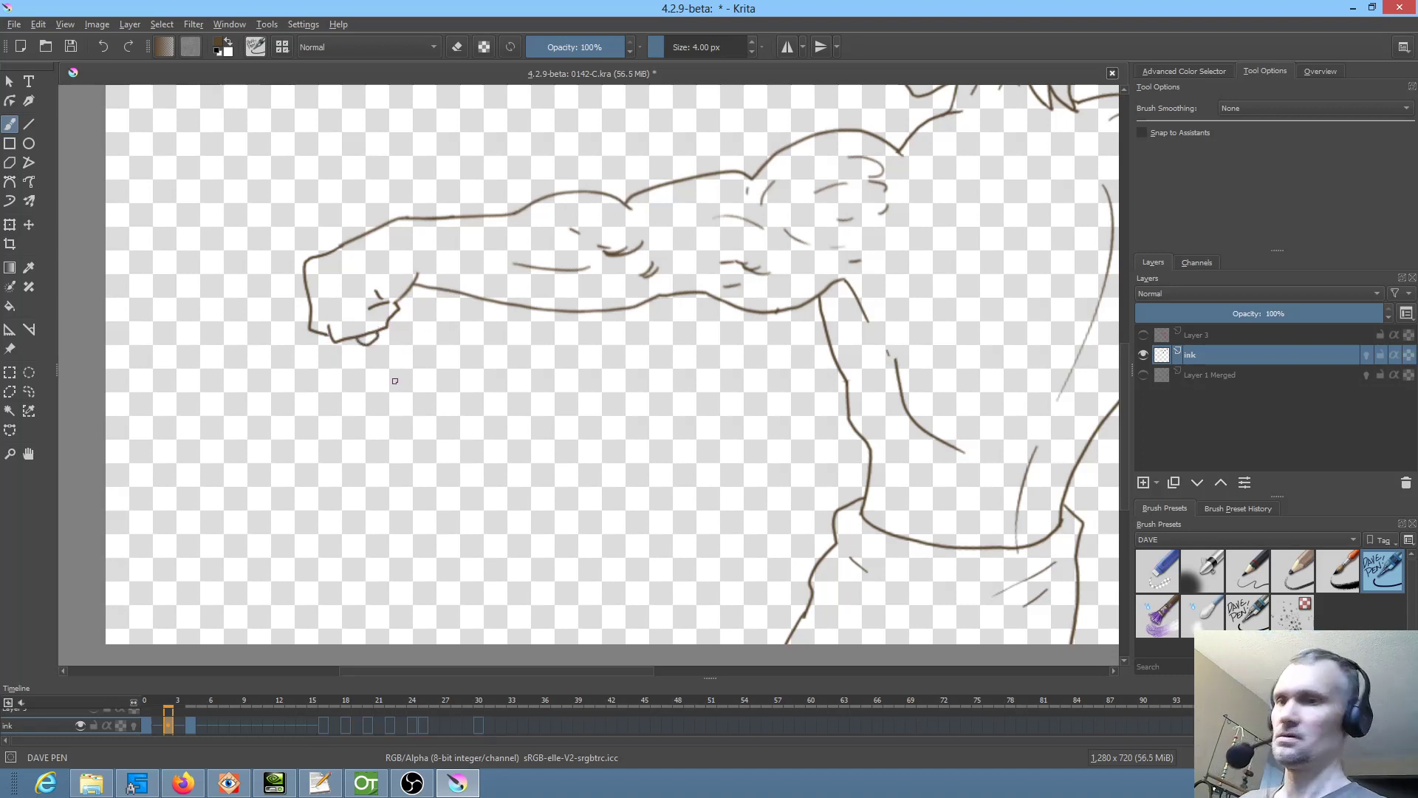
- On frame 4, ink the extended arm's fist with its finger and thumb lines to match frame 2, replacing a plainer first attempt
key("Right")
key("Right")
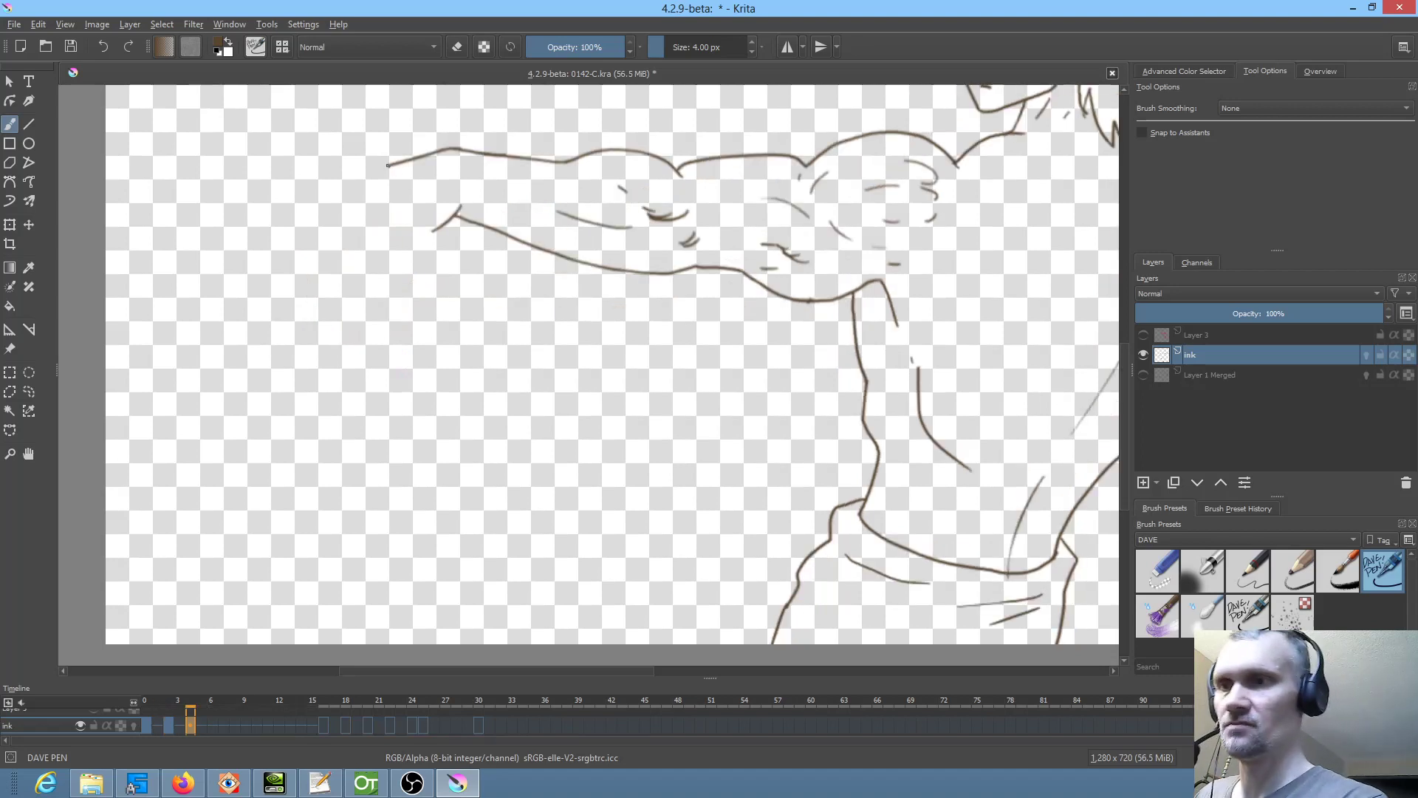
mouse_move(388, 164)
left_mouse_down()
mouse_move(364, 184)
mouse_move(364, 237)
mouse_move(426, 247)
mouse_move(449, 225)
left_mouse_up()
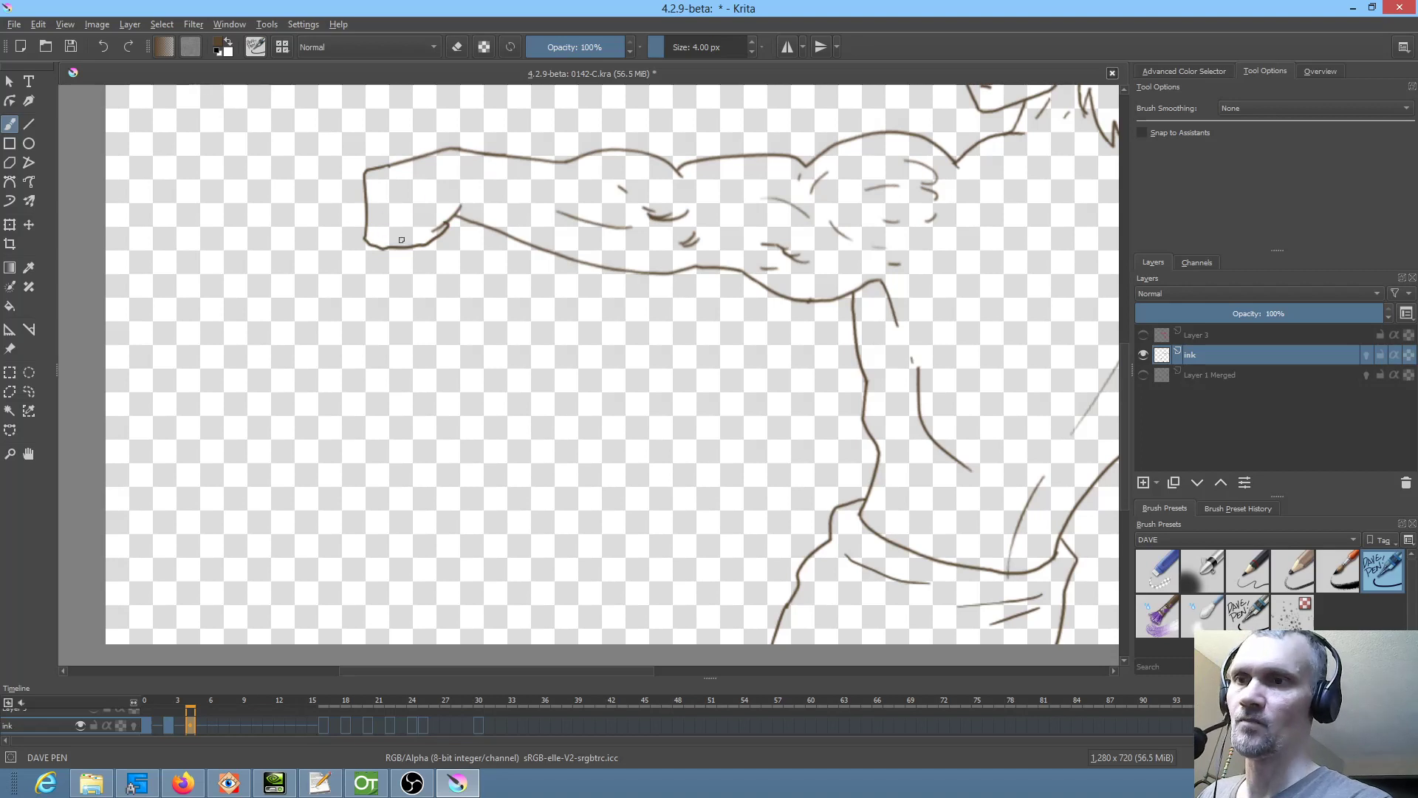
key("ctrl+z")
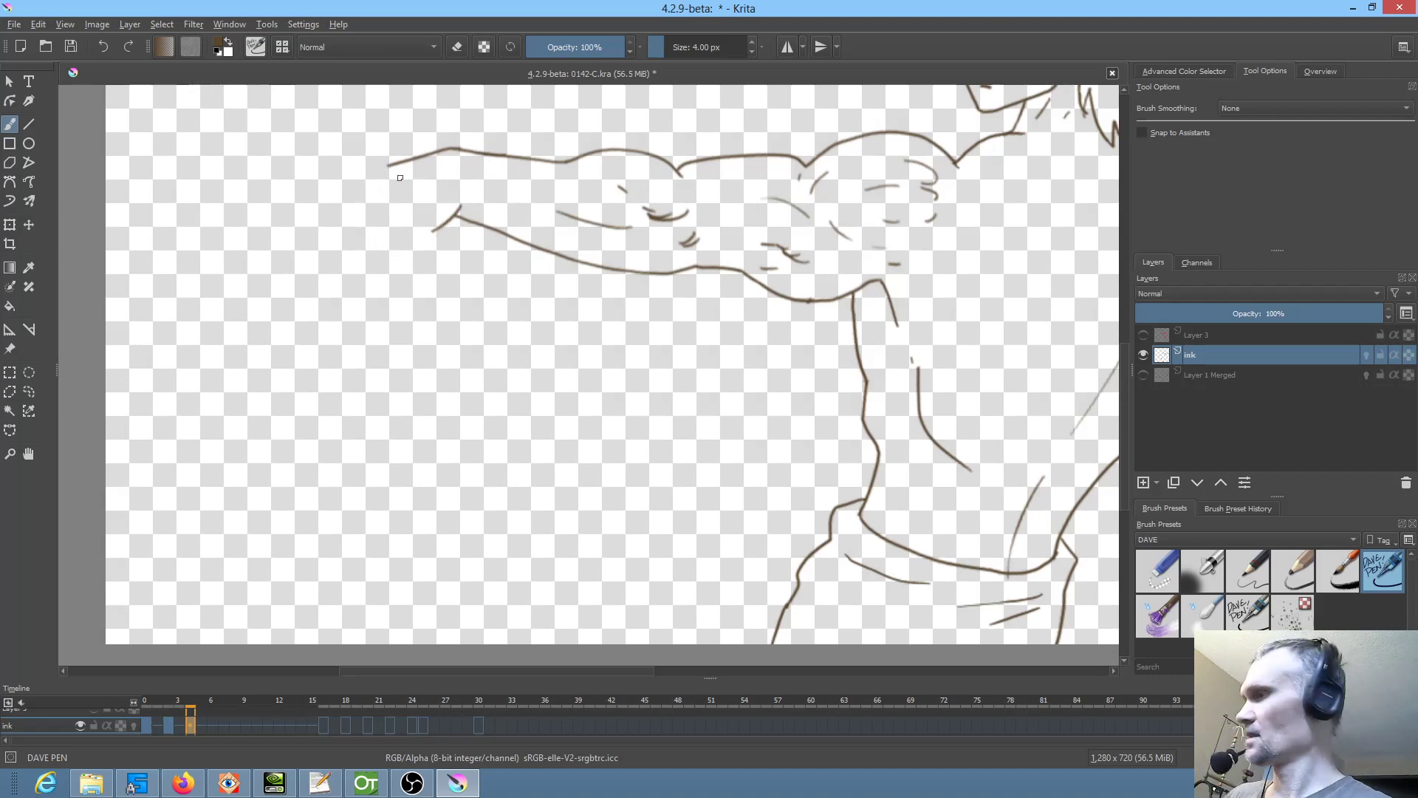
key("Left")
key("Right")
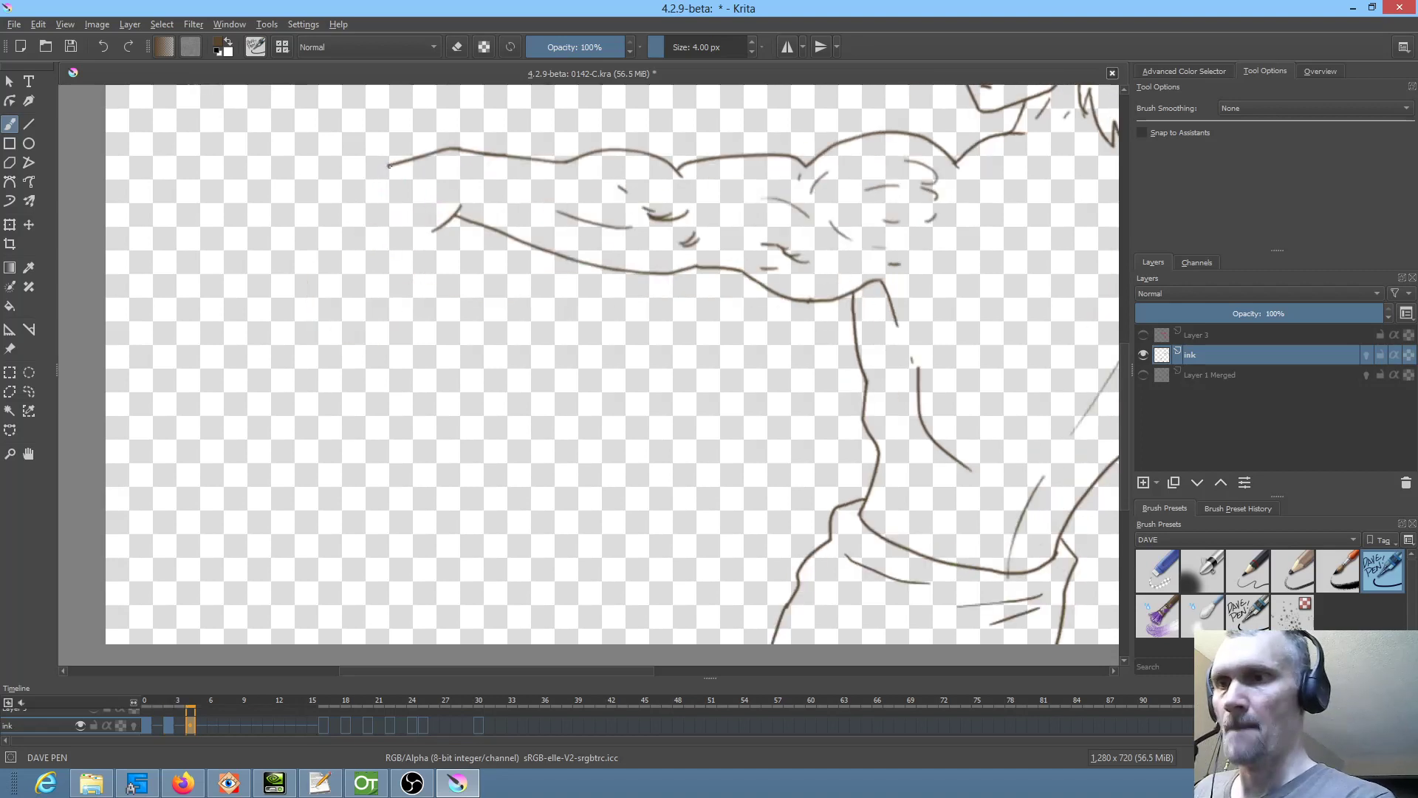
mouse_move(390, 164)
left_mouse_down()
mouse_move(364, 169)
mouse_move(373, 247)
mouse_move(433, 249)
mouse_move(446, 235)
mouse_move(413, 233)
mouse_move(420, 255)
mouse_move(426, 240)
left_mouse_up()
key("Left")
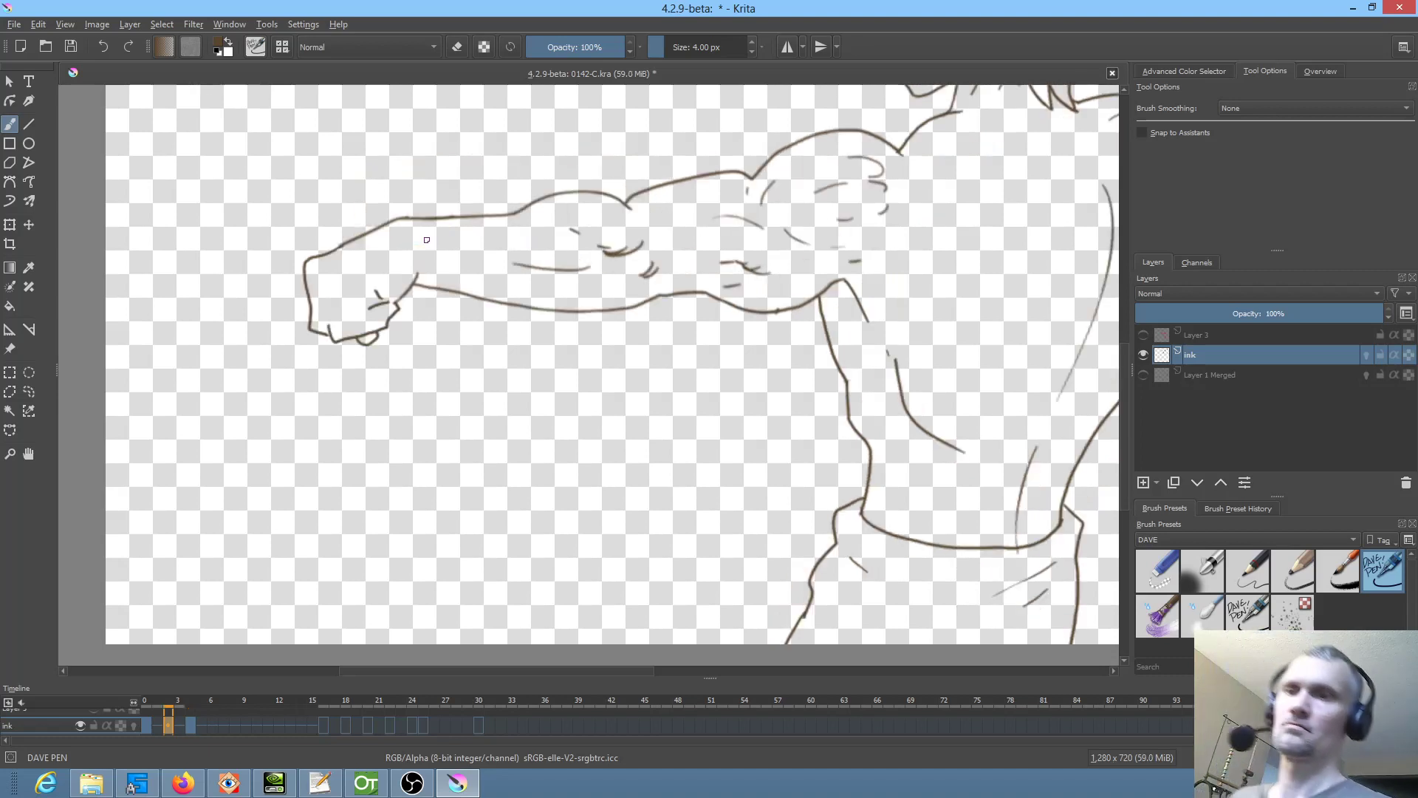
key("Right")
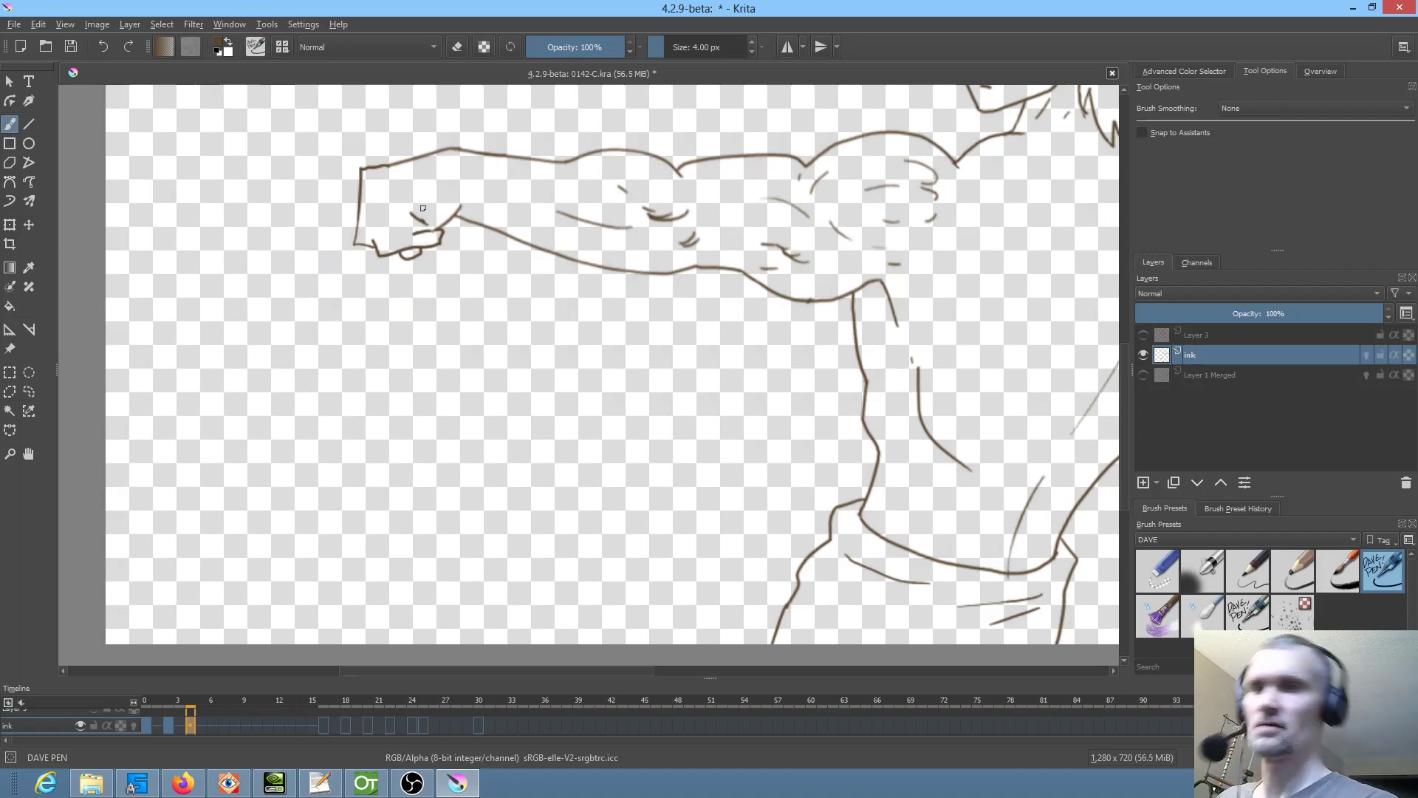
- Look at the floating animation settings, play the inked animation from frame 0 and stop the playback
scroll(471, 270, "down", 3)
scroll(492, 280, "down", 2)
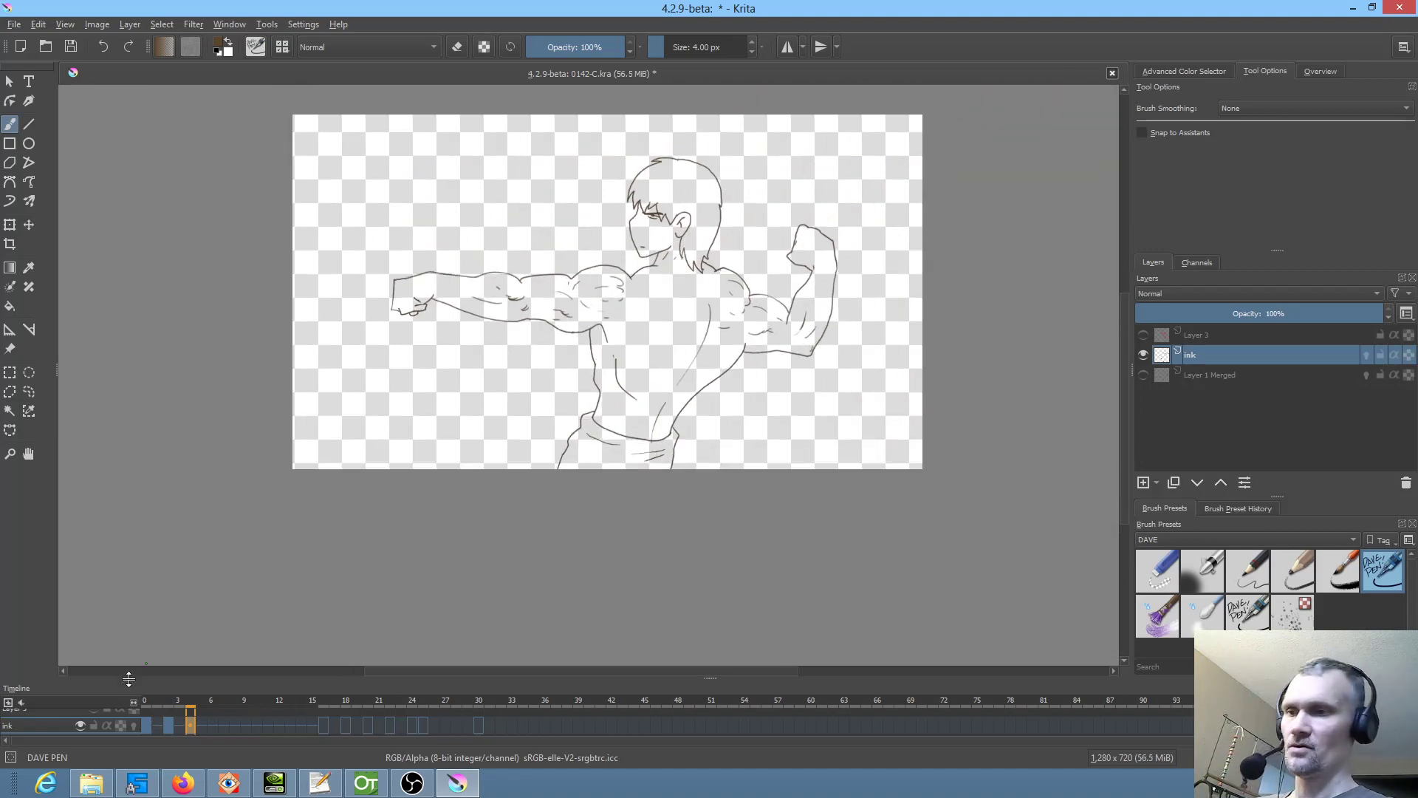
key("Home")
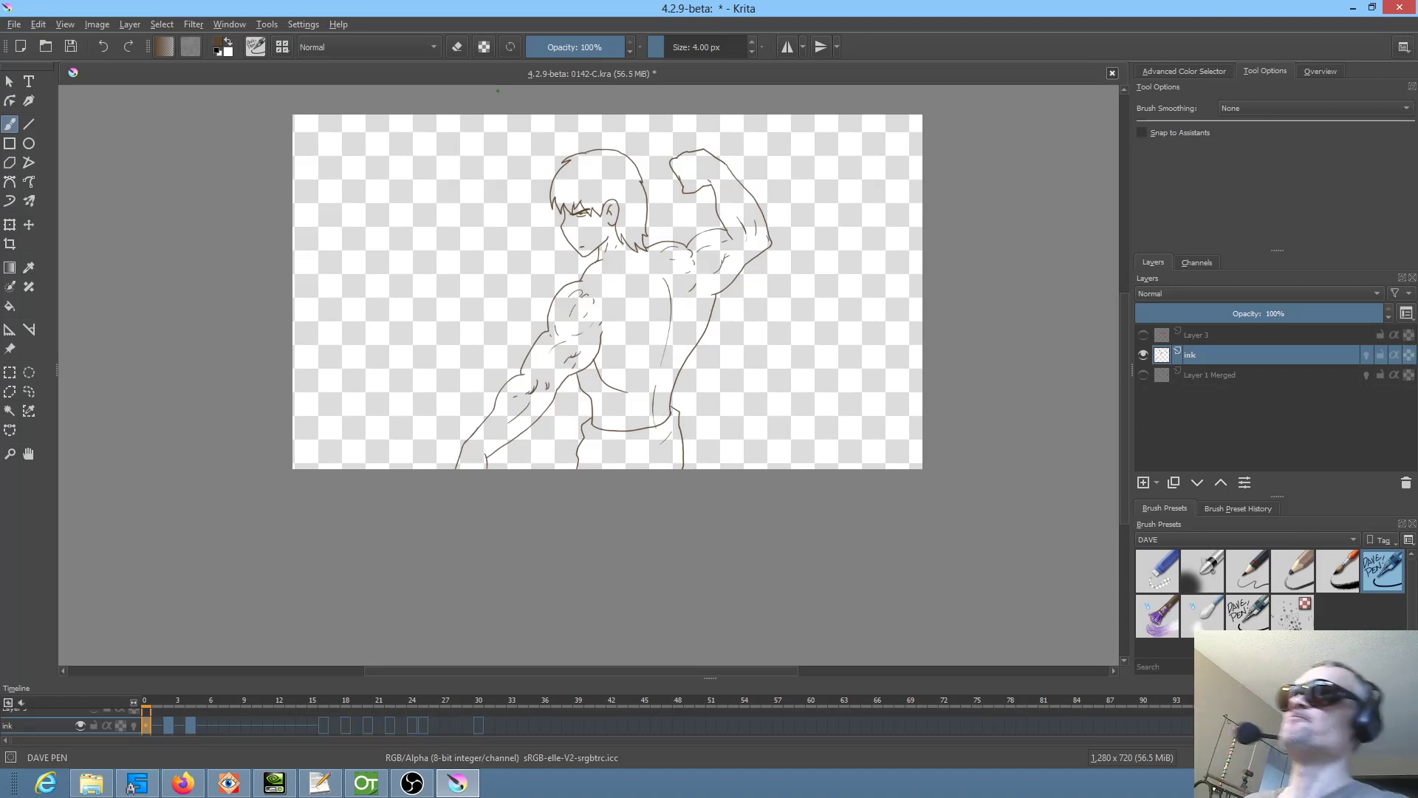
left_click_drag(373, 1, 383, 299)
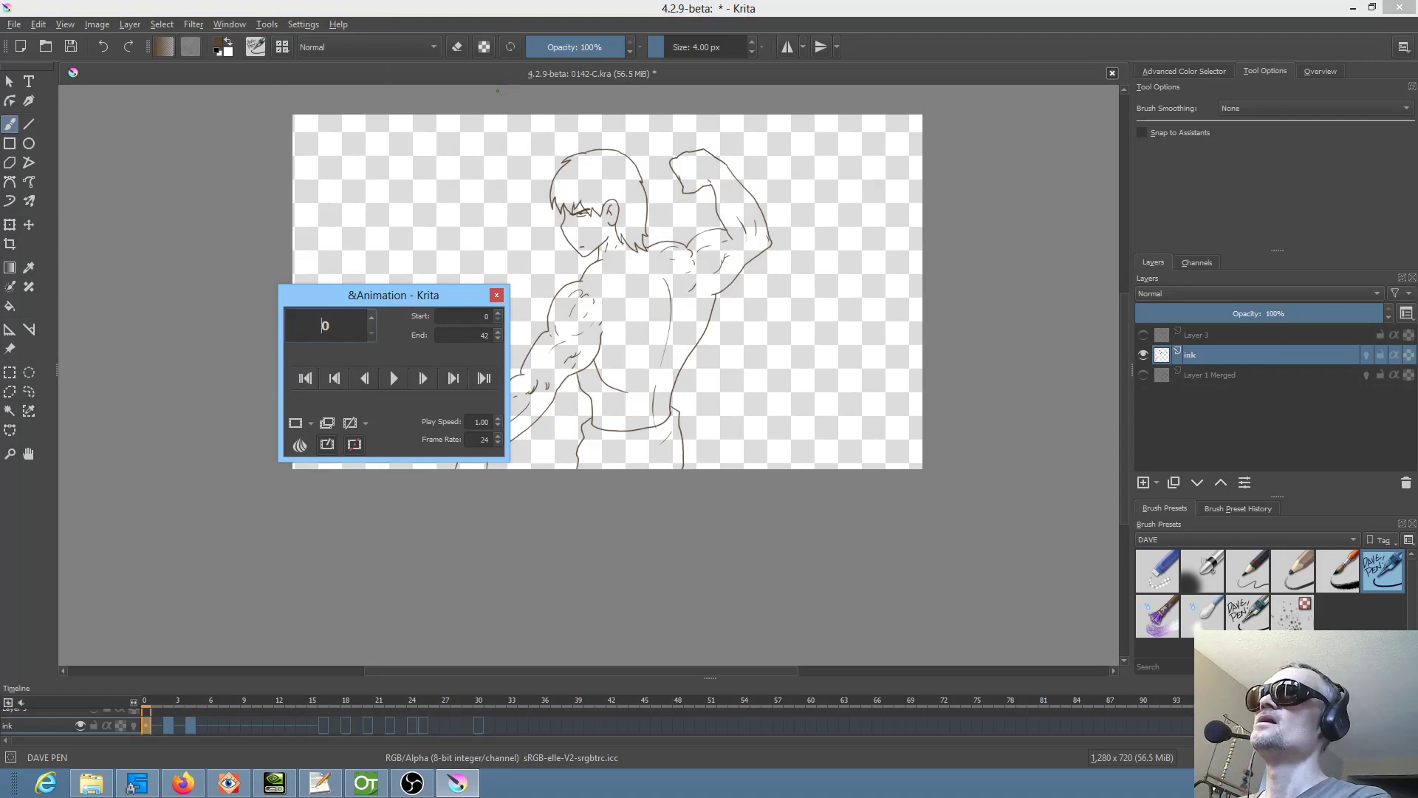
left_click_drag(384, 296, 384, 1)
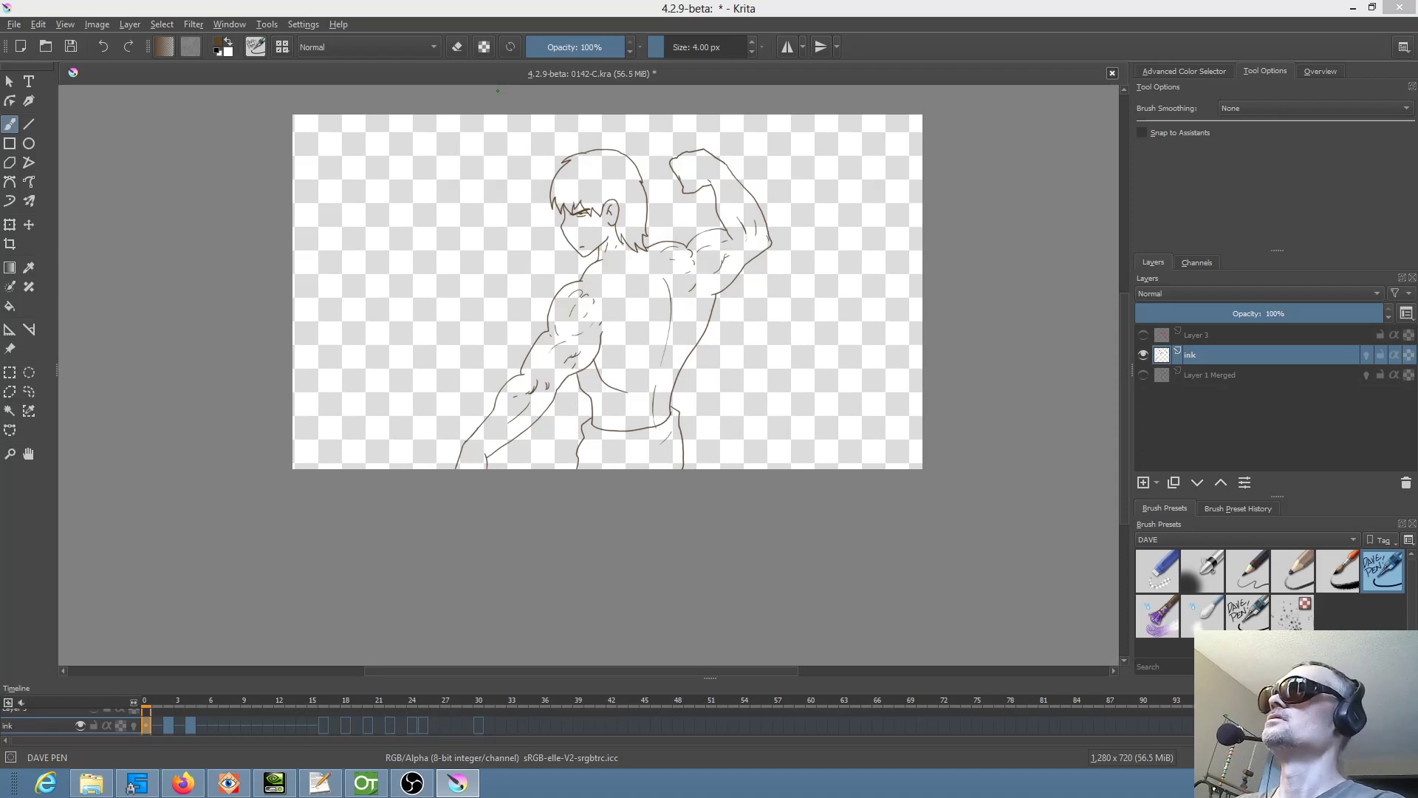
left_click(696, 13)
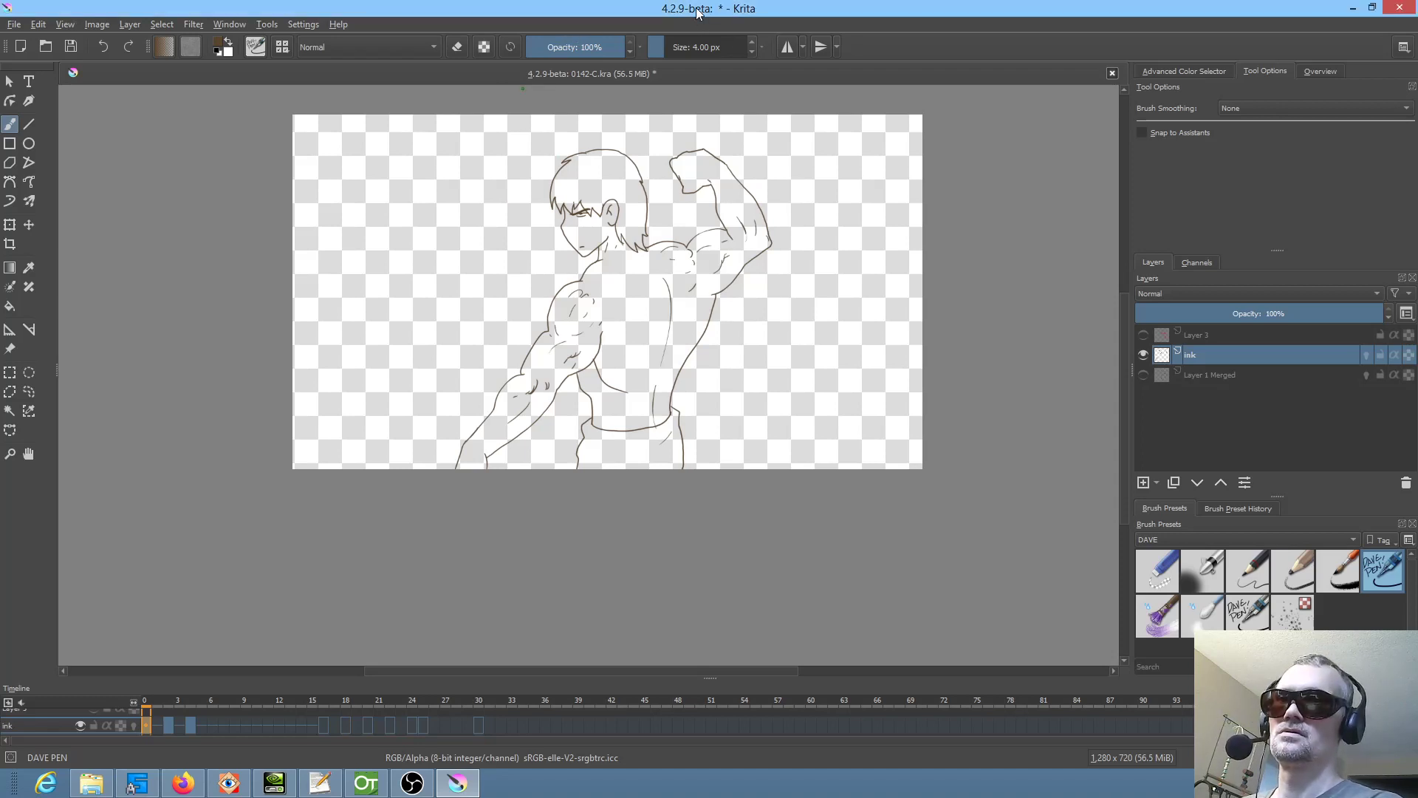
key("space")
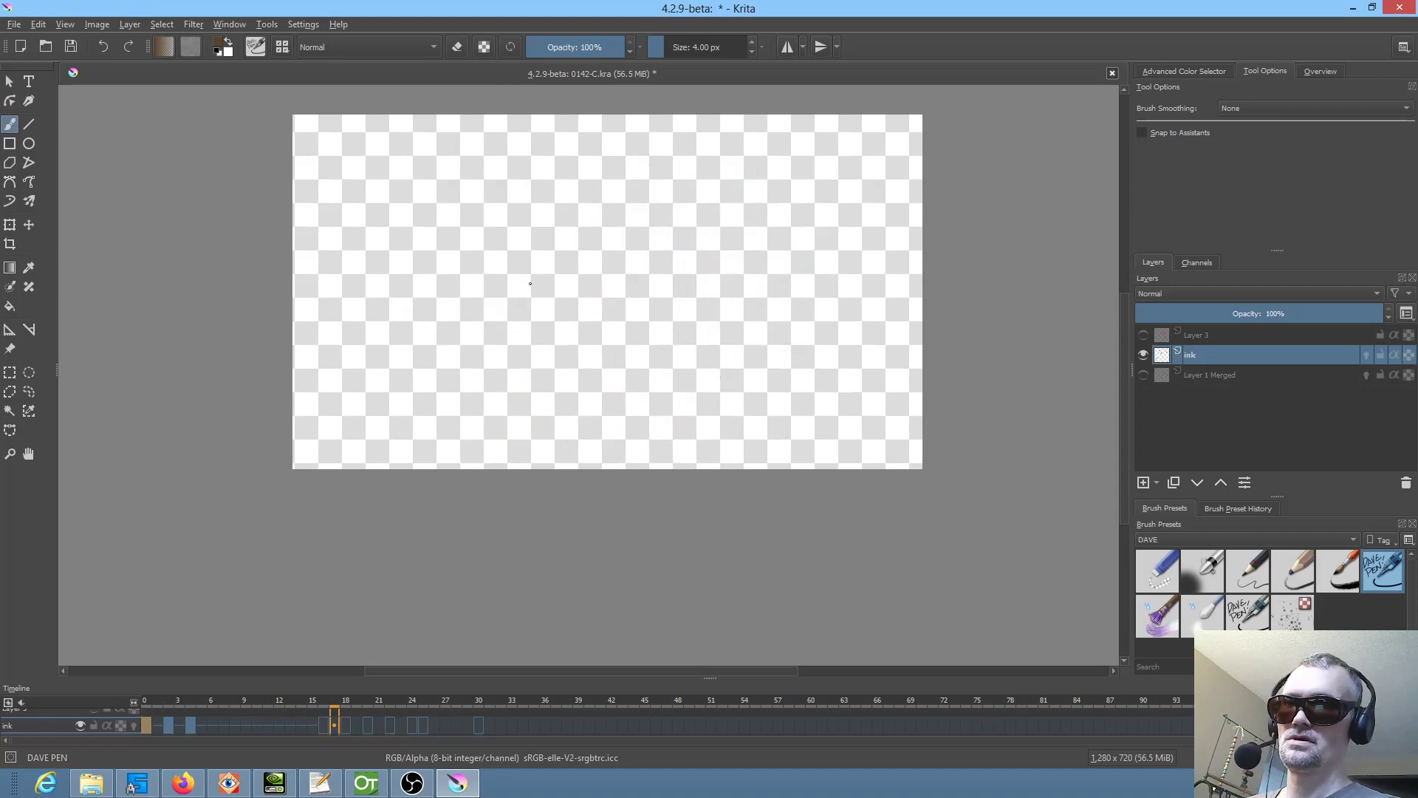
key("space")
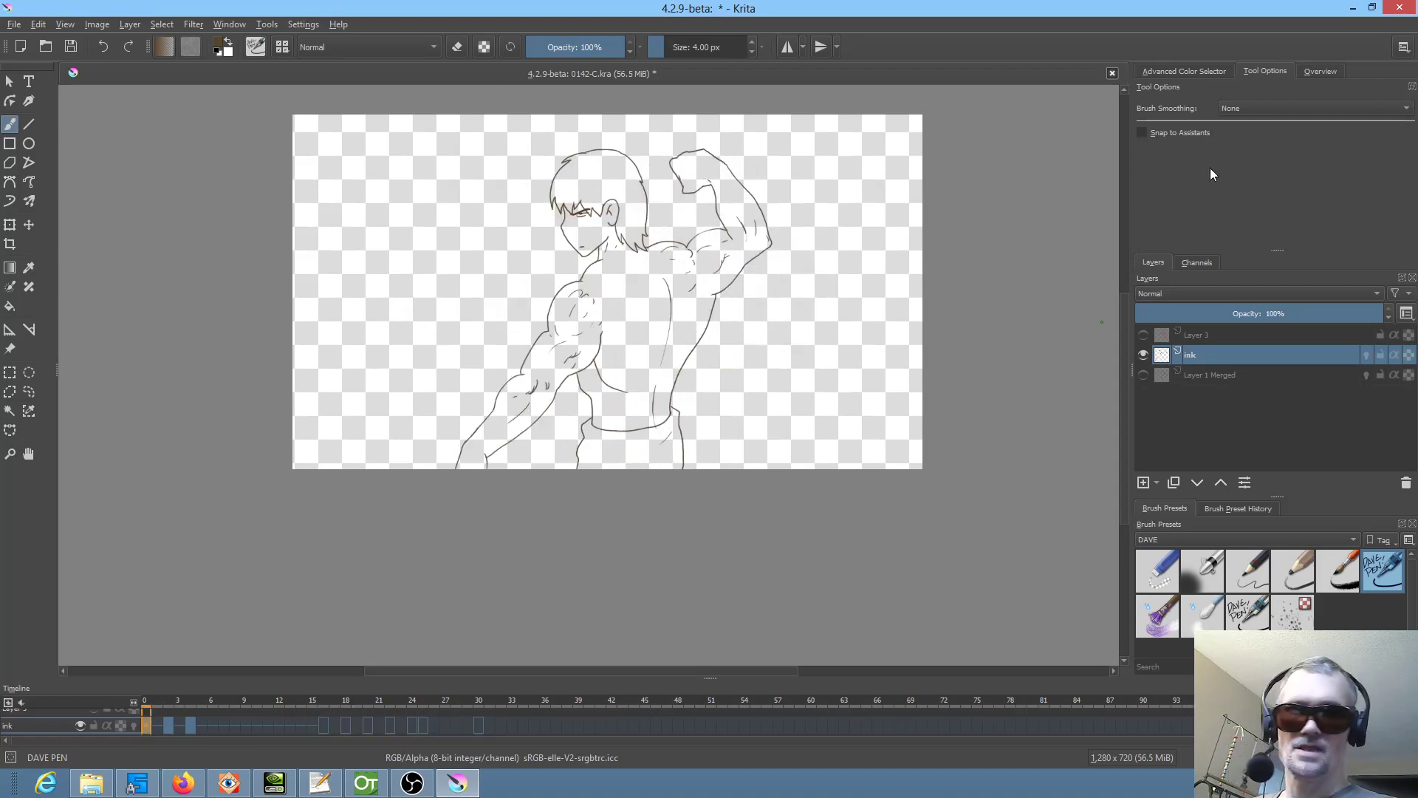
- Show the rough sketch layer beneath the ink layer and ink the hair's outer outline with jagged tips on frame 16
left_click(1143, 375)
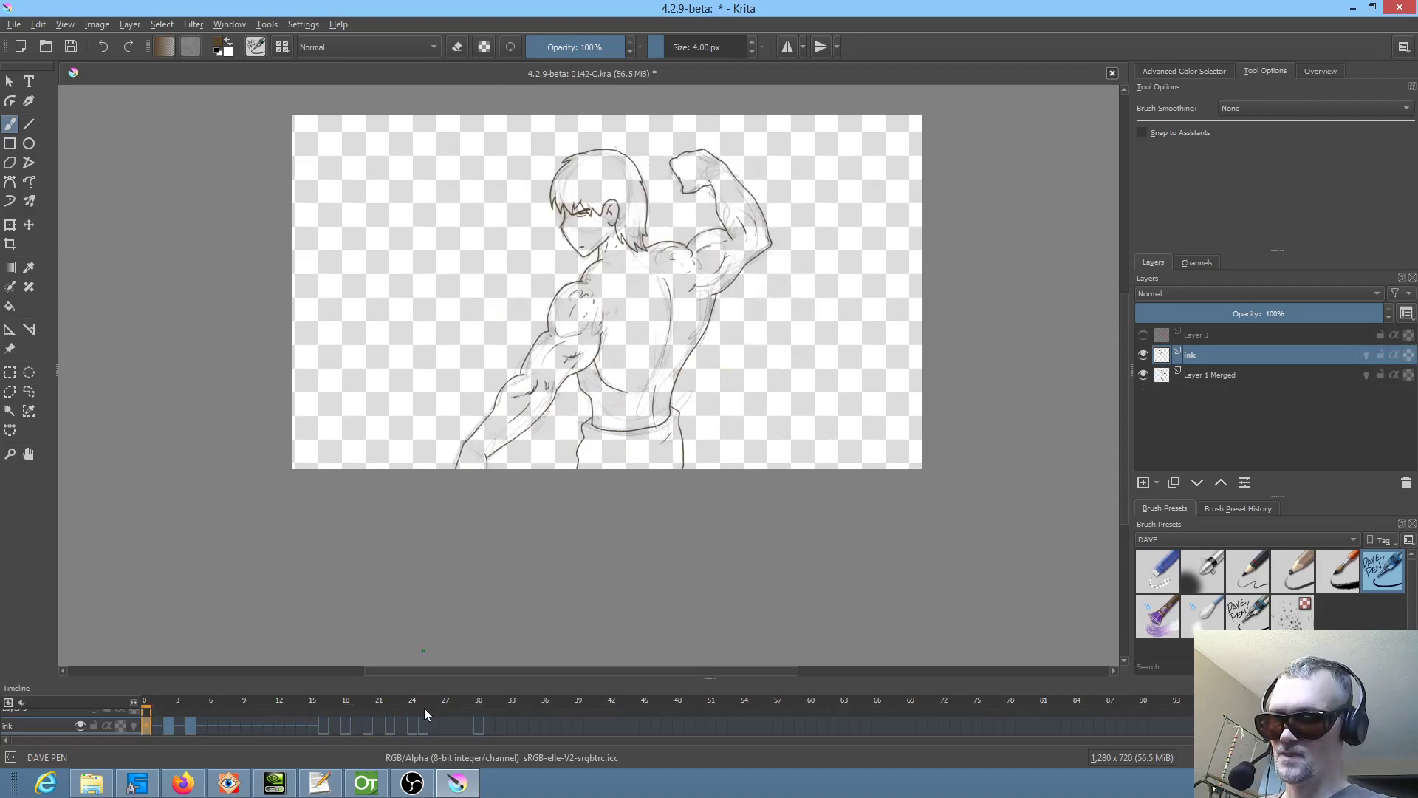
left_click(324, 725)
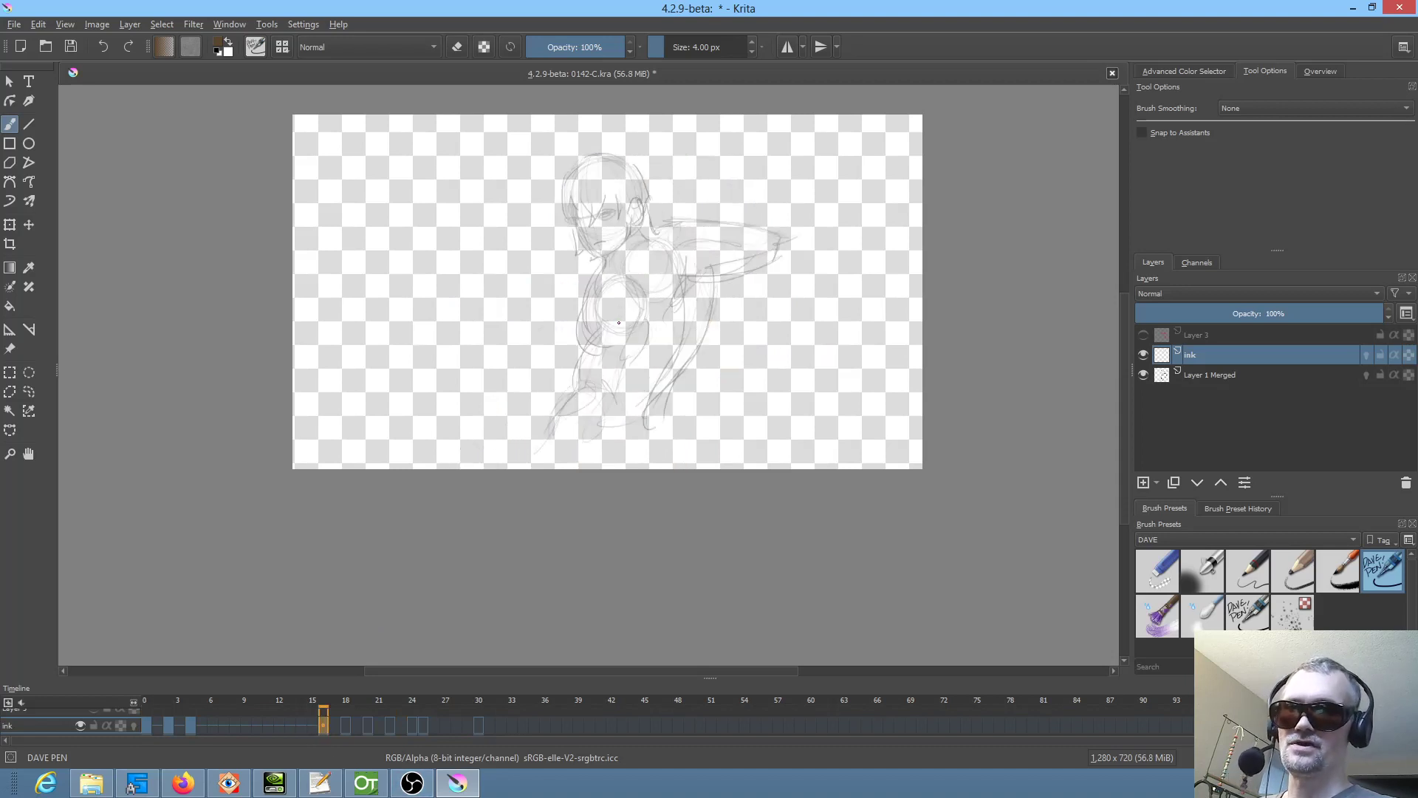
scroll(619, 323, "up", 5)
scroll(602, 403, "down", 2)
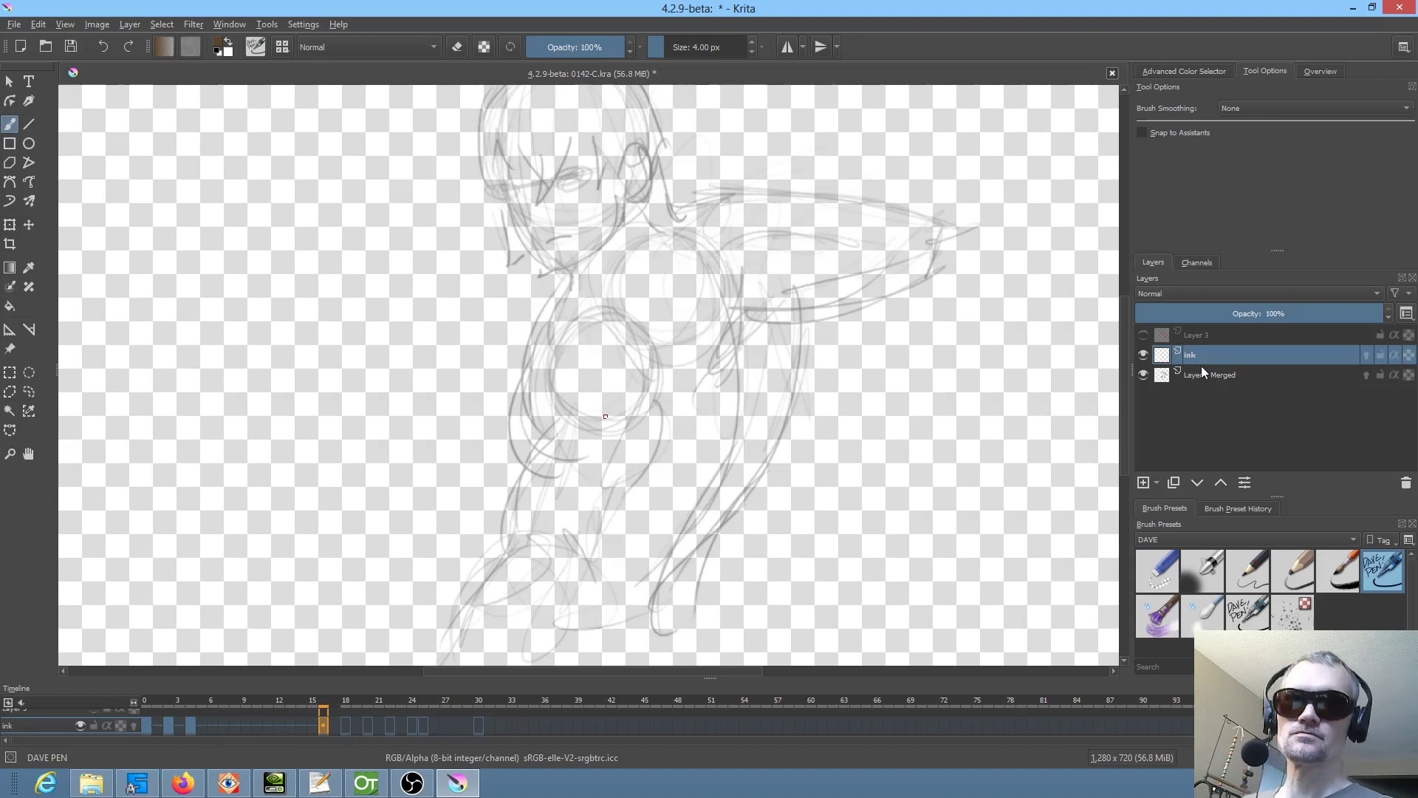
left_click_drag(680, 257, 703, 404)
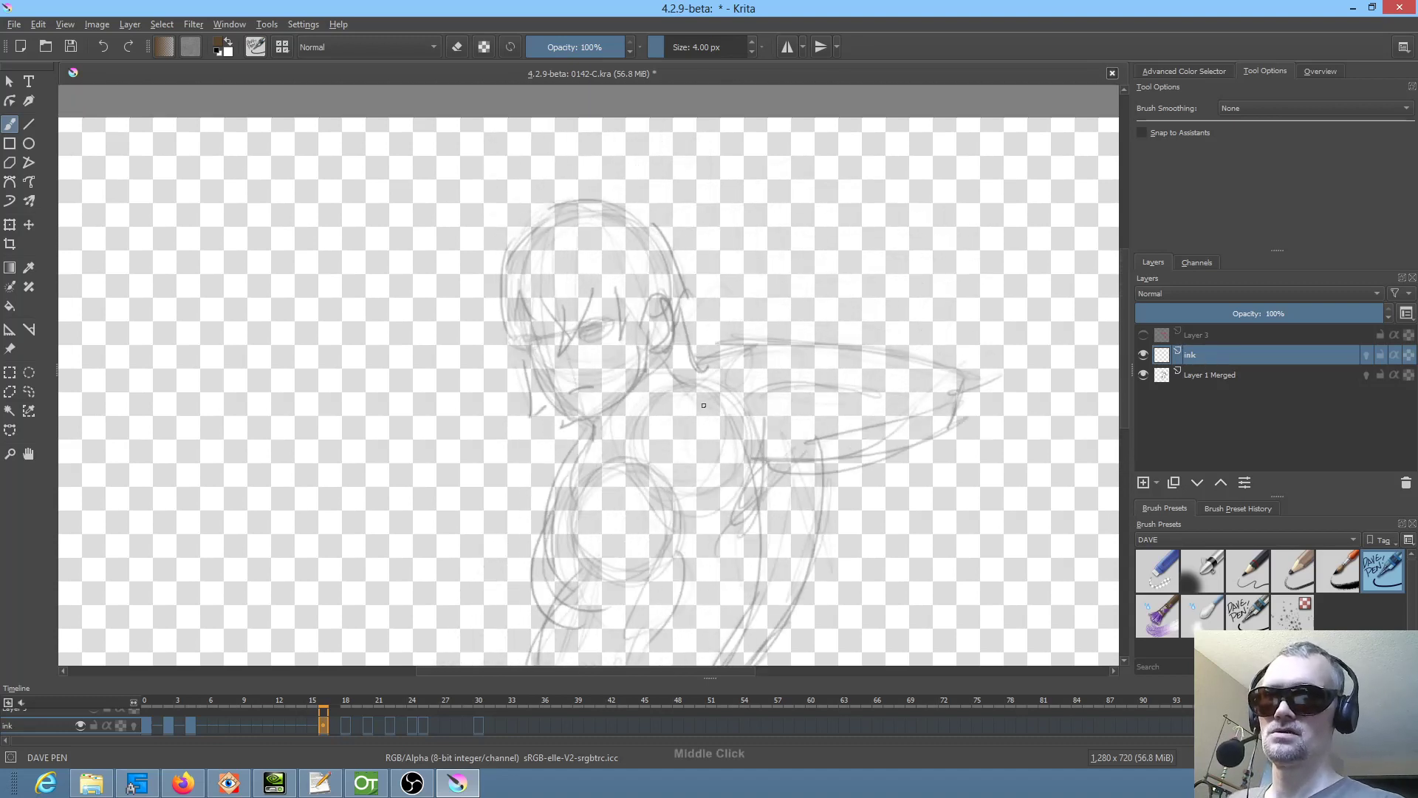
mouse_move(575, 203)
left_mouse_down()
mouse_move(529, 227)
mouse_move(496, 280)
mouse_move(510, 270)
mouse_move(503, 346)
mouse_move(513, 329)
mouse_move(564, 424)
left_mouse_up()
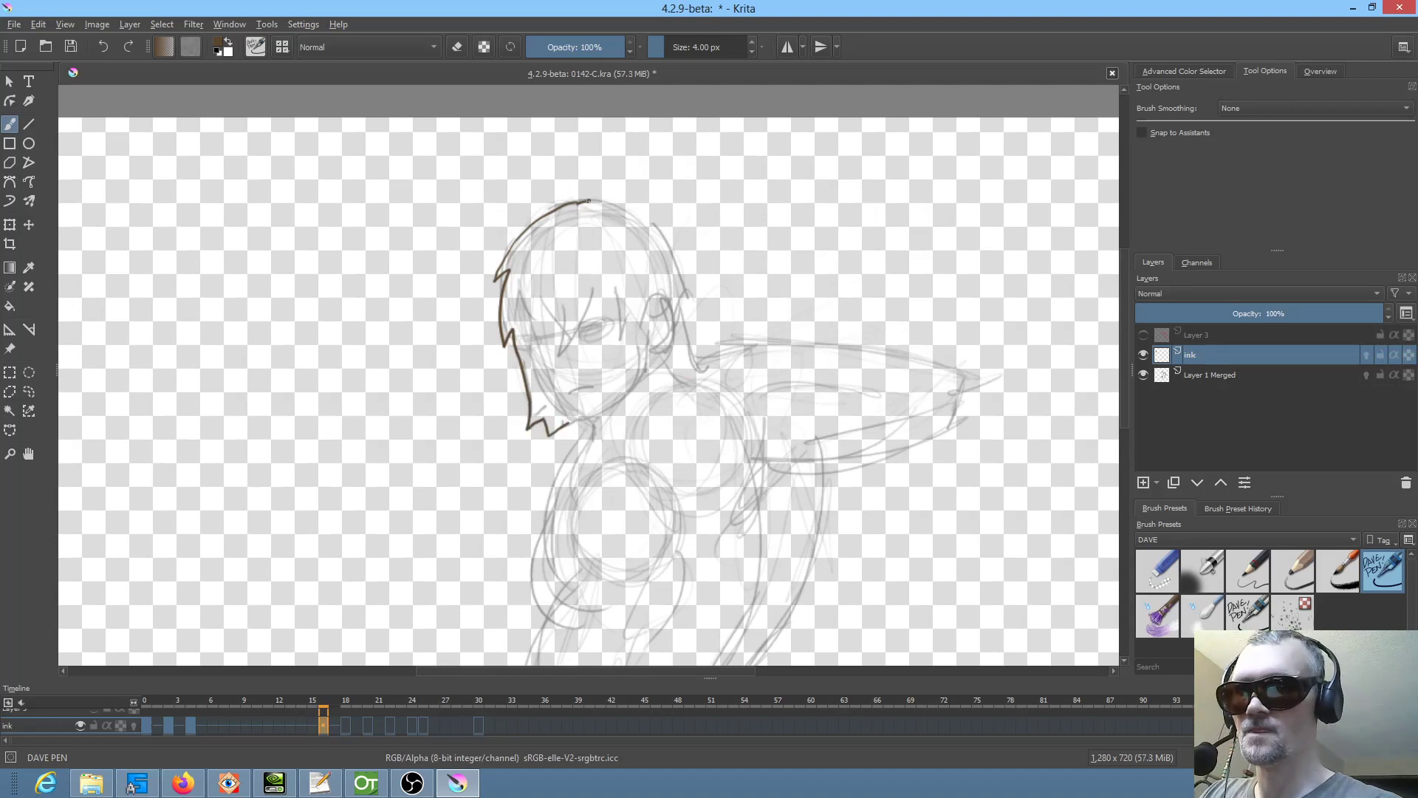
mouse_move(588, 200)
left_mouse_down()
mouse_move(640, 210)
mouse_move(688, 275)
mouse_move(711, 358)
mouse_move(696, 356)
mouse_move(692, 375)
mouse_move(666, 348)
left_mouse_up()
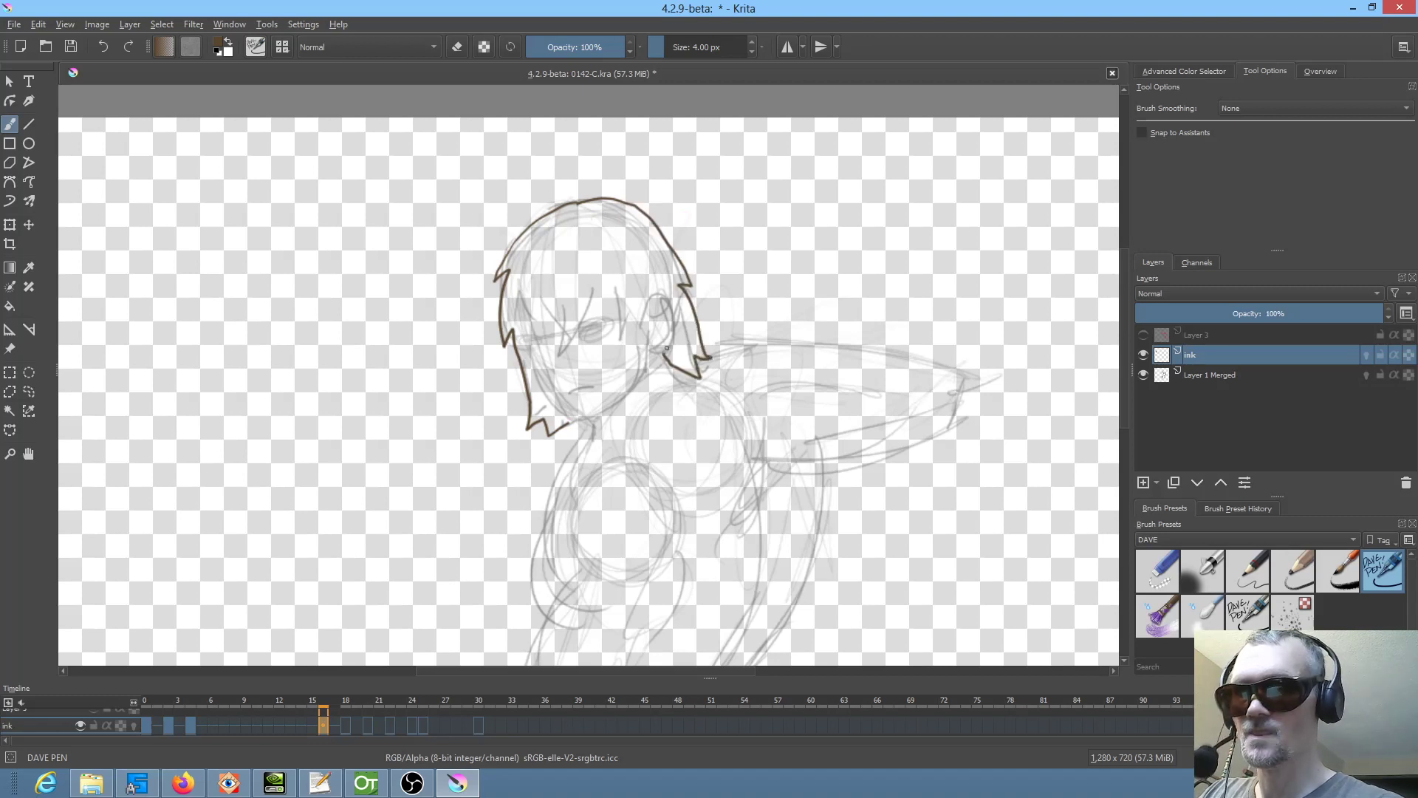
- Ink the ear with its inner lines and the jagged fringe across the forehead on frame 16
left_click_drag(726, 309, 806, 272)
mouse_move(508, 318)
left_mouse_down()
mouse_move(538, 260)
mouse_move(577, 271)
mouse_move(594, 383)
mouse_move(565, 430)
mouse_move(542, 416)
left_mouse_up()
mouse_move(551, 298)
left_mouse_down()
mouse_move(532, 367)
mouse_move(552, 361)
left_mouse_up()
mouse_move(430, 238)
left_mouse_down()
mouse_move(449, 394)
mouse_move(483, 326)
mouse_move(485, 364)
mouse_move(521, 296)
left_mouse_up()
mouse_move(431, 240)
left_mouse_down()
mouse_move(367, 325)
mouse_move(369, 297)
mouse_move(278, 427)
mouse_move(297, 319)
mouse_move(250, 366)
mouse_move(257, 353)
mouse_move(258, 380)
mouse_move(191, 319)
mouse_move(214, 362)
left_mouse_up()
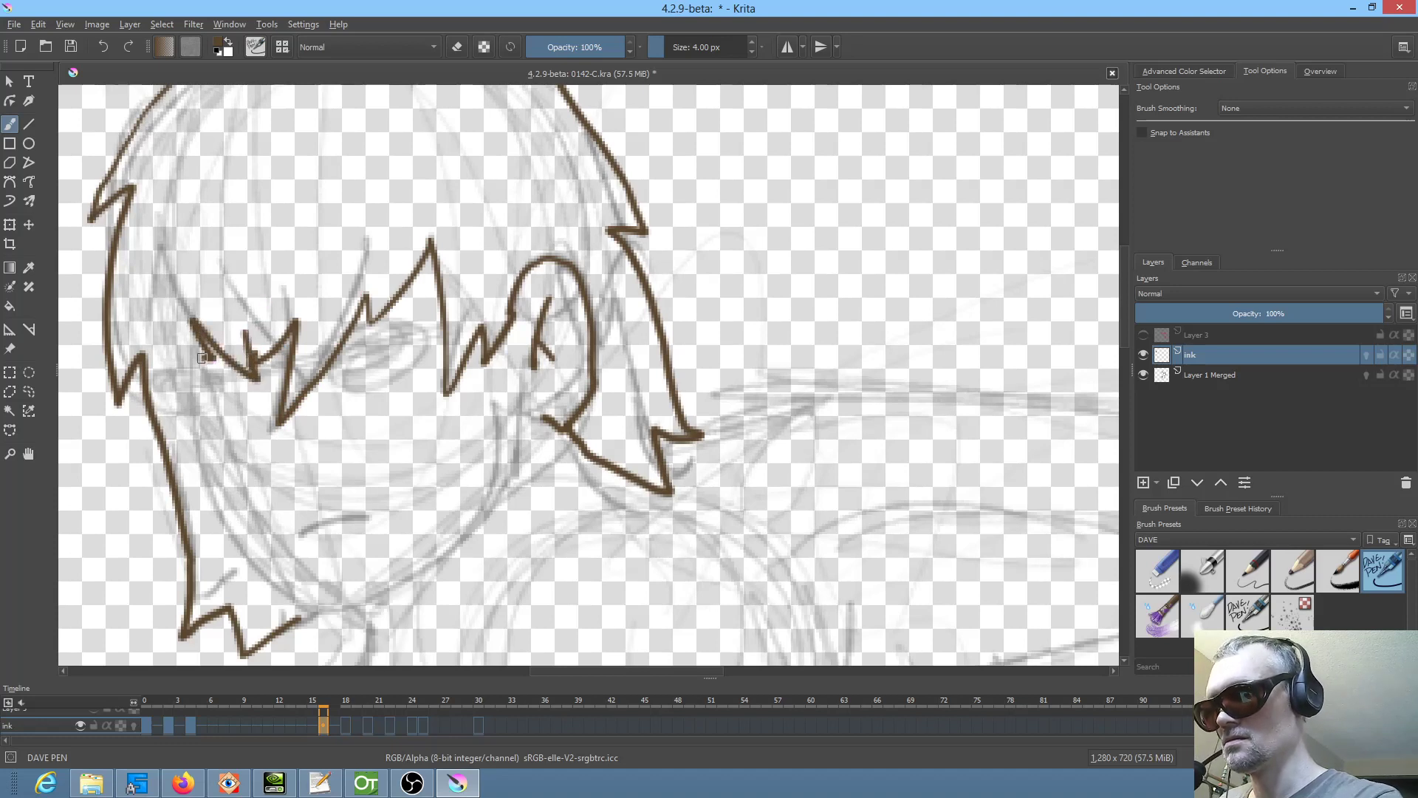
- Ink the jaw line from the fringe round the chin to the ear, plus short neck lines below it
mouse_move(153, 323)
left_mouse_down()
mouse_move(207, 376)
mouse_move(198, 357)
mouse_move(223, 470)
mouse_move(345, 602)
mouse_move(368, 602)
mouse_move(499, 497)
mouse_move(517, 452)
left_mouse_up()
left_click_drag(680, 424, 747, 250)
left_click_drag(560, 357, 549, 404)
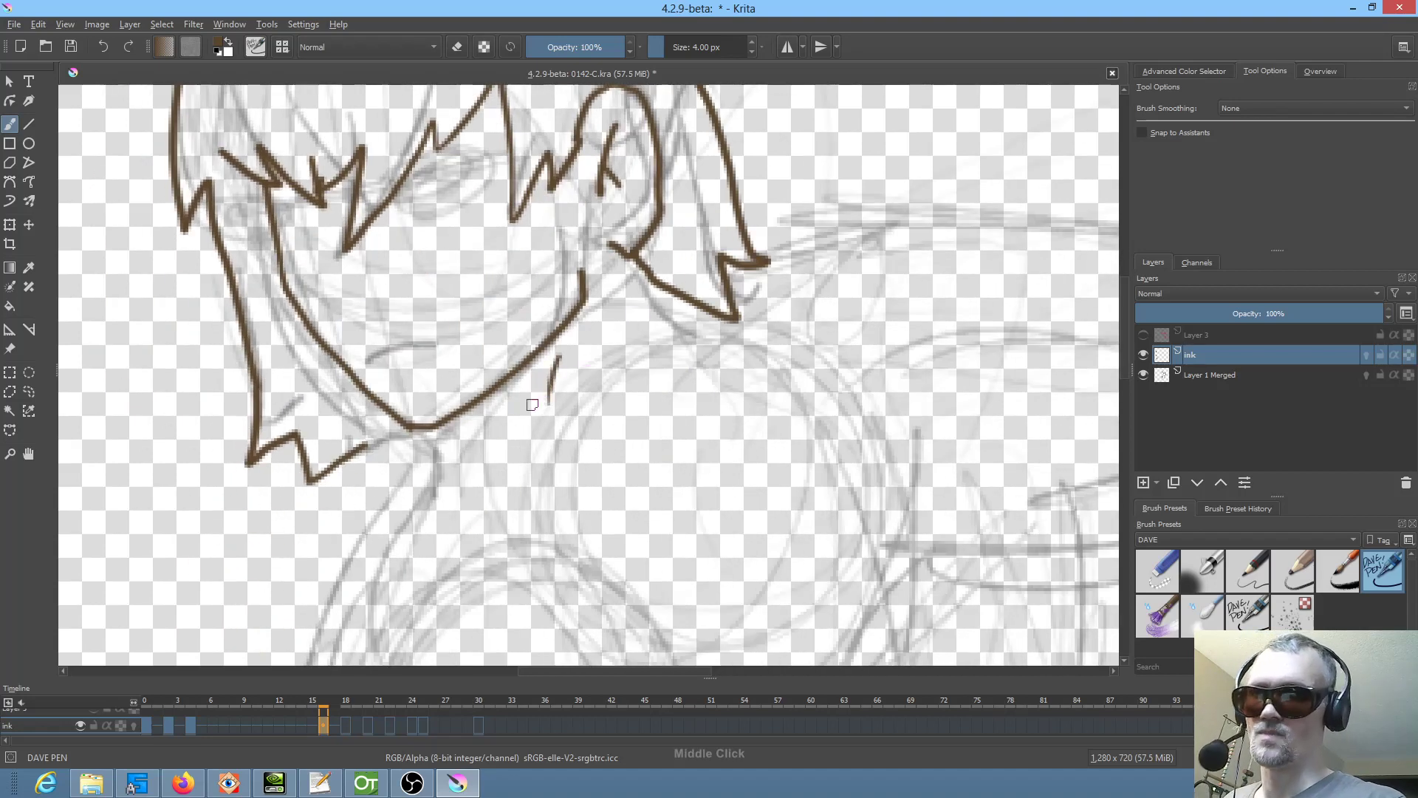
left_click_drag(441, 422, 443, 442)
- Ink the near shoulder's rounded edges with its muscle marks, and the chest's front contour down from the neck
left_click_drag(628, 431, 578, 484)
mouse_move(819, 446)
left_mouse_down()
mouse_move(817, 251)
mouse_move(833, 331)
left_mouse_up()
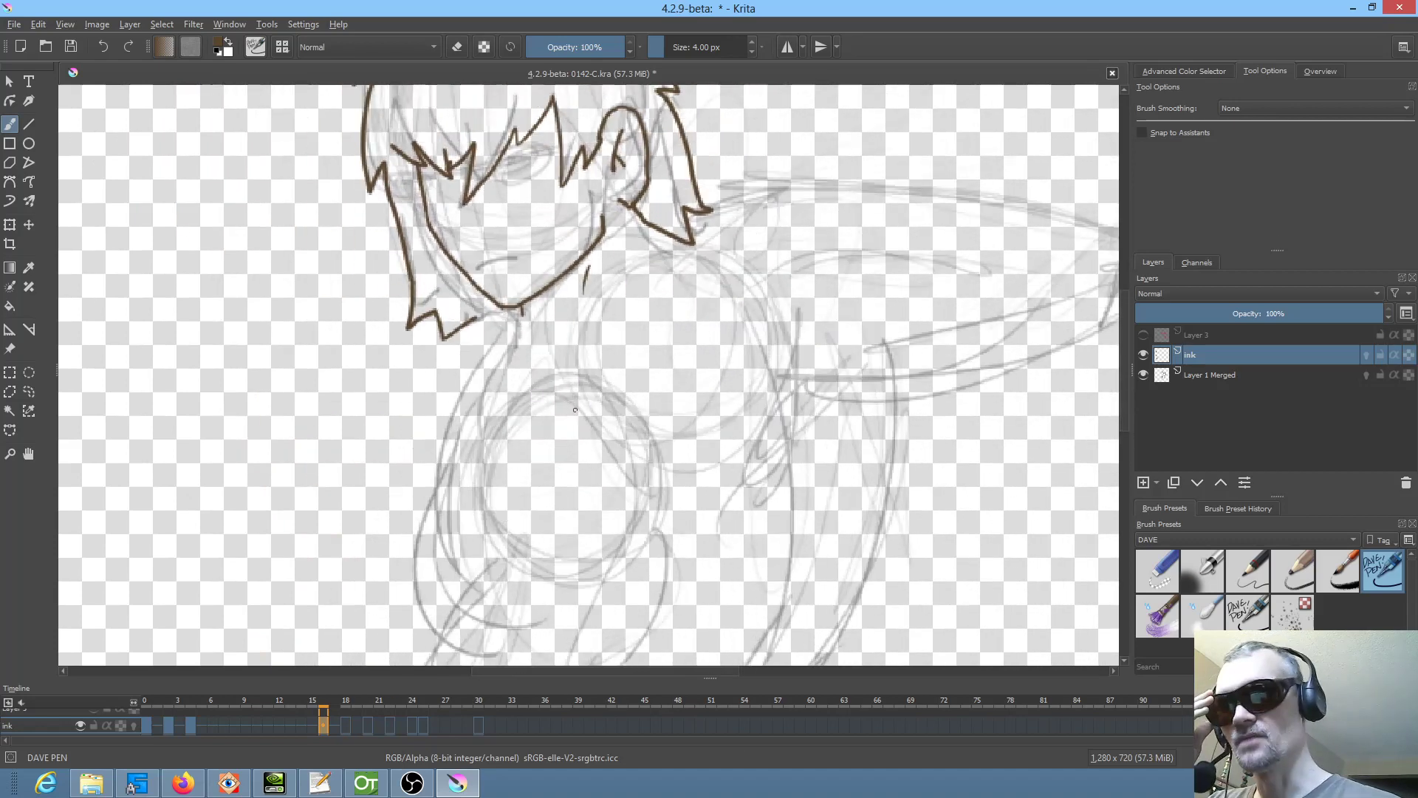
mouse_move(573, 411)
left_mouse_down()
mouse_move(543, 435)
mouse_move(590, 416)
mouse_move(612, 466)
mouse_move(630, 460)
left_mouse_up()
mouse_move(512, 419)
left_mouse_down()
mouse_move(502, 545)
mouse_move(534, 563)
mouse_move(600, 556)
left_mouse_up()
left_click_drag(667, 476, 660, 519)
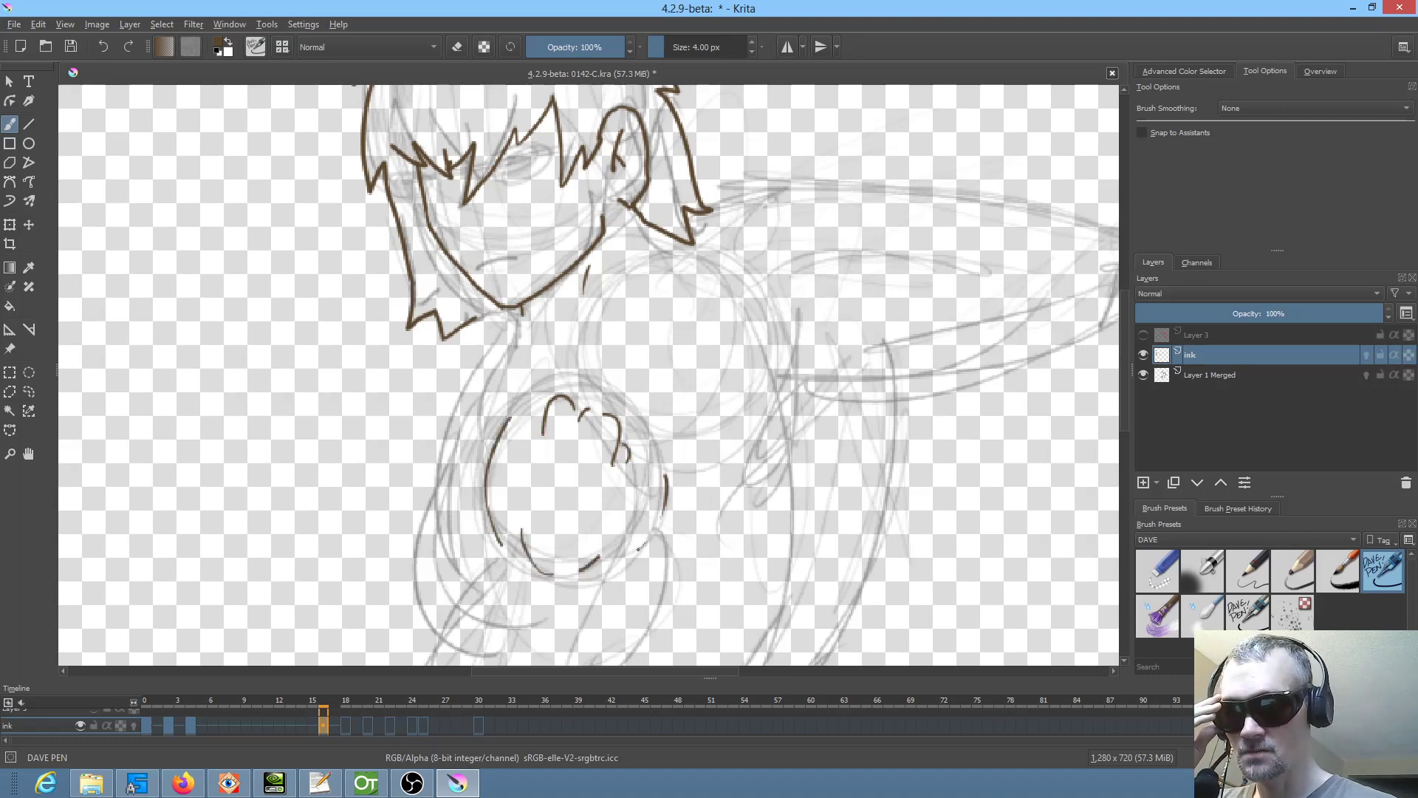
mouse_move(526, 316)
left_mouse_down()
mouse_move(455, 399)
mouse_move(416, 545)
mouse_move(447, 565)
left_mouse_up()
- Ink both outer edges of the extended near arm from the shoulder down past the elbow to the canvas edge
left_click_drag(738, 514, 747, 371)
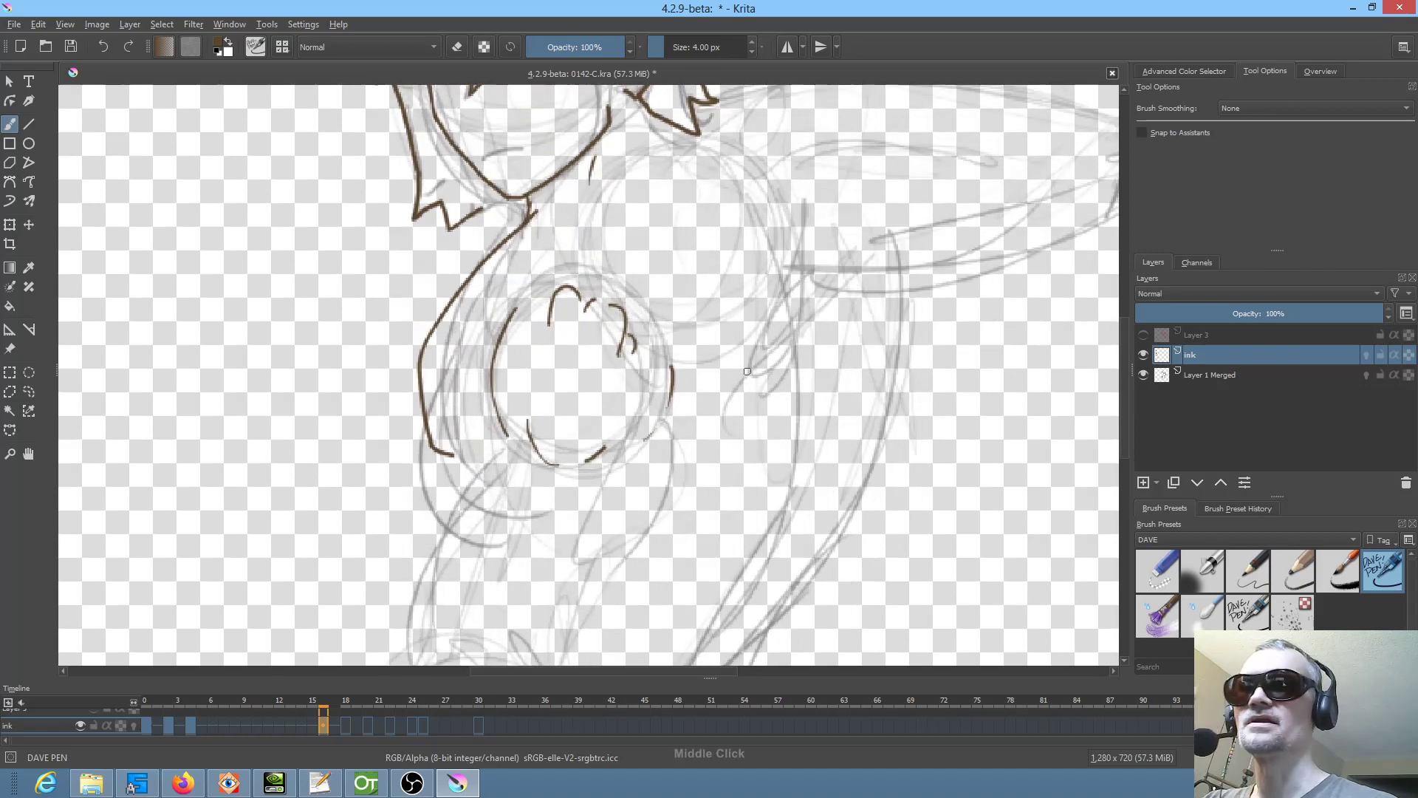
left_click_drag(641, 450, 692, 342)
mouse_move(553, 328)
left_mouse_down()
mouse_move(452, 487)
mouse_move(449, 536)
left_mouse_up()
mouse_move(677, 472)
left_mouse_down()
mouse_move(620, 324)
mouse_move(551, 331)
mouse_move(498, 402)
mouse_move(397, 618)
left_mouse_up()
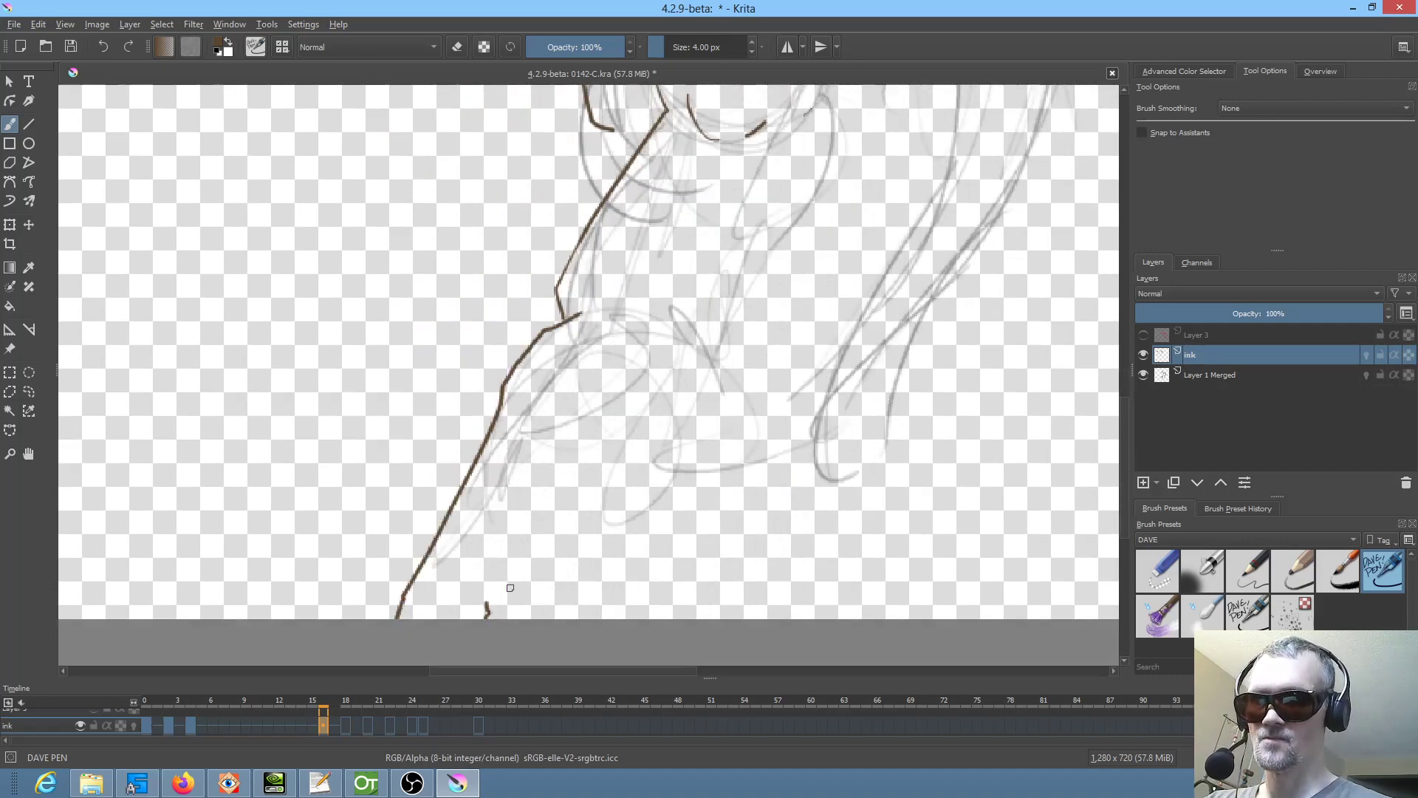
mouse_move(492, 619)
left_mouse_down()
mouse_move(724, 384)
mouse_move(723, 340)
mouse_move(761, 252)
mouse_move(834, 164)
mouse_move(836, 96)
left_mouse_up()
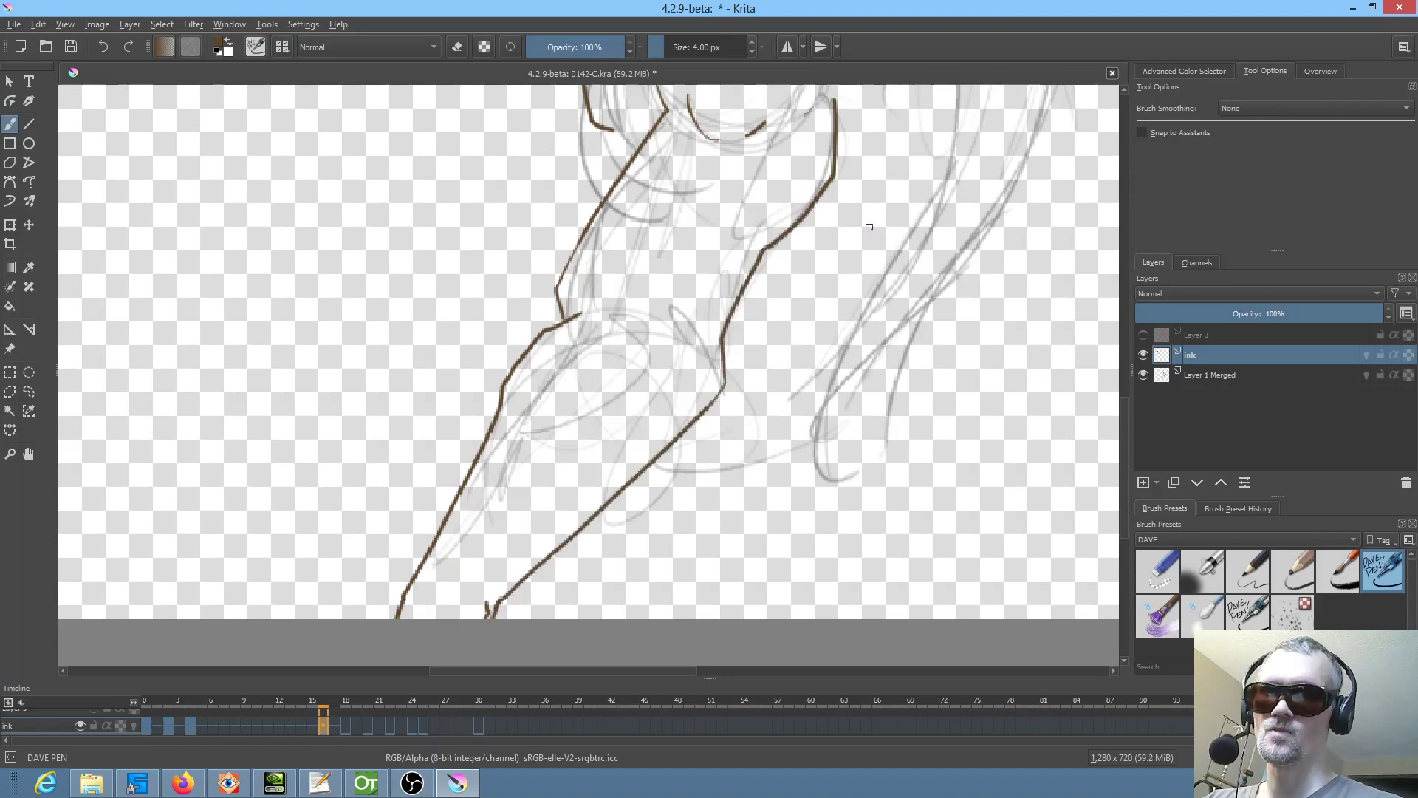
- Ink the muscle lines inside the upper arm, elbow and forearm, replacing the first forearm stroke with a shorter one
left_click_drag(869, 227, 818, 357)
mouse_move(730, 337)
left_mouse_down()
mouse_move(654, 374)
mouse_move(648, 401)
left_mouse_up()
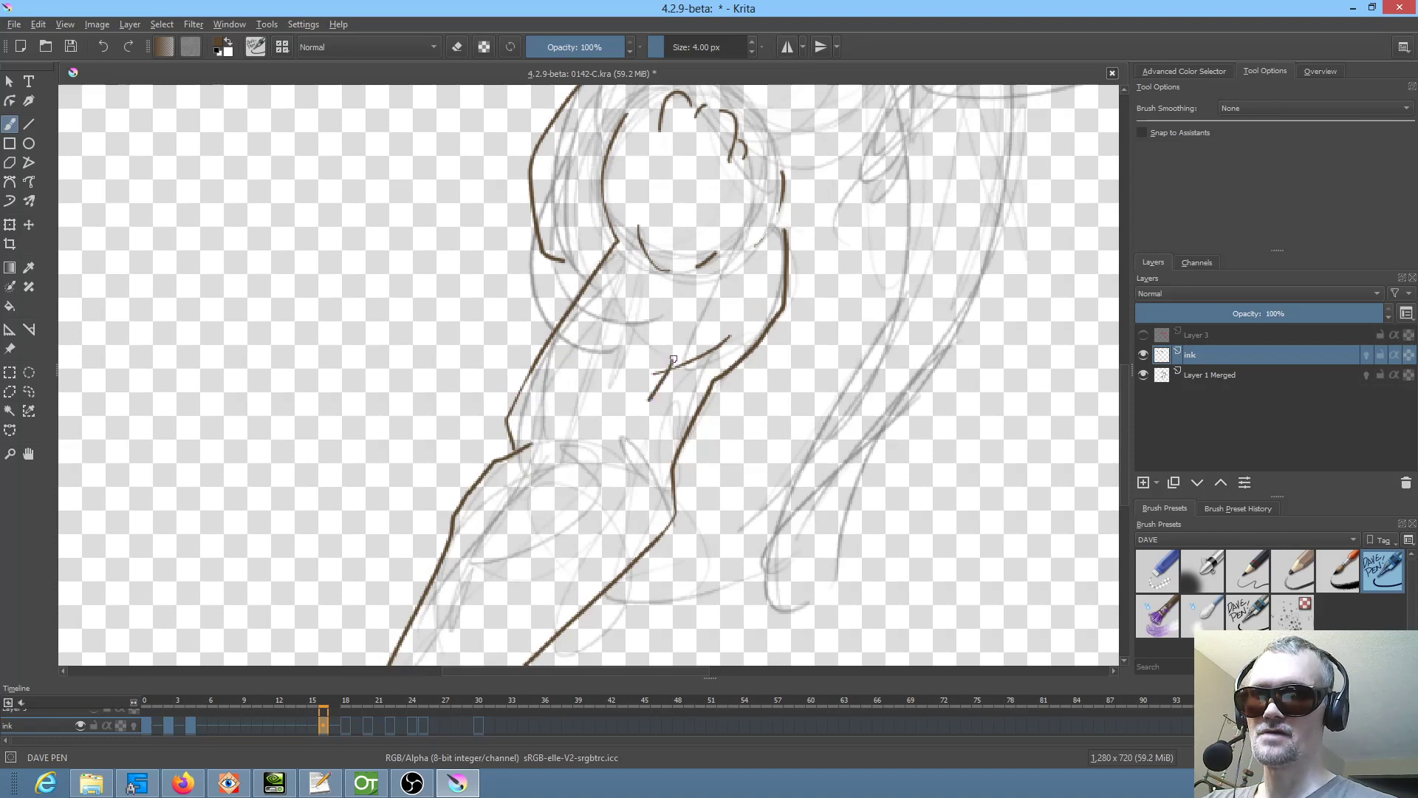
mouse_move(593, 447)
left_mouse_down()
mouse_move(559, 488)
mouse_move(494, 521)
left_mouse_up()
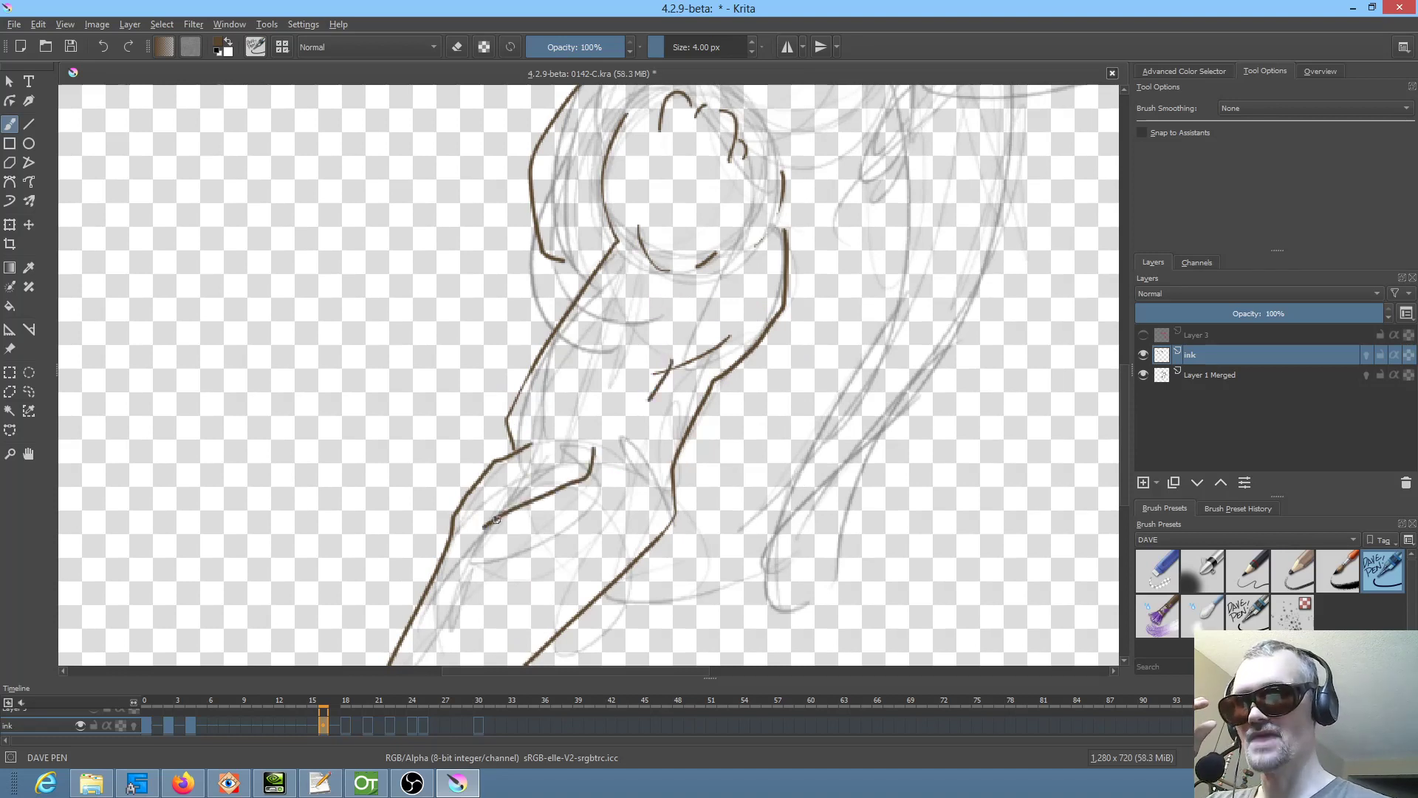
key("ctrl+z")
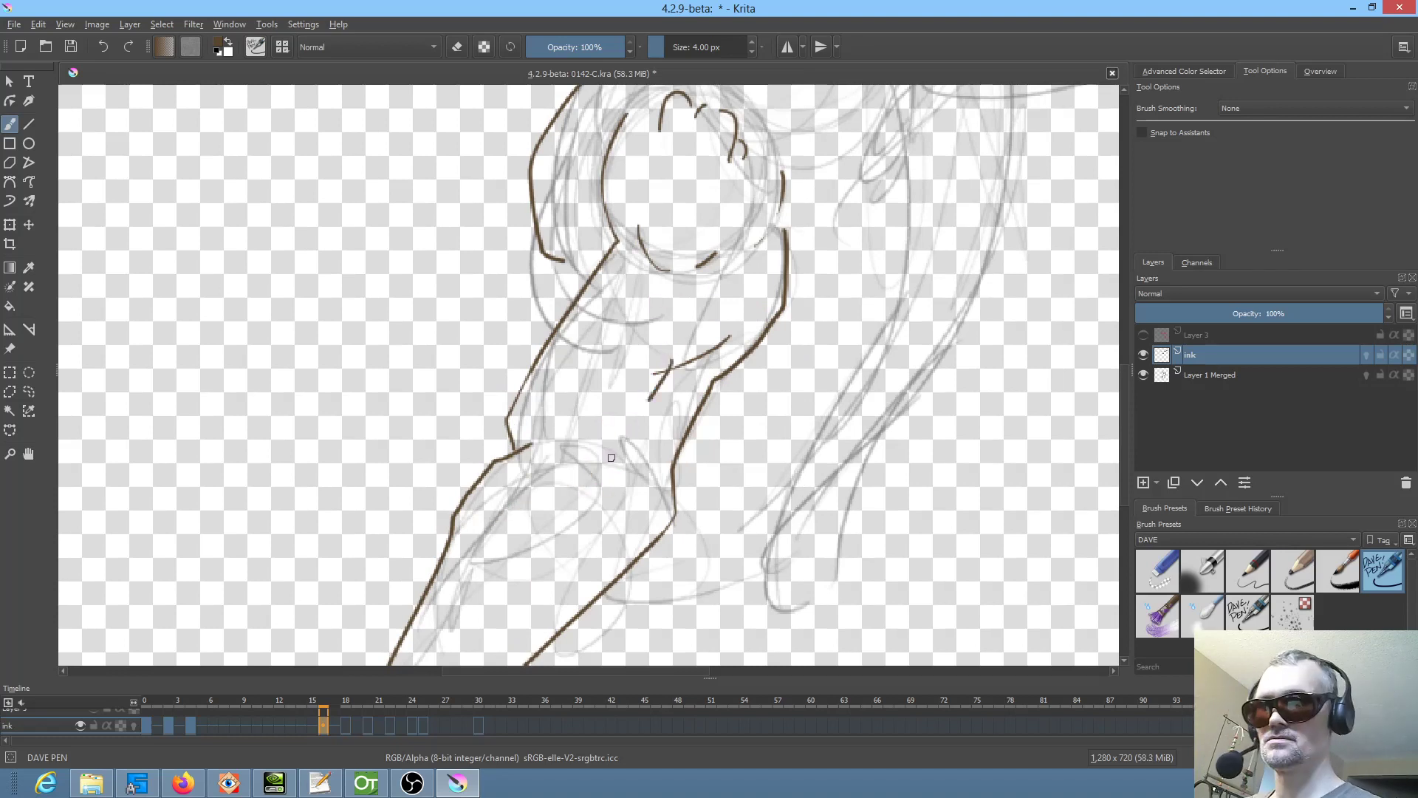
mouse_move(591, 456)
left_mouse_down()
mouse_move(512, 517)
mouse_move(559, 545)
mouse_move(520, 591)
left_mouse_up()
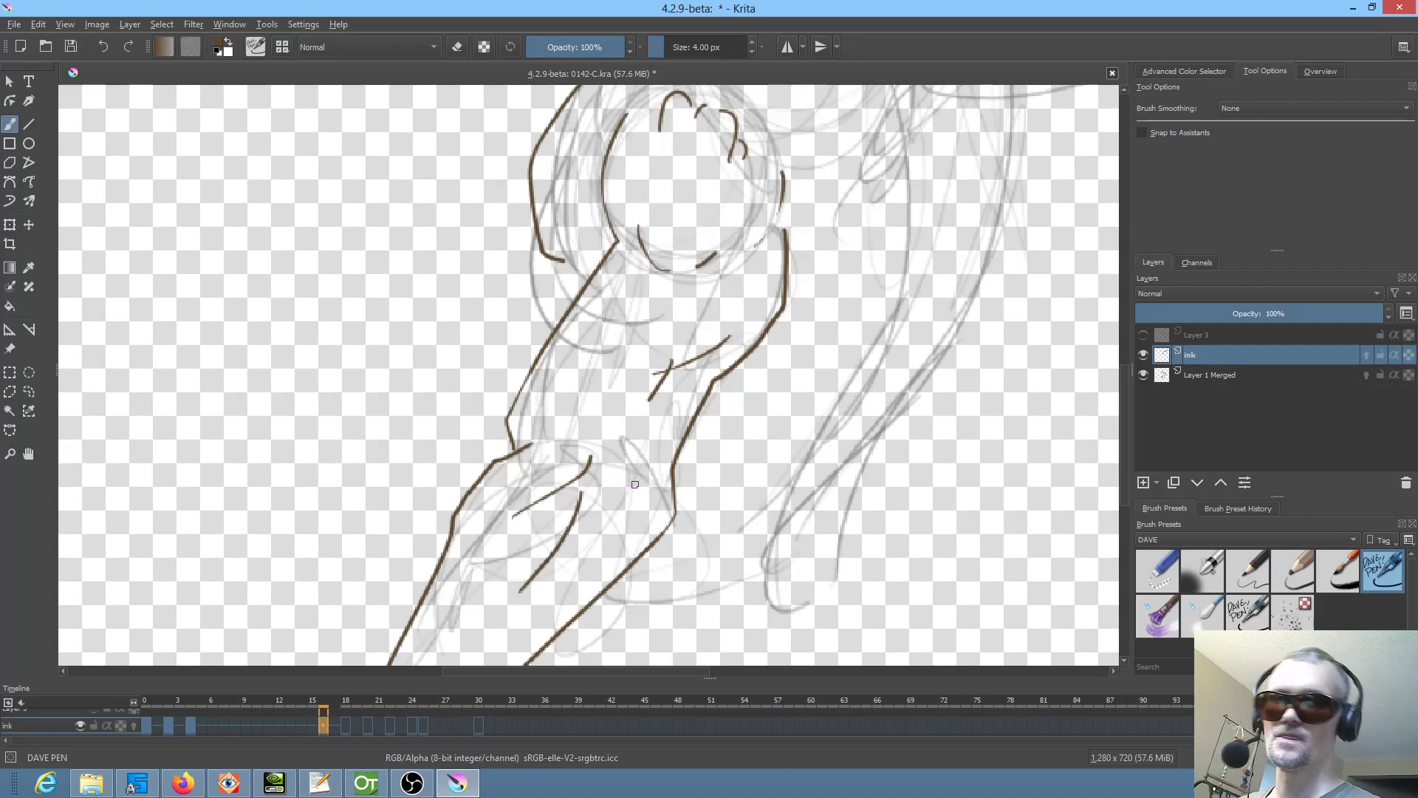
left_click_drag(620, 477, 623, 495)
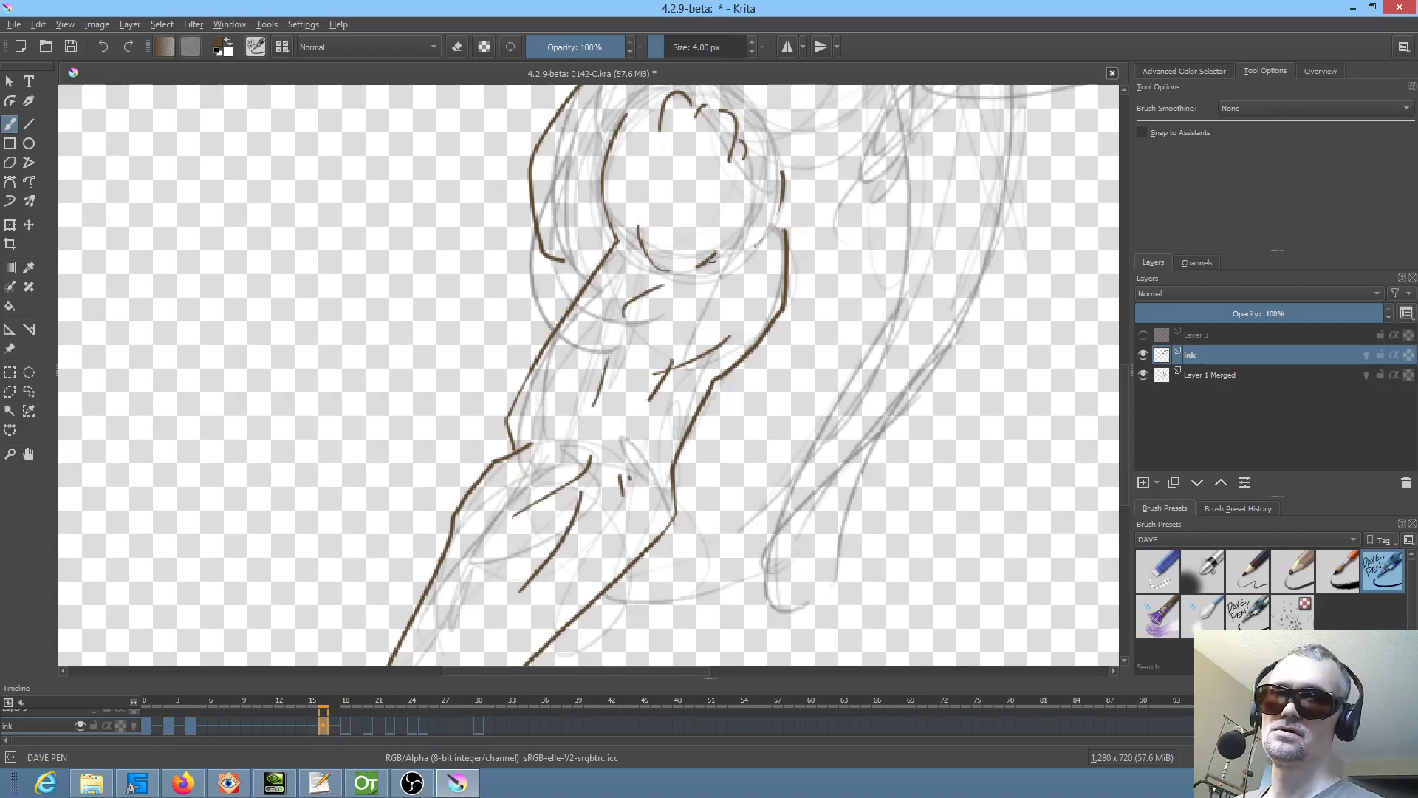
- Extend the front torso contour below the chest and ink the spine line down the back
mouse_move(714, 259)
left_mouse_down()
mouse_move(620, 399)
mouse_move(658, 397)
left_mouse_up()
left_click_drag(515, 405, 506, 467)
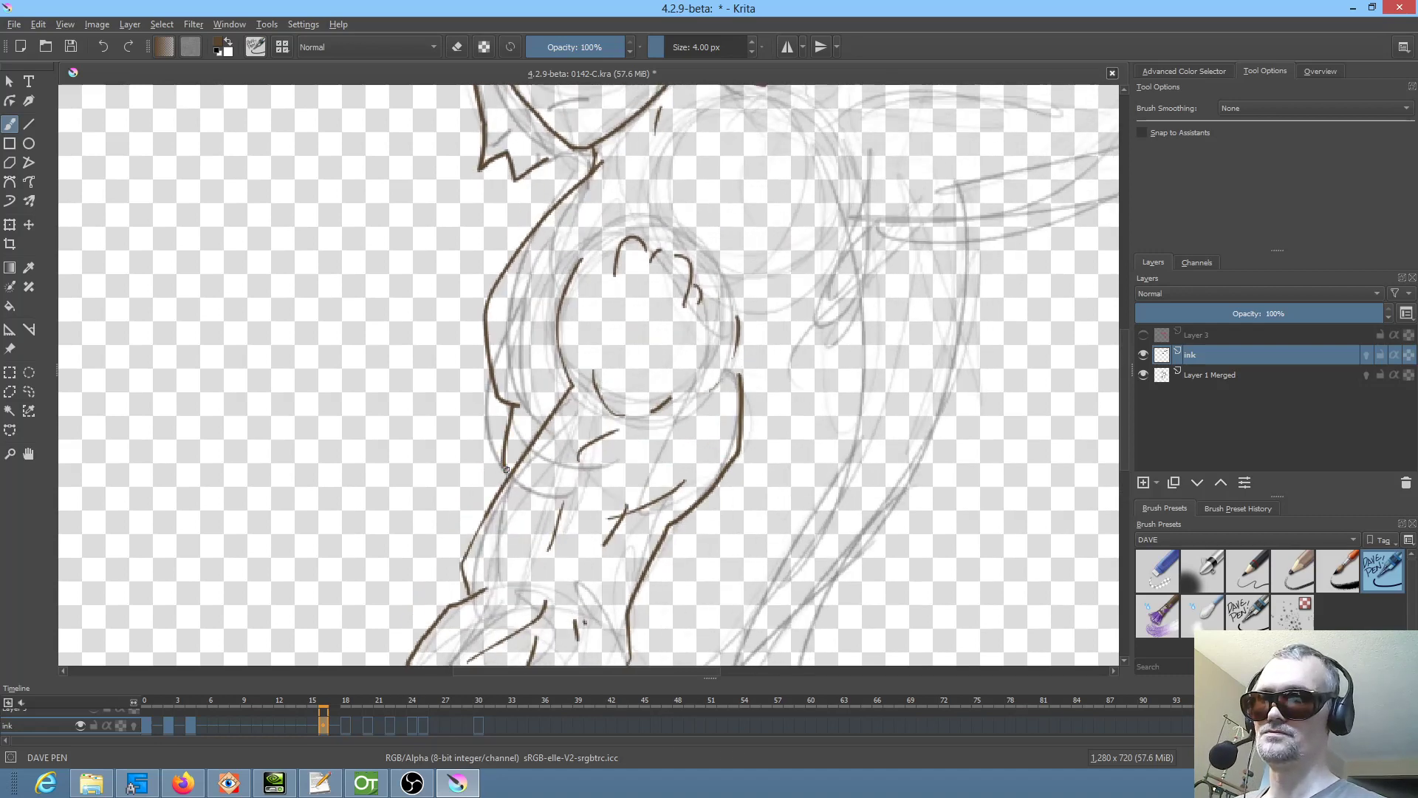
mouse_move(822, 502)
left_mouse_down()
mouse_move(774, 404)
mouse_move(664, 537)
left_mouse_up()
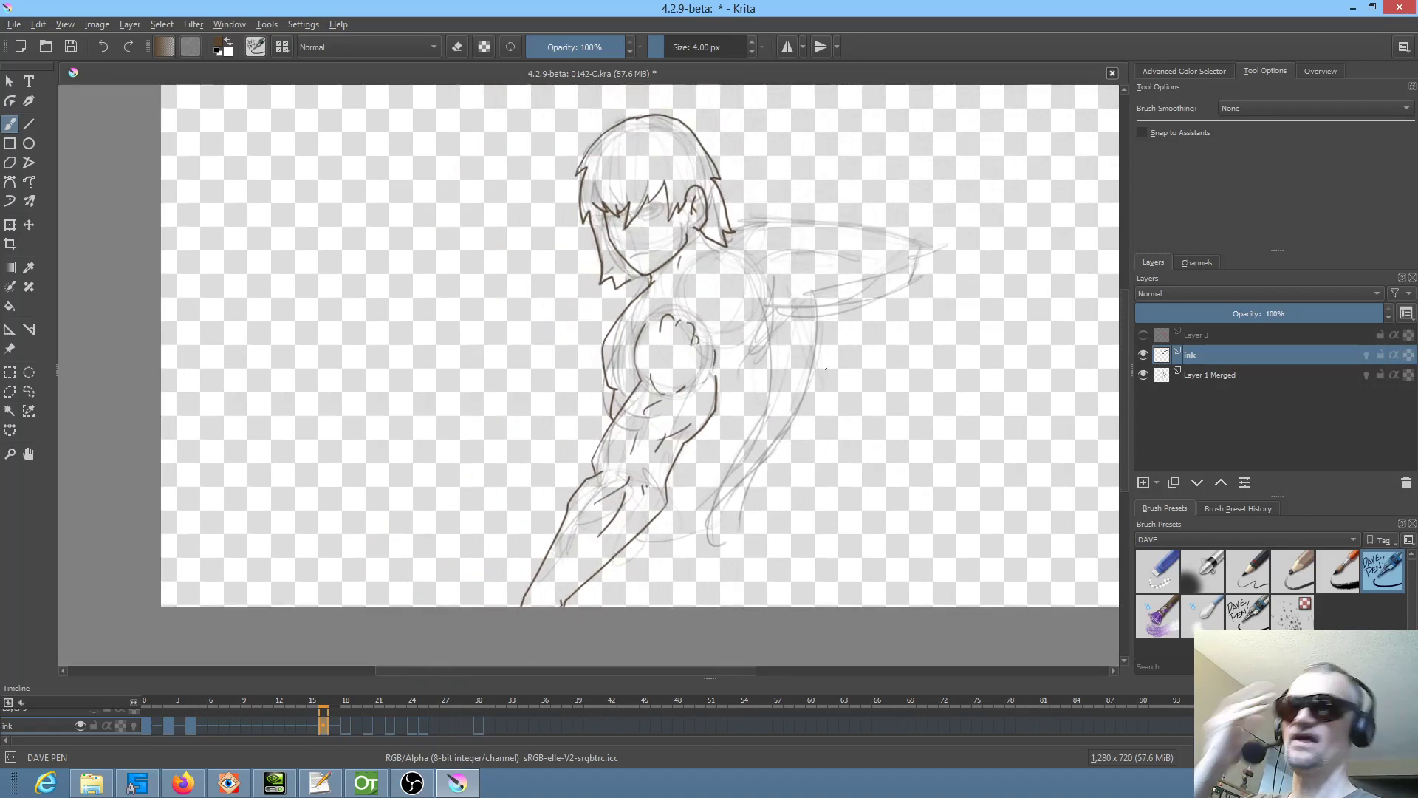
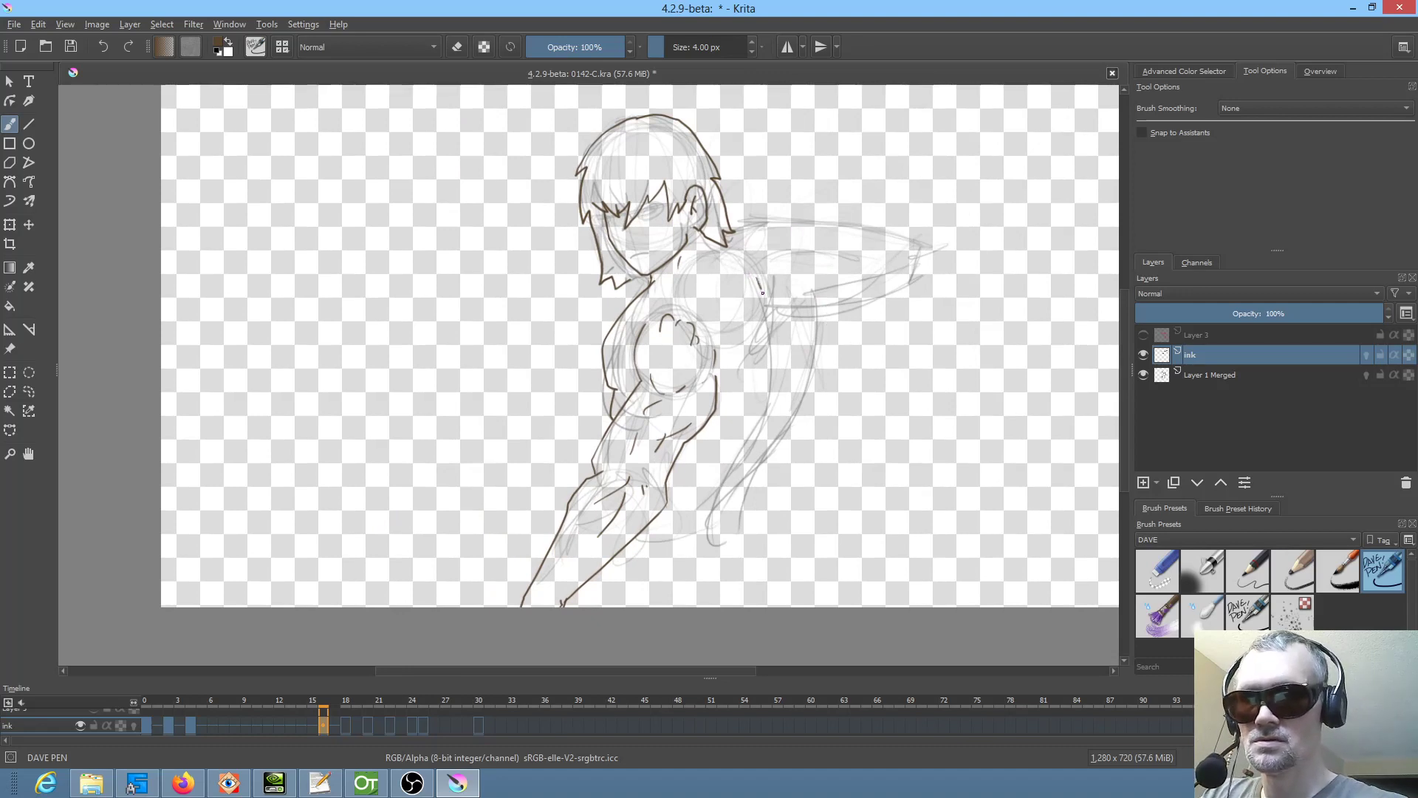
mouse_move(762, 291)
left_mouse_down()
mouse_move(782, 417)
mouse_move(762, 407)
mouse_move(745, 446)
left_mouse_up()
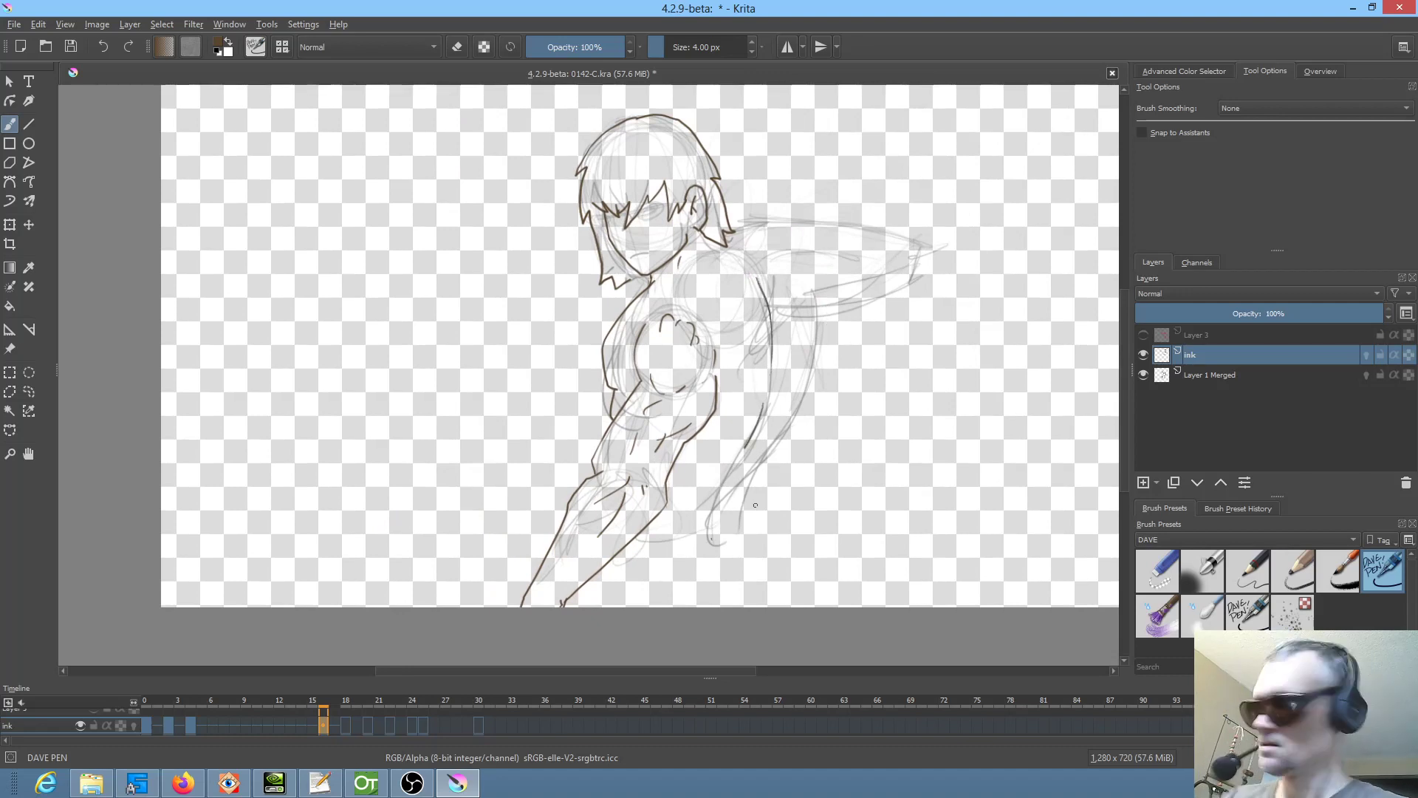
- Switch brush smoothing to Stabilizer and ink the waistline, trouser sides and fold lines, replacing an unsmoothed waistline attempt
key("Left")
key("Right")
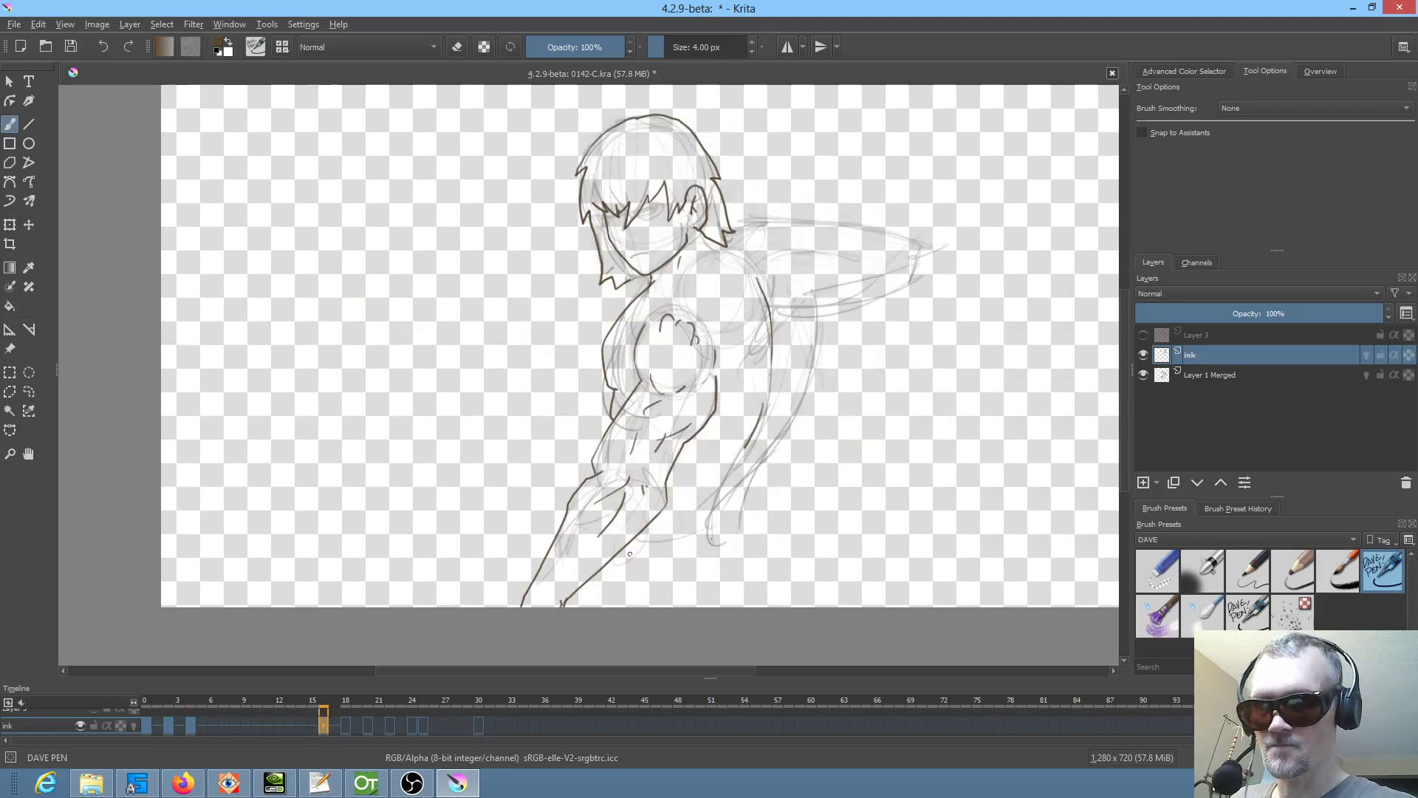
left_click_drag(619, 548, 735, 533)
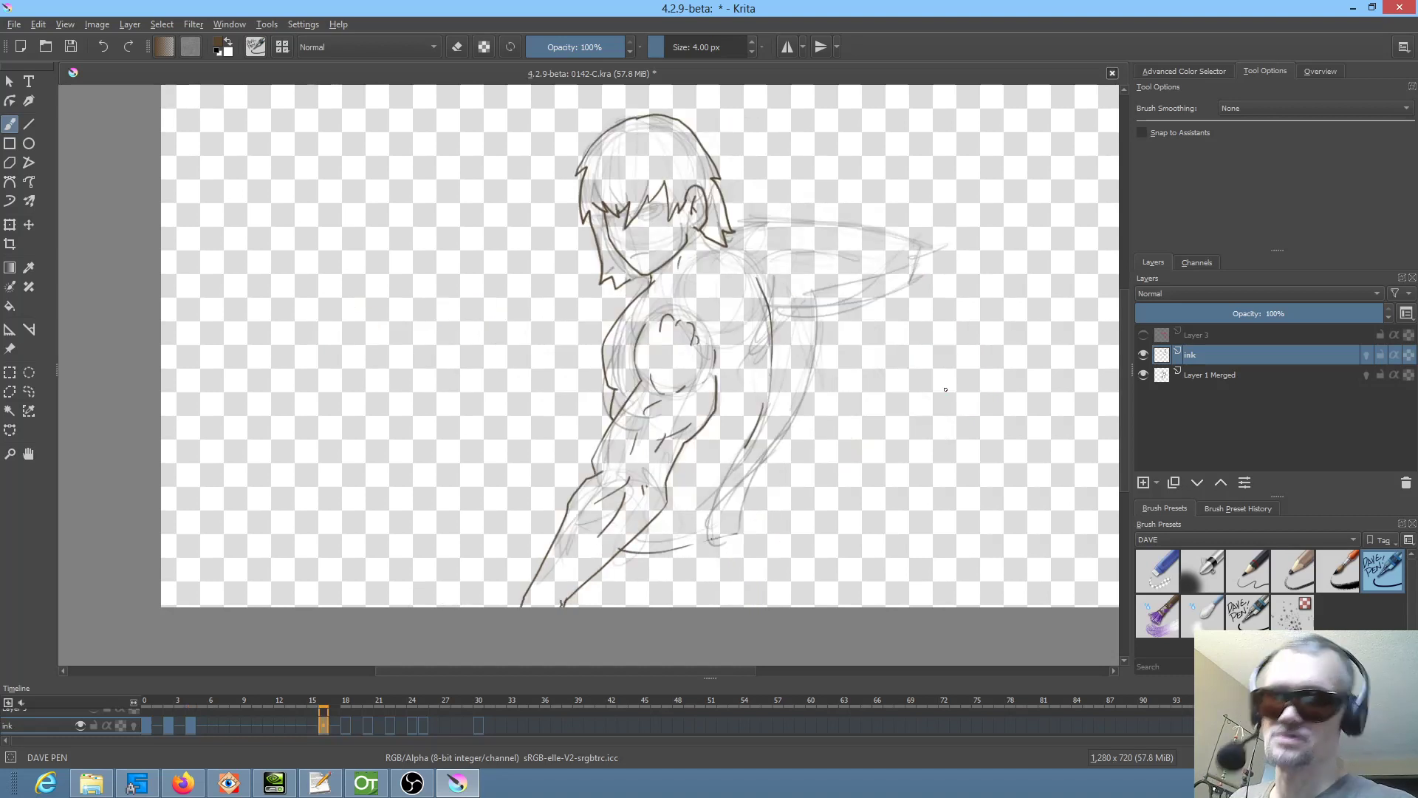
key("ctrl+z")
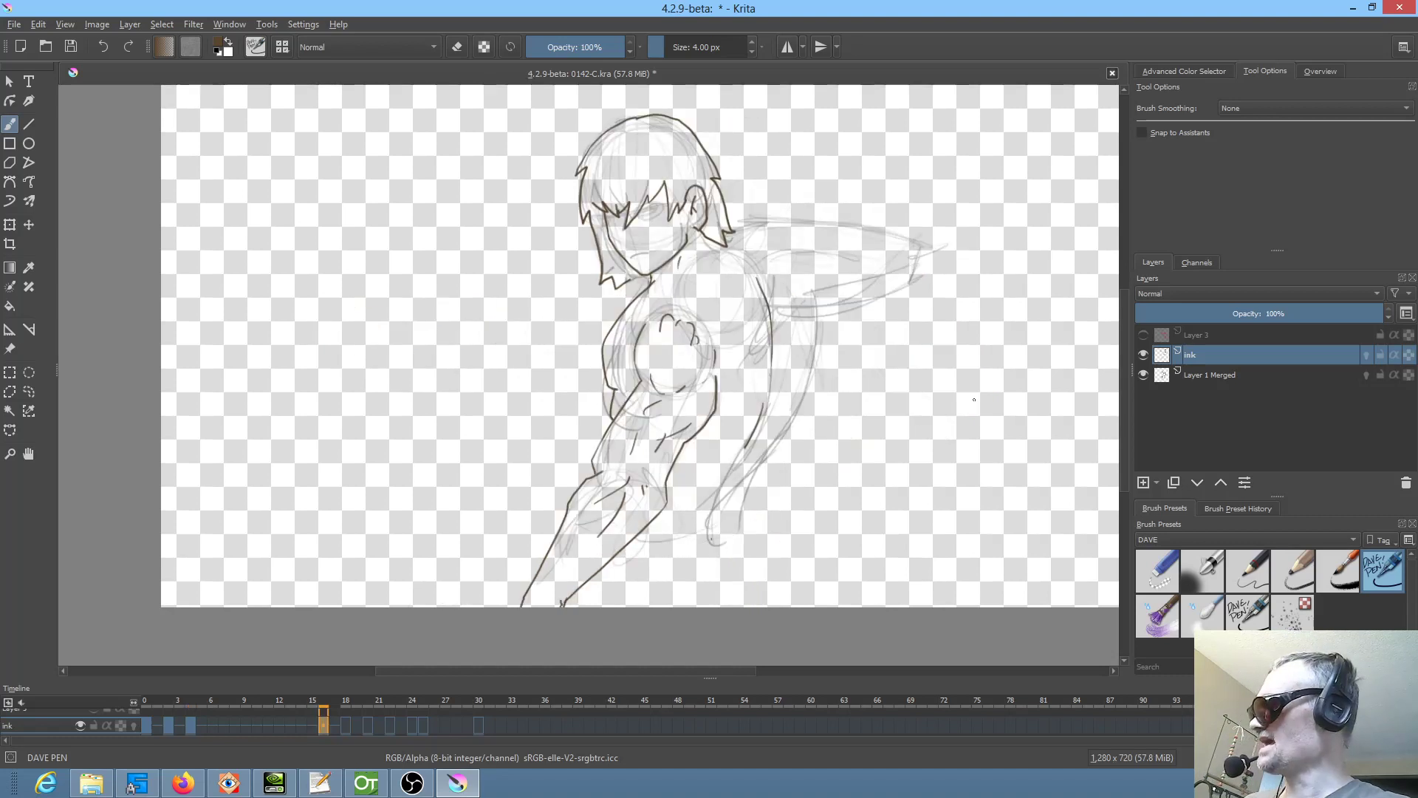
key("s")
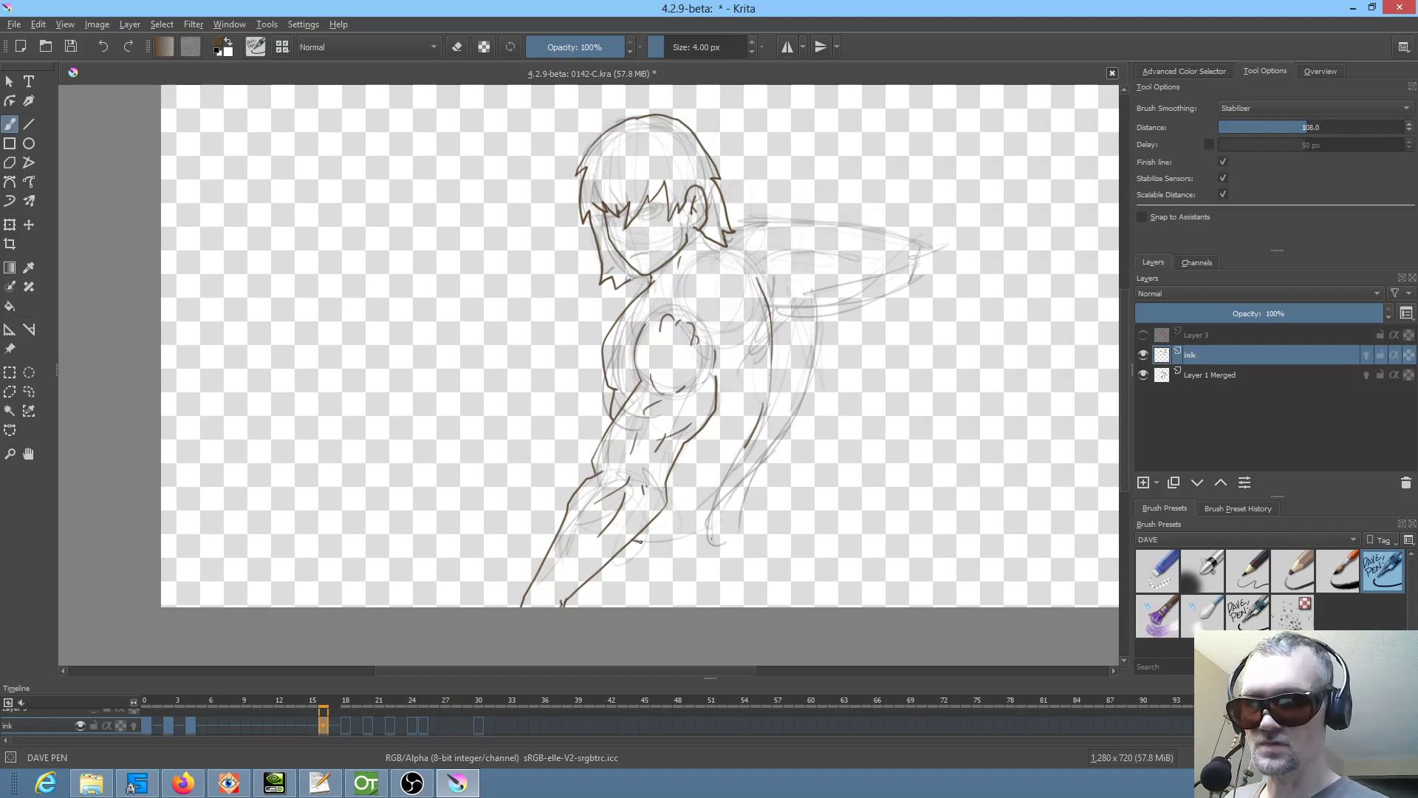
left_click_drag(640, 541, 739, 524)
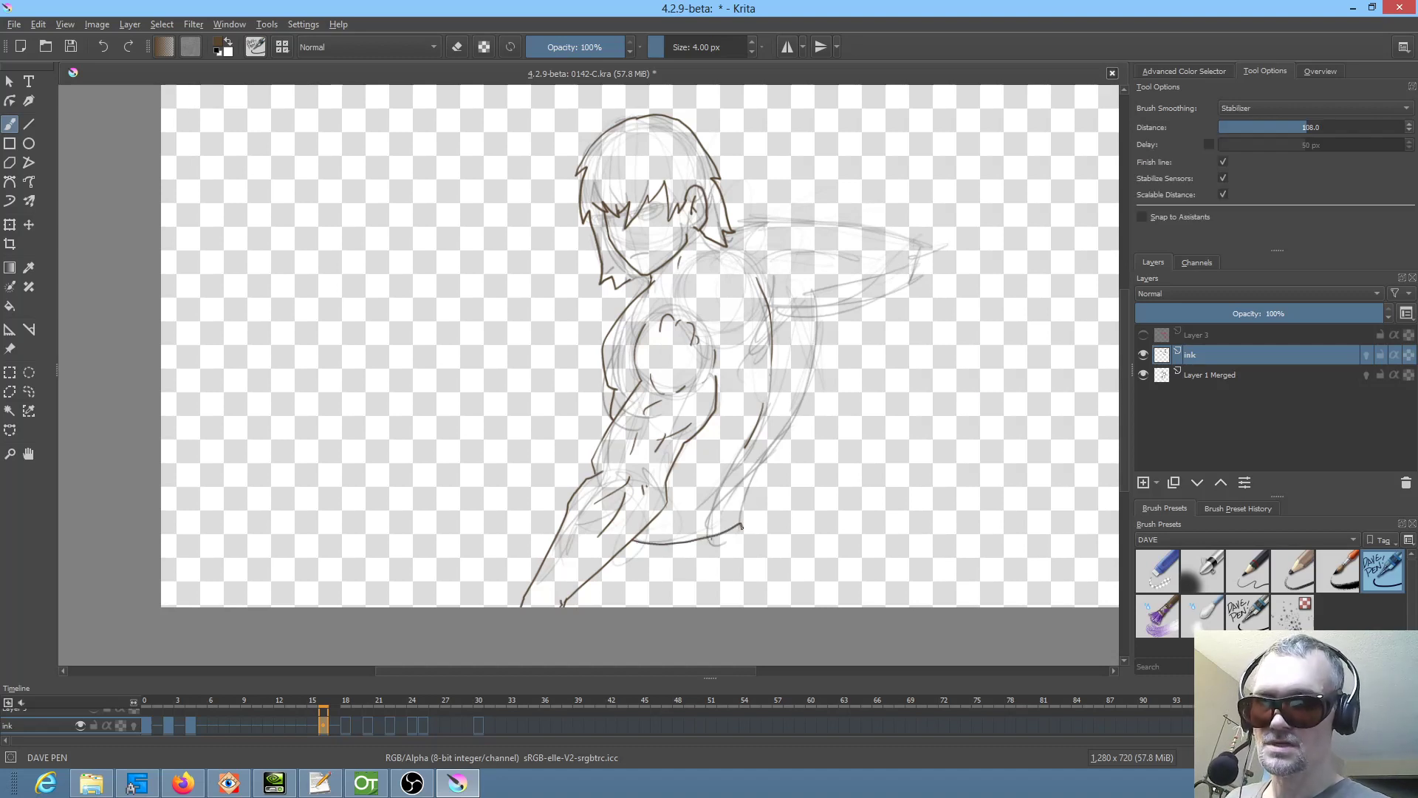
left_click_drag(744, 571, 741, 603)
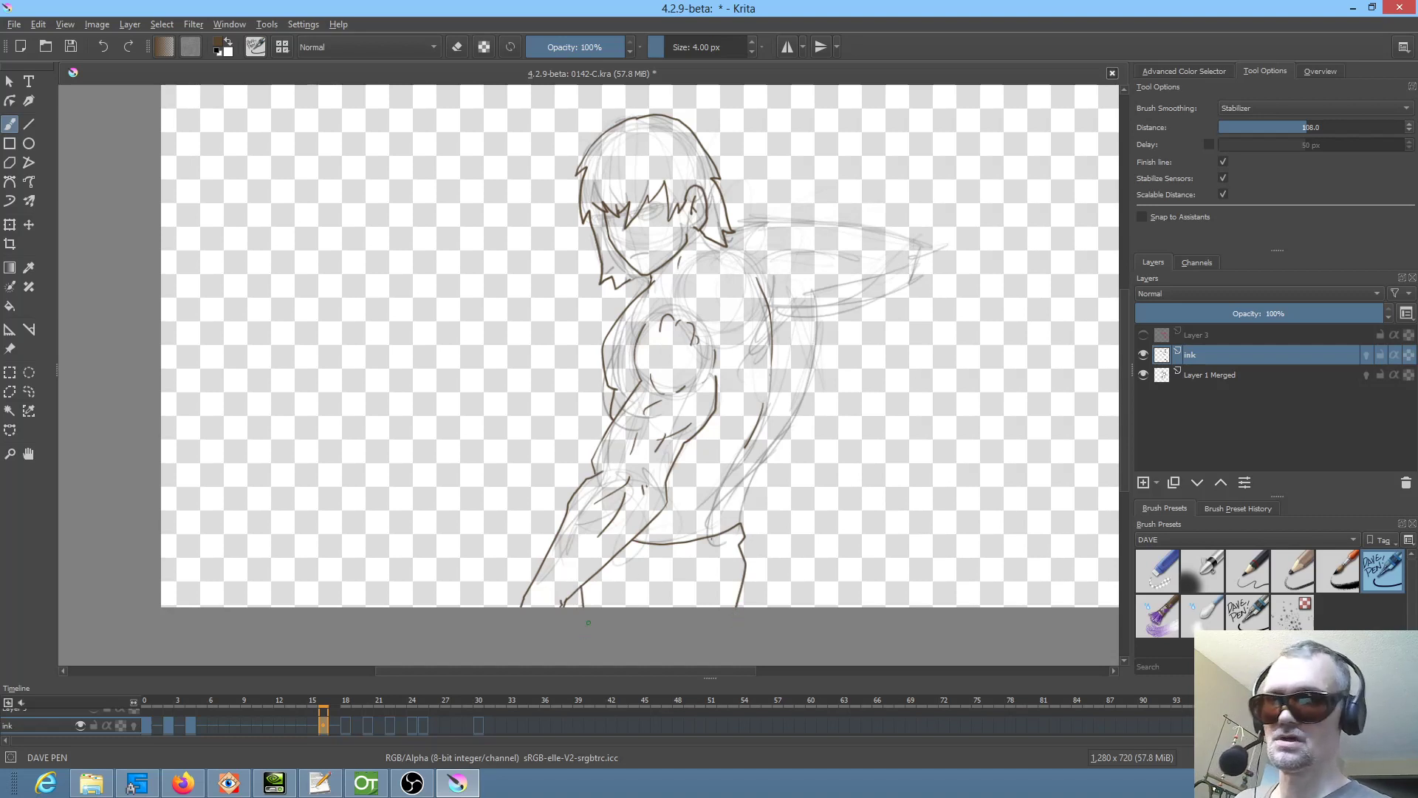
left_click_drag(724, 553, 692, 565)
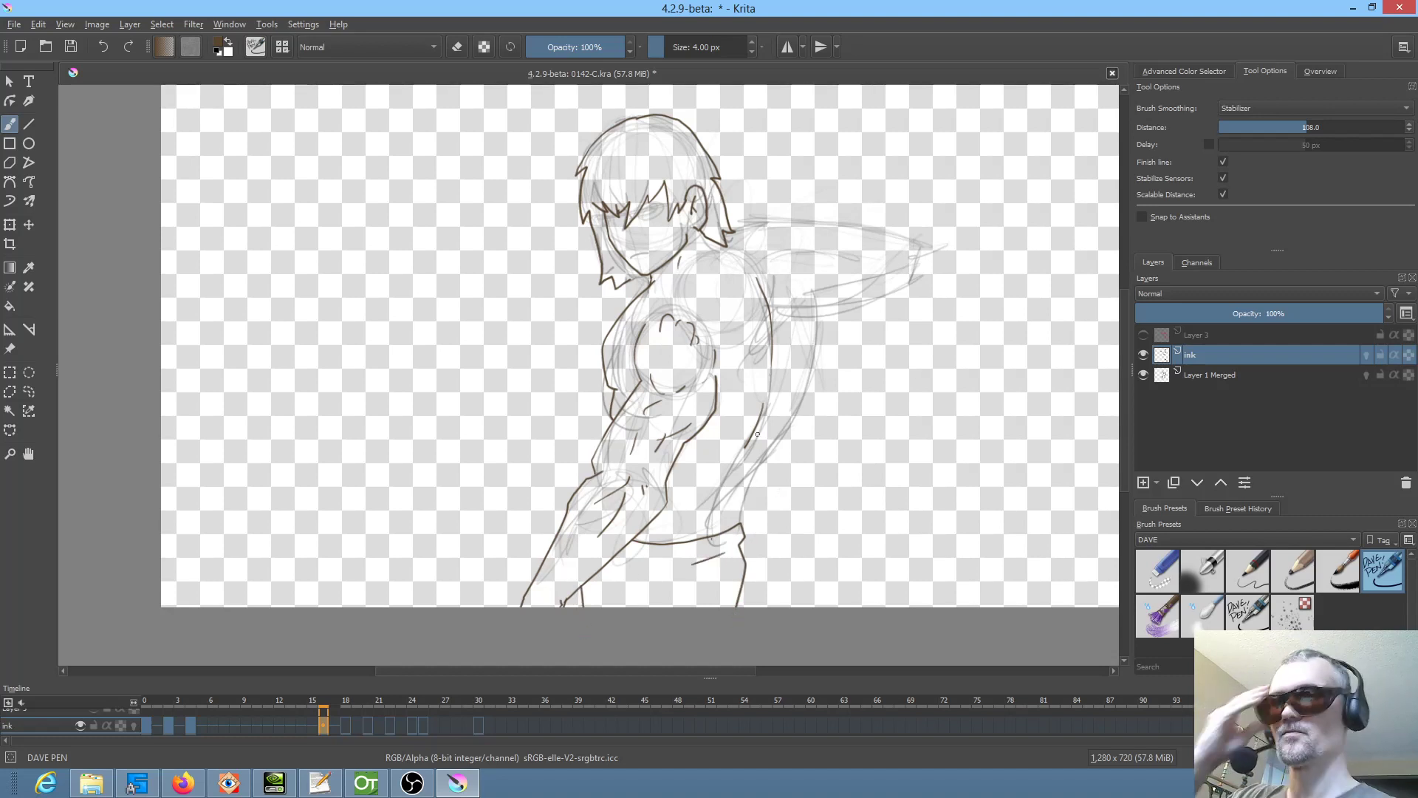
- Ink the back's outer edge from the waist up, the bent far arm's outline, and its shoulder muscle lines
mouse_move(741, 519)
left_mouse_down()
mouse_move(822, 371)
mouse_move(827, 302)
mouse_move(828, 319)
mouse_move(859, 315)
mouse_move(903, 292)
left_mouse_up()
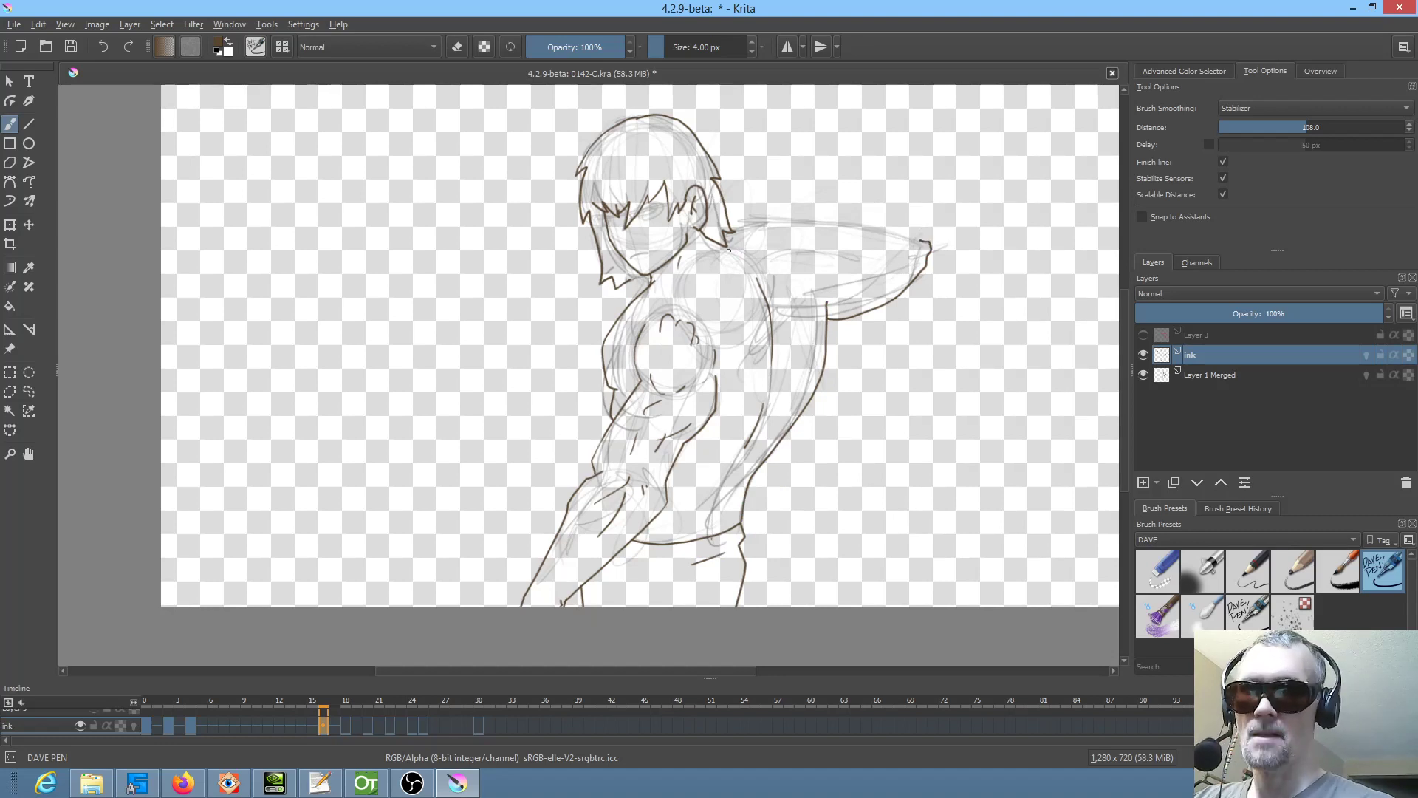
mouse_move(729, 252)
left_mouse_down()
mouse_move(924, 241)
mouse_move(773, 221)
mouse_move(749, 237)
left_mouse_up()
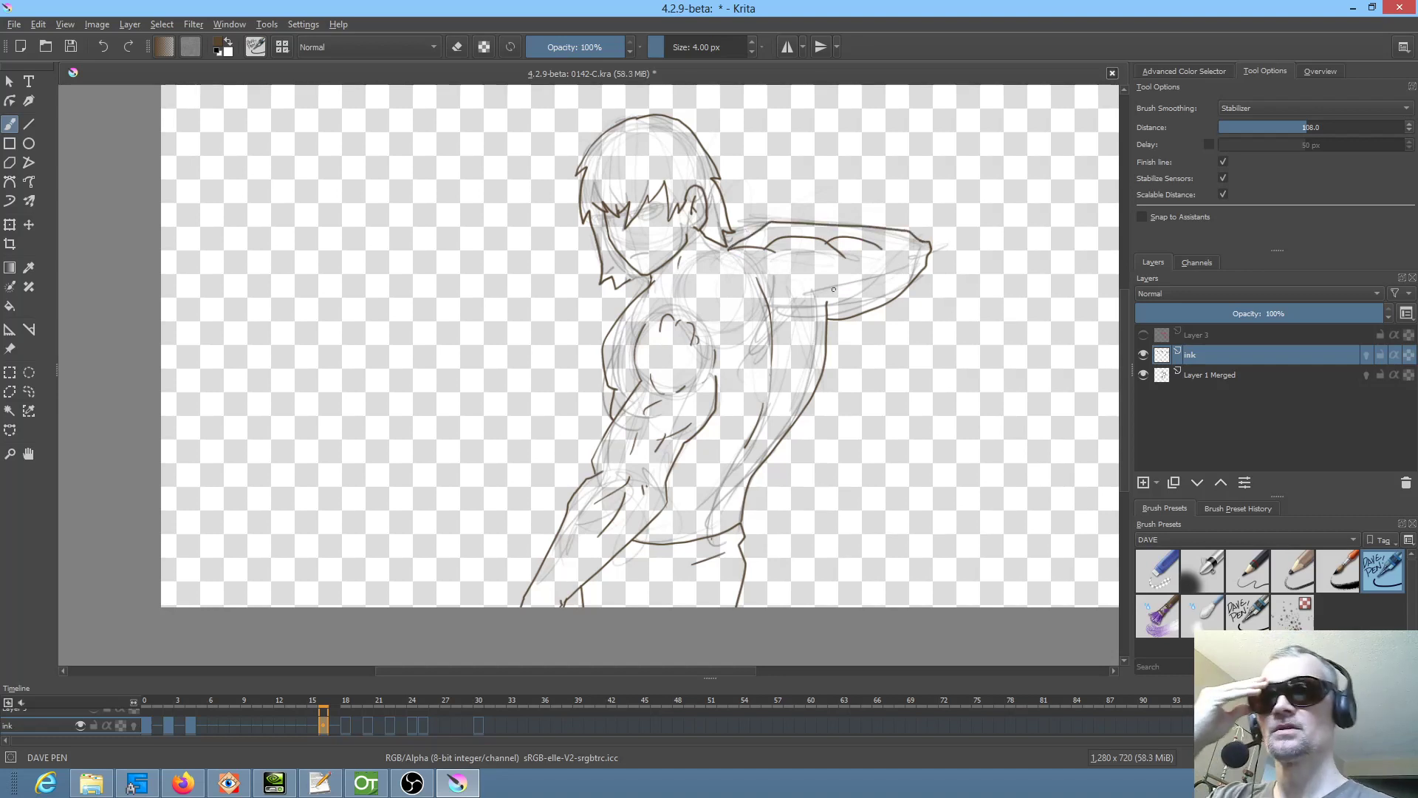
left_click_drag(833, 289, 813, 308)
left_click_drag(792, 258, 792, 273)
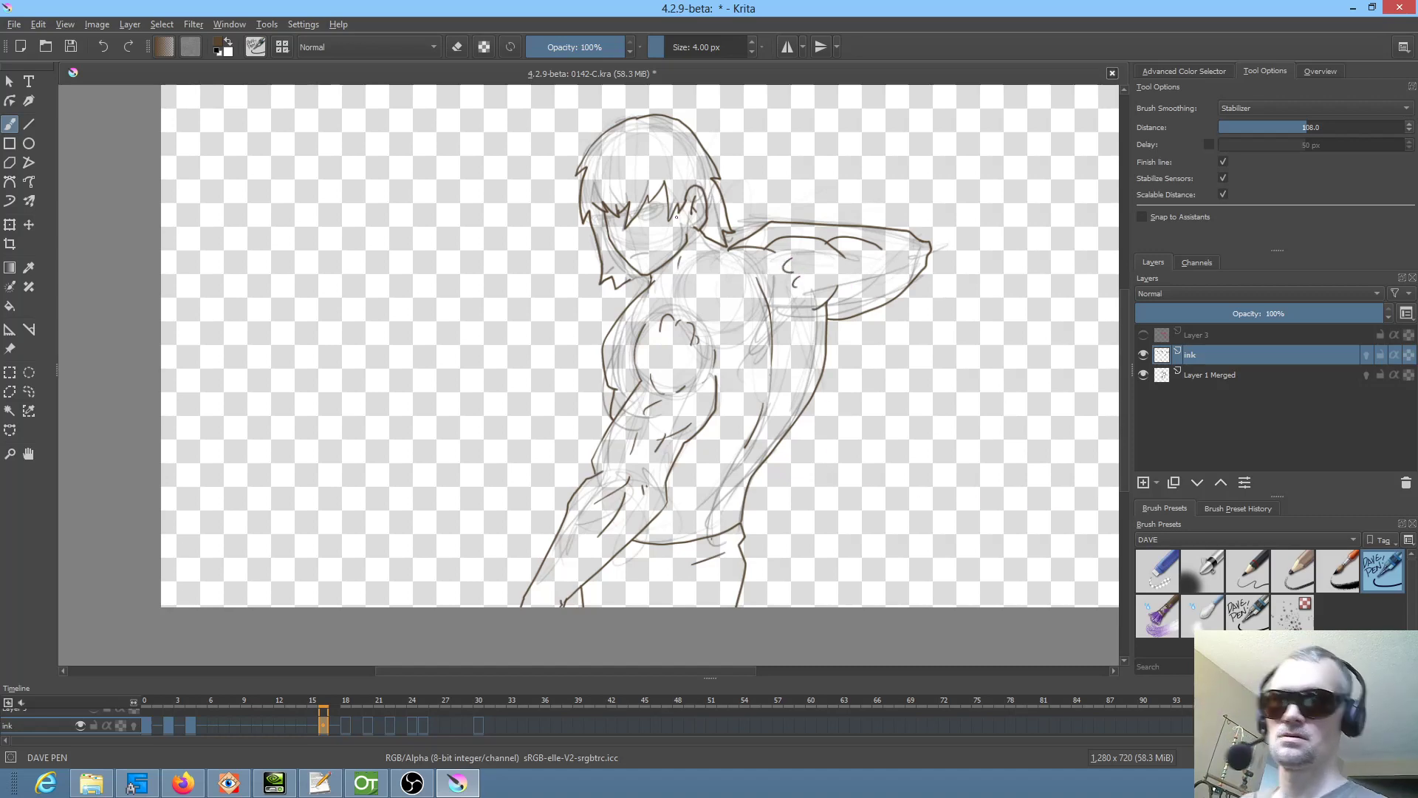
- Ink the near eye with a heavy upper lid under the fringe, and undo the trial strokes for the far eye
scroll(676, 216, "up", 6)
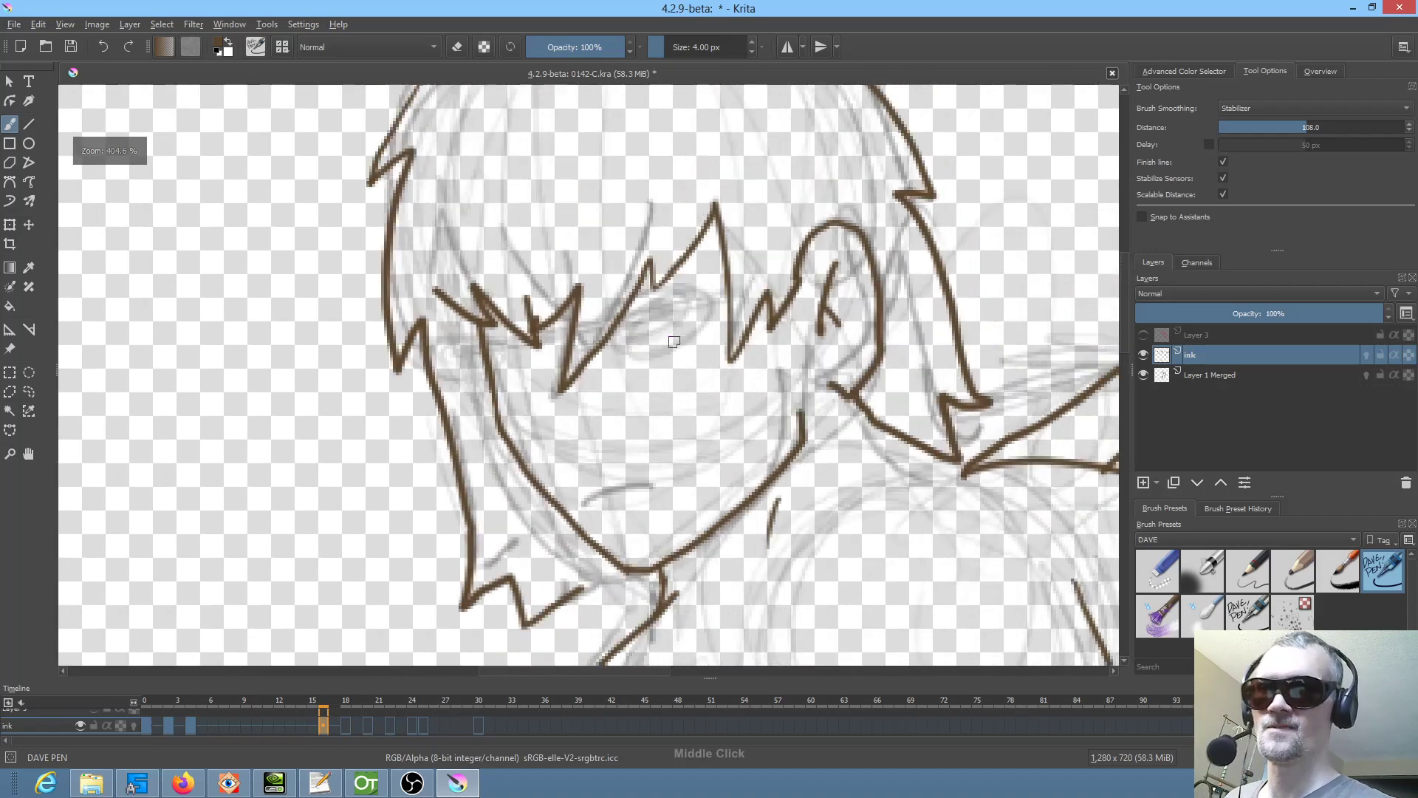
mouse_move(600, 340)
left_mouse_down()
mouse_move(695, 291)
mouse_move(669, 295)
mouse_move(610, 331)
mouse_move(690, 307)
left_mouse_up()
mouse_move(616, 334)
left_mouse_down()
mouse_move(692, 327)
mouse_move(678, 290)
left_mouse_up()
mouse_move(554, 347)
left_mouse_down()
mouse_move(497, 344)
mouse_move(537, 352)
left_mouse_up()
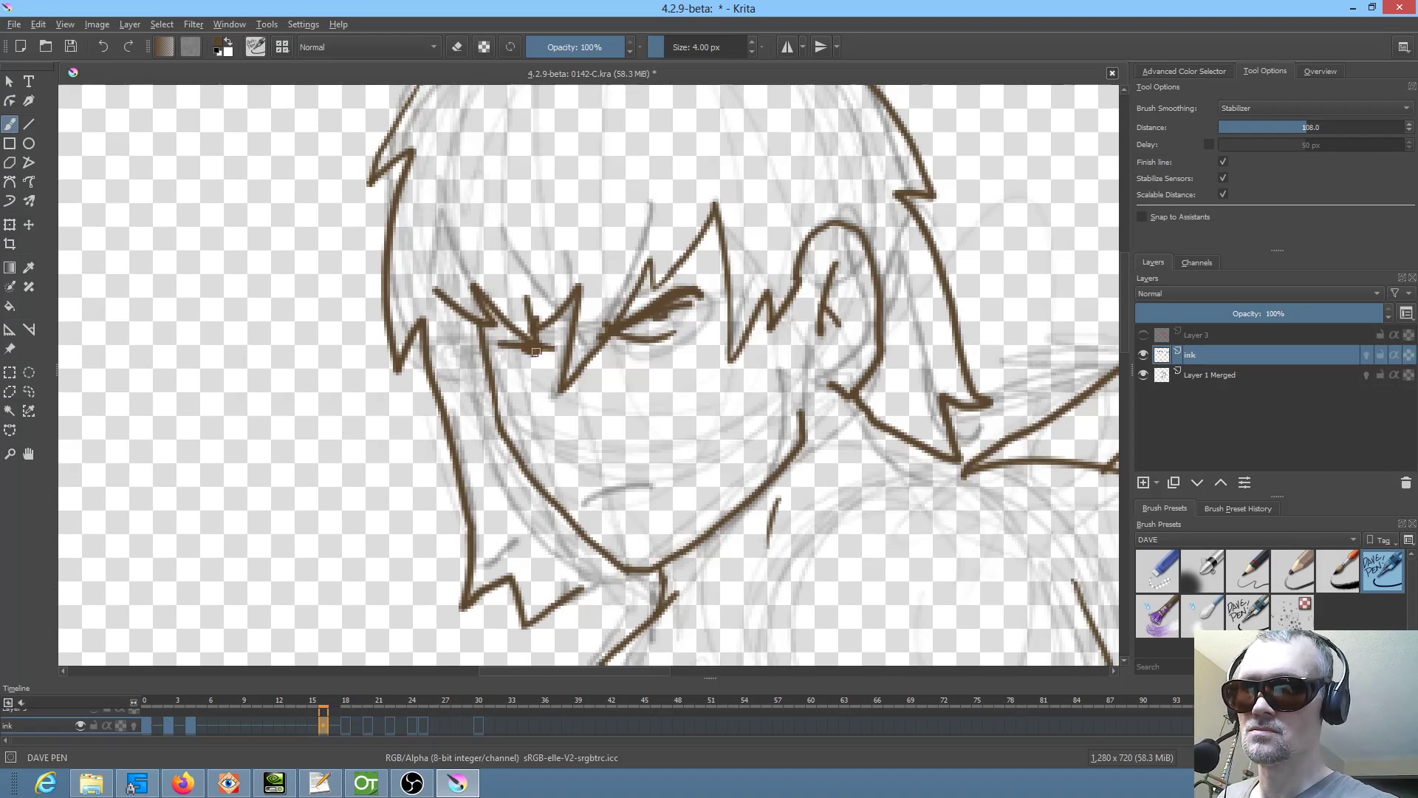
key("ctrl+z")
key("ctrl+z")
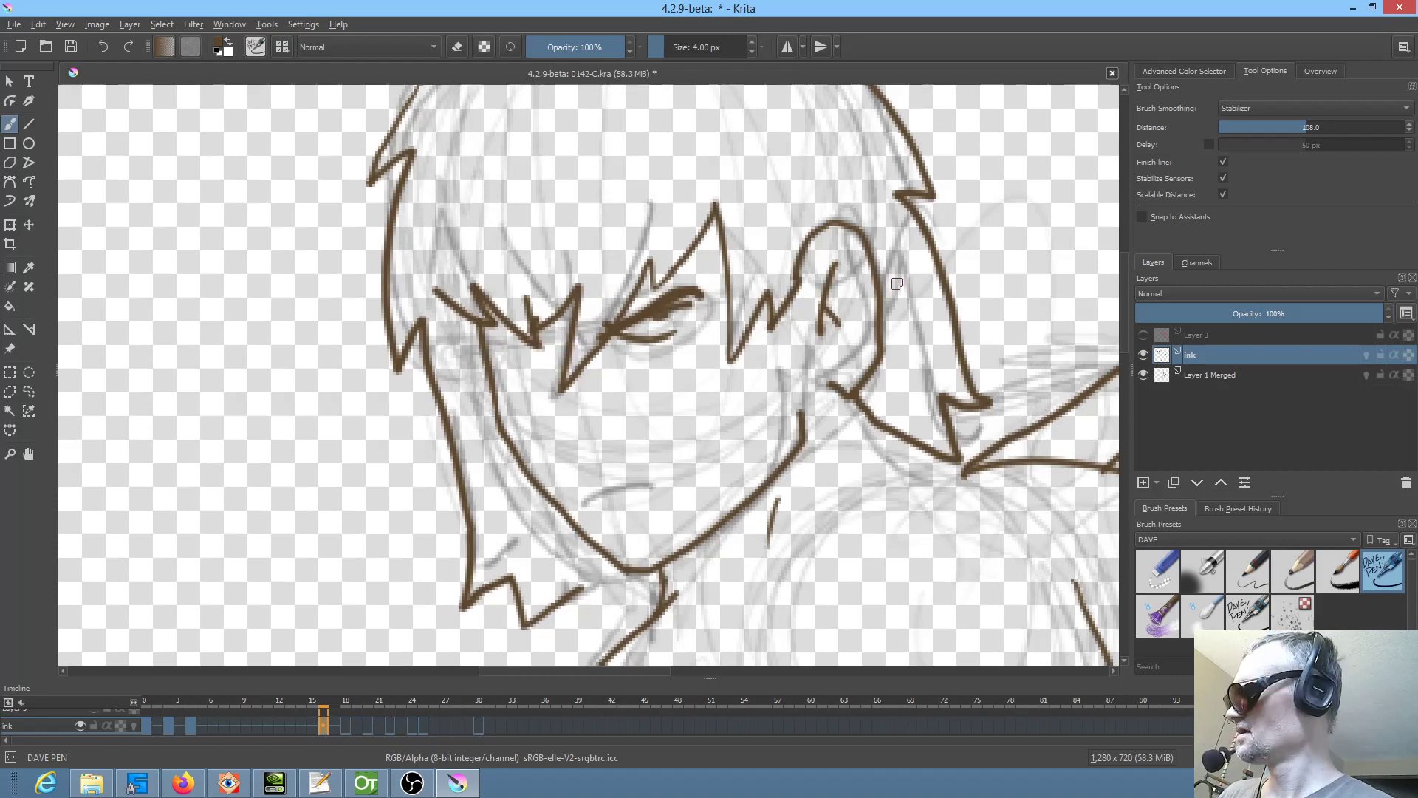
- Mirror the view, ink the far eye with short strokes under the fringe, and restore the original view orientation
key("m")
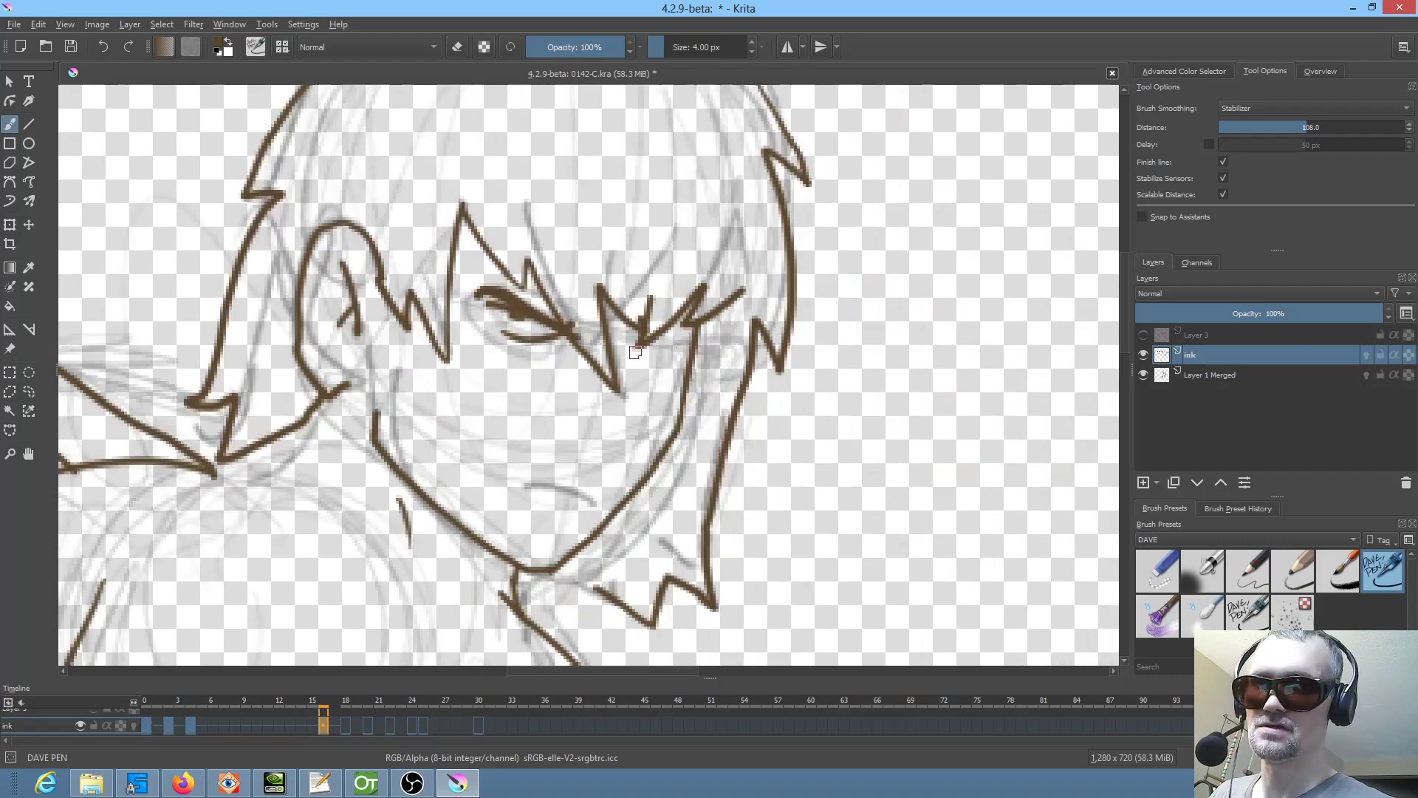
mouse_move(633, 354)
left_mouse_down()
mouse_move(683, 344)
mouse_move(651, 365)
left_mouse_up()
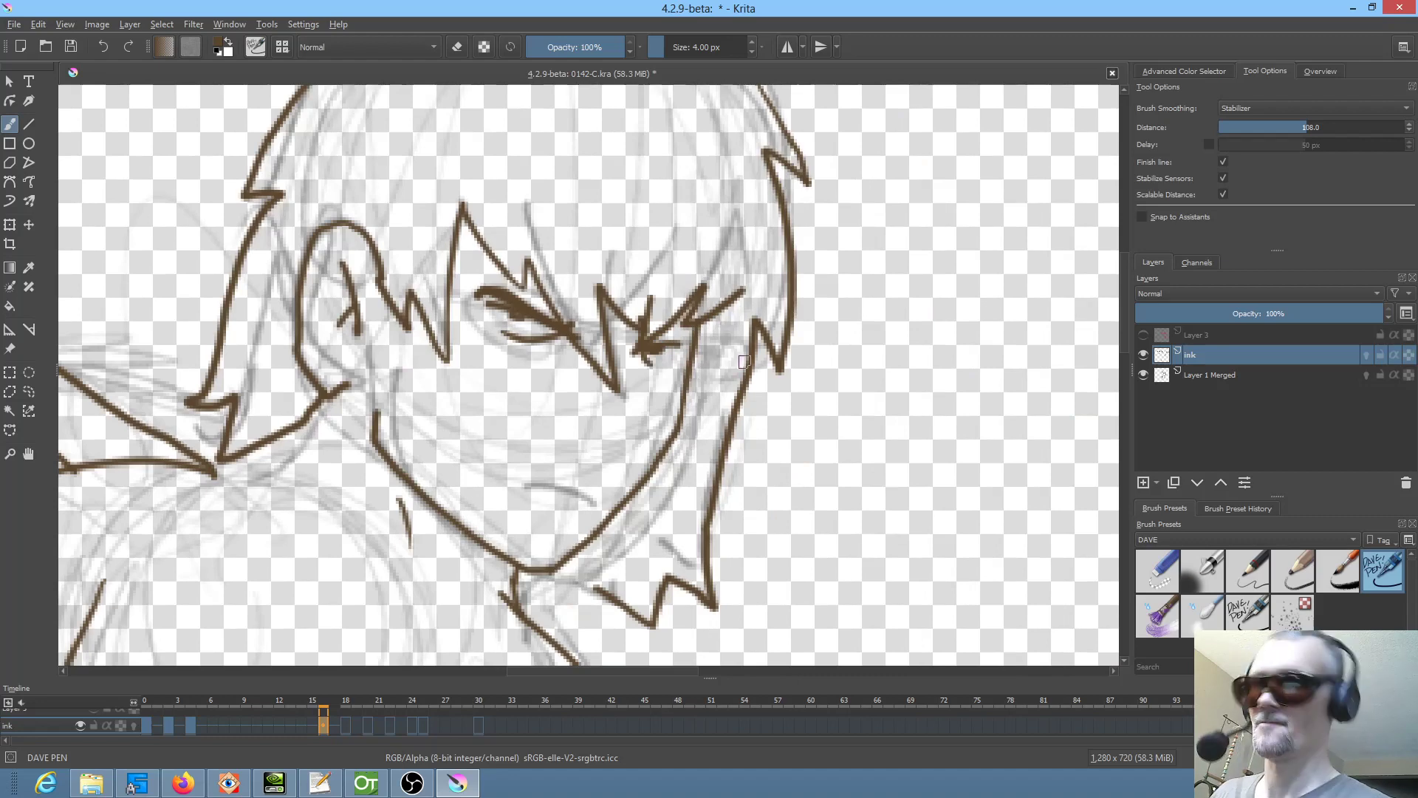
key("m")
left_click_drag(531, 361, 485, 324)
- Ink the mouth, the small nose mark and the jagged hair tips beneath the chin, and save the document
left_click_drag(610, 494, 653, 485)
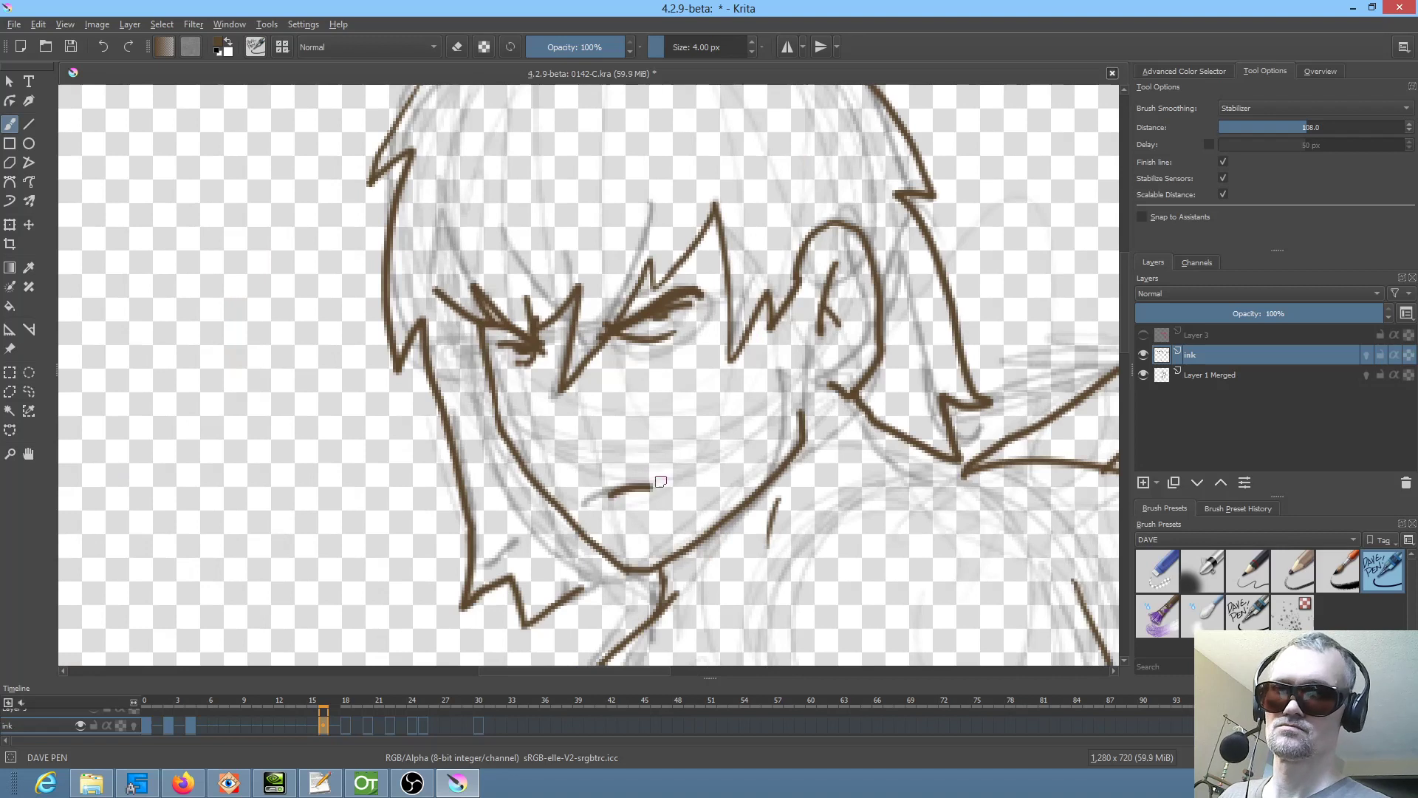
left_click_drag(588, 421, 619, 416)
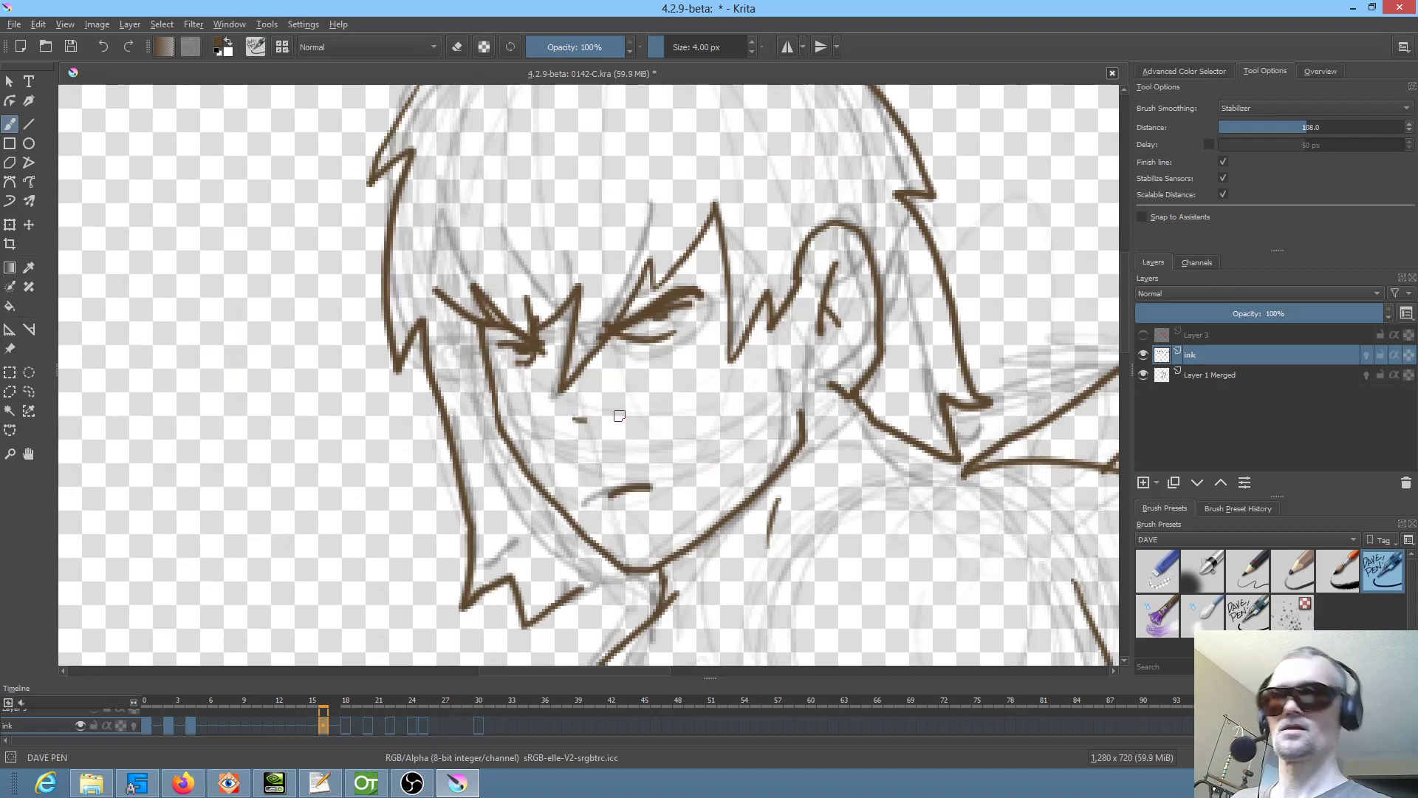
mouse_move(587, 589)
left_mouse_down()
mouse_move(600, 613)
mouse_move(663, 583)
left_mouse_up()
left_click_drag(862, 407, 764, 339)
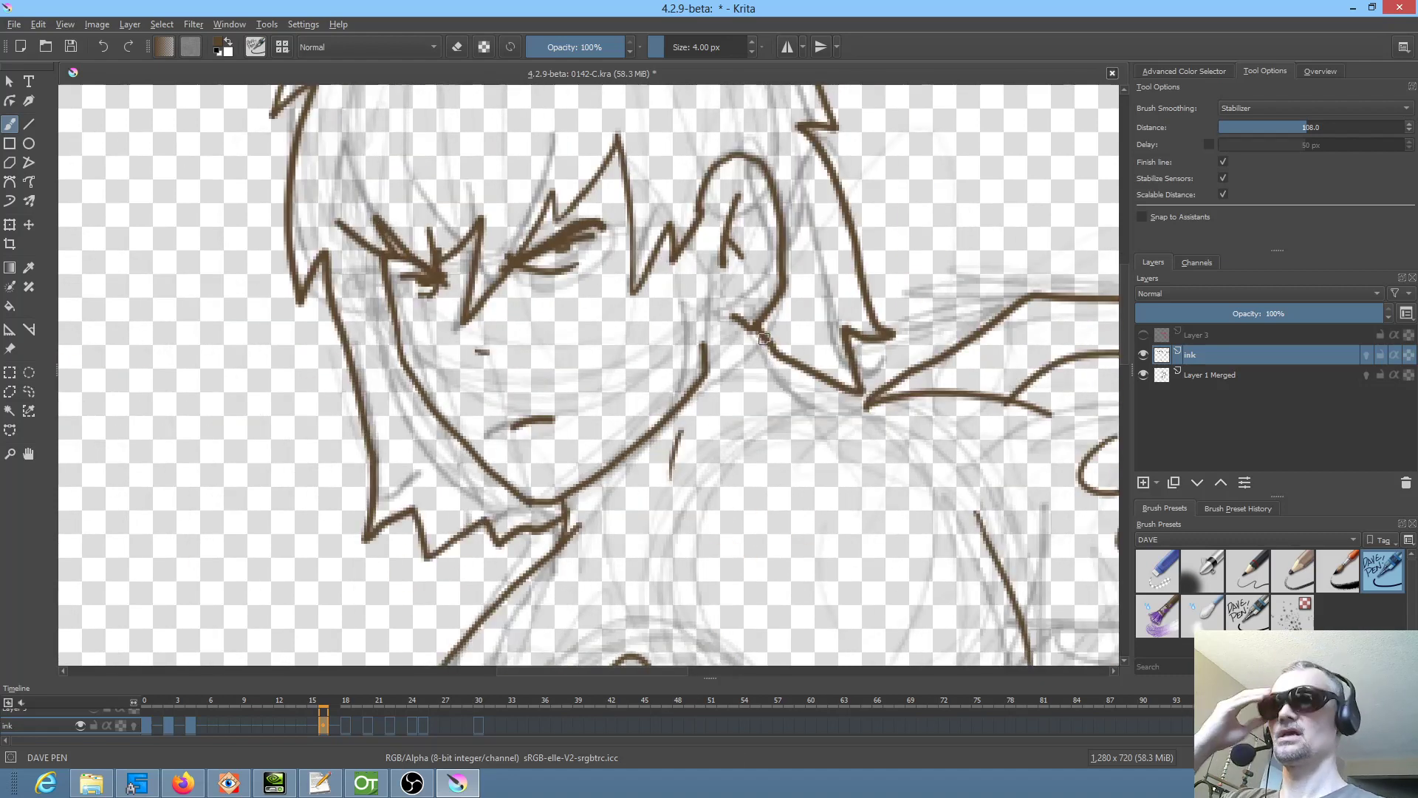
key("ctrl+s")
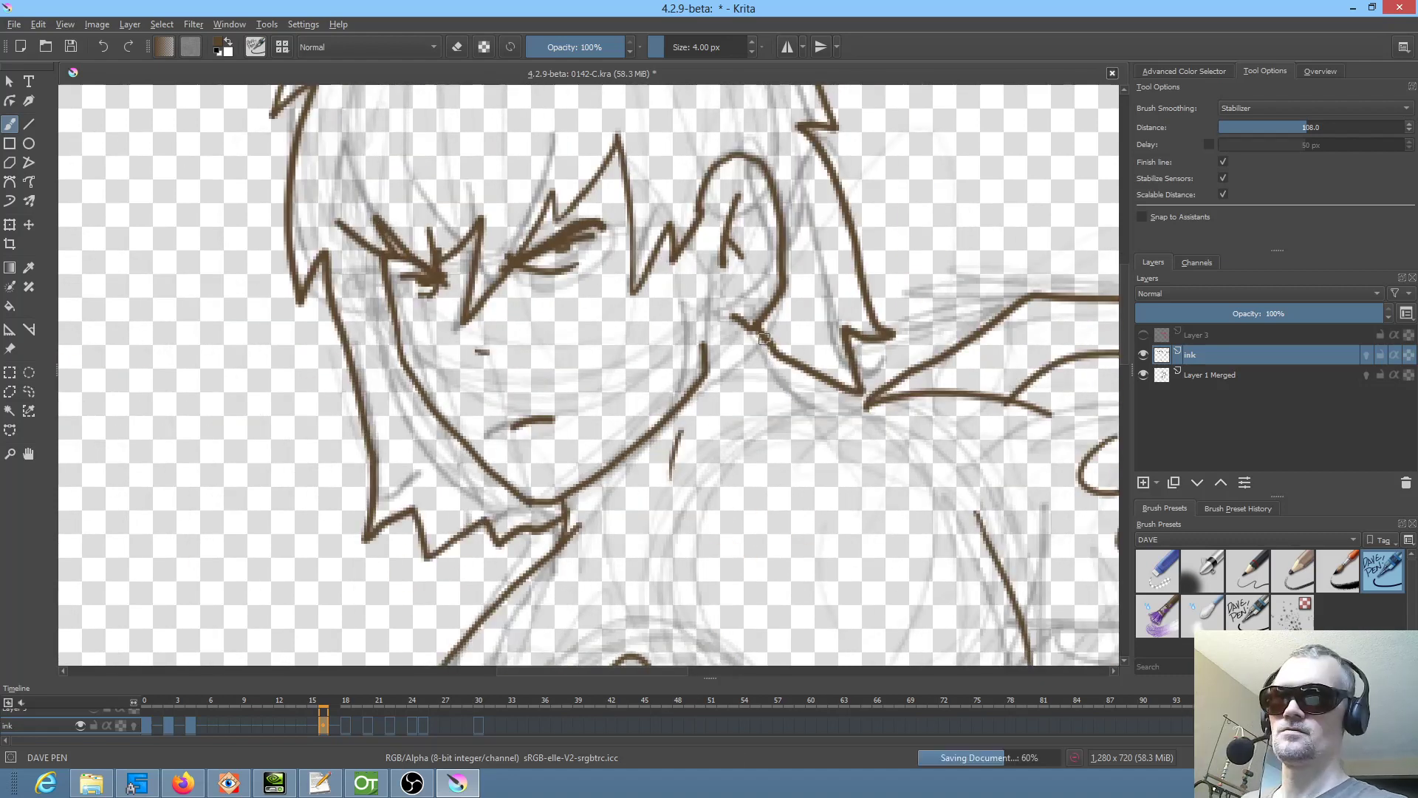
- Compare frame 16 with the following frame and ink a short neck line below the jaw on frame 16
scroll(764, 338, "down", 5)
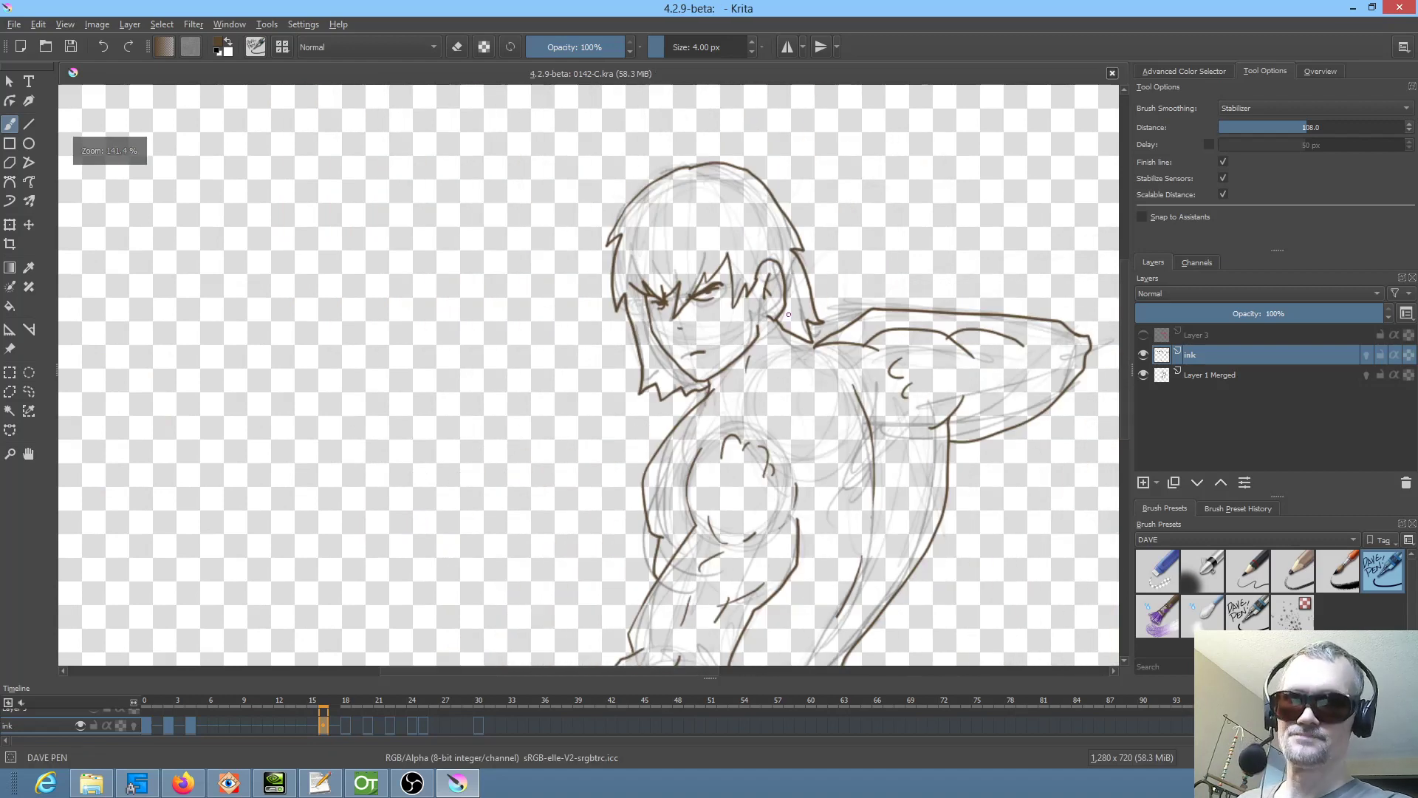
left_click_drag(750, 299, 719, 228)
key("Right")
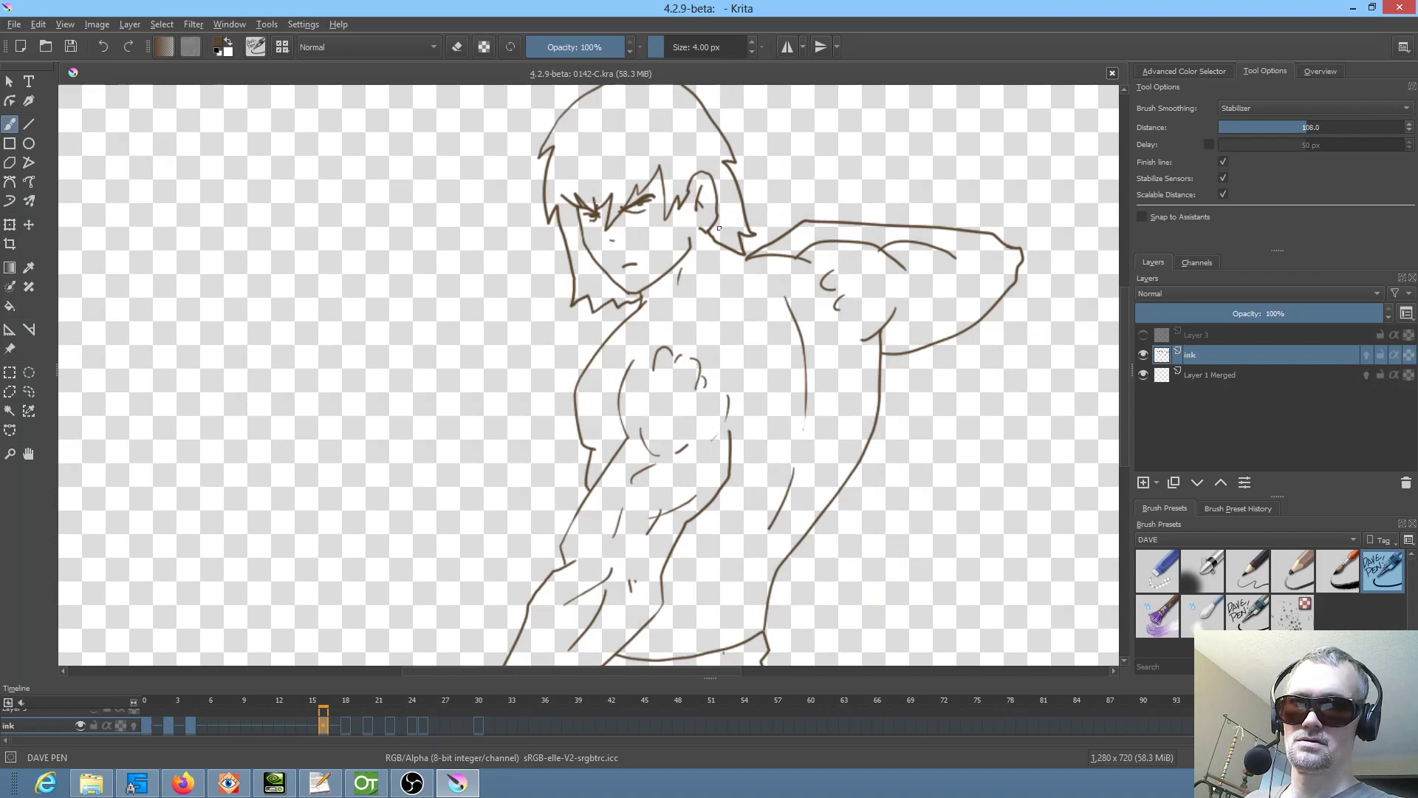
scroll(719, 228, "down", 2)
scroll(720, 233, "up", 2)
key("Left")
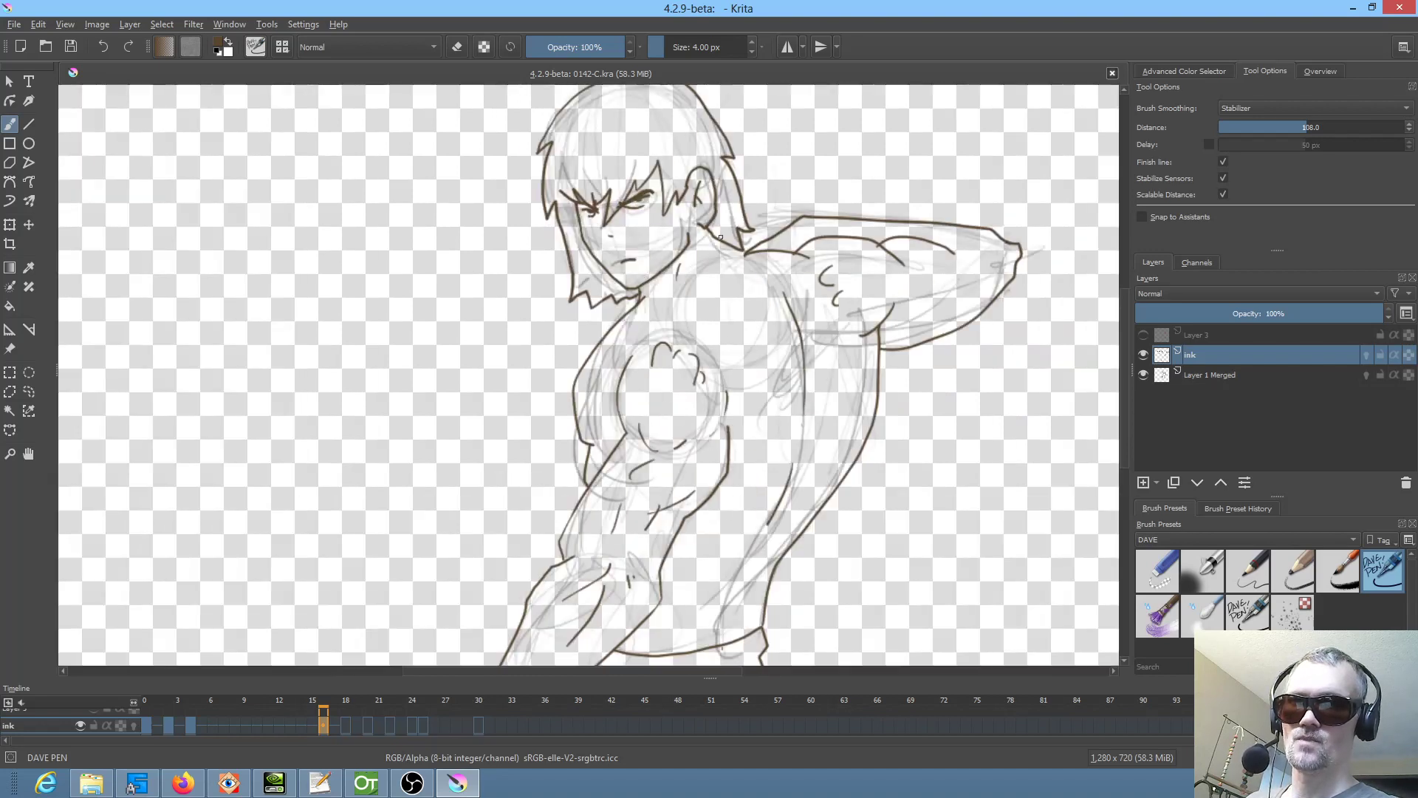
key("Right")
key("Left")
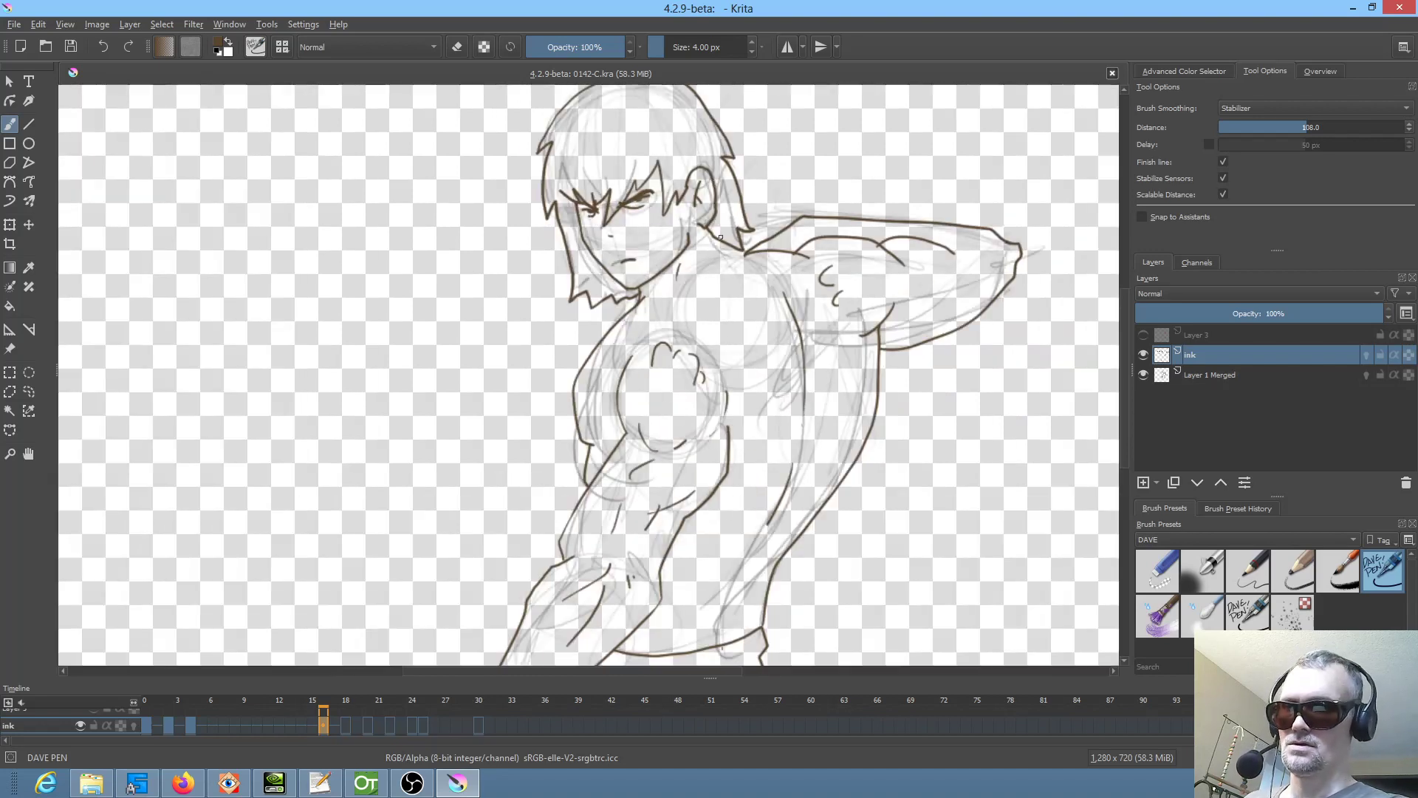
key("Right")
key("Left")
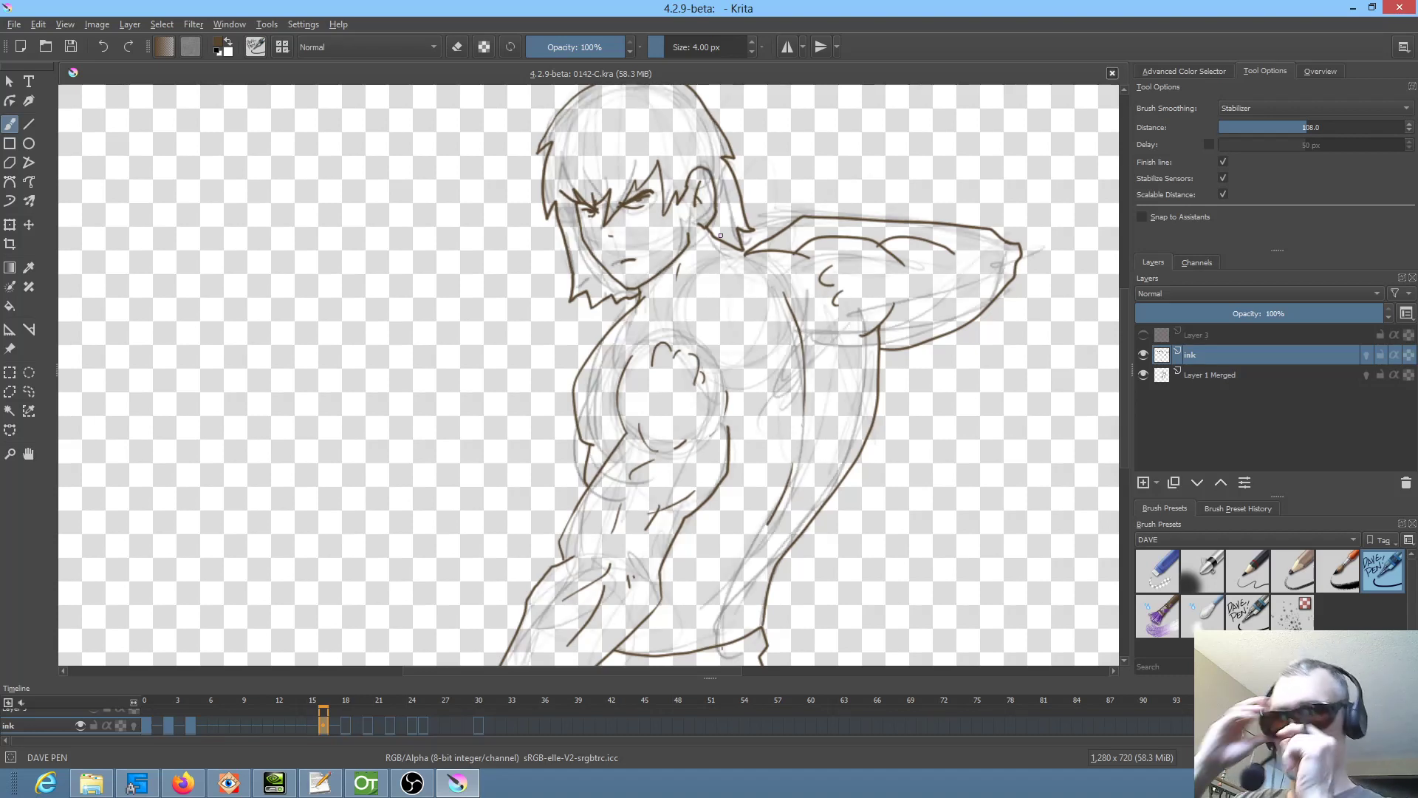
left_click_drag(721, 235, 650, 334)
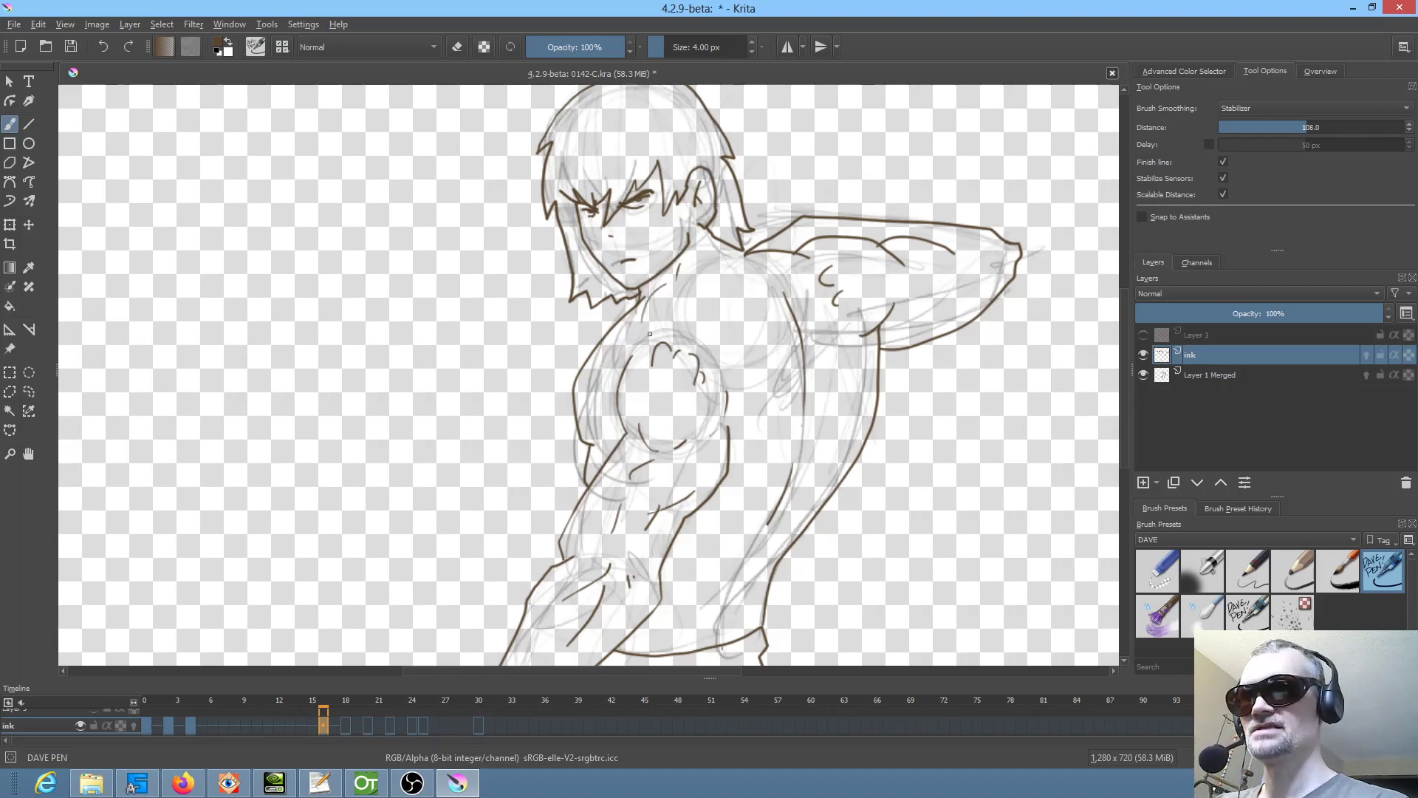
- On frame 18 of the ink layer, ink the spiky hair outline, the ear and the jagged fringe
left_click(346, 725)
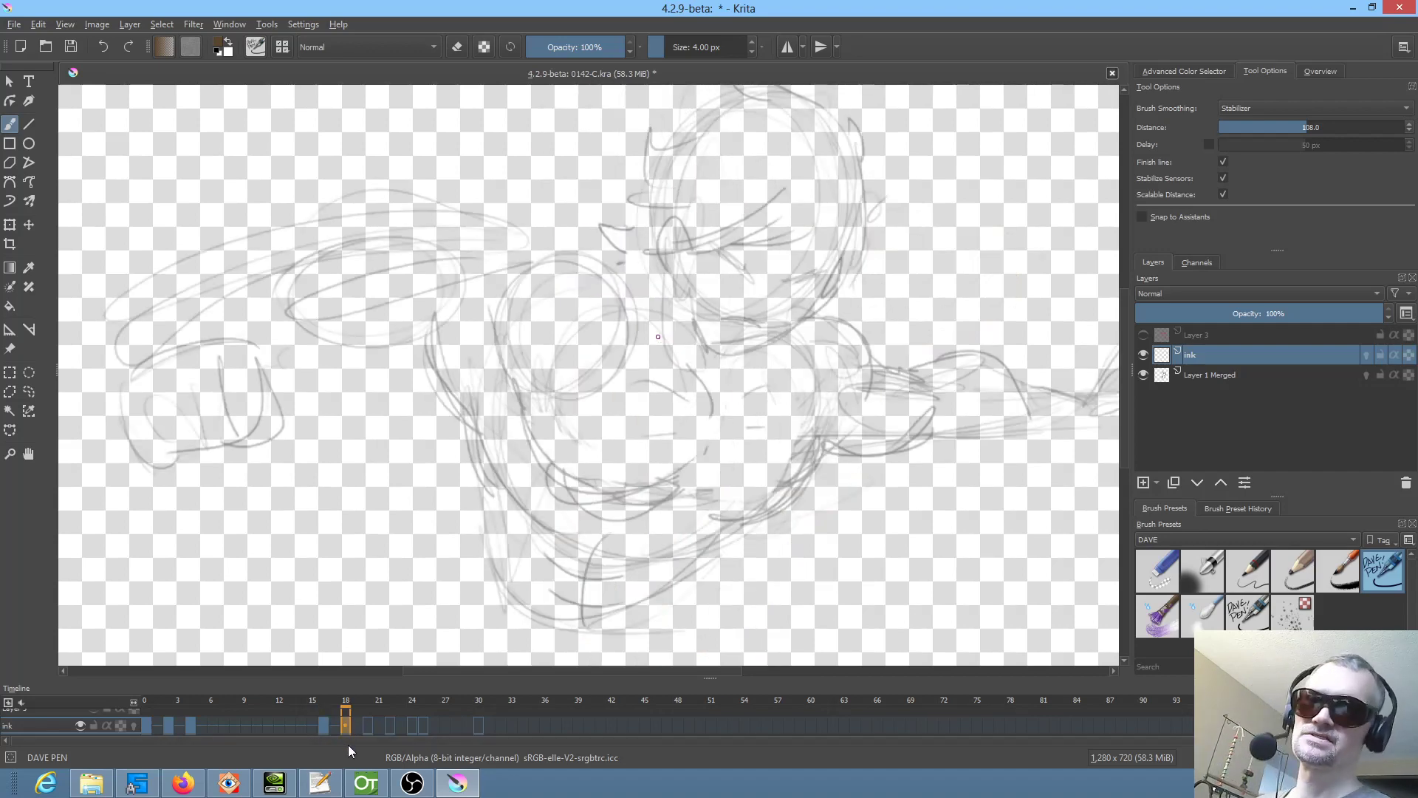
left_click_drag(705, 380, 702, 487)
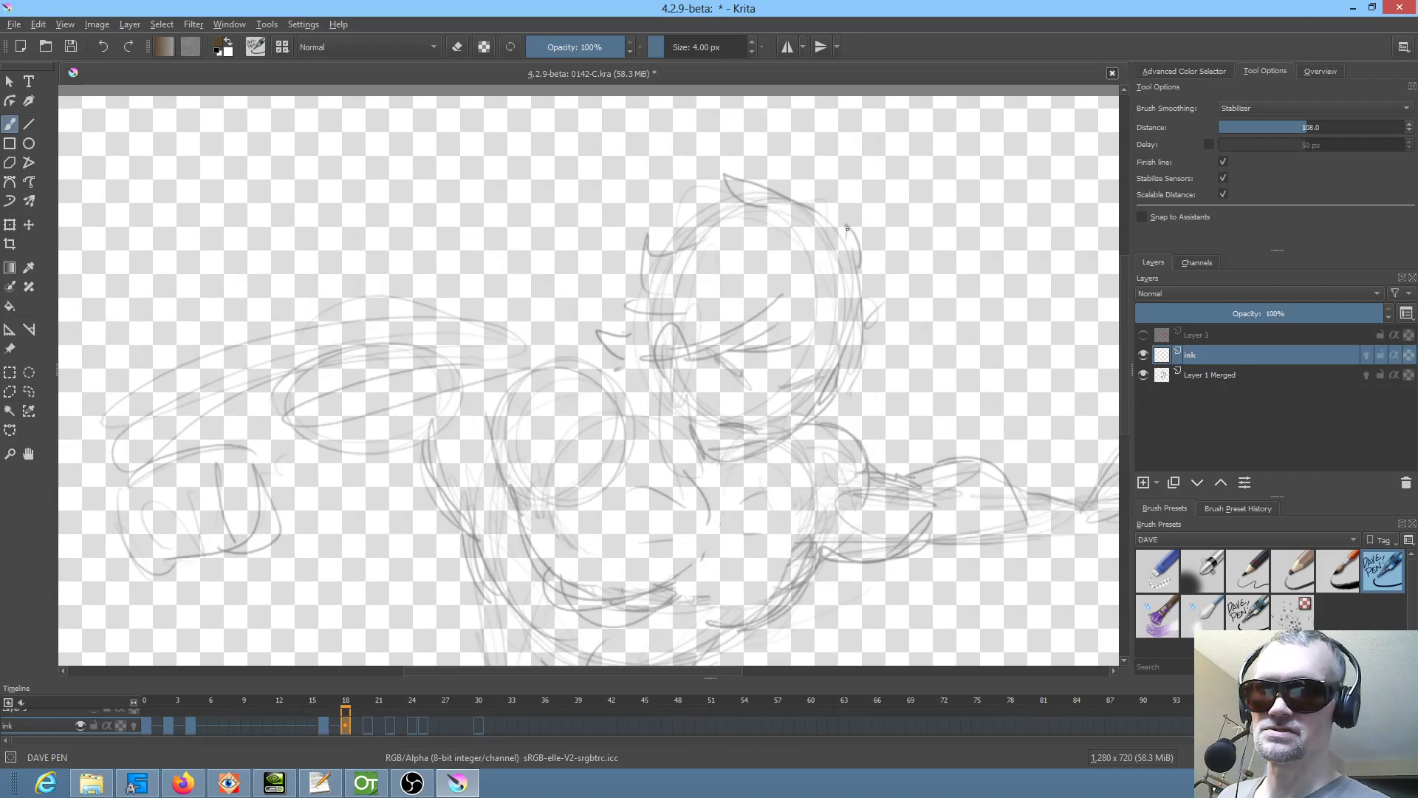
mouse_move(847, 228)
left_mouse_down()
mouse_move(748, 166)
mouse_move(749, 188)
mouse_move(720, 173)
mouse_move(724, 212)
mouse_move(683, 234)
mouse_move(620, 235)
mouse_move(649, 262)
mouse_move(602, 299)
mouse_move(632, 311)
mouse_move(600, 320)
mouse_move(633, 359)
mouse_move(664, 331)
mouse_move(669, 396)
mouse_move(680, 364)
mouse_move(714, 358)
mouse_move(695, 373)
mouse_move(830, 331)
mouse_move(781, 358)
mouse_move(825, 347)
left_mouse_up()
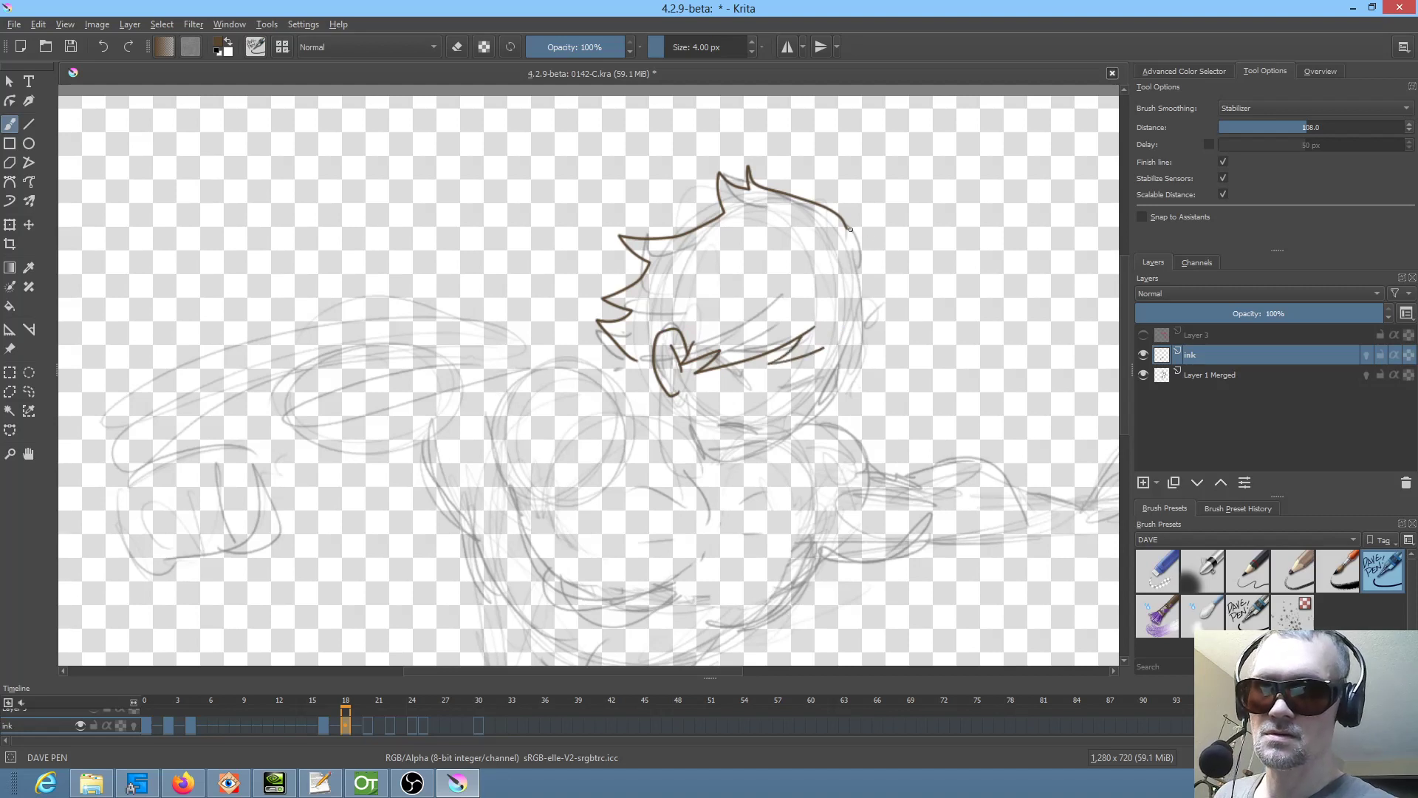
mouse_move(849, 227)
left_mouse_down()
mouse_move(872, 246)
mouse_move(867, 340)
mouse_move(829, 417)
left_mouse_up()
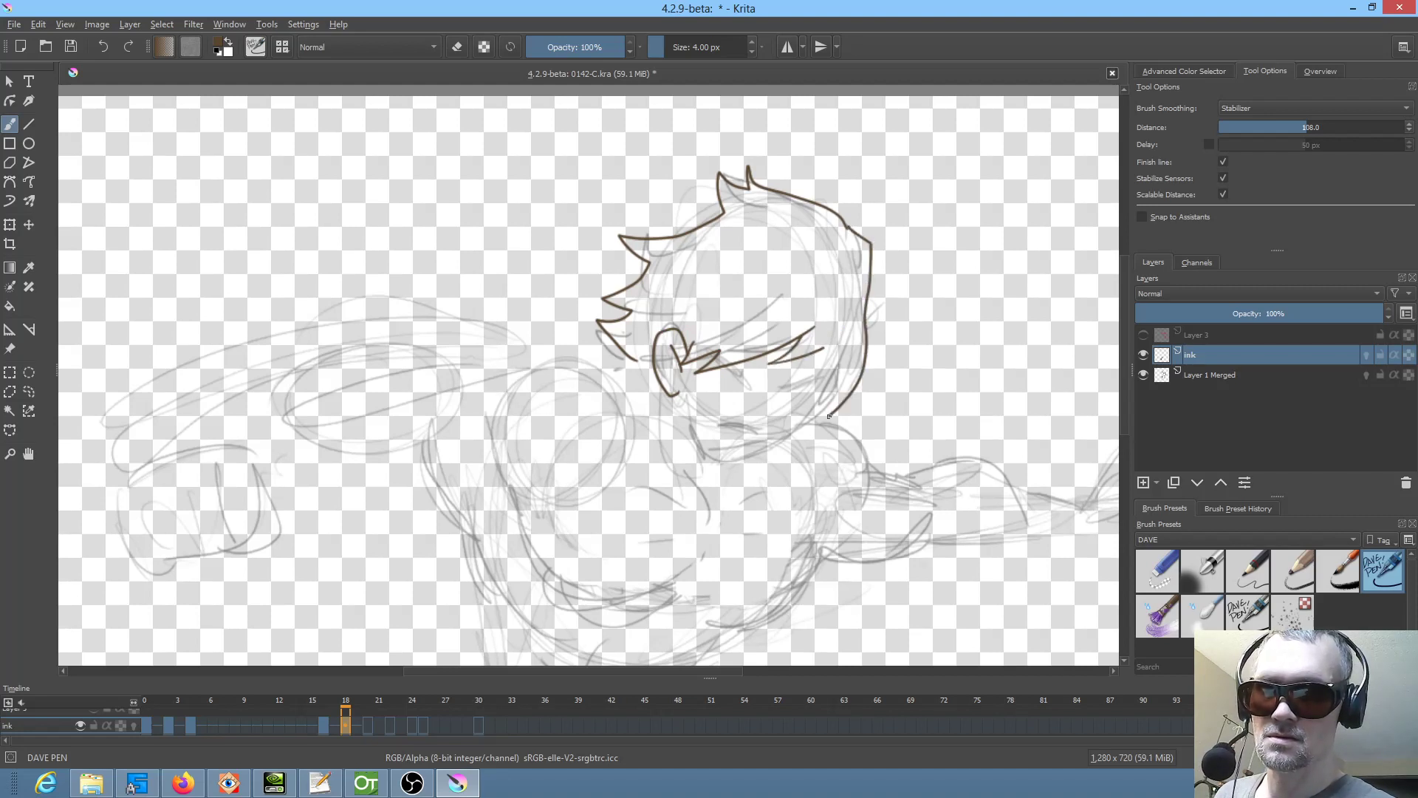
mouse_move(827, 345)
left_mouse_down()
mouse_move(820, 381)
mouse_move(839, 361)
mouse_move(837, 410)
left_mouse_up()
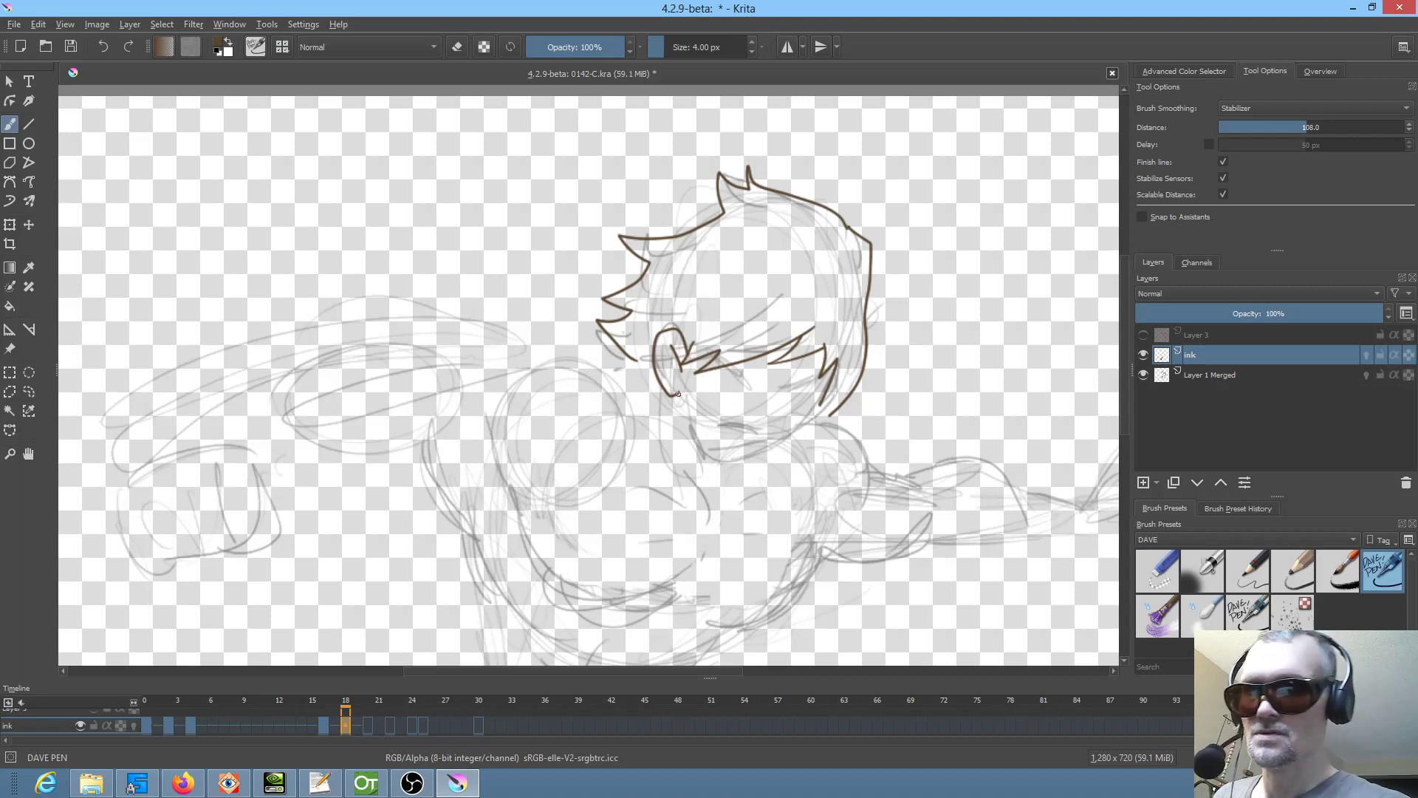
- Ink the jawline from the ear to the far hair strands, the open mouth and both eyes
mouse_move(675, 393)
left_mouse_down()
mouse_move(707, 450)
mouse_move(736, 455)
mouse_move(815, 416)
mouse_move(828, 390)
left_mouse_up()
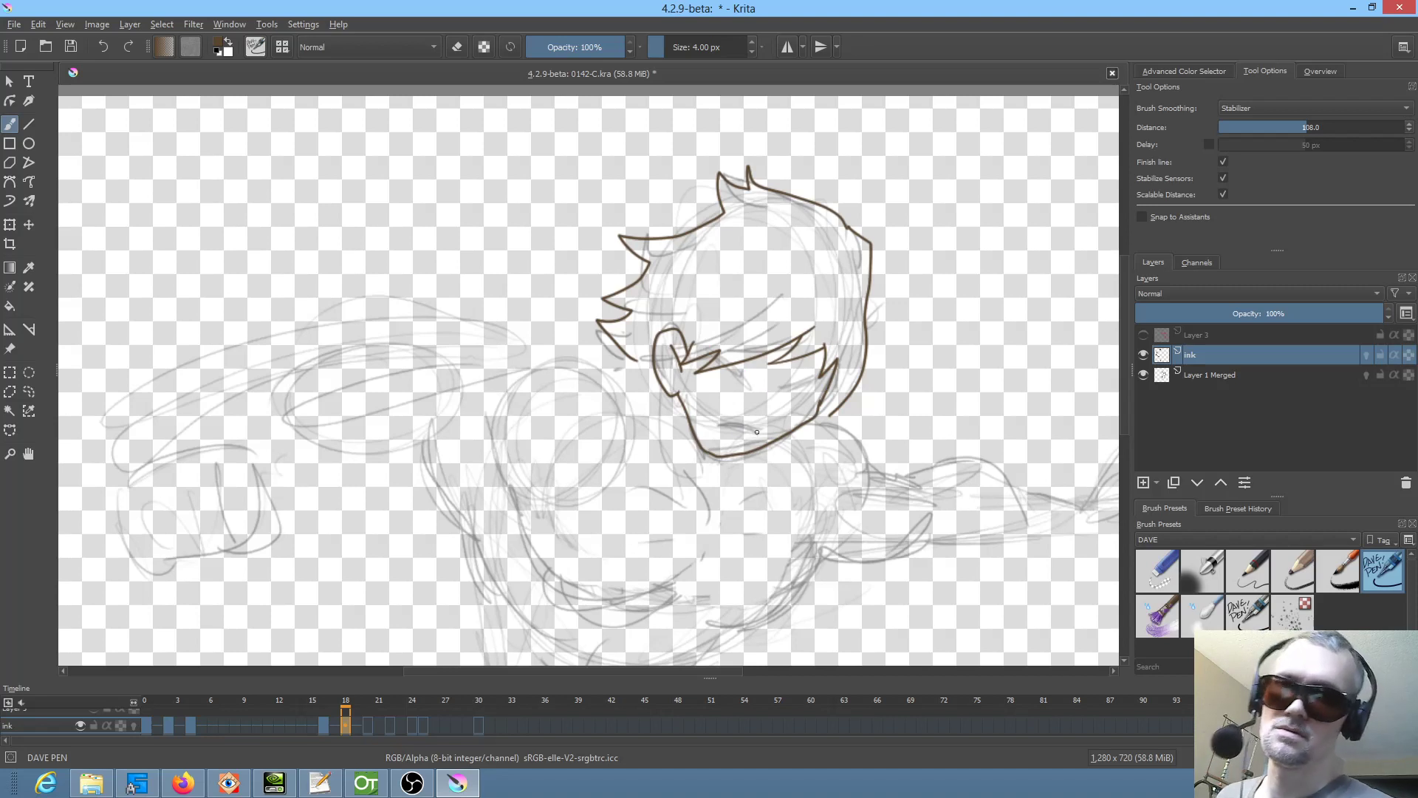
mouse_move(755, 431)
left_mouse_down()
mouse_move(717, 422)
mouse_move(759, 430)
left_mouse_up()
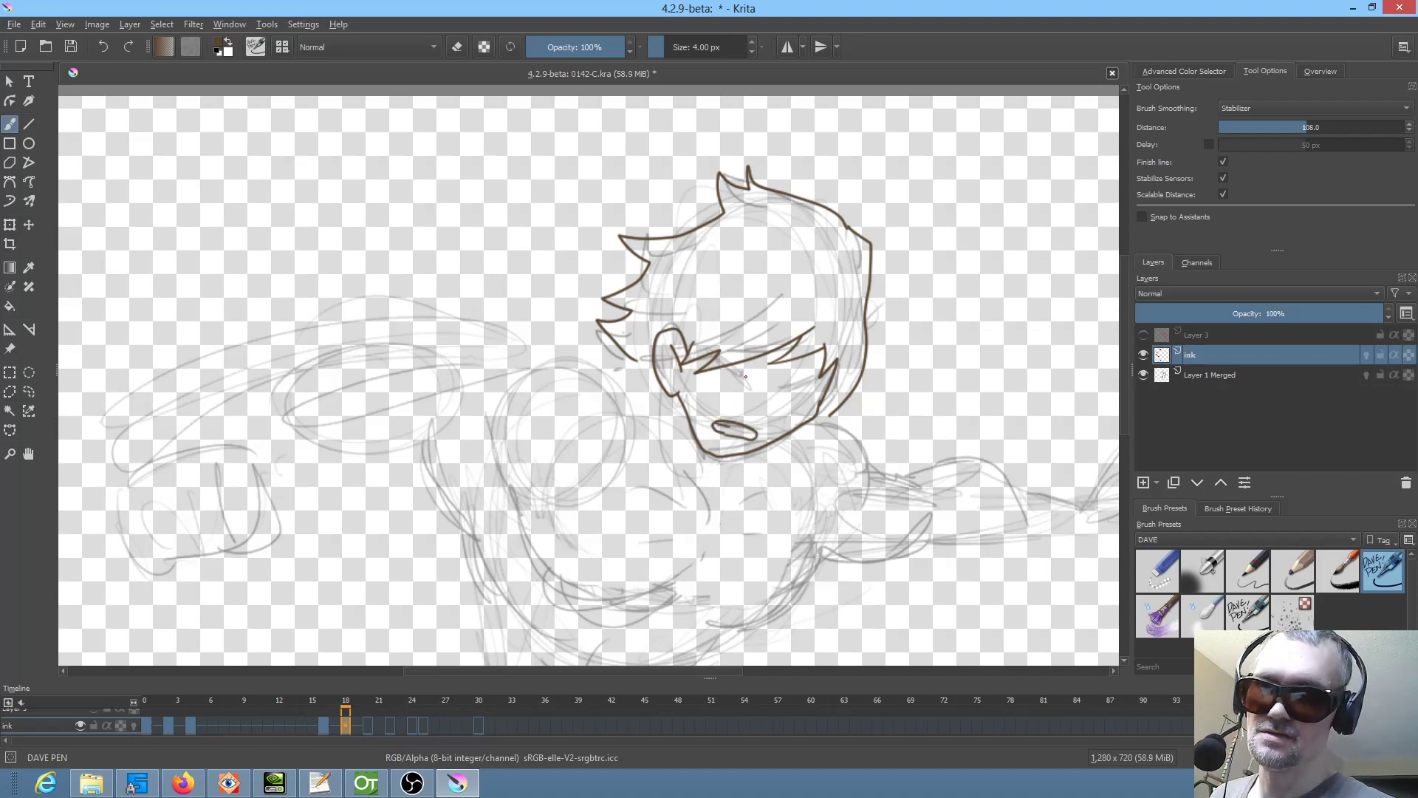
mouse_move(746, 377)
left_mouse_down()
mouse_move(730, 367)
mouse_move(820, 383)
mouse_move(780, 387)
mouse_move(789, 298)
mouse_move(871, 298)
left_mouse_up()
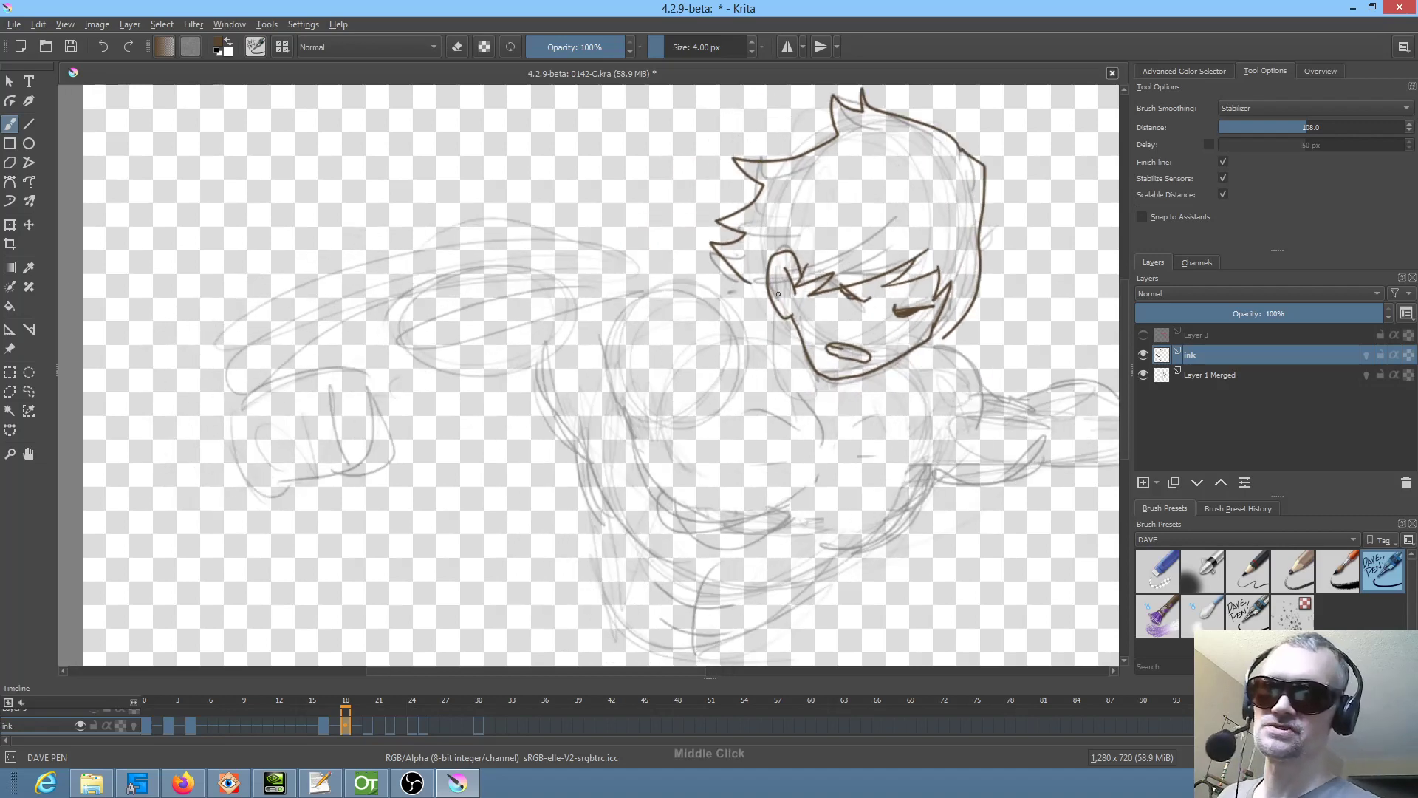
- Ink the near arm from the neck and shoulder to the clenched fist, including finger lines, thumb and the arm's underside
mouse_move(749, 286)
left_mouse_down()
mouse_move(714, 303)
mouse_move(564, 268)
mouse_move(397, 271)
mouse_move(299, 322)
mouse_move(280, 370)
mouse_move(227, 411)
mouse_move(251, 495)
mouse_move(351, 467)
mouse_move(371, 446)
mouse_move(372, 410)
mouse_move(334, 405)
mouse_move(334, 455)
mouse_move(284, 468)
left_mouse_up()
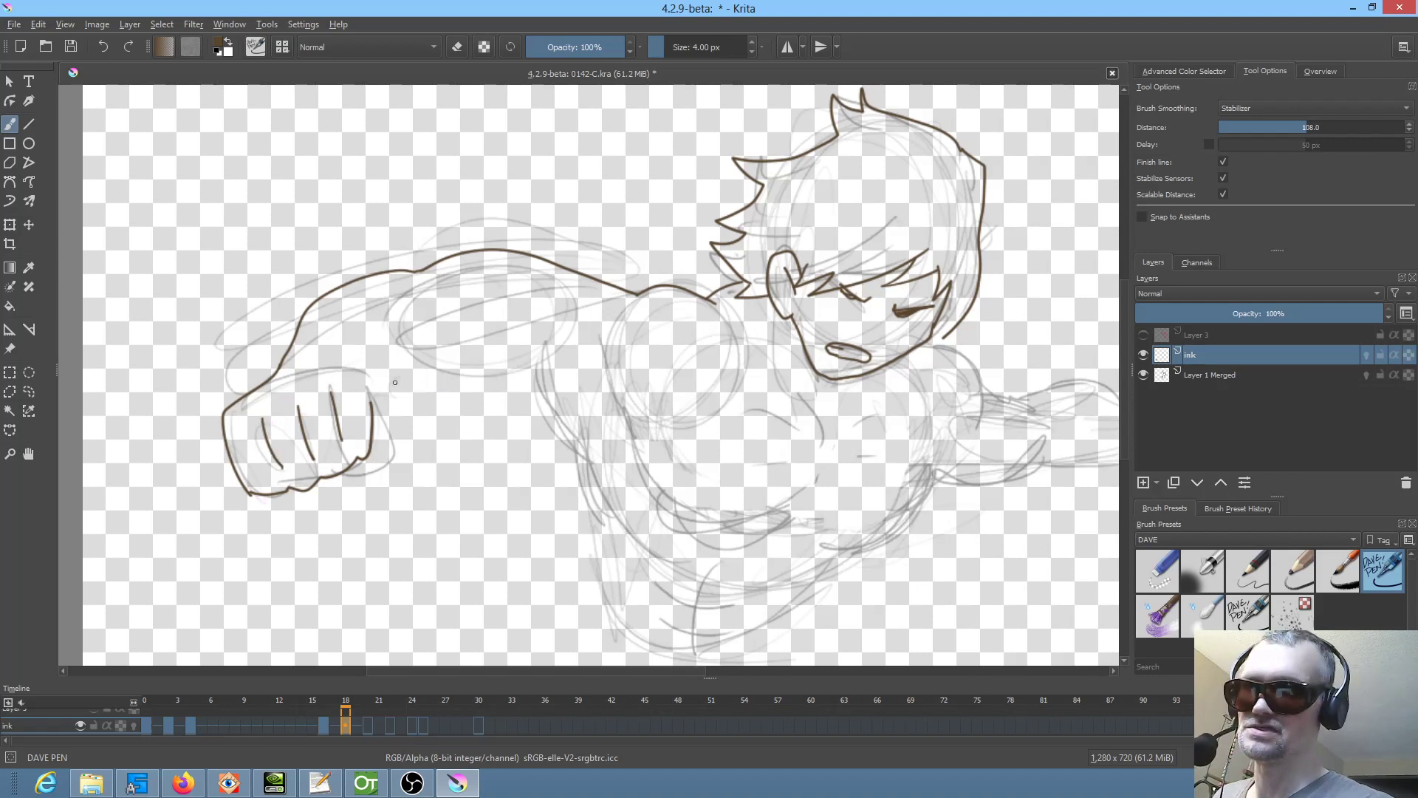
mouse_move(380, 382)
left_mouse_down()
mouse_move(407, 438)
mouse_move(377, 480)
mouse_move(345, 471)
left_mouse_up()
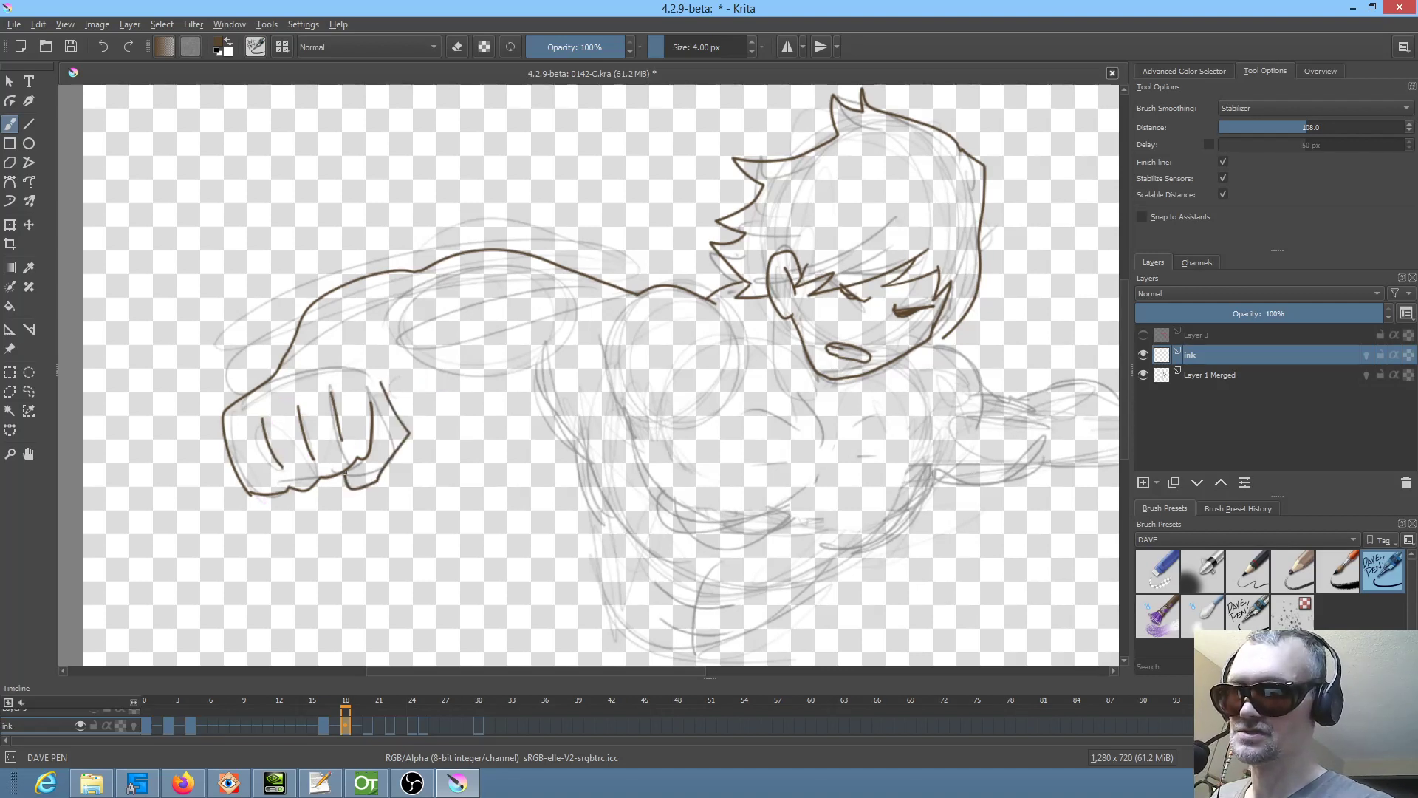
left_click_drag(390, 386, 488, 298)
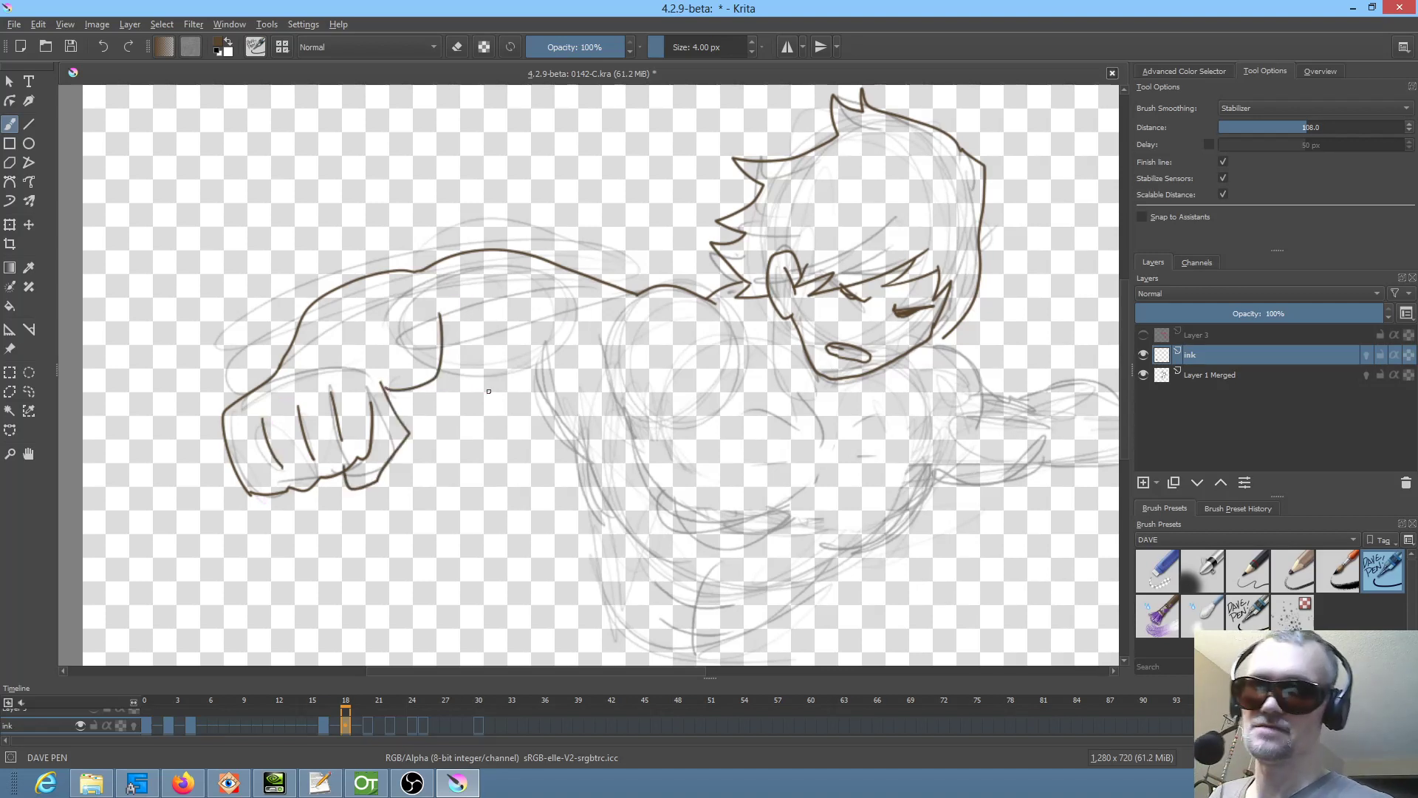
mouse_move(440, 365)
left_mouse_down()
mouse_move(512, 395)
mouse_move(576, 381)
left_mouse_up()
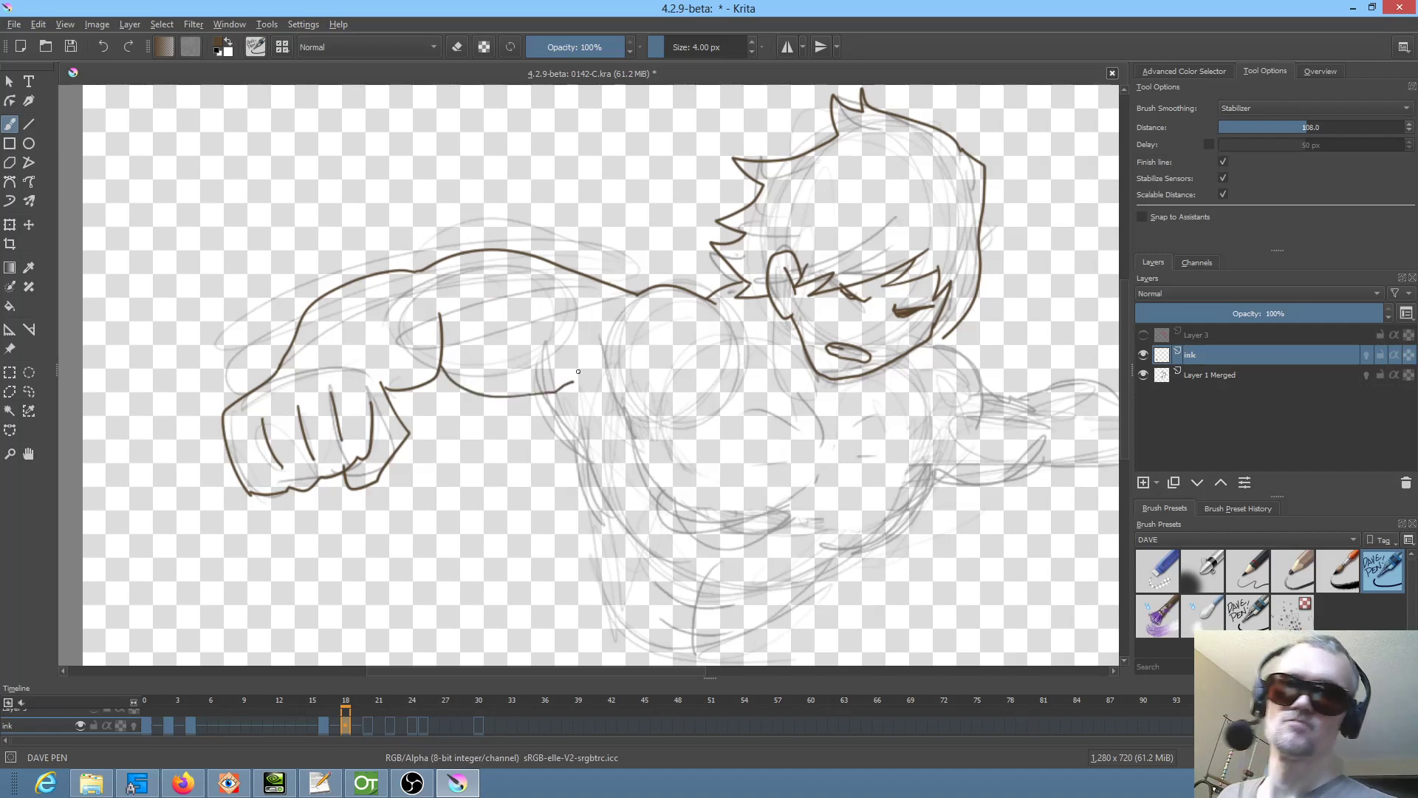
- Ink the upper arm's muscle line, the shoulder's edge, the torso contour from armpit to armpit, and the near chest muscle
middle_click(897, 441)
left_click_drag(377, 256, 436, 257)
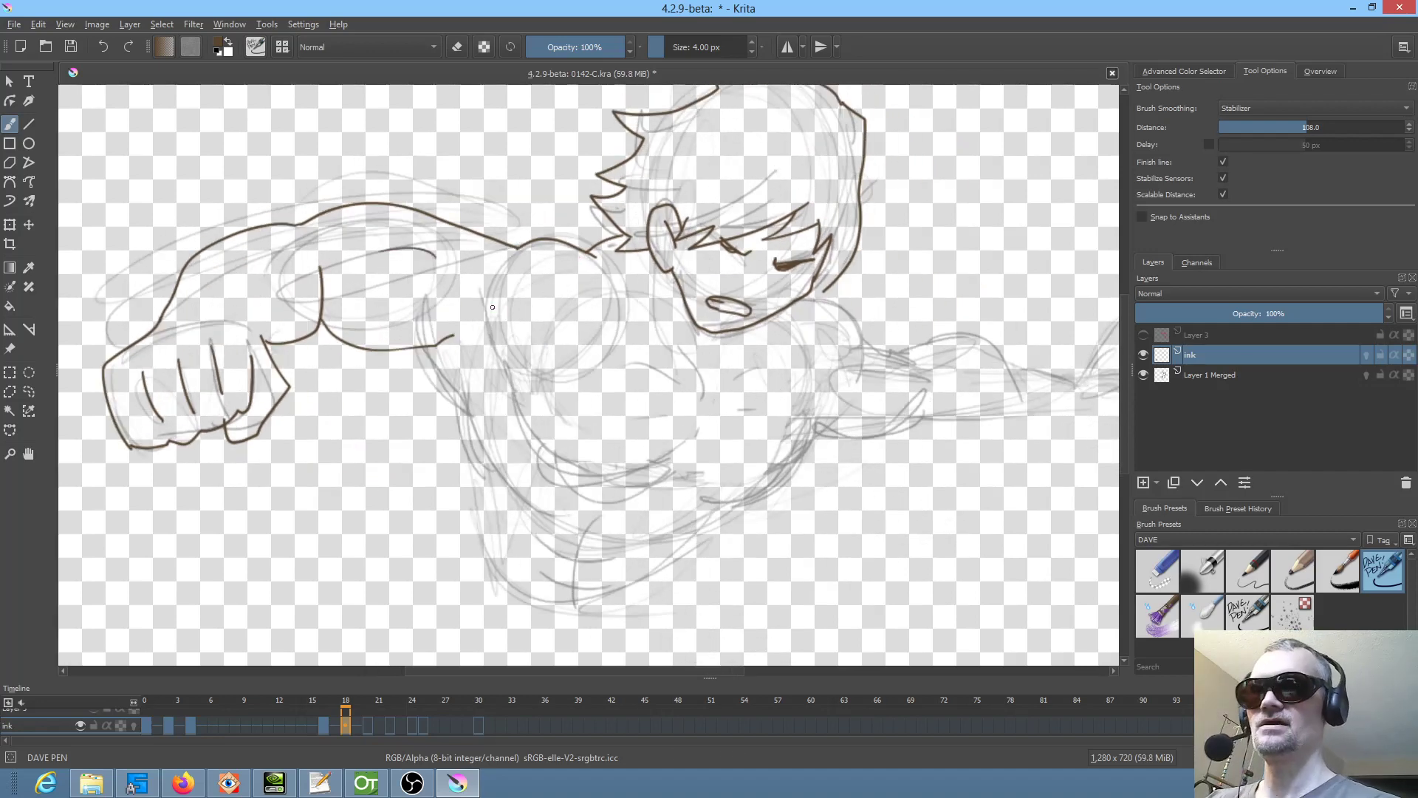
mouse_move(484, 301)
left_mouse_down()
mouse_move(488, 349)
mouse_move(518, 381)
left_mouse_up()
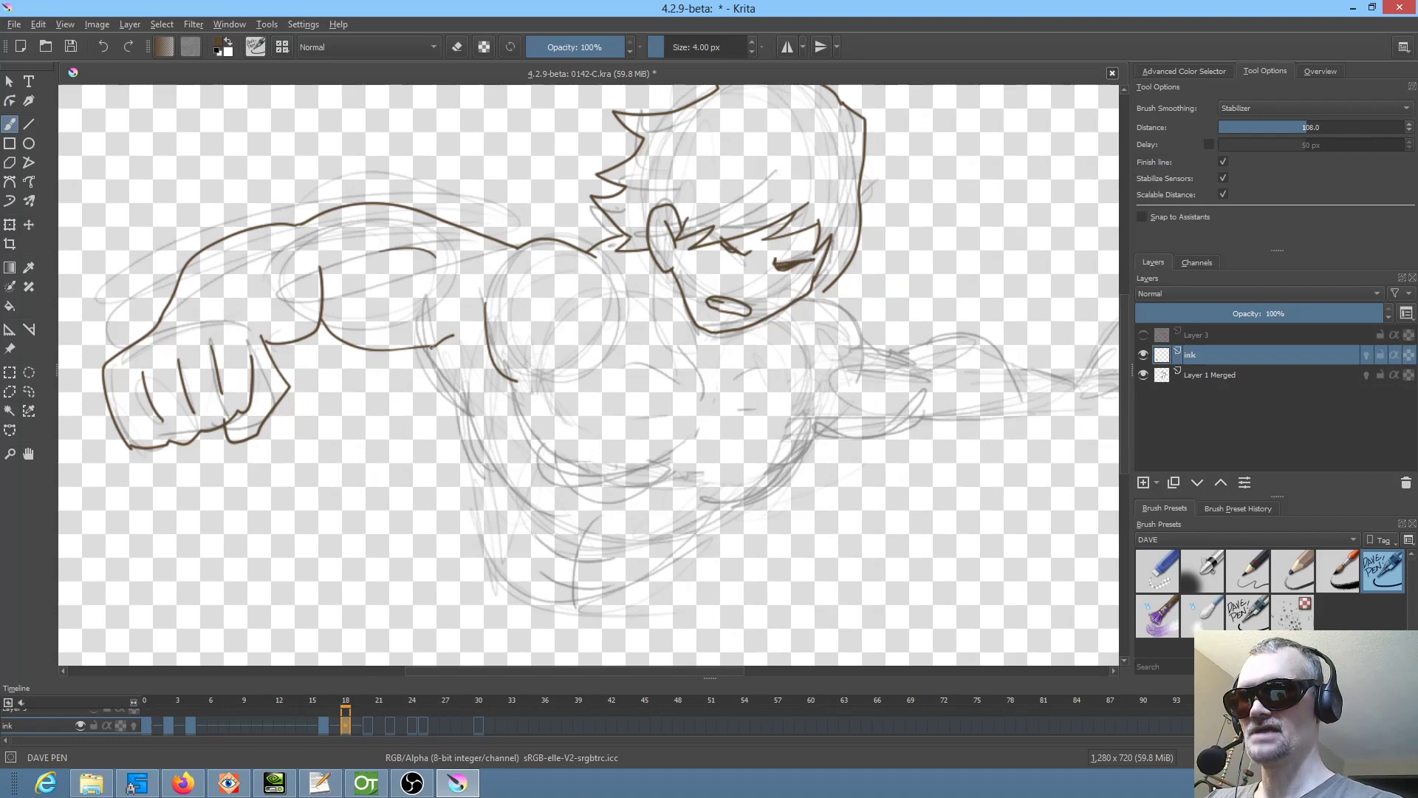
mouse_move(432, 346)
left_mouse_down()
mouse_move(475, 473)
mouse_move(471, 535)
mouse_move(518, 606)
mouse_move(592, 614)
mouse_move(838, 436)
left_mouse_up()
mouse_move(507, 380)
left_mouse_down()
mouse_move(518, 424)
mouse_move(606, 488)
mouse_move(656, 477)
mouse_move(703, 408)
mouse_move(694, 377)
mouse_move(668, 361)
left_mouse_up()
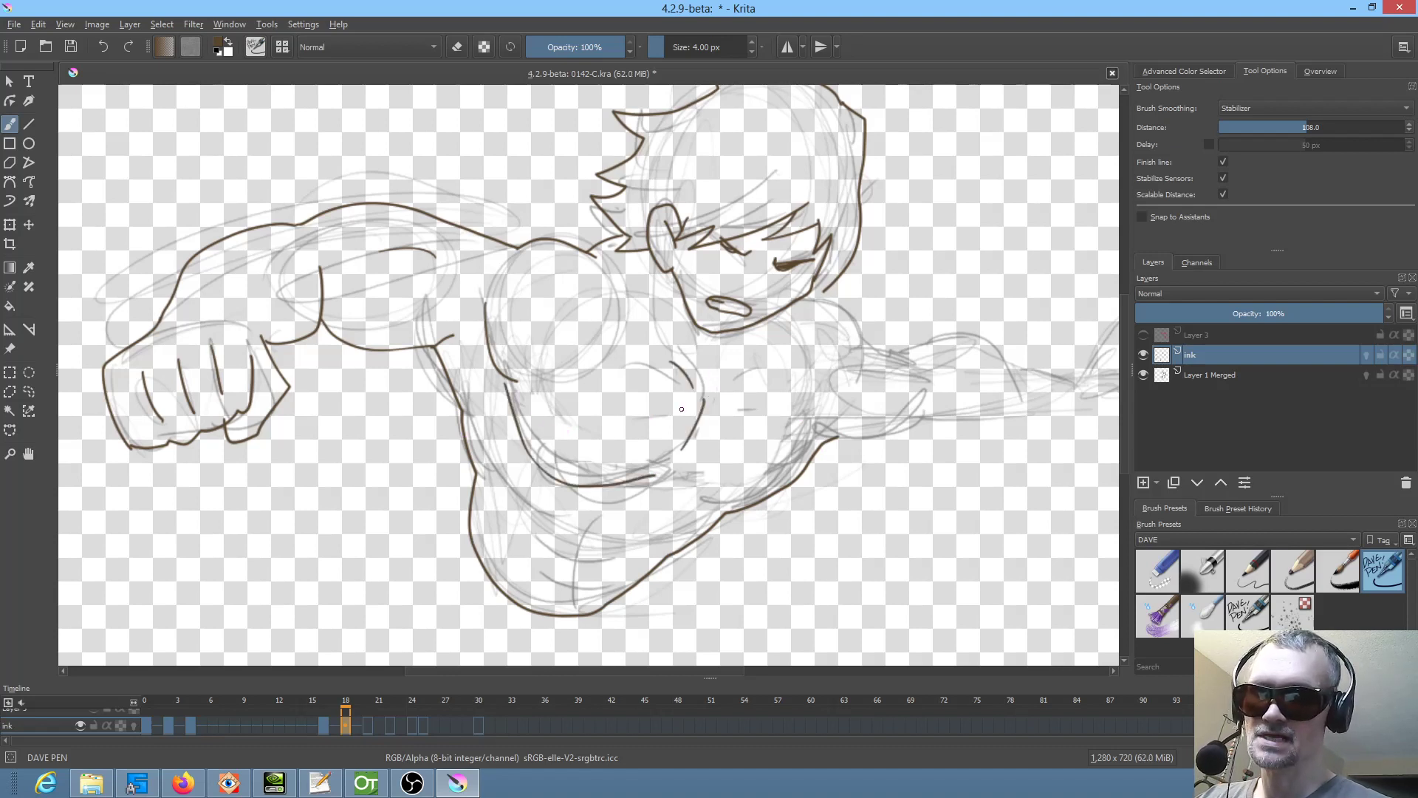
- Ink the muscle detail lines across the chest and the curved abdominal lines above the lower torso edge
mouse_move(683, 411)
left_mouse_down()
mouse_move(642, 403)
mouse_move(587, 447)
left_mouse_up()
left_click_drag(729, 393, 787, 387)
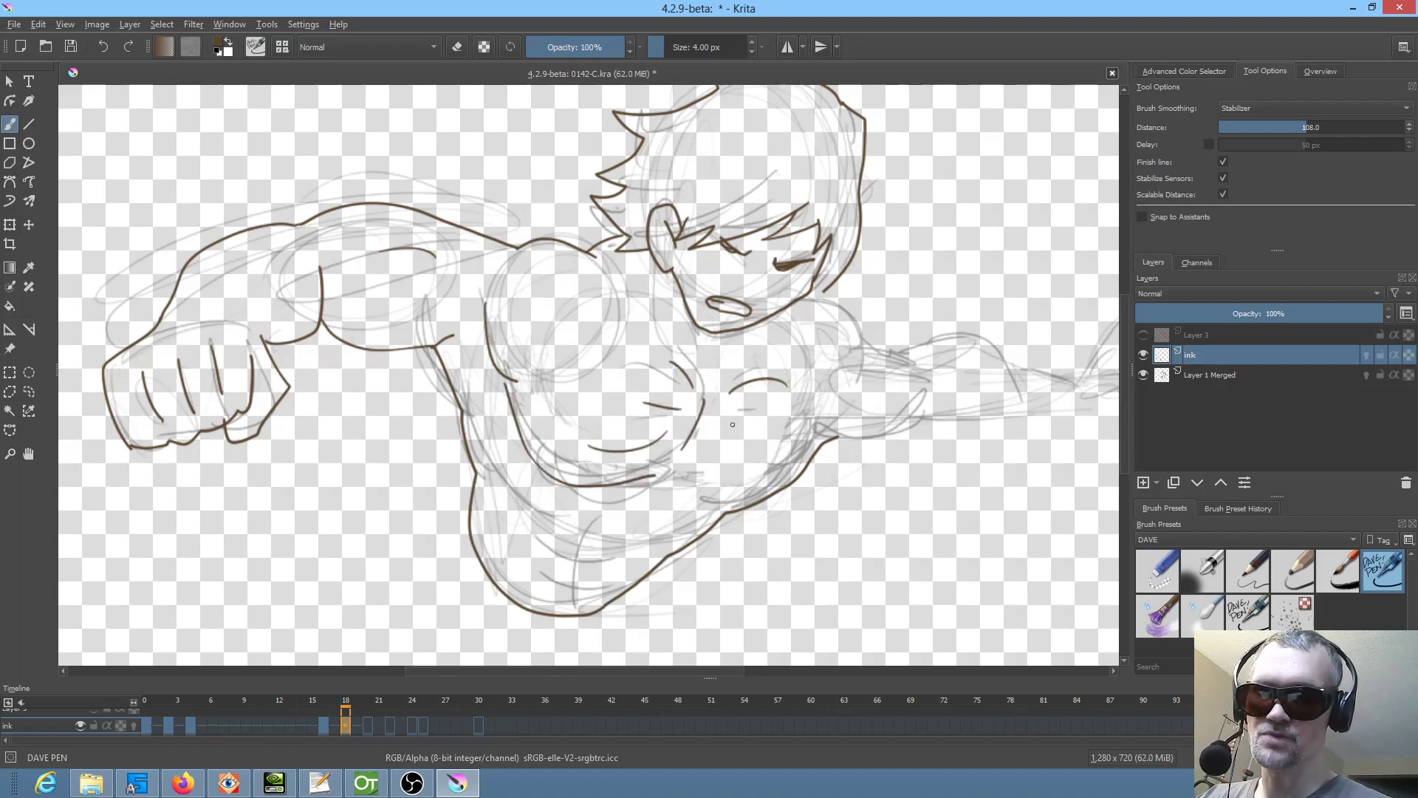
mouse_move(718, 423)
left_mouse_down()
mouse_move(752, 432)
mouse_move(726, 467)
mouse_move(695, 477)
left_mouse_up()
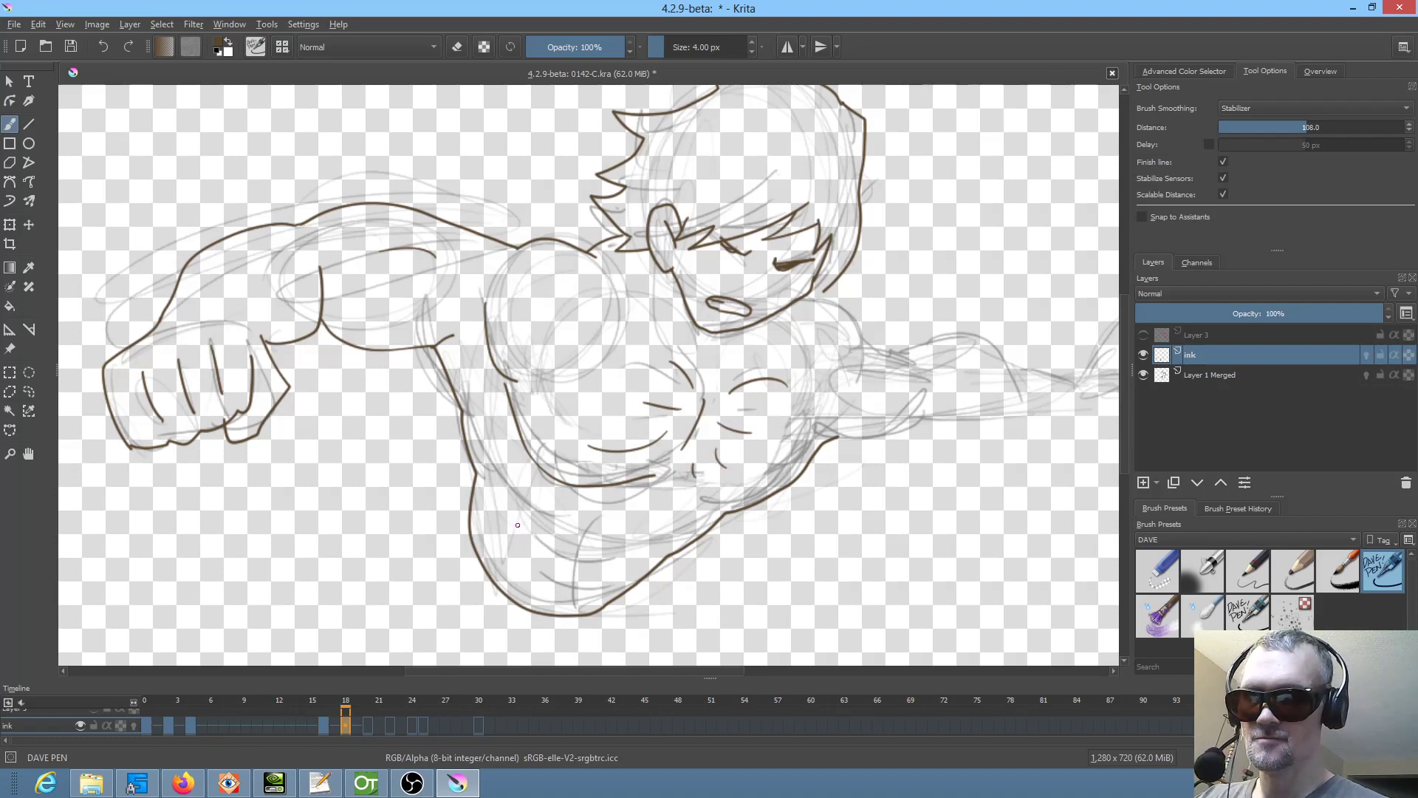
mouse_move(517, 526)
left_mouse_down()
mouse_move(662, 529)
mouse_move(596, 573)
mouse_move(556, 570)
mouse_move(543, 589)
left_mouse_up()
left_click_drag(644, 566, 595, 591)
- Ink the outstretched far arm from shoulder to open hand, with its underside, muscle lines and finger lines
mouse_move(817, 310)
left_mouse_down()
mouse_move(547, 316)
mouse_move(602, 345)
left_mouse_up()
mouse_move(556, 297)
left_mouse_down()
mouse_move(635, 363)
mouse_move(620, 357)
mouse_move(691, 344)
mouse_move(789, 387)
mouse_move(840, 341)
mouse_move(893, 325)
mouse_move(900, 345)
mouse_move(843, 415)
mouse_move(890, 372)
left_mouse_up()
left_click_drag(829, 418, 560, 443)
mouse_move(653, 421)
left_mouse_down()
mouse_move(686, 370)
mouse_move(671, 397)
mouse_move(709, 409)
left_mouse_up()
left_click_drag(591, 398, 575, 413)
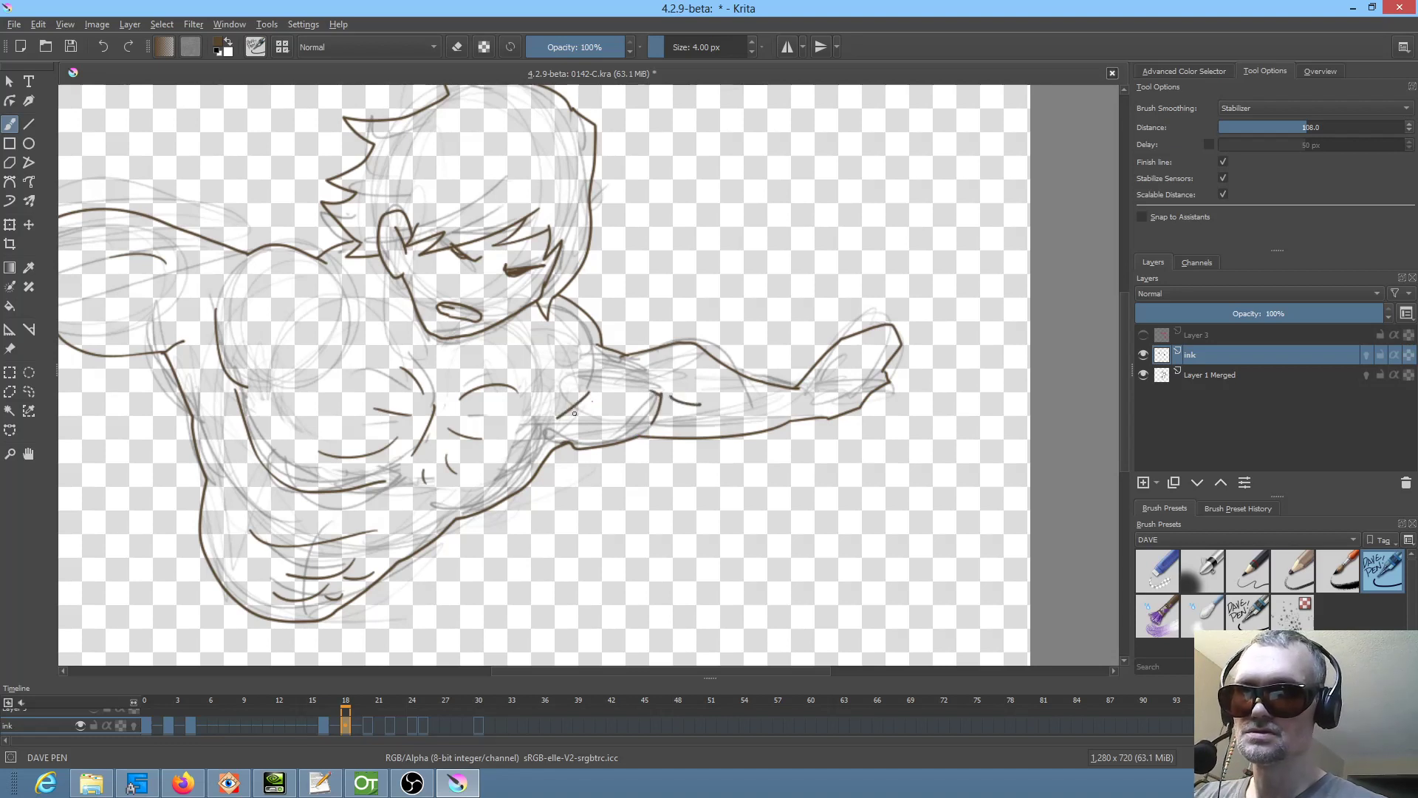
left_click_drag(866, 364, 880, 336)
- Ink short muscle lines on the near shoulder, replacing the undone trial strokes, and add the knuckle curves along the fist
mouse_move(776, 448)
left_mouse_down()
mouse_move(880, 370)
mouse_move(967, 401)
left_mouse_up()
mouse_move(509, 255)
left_mouse_down()
mouse_move(508, 271)
mouse_move(539, 255)
mouse_move(515, 297)
left_mouse_up()
key("ctrl+z")
key("ctrl+z")
mouse_move(484, 247)
left_mouse_down()
mouse_move(506, 263)
mouse_move(477, 323)
mouse_move(613, 330)
mouse_move(695, 356)
left_mouse_up()
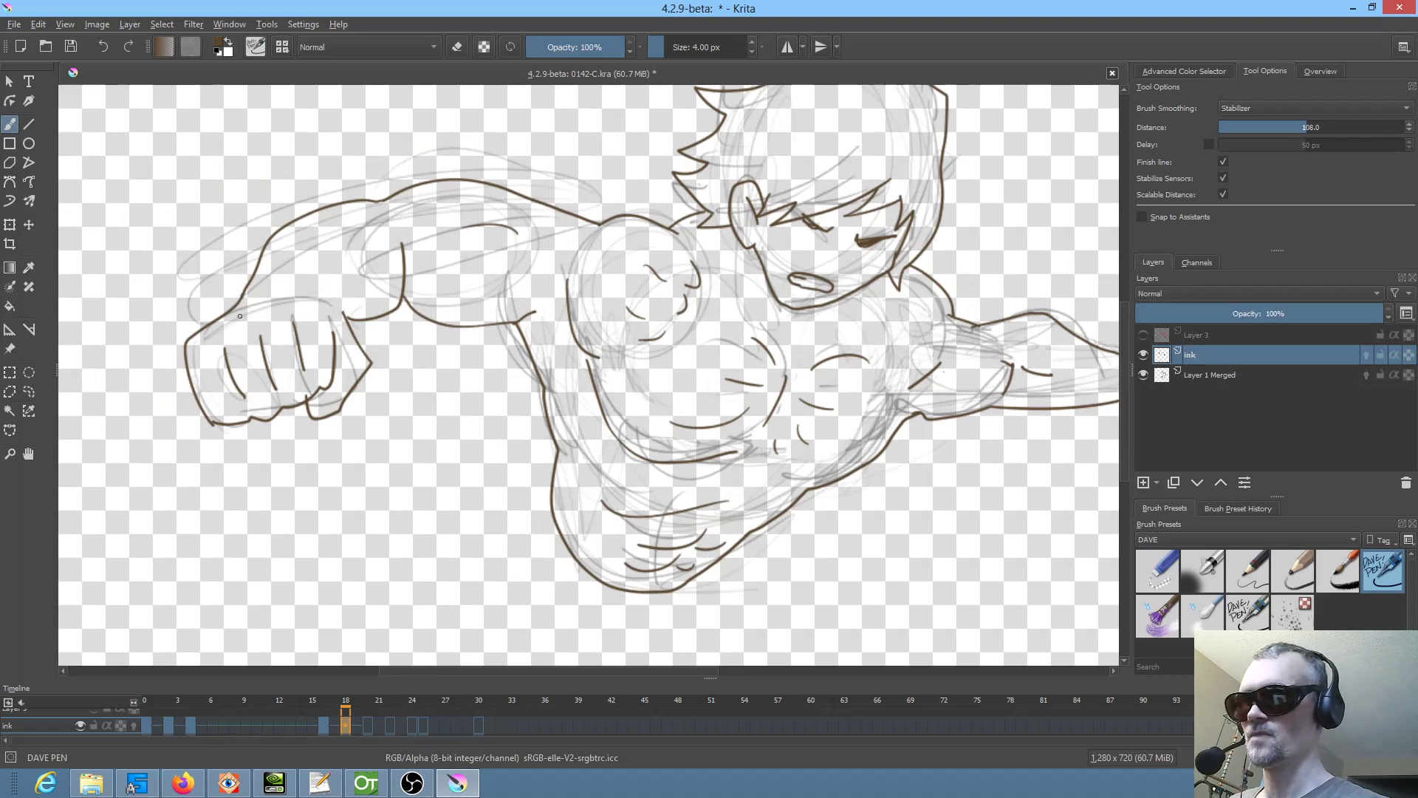
mouse_move(229, 319)
left_mouse_down()
mouse_move(317, 286)
mouse_move(358, 315)
mouse_move(342, 315)
mouse_move(342, 286)
left_mouse_up()
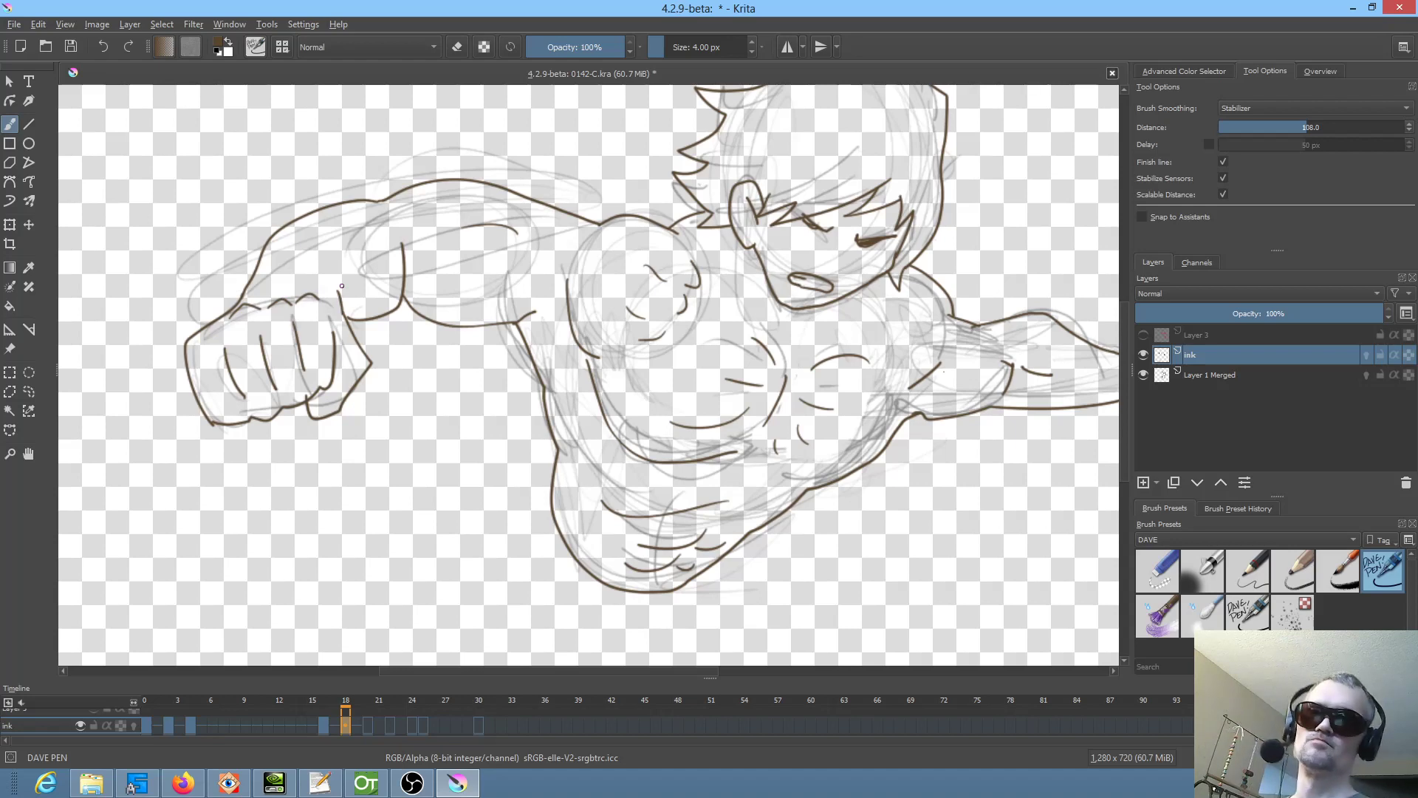
- Compare the whole inked figure on frames 16 and 18 by switching between the two keyframes
scroll(342, 286, "down", 5)
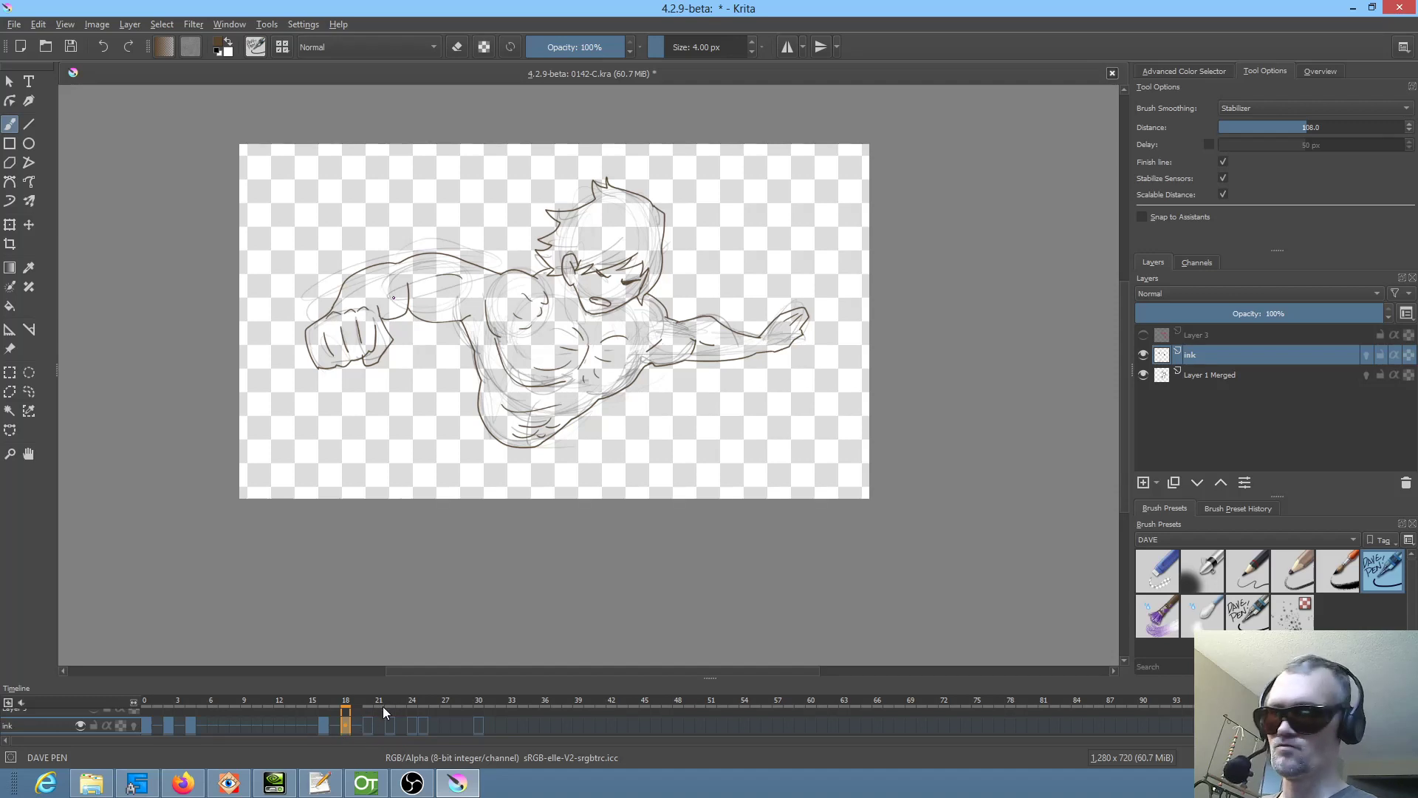
key("Up")
key("Down")
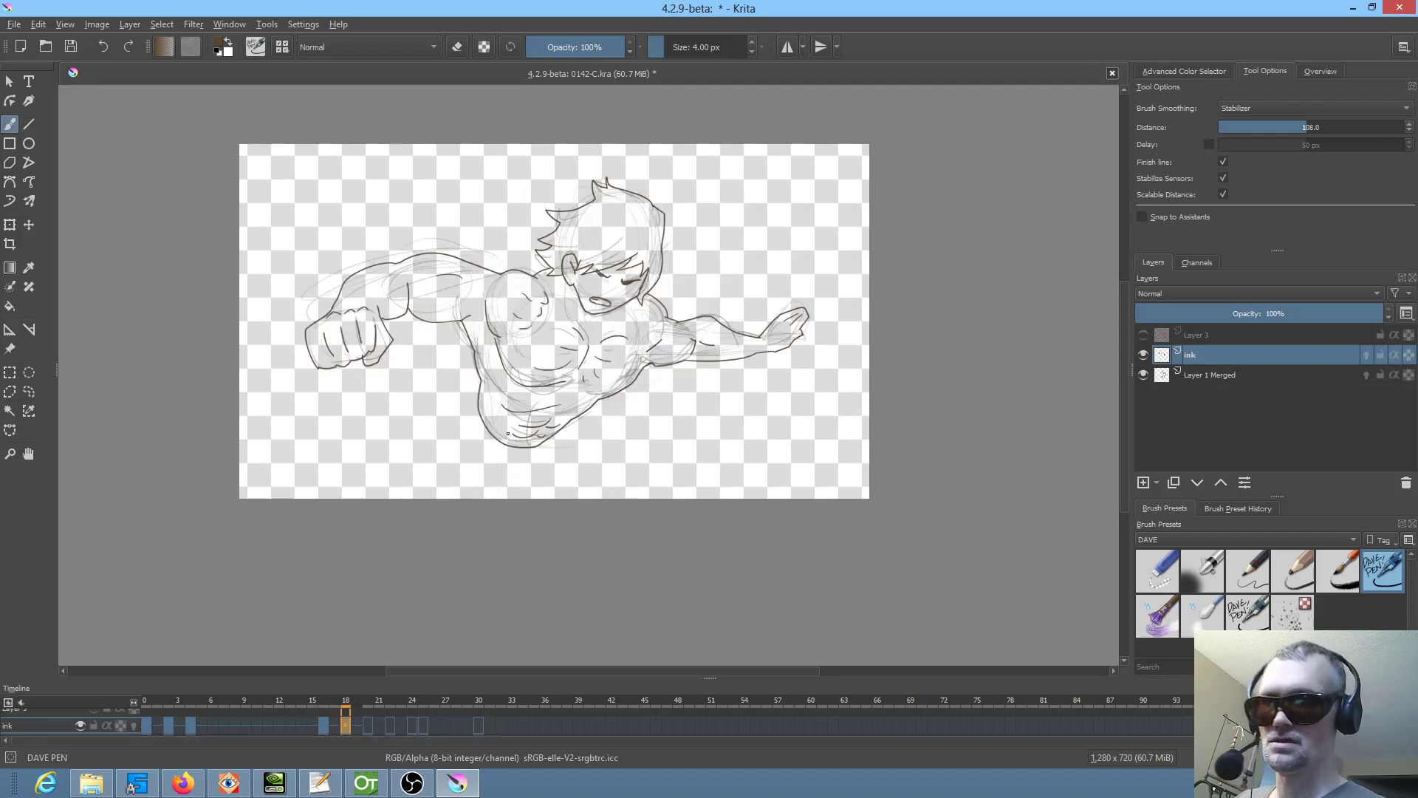
key("Up")
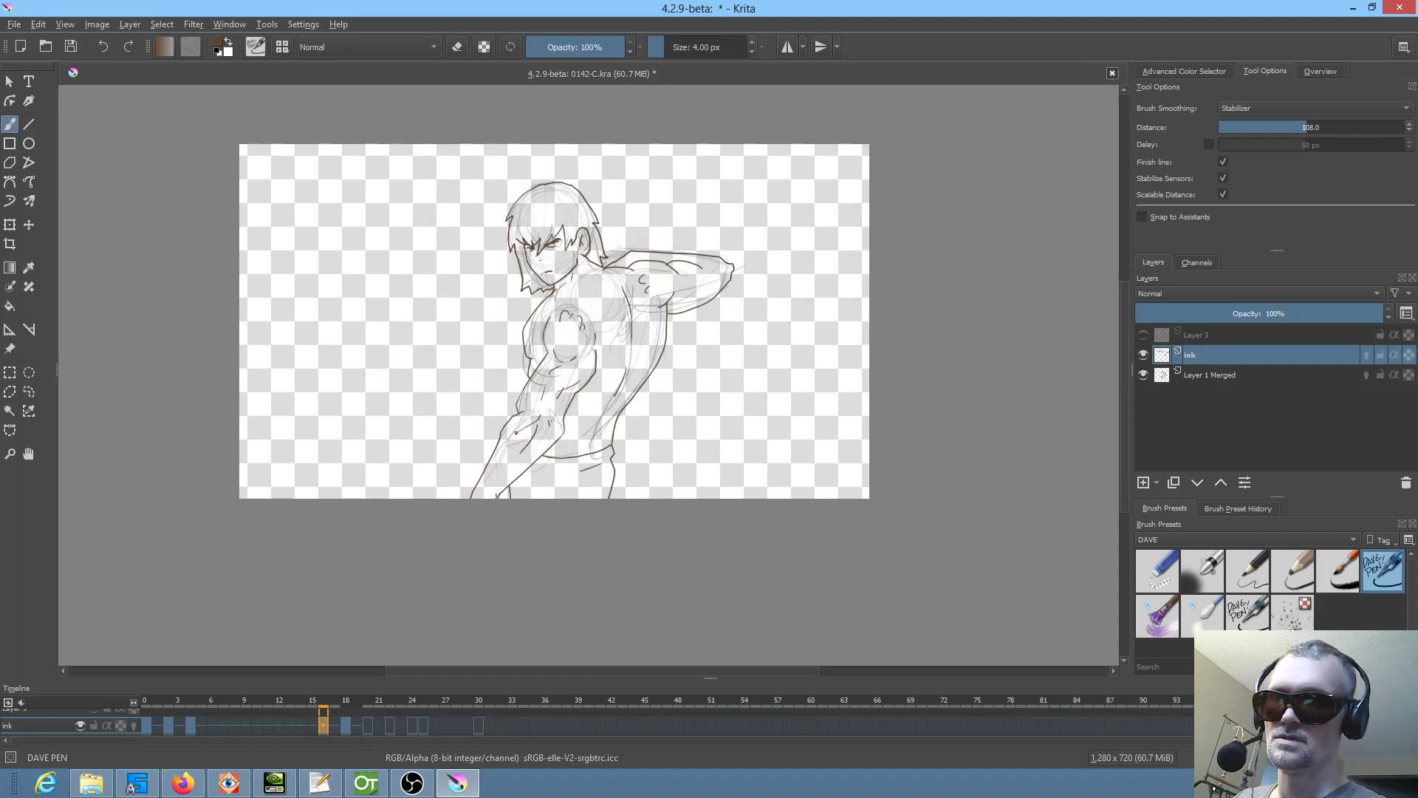
- On frame 18, ink the hip and leg outlines on both sides below the torso down to the canvas edge
key("Down")
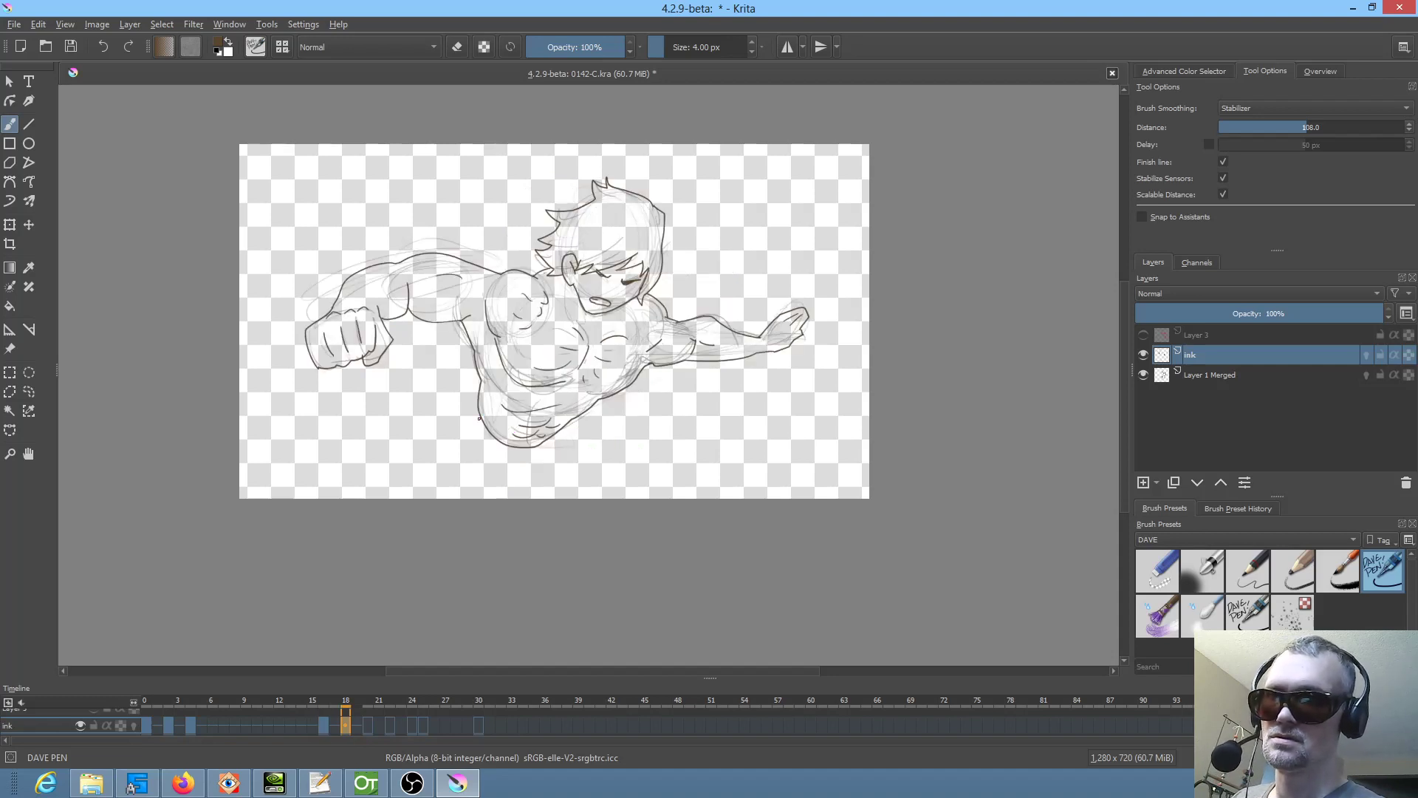
left_click_drag(477, 413, 456, 490)
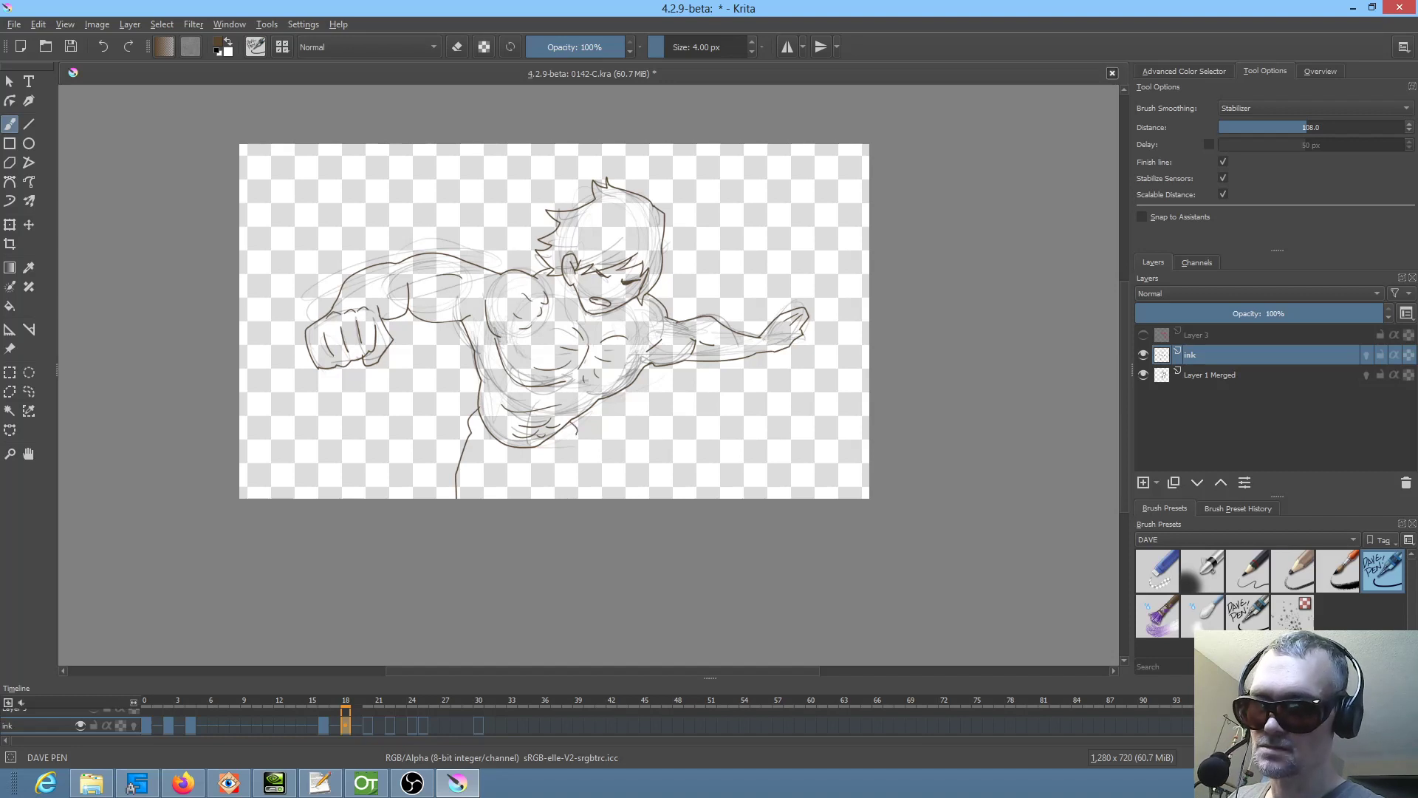
left_click_drag(576, 441, 602, 499)
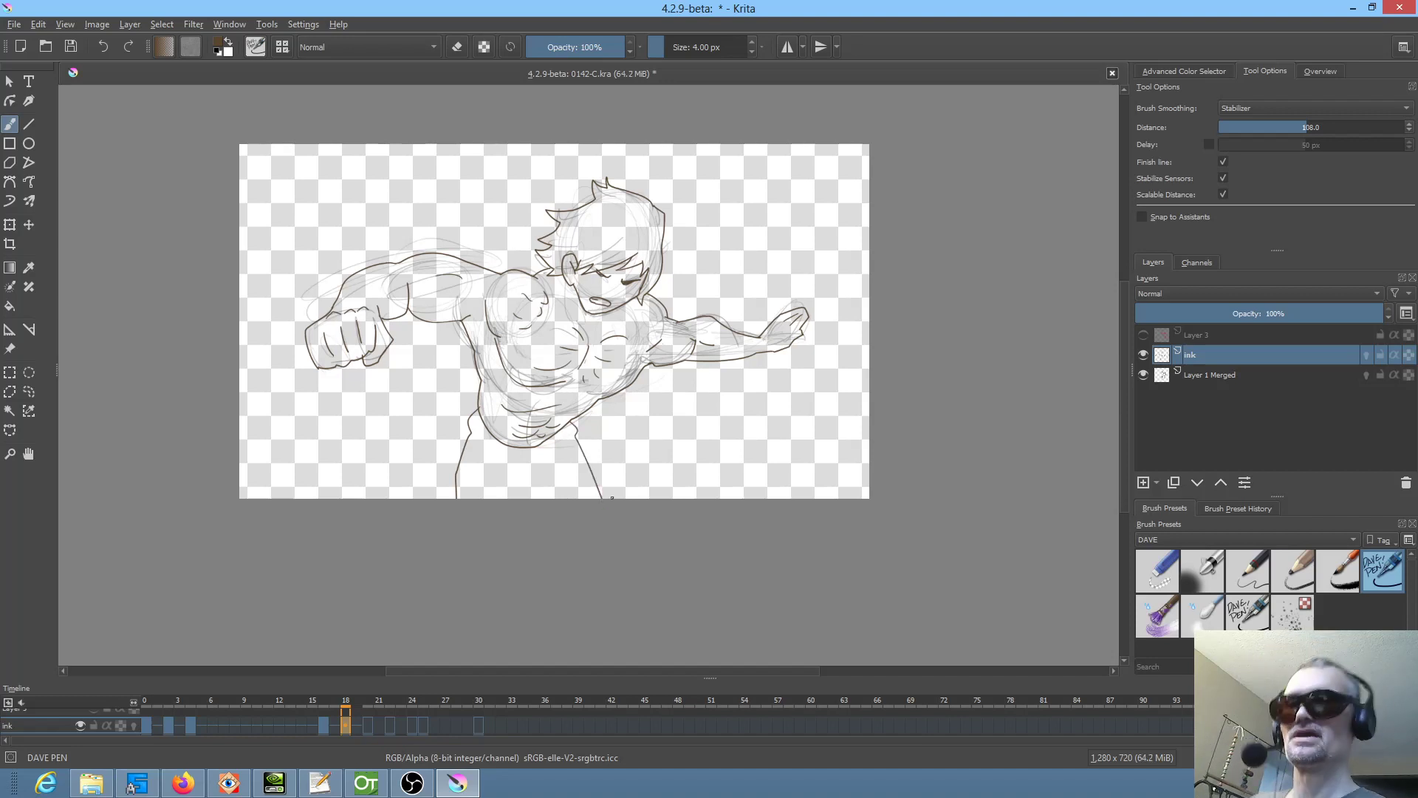
- On frame 20, ink the lower torso edge and the far side outline up toward the armpit, and compare the drawing with frame 18
key("period")
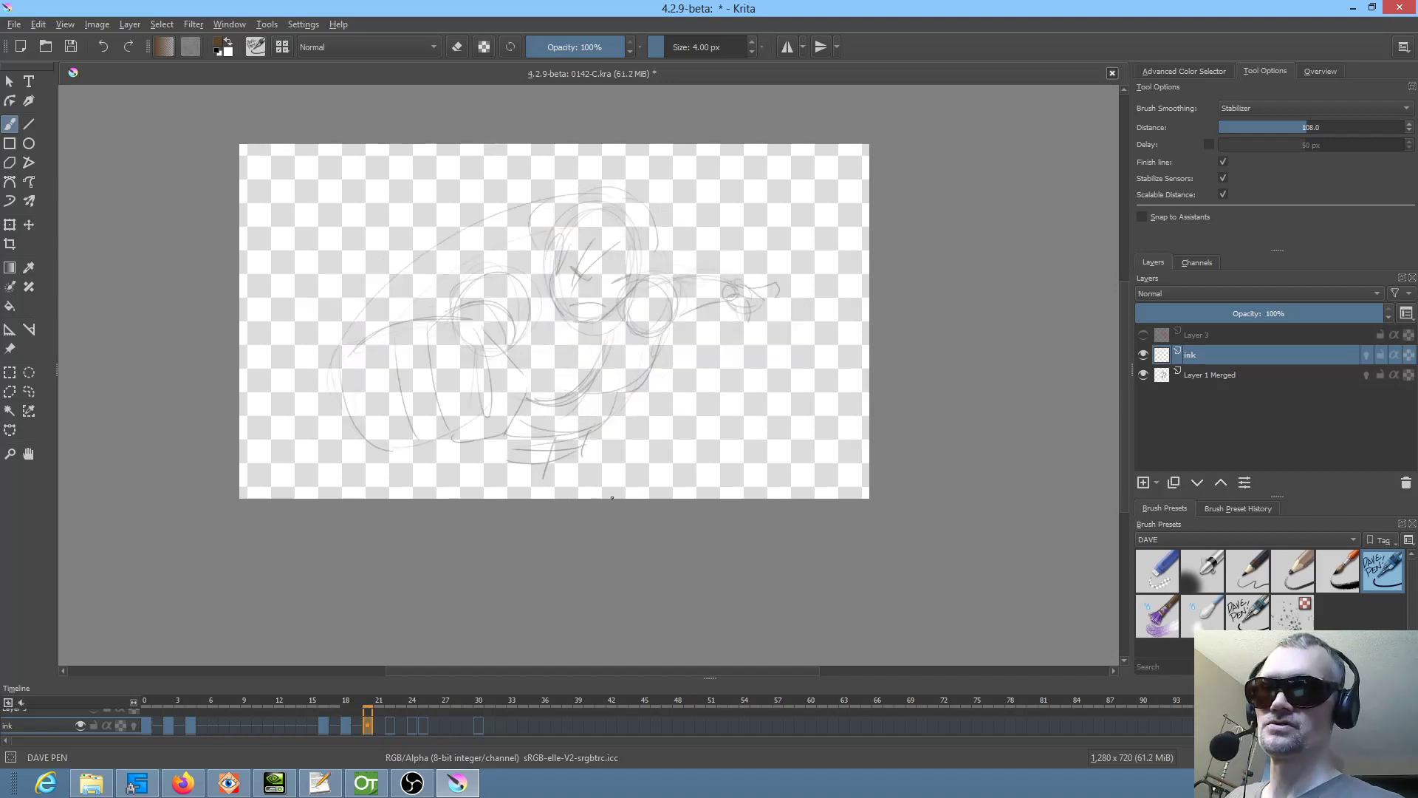
key("comma")
key("period")
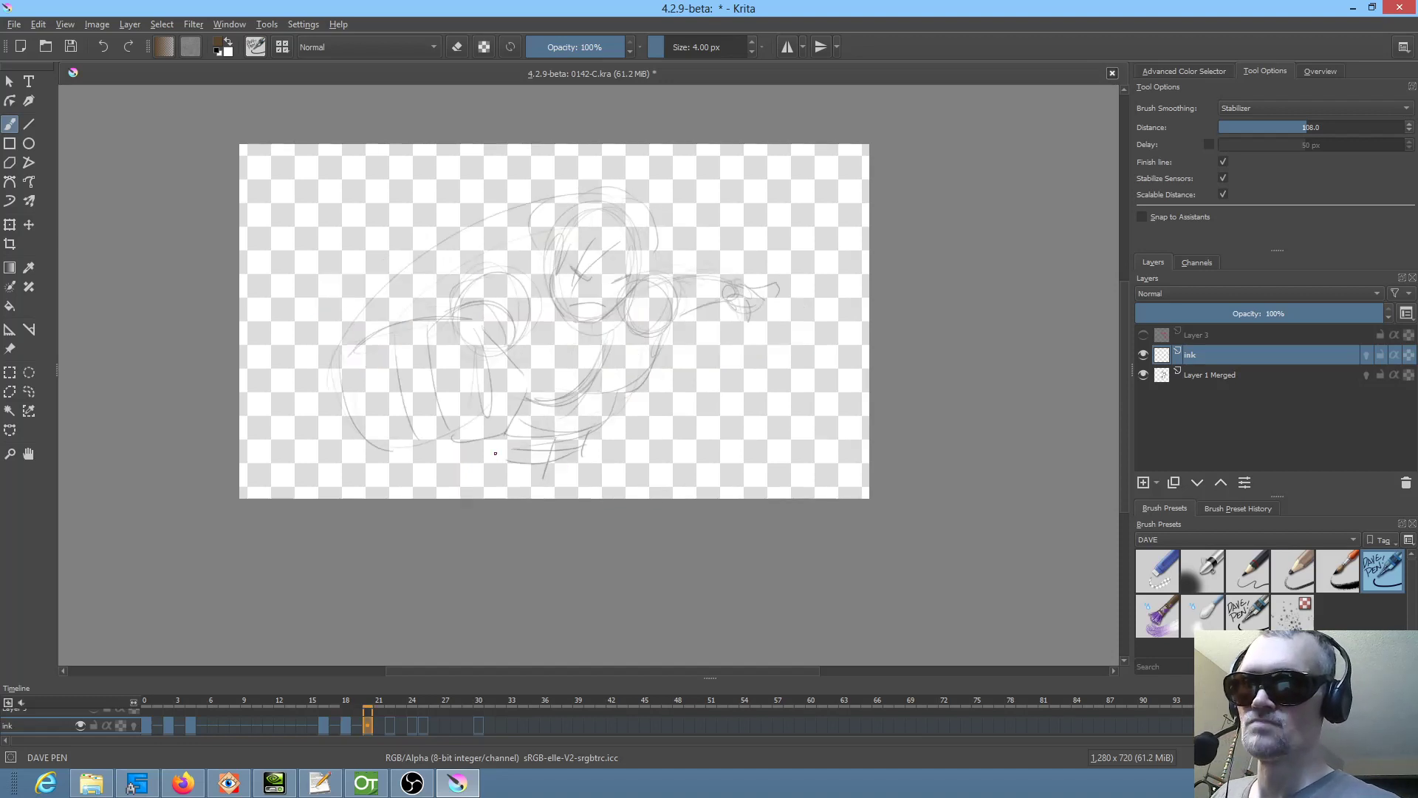
mouse_move(492, 450)
left_mouse_down()
mouse_move(574, 452)
mouse_move(663, 354)
mouse_move(675, 311)
left_mouse_up()
key("comma")
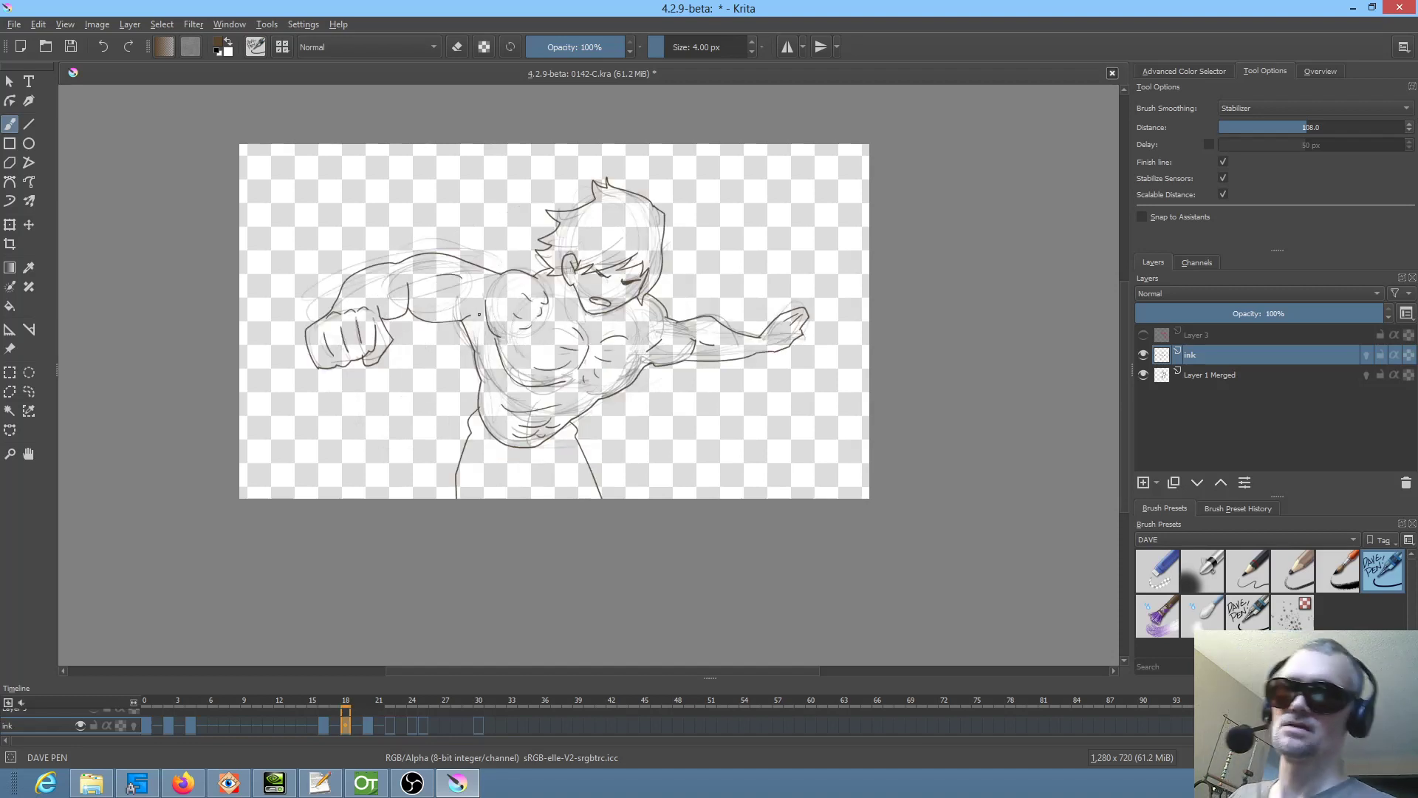
key("period")
key("comma")
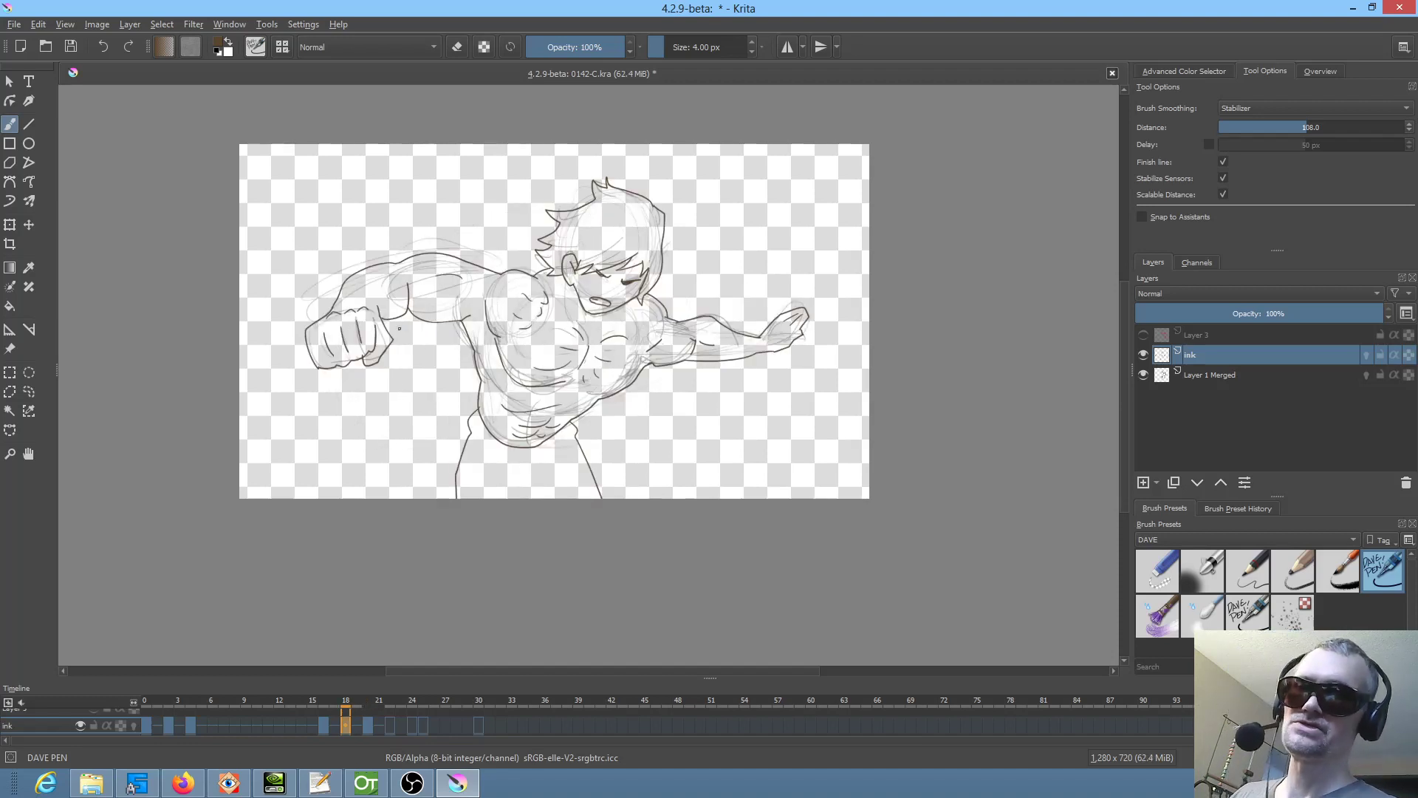
key("period")
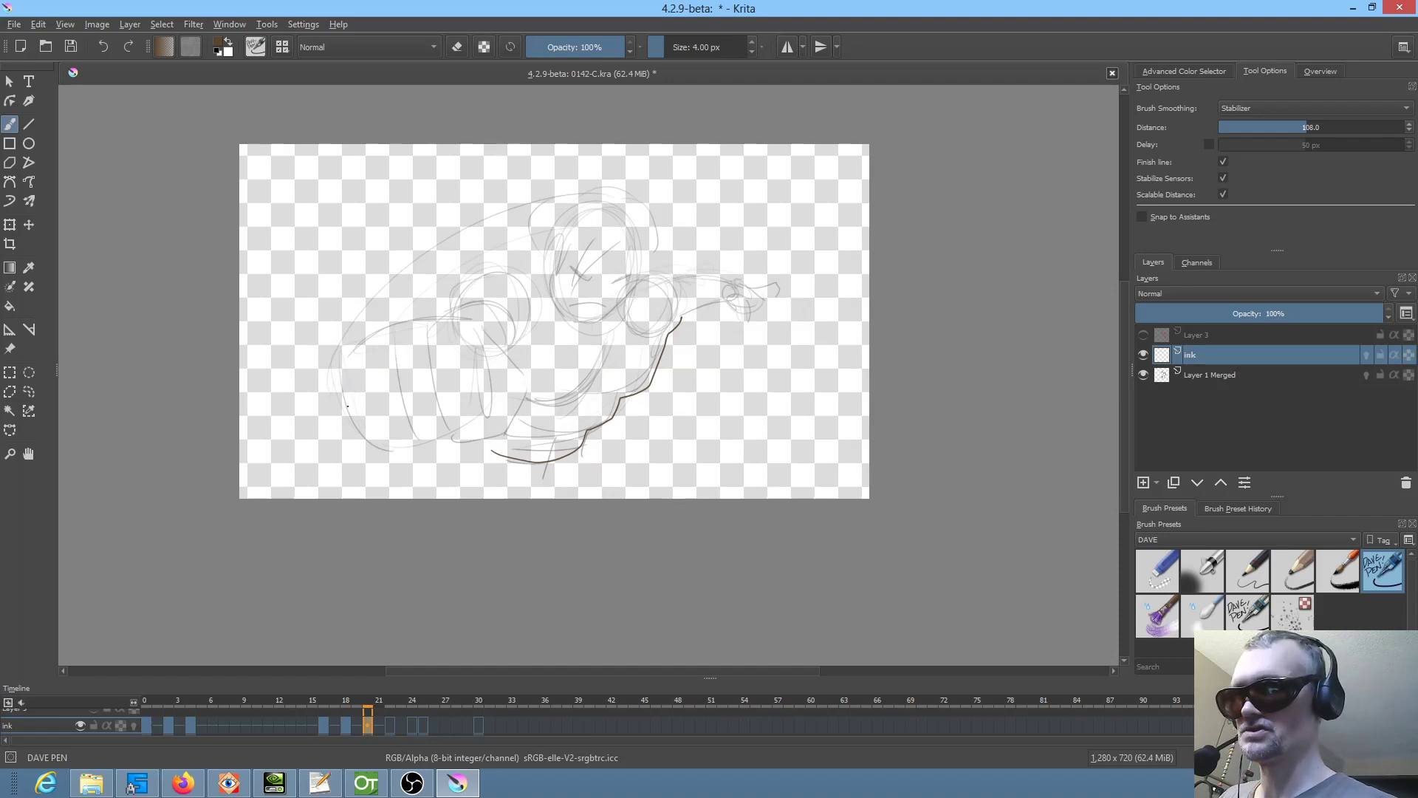
- Ink the large foreshortened fist on frame 20 with its knuckle outline, folded thumb and three finger divisions
mouse_move(347, 406)
left_mouse_down()
mouse_move(348, 346)
mouse_move(415, 312)
mouse_move(502, 309)
mouse_move(513, 342)
left_mouse_up()
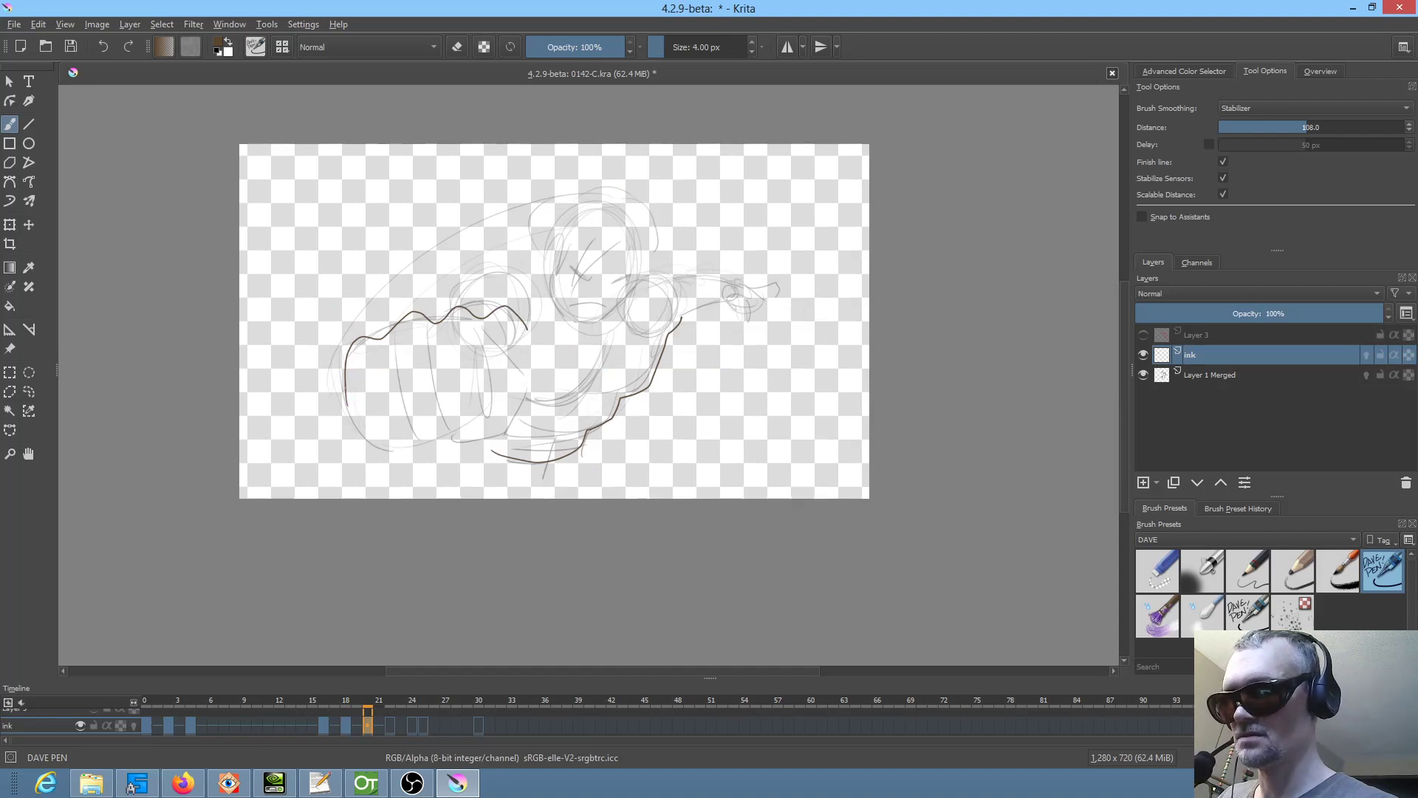
mouse_move(346, 402)
left_mouse_down()
mouse_move(381, 449)
mouse_move(523, 420)
mouse_move(530, 397)
left_mouse_up()
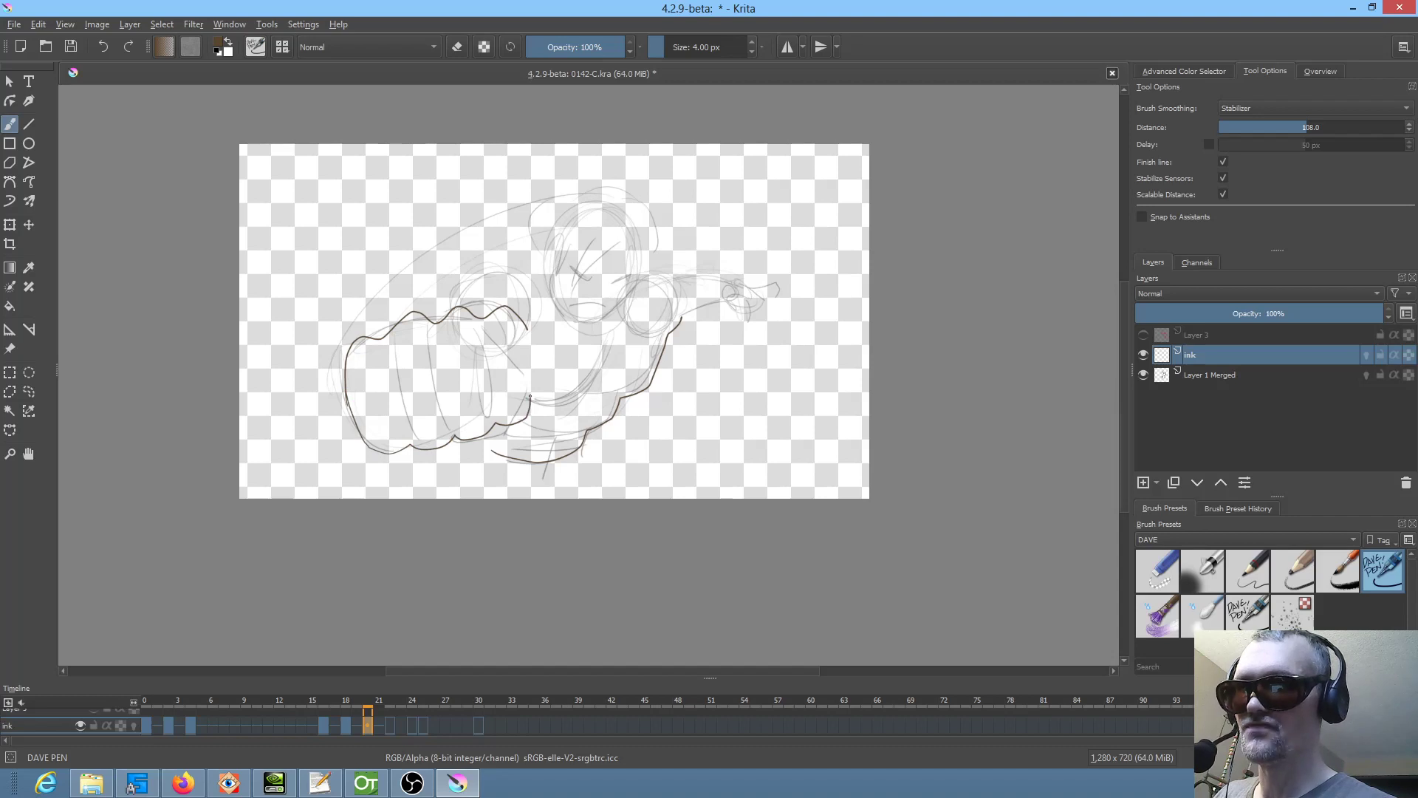
mouse_move(527, 328)
left_mouse_down()
mouse_move(541, 401)
mouse_move(484, 474)
mouse_move(467, 446)
left_mouse_up()
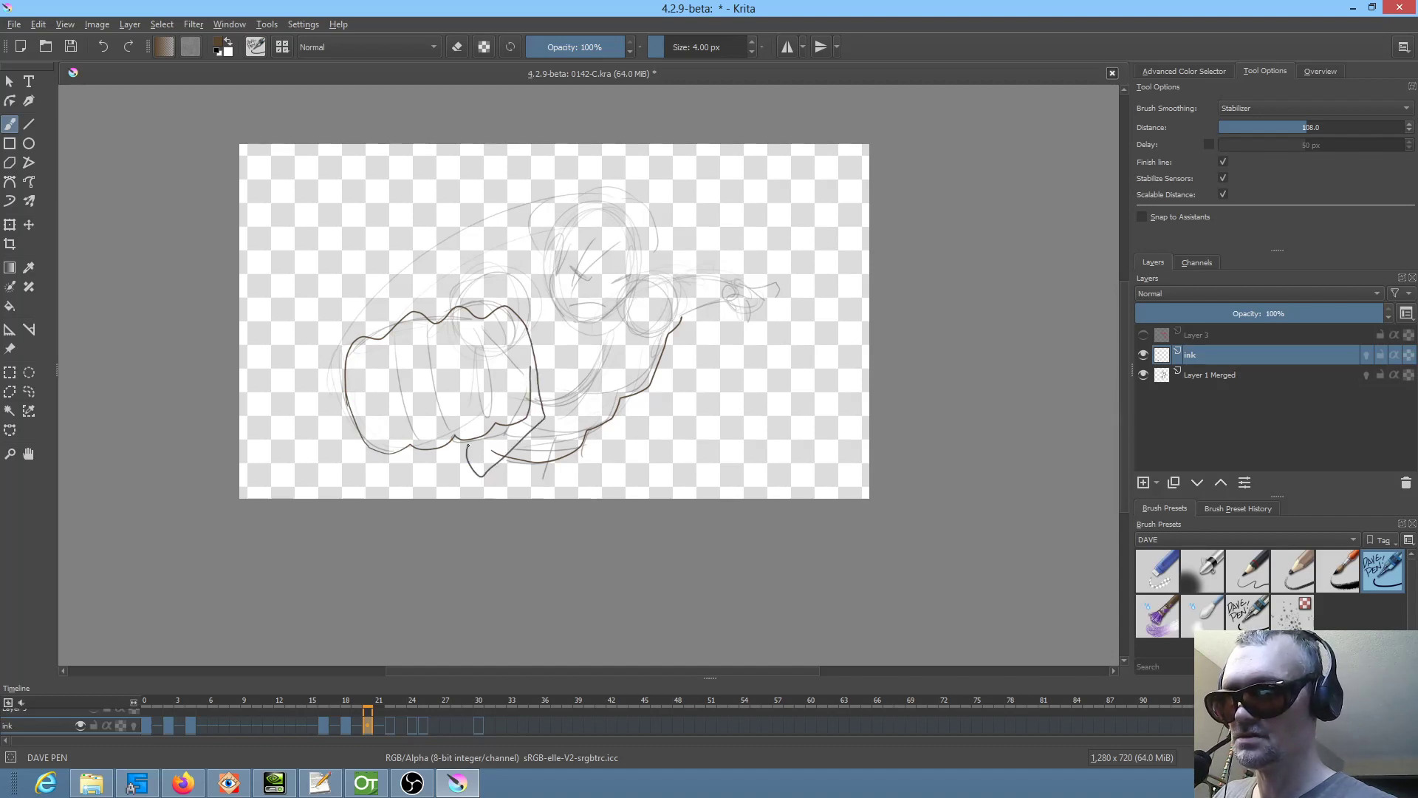
left_click_drag(381, 365, 394, 412)
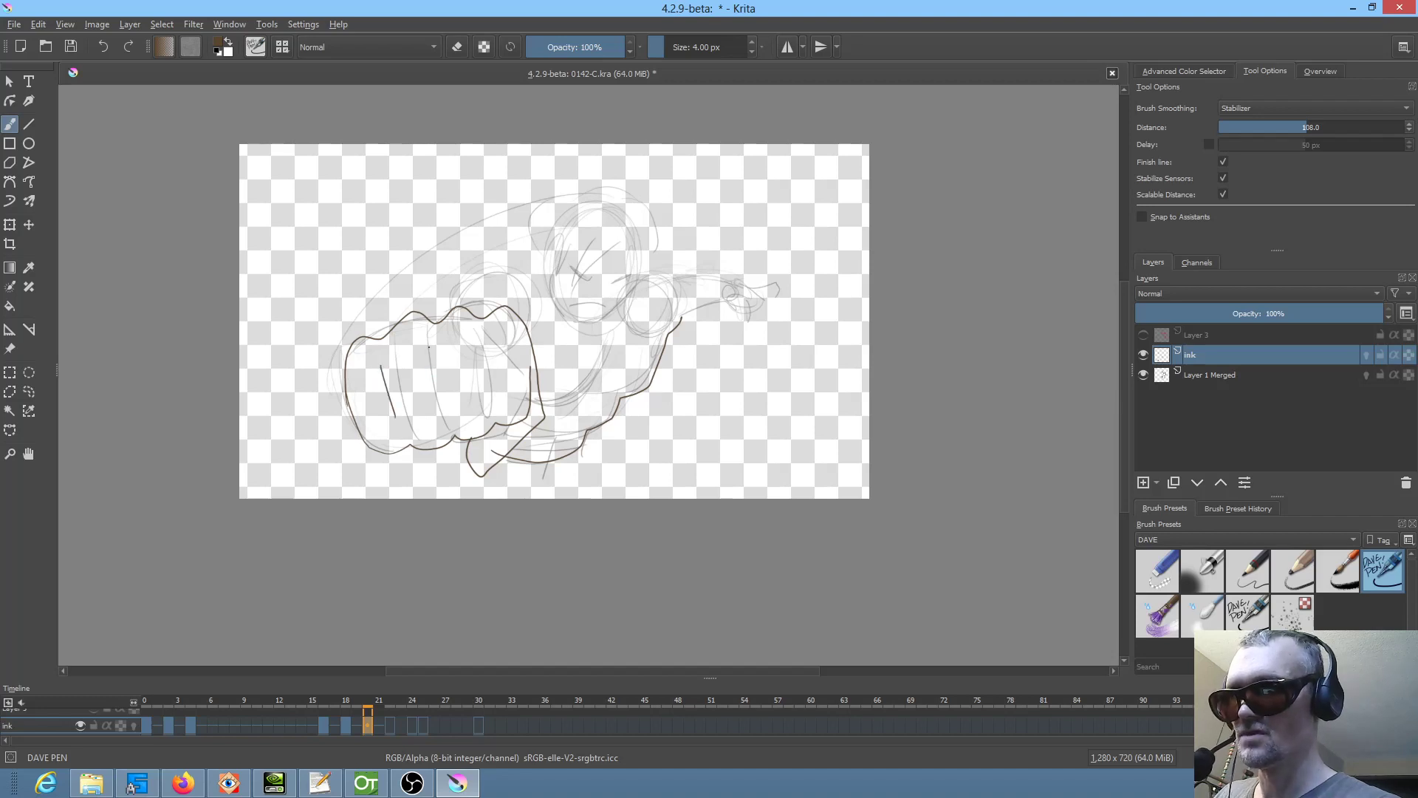
left_click_drag(429, 346, 445, 400)
left_click_drag(478, 342, 486, 391)
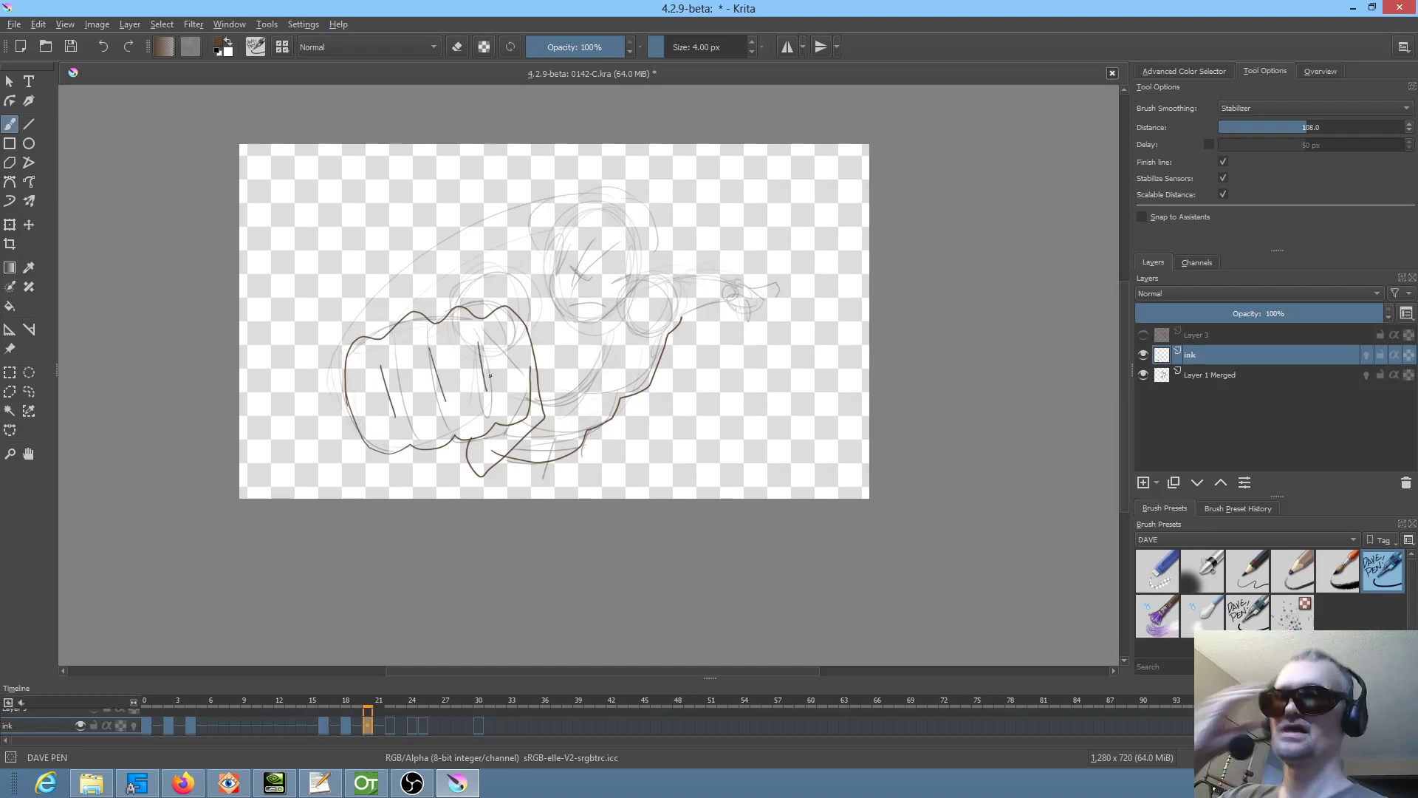
- Erase the end of the torso line that overlaps the thumb on frame 20
left_click_drag(733, 409, 759, 325)
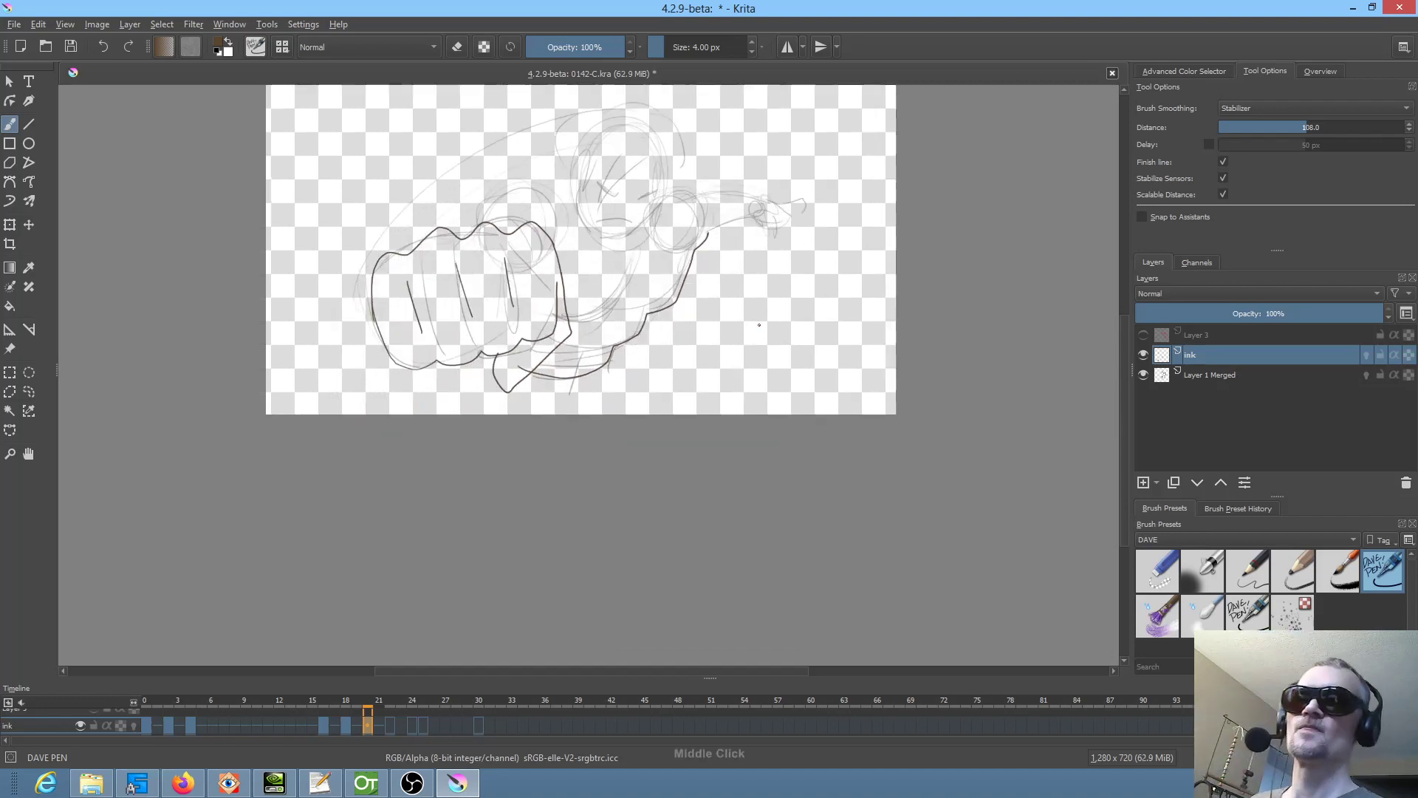
left_click(390, 725)
left_click(368, 726)
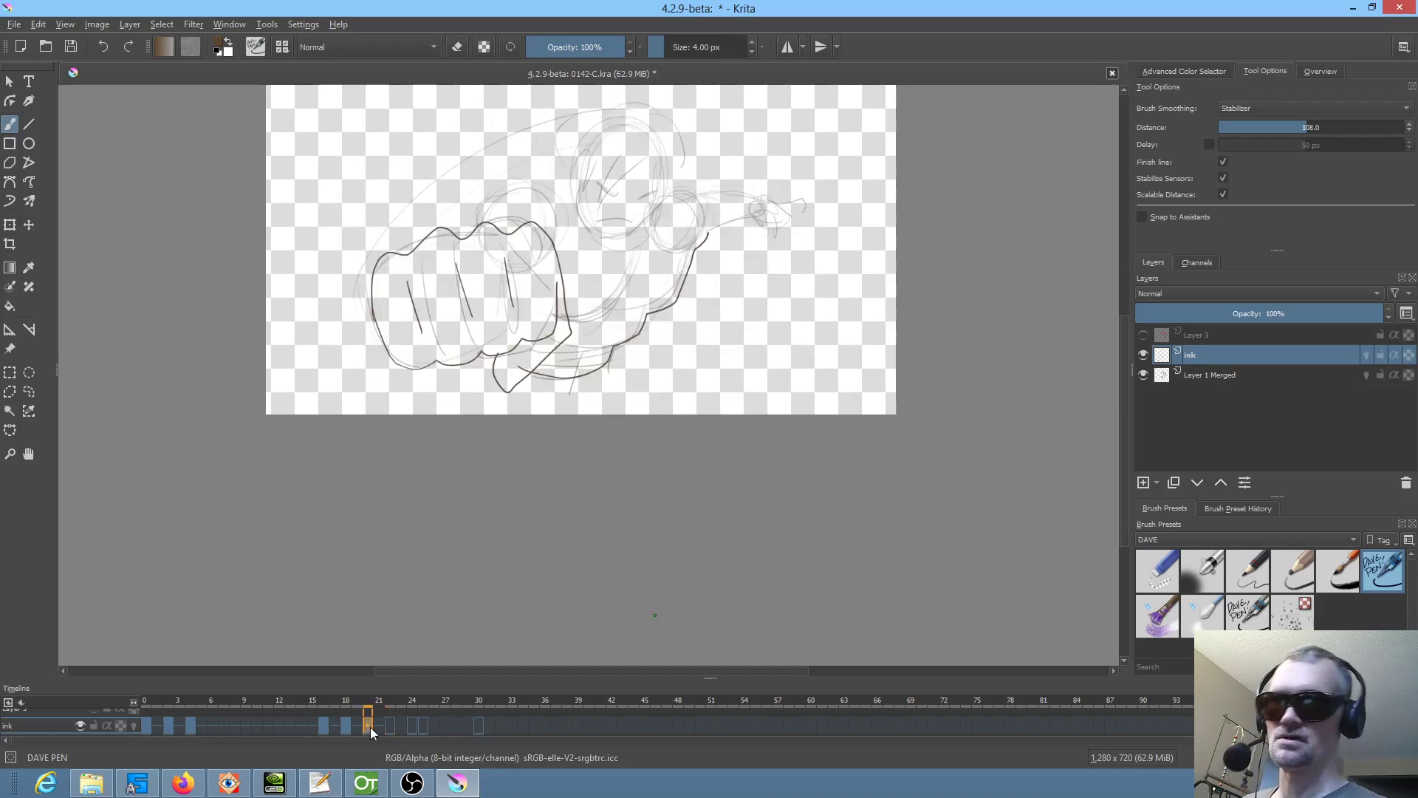
mouse_move(712, 310)
left_mouse_down()
mouse_move(712, 266)
mouse_move(656, 288)
left_mouse_up()
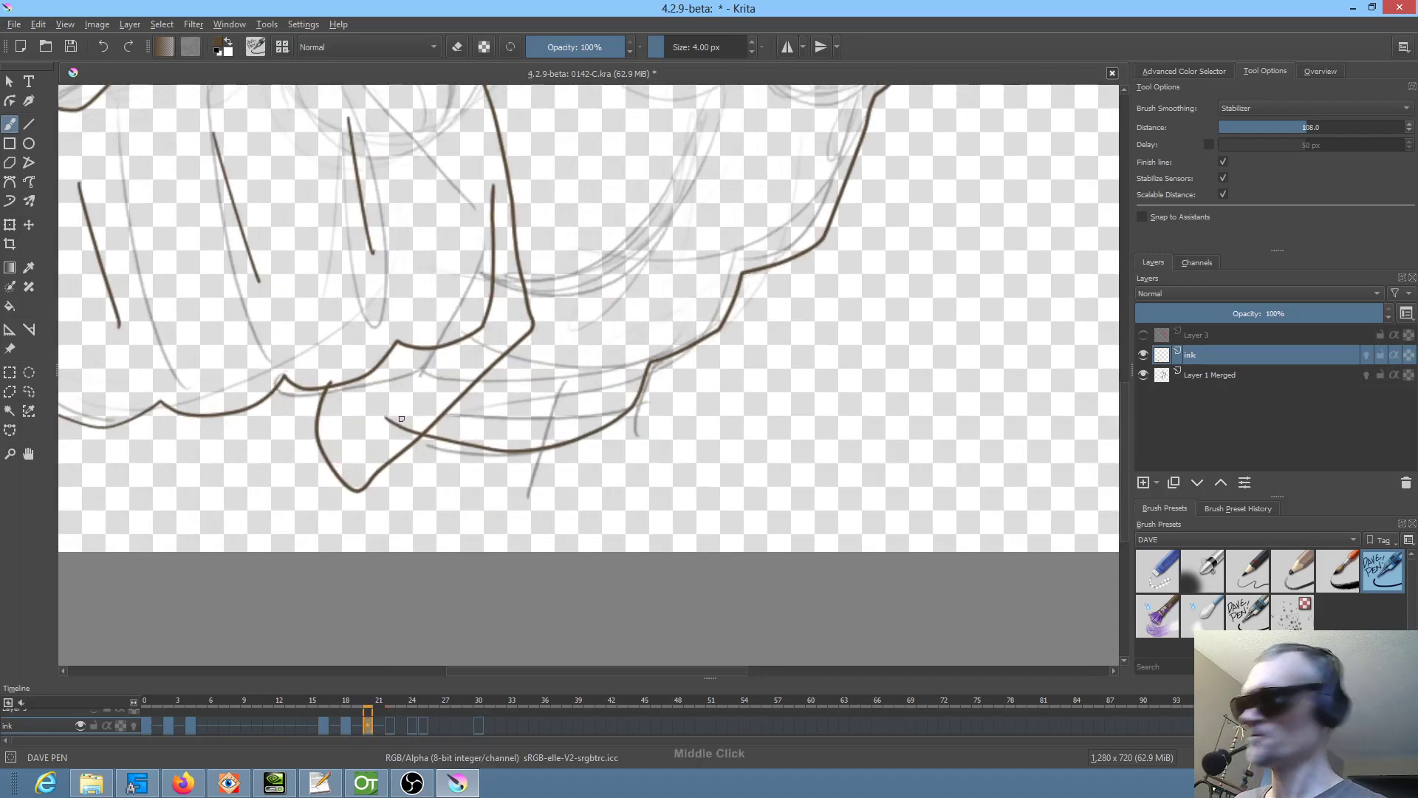
key("e")
mouse_move(395, 438)
left_mouse_down()
mouse_move(394, 415)
mouse_move(413, 425)
mouse_move(427, 405)
left_mouse_up()
key("e")
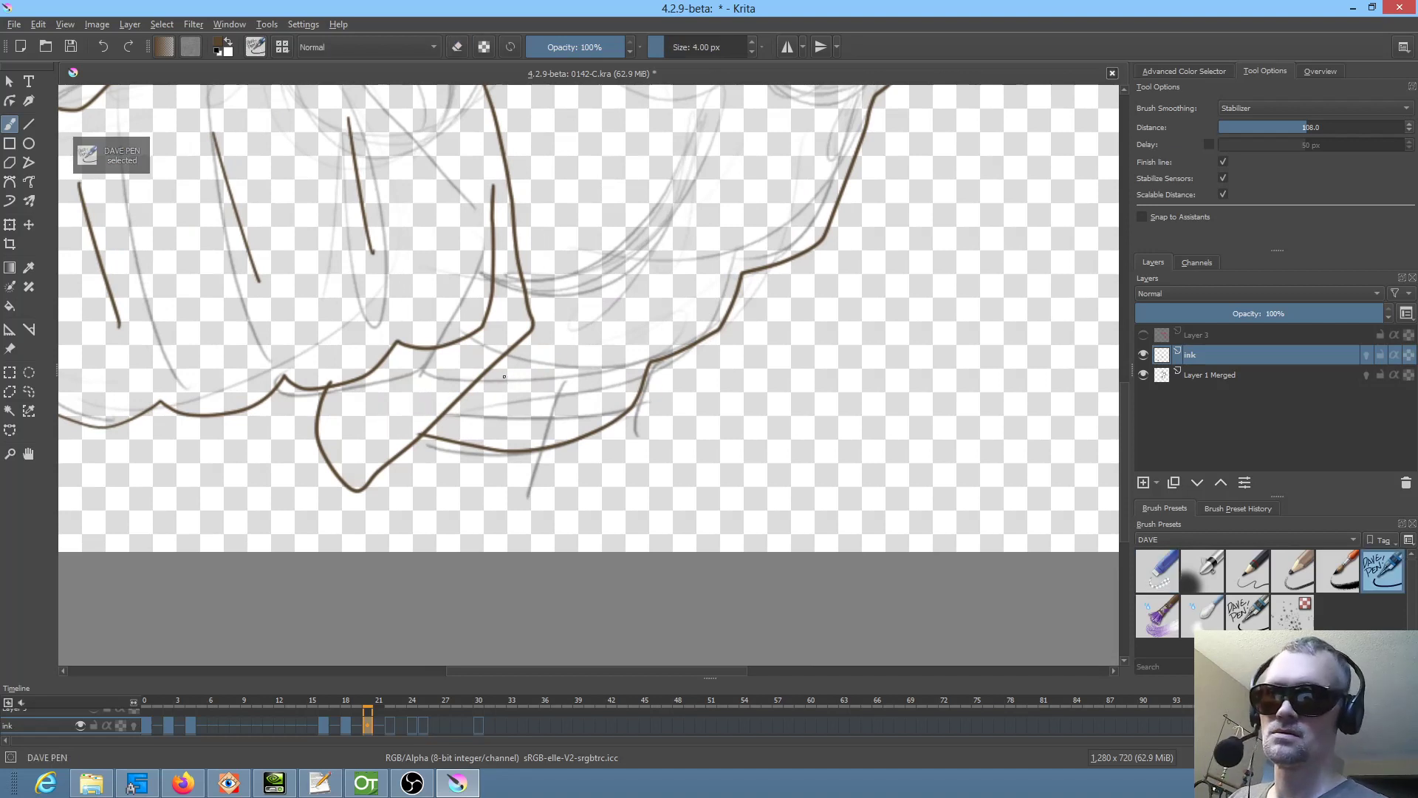
- Ink the curved abdominal muscle lines above the lower torso edge beside the thumb
left_click_drag(504, 377, 622, 345)
left_click_drag(487, 400, 617, 389)
mouse_move(498, 429)
left_mouse_down()
mouse_move(556, 414)
mouse_move(582, 424)
left_mouse_up()
- Ink the curved lower edge of the chest, the far pectoral edge, and short muscle lines across both sides of the chest
left_click_drag(679, 288, 567, 491)
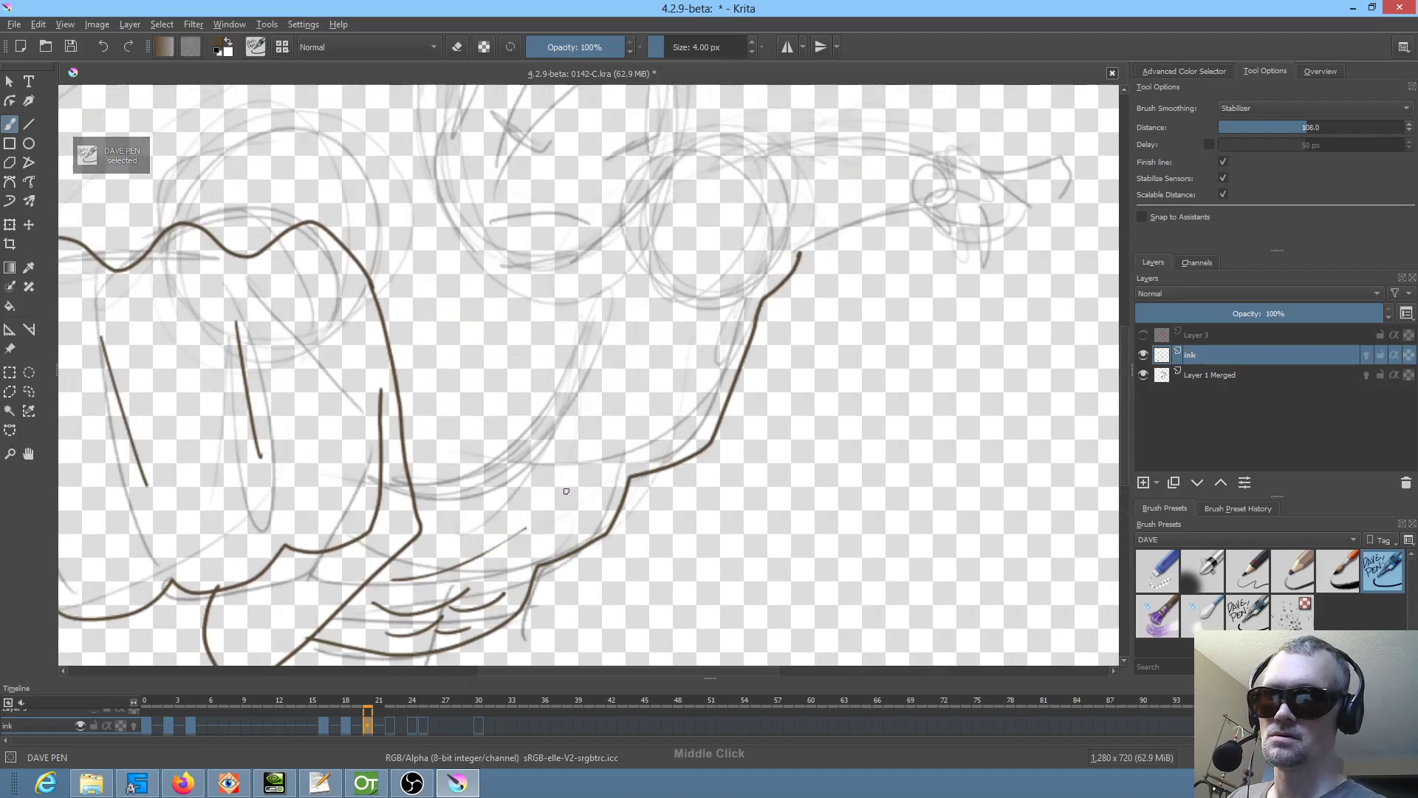
mouse_move(582, 333)
left_mouse_down()
mouse_move(571, 385)
mouse_move(445, 506)
left_mouse_up()
mouse_move(556, 356)
left_mouse_down()
mouse_move(502, 336)
mouse_move(523, 399)
mouse_move(436, 446)
left_mouse_up()
left_click_drag(574, 423, 596, 474)
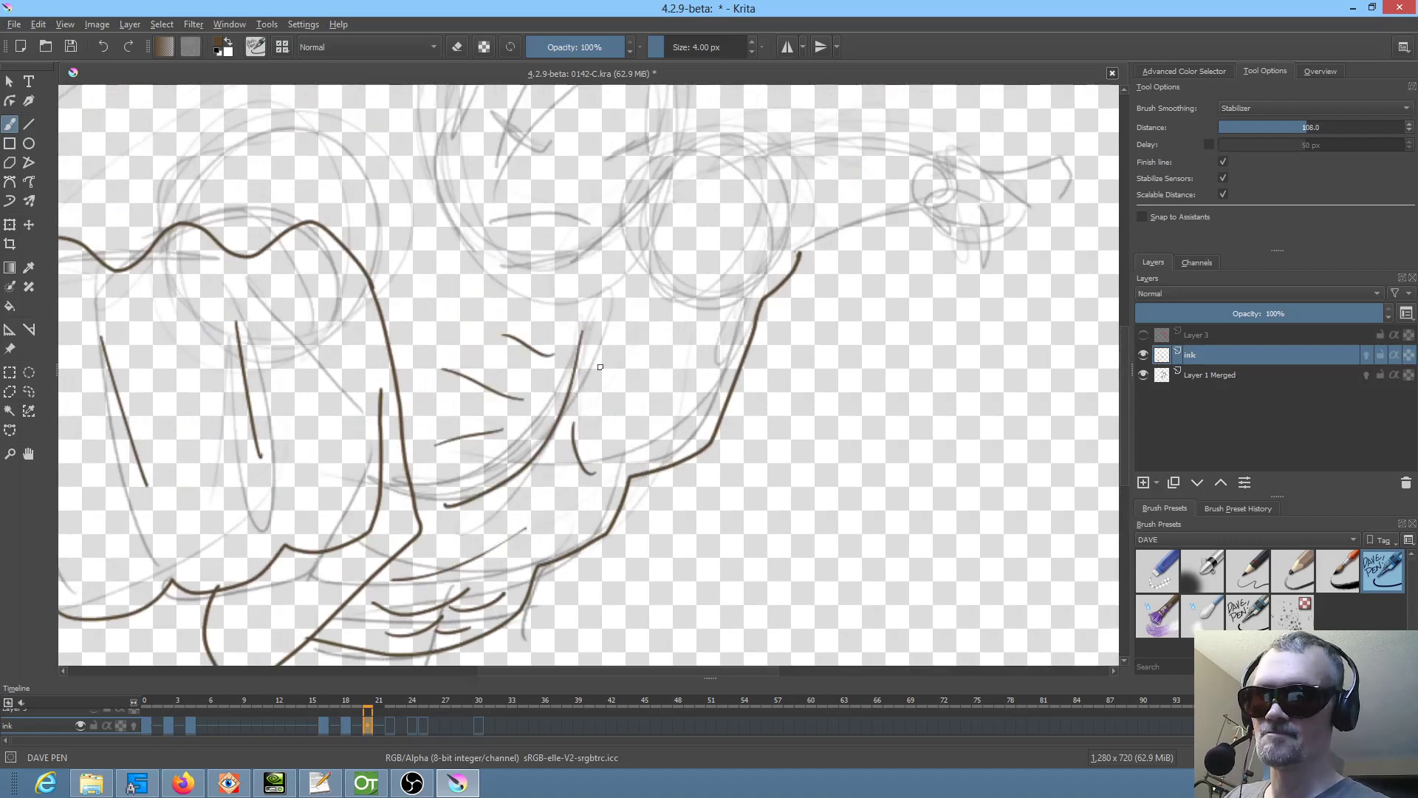
left_click_drag(594, 368, 632, 353)
left_click_drag(584, 408, 620, 410)
left_click_drag(605, 431, 615, 432)
- Ink the far shoulder's upper outline, its inner muscle curves, and the underside of the outstretched arm
mouse_move(708, 138)
left_mouse_down()
mouse_move(564, 295)
mouse_move(632, 311)
left_mouse_up()
mouse_move(559, 346)
left_mouse_down()
mouse_move(540, 365)
mouse_move(570, 416)
left_mouse_up()
mouse_move(646, 339)
left_mouse_down()
mouse_move(645, 381)
mouse_move(789, 366)
left_mouse_up()
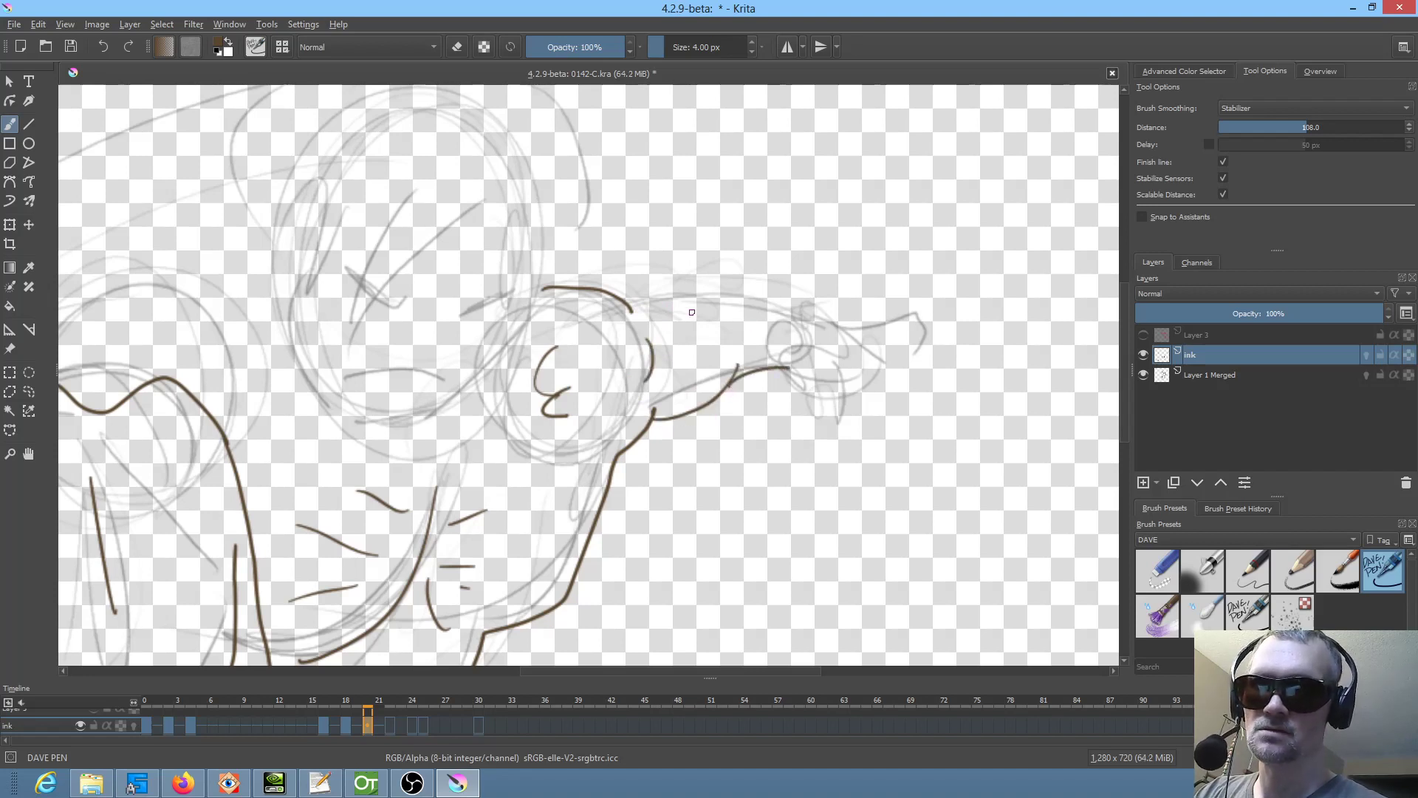
- Ink the top edge of the outstretched arm, the open hand with its finger lines, and short forearm muscle lines
mouse_move(616, 298)
left_mouse_down()
mouse_move(714, 298)
mouse_move(850, 336)
mouse_move(920, 310)
mouse_move(925, 344)
mouse_move(805, 390)
left_mouse_up()
mouse_move(788, 372)
left_mouse_down()
mouse_move(840, 399)
mouse_move(849, 446)
mouse_move(878, 370)
left_mouse_up()
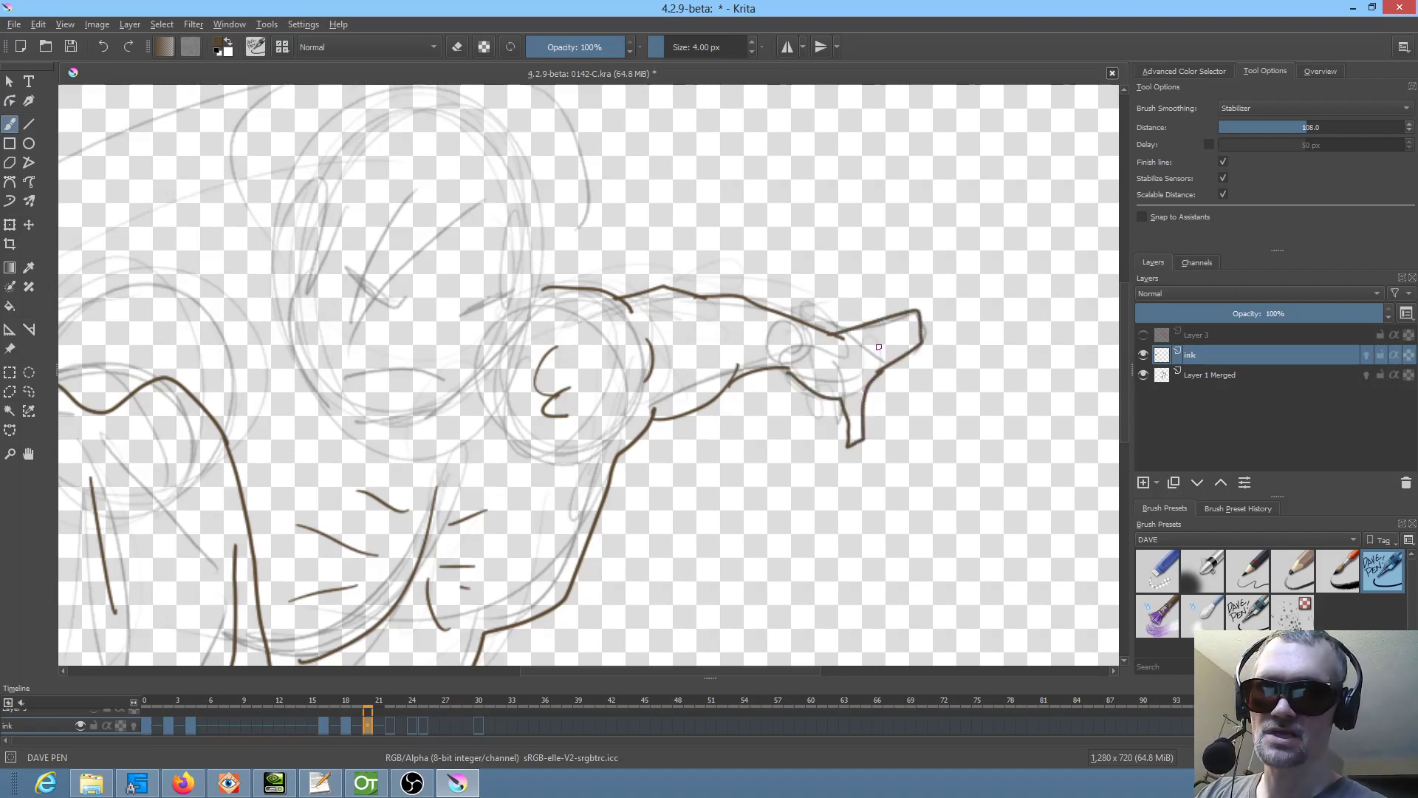
mouse_move(908, 319)
left_mouse_down()
mouse_move(869, 347)
mouse_move(907, 315)
left_mouse_up()
middle_click(907, 314)
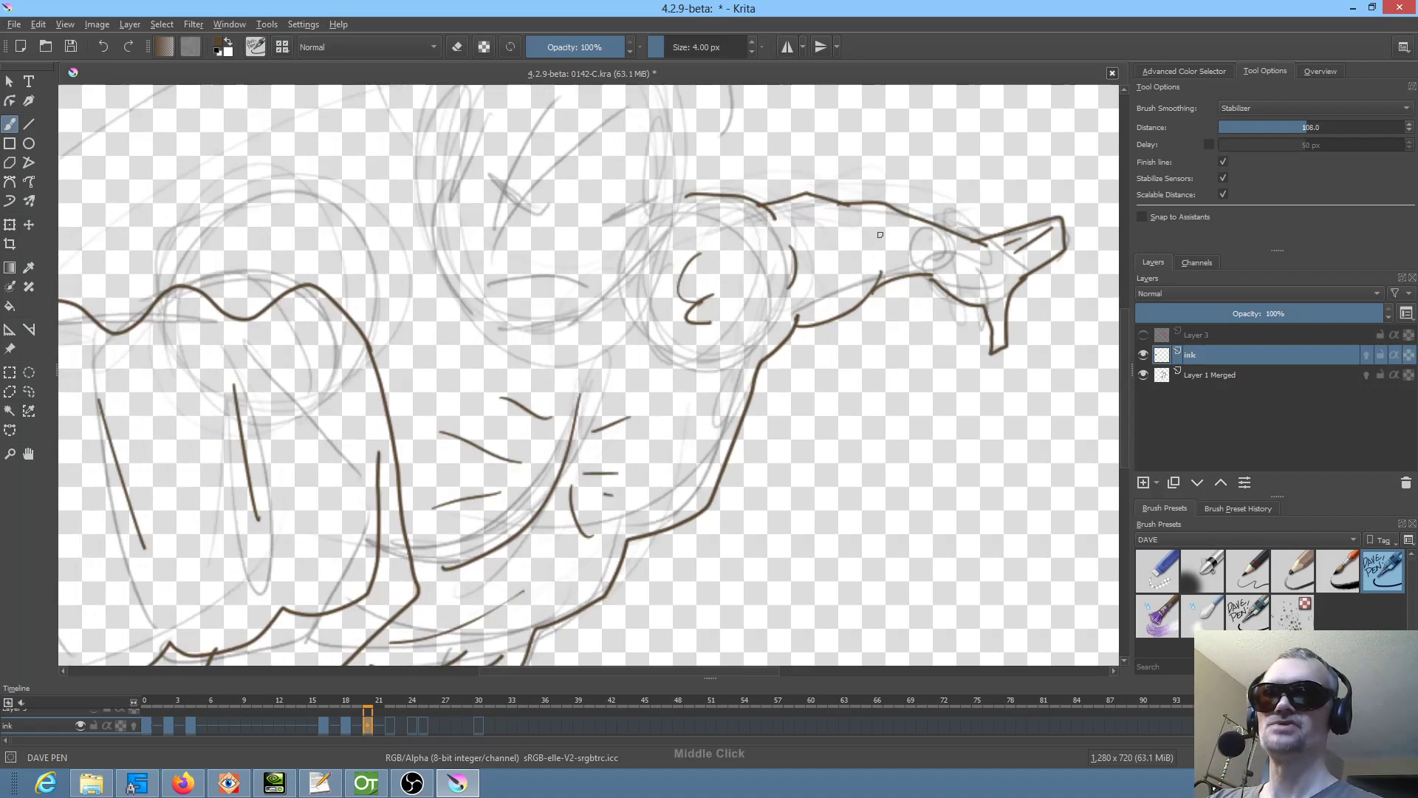
middle_click(823, 413)
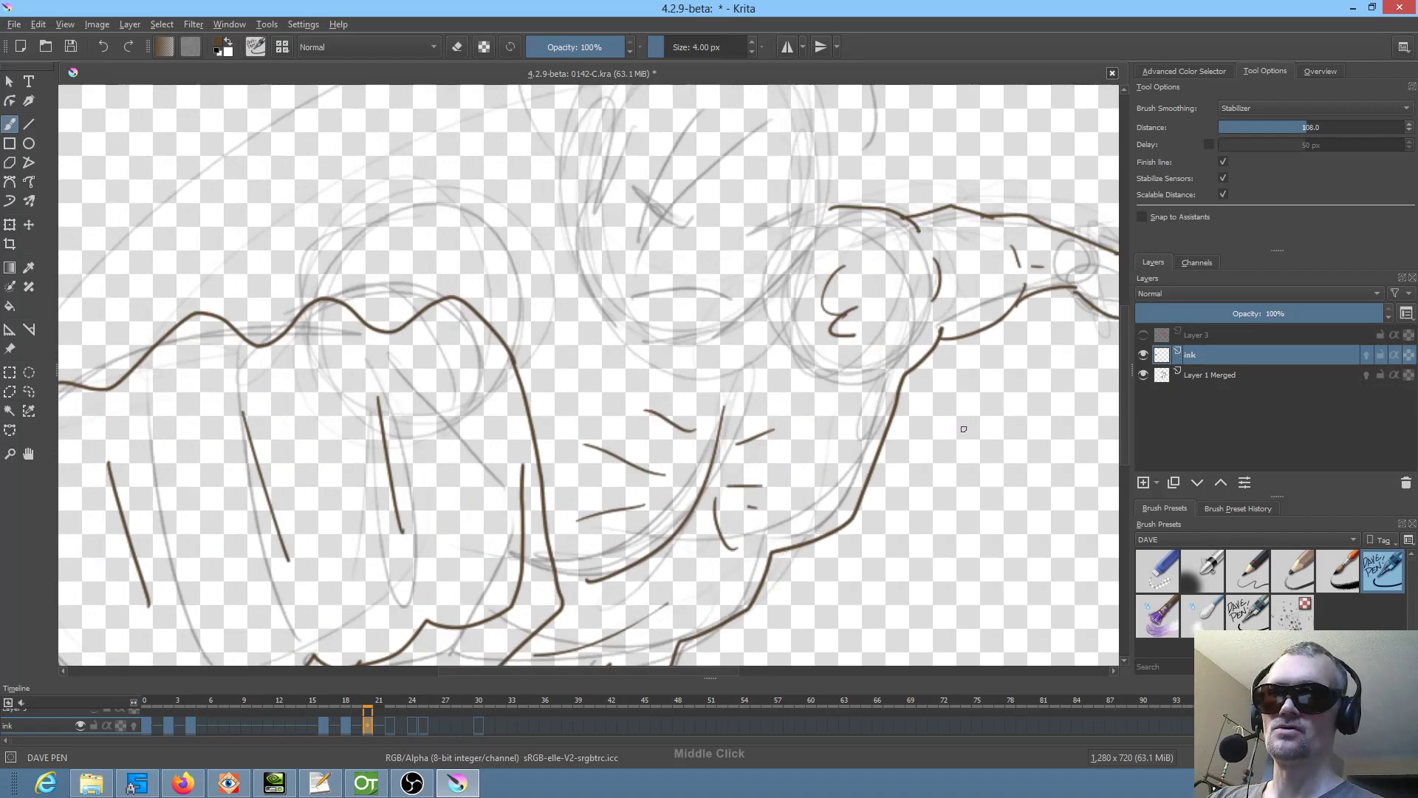
- Ink the near arm and rounded shoulder outline from behind the fist up to the neck
middle_click(963, 429)
mouse_move(340, 363)
left_mouse_down()
mouse_move(418, 334)
mouse_move(443, 296)
mouse_move(565, 245)
mouse_move(645, 280)
mouse_move(684, 270)
left_mouse_up()
middle_click(639, 305)
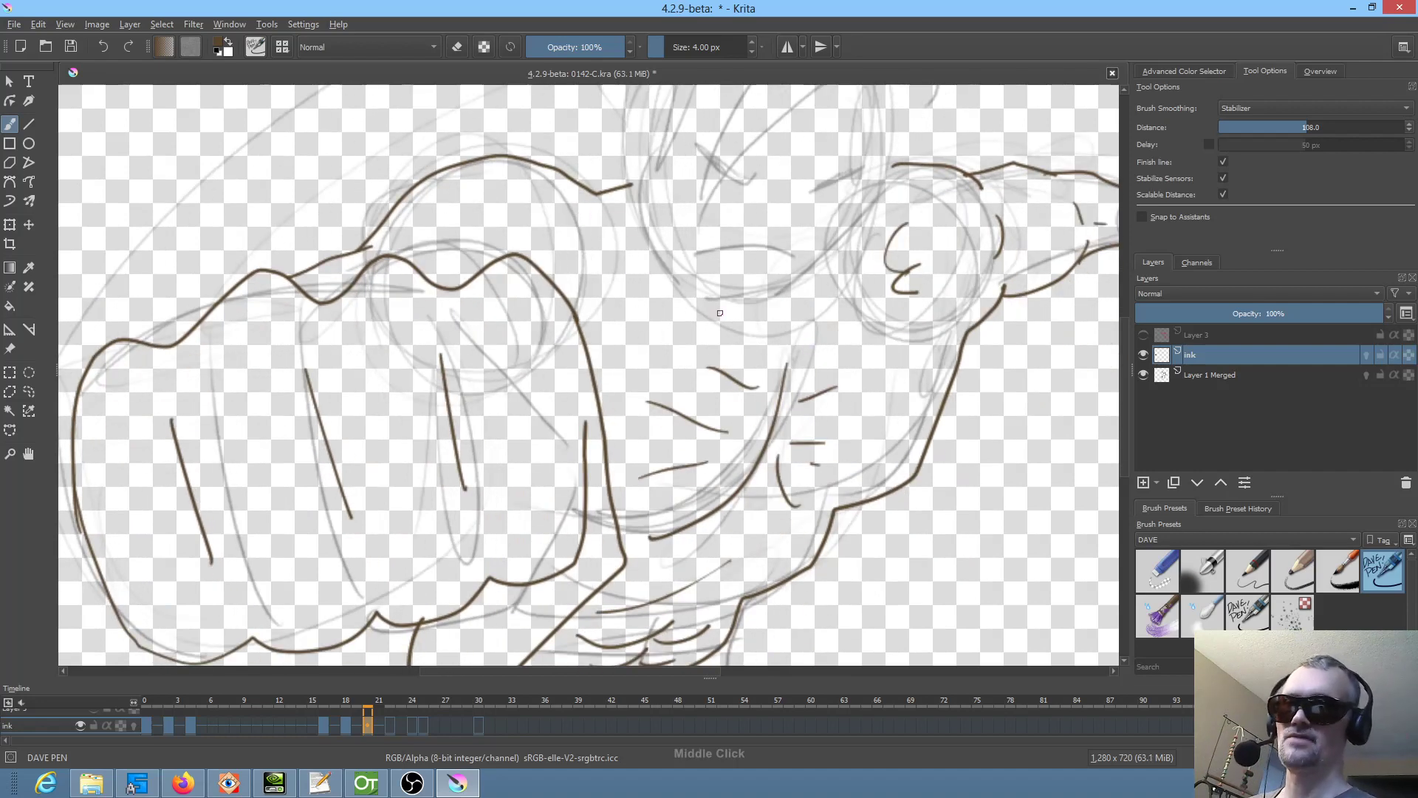
middle_click(721, 313)
- Ink the hip and leg outlines below the torso and thumb, and add diagonal cloth creases near the far hip
left_click_drag(715, 381, 808, 602)
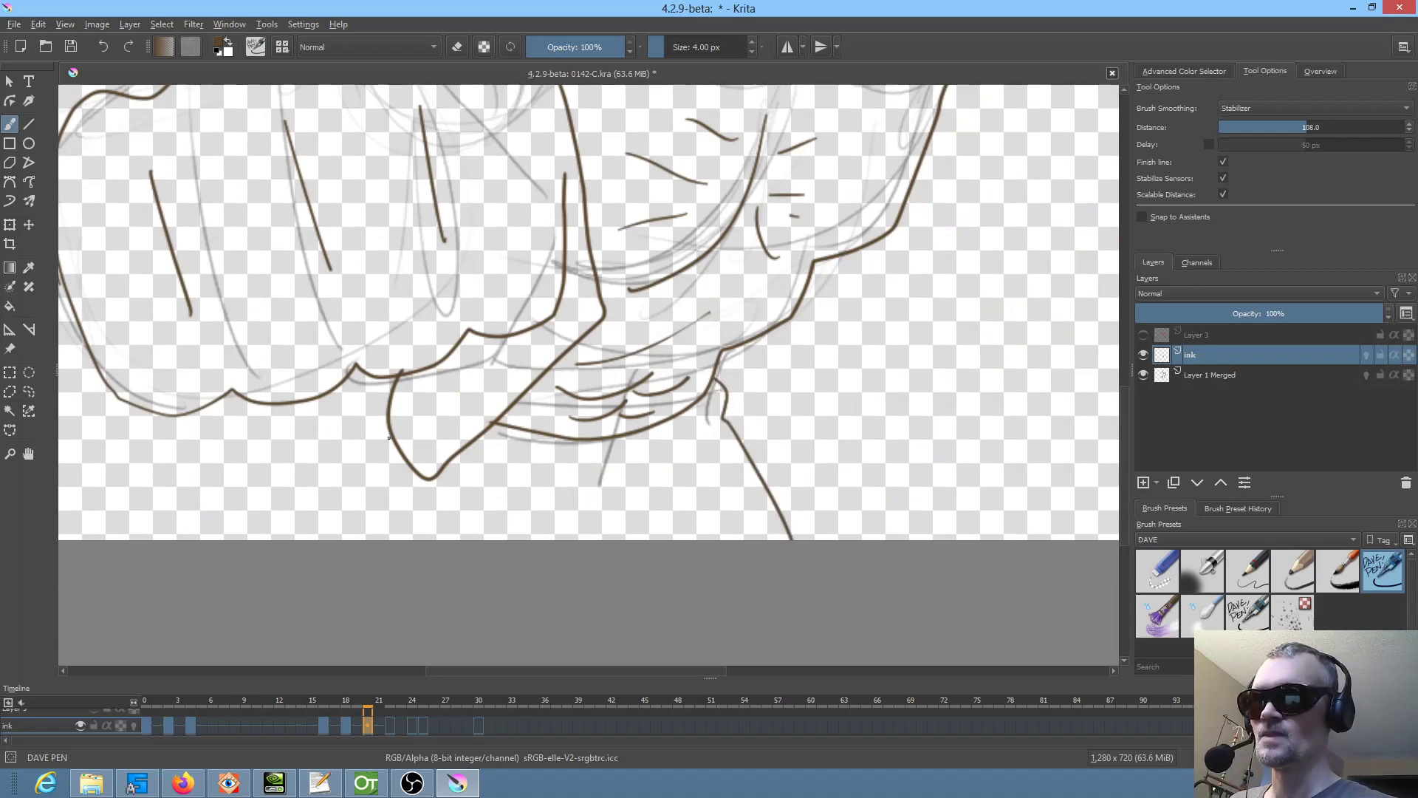
left_click_drag(388, 438, 348, 558)
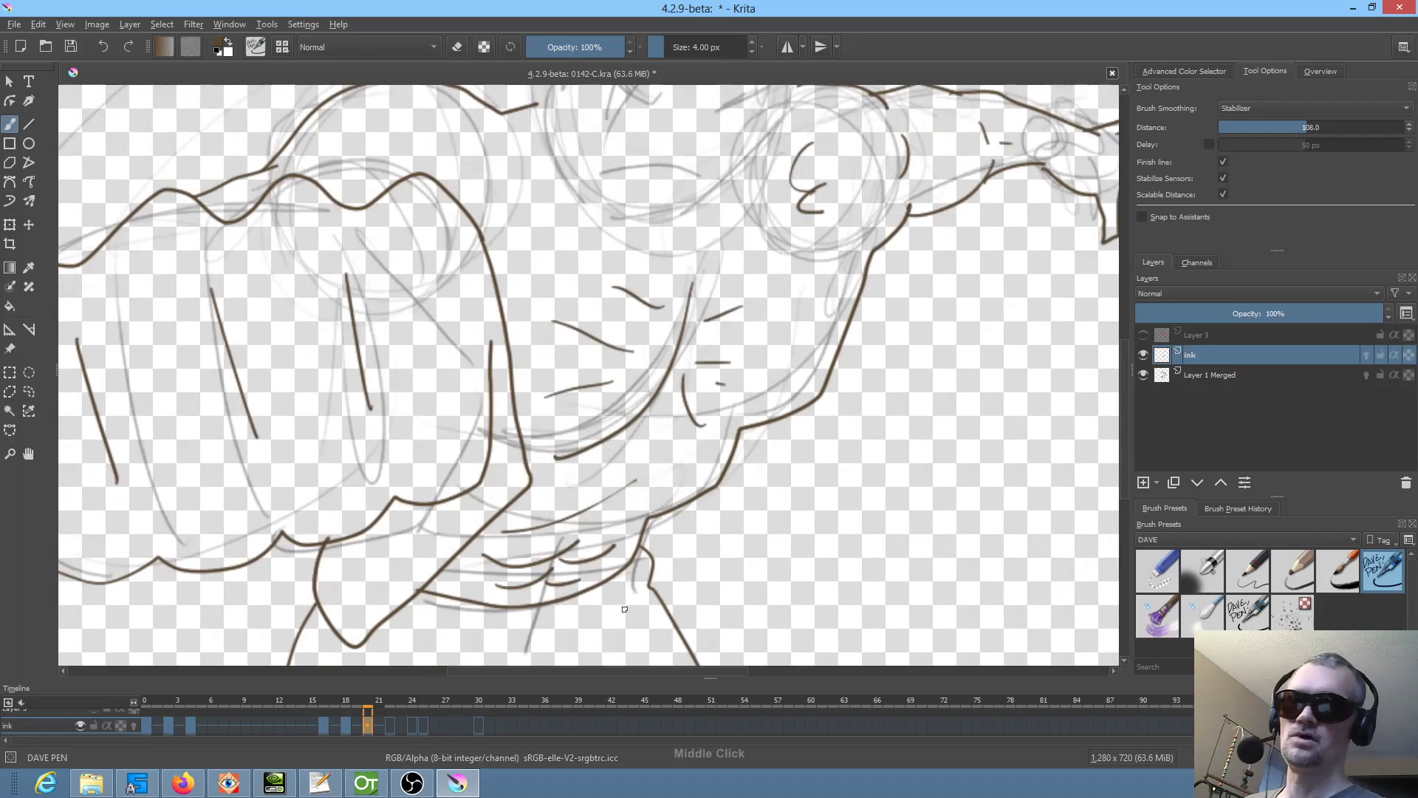
middle_click(813, 332)
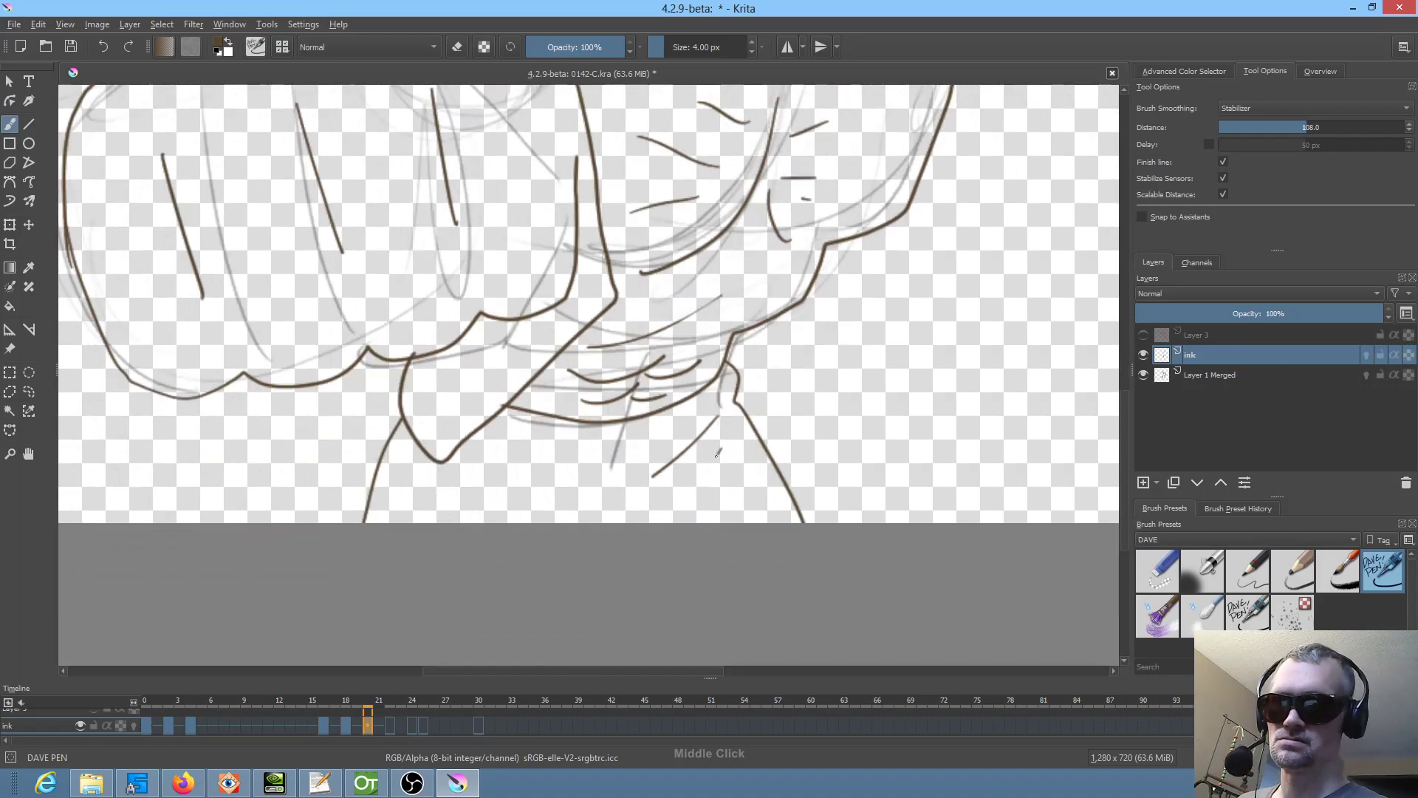
middle_click(716, 452)
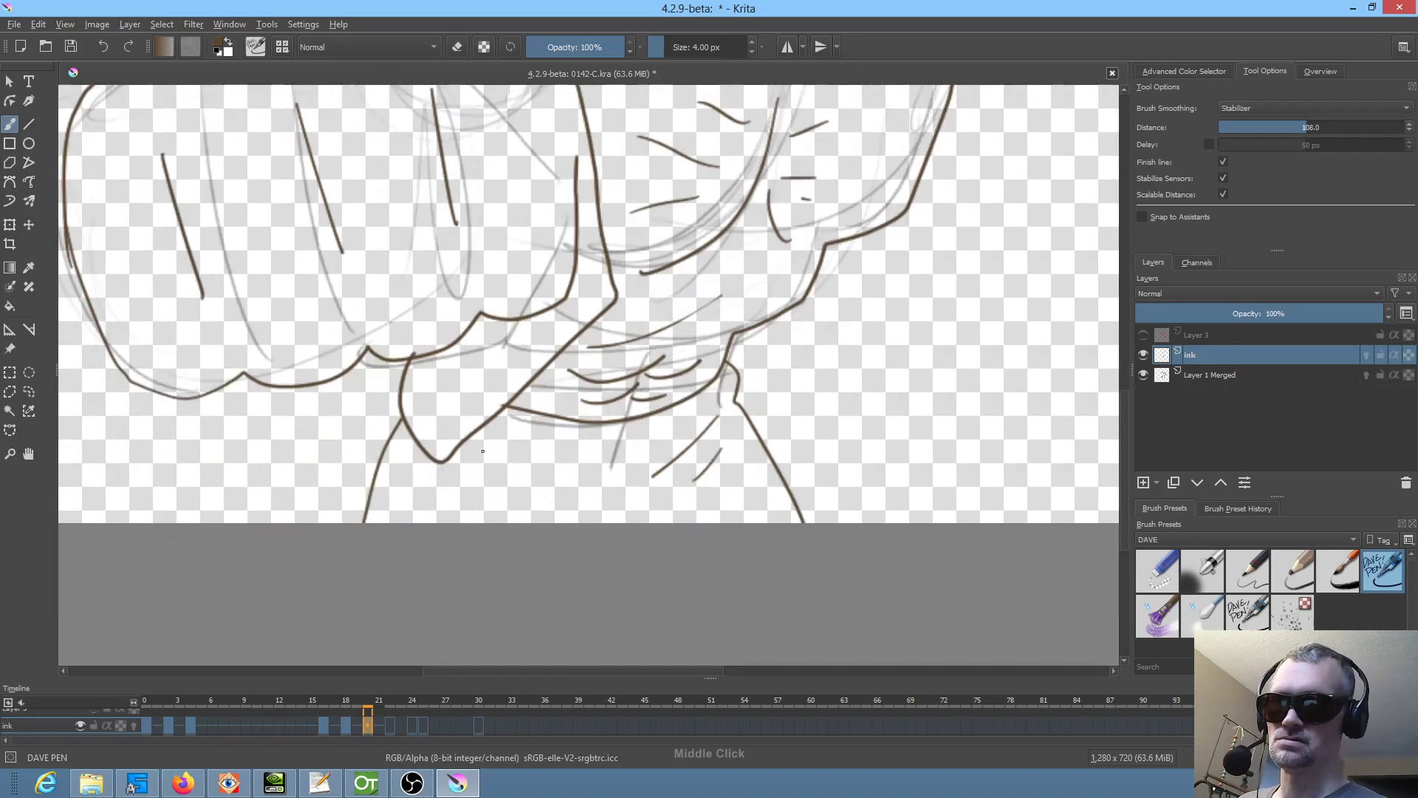
middle_click(555, 612)
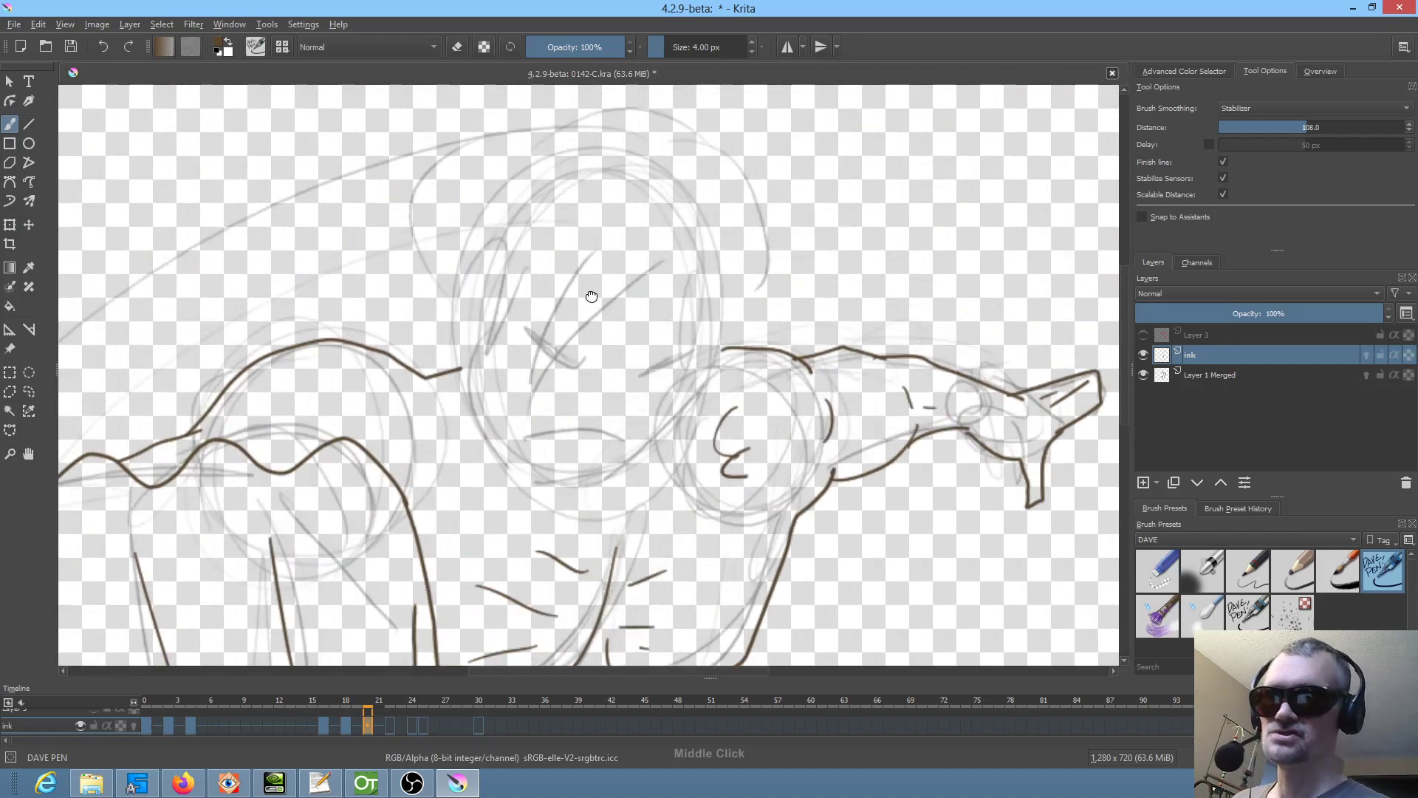
- Check the whole figure against the next keyframe, and add a short muscle line on the near shoulder of frame 20
scroll(692, 240, "down", 5)
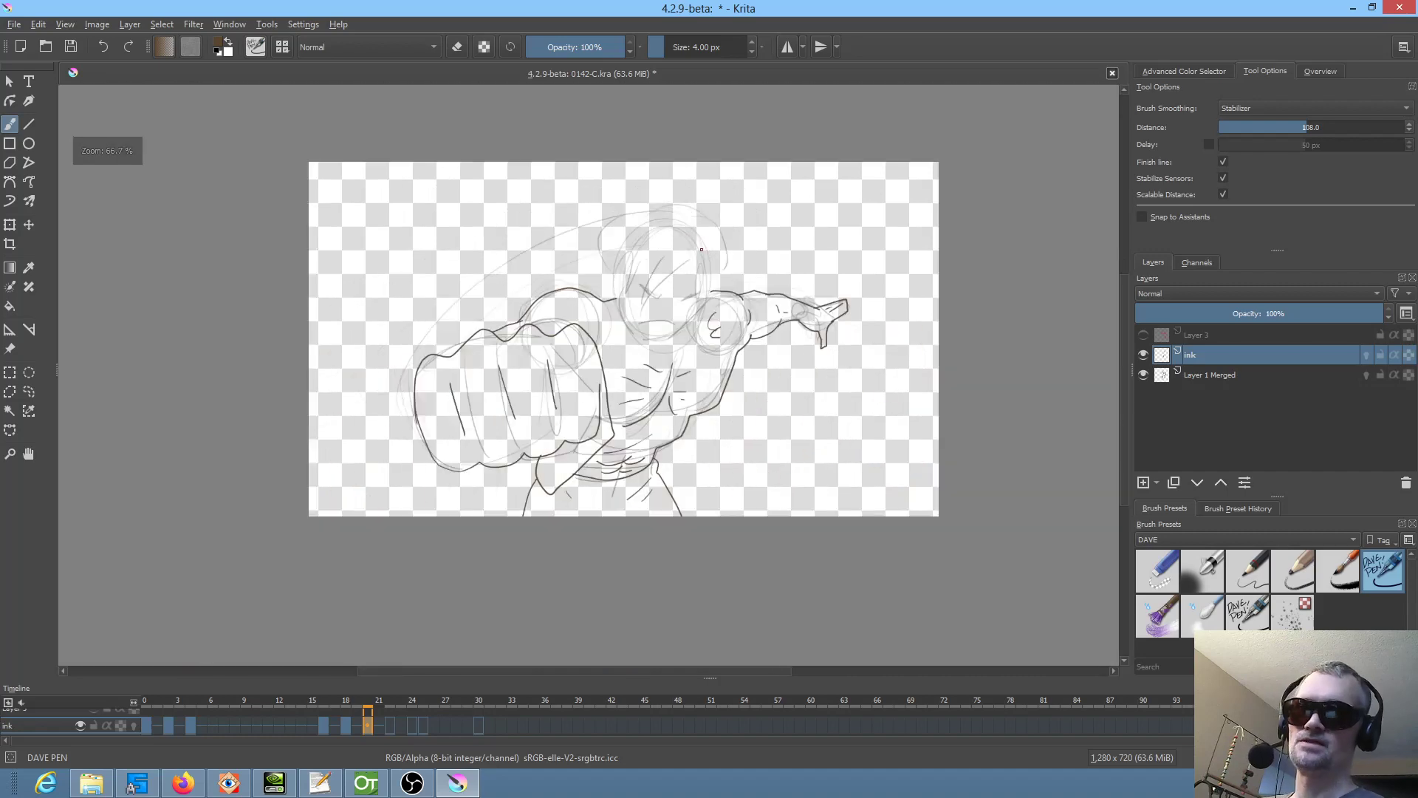
key("period")
key("comma")
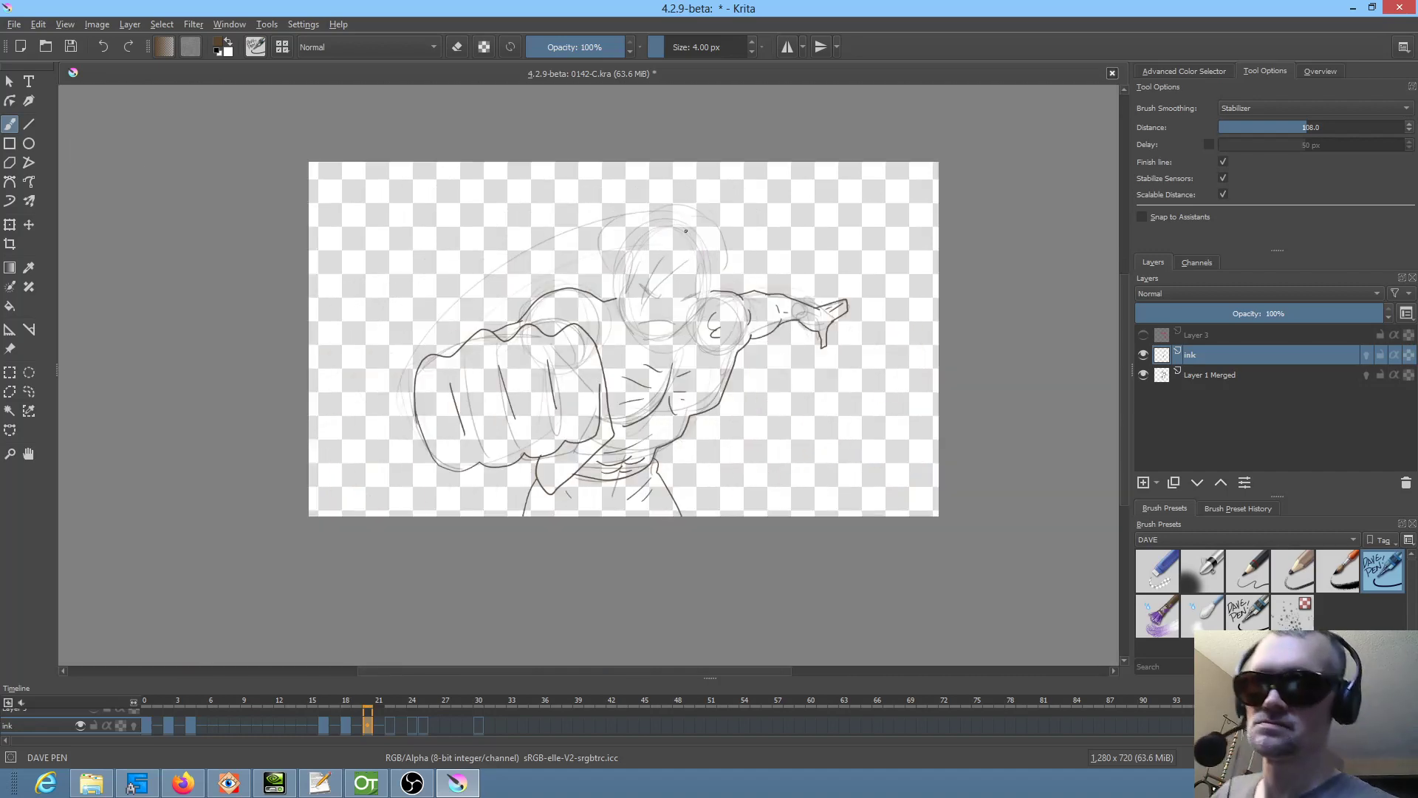
middle_click(686, 231)
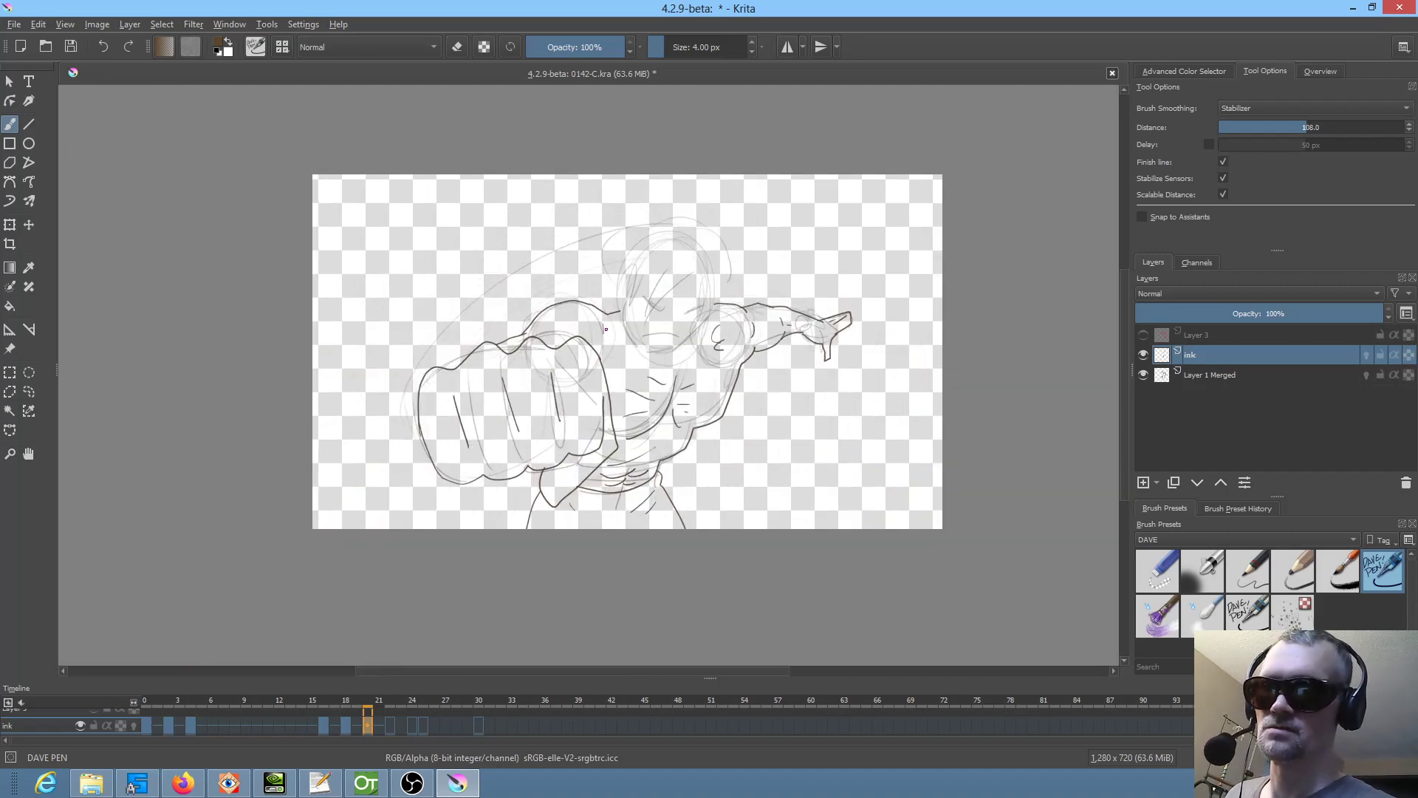
middle_click(738, 300)
- Ink the jawline and chin of the head, and the two narrowed dark eyes with their angled brows
scroll(525, 293, "up", 5)
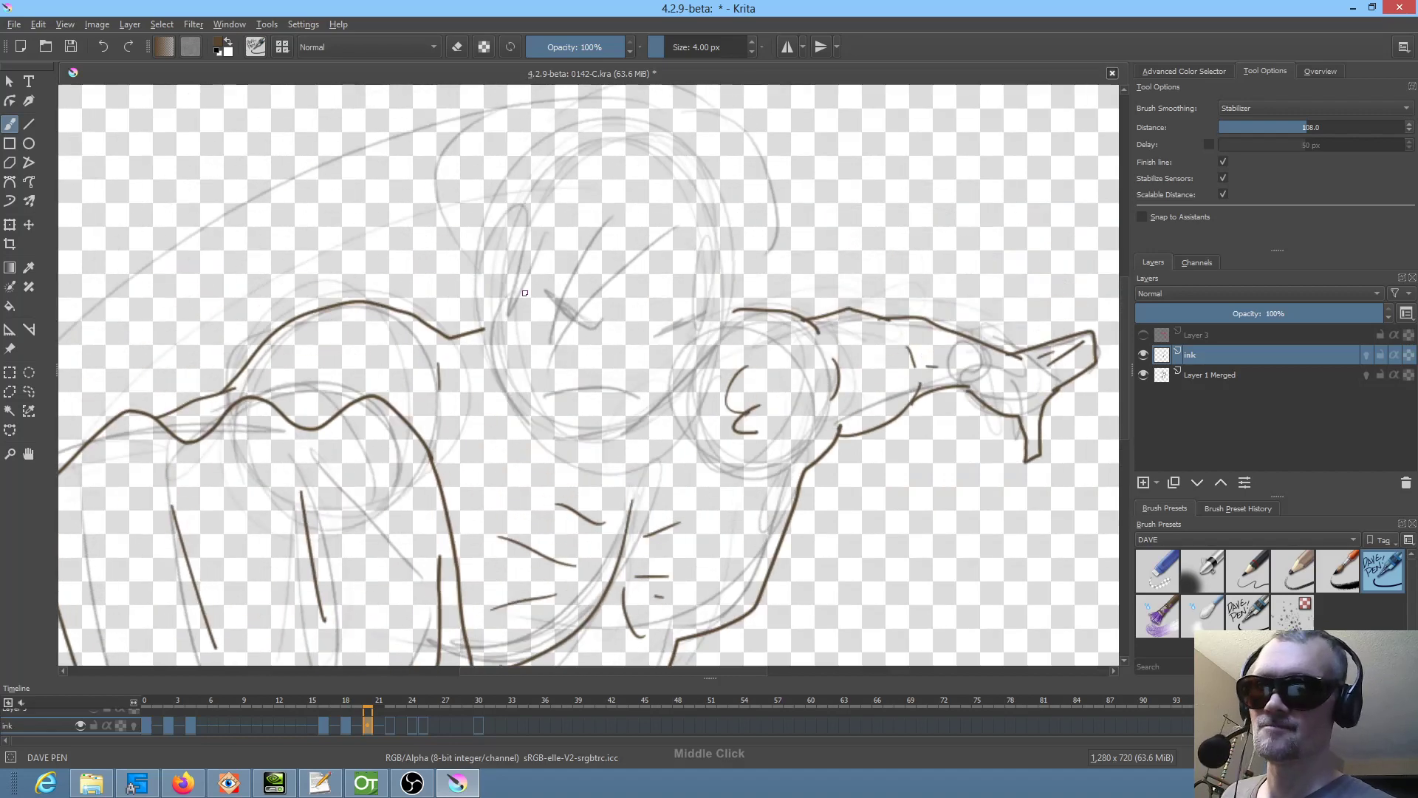
mouse_move(504, 326)
left_mouse_down()
mouse_move(555, 429)
mouse_move(588, 449)
mouse_move(711, 358)
mouse_move(716, 292)
left_mouse_up()
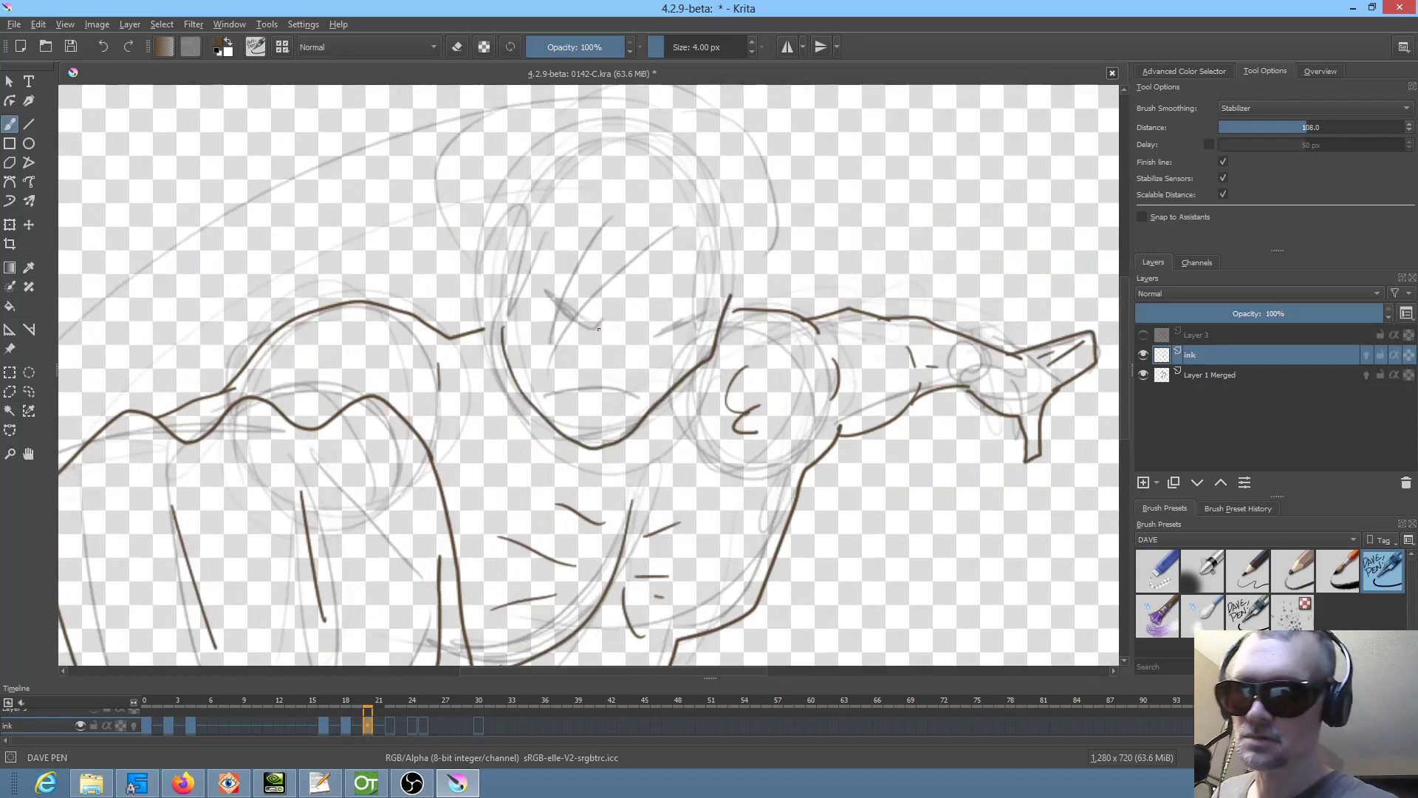
mouse_move(598, 329)
left_mouse_down()
mouse_move(558, 299)
mouse_move(568, 314)
left_mouse_up()
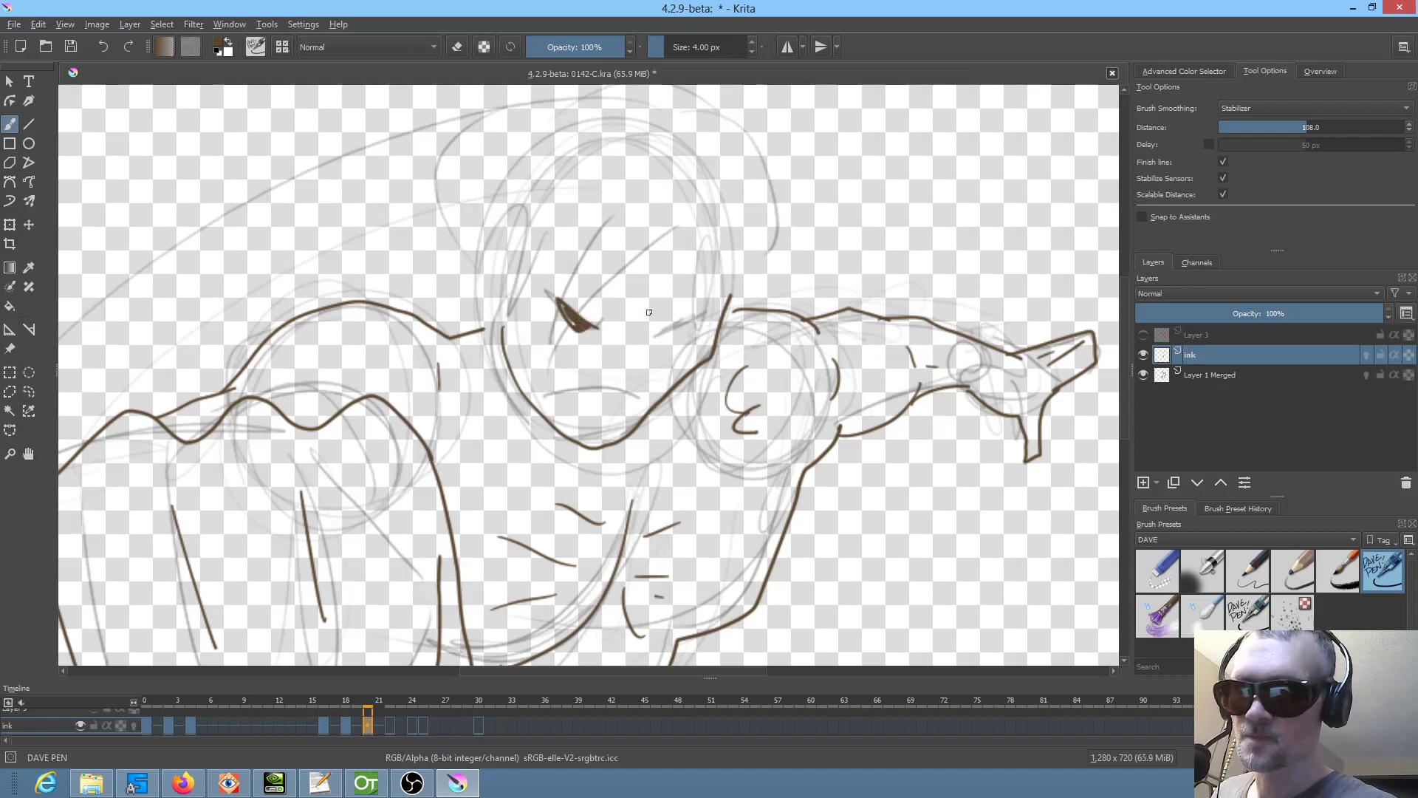
mouse_move(651, 332)
left_mouse_down()
mouse_move(693, 321)
mouse_move(661, 335)
mouse_move(697, 306)
left_mouse_up()
left_click_drag(593, 325, 554, 279)
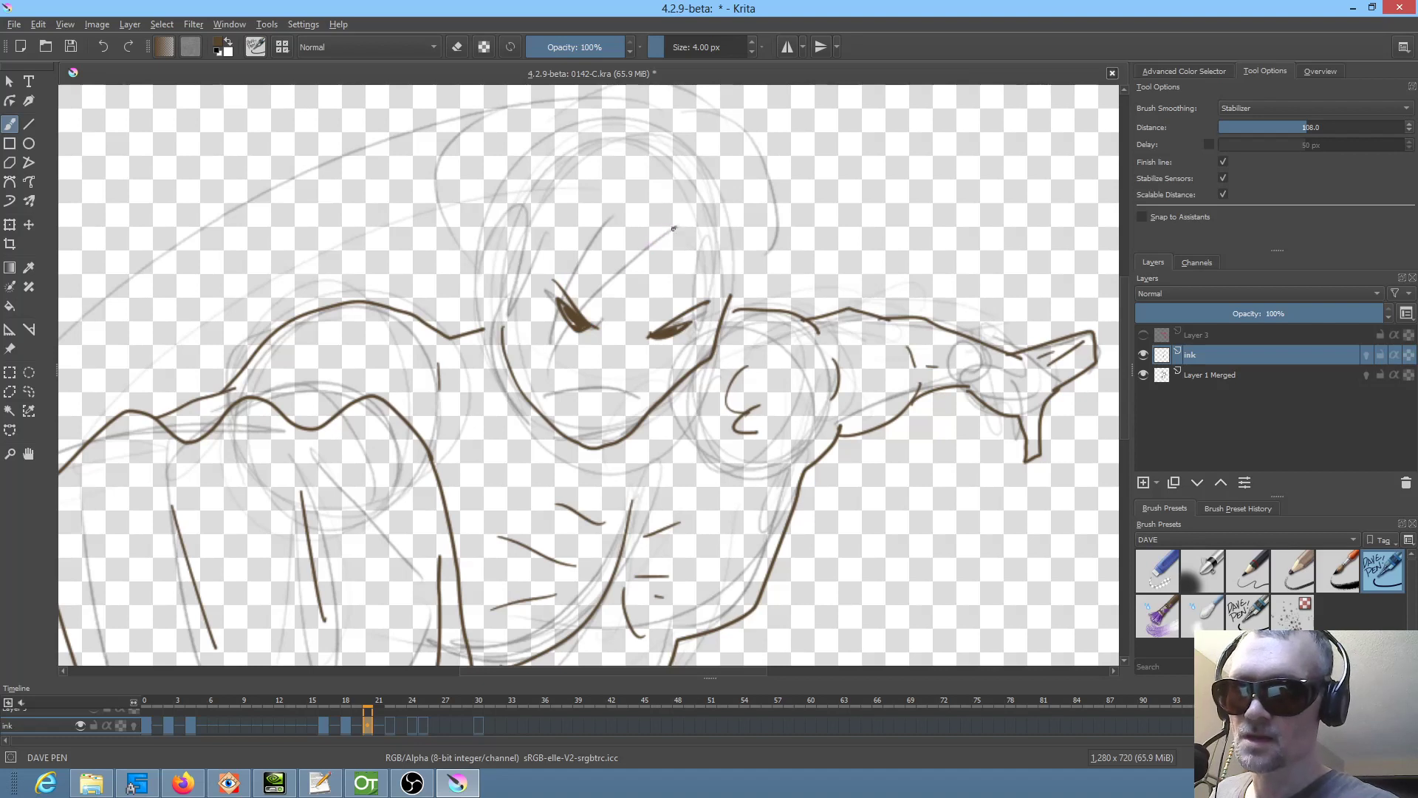
- Ink the ear, the jagged outer hair outline, and the pointed fringe strands falling over the forehead
mouse_move(674, 229)
left_mouse_down()
mouse_move(573, 315)
mouse_move(512, 341)
mouse_move(529, 242)
mouse_move(520, 258)
mouse_move(512, 237)
mouse_move(485, 269)
mouse_move(501, 310)
left_mouse_up()
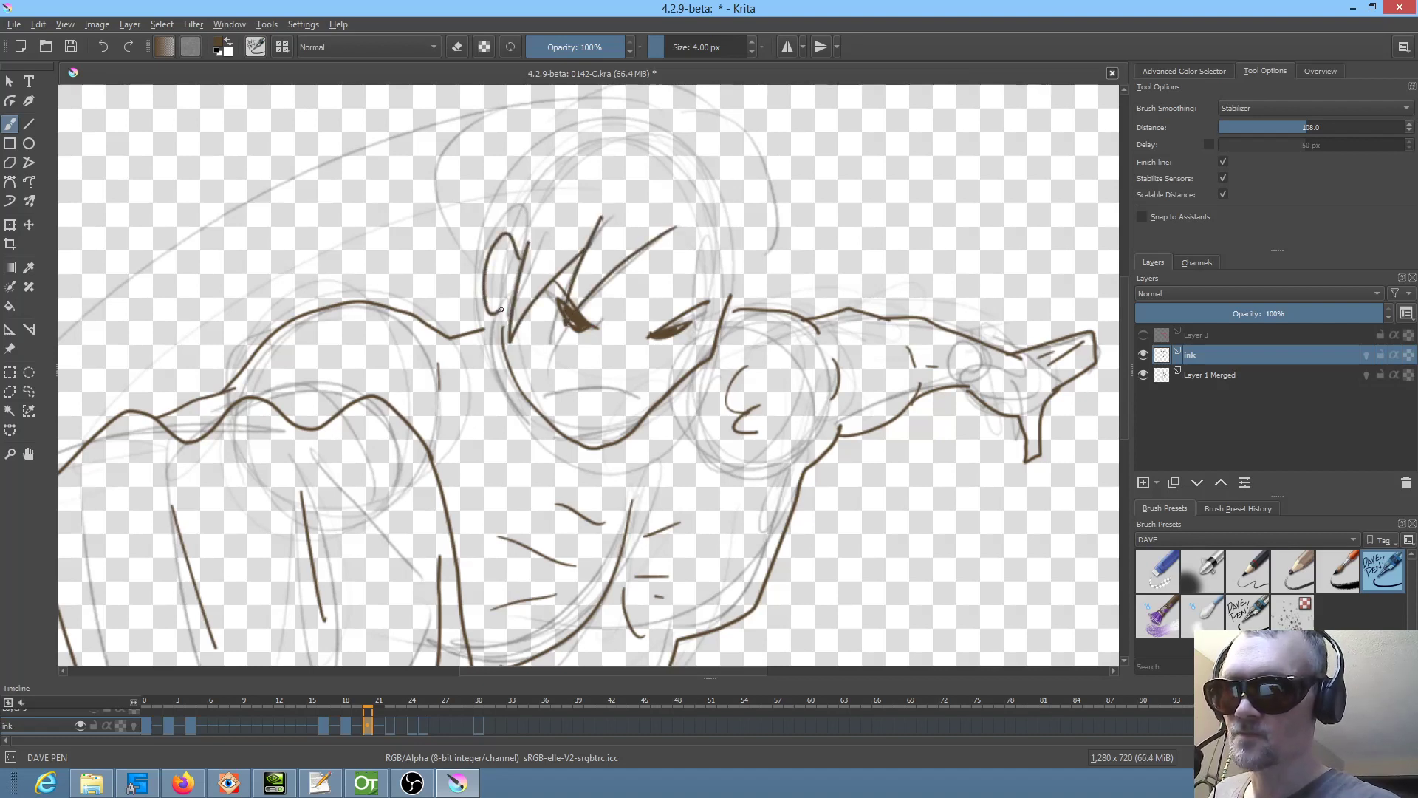
mouse_move(505, 255)
left_mouse_down()
mouse_move(508, 287)
mouse_move(484, 328)
left_mouse_up()
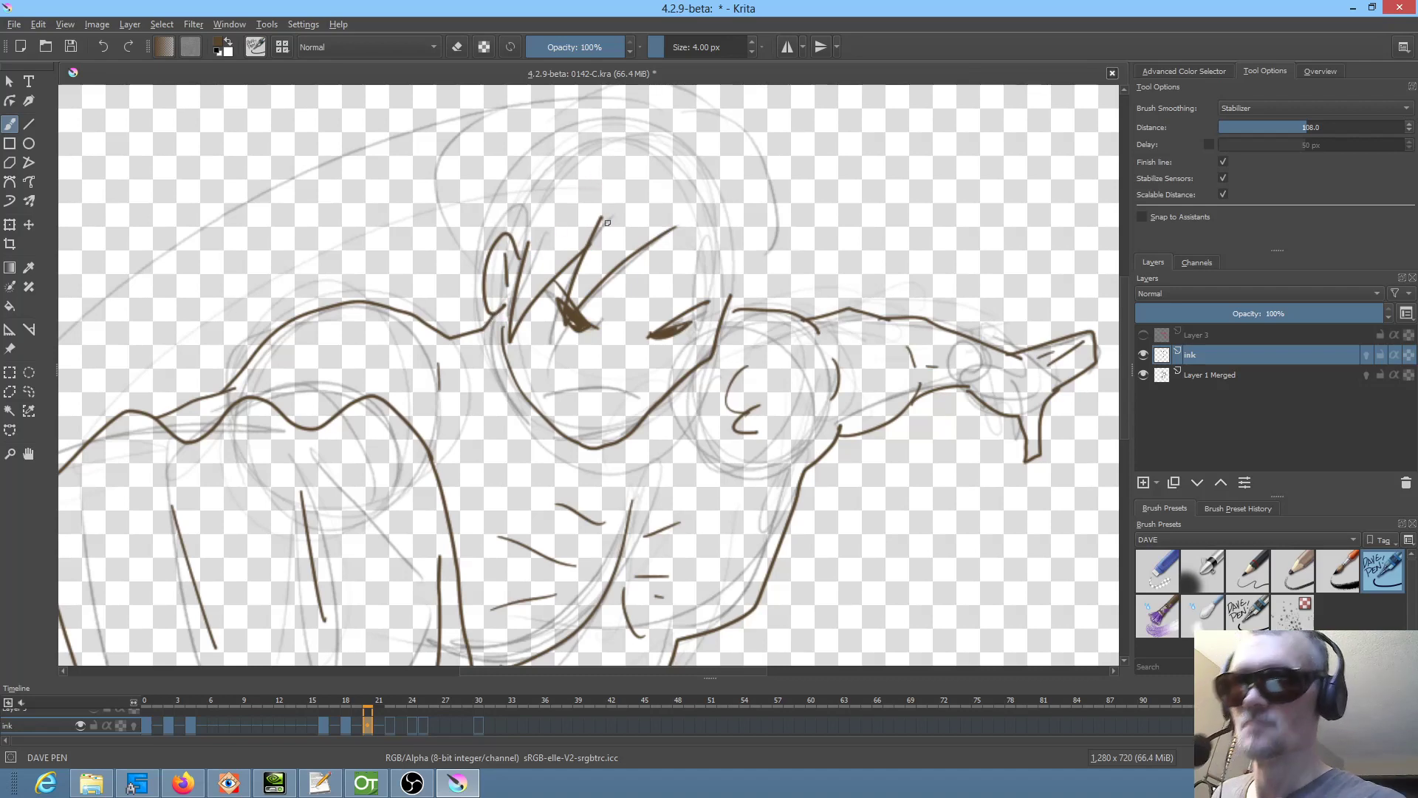
mouse_move(696, 87)
left_mouse_down()
mouse_move(671, 167)
mouse_move(491, 204)
mouse_move(427, 383)
mouse_move(448, 373)
left_mouse_up()
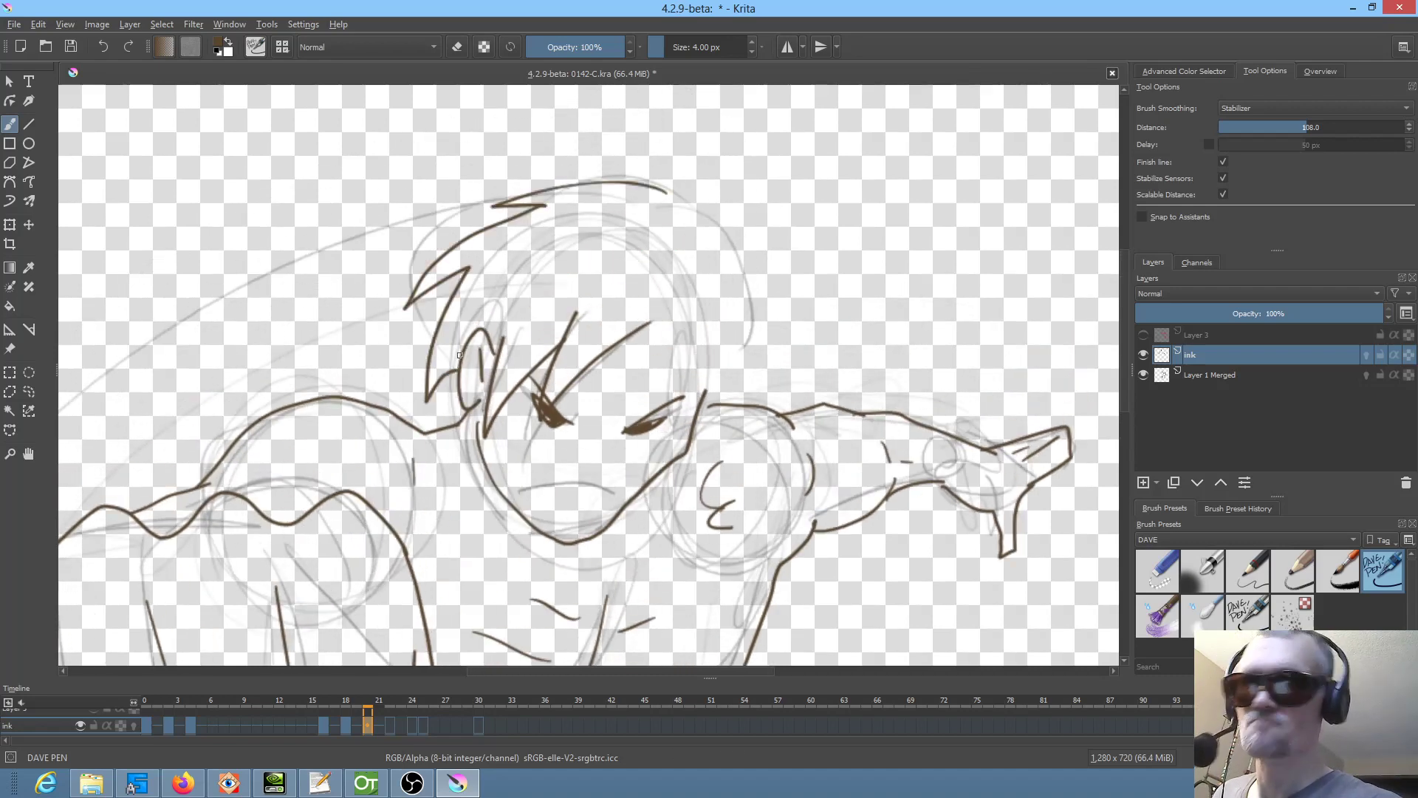
mouse_move(667, 192)
left_mouse_down()
mouse_move(711, 229)
mouse_move(758, 336)
mouse_move(738, 343)
mouse_move(748, 379)
mouse_move(731, 362)
mouse_move(704, 408)
left_mouse_up()
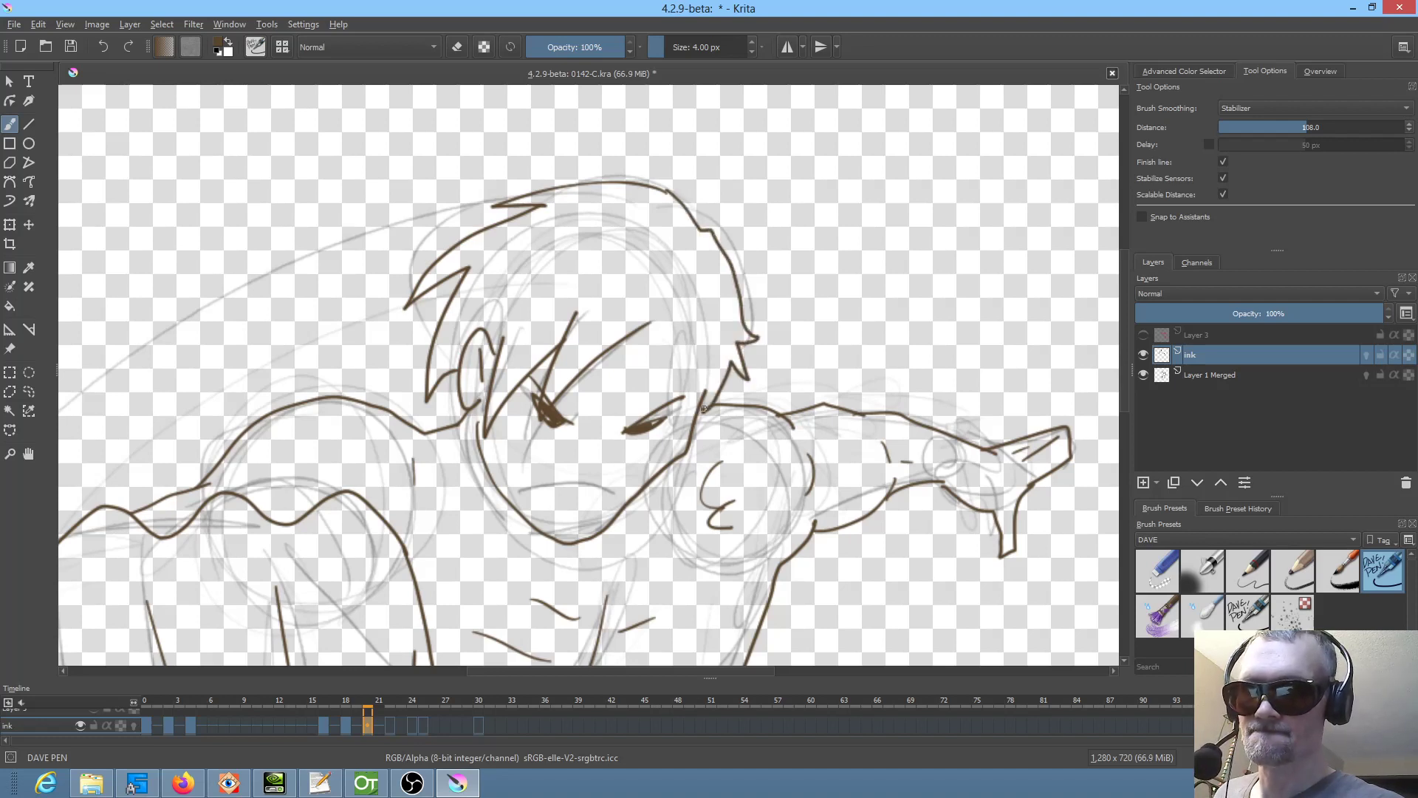
mouse_move(651, 322)
left_mouse_down()
mouse_move(618, 408)
mouse_move(678, 374)
mouse_move(702, 402)
left_mouse_up()
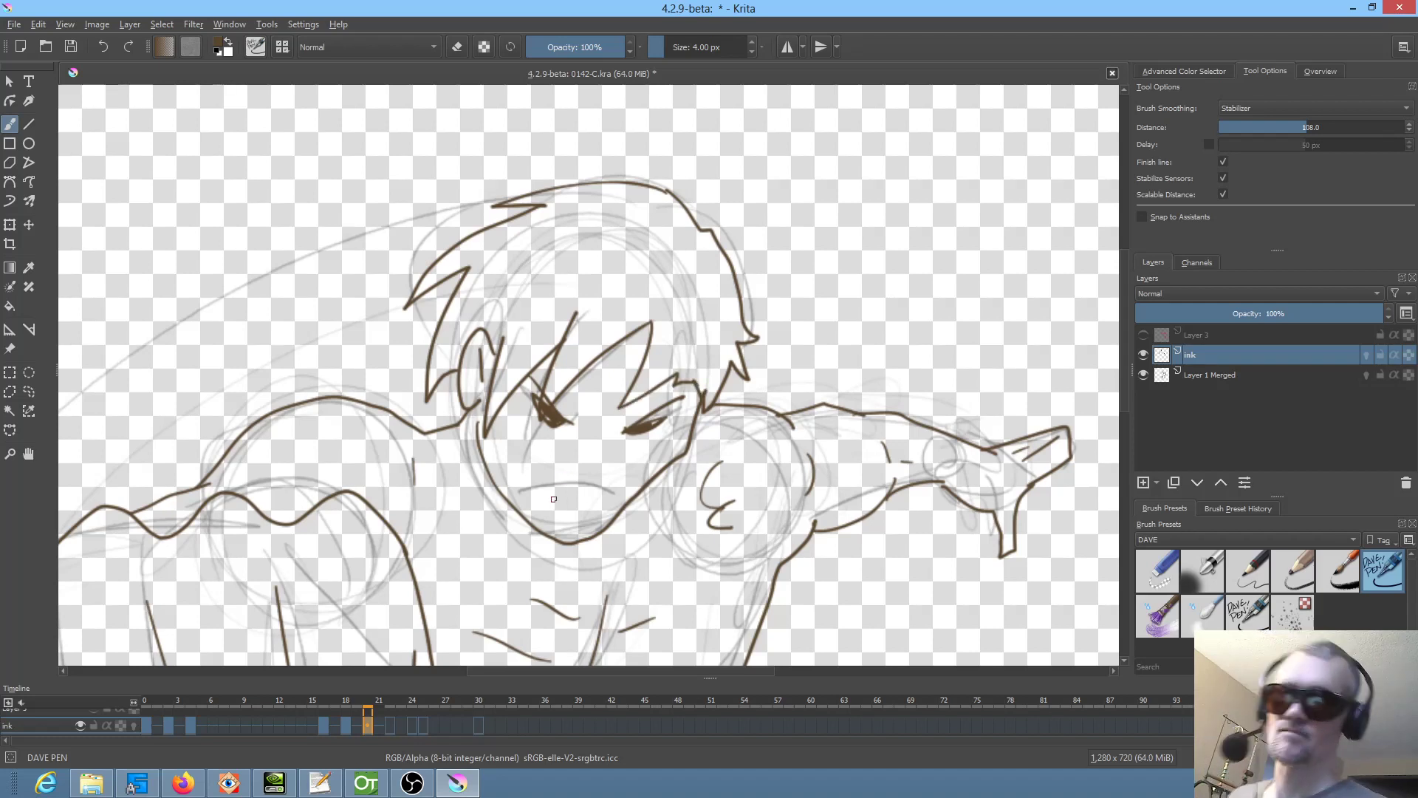
- Ink the downturned mouth and a short neck line below the jaw on frame 20
left_click_drag(524, 488, 611, 490)
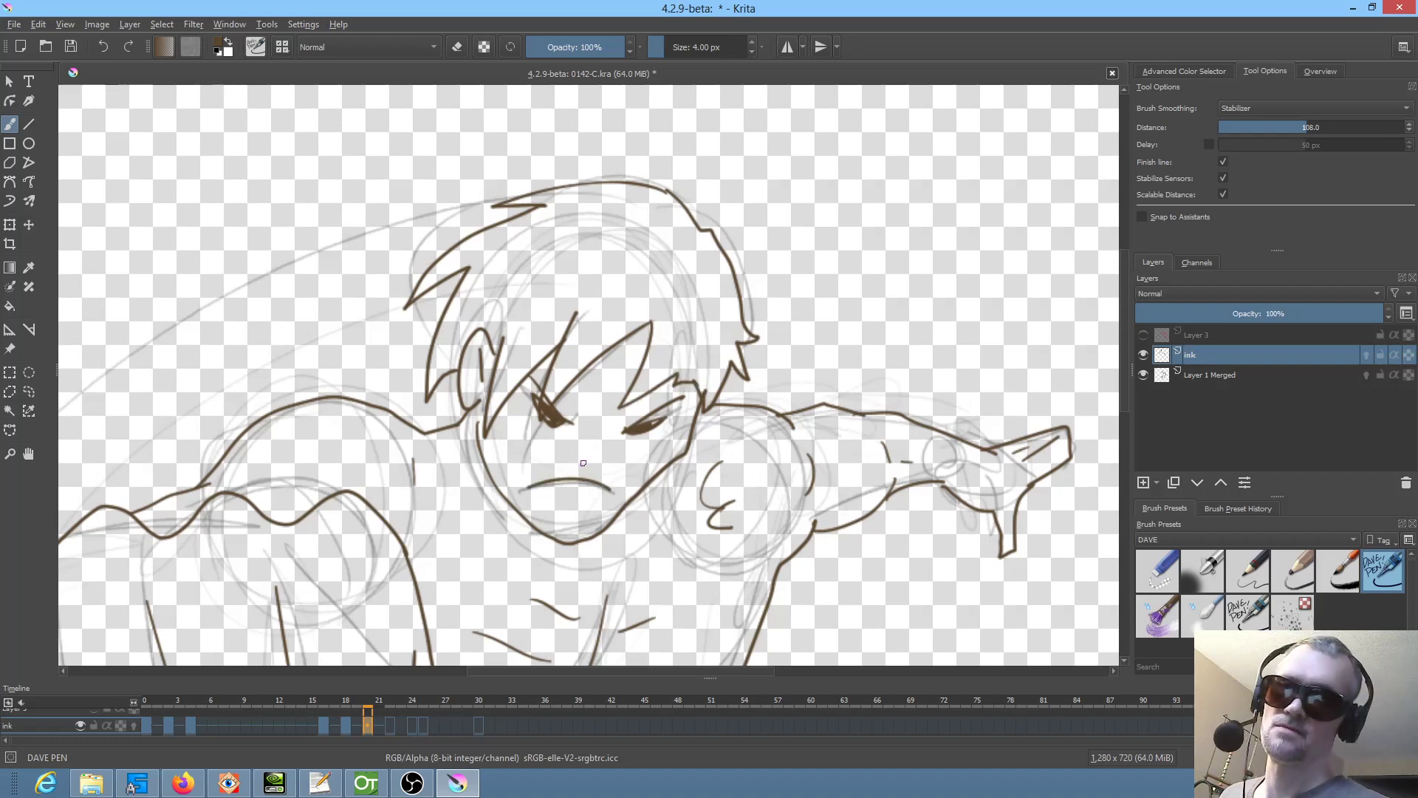
left_click_drag(848, 488, 820, 336)
left_click_drag(614, 332, 605, 374)
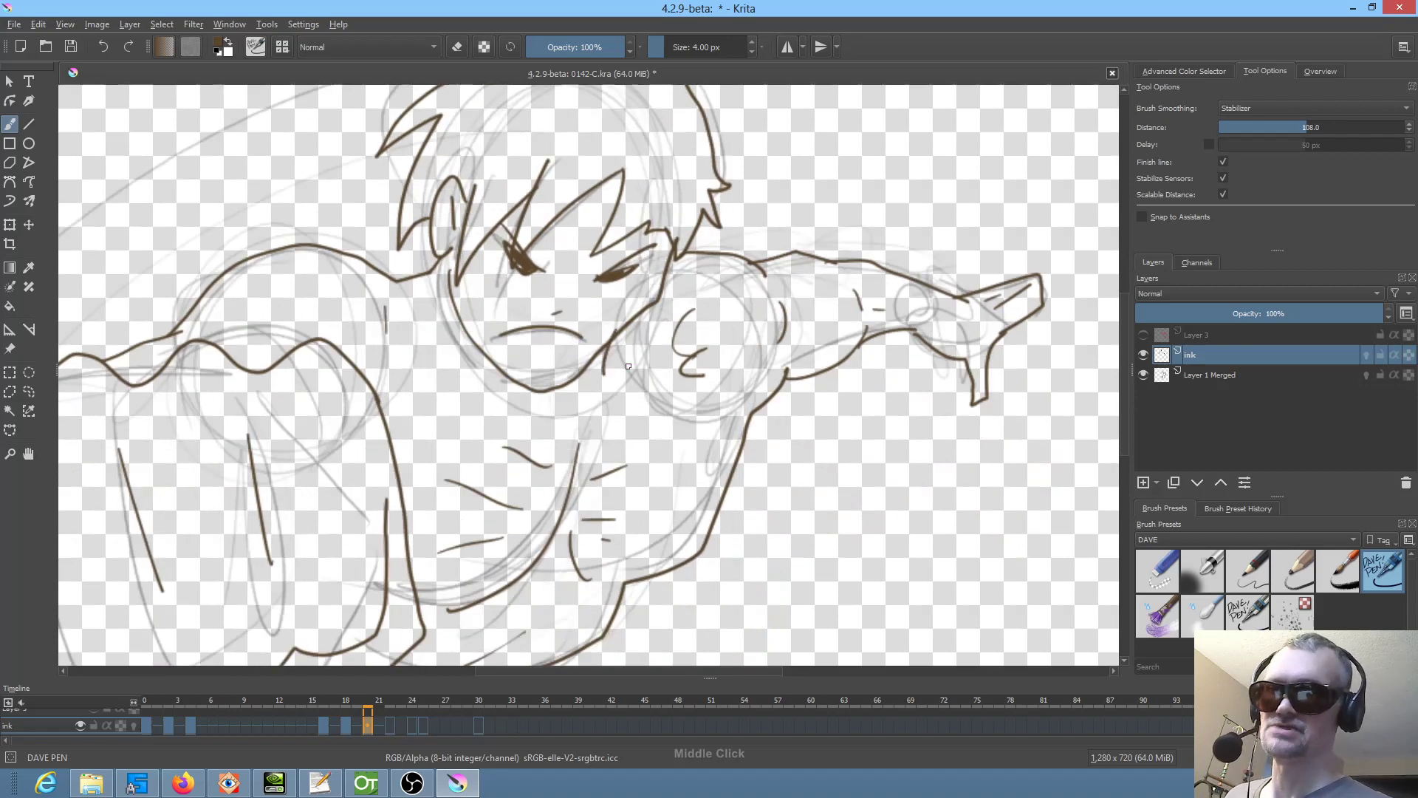
left_click_drag(841, 463, 800, 411)
scroll(799, 411, "down", 3)
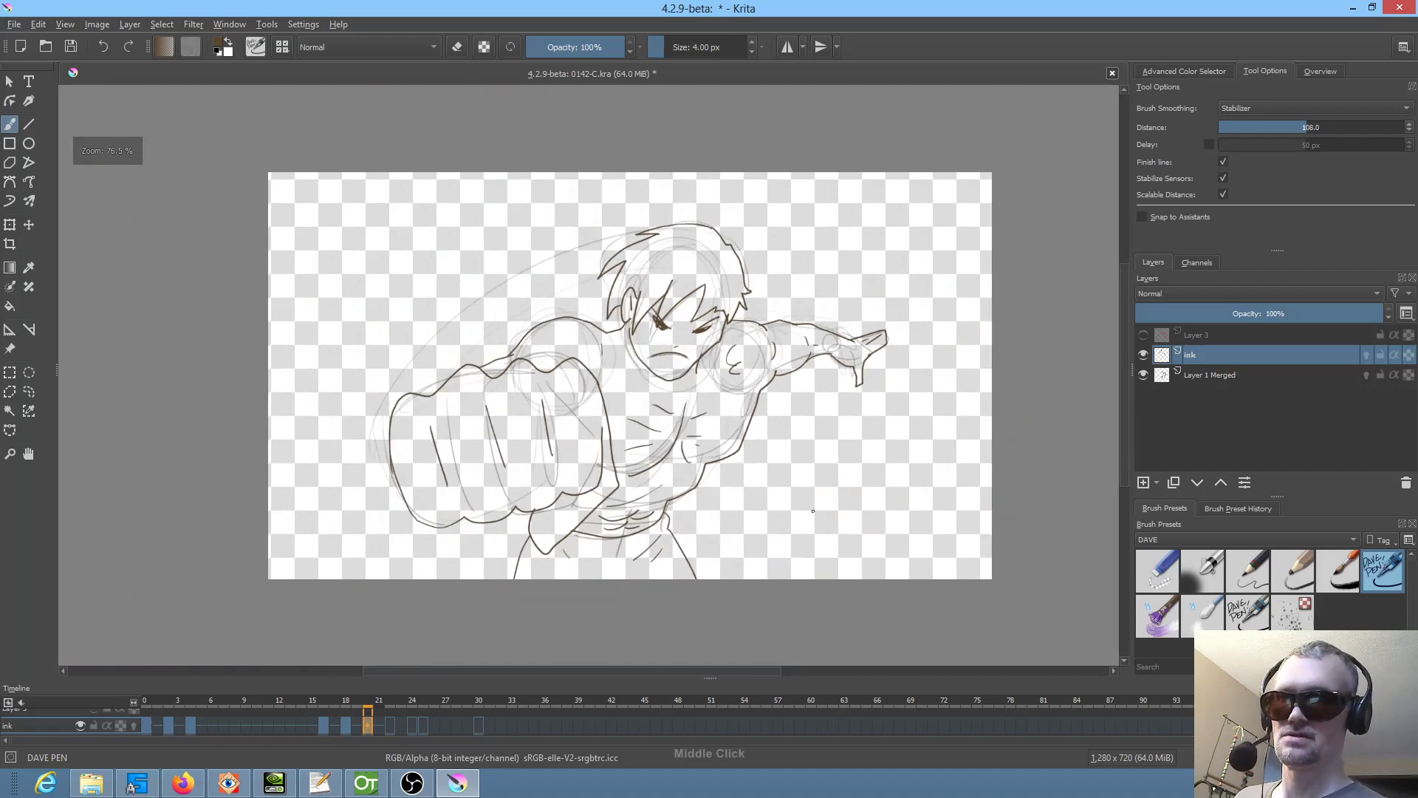
- On frame 22 of the ink layer, ink the large fist's outline with its knuckles, curled finger ends, and thumb edge
left_click(390, 728)
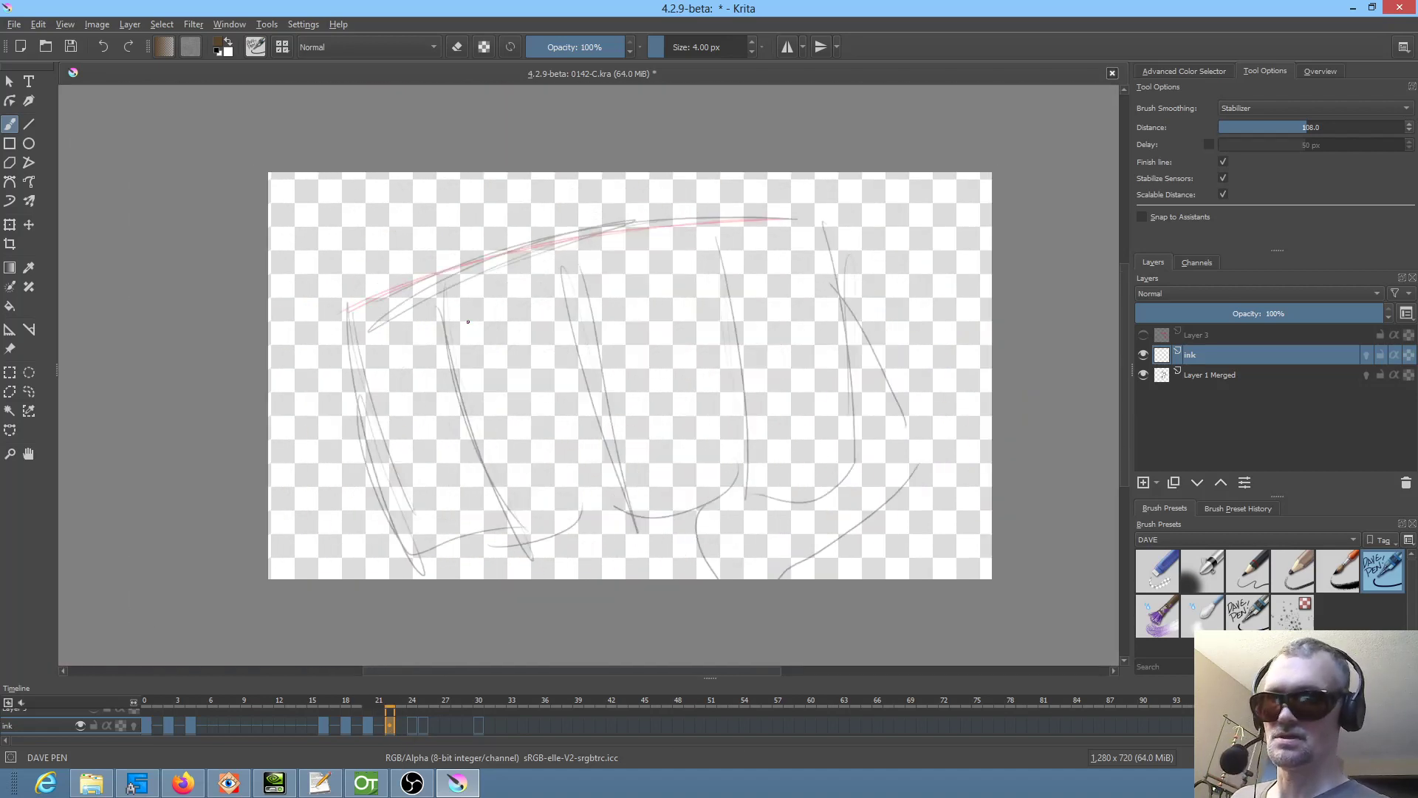
mouse_move(359, 405)
left_mouse_down()
mouse_move(374, 289)
mouse_move(410, 271)
mouse_move(431, 284)
mouse_move(512, 234)
mouse_move(550, 248)
mouse_move(621, 205)
mouse_move(663, 227)
mouse_move(727, 198)
left_mouse_up()
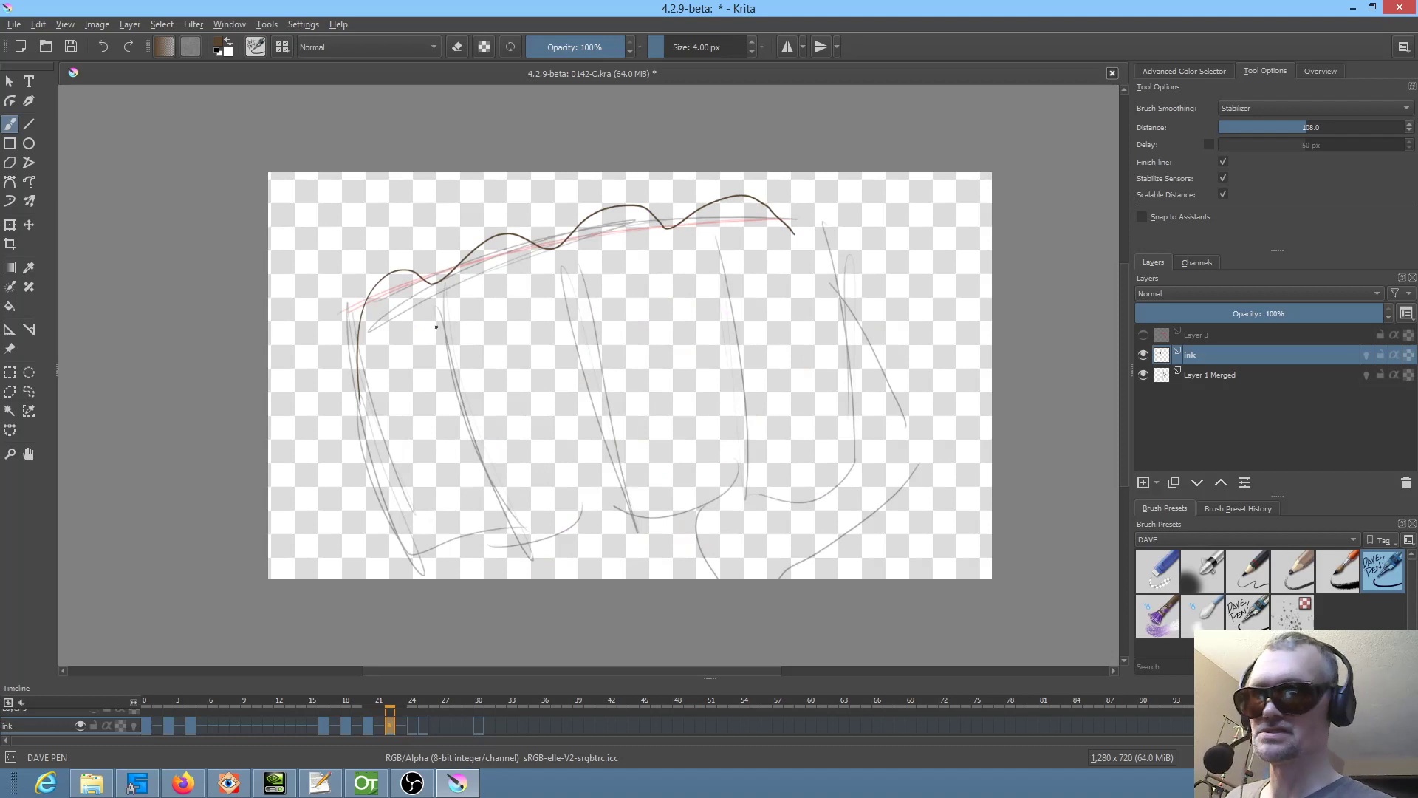
mouse_move(375, 290)
left_mouse_down()
mouse_move(363, 424)
mouse_move(396, 536)
mouse_move(425, 549)
mouse_move(482, 539)
mouse_move(502, 520)
mouse_move(576, 540)
mouse_move(622, 511)
mouse_move(676, 522)
mouse_move(748, 487)
mouse_move(844, 488)
mouse_move(855, 452)
mouse_move(837, 311)
left_mouse_up()
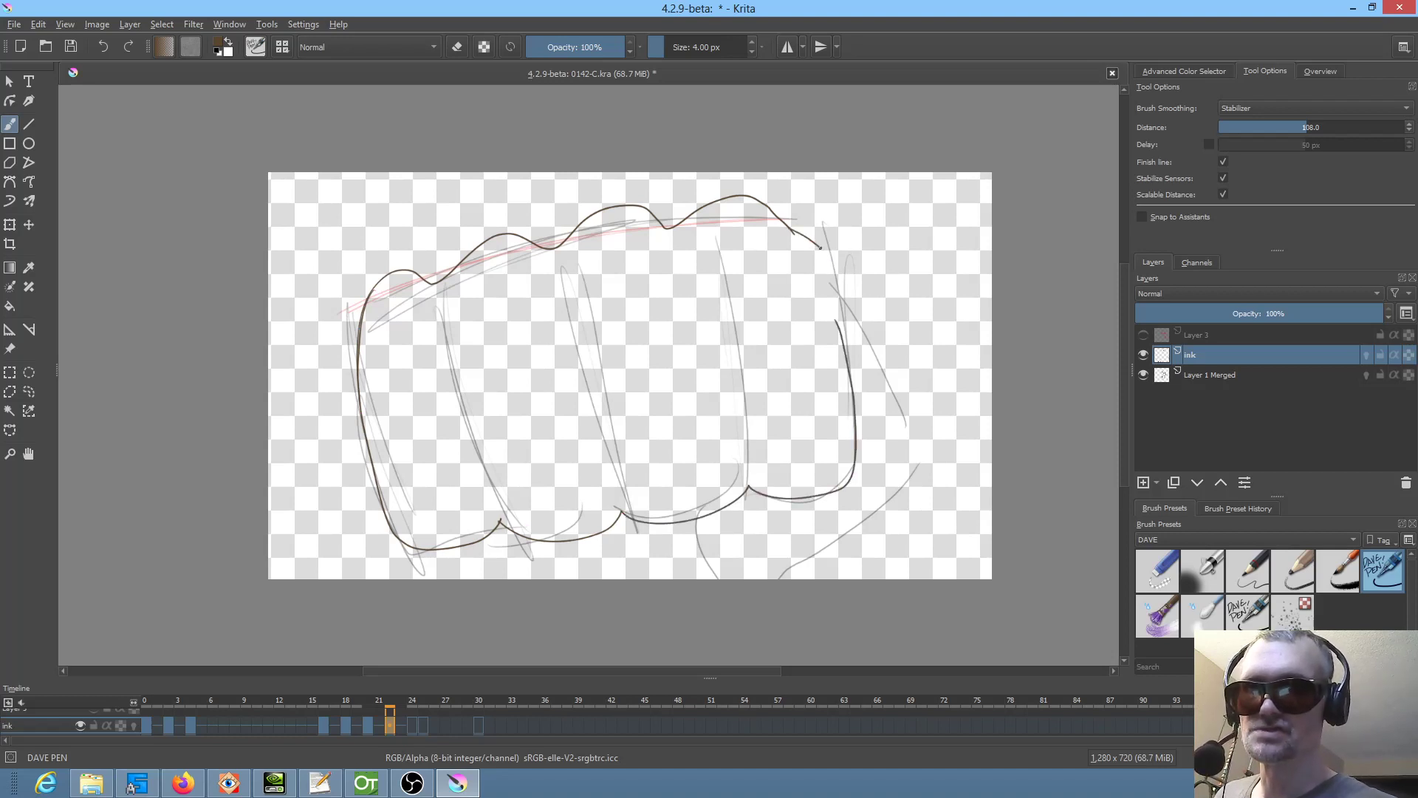
mouse_move(821, 249)
left_mouse_down()
mouse_move(933, 462)
mouse_move(908, 490)
mouse_move(732, 571)
left_mouse_up()
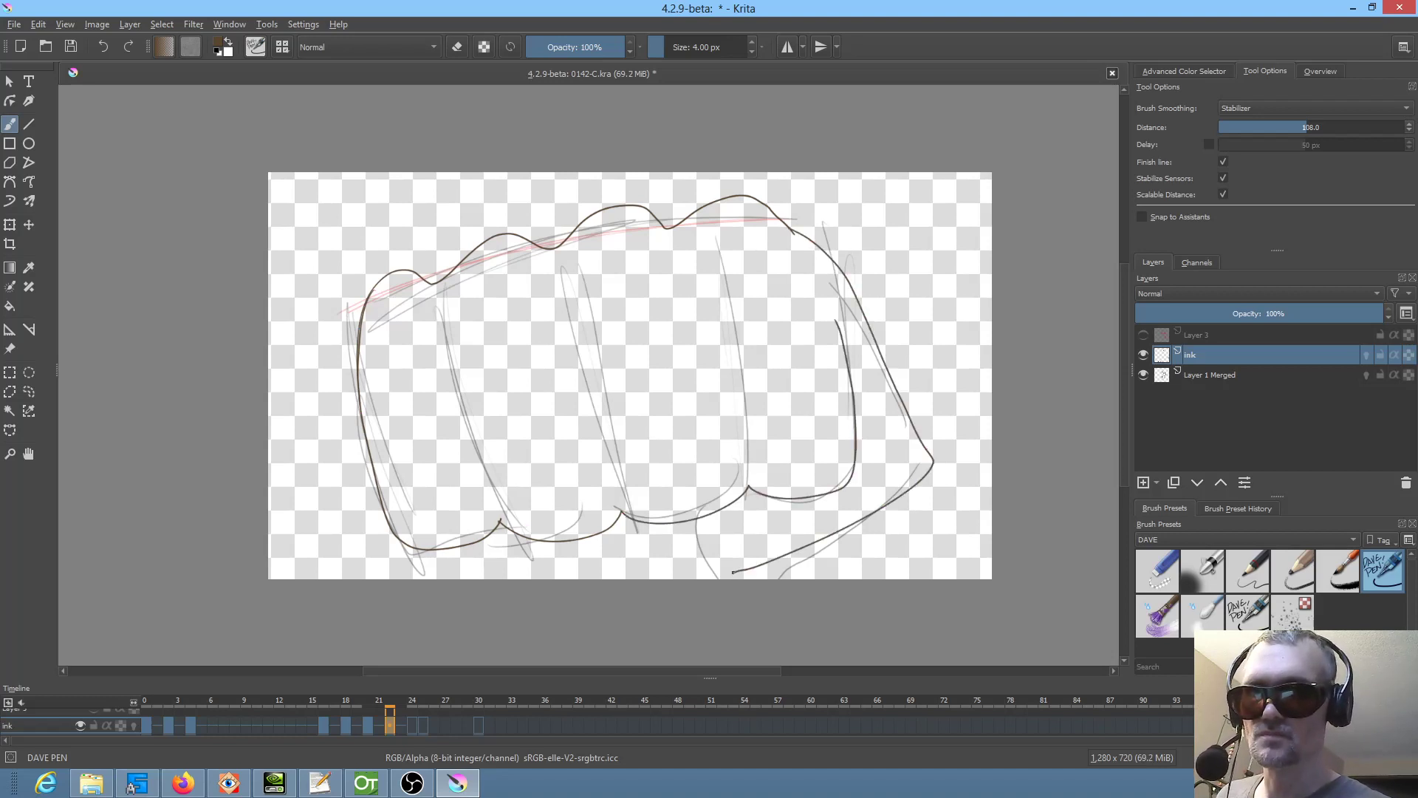
- Ink the three long dividing lines between the fingers of the large fist
left_click_drag(449, 327, 490, 473)
left_click_drag(574, 288, 626, 455)
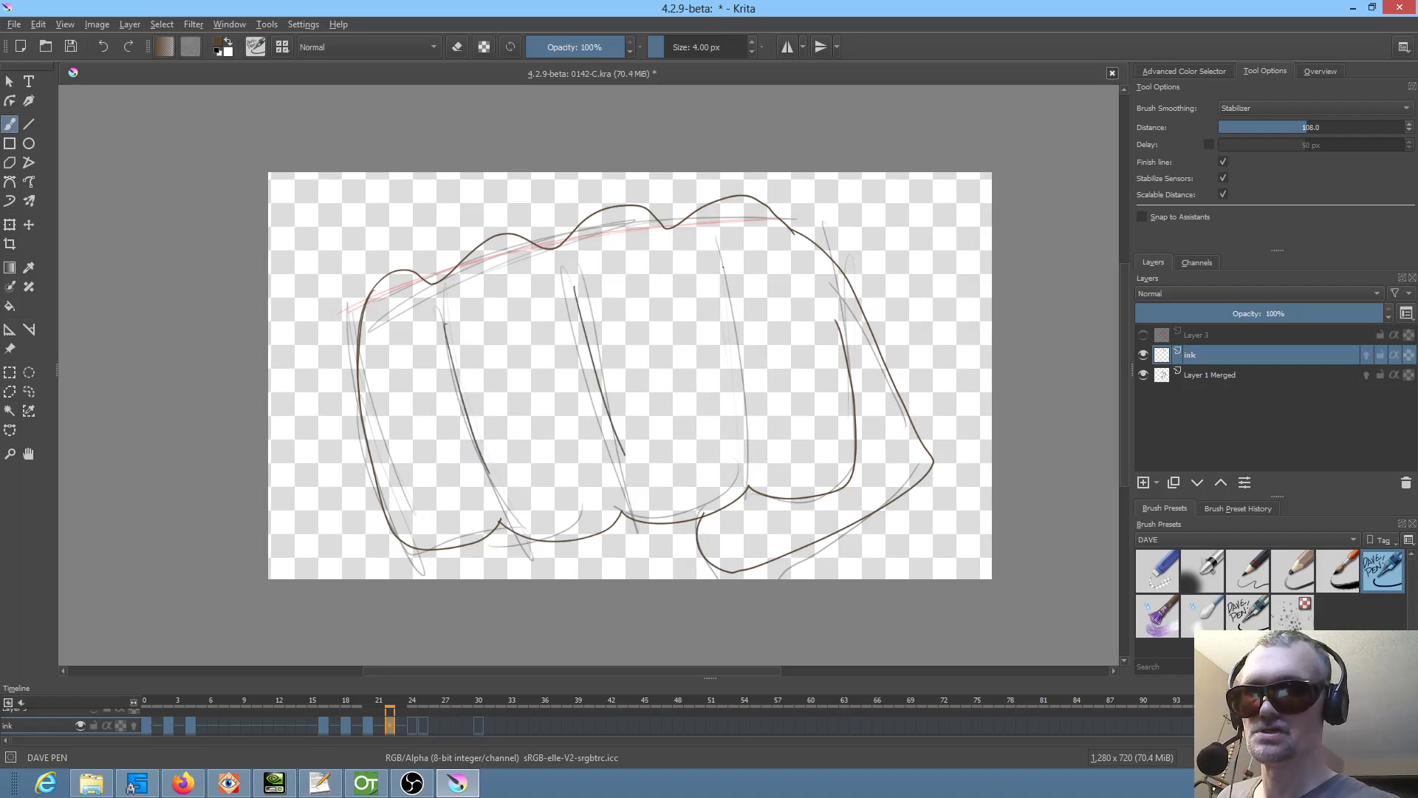
left_click_drag(723, 268, 747, 419)
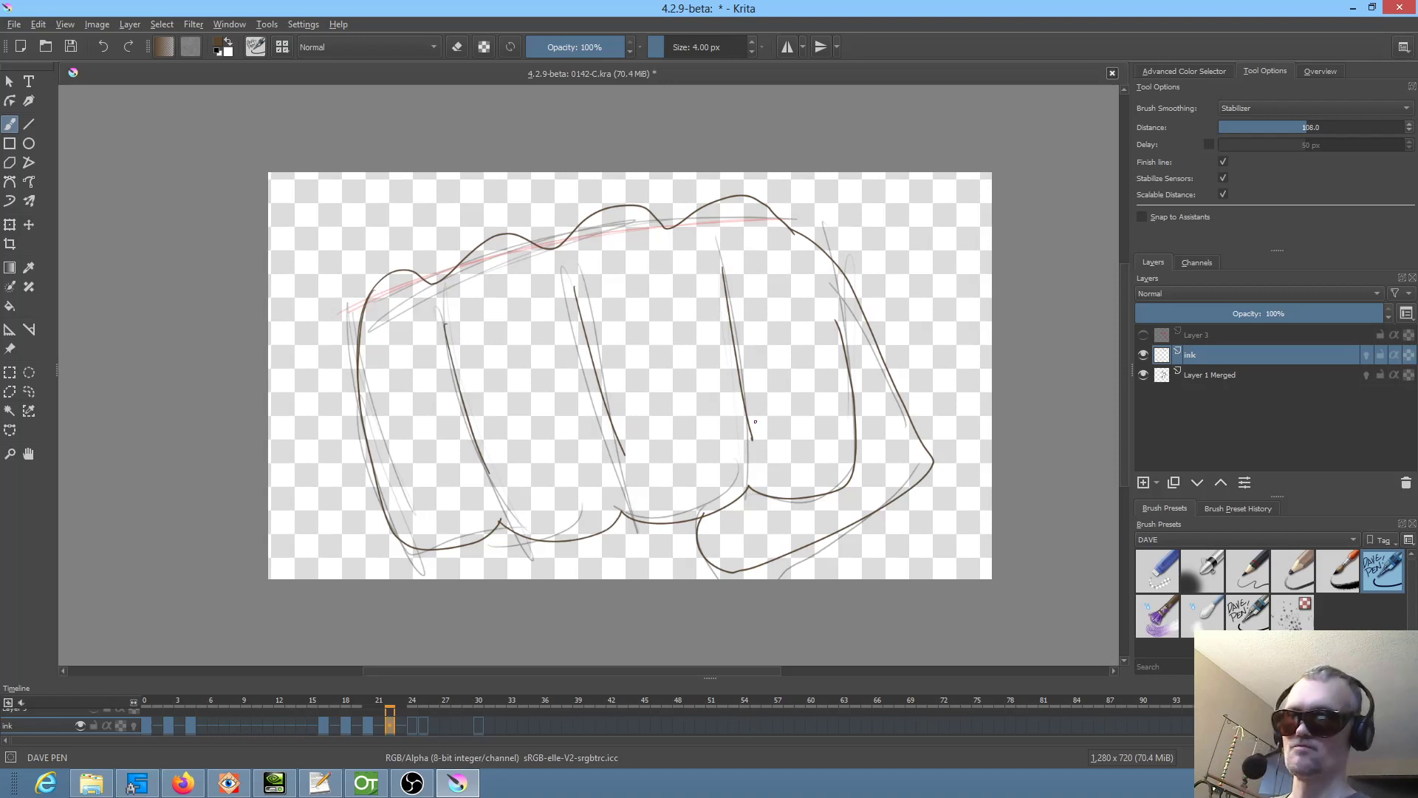
- Move to frame 24 of the ink layer and switch to the Polyline tool
left_click(413, 726)
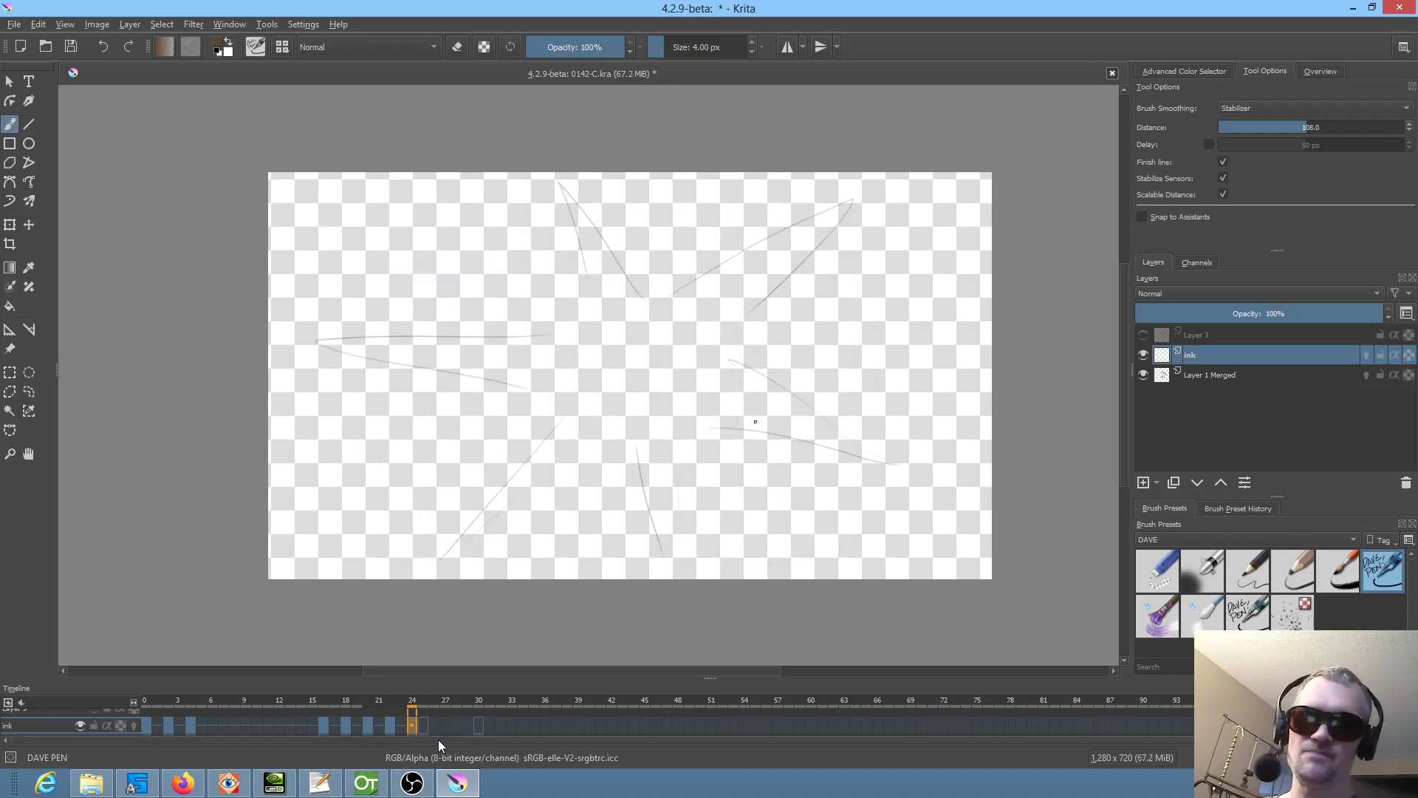
left_click(29, 163)
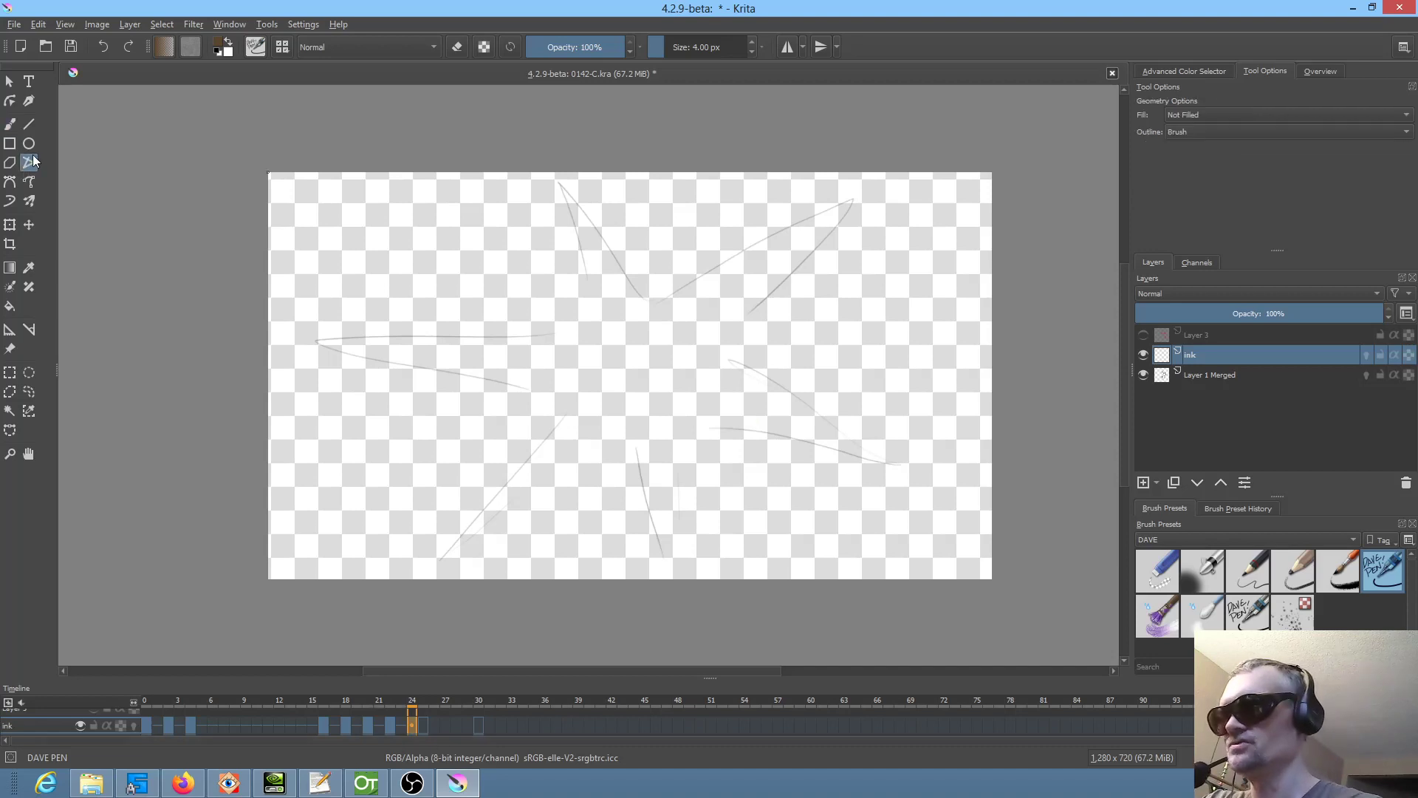
left_click(567, 329)
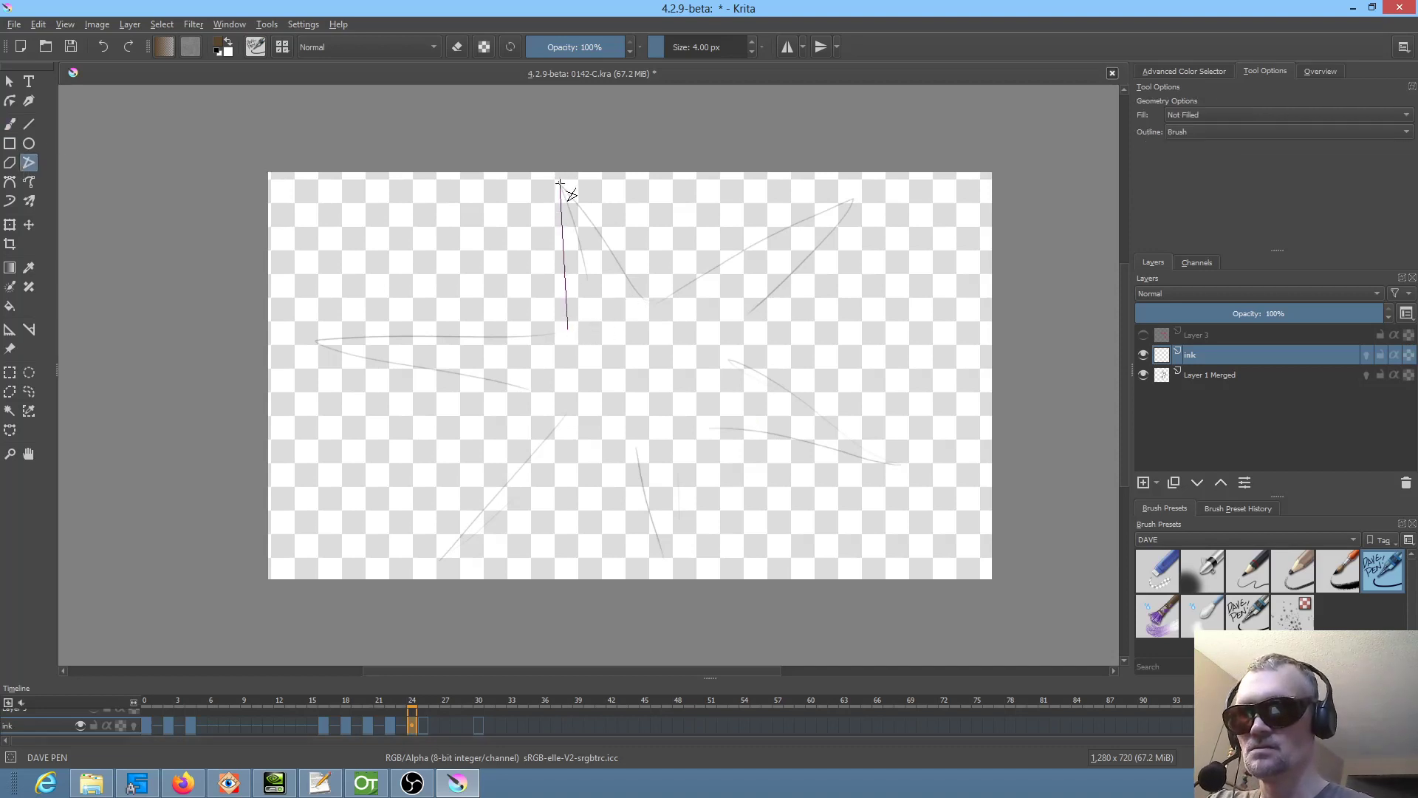
left_click(563, 185)
left_click(643, 309)
key("Return")
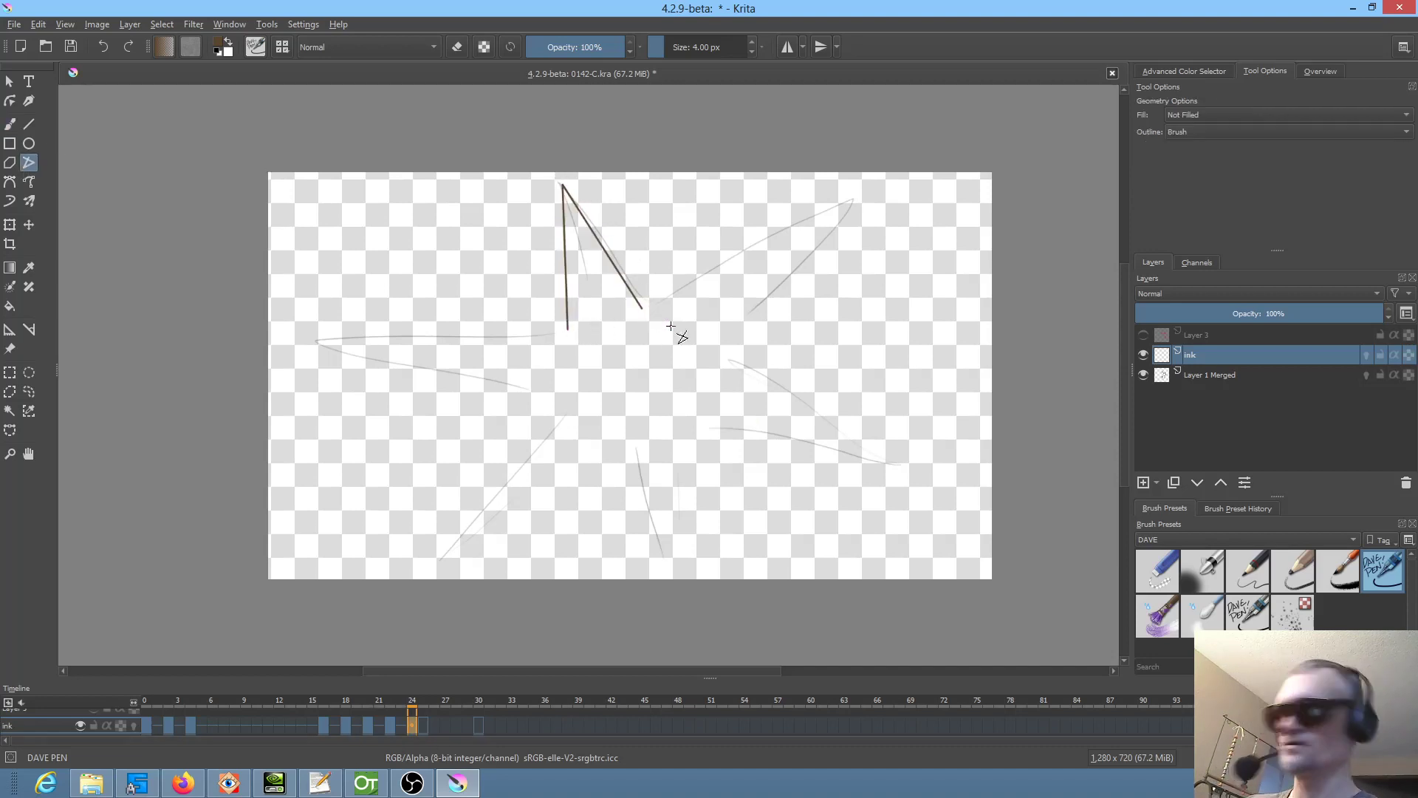
key("ctrl+z")
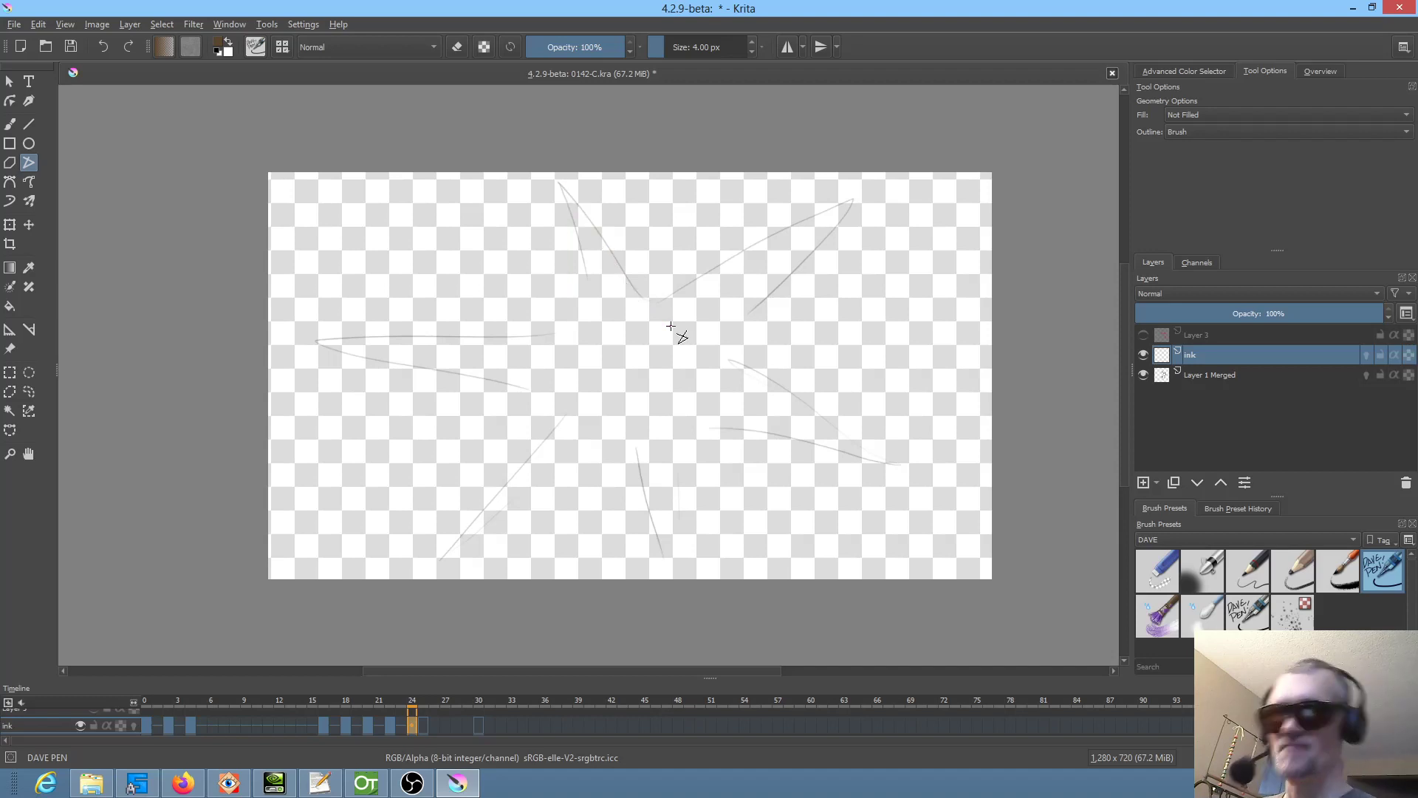
- Draw a closed six-pointed star polyline over the impact burst sketch on frame 24
left_click(584, 322)
left_click(560, 187)
left_click(650, 302)
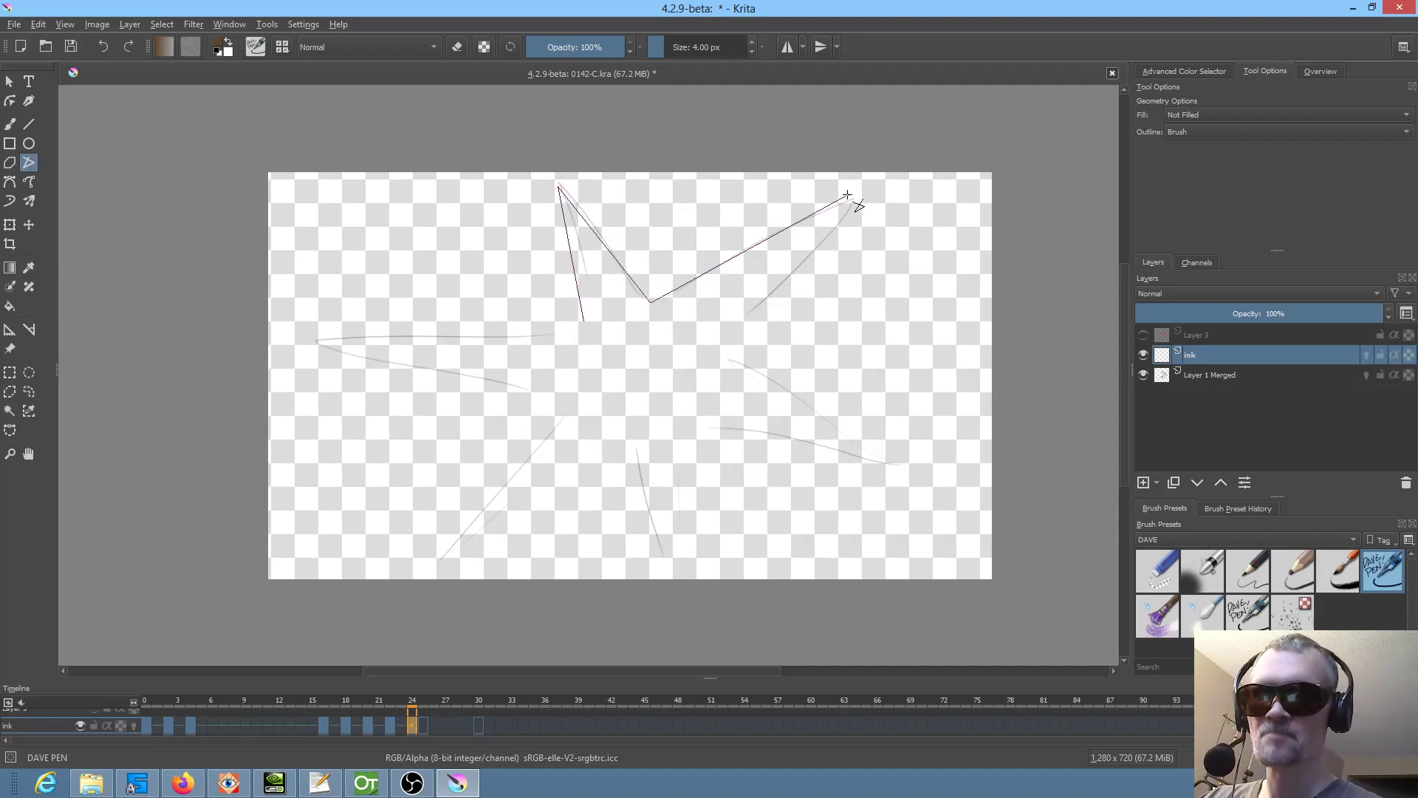
left_click(850, 207)
left_click(740, 342)
left_click(900, 471)
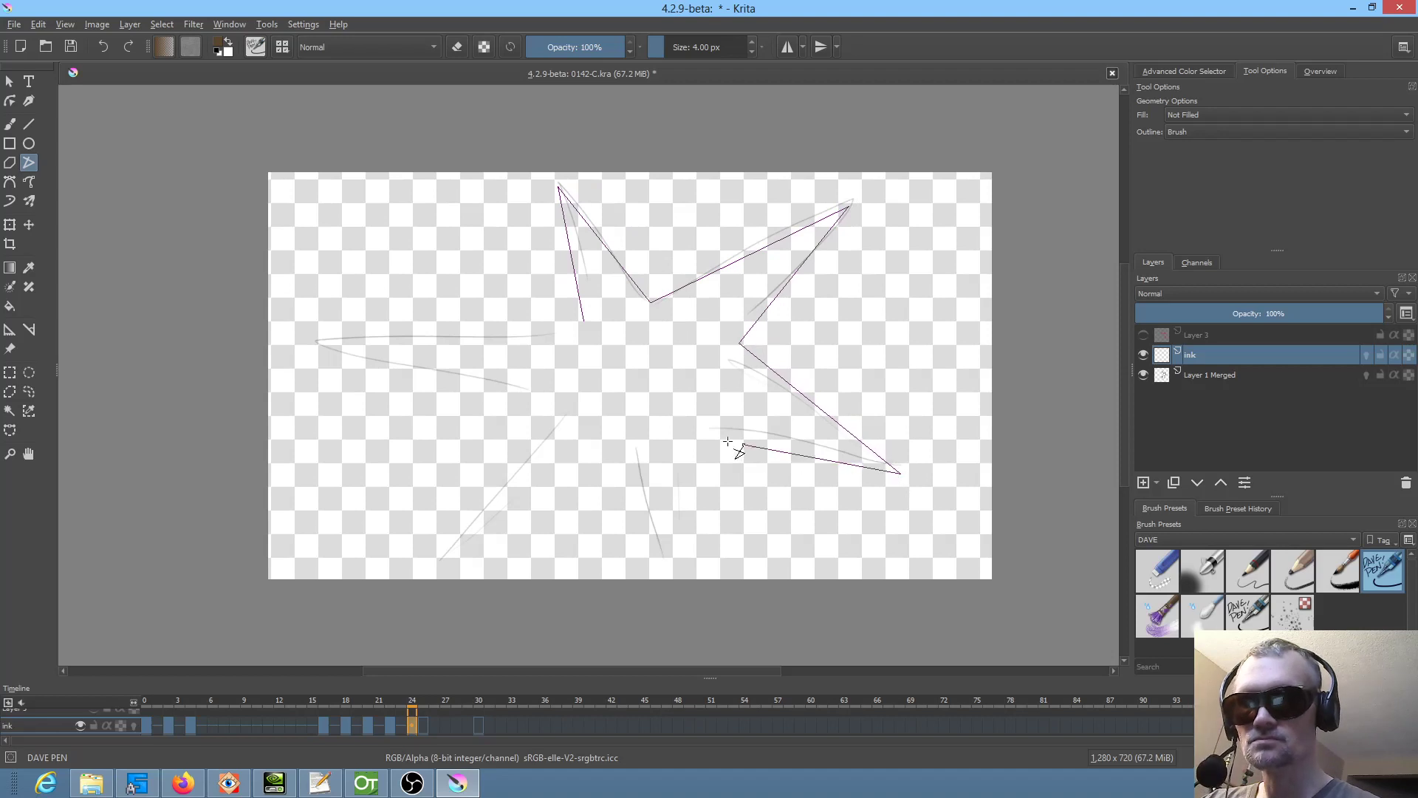
left_click(696, 428)
left_click(670, 564)
left_click(617, 450)
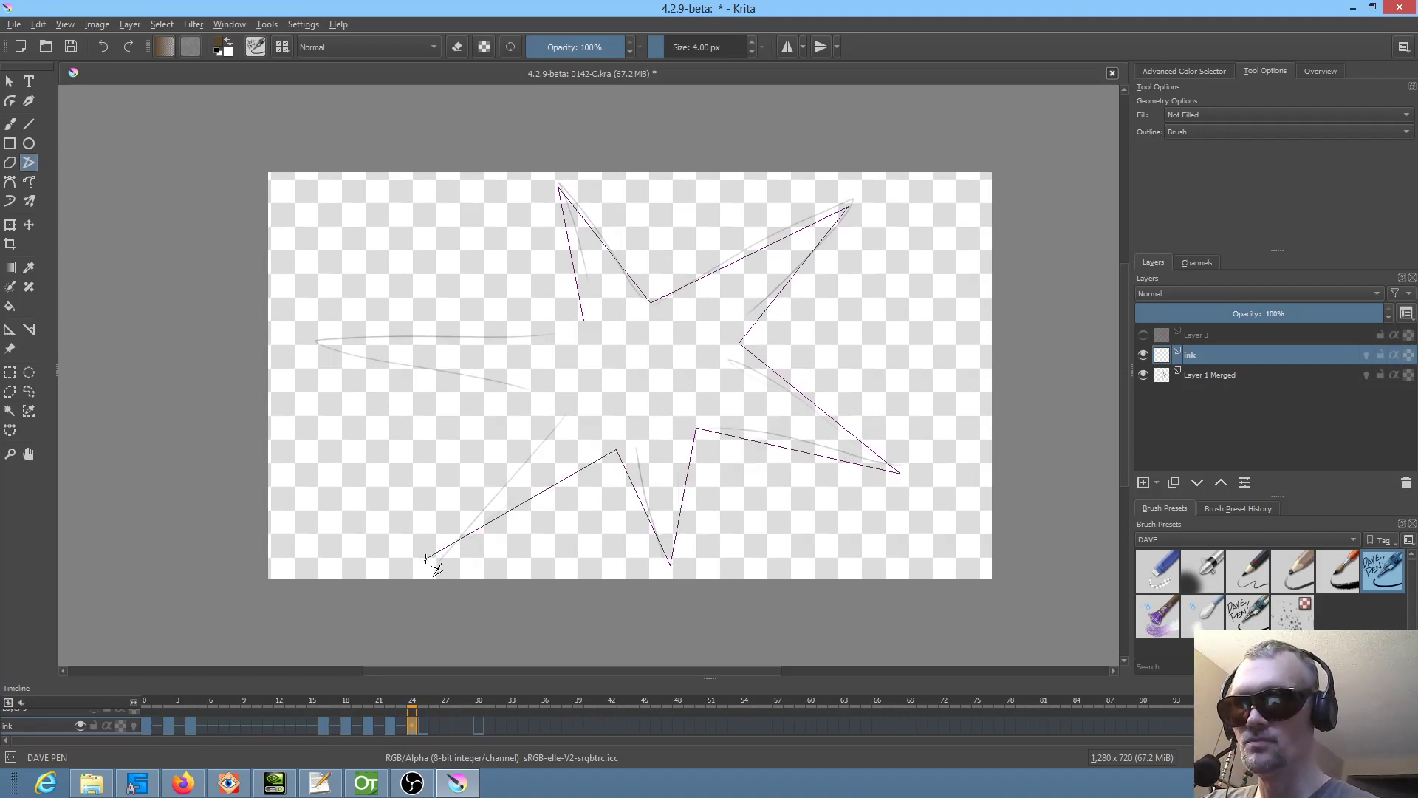
left_click(428, 555)
left_click(549, 401)
left_click(313, 342)
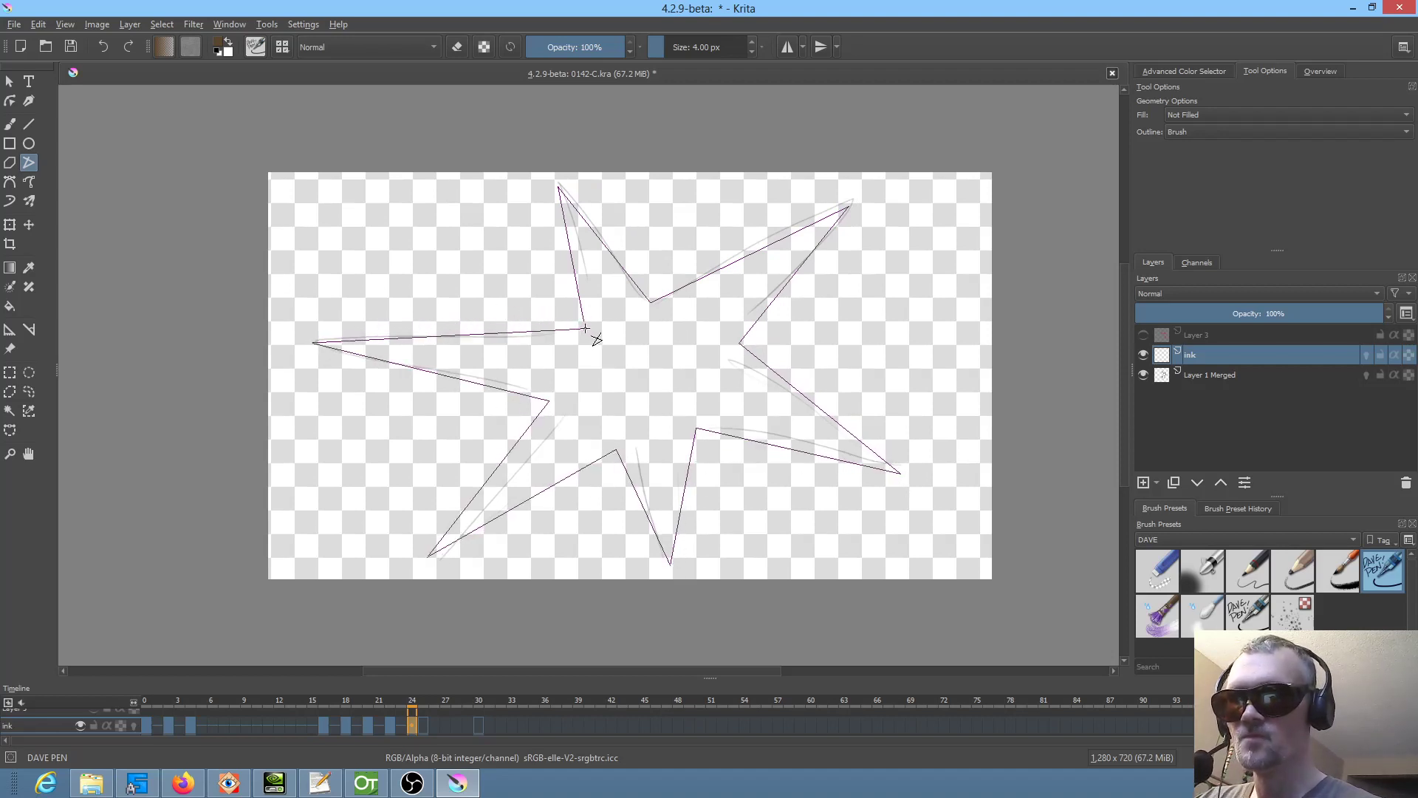
double_click(585, 323)
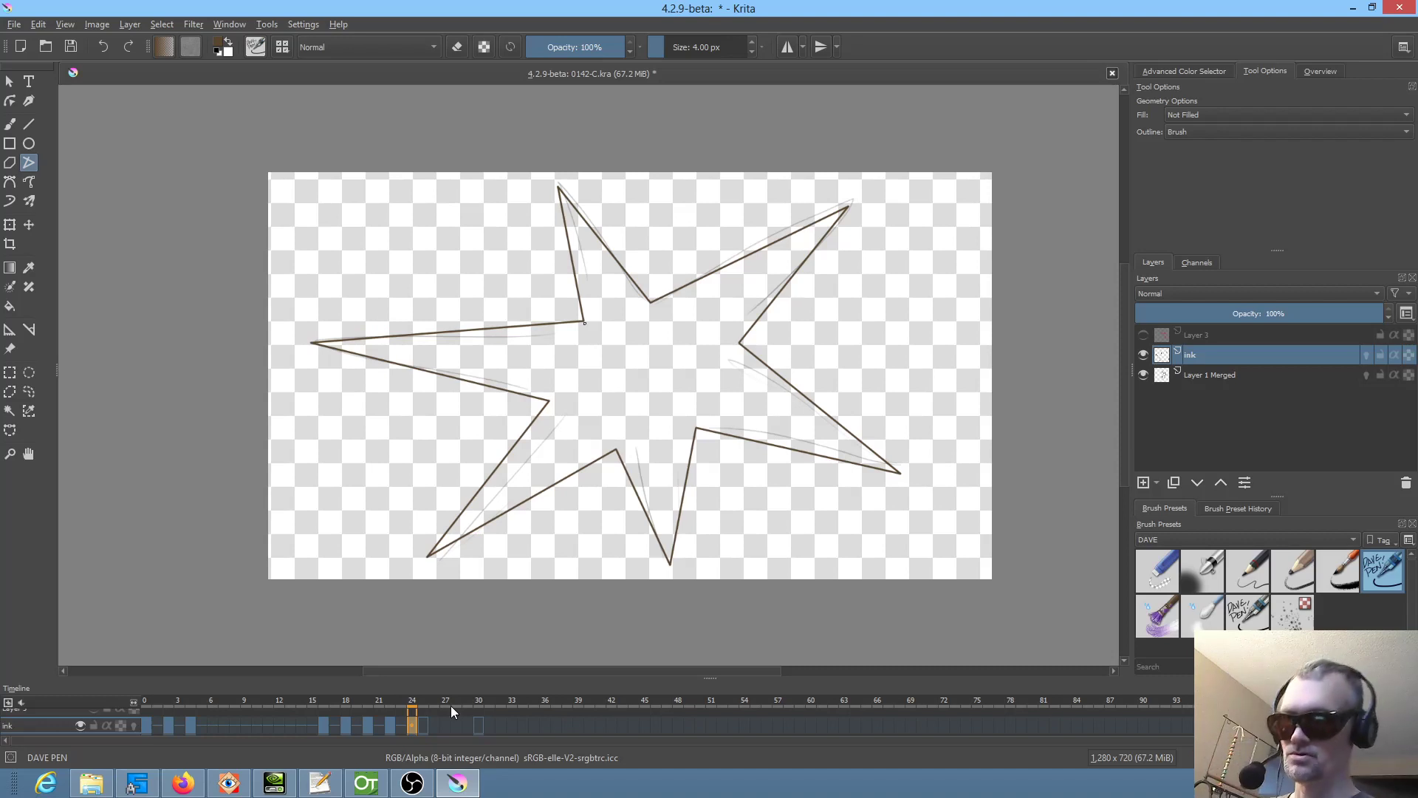
- On frame 25, draw a larger closed six-pointed star polyline over the burst sketch, with most tips extending past the canvas edges
left_click(425, 725)
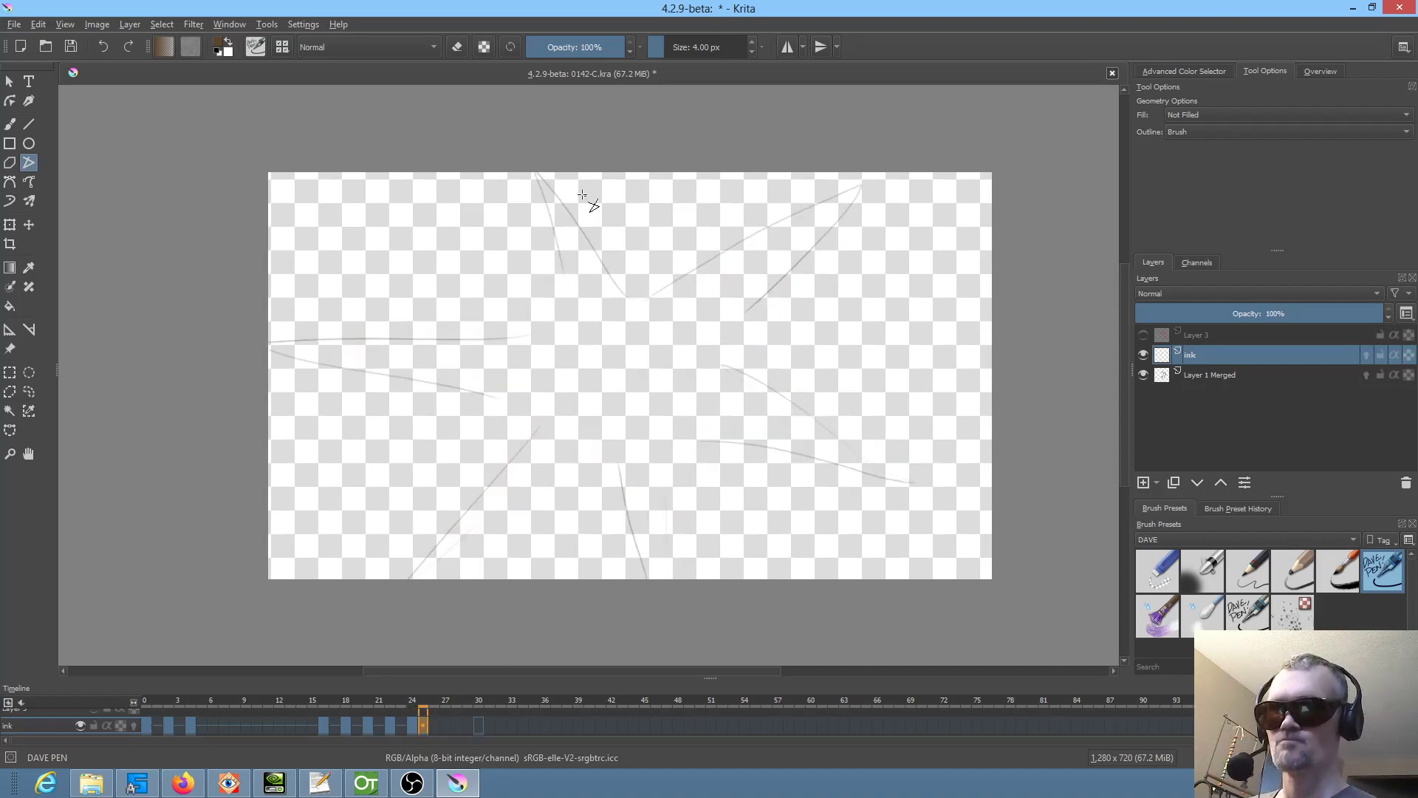
left_click(543, 318)
left_click(540, 135)
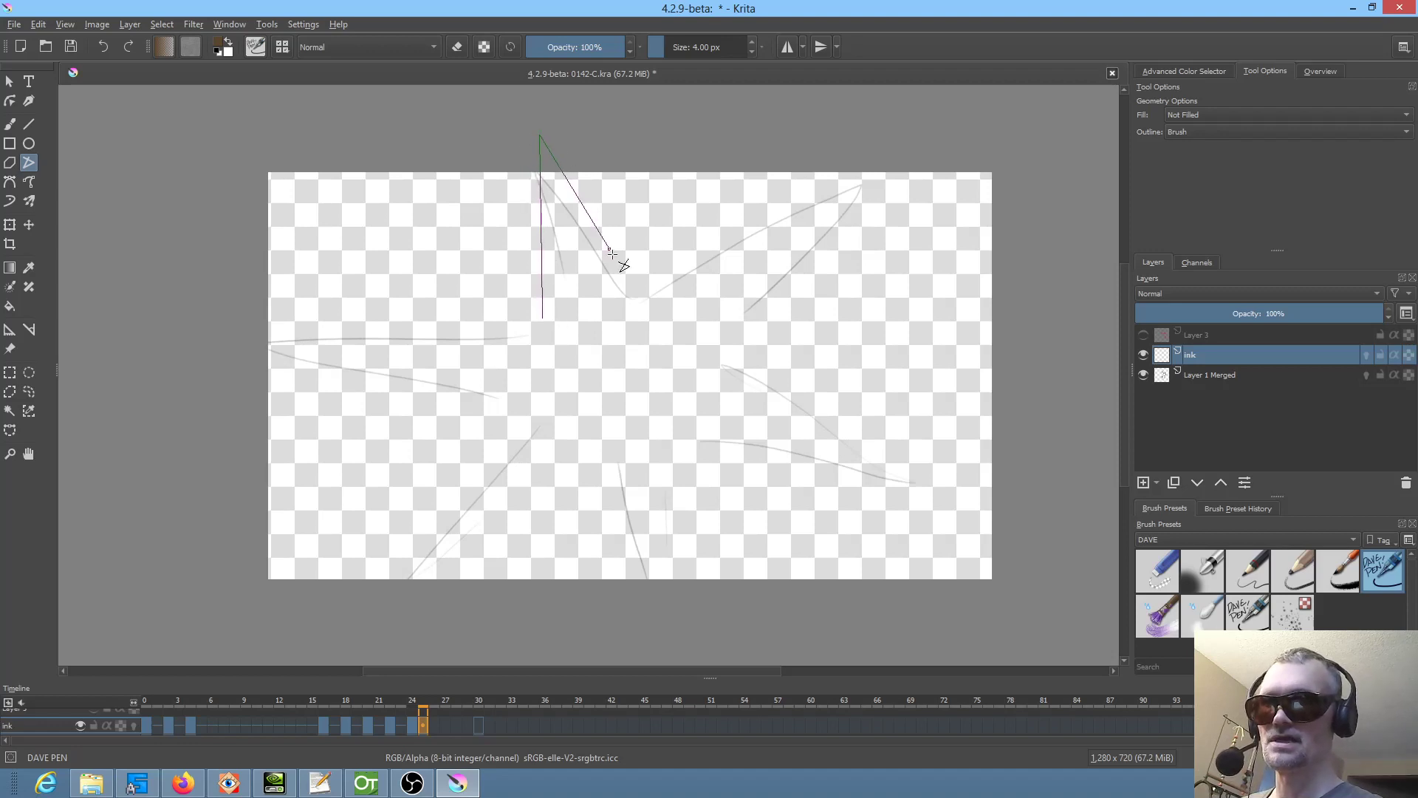
left_click(629, 284)
left_click(898, 160)
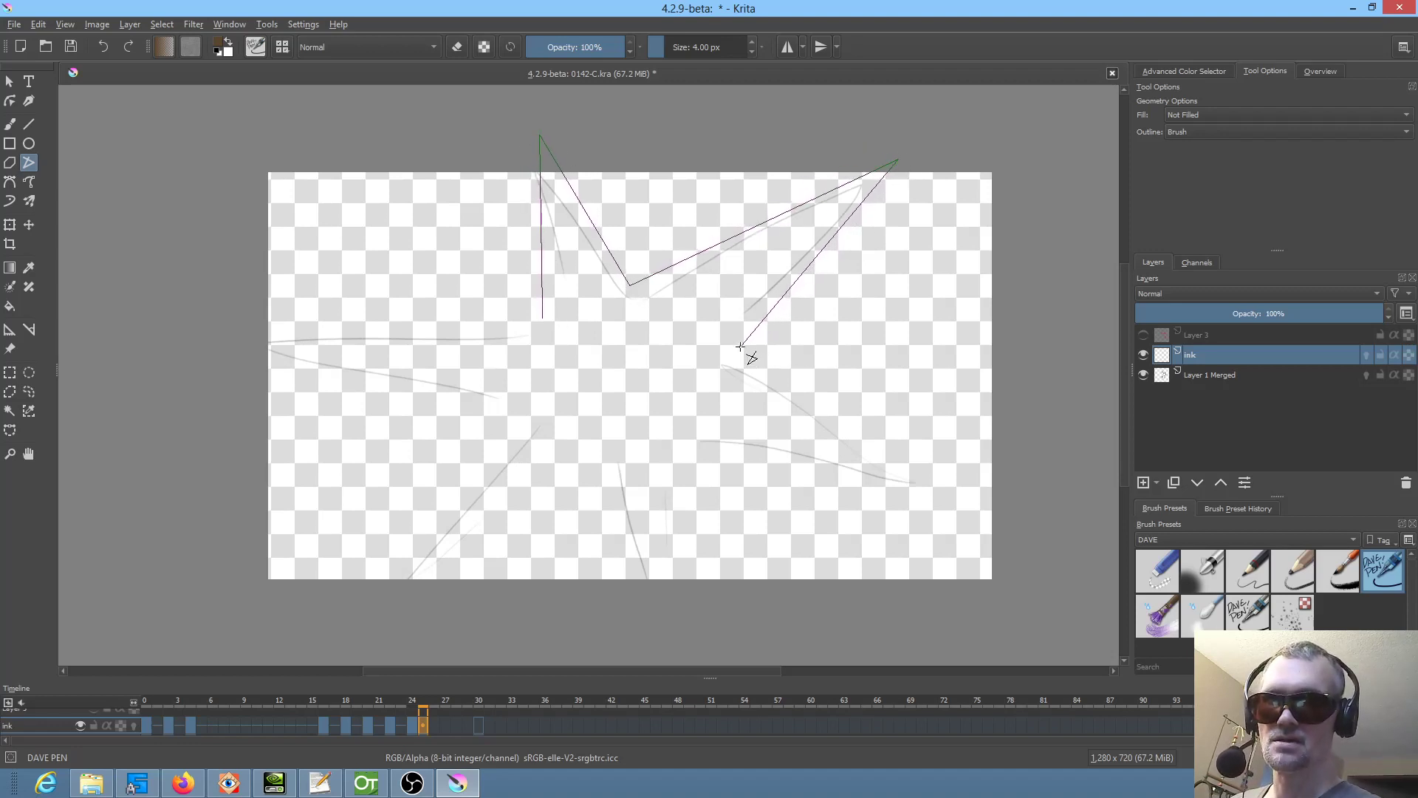
left_click(742, 349)
left_click(950, 512)
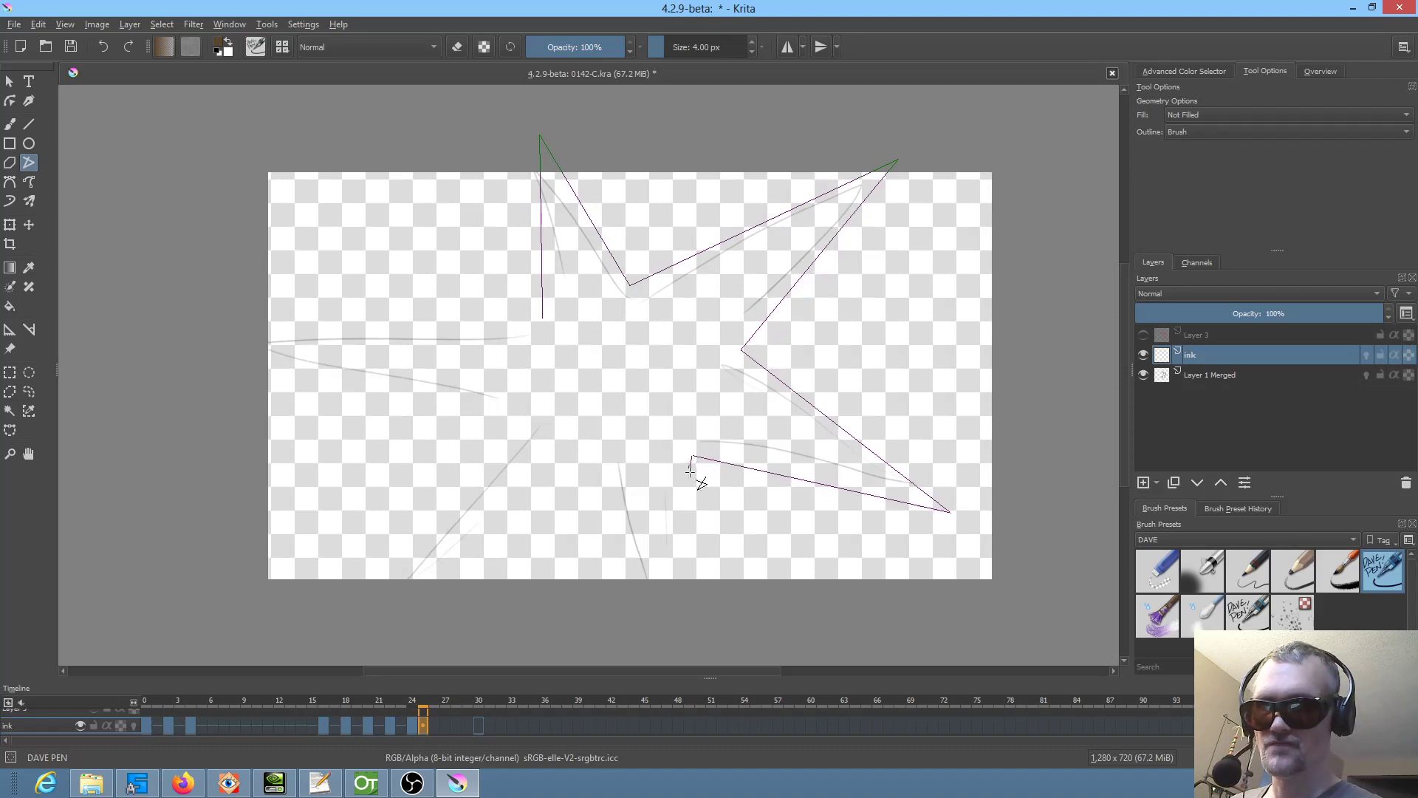
left_click(692, 456)
left_click(668, 628)
left_click(595, 461)
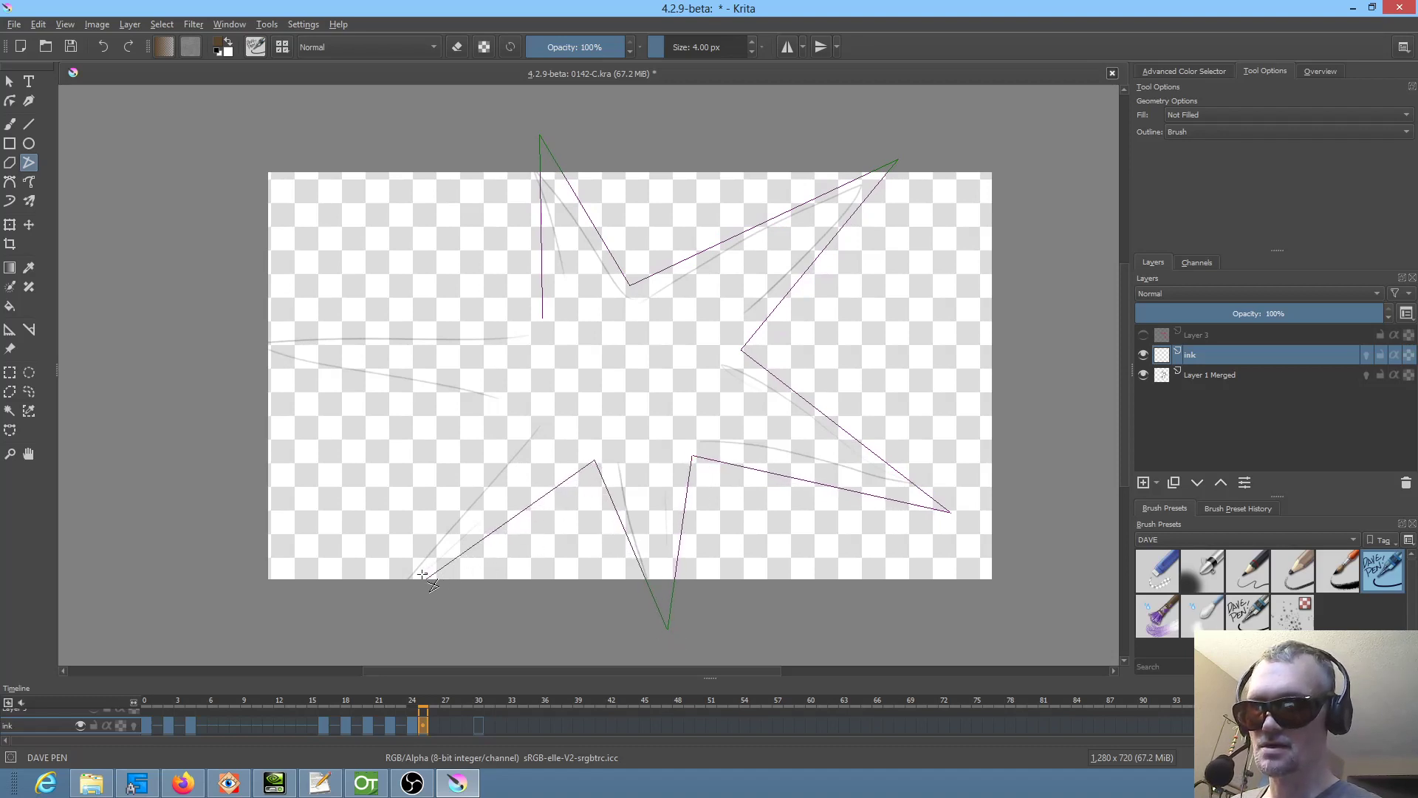
left_click(390, 610)
left_click(507, 409)
left_click(235, 341)
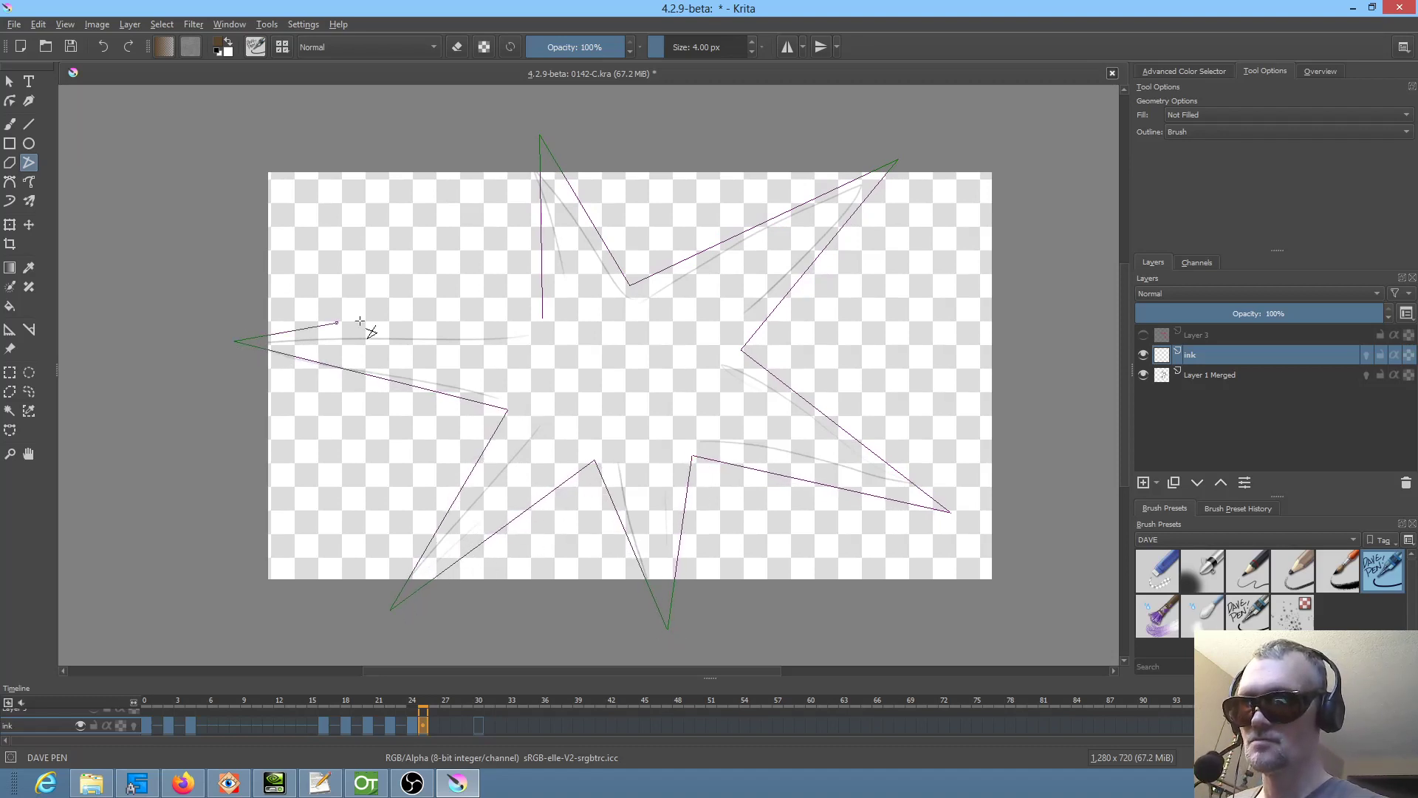
left_click(540, 323)
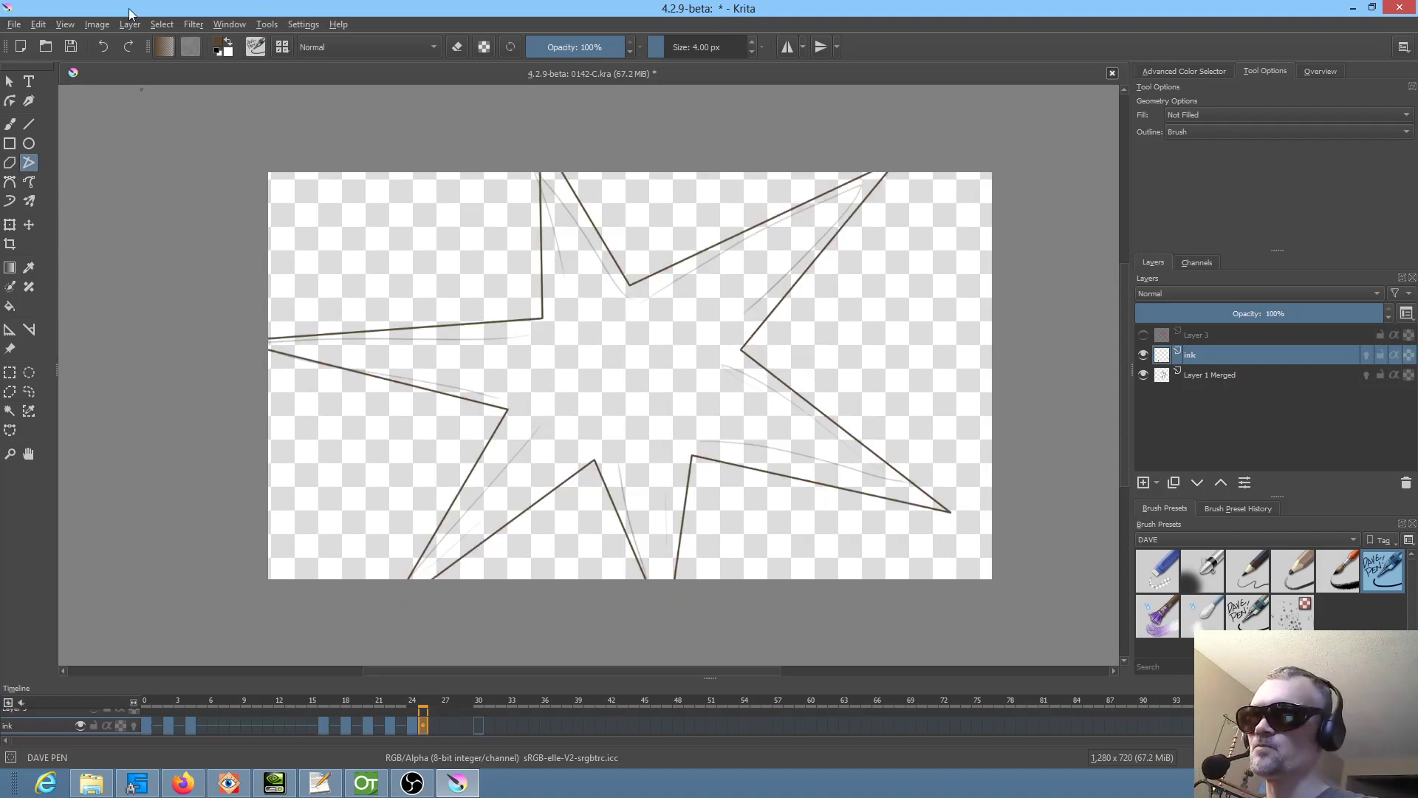
- Save the file and hide the Layer 1 Merged sketch layer
left_click(71, 47)
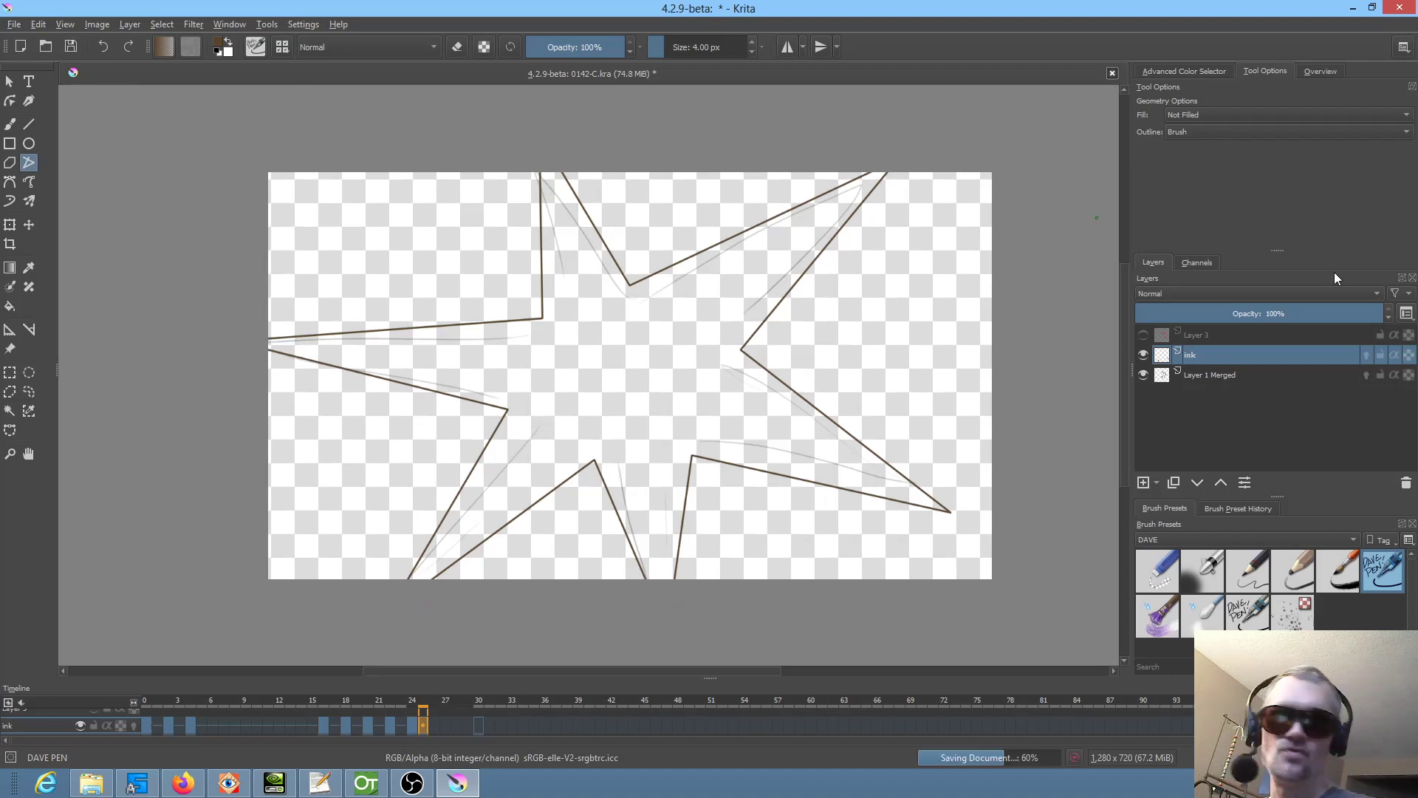
left_click(1143, 375)
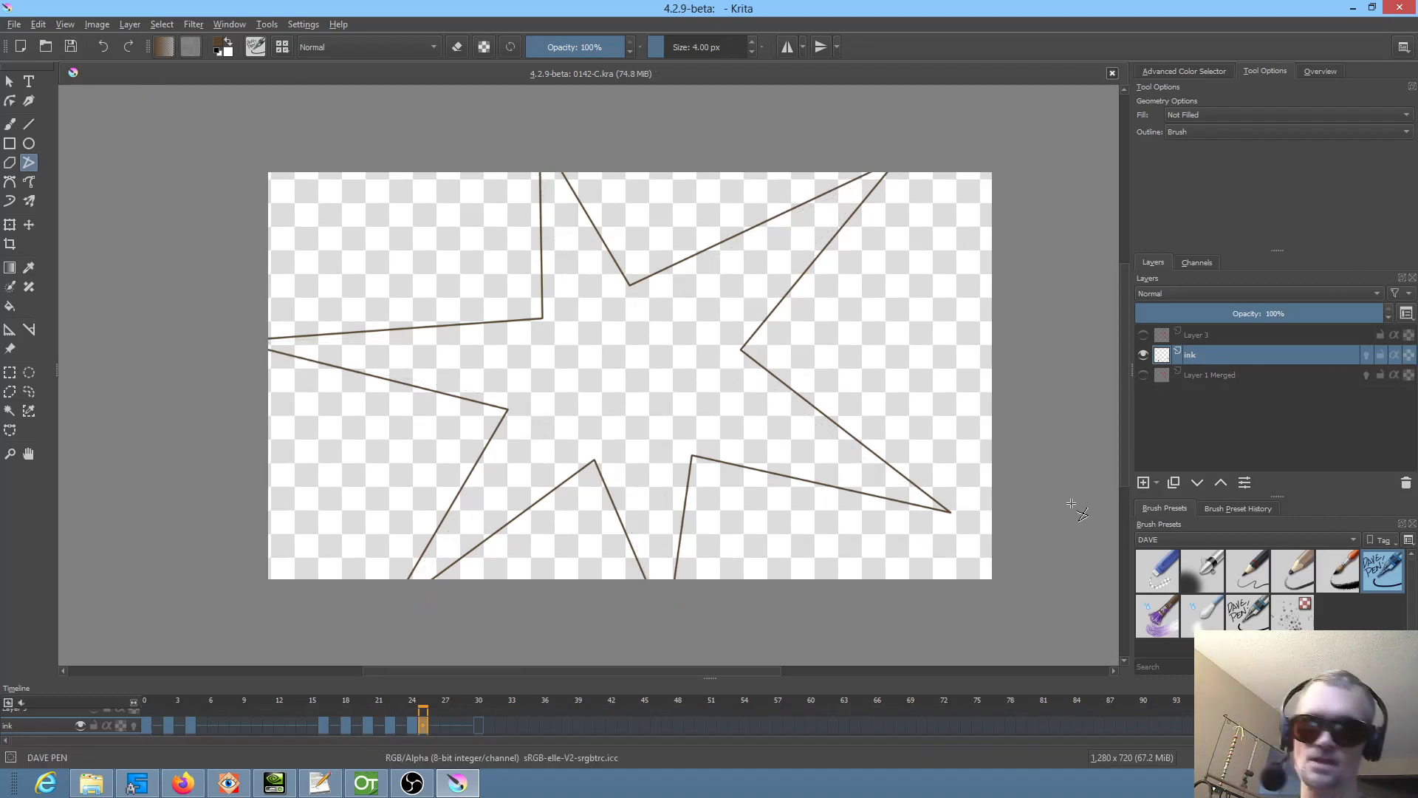
- Go to frame 0 and play the inked animation without the sketch
left_click(149, 707)
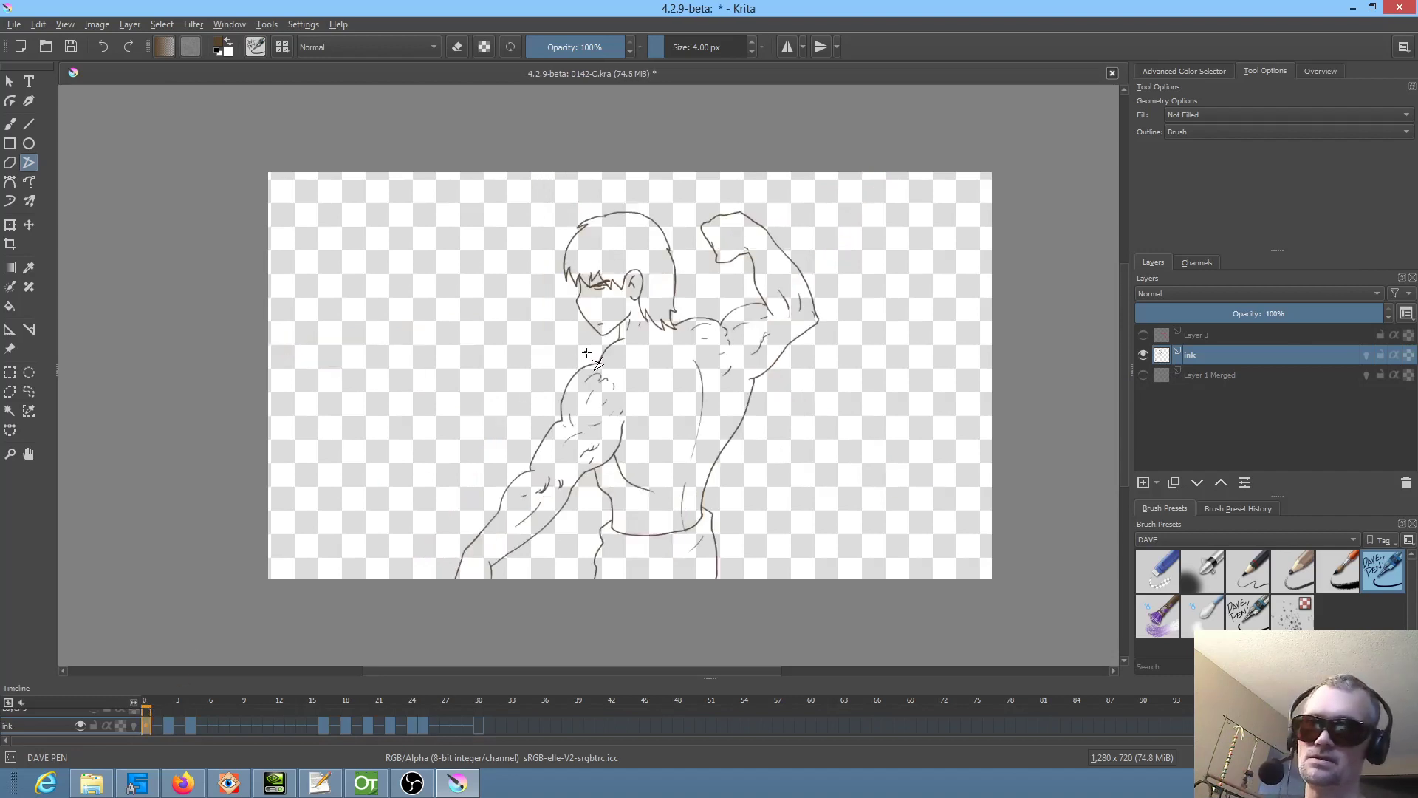
scroll(593, 352, "up", 2)
scroll(593, 352, "down", 1)
key("space")
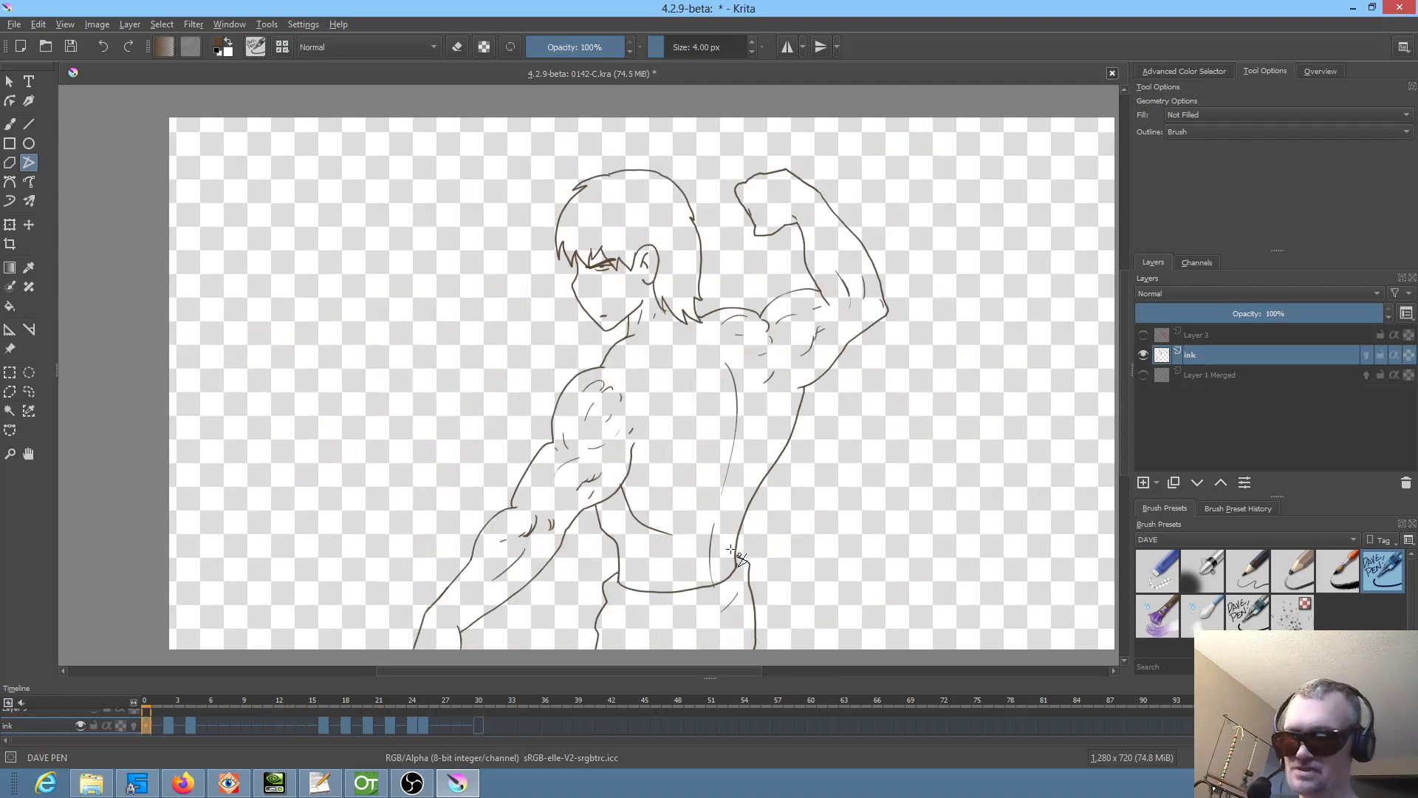
- Replace the smaller star on frame 24 with the larger star keyframe from frame 25, and play the animation from frame 0
left_click(416, 722)
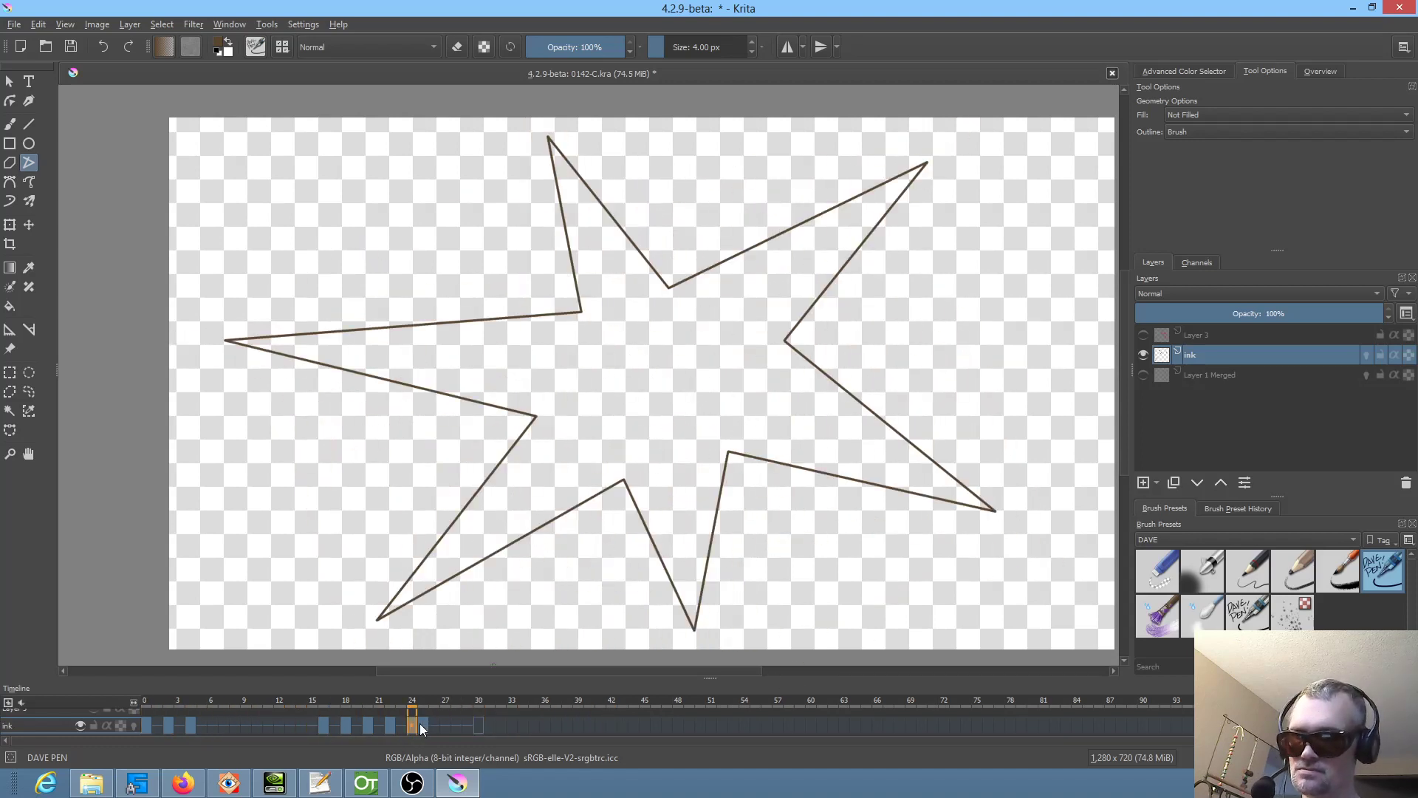
left_click(425, 726)
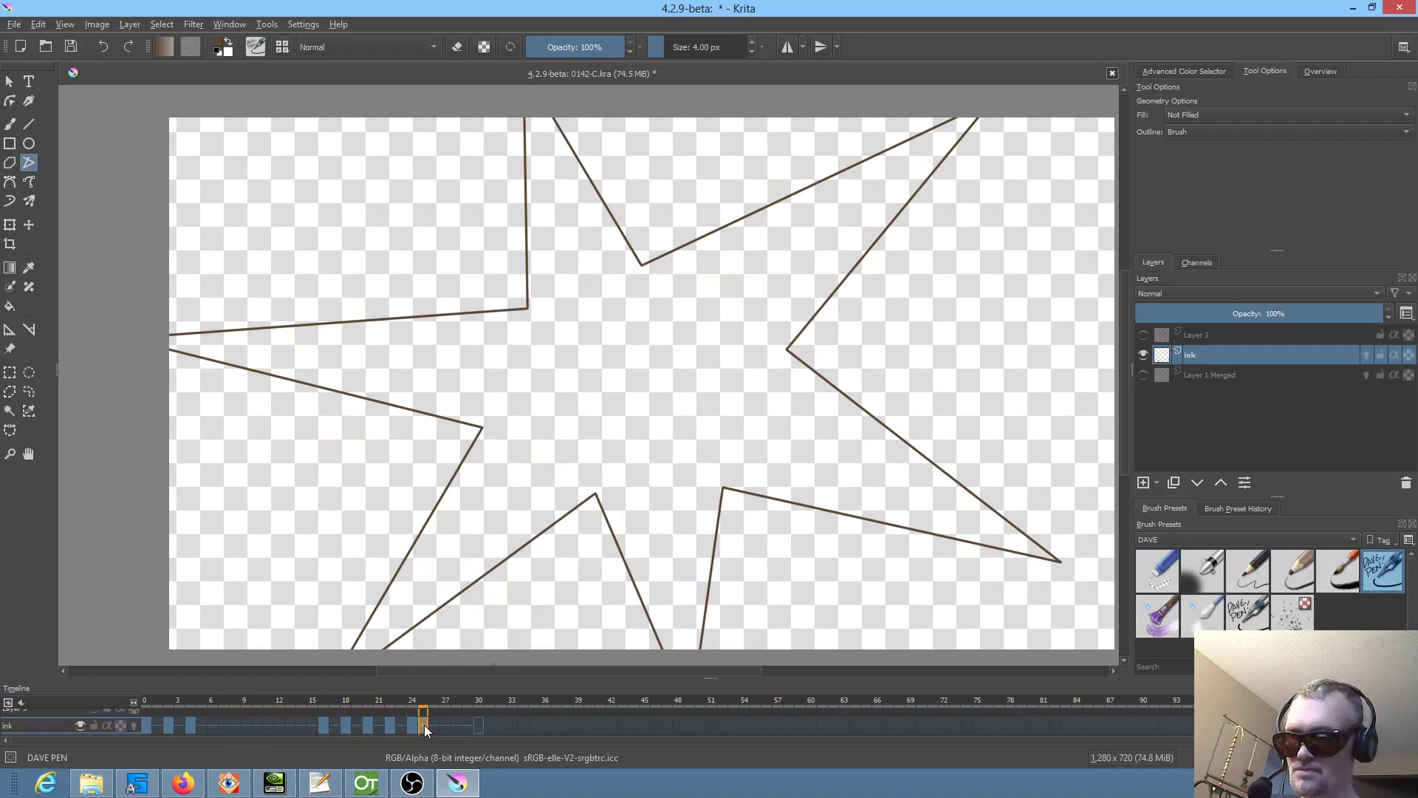
left_click(412, 722)
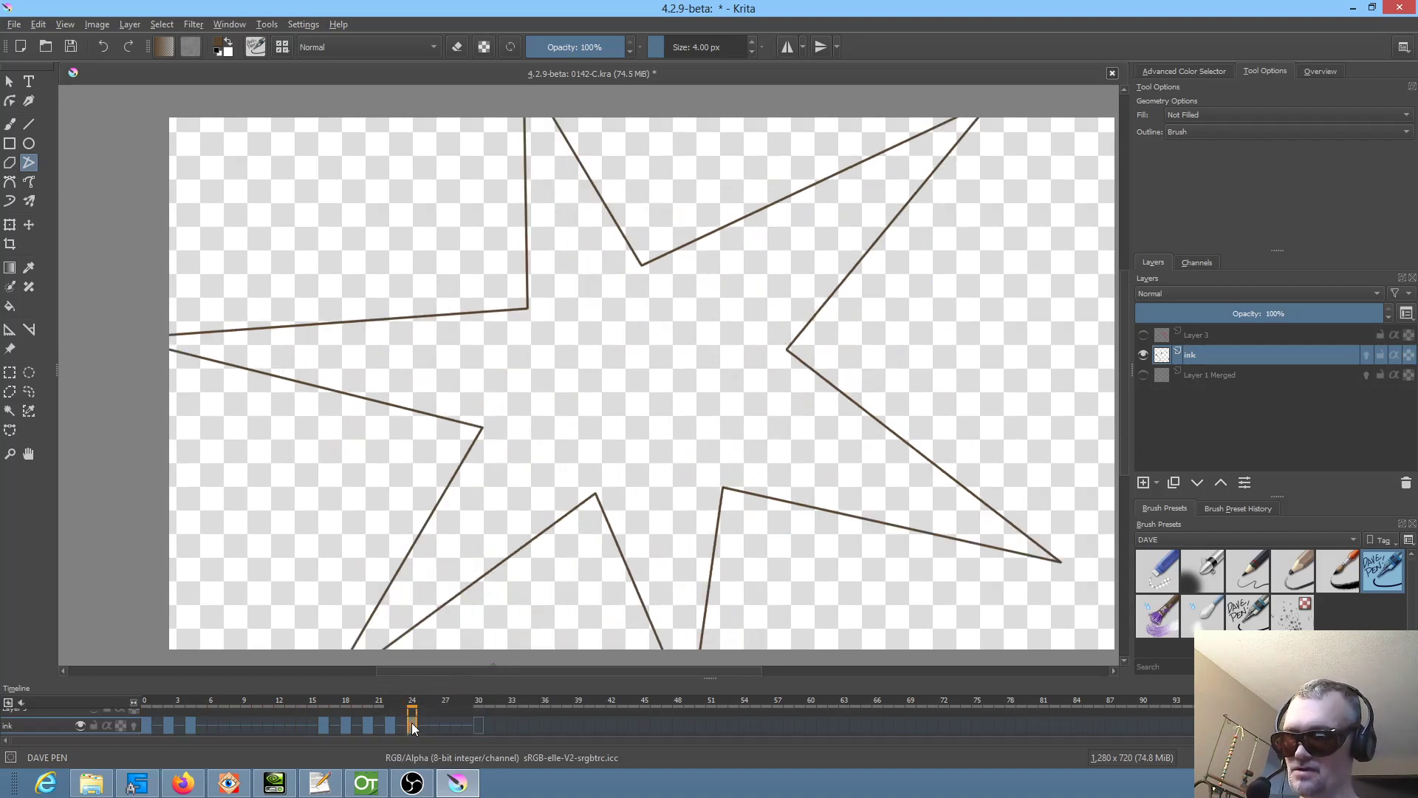
left_click(147, 725)
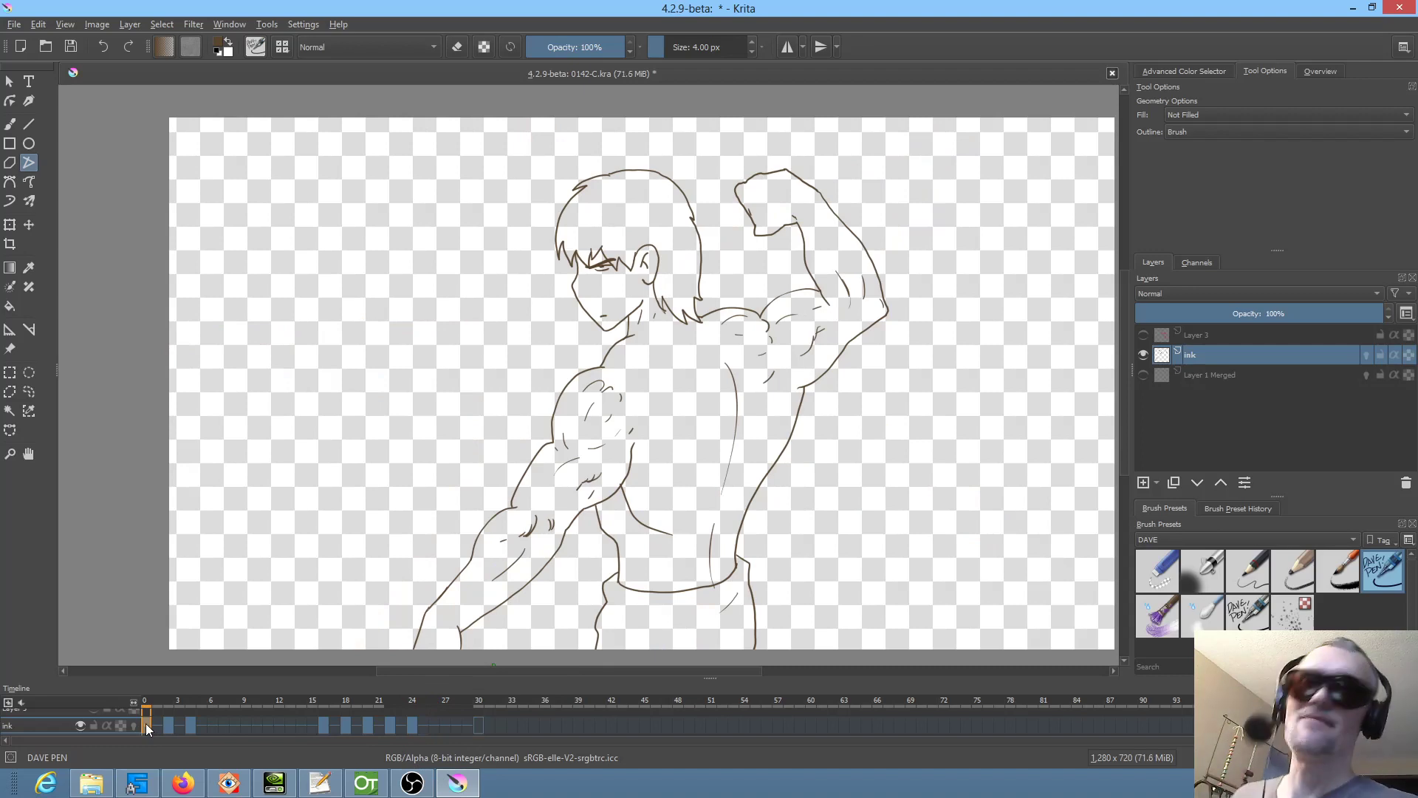
key("space")
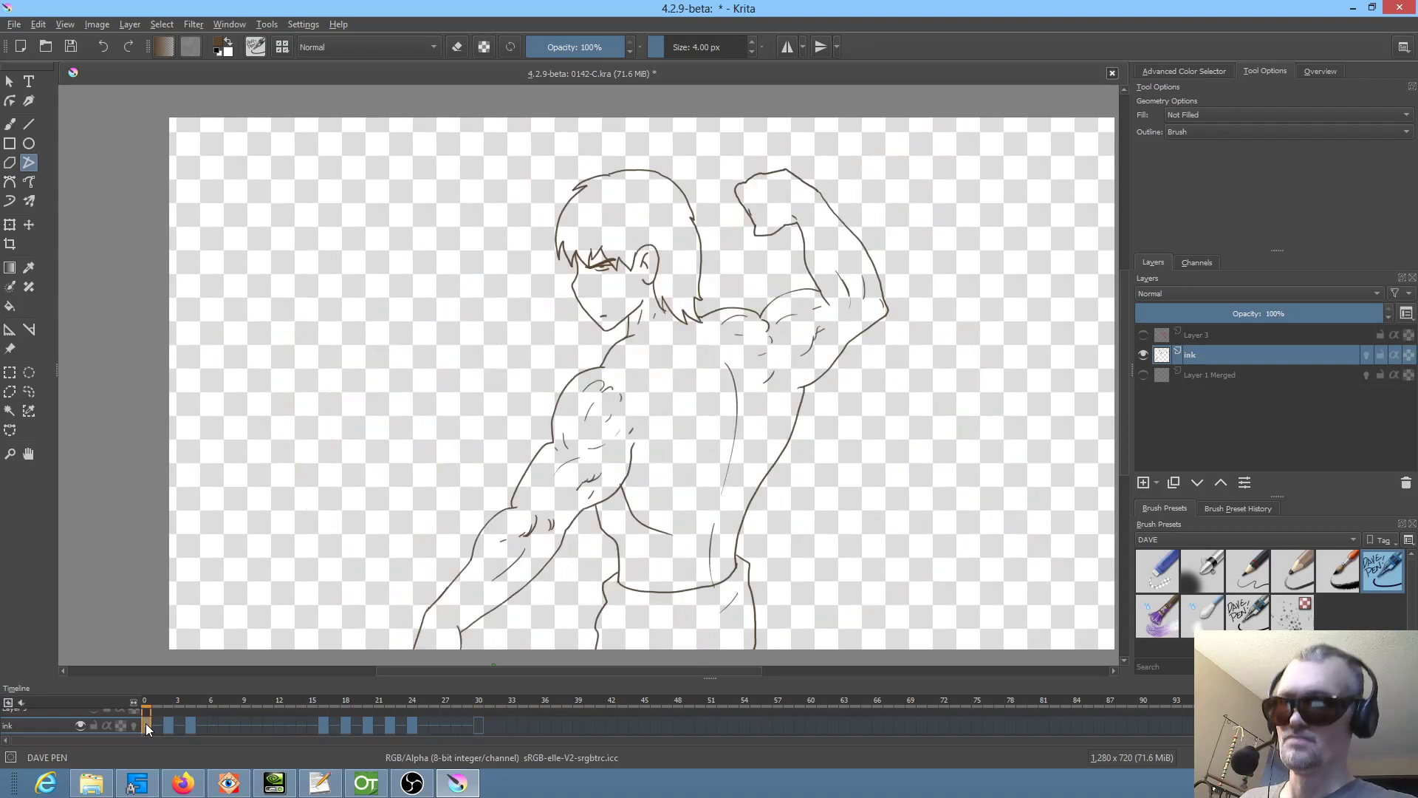
key("space")
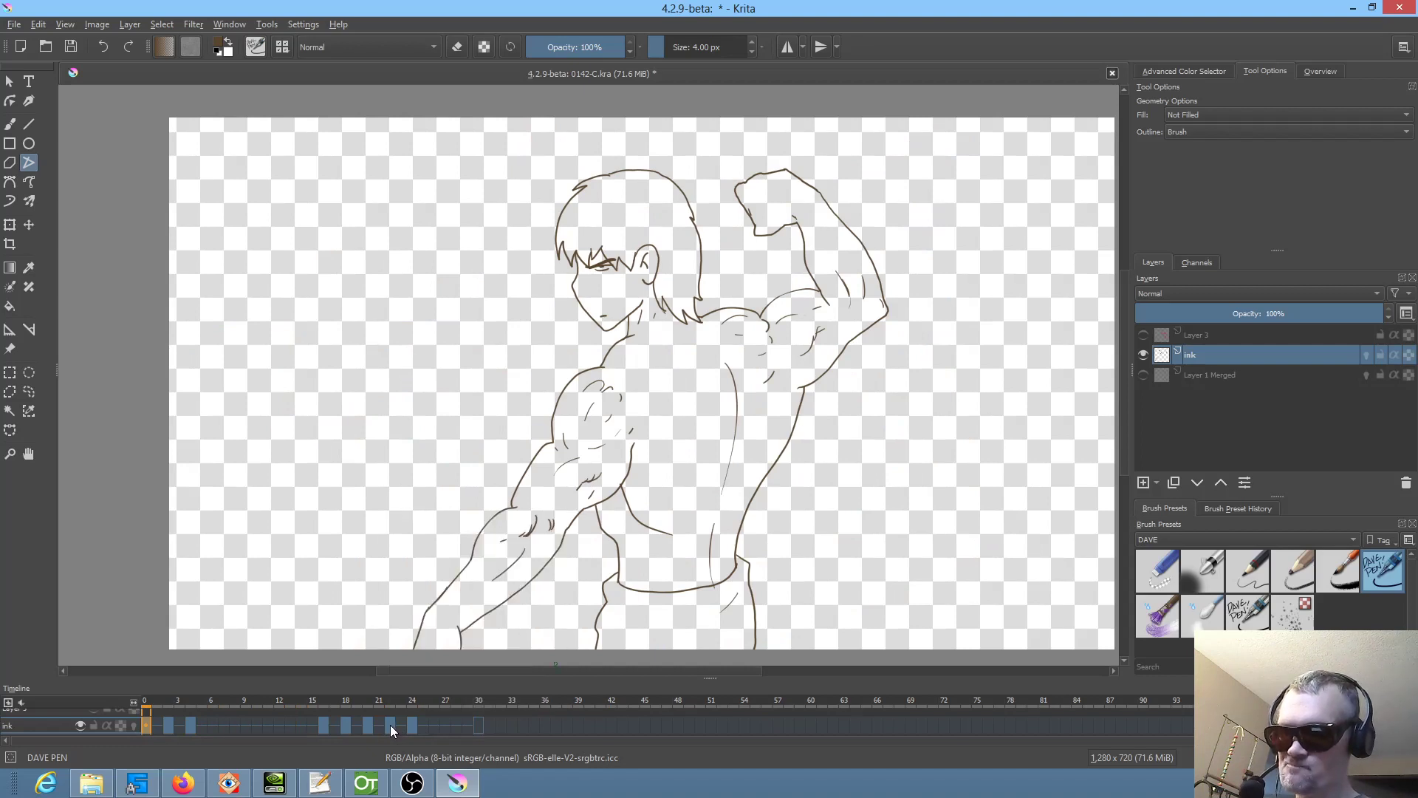
- Shift the ink layer's fist close-up keyframe from frame 22 to 21 together with all following ink keyframes, and play the animation from frame 0
left_click_drag(390, 725, 379, 724)
scroll(379, 724, "down", 1)
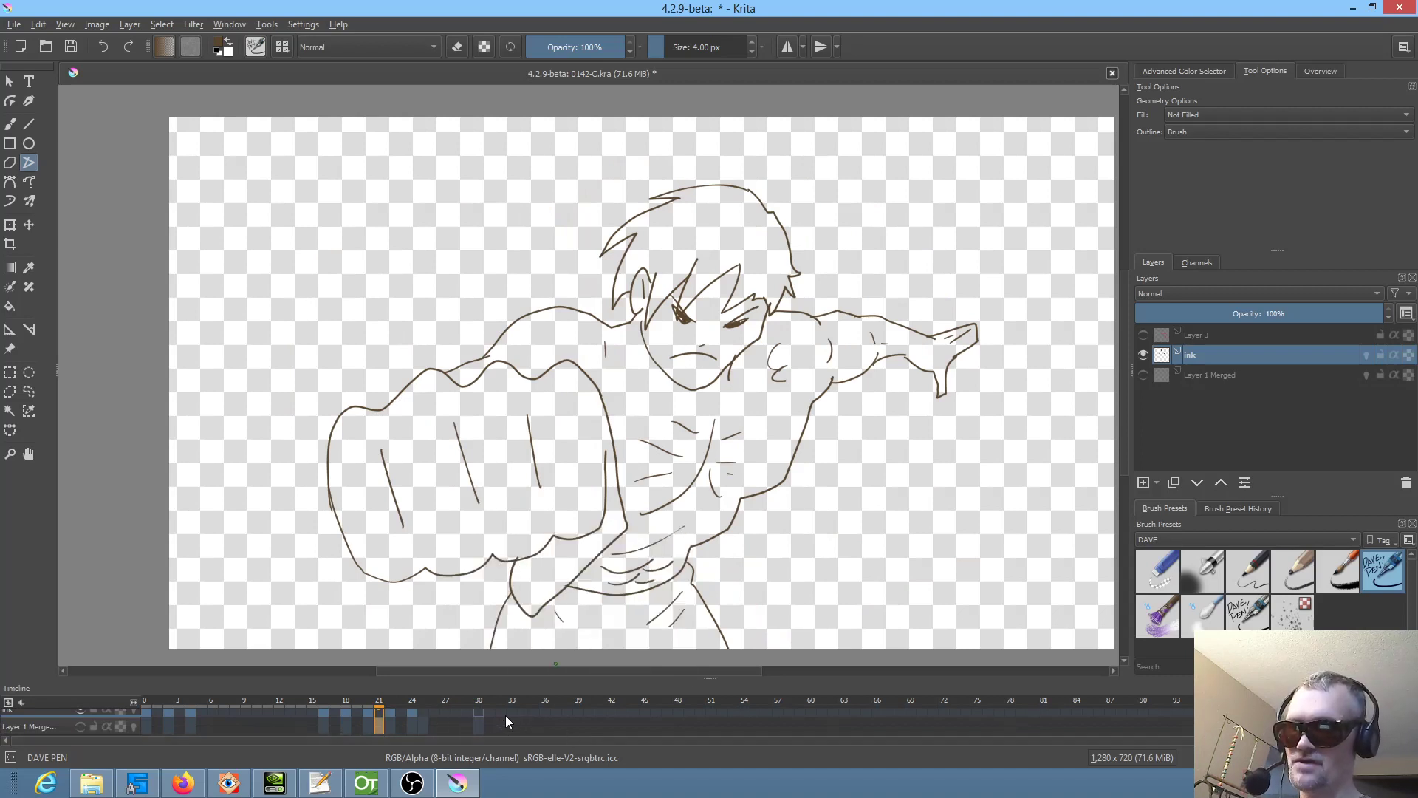
left_click_drag(521, 679, 444, 618)
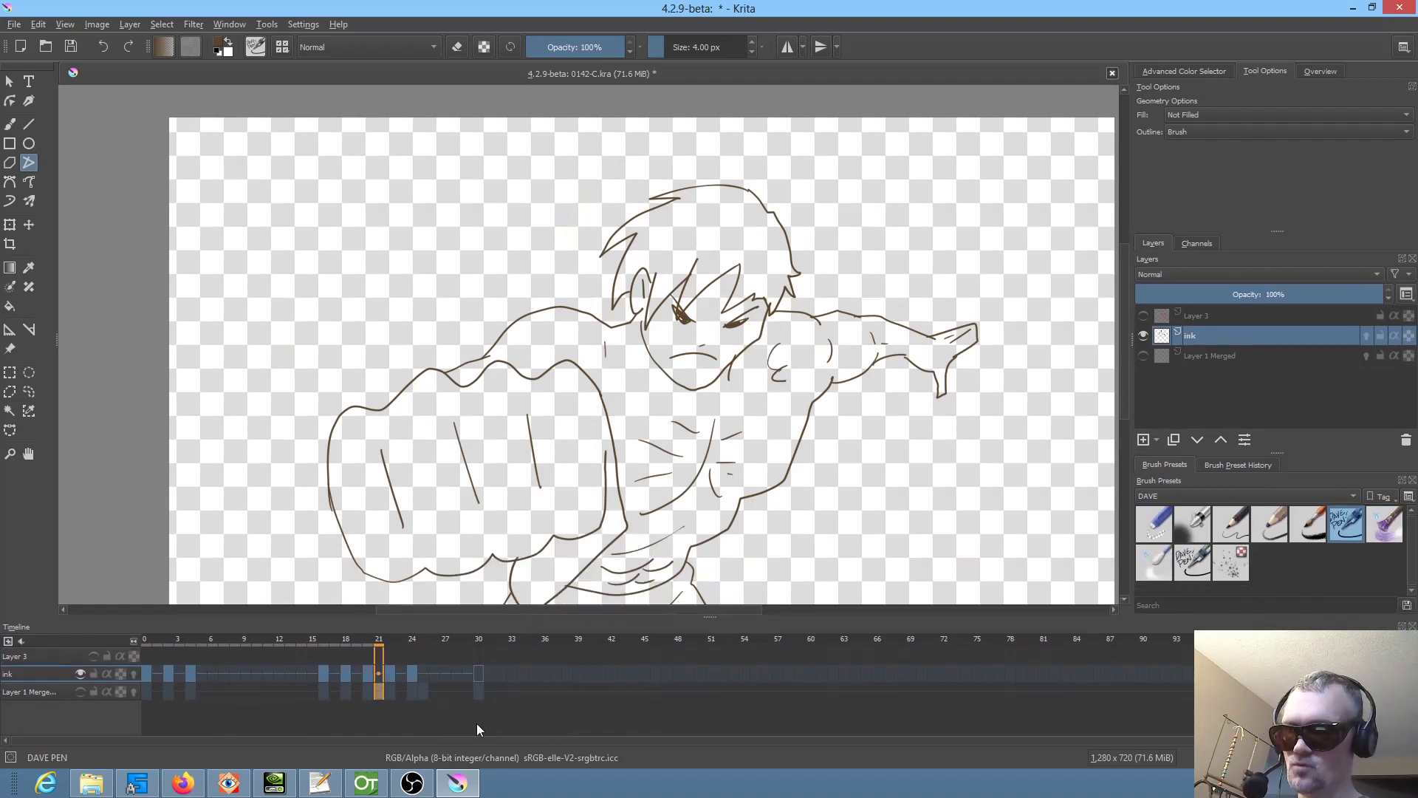
left_click(392, 675)
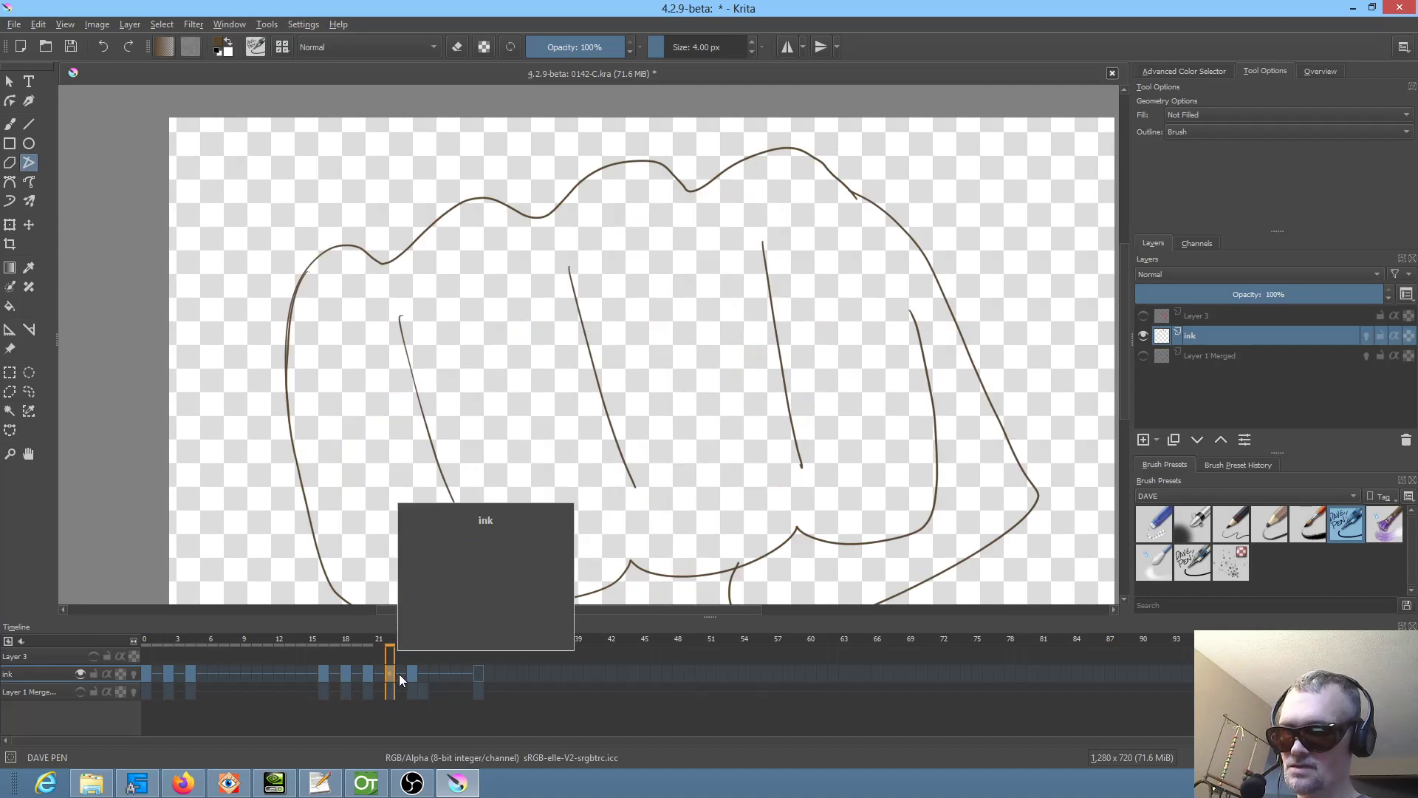
mouse_move(389, 672)
left_mouse_down()
mouse_move(389, 650)
mouse_move(380, 672)
left_mouse_up()
left_click(148, 672)
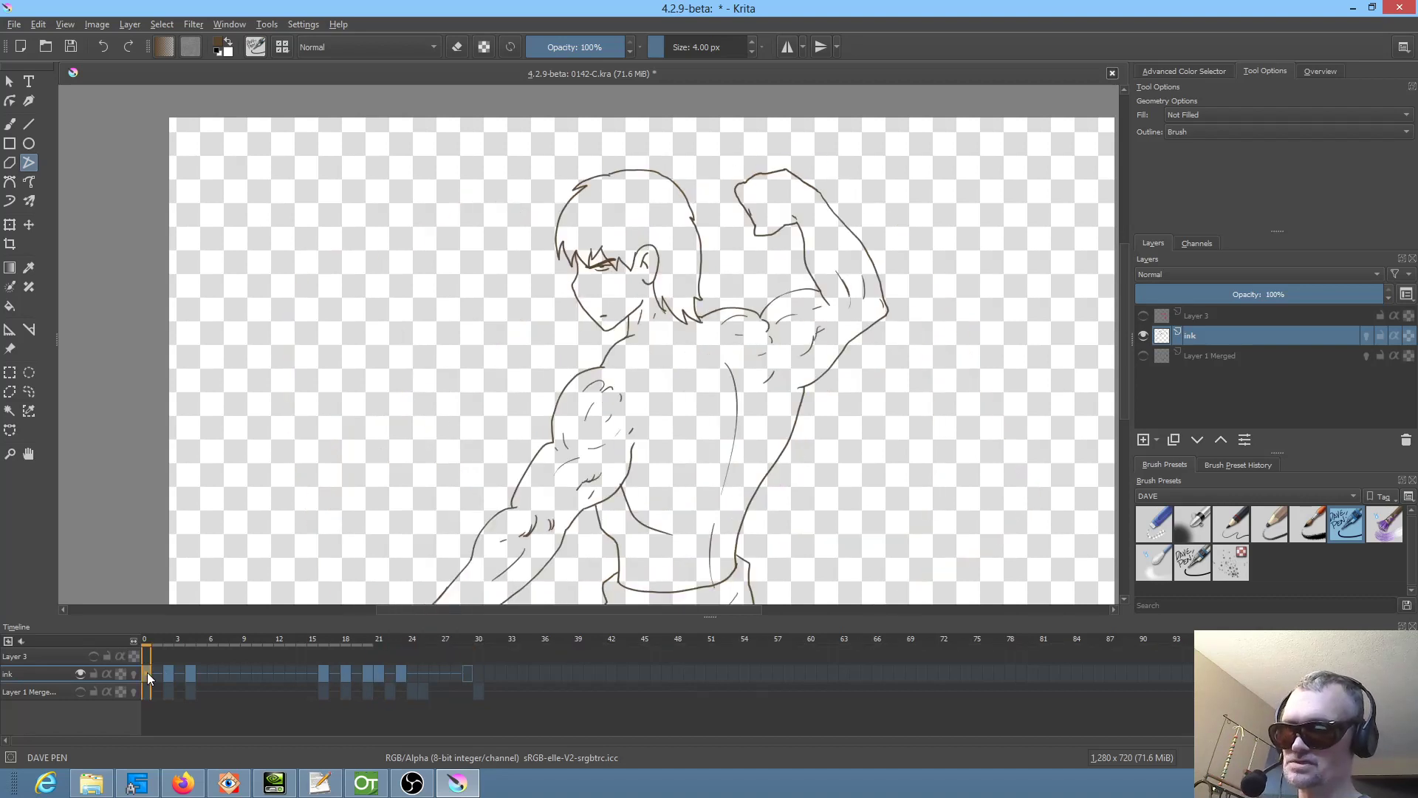
key("space")
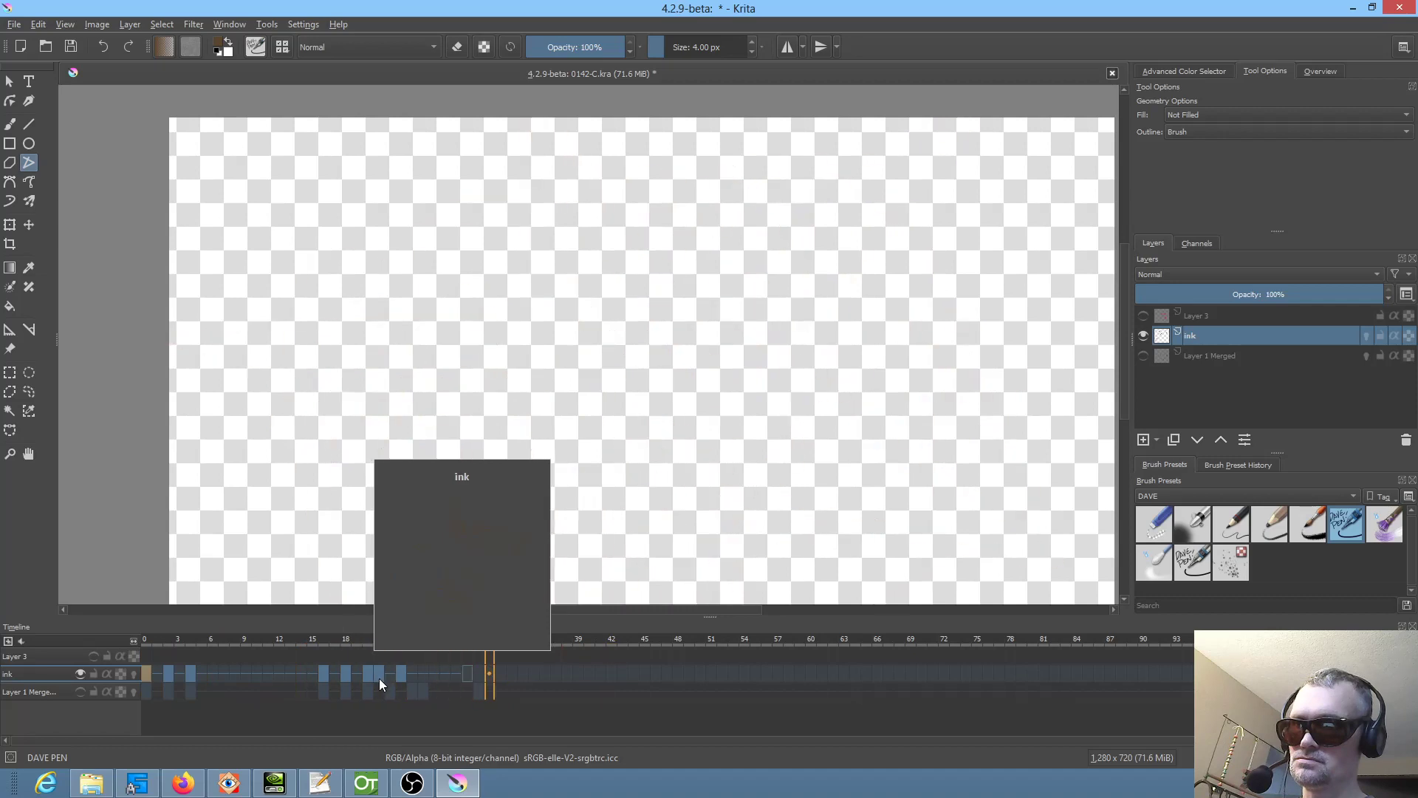
key("space")
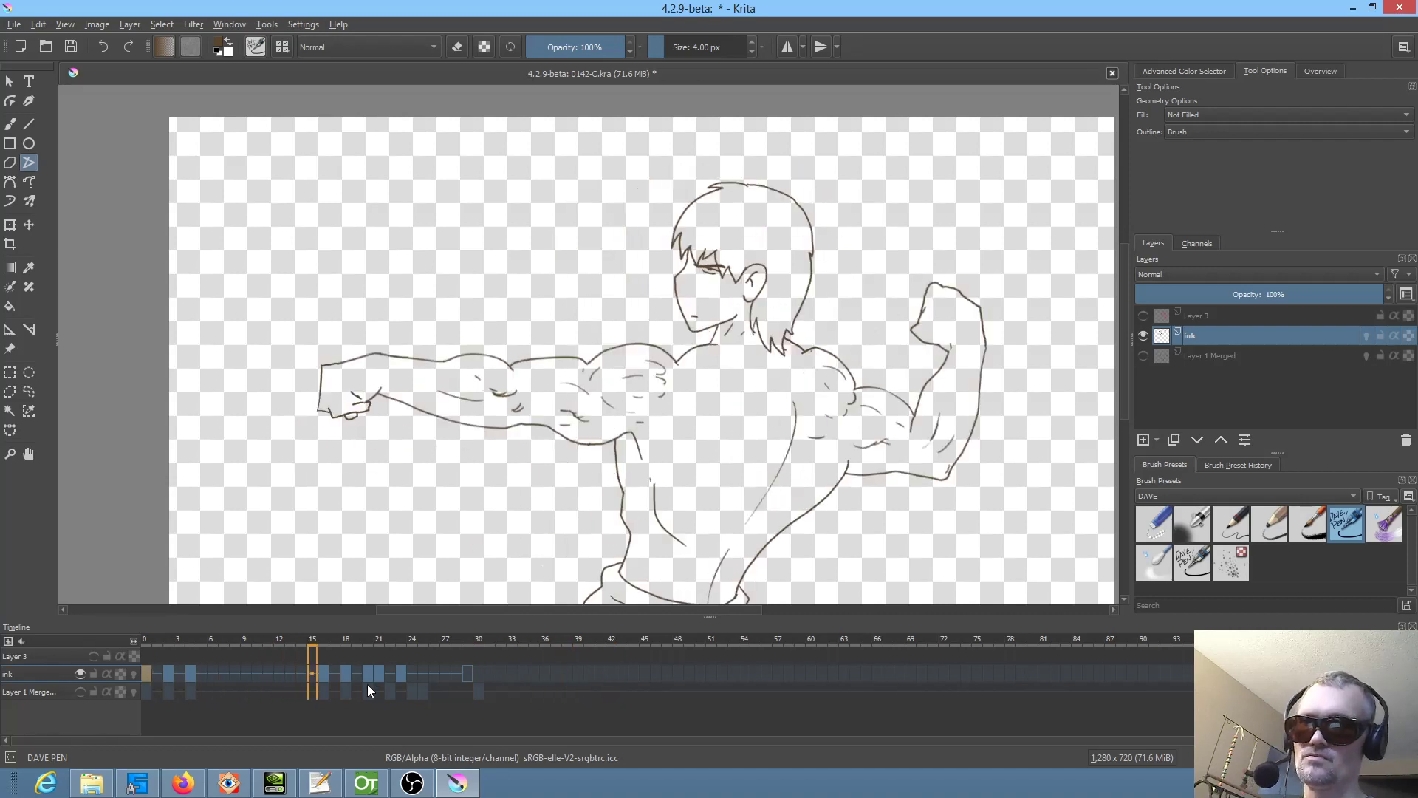
- Try the empty end keyframe of the ink layer at frame 32 and play the animation from frame 0
left_click(467, 674)
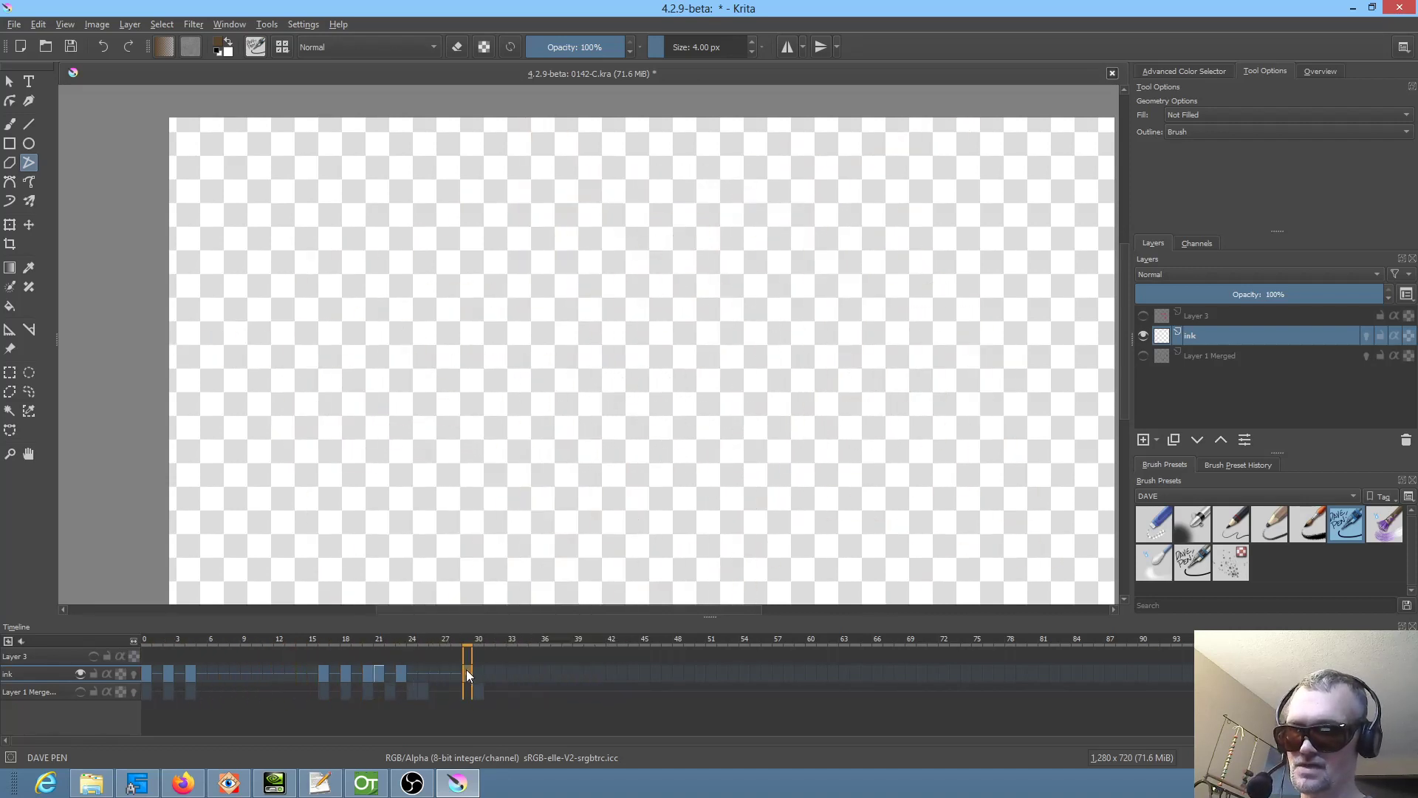
left_click_drag(467, 670, 494, 657)
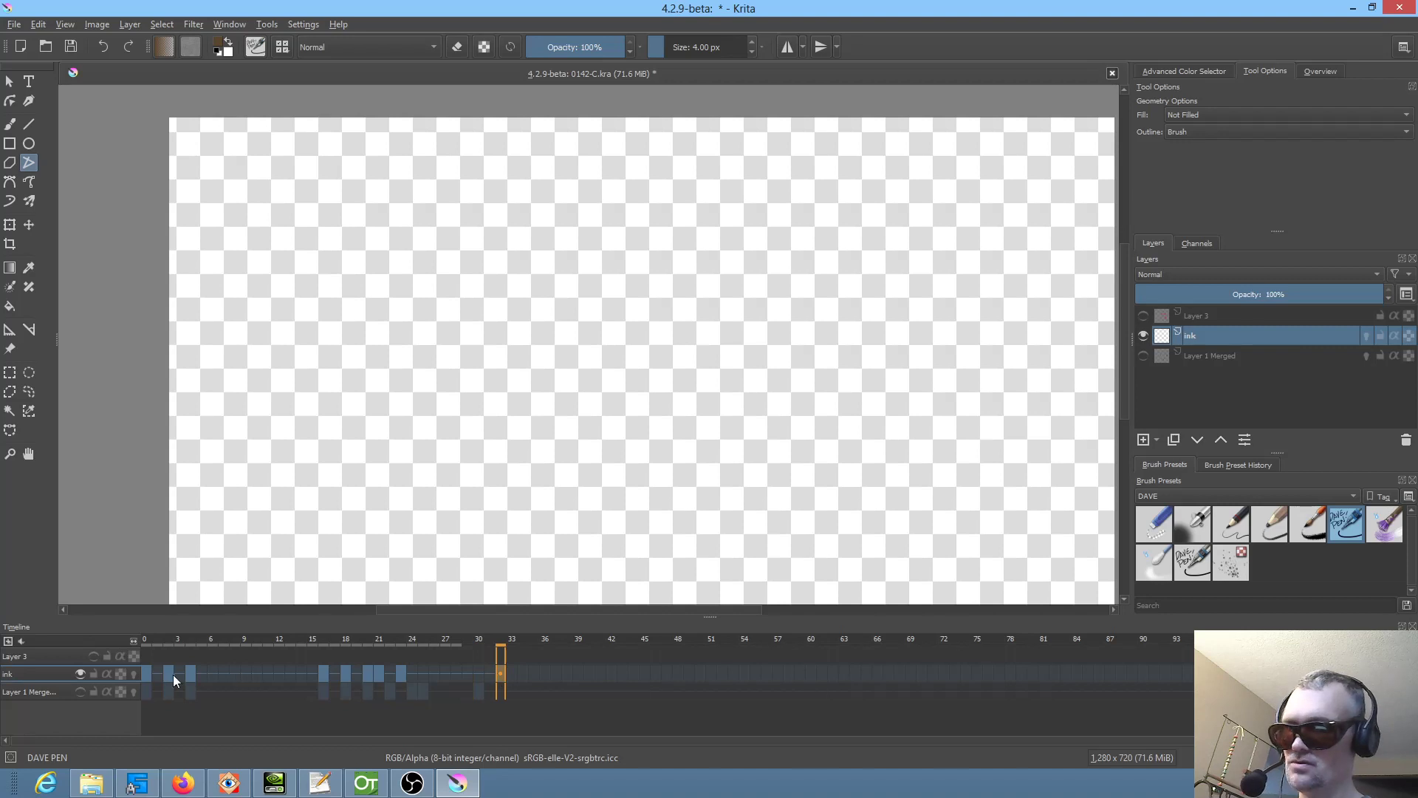
left_click(143, 672)
key("space")
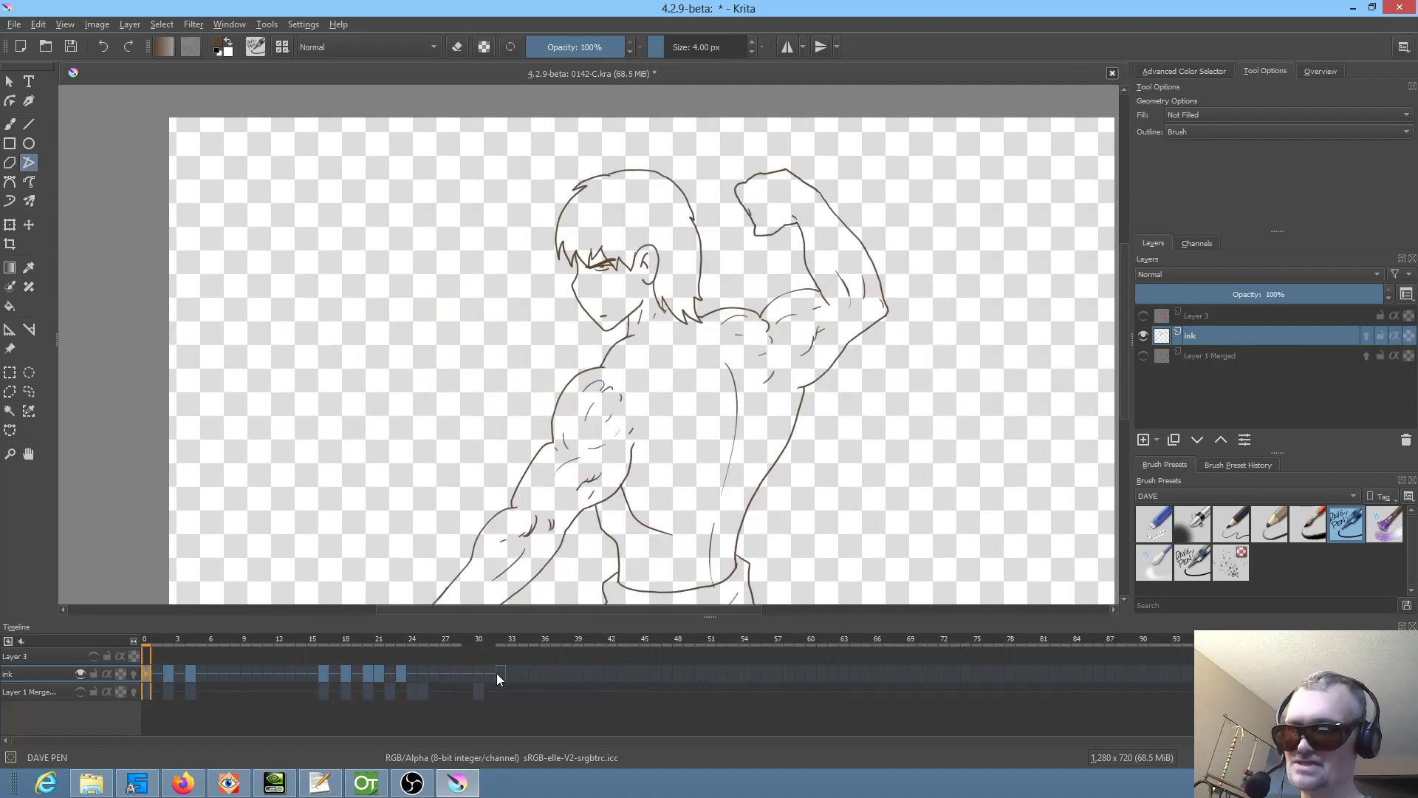
- Move the empty end keyframe of the ink layer to frame 30 and check the timing by playing from frame 0
mouse_move(497, 674)
left_mouse_down()
mouse_move(477, 659)
mouse_move(477, 672)
left_mouse_up()
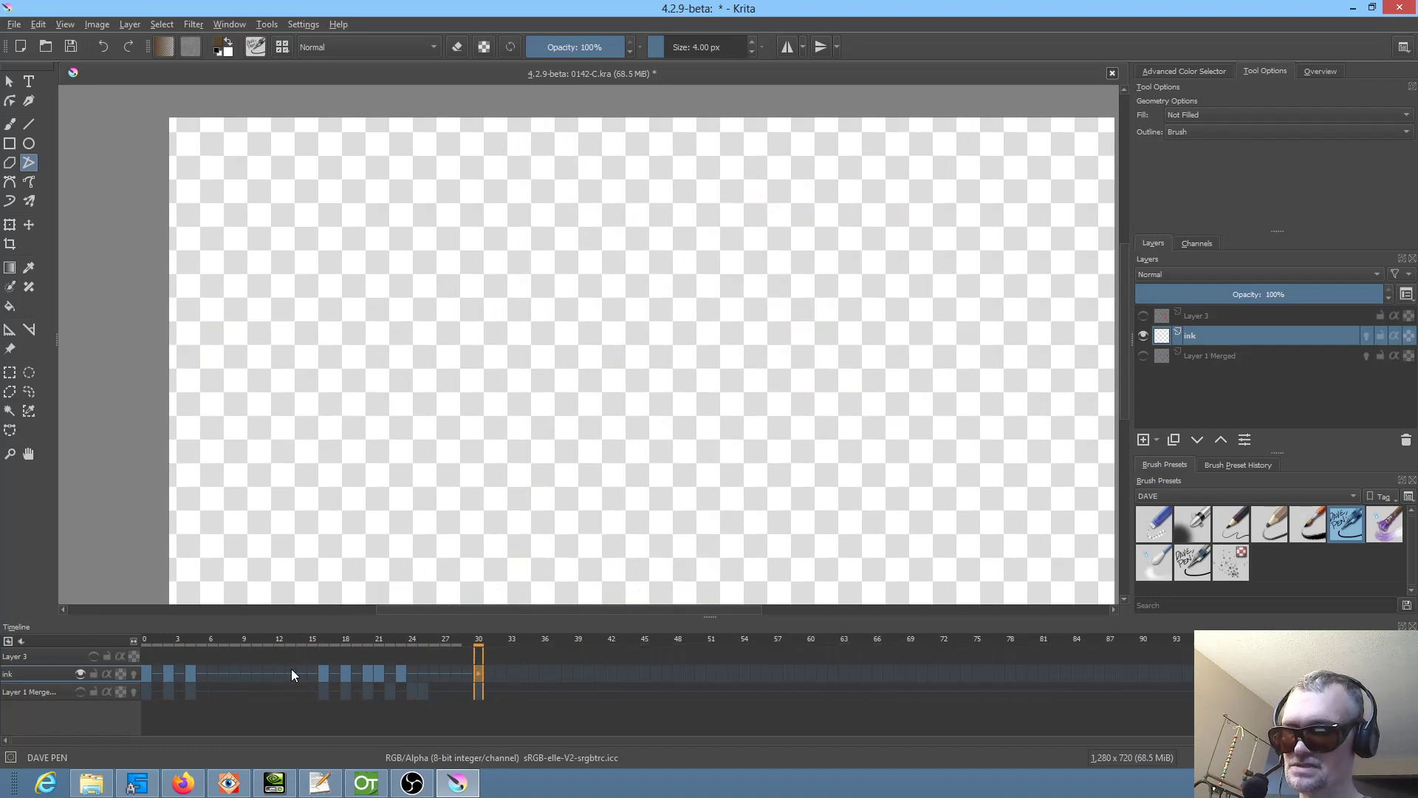
left_click(149, 675)
key("space")
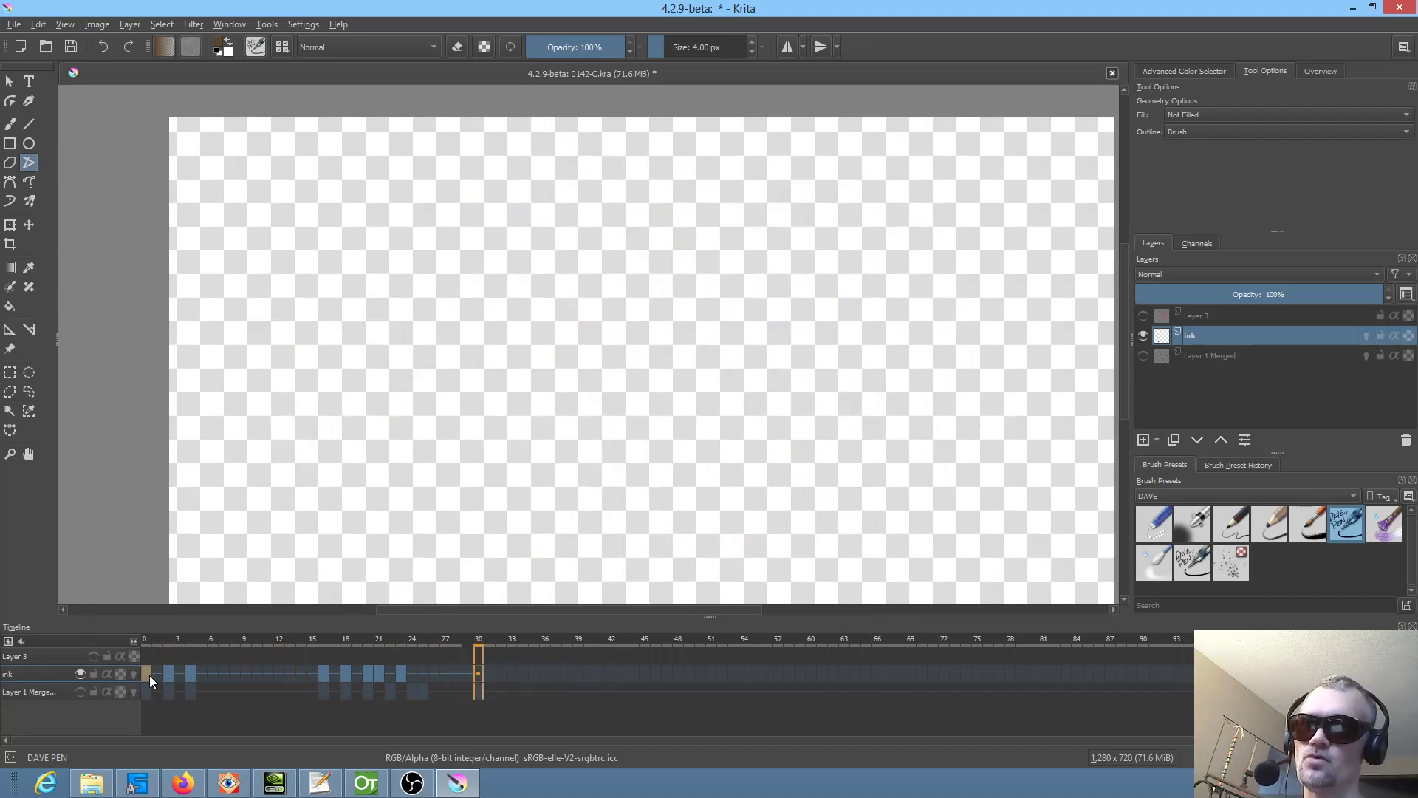
key("space")
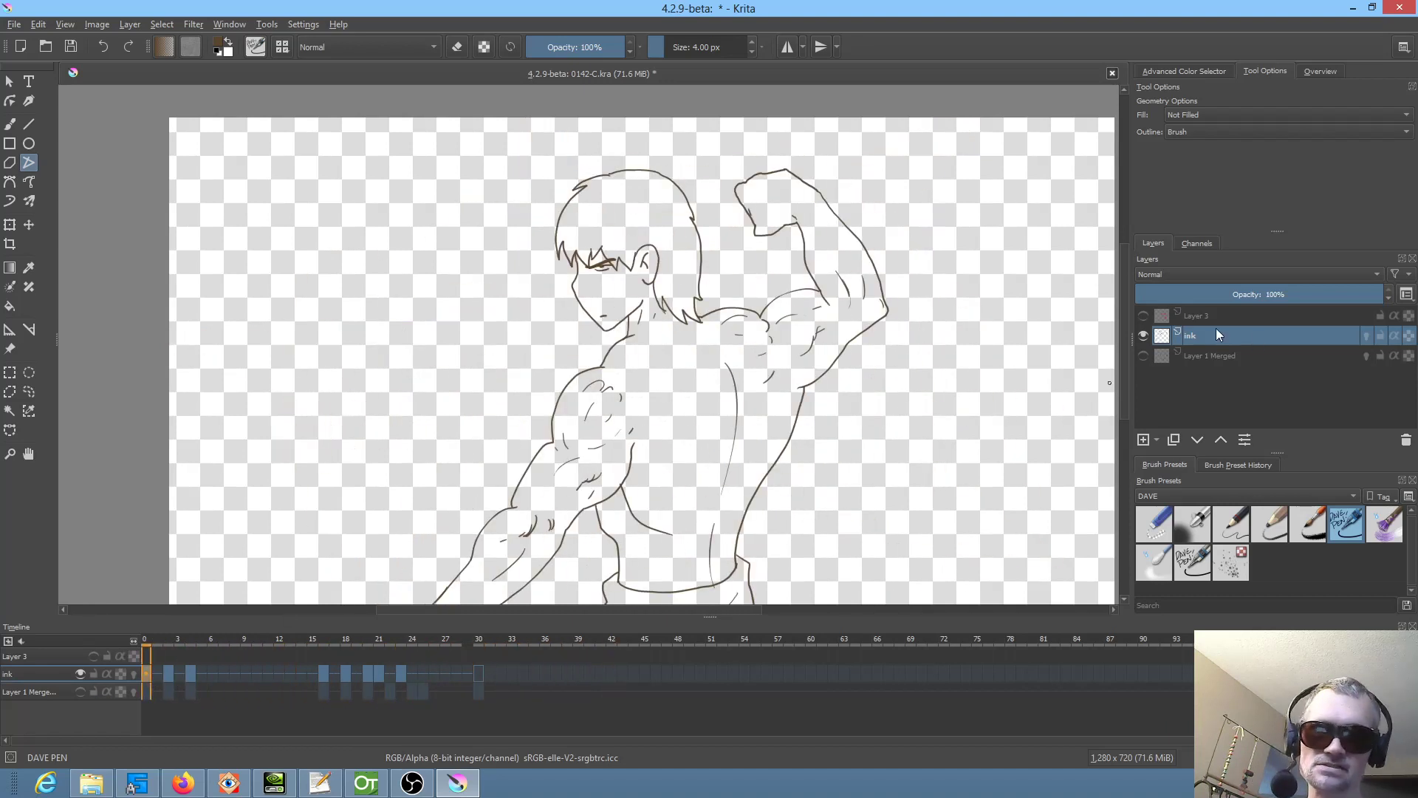
- Save the file, go to the large star burst on frame 23 of the ink layer, and save again
left_click(72, 48)
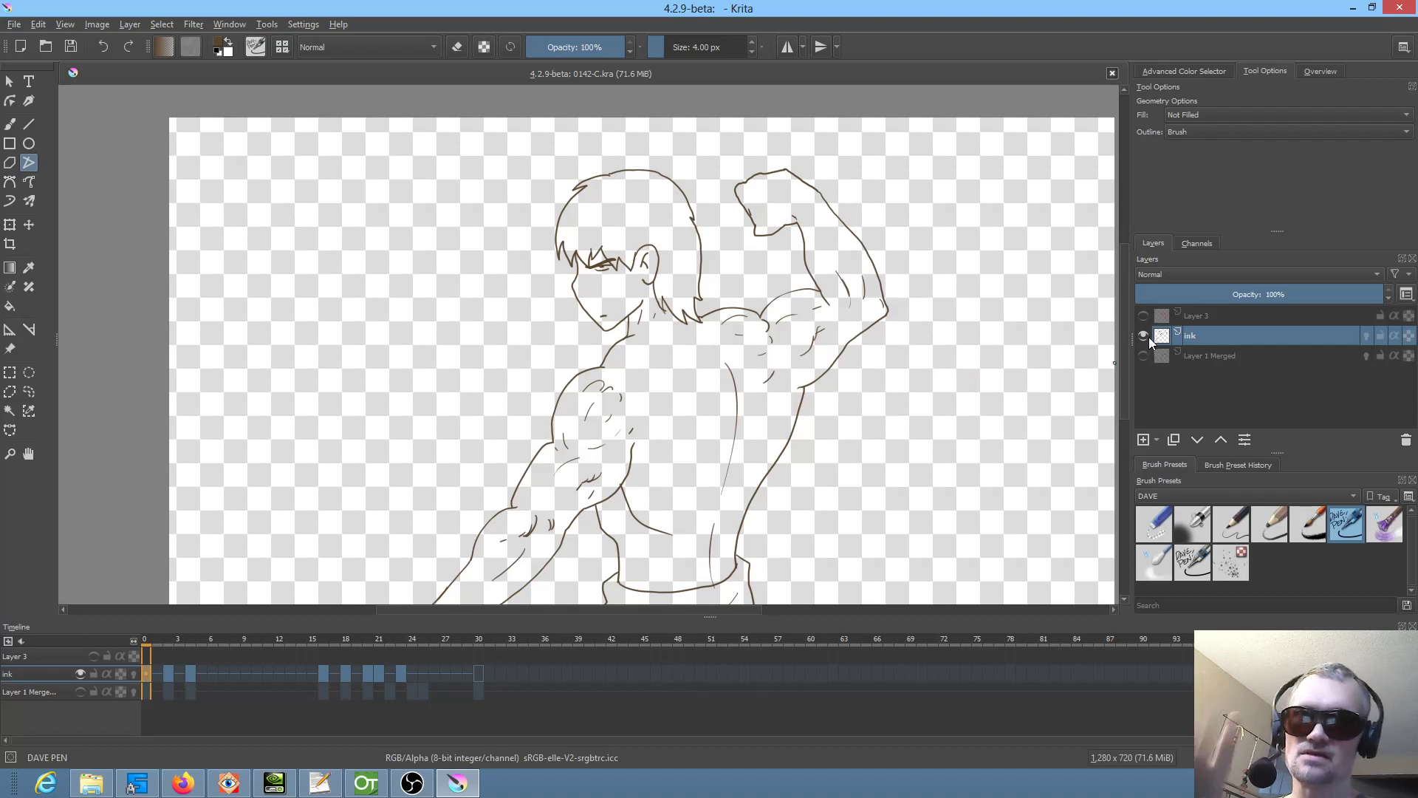
left_click(401, 673)
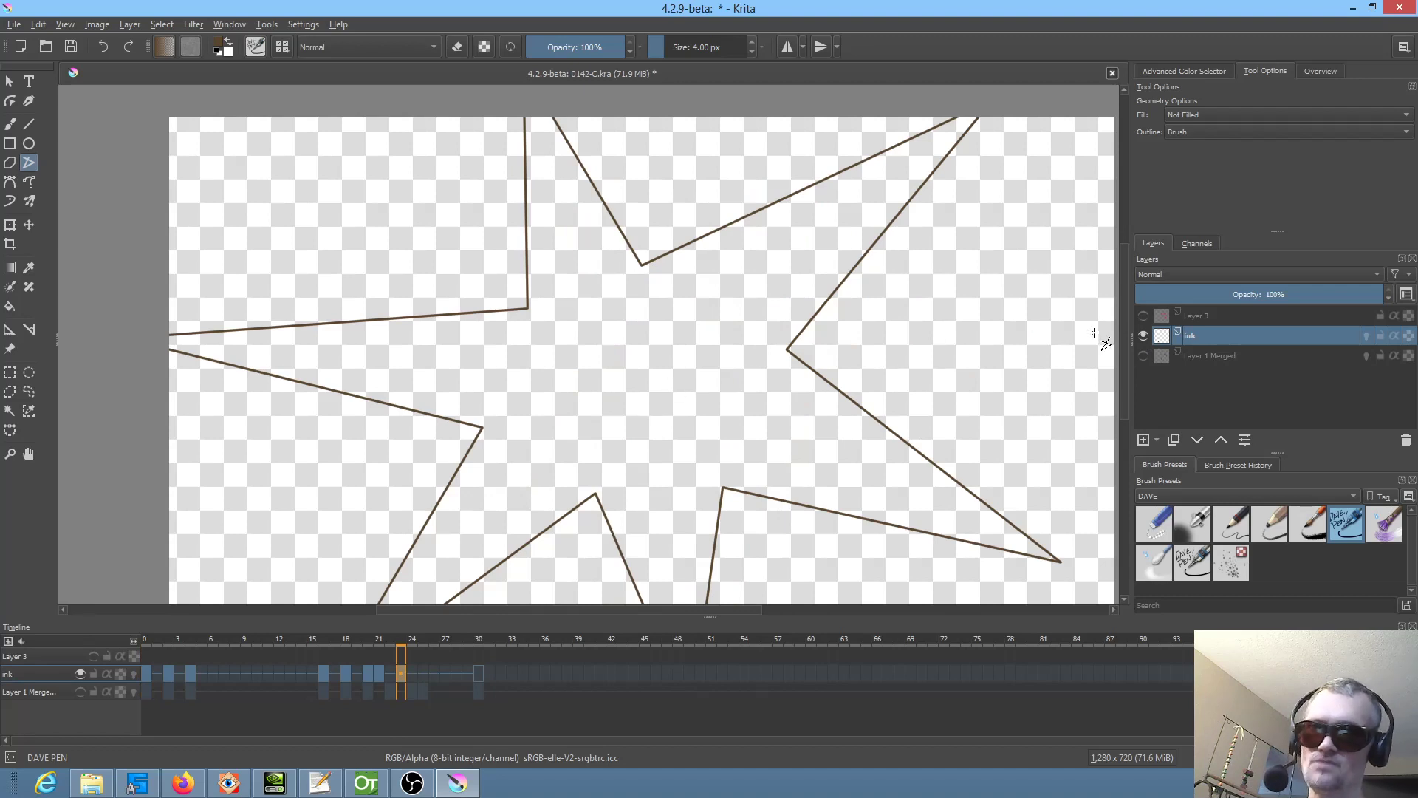
mouse_move(1177, 334)
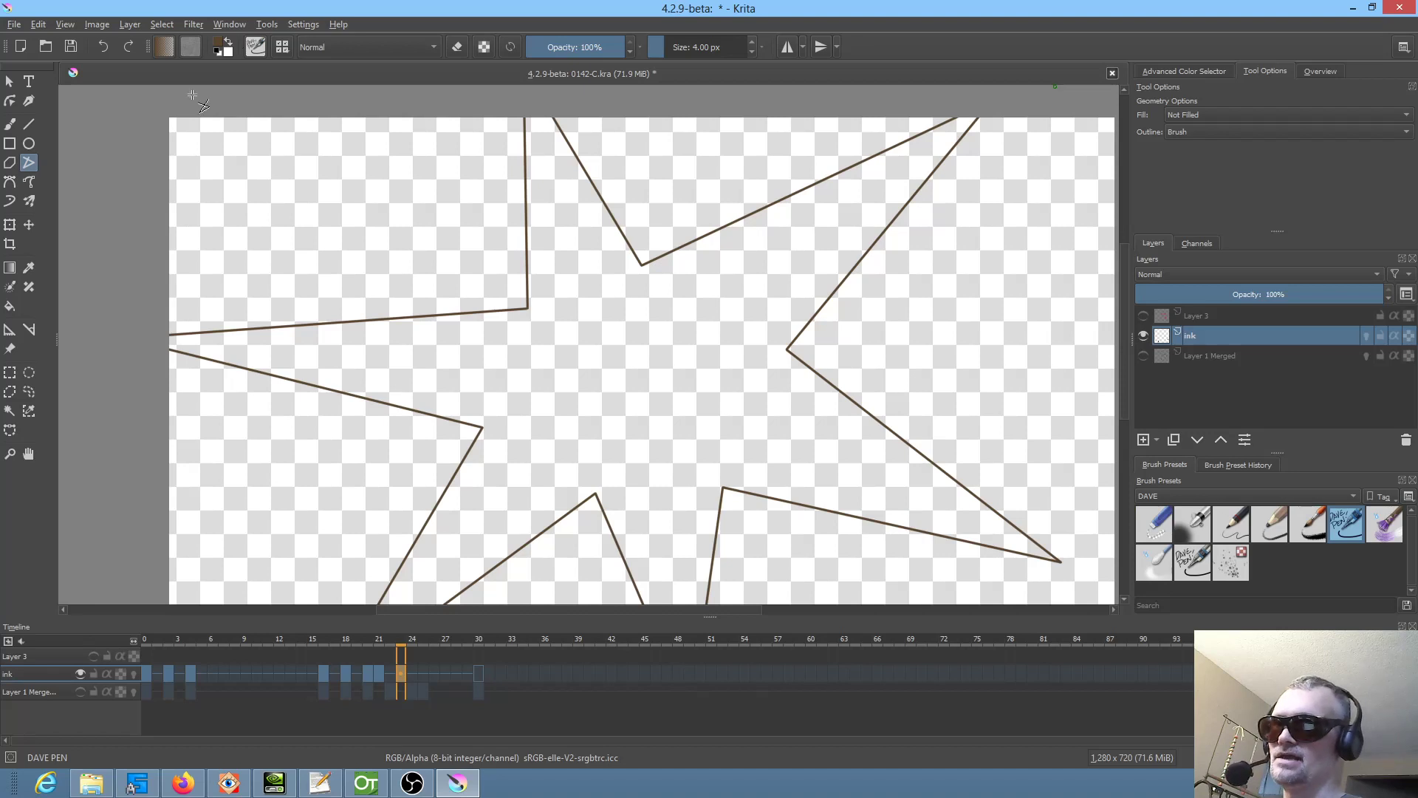
left_click(71, 46)
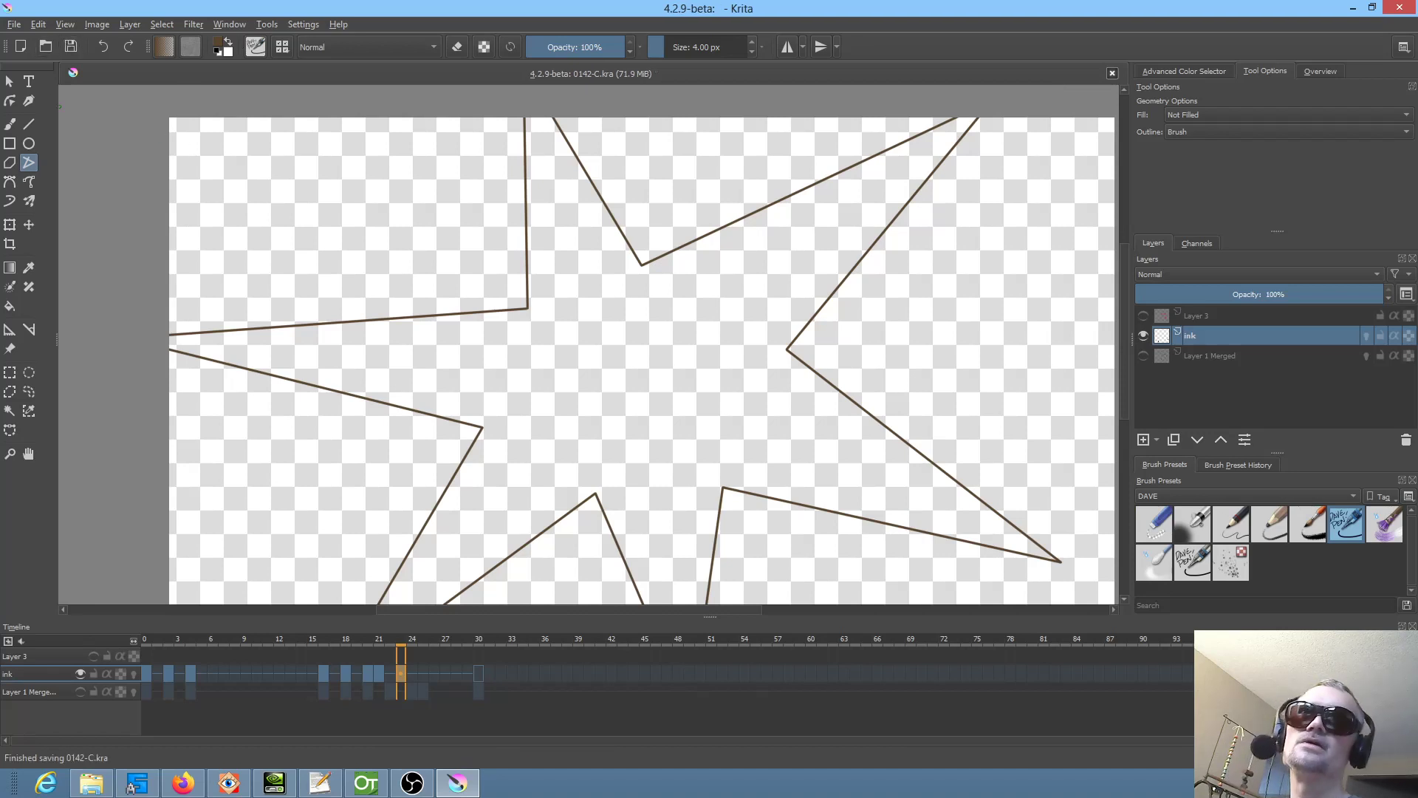